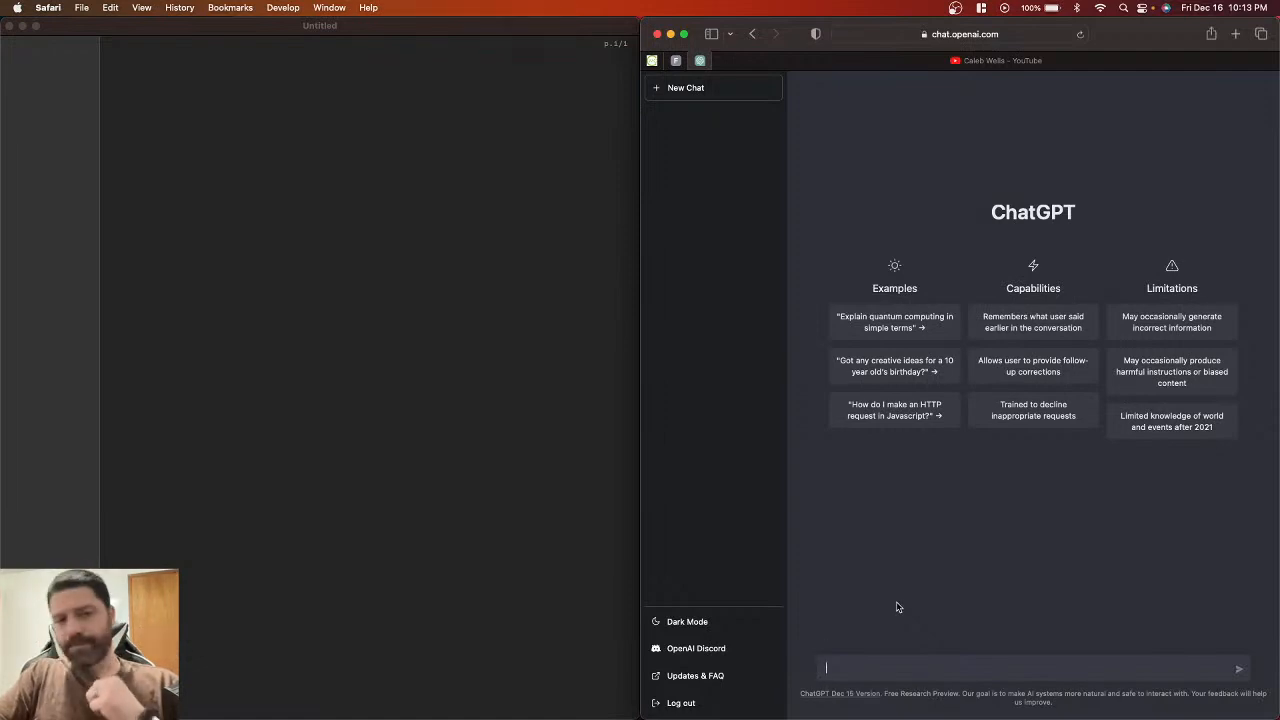
Step: Place ChatGPT beside the Slugline editor and make its window slightly shorter
left_click(512, 358)
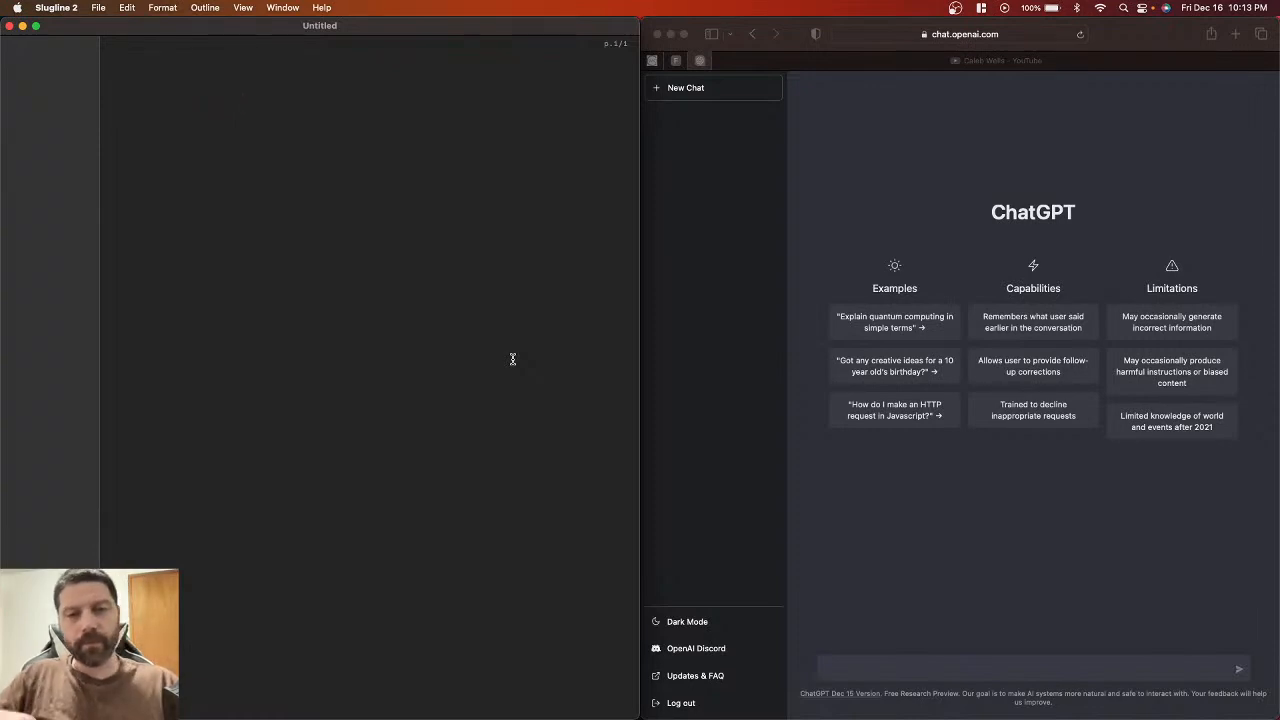
left_click(858, 508)
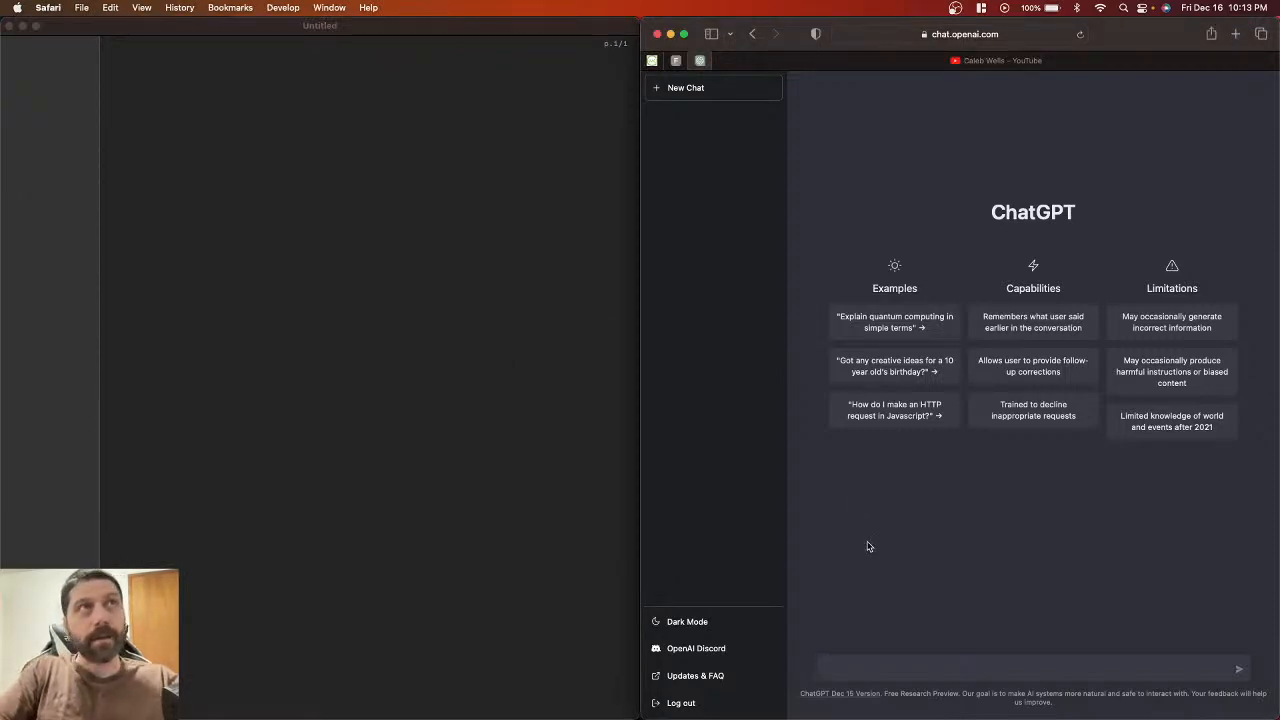
left_click(381, 282)
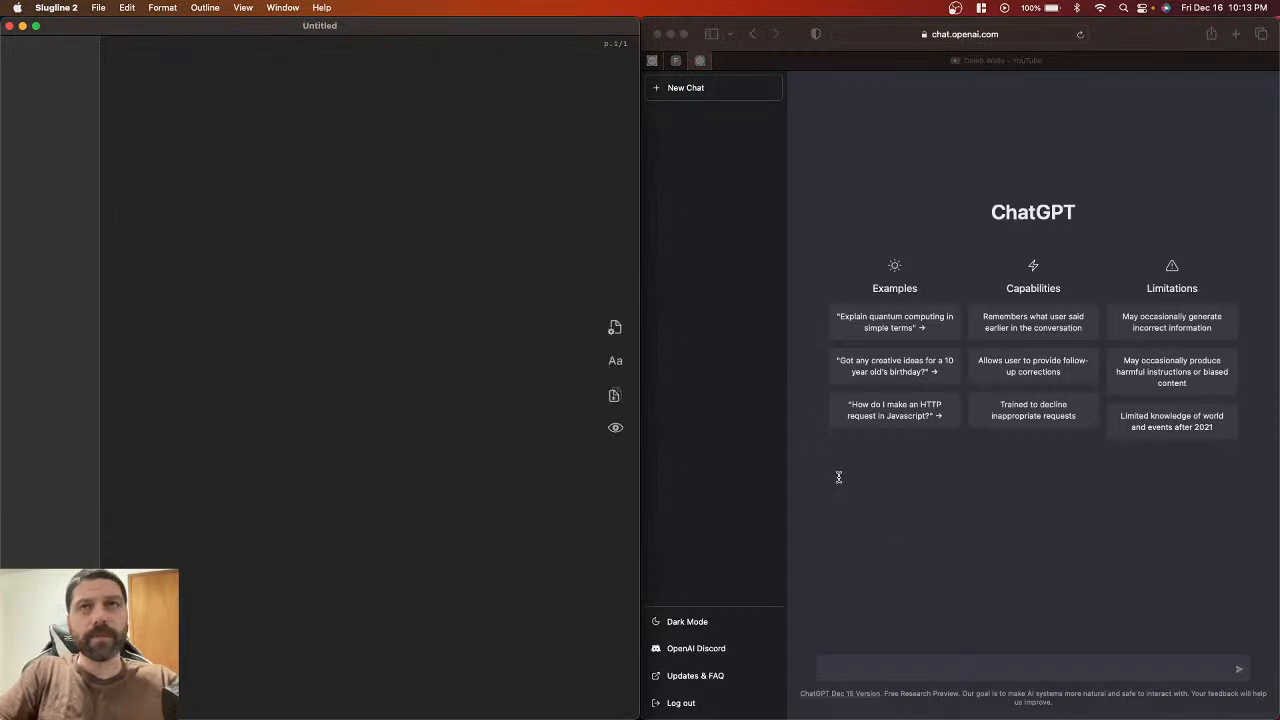
left_click(885, 578)
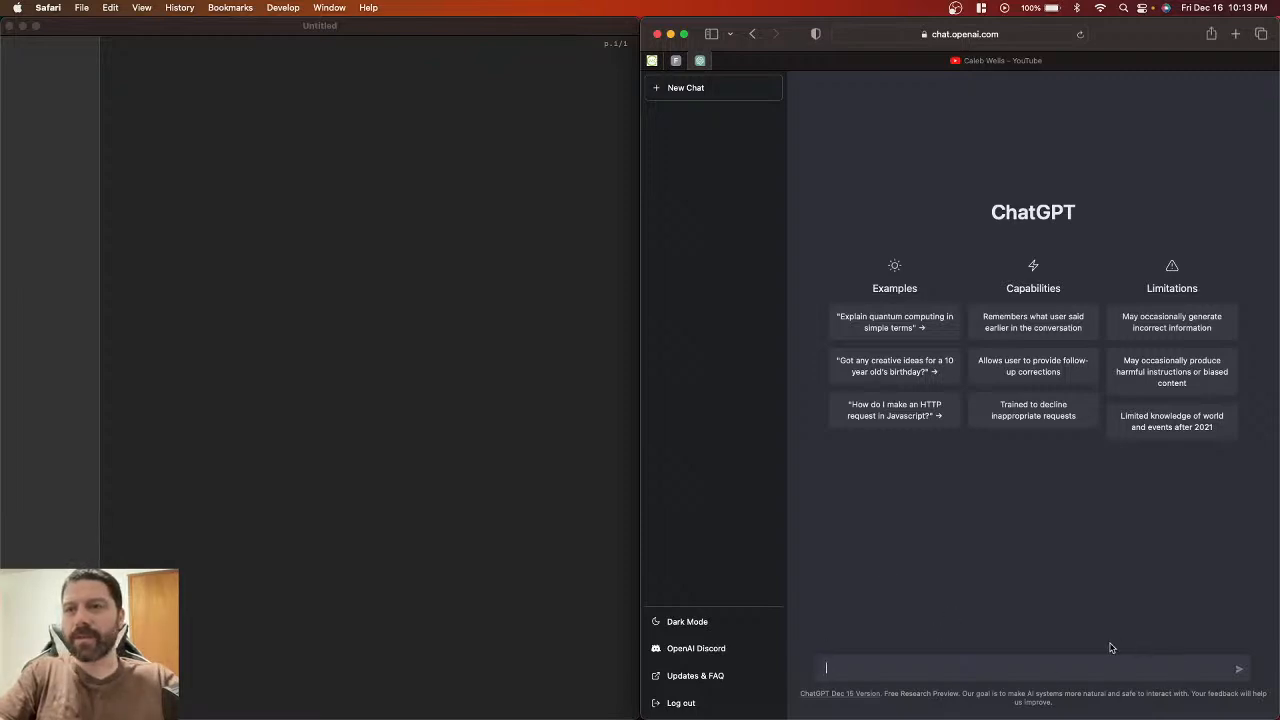
left_click_drag(1273, 713, 1276, 677)
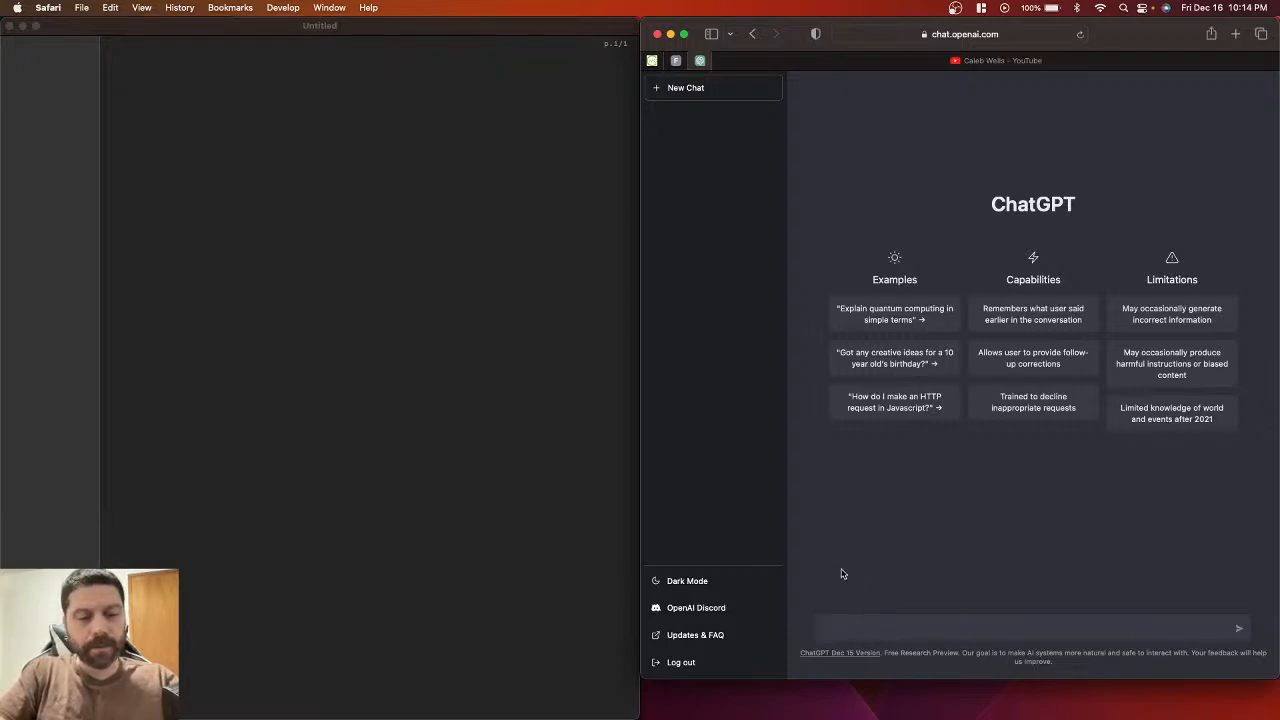
Step: Ask ChatGPT to 'Write a monster movie description', then start a new empty chat
type("Write")
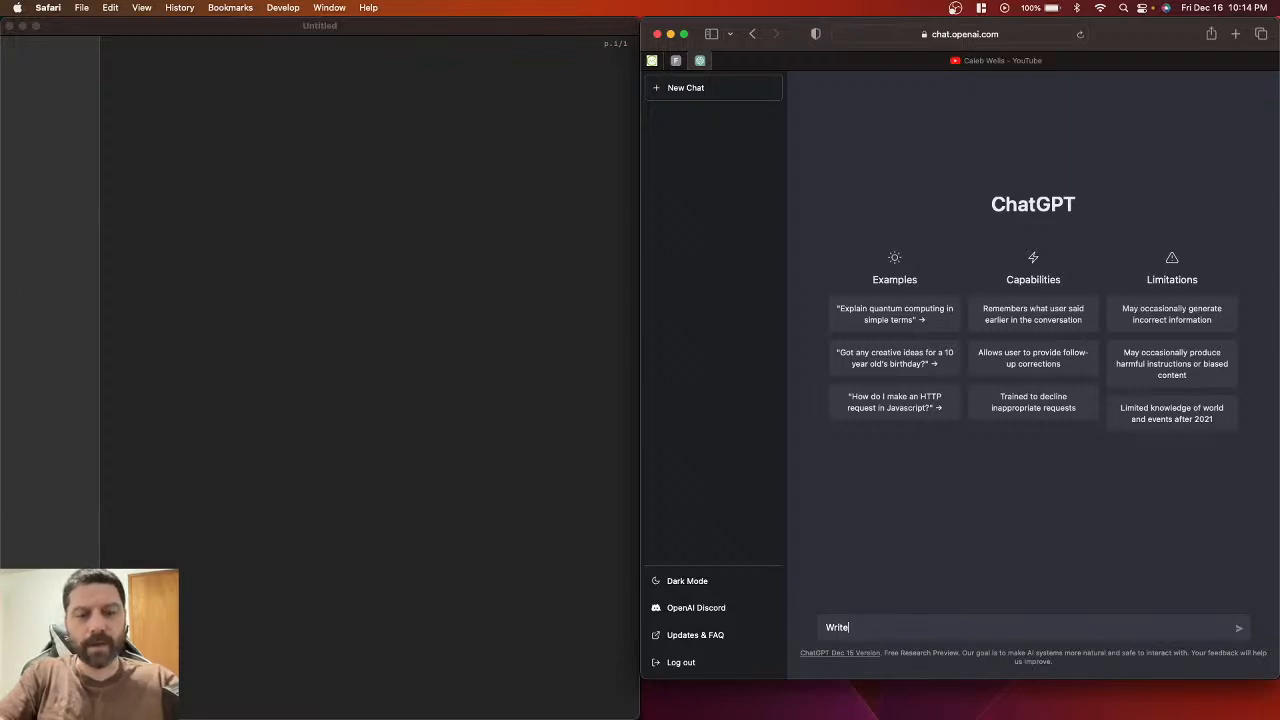
type("a")
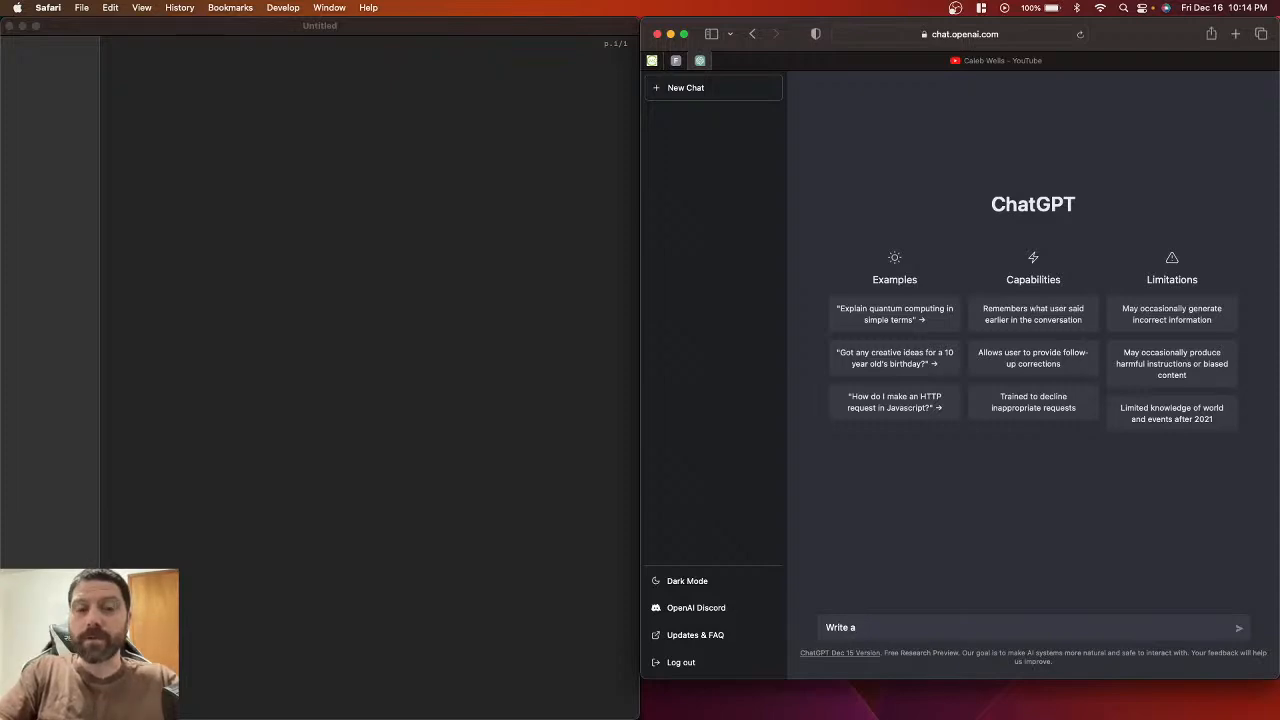
type("mo")
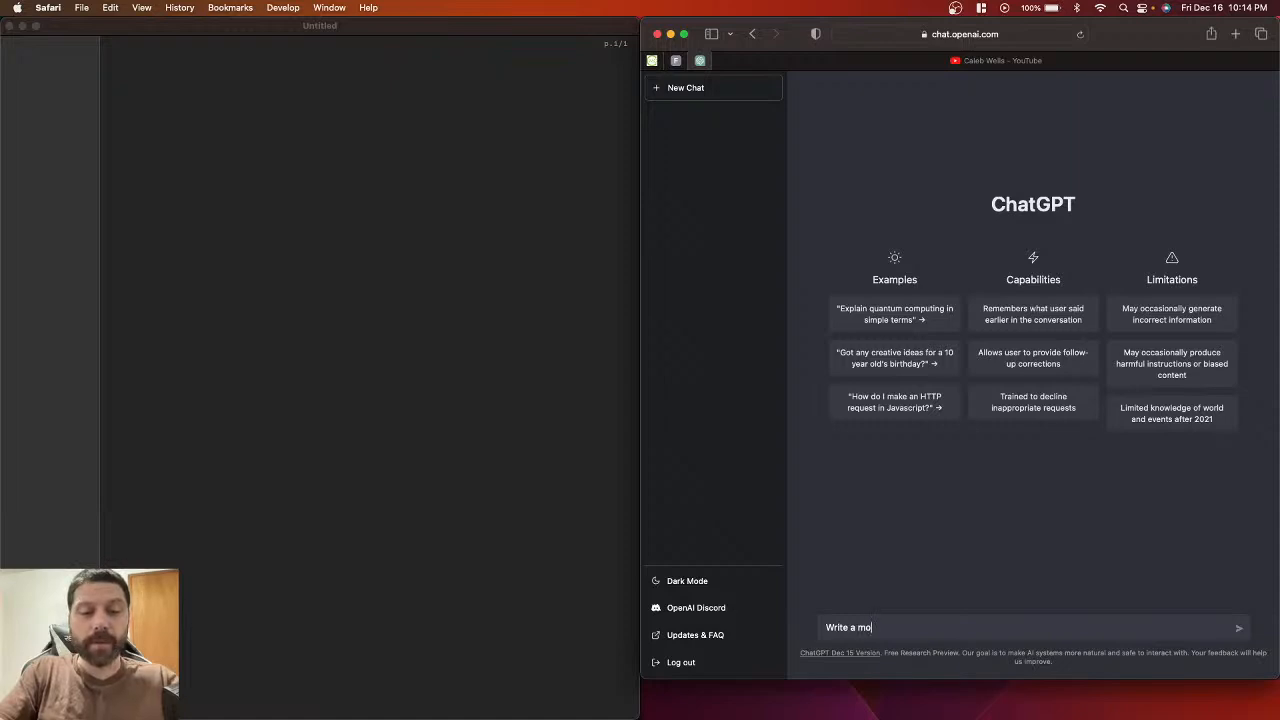
type("nst")
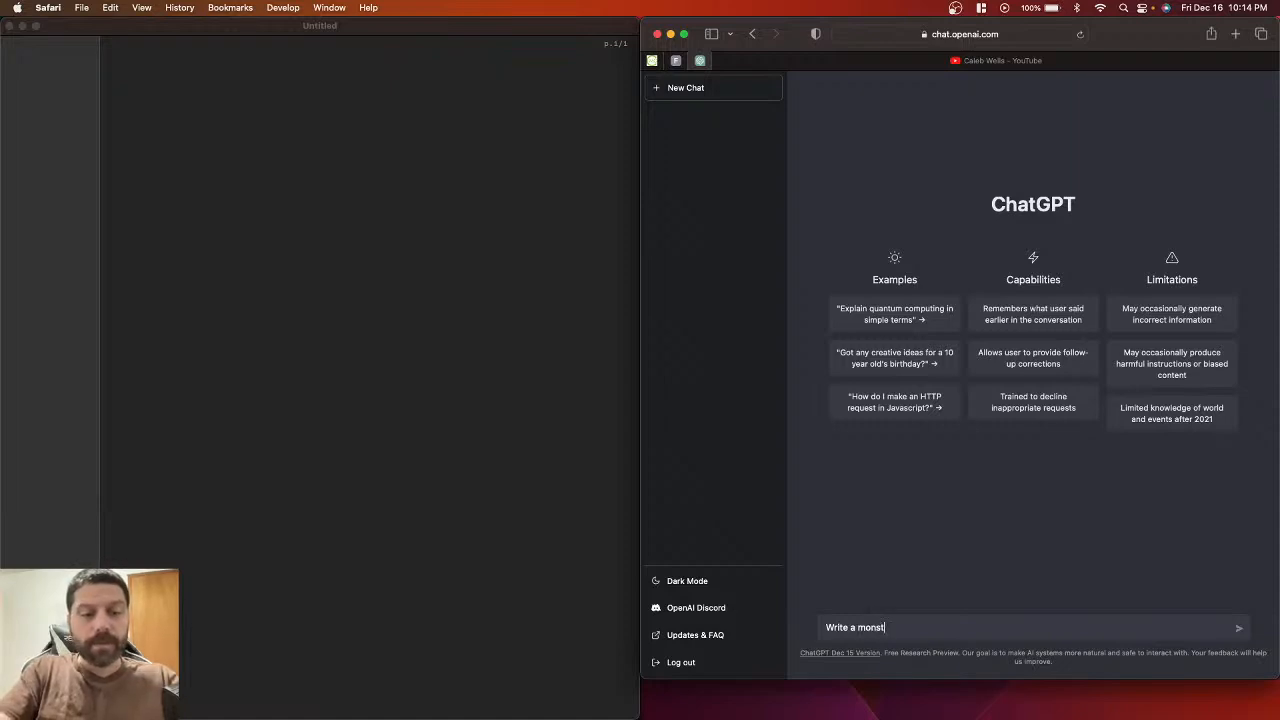
type("er mo")
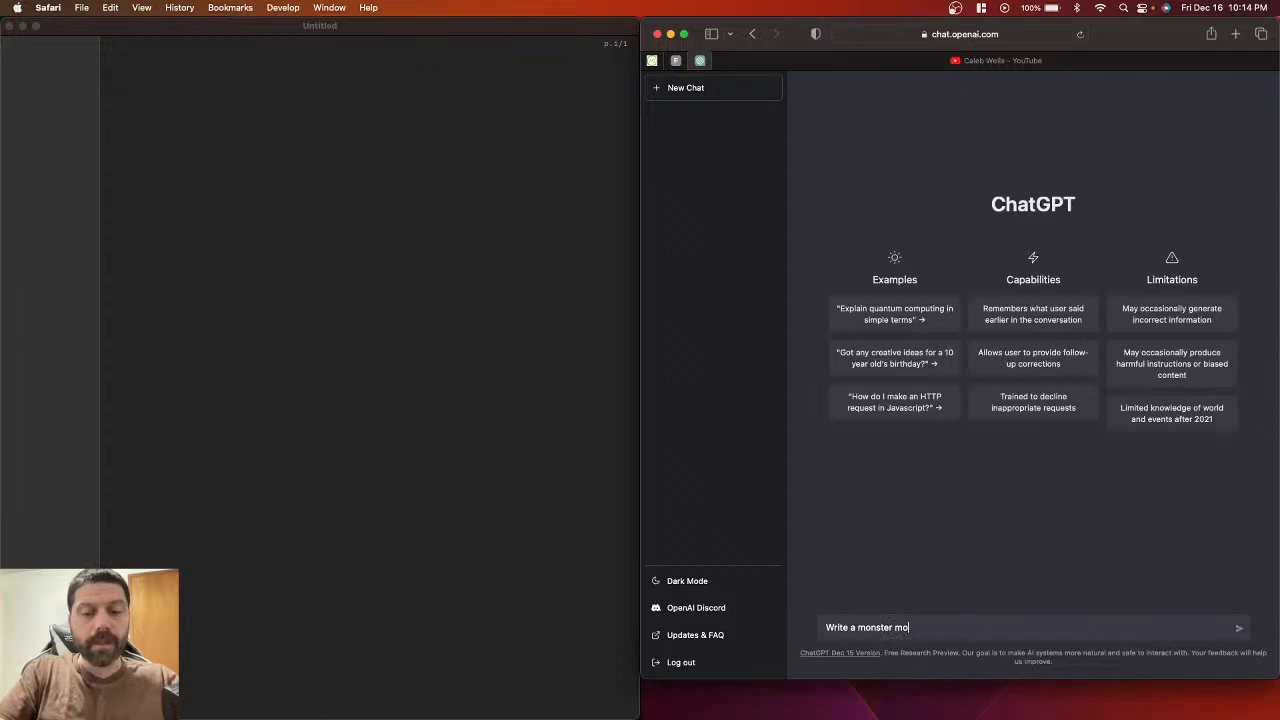
type("vie desc")
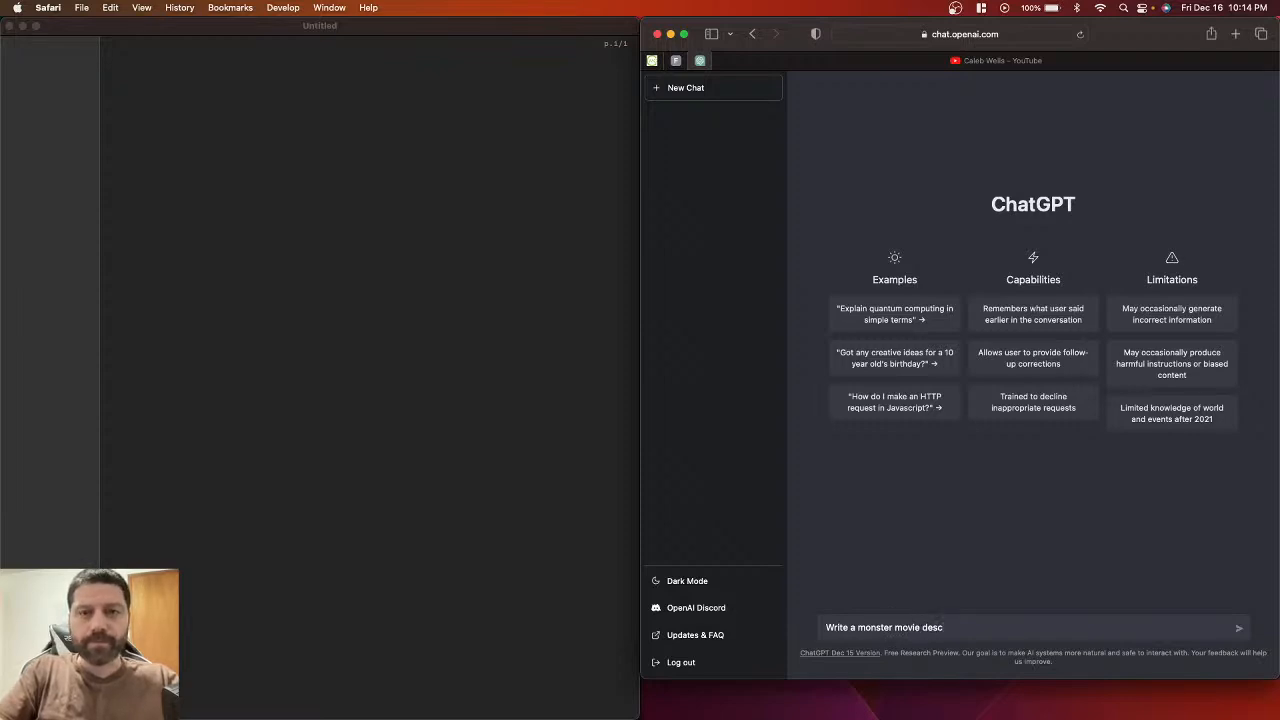
type("ri")
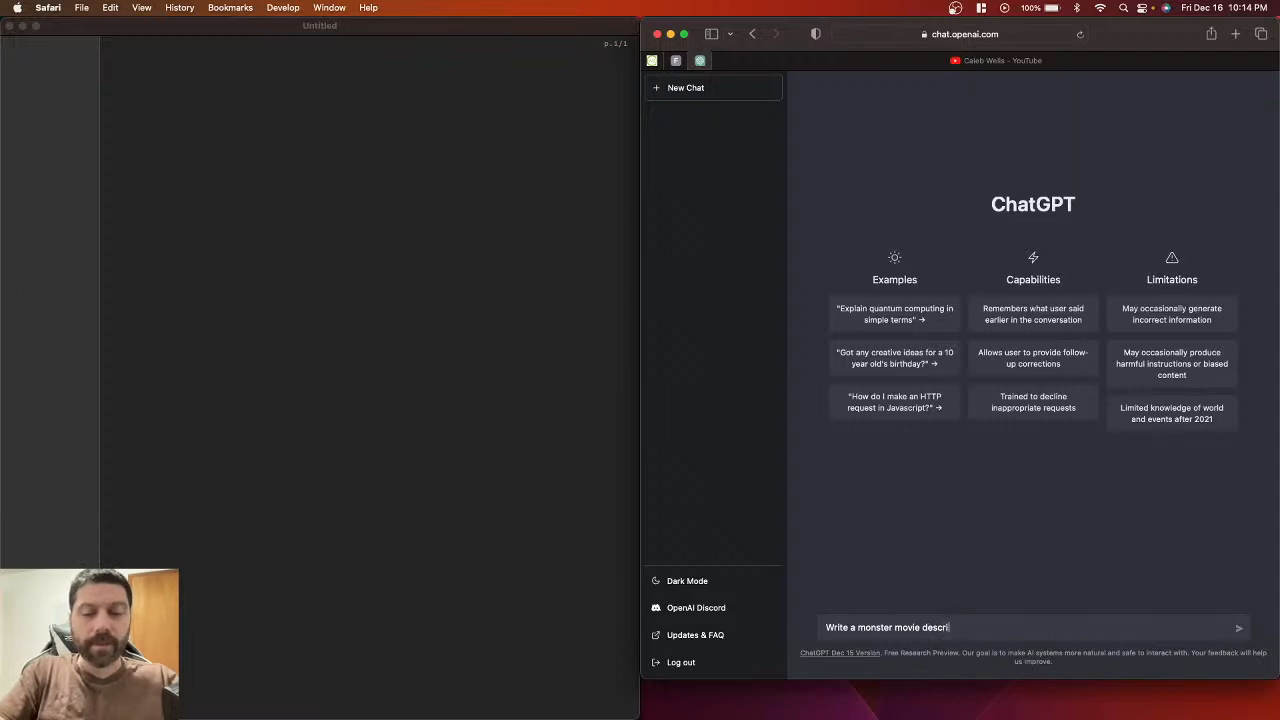
type("ption")
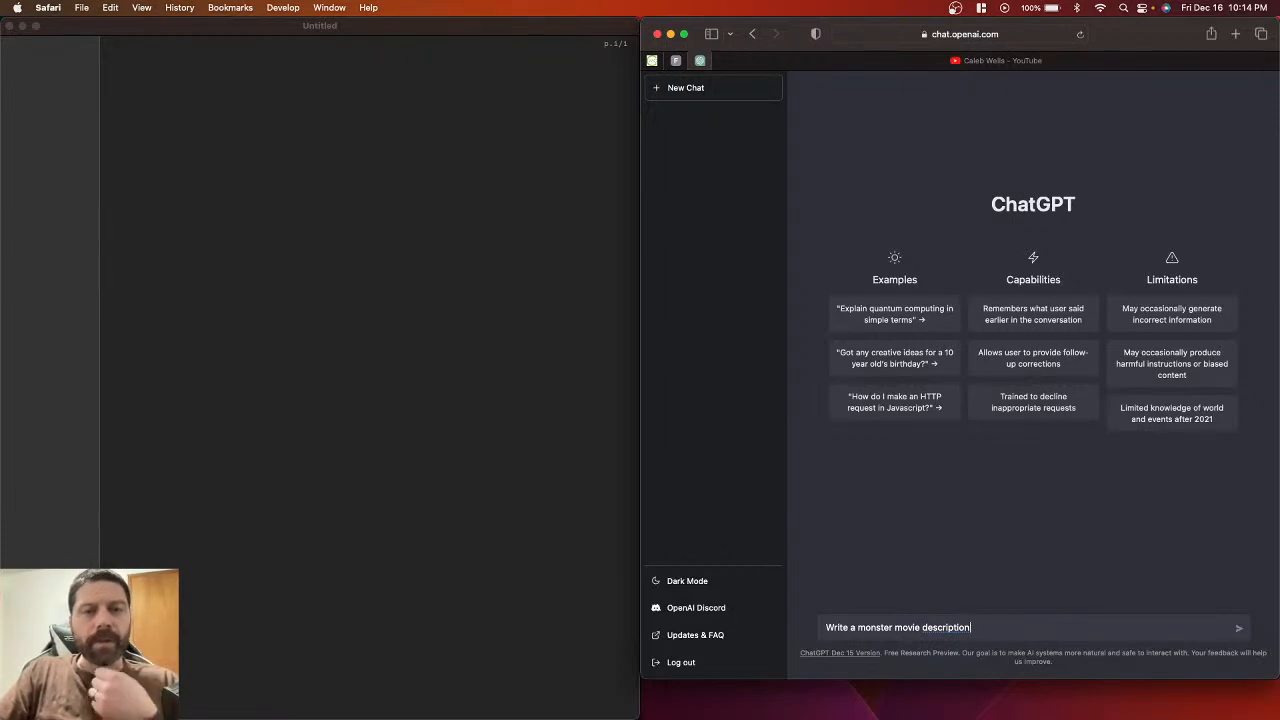
key("Return")
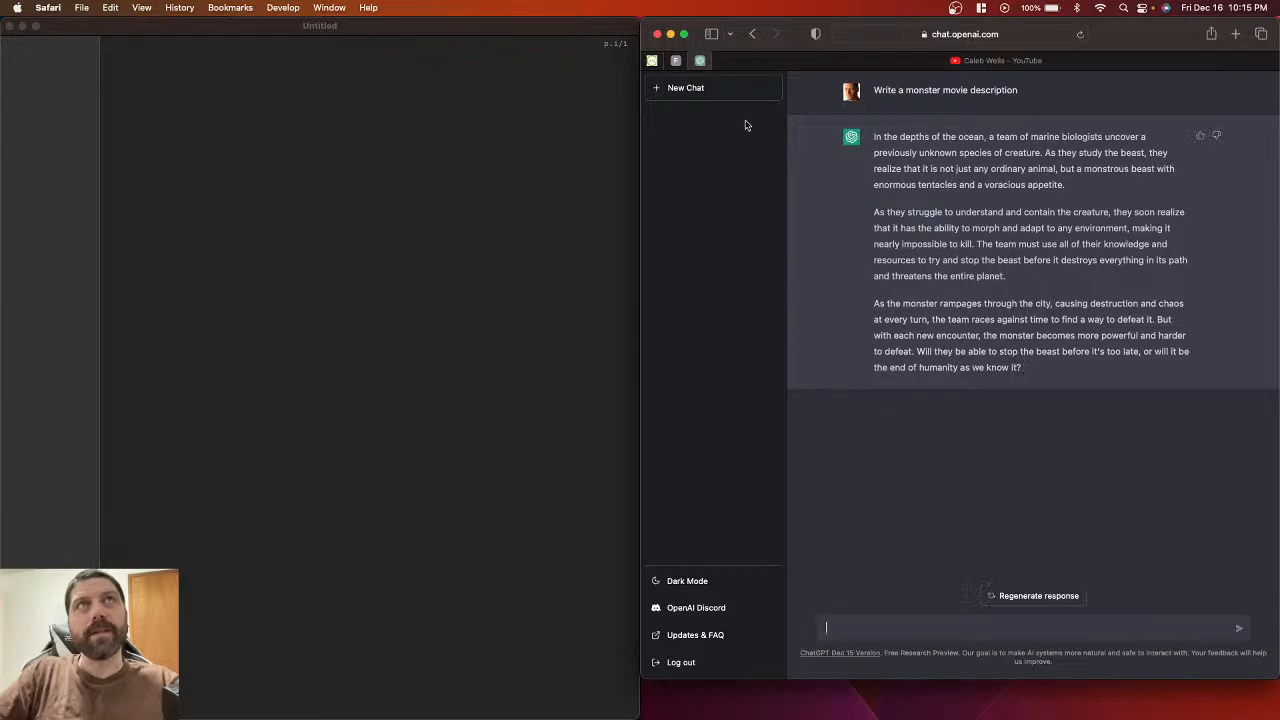
left_click(733, 91)
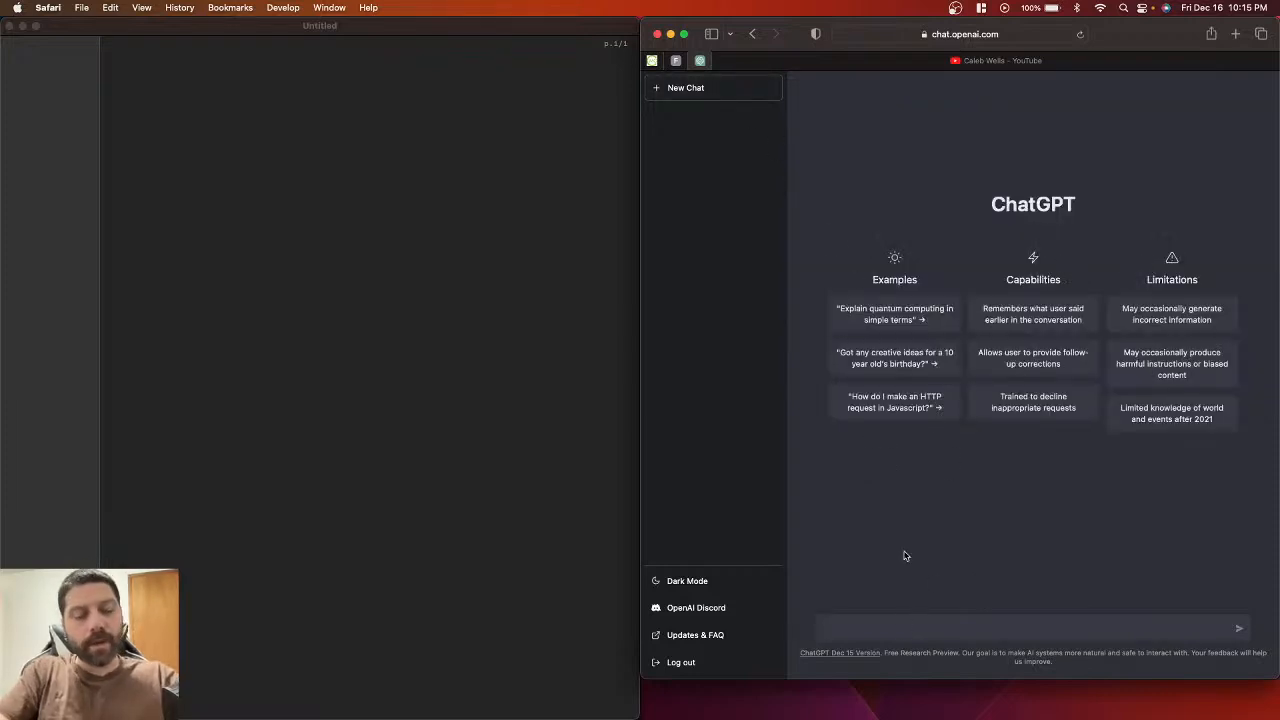
Step: Ask ChatGPT to write a horror film set in the woods with a small cast
type("Wi")
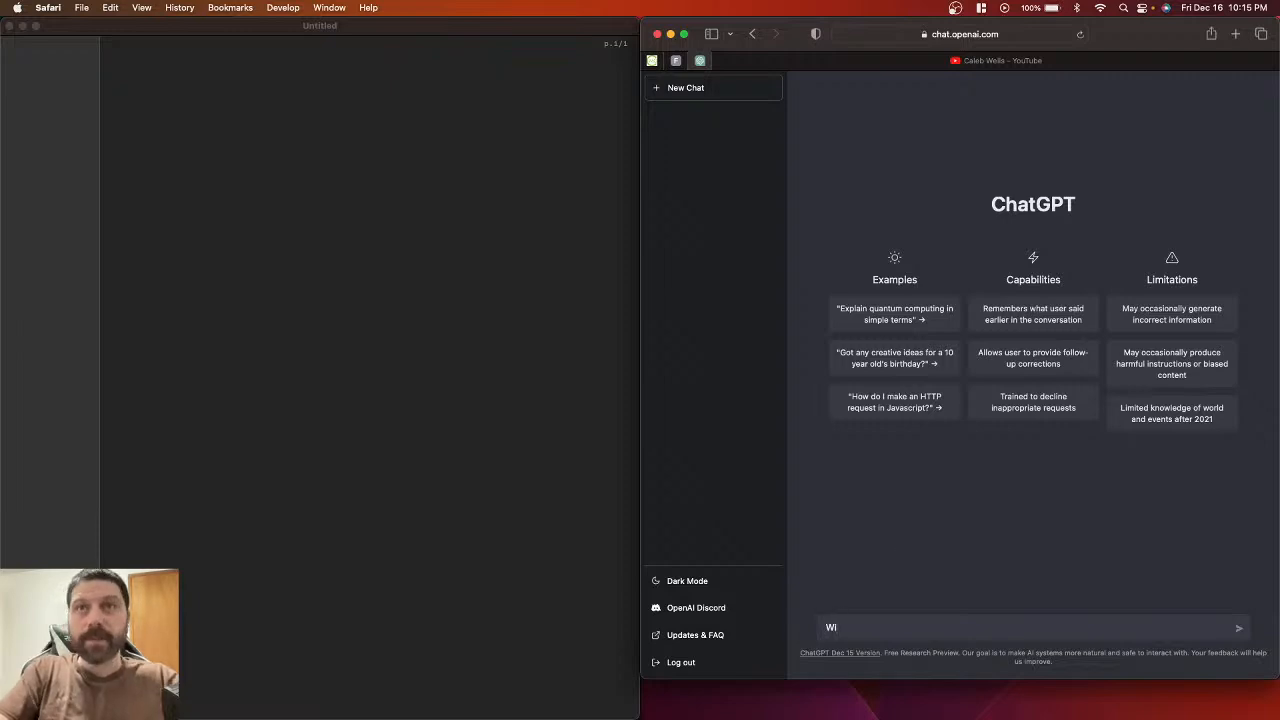
type("rite a ")
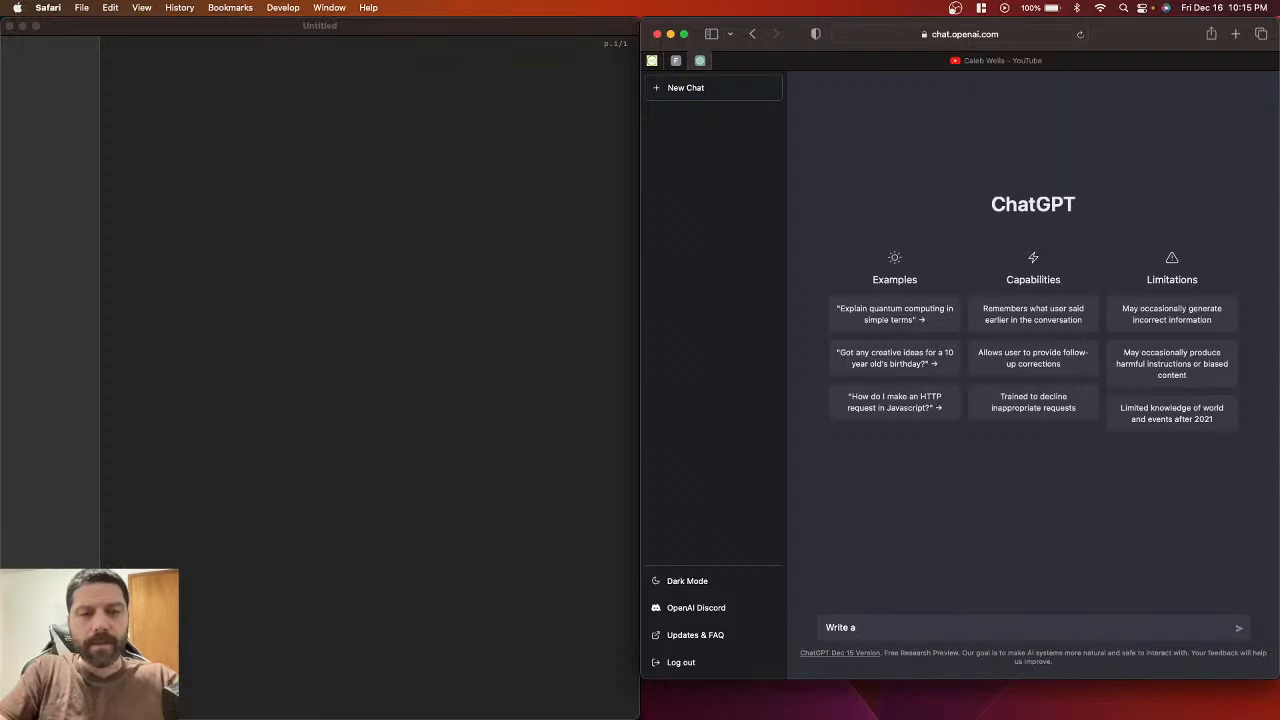
type("h")
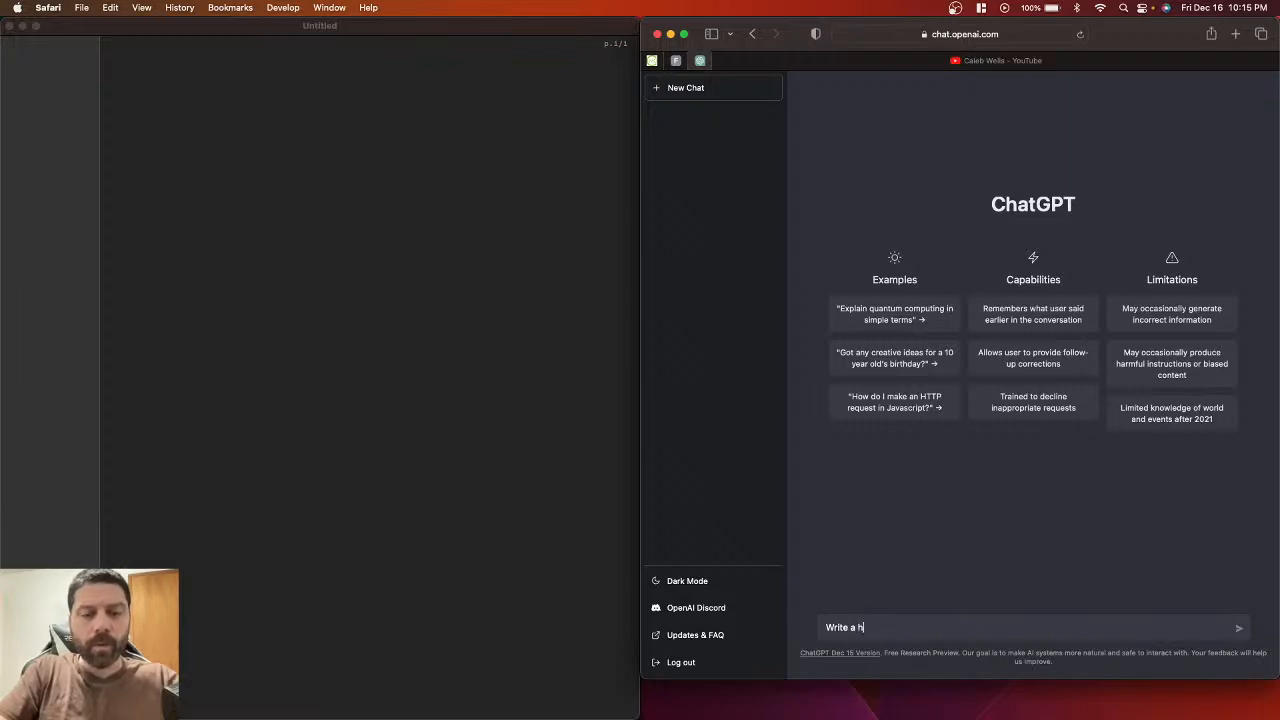
type("orror ")
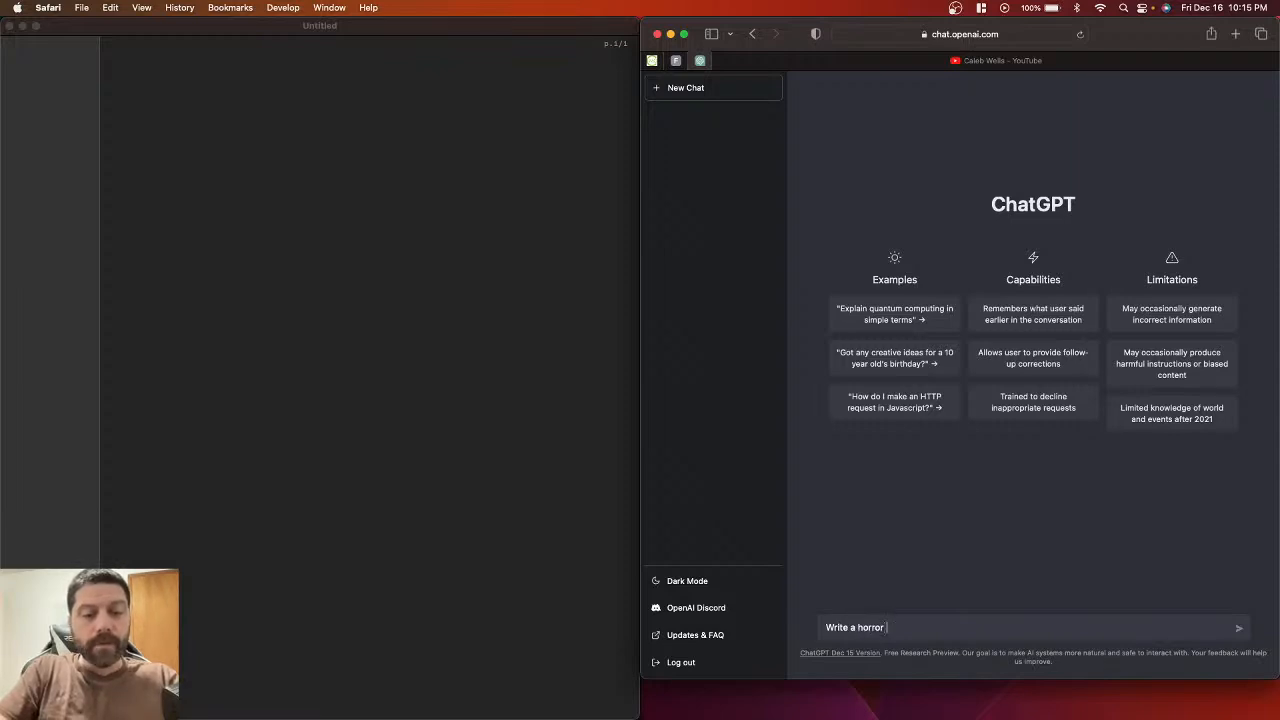
type("film th")
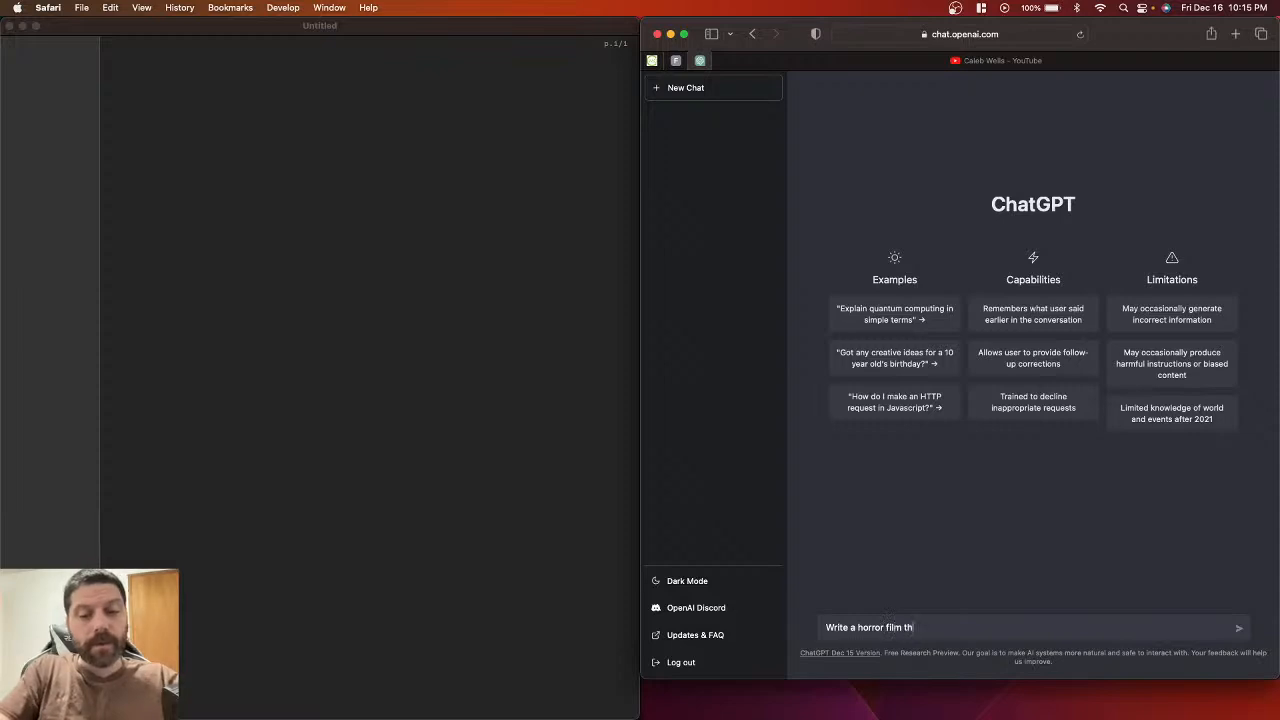
type("at take ")
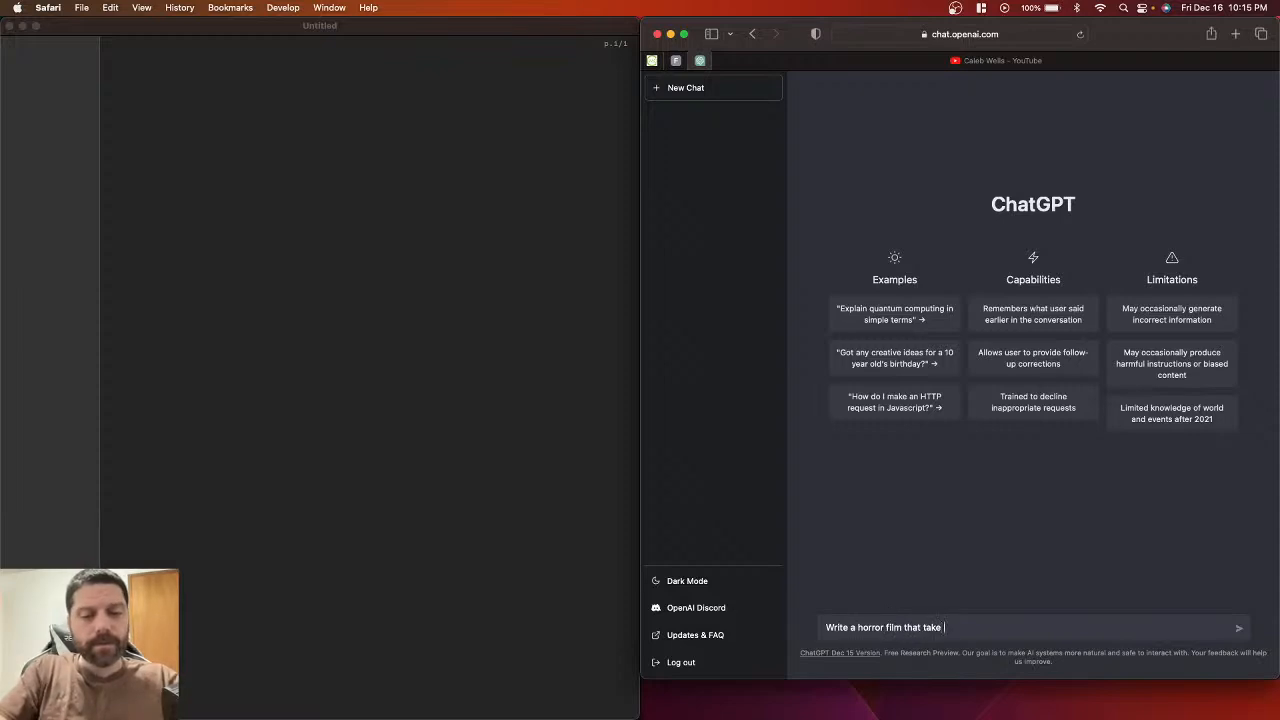
type("s pla")
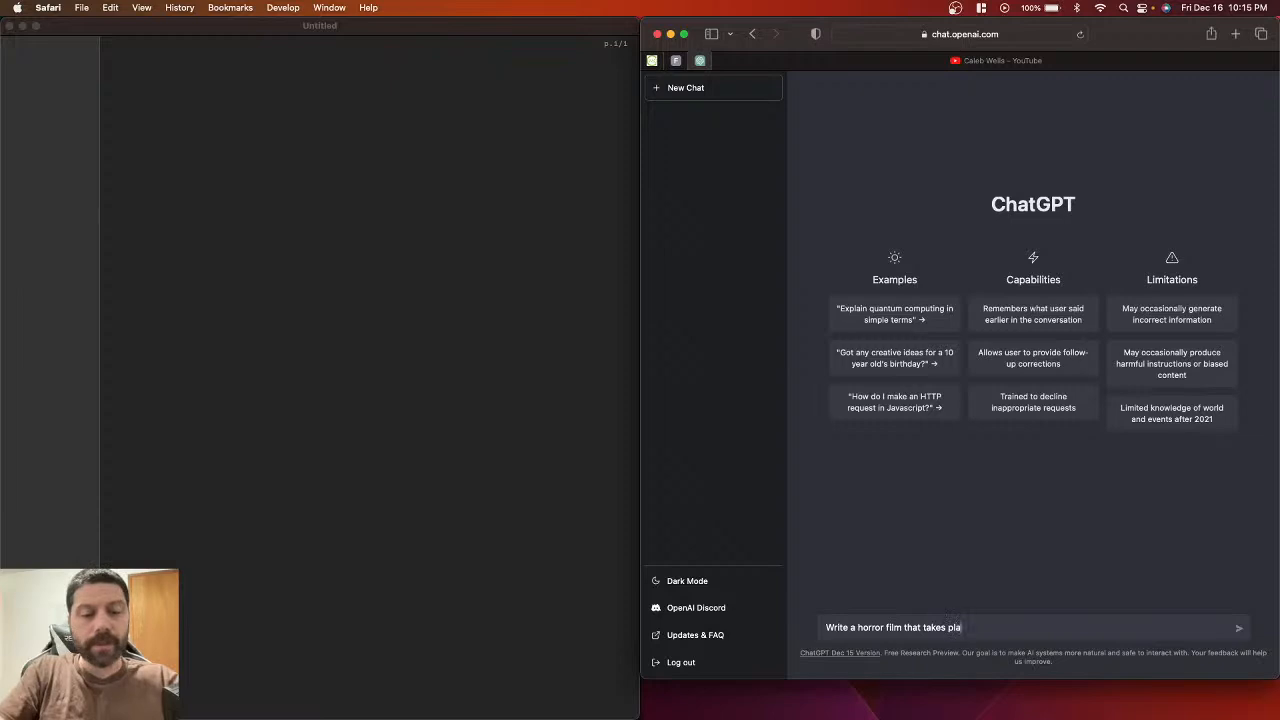
type("ce in t")
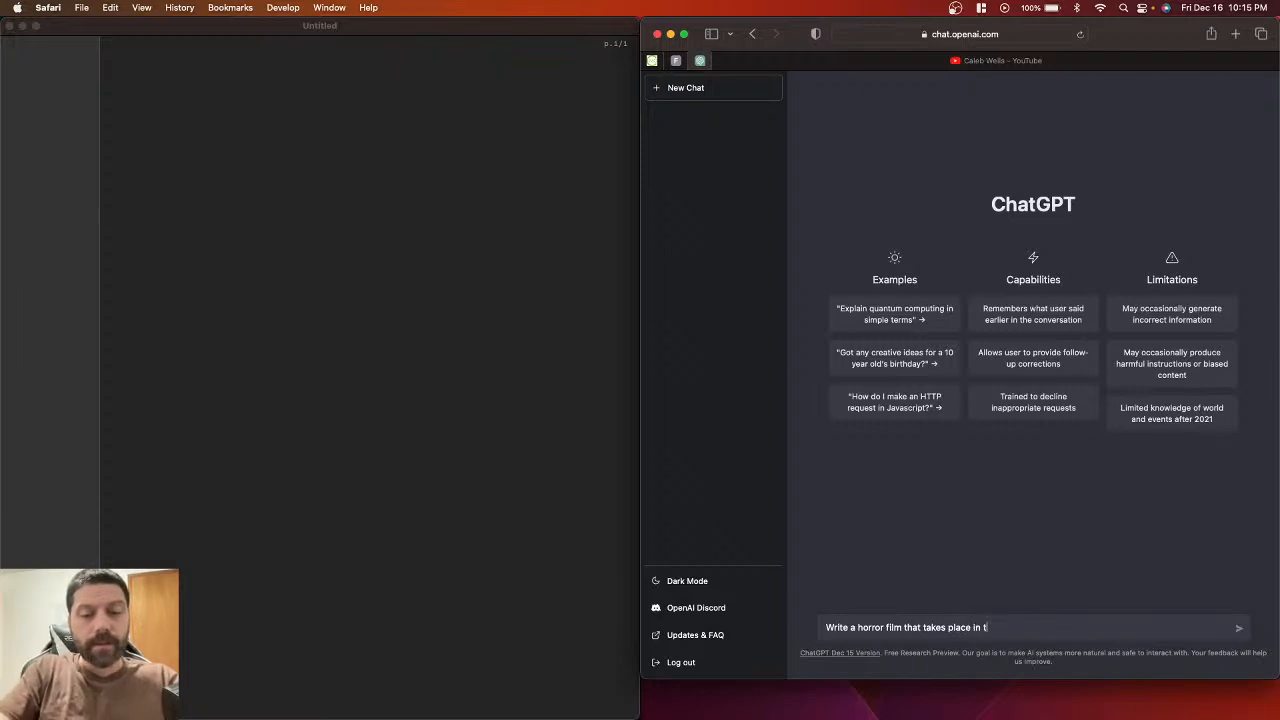
type("he woods")
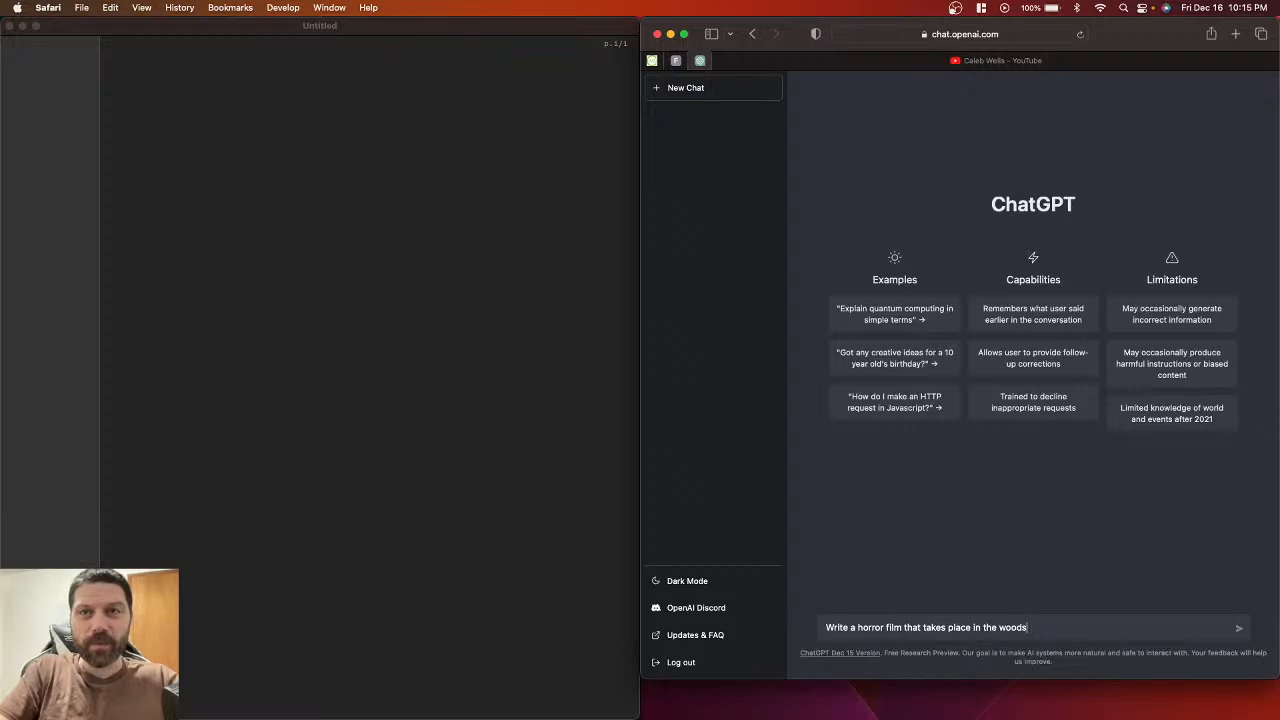
type("with a ")
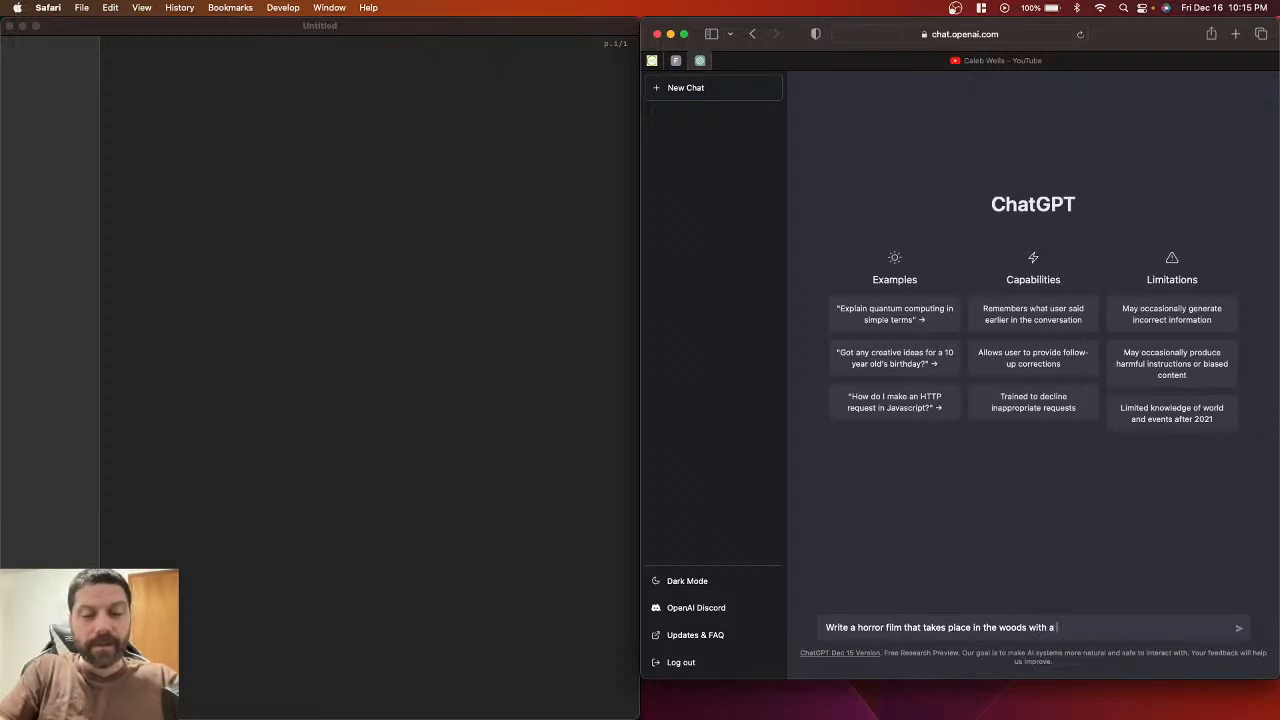
type("limit")
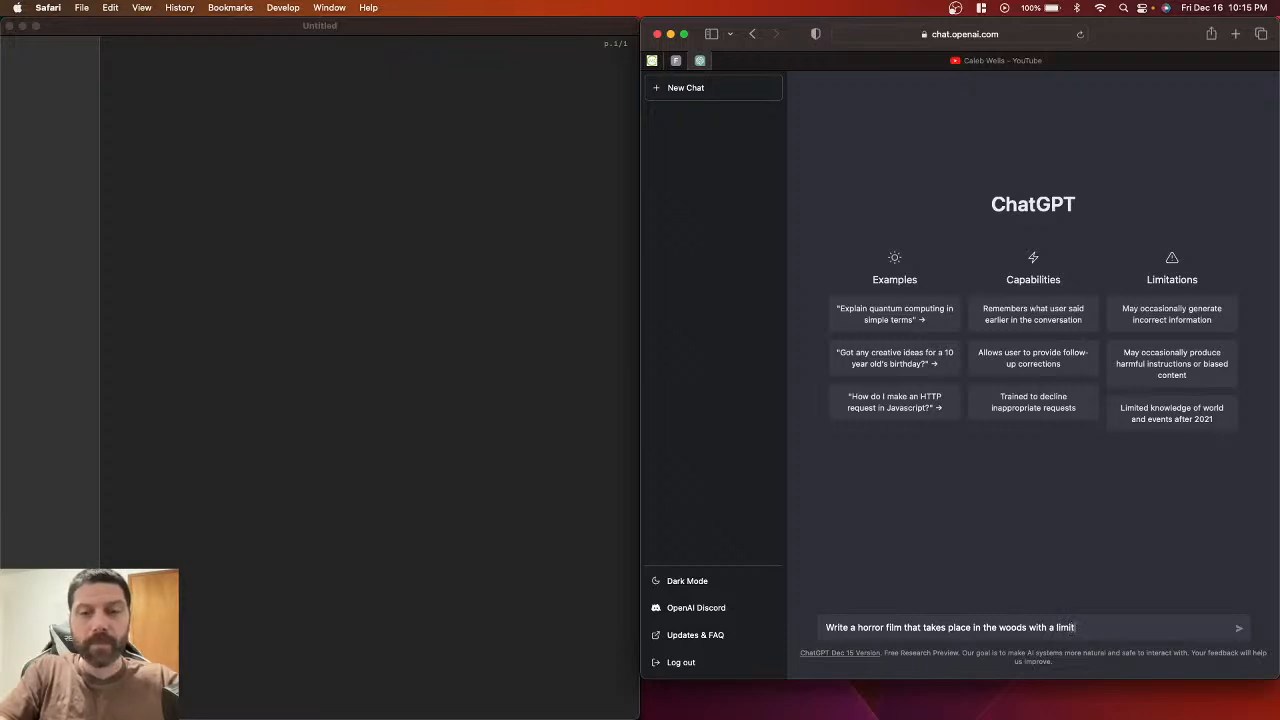
key("BackSpace")
key("BackSpace")
type("small")
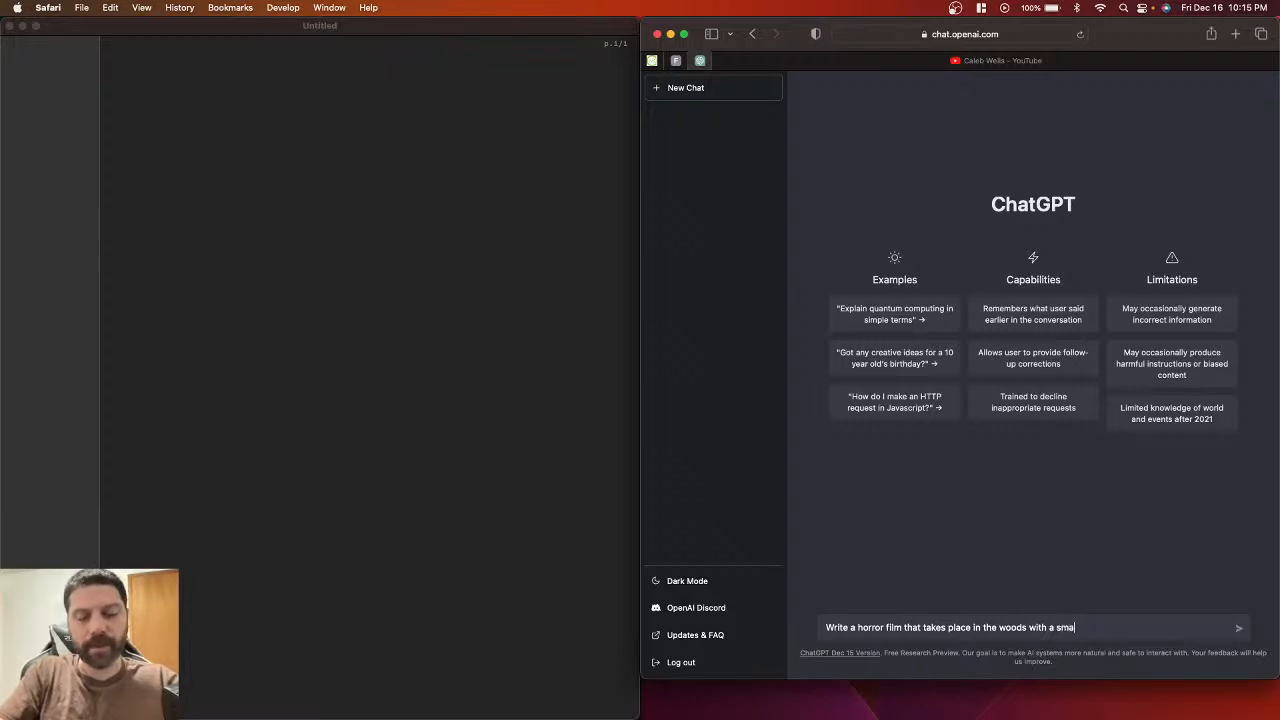
type(" cast")
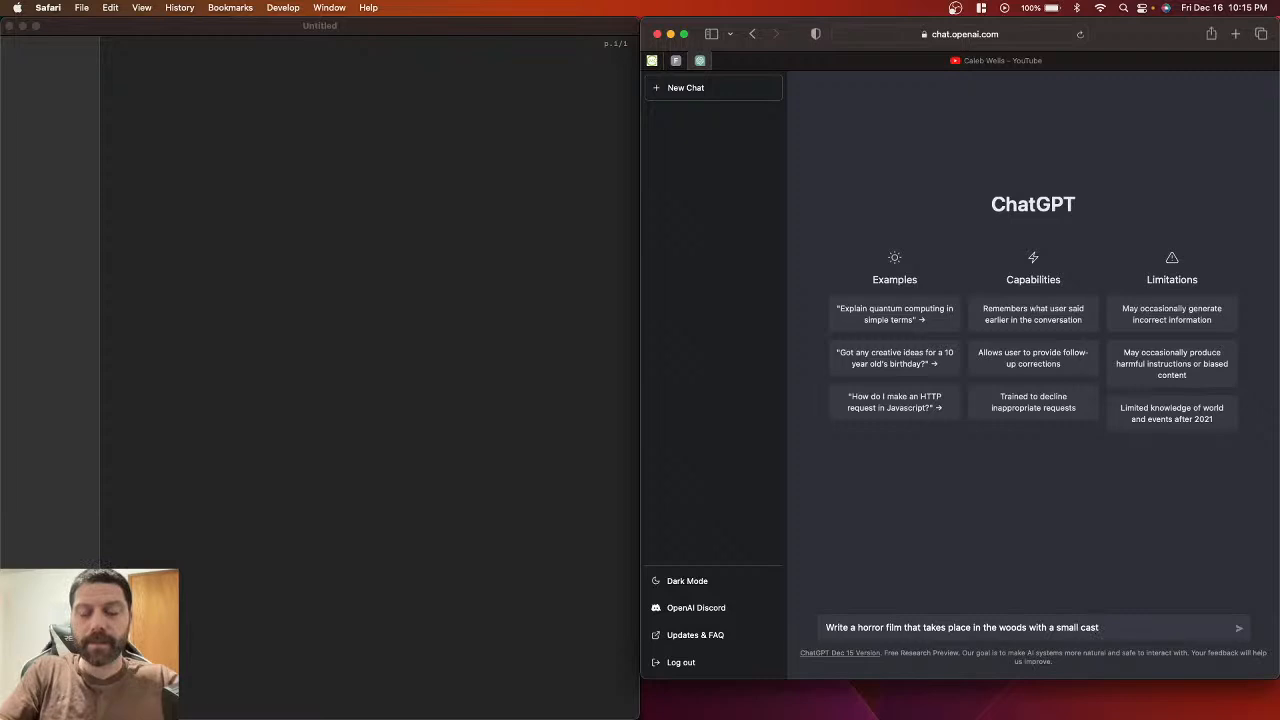
key("Return")
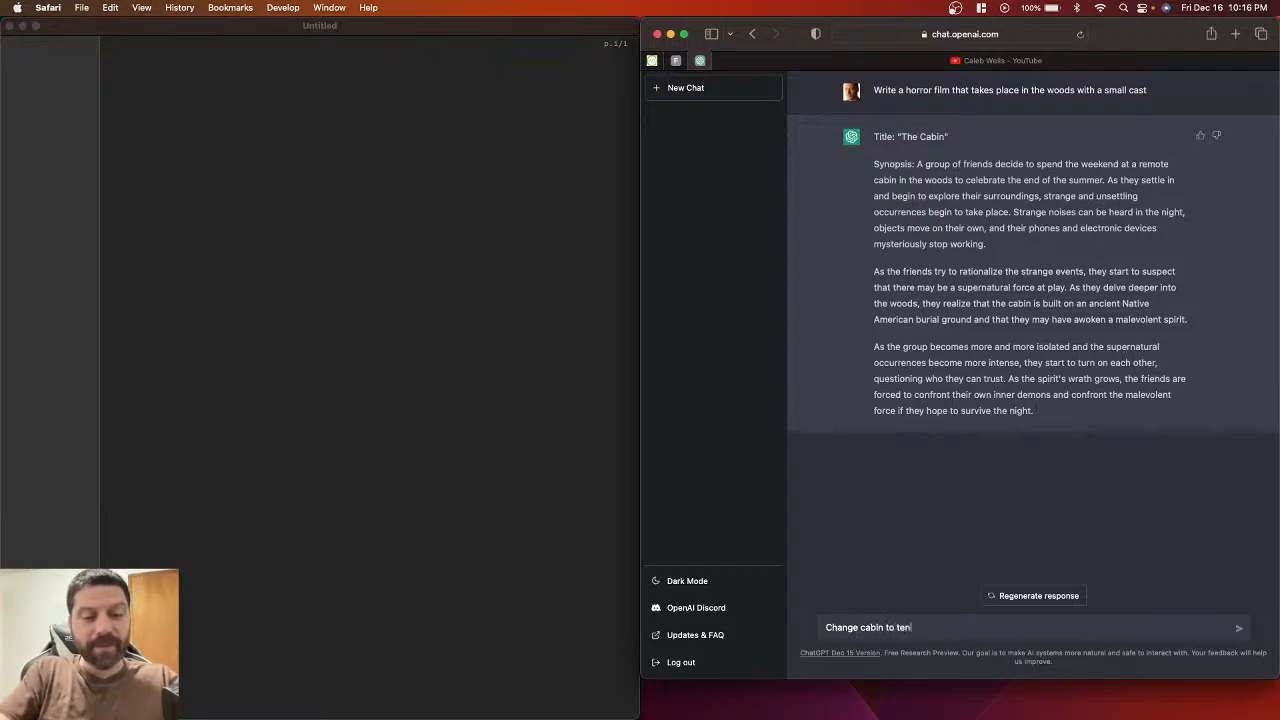
Step: Send 'Change cabin to tent' so ChatGPT rewrites the story as 'The Tent'
key("Return")
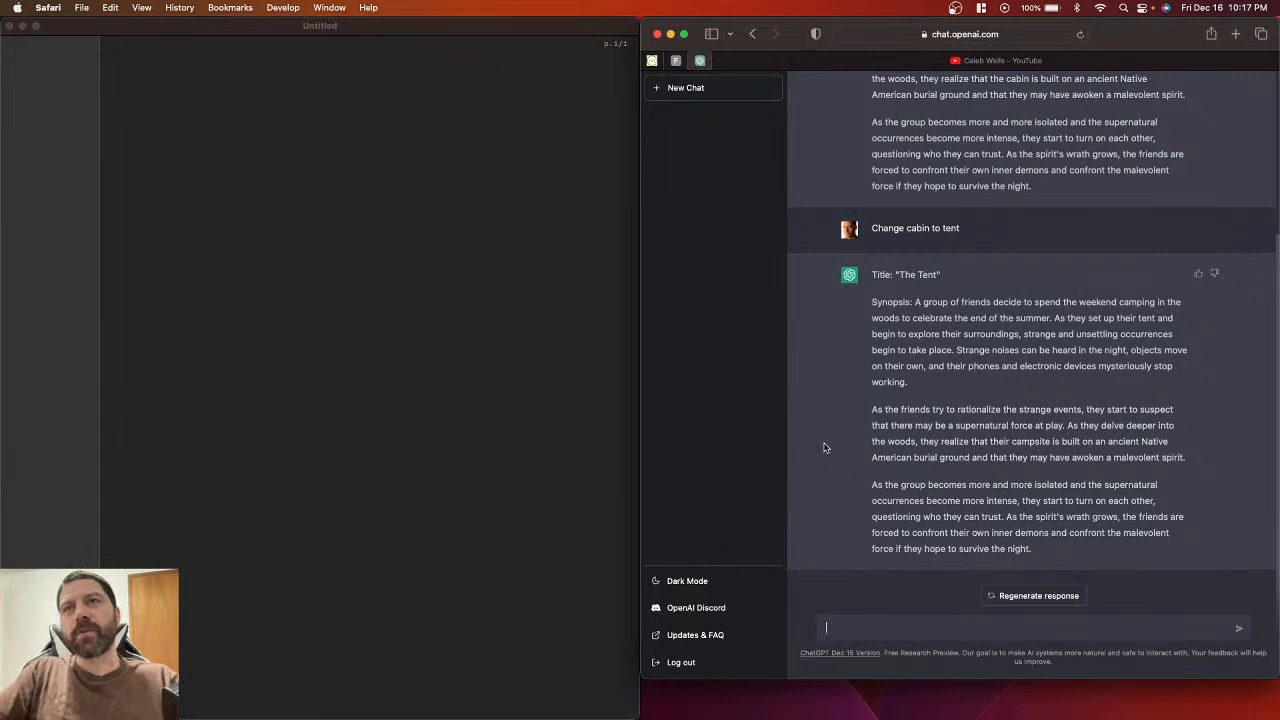
Step: Copy the title 'The Tent' from ChatGPT's latest reply
double_click(993, 425)
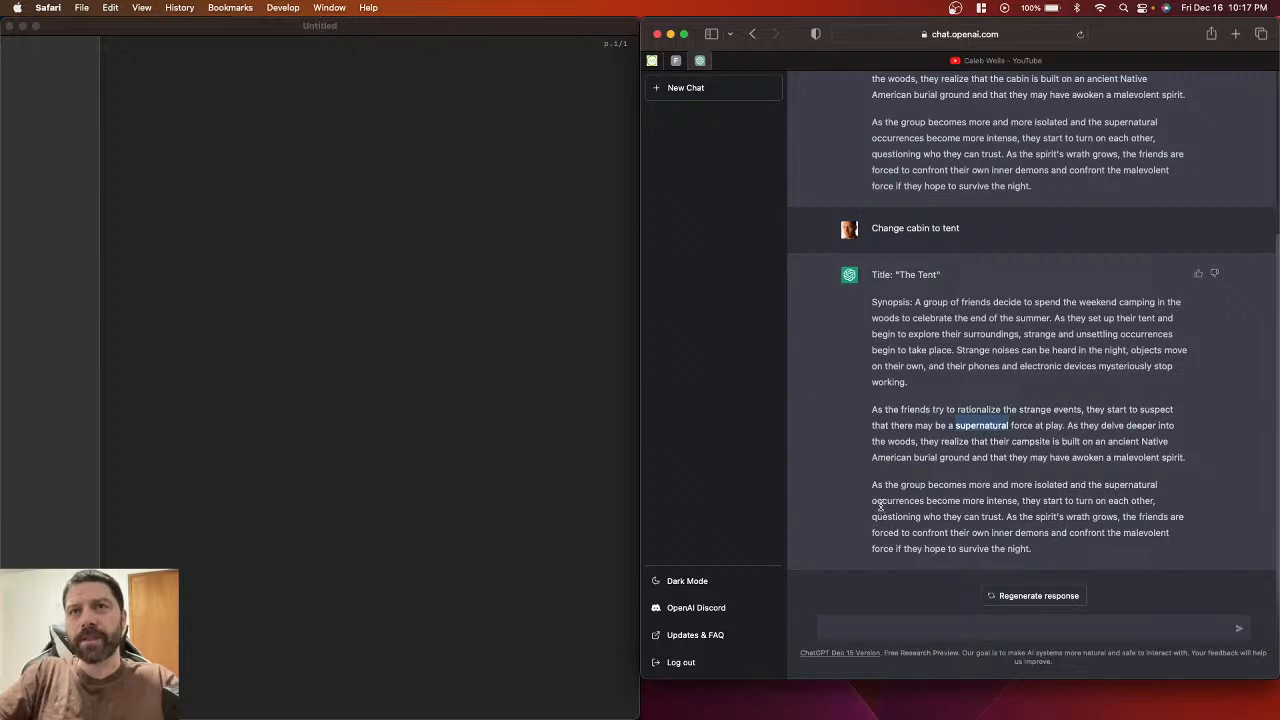
left_click(860, 457)
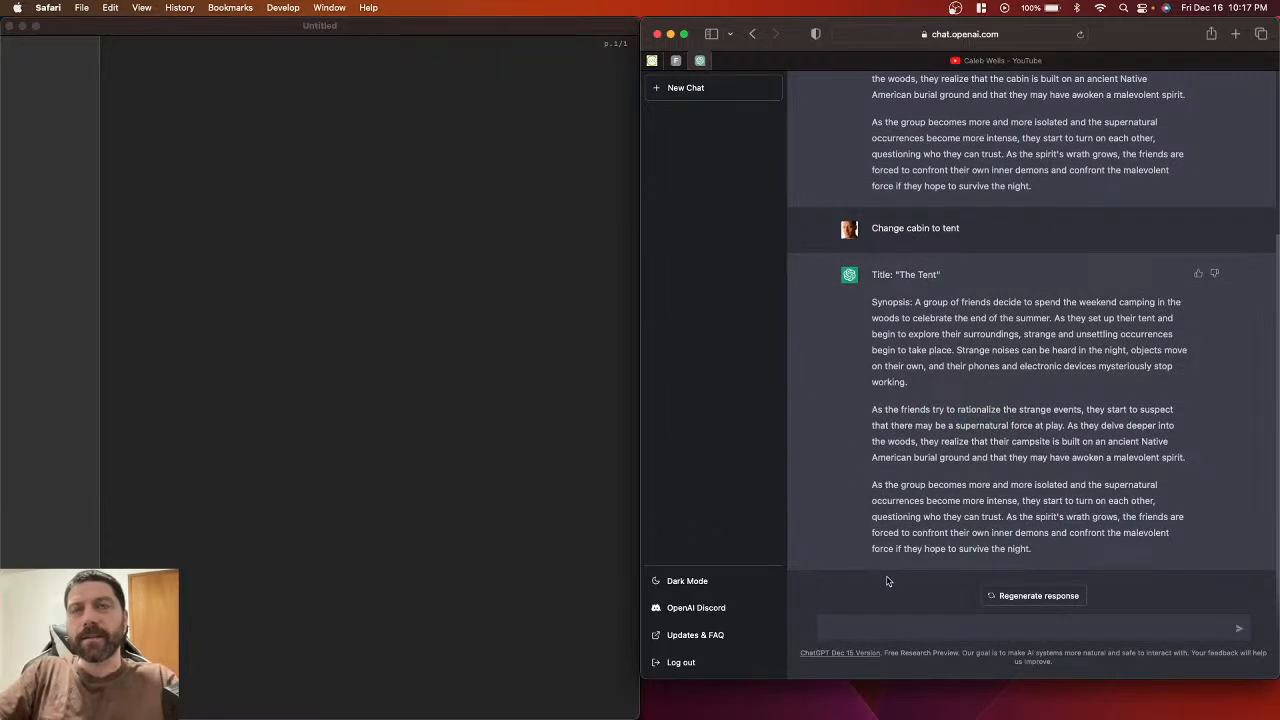
left_click_drag(899, 276, 940, 274)
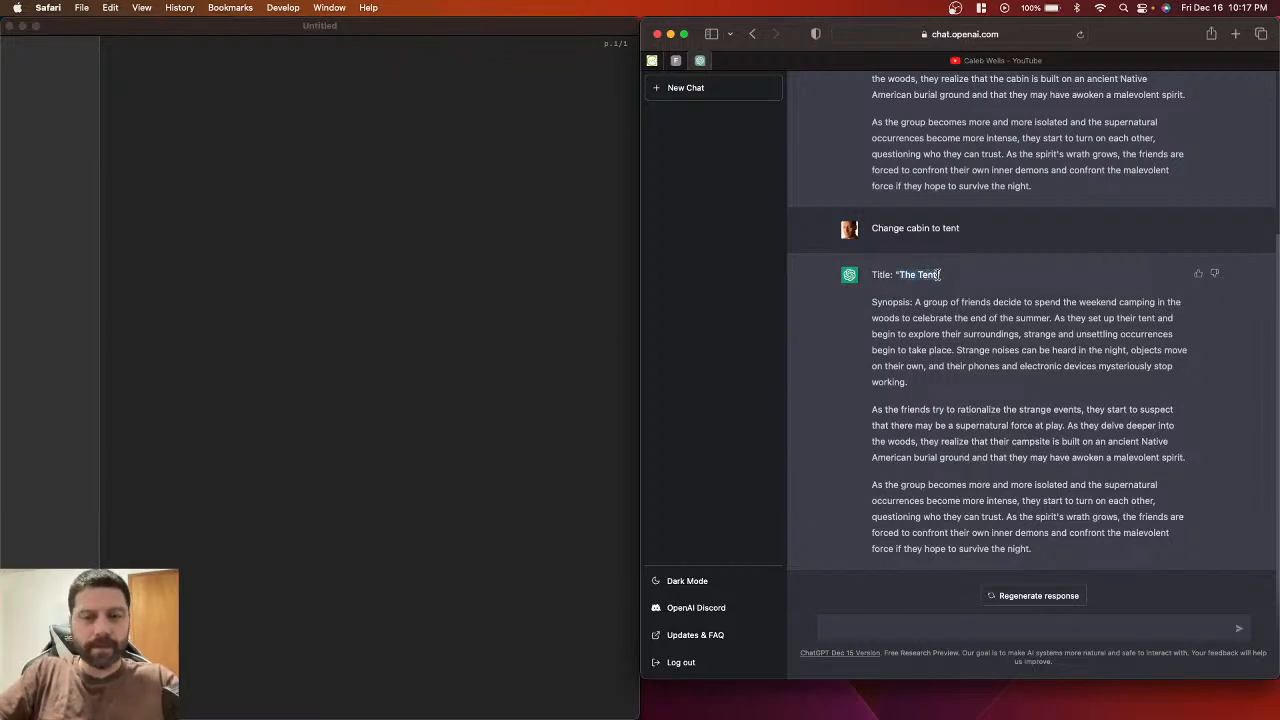
key("super+c")
left_click(940, 274)
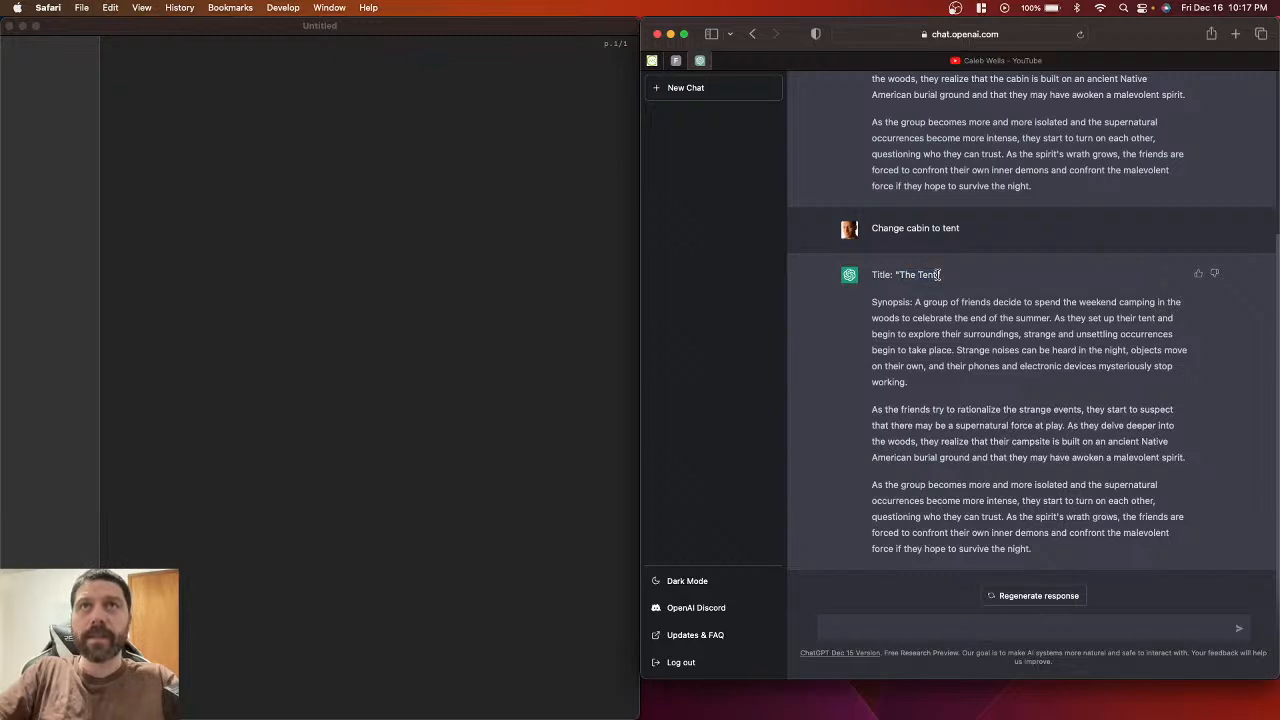
left_click(451, 216)
Step: Save the untitled screenplay as 'The Tent'
key("super+s")
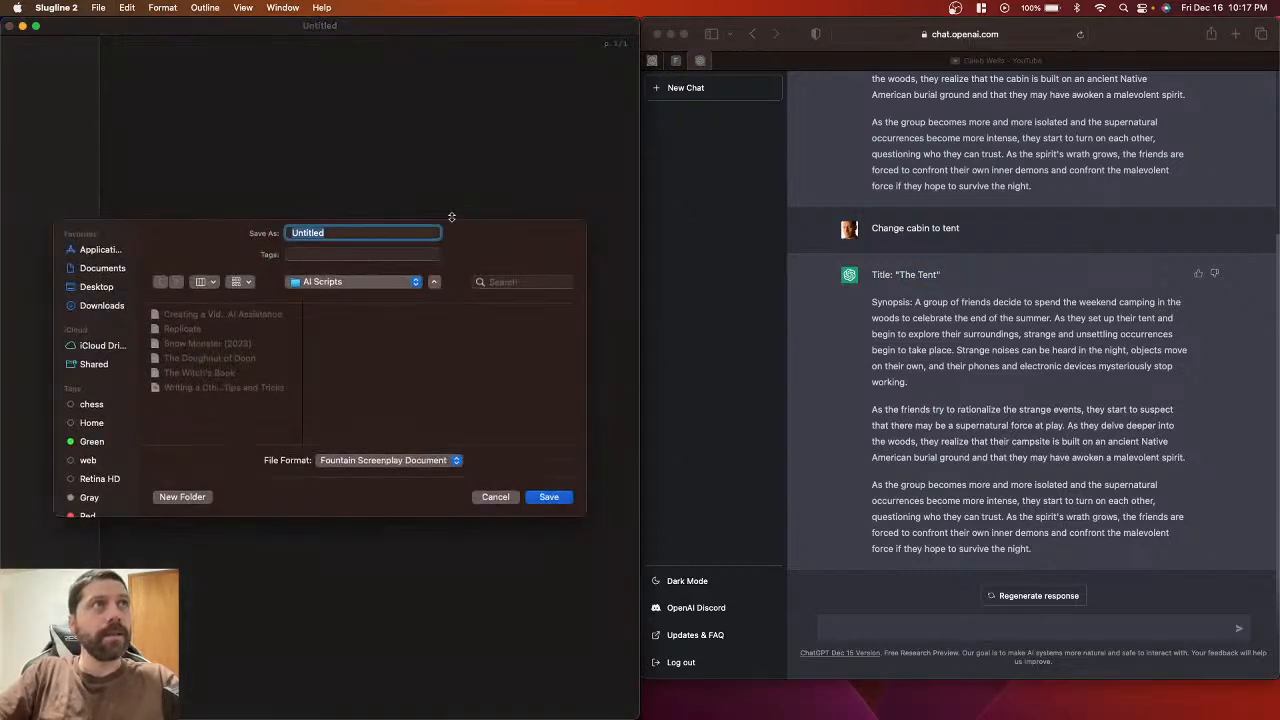
key("super+v")
left_click(551, 499)
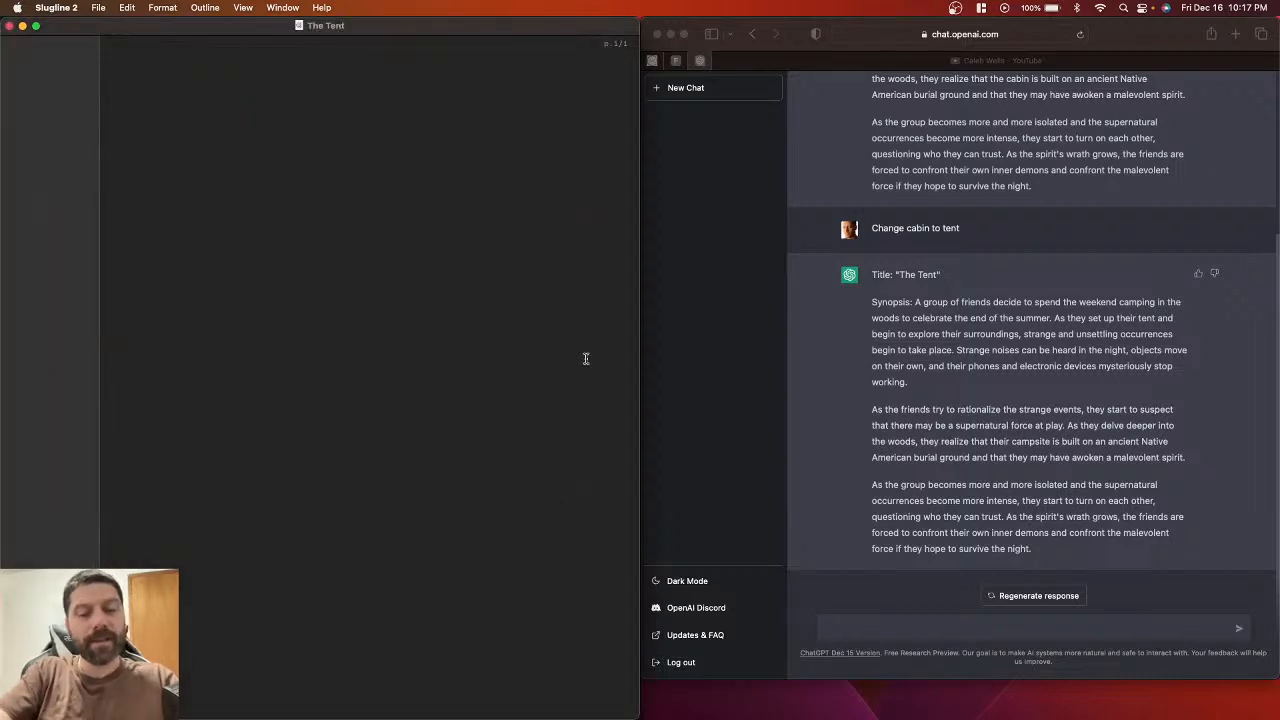
Step: Add a 'Title: The Tent' title page entry and check it in preview
type("Tit")
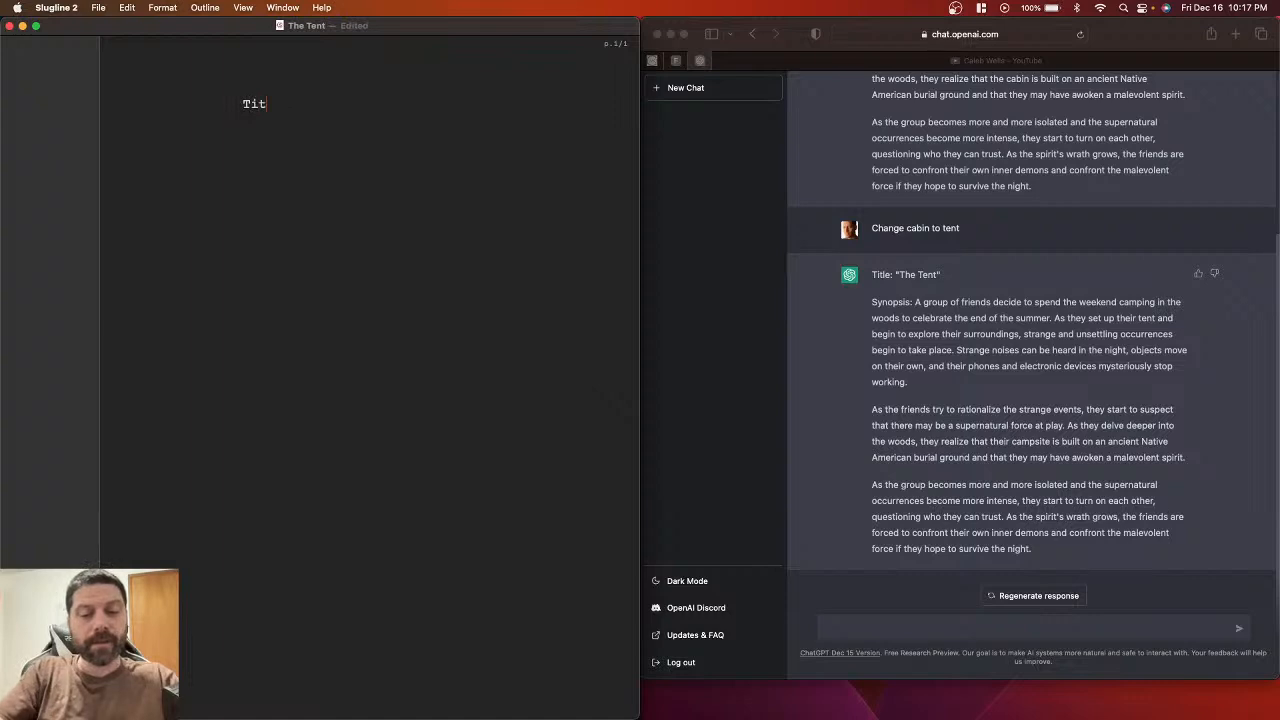
type("le:")
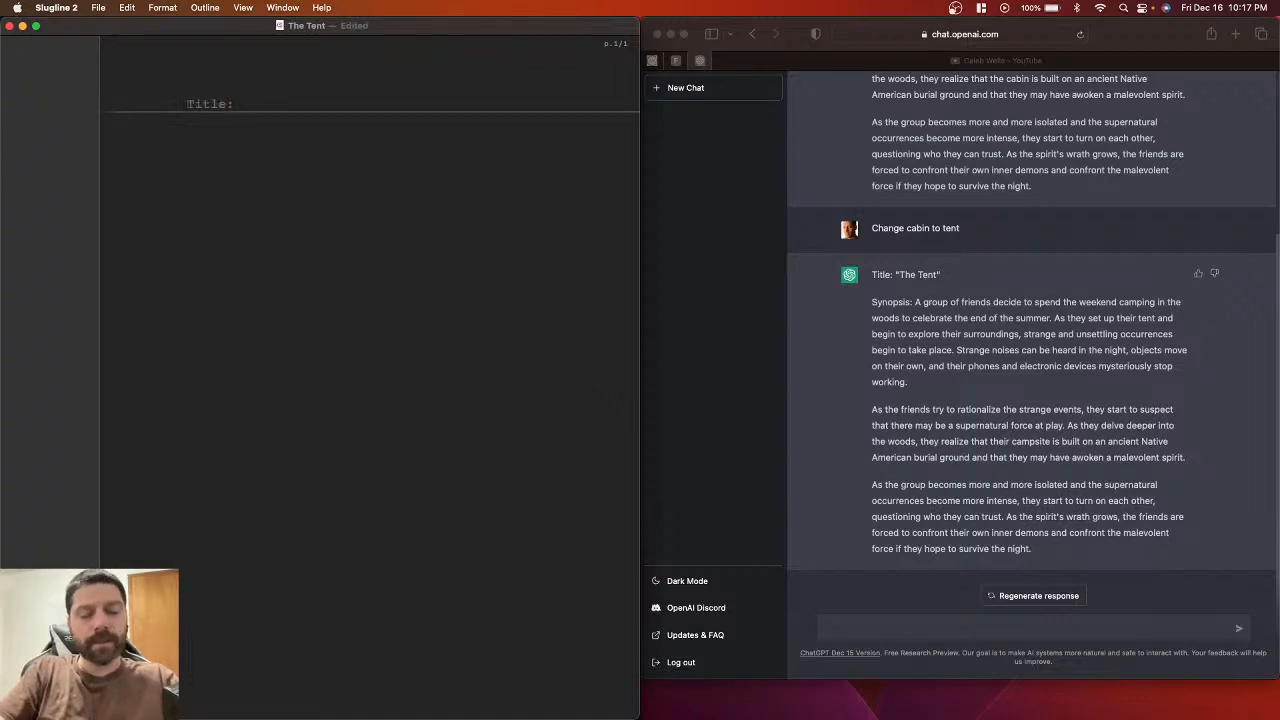
key("super+v")
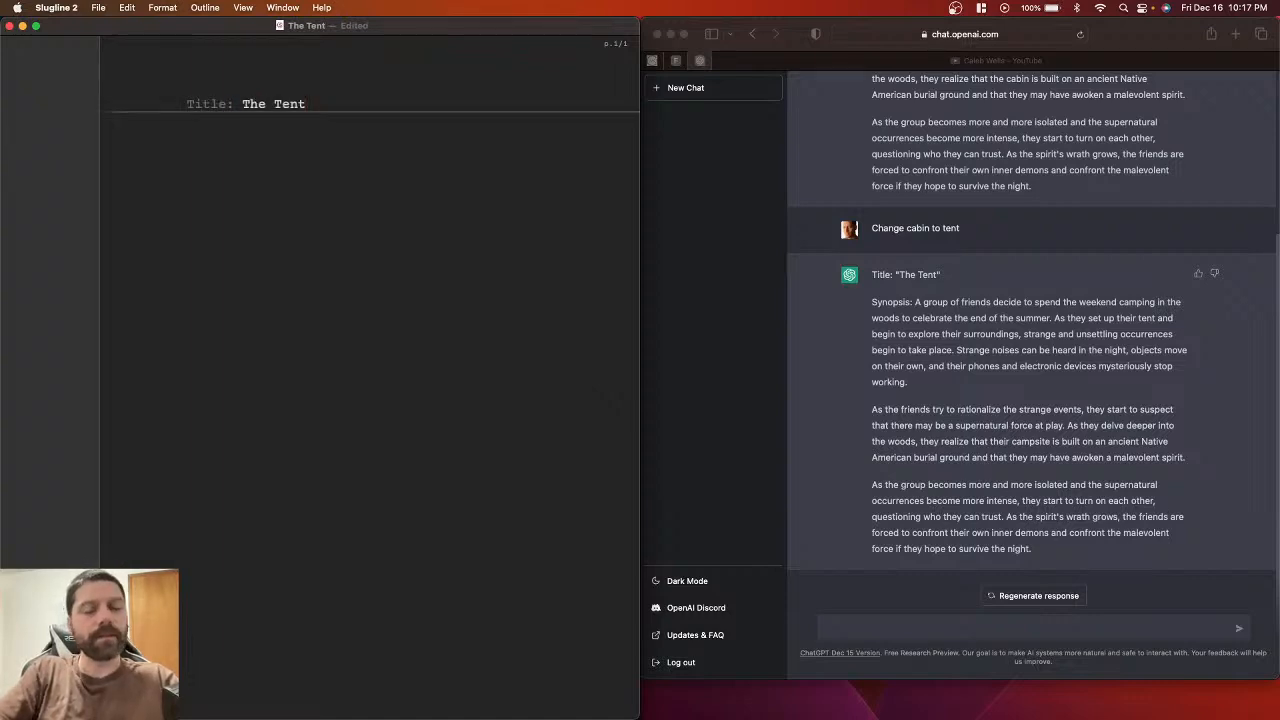
left_click(384, 101)
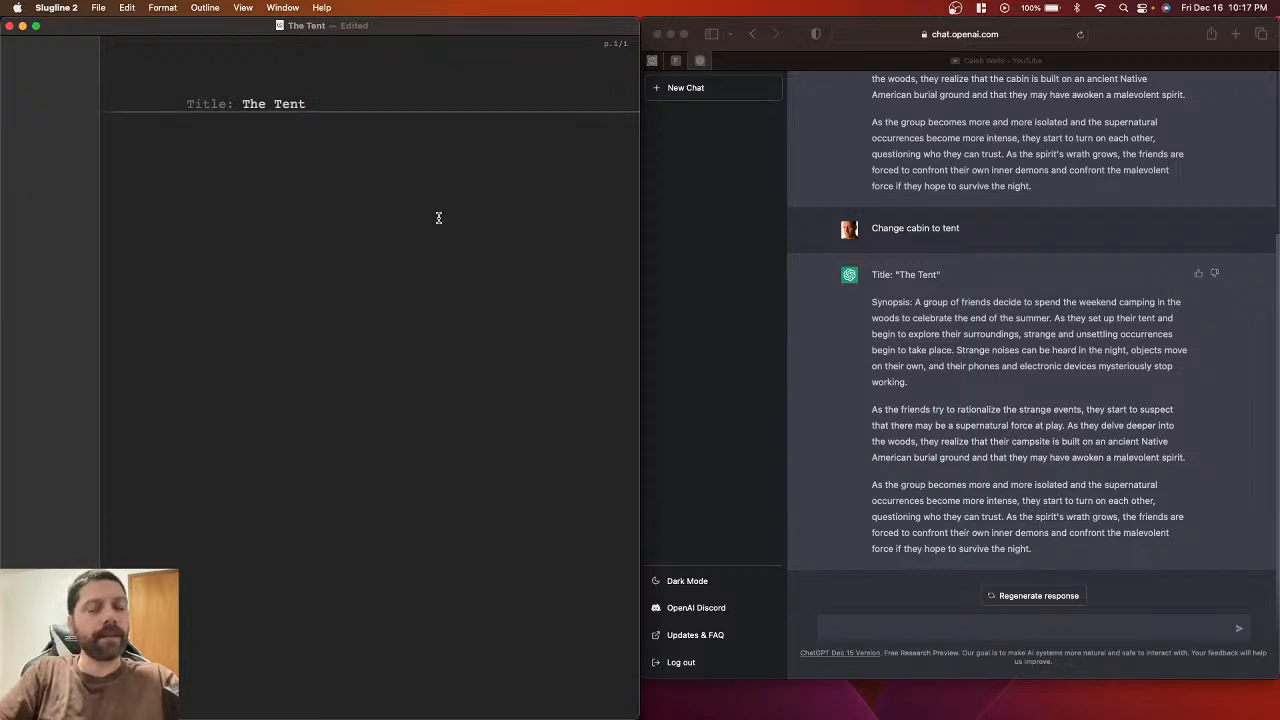
mouse_move(602, 414)
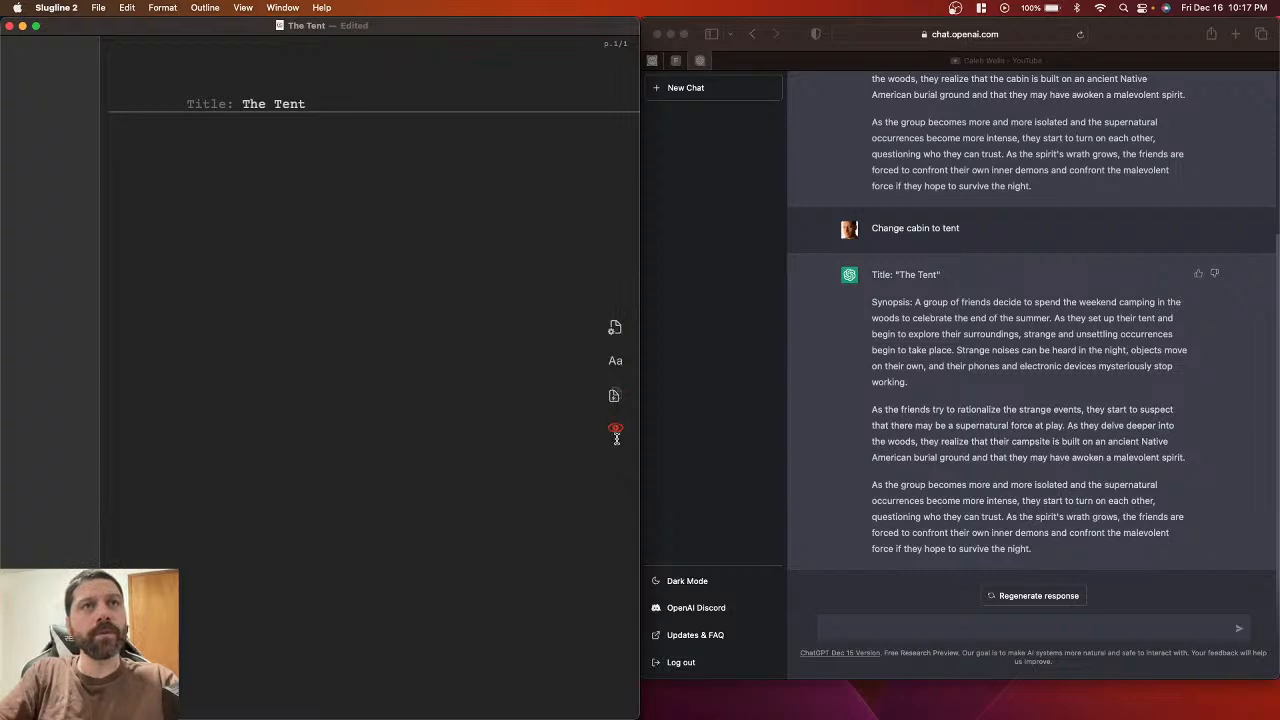
left_click(616, 427)
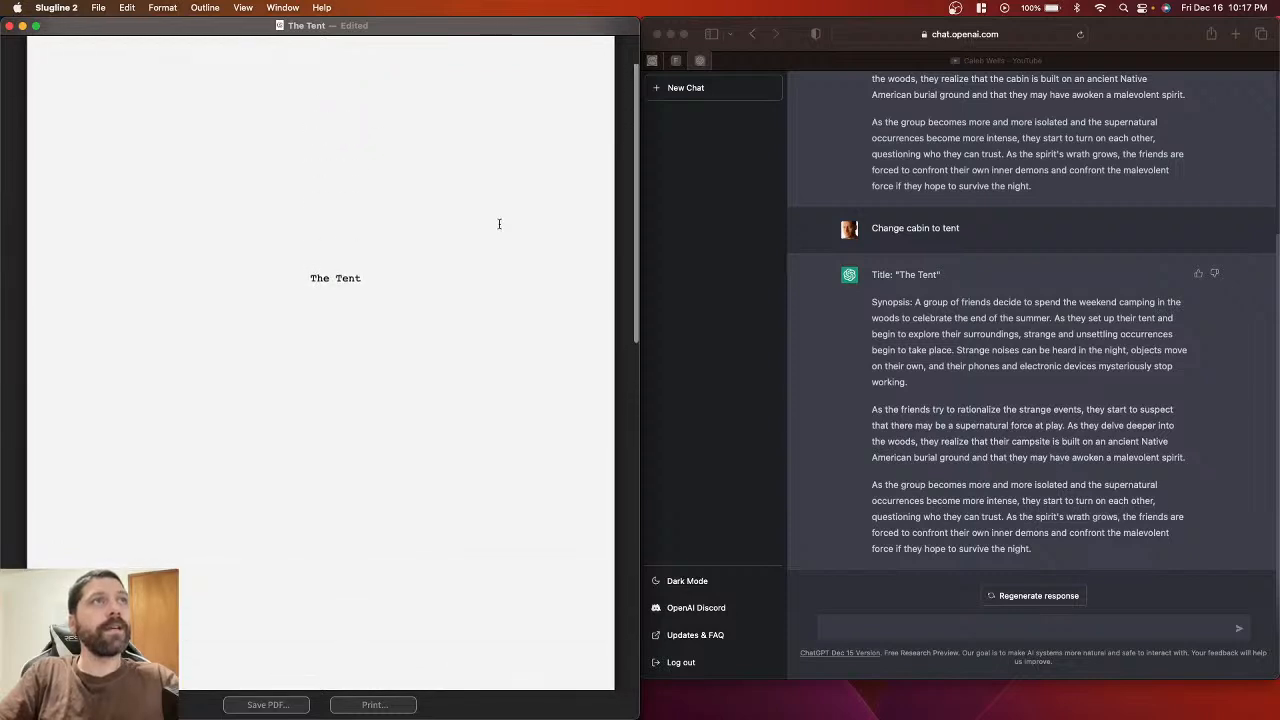
scroll(373, 343, "down", 5)
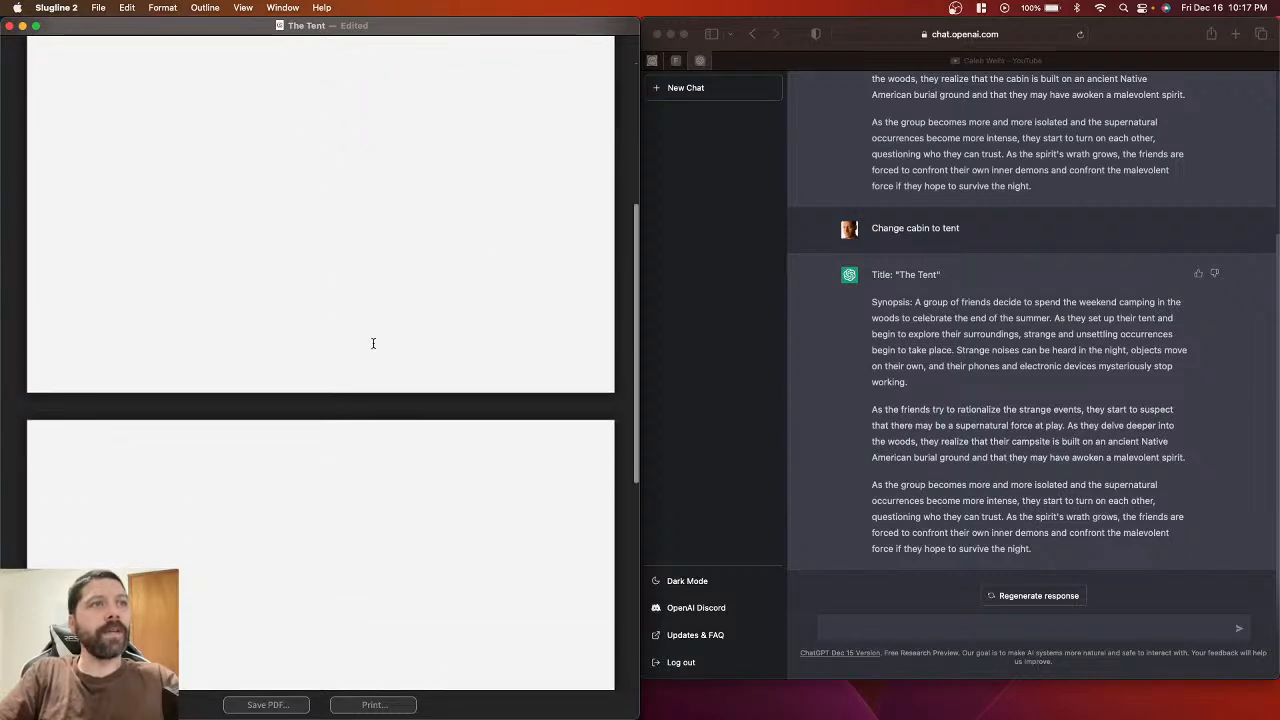
scroll(377, 523, "up", 6)
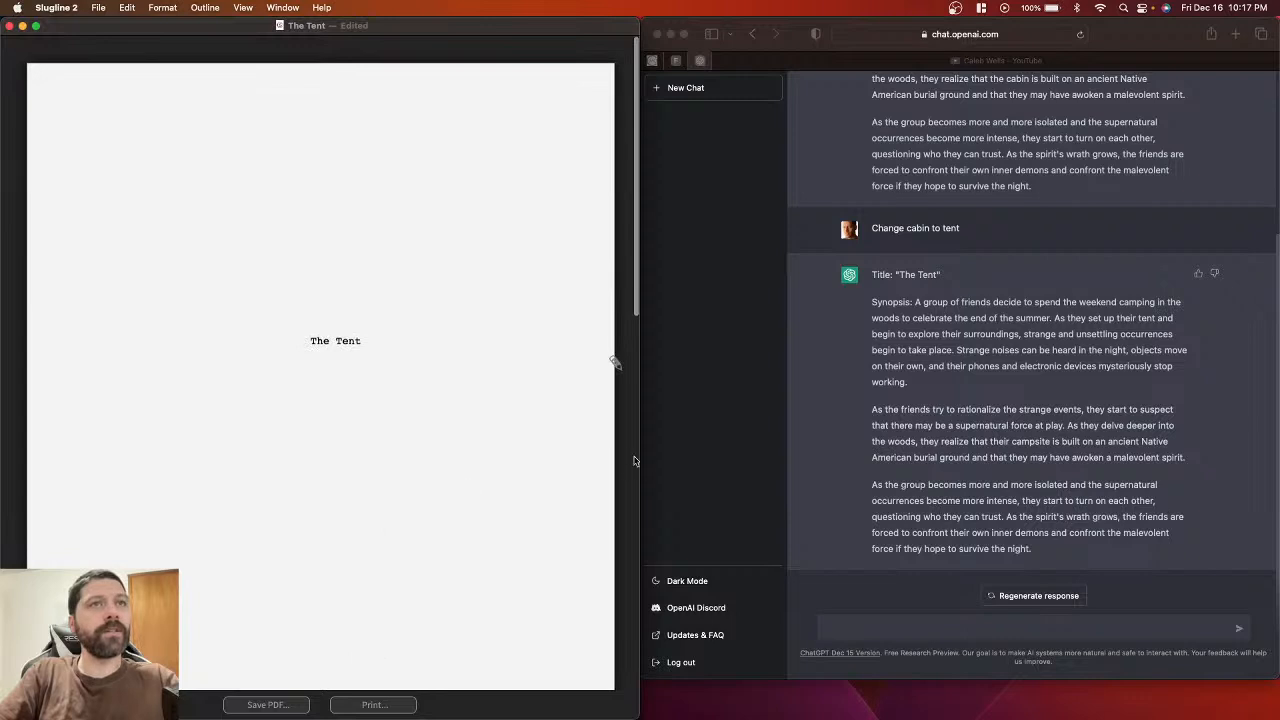
left_click(614, 364)
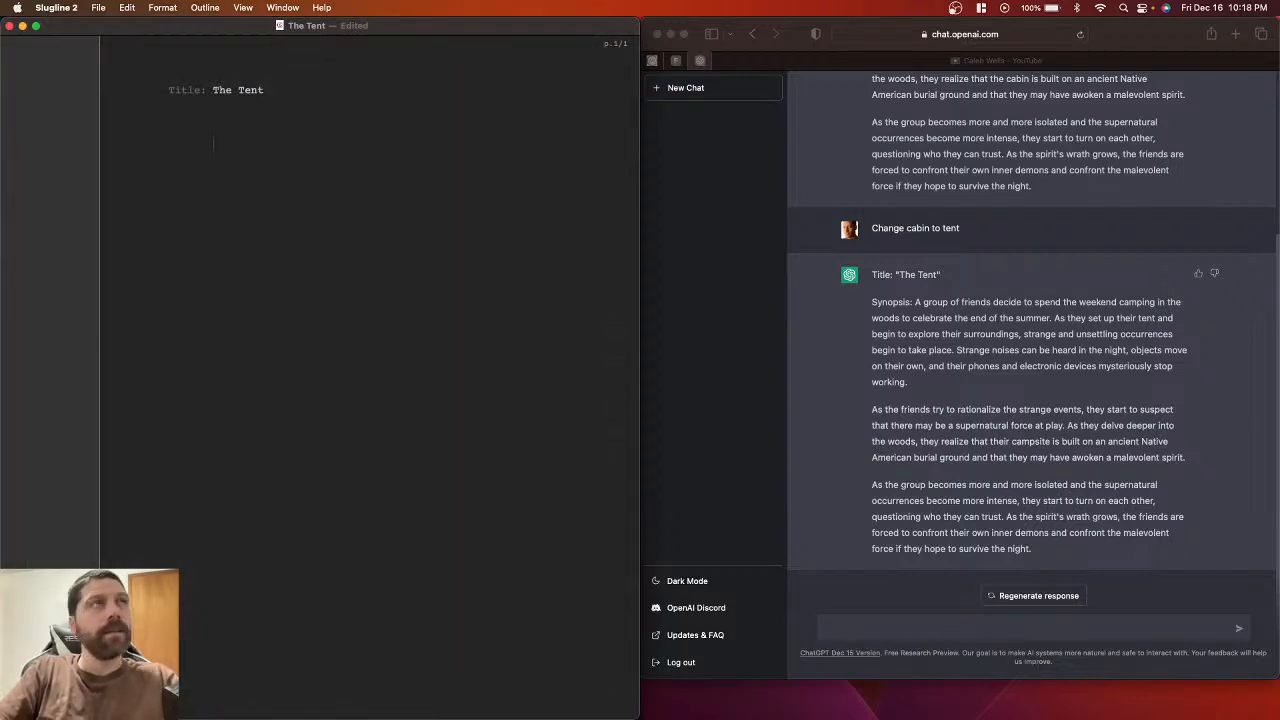
Step: Add /* and */ comment markers on separate lines below the title
left_click(874, 450)
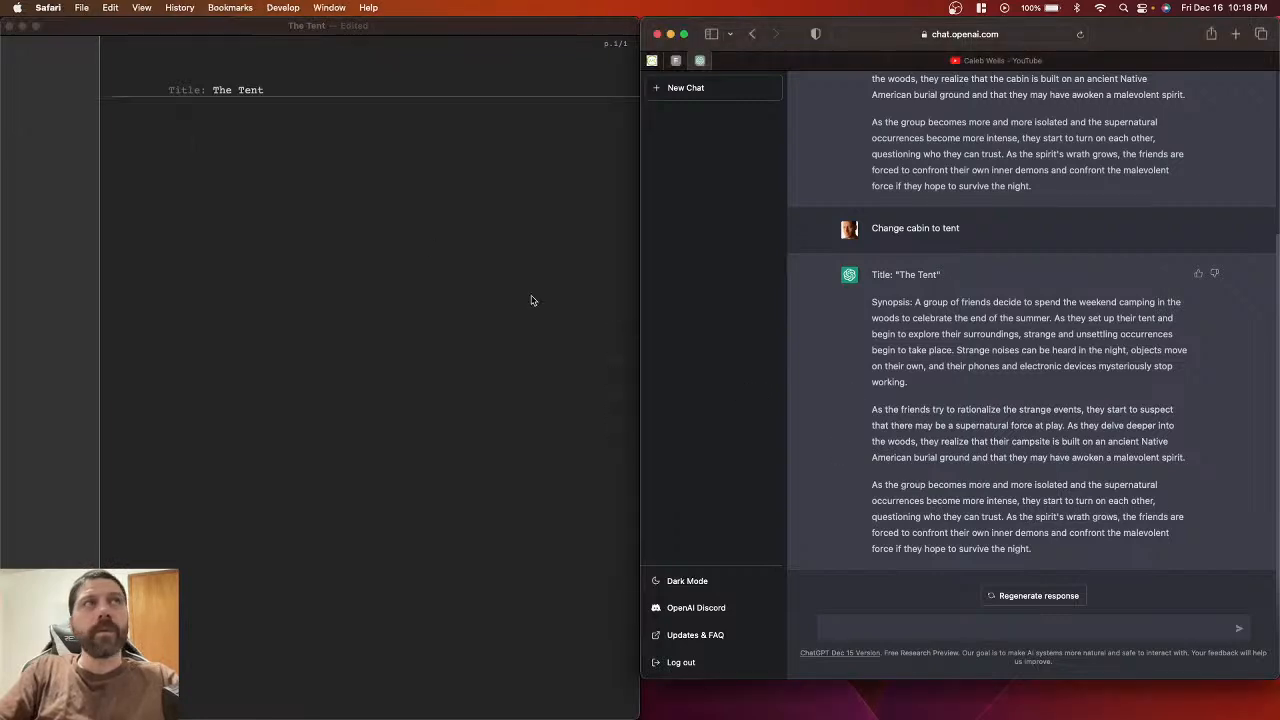
left_click(430, 237)
type("/")
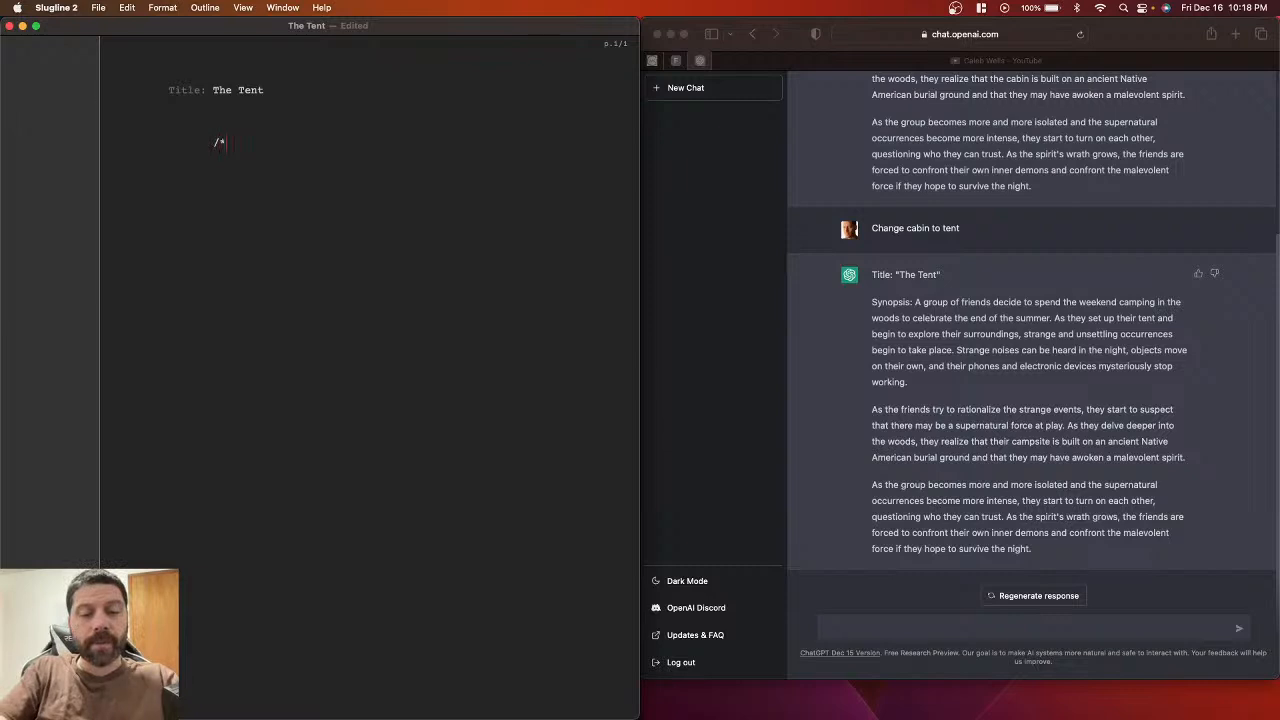
type("*")
key("Return")
type("*/")
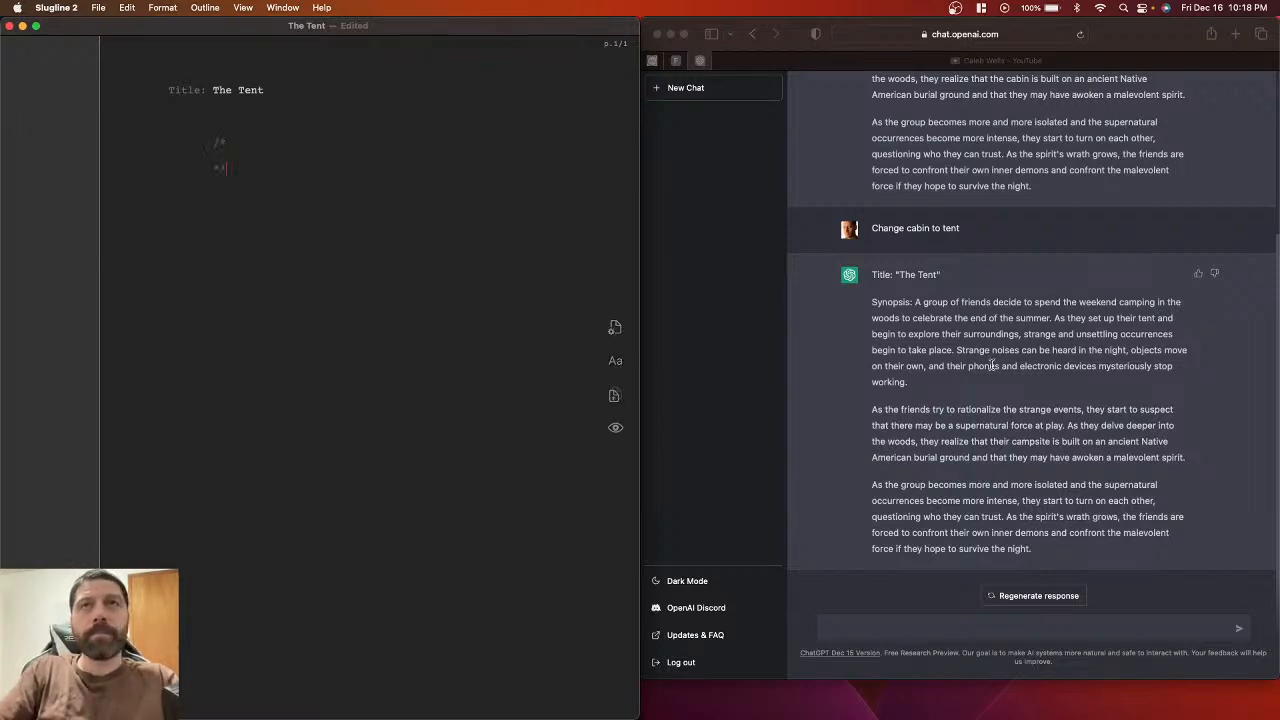
Step: Paste ChatGPT's three-paragraph synopsis between the comment markers
left_click(897, 362)
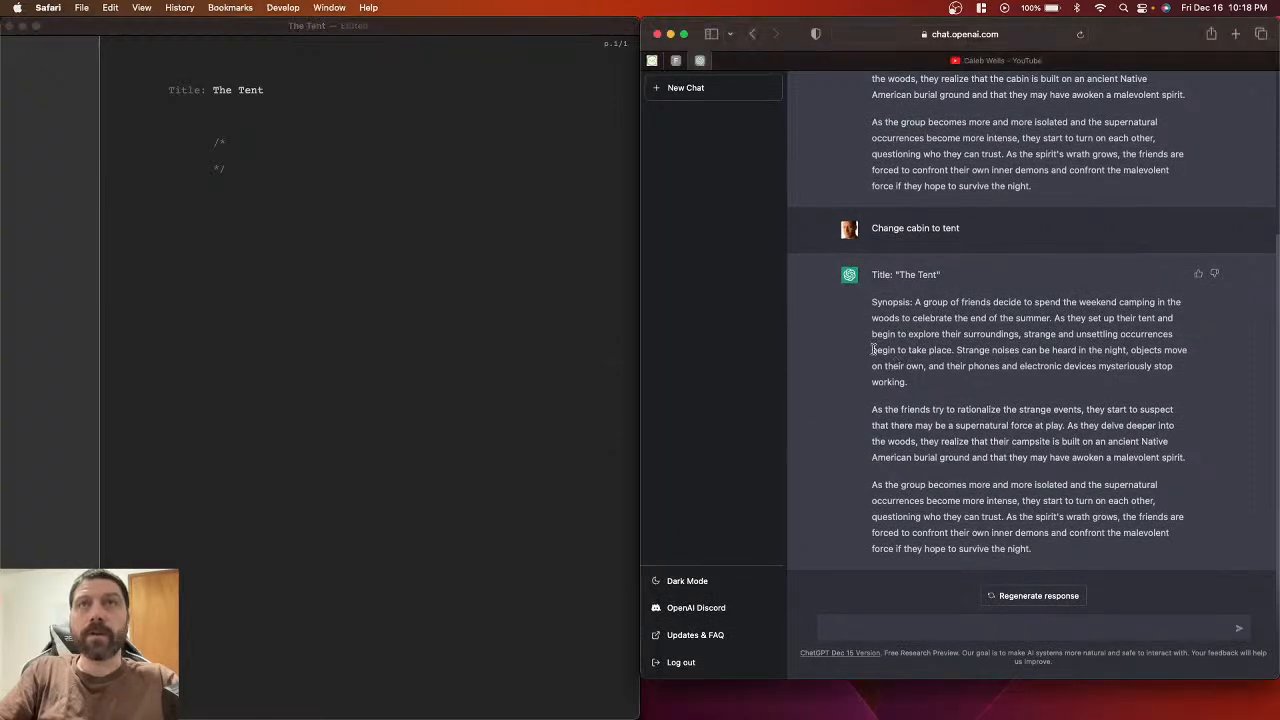
left_click_drag(873, 302, 1045, 557)
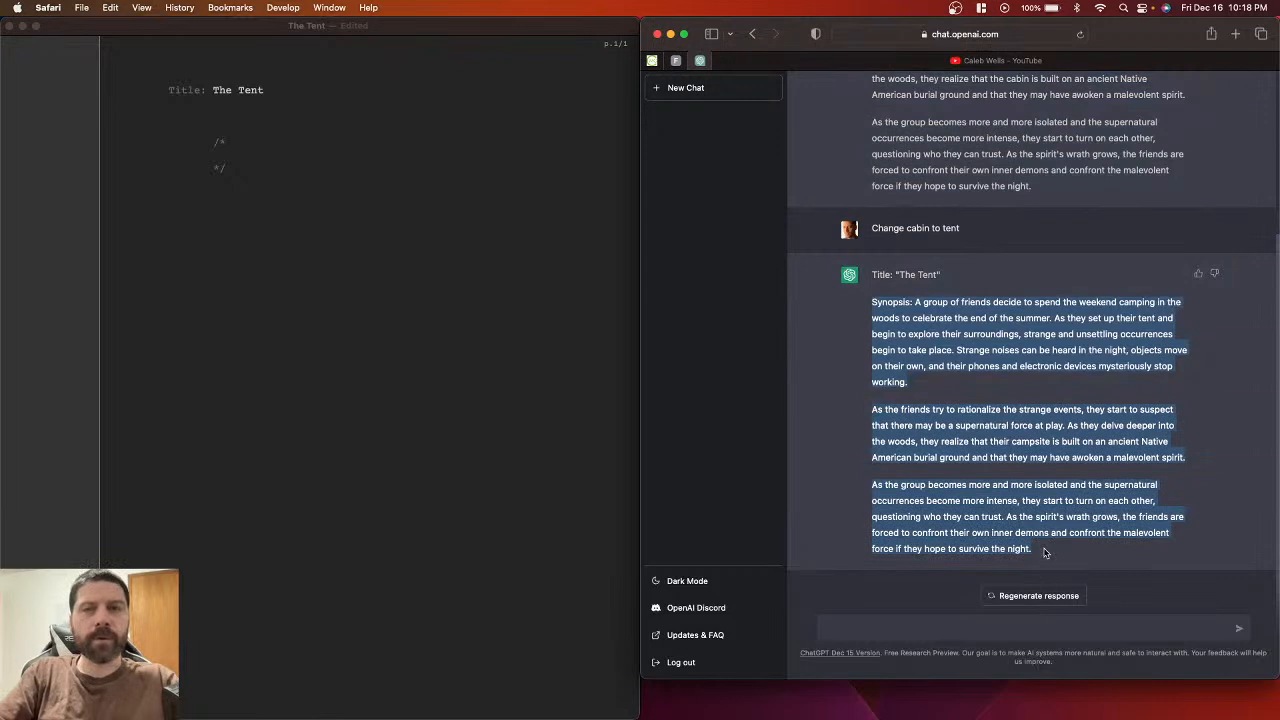
left_click(1045, 550)
left_click(303, 163)
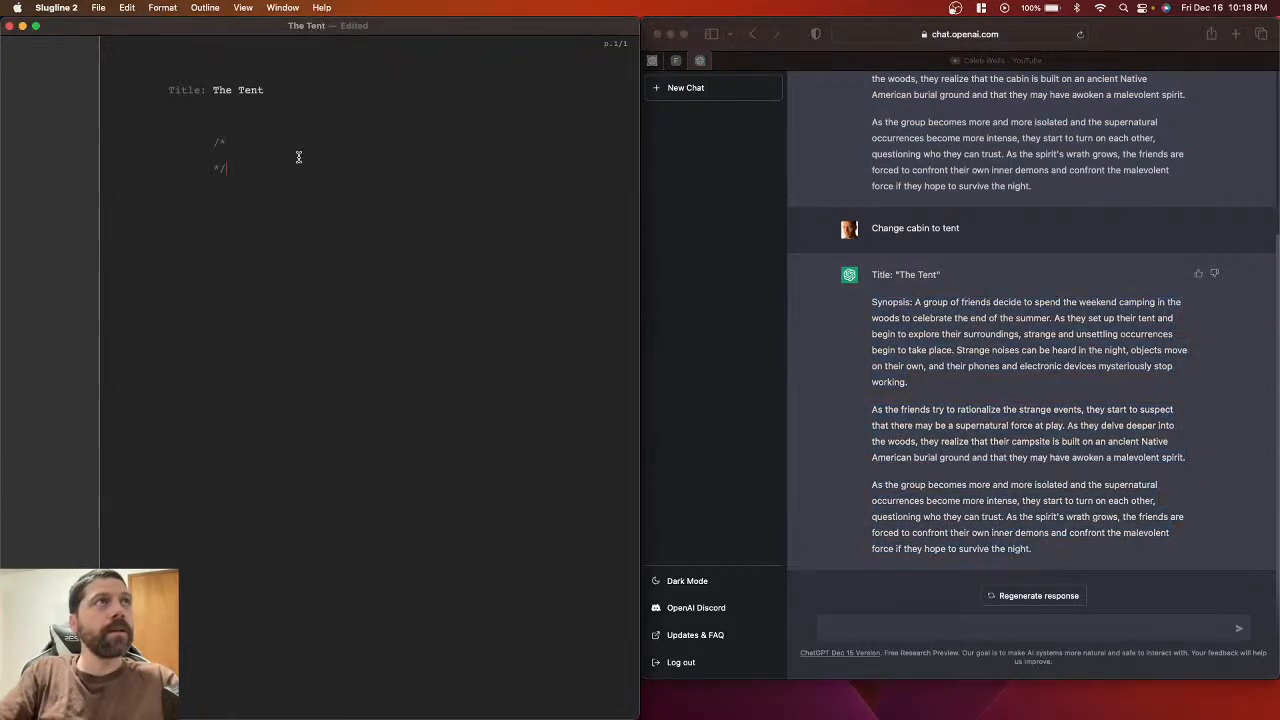
key("super+v")
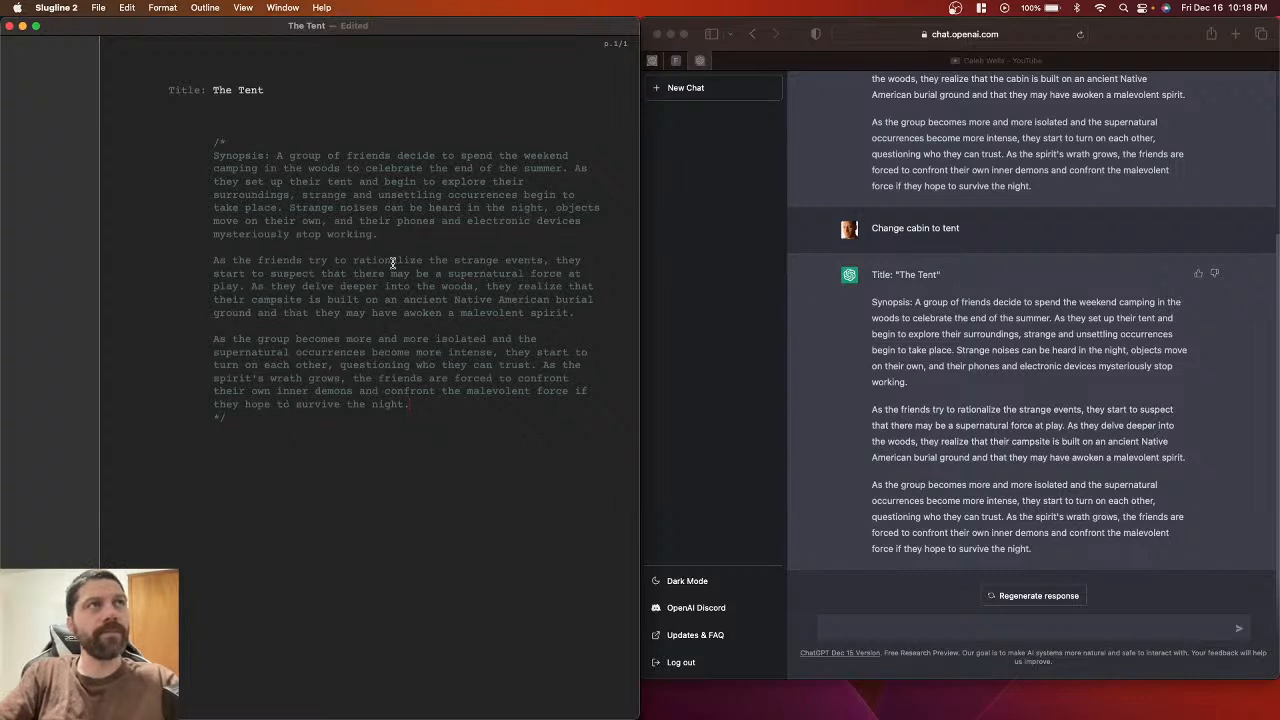
Step: Save the screenplay and check the printed pages in preview
key("super+s")
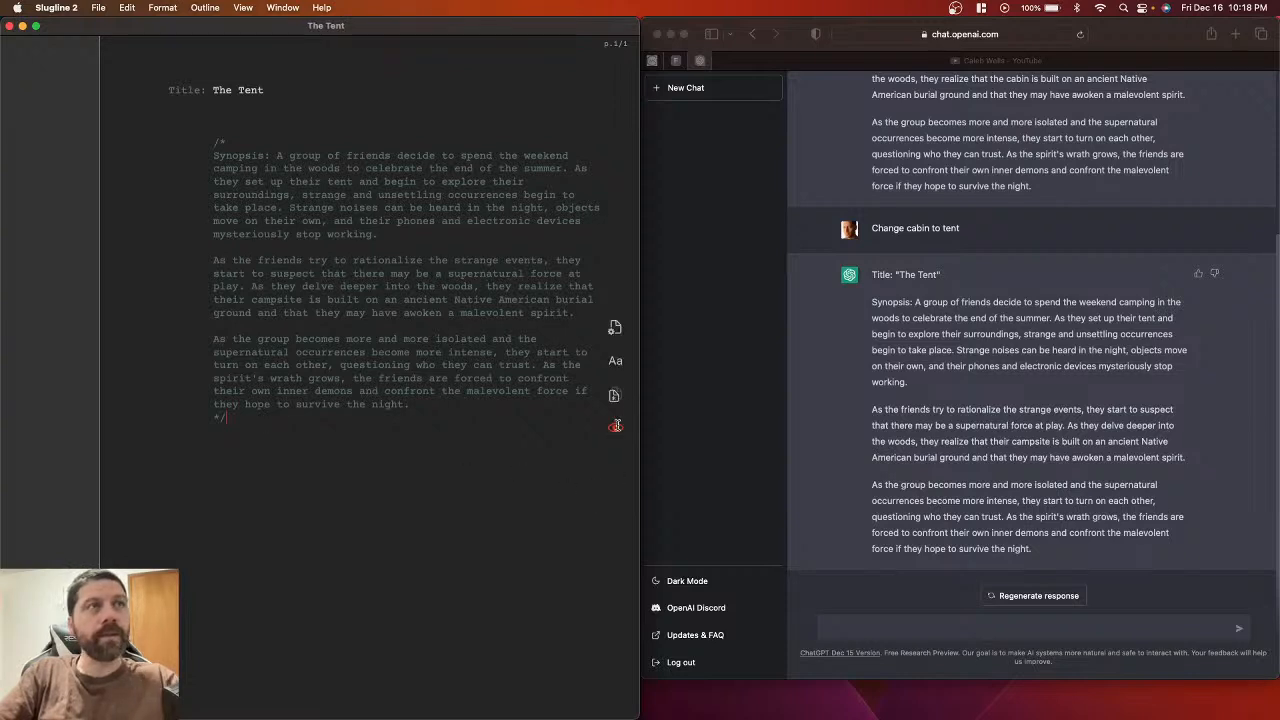
left_click(616, 426)
scroll(493, 440, "down", 5)
scroll(493, 440, "up", 5)
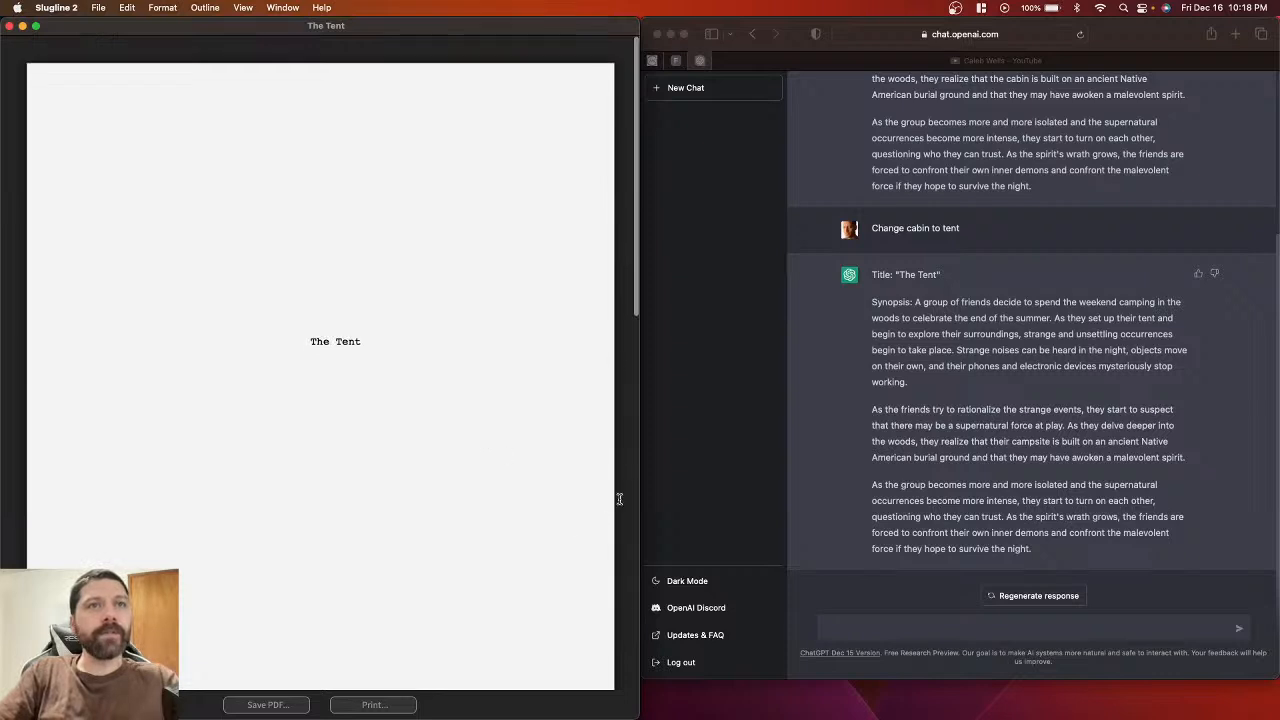
left_click(615, 427)
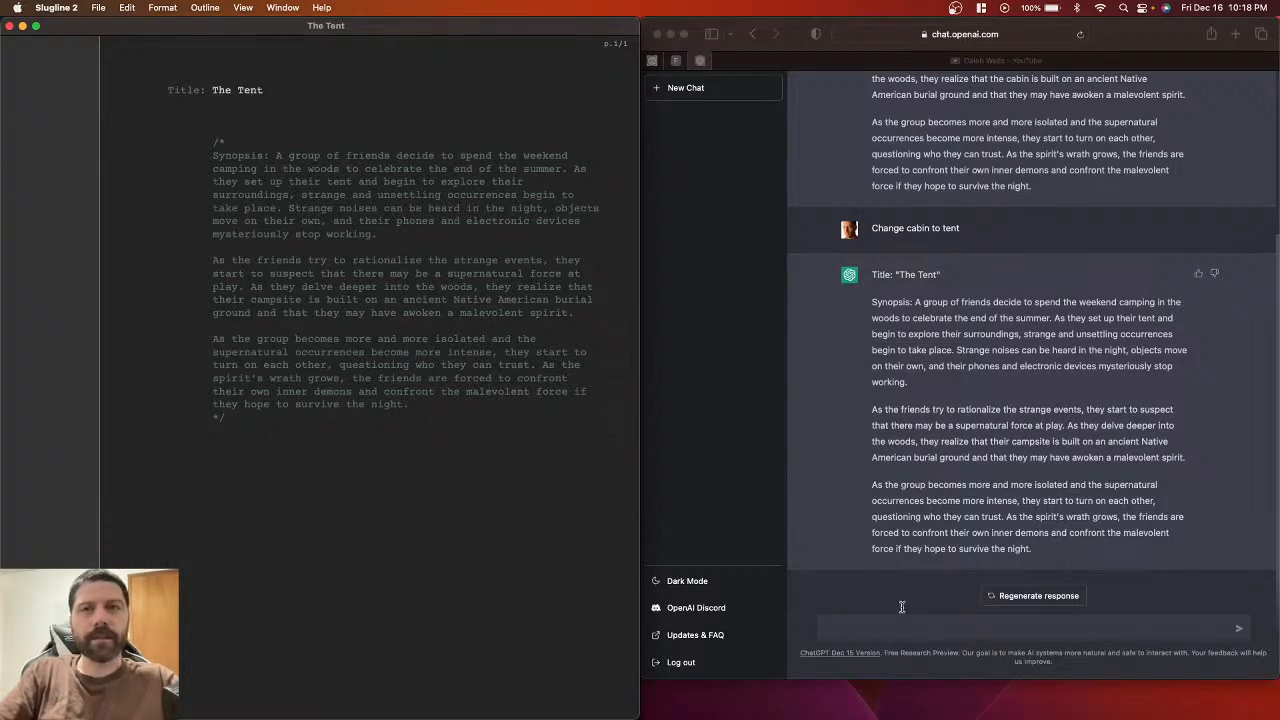
left_click(886, 581)
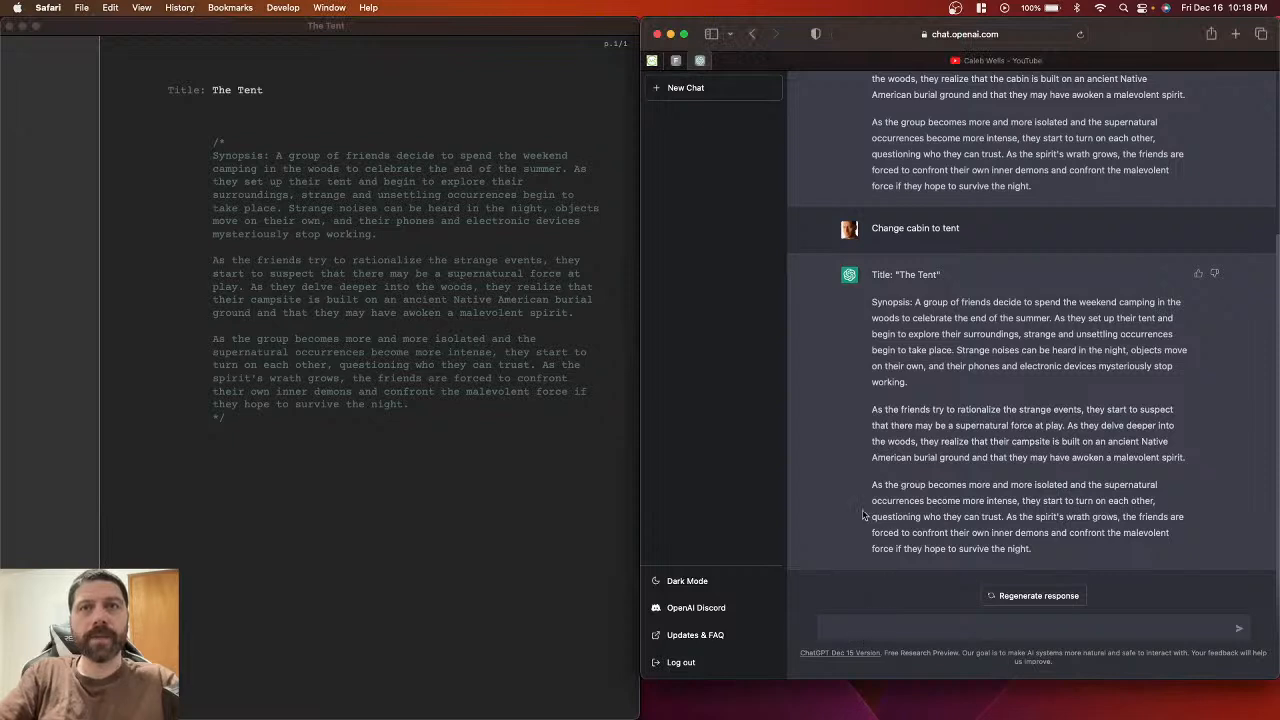
Step: Ask ChatGPT to 'Write character profiles' for The Tent's cast
left_click(867, 628)
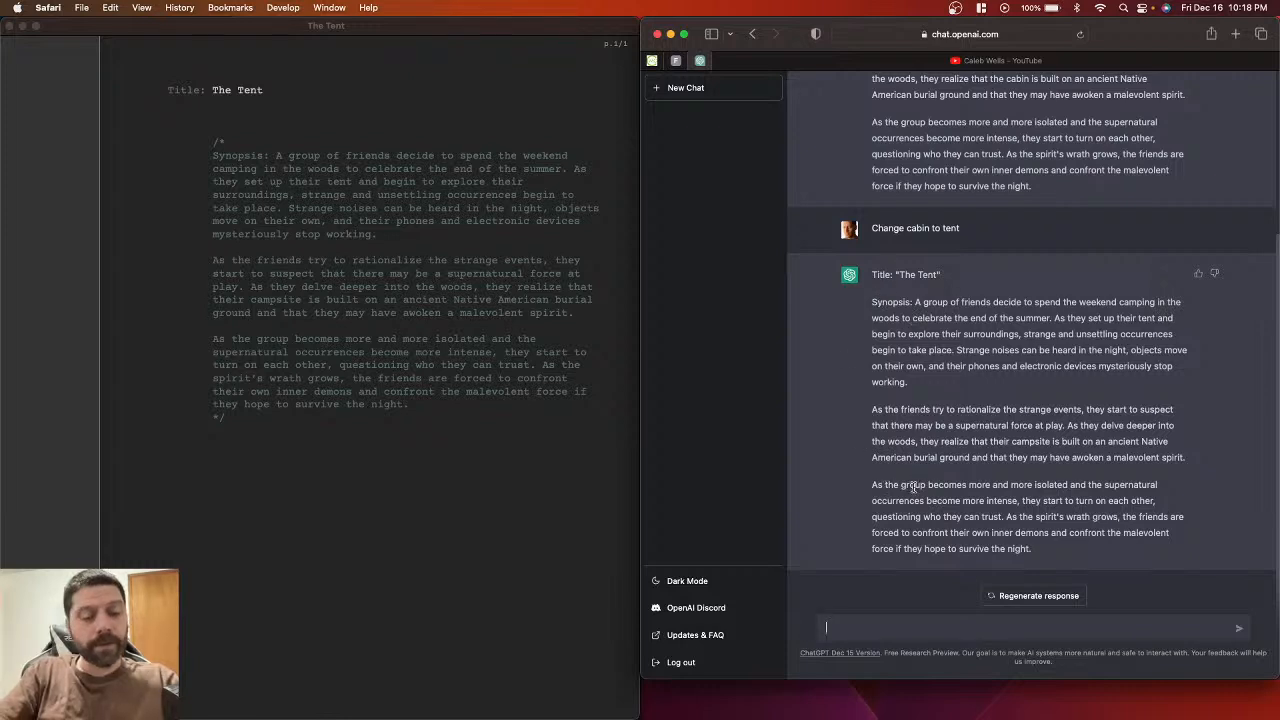
type("Write ch")
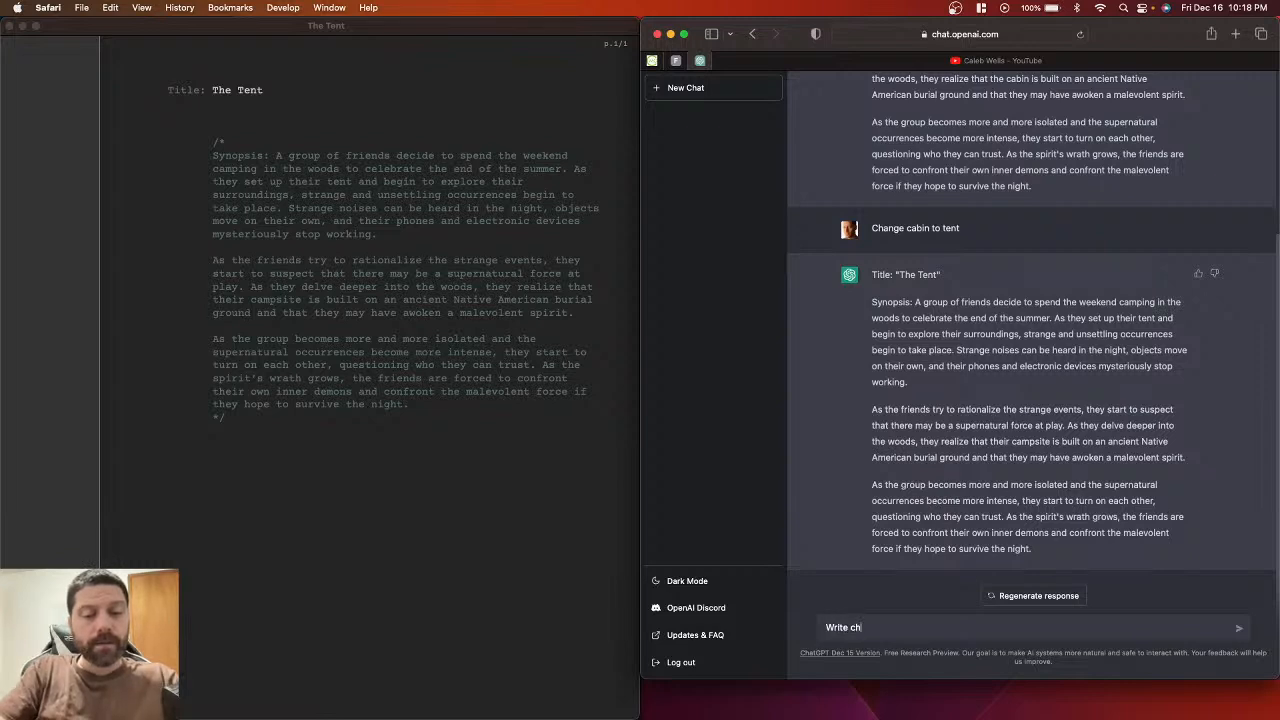
type("arc")
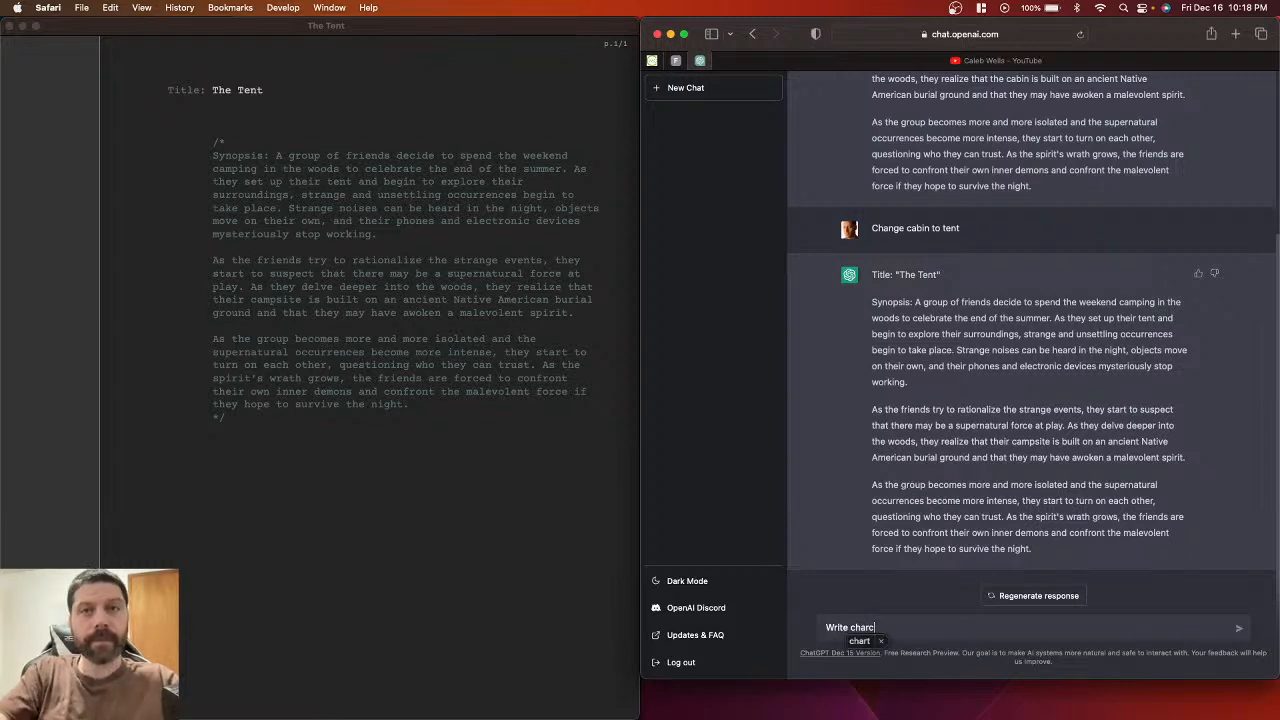
key("BackSpace")
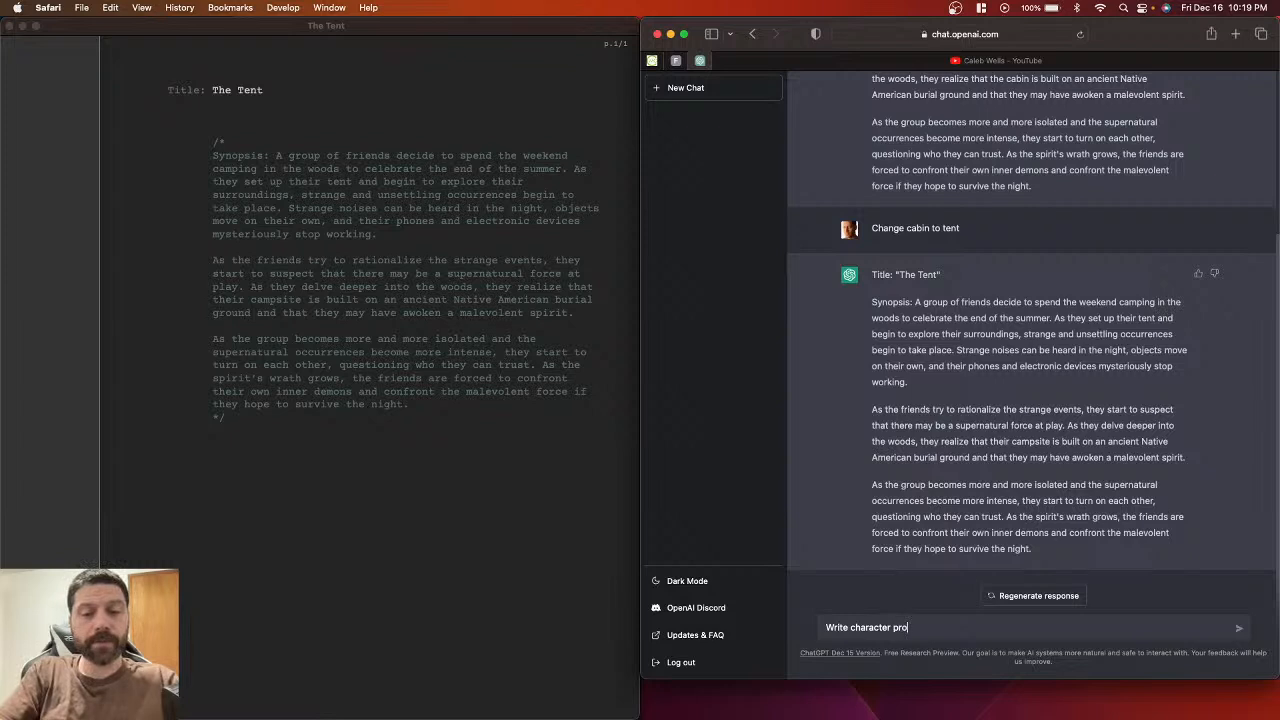
type("acter profiles")
key("Return")
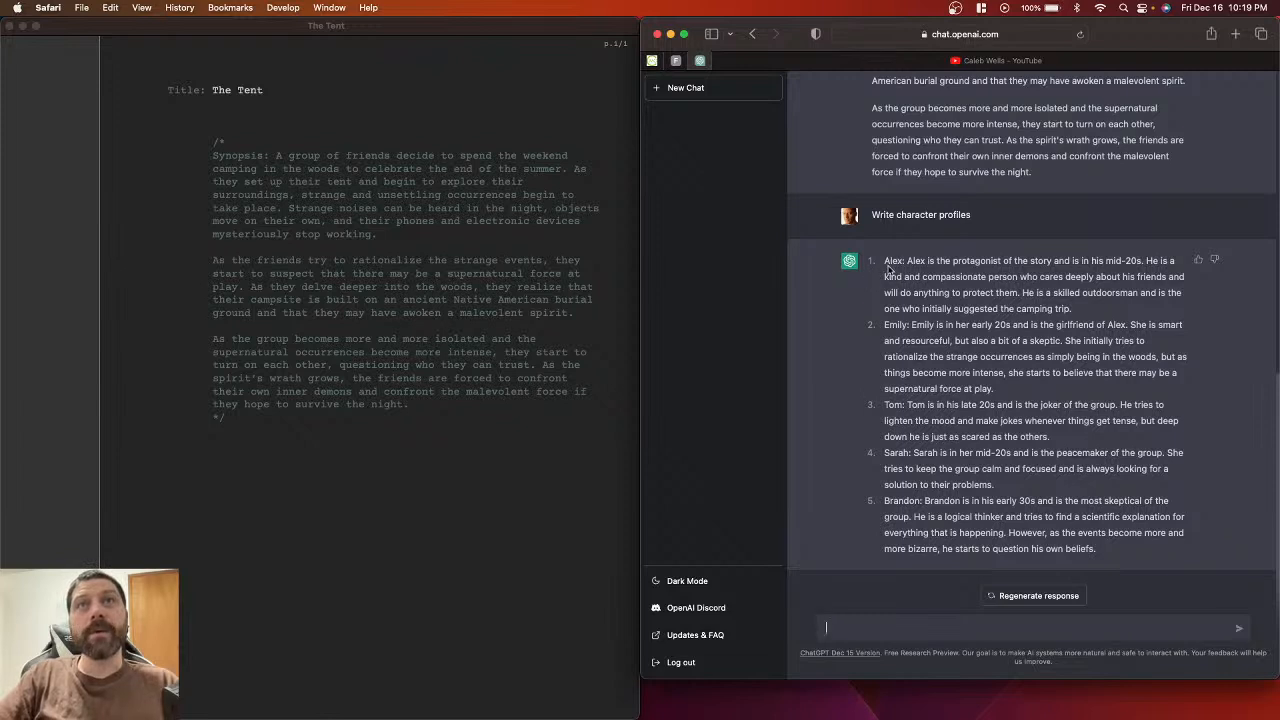
left_click_drag(884, 261, 1093, 310)
key("super+c")
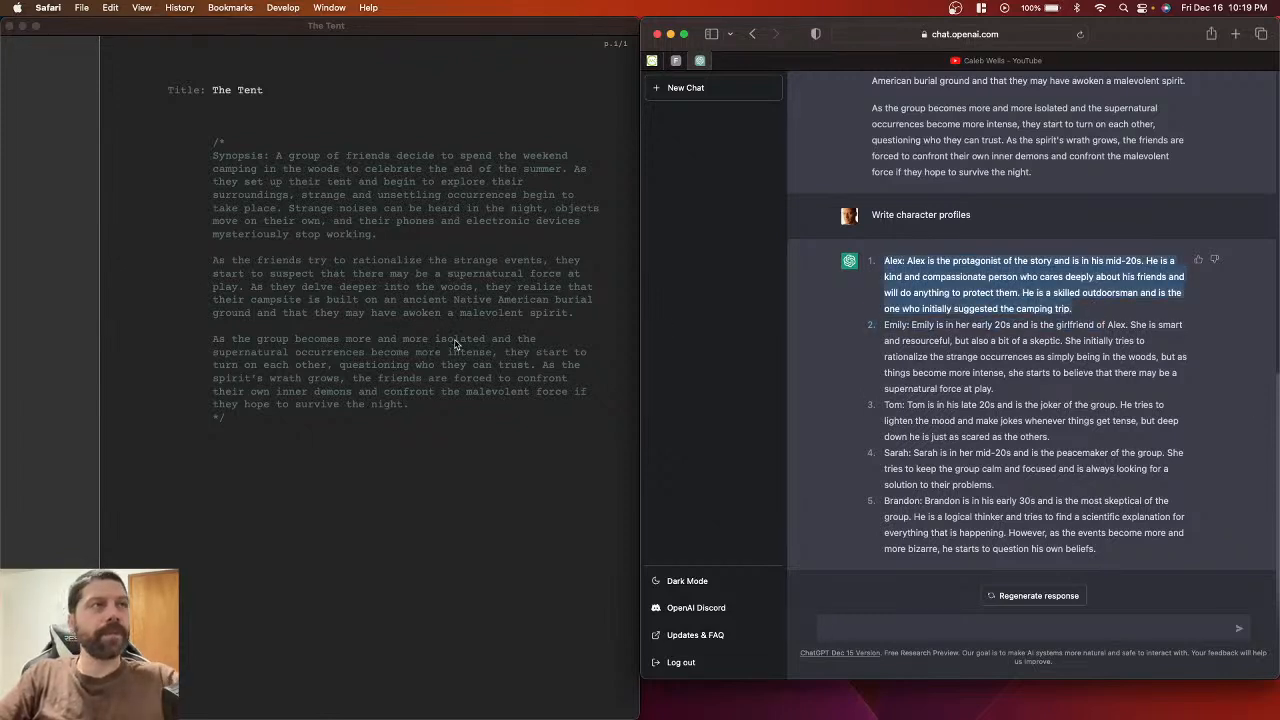
left_click(425, 502)
key("Return")
key("Return")
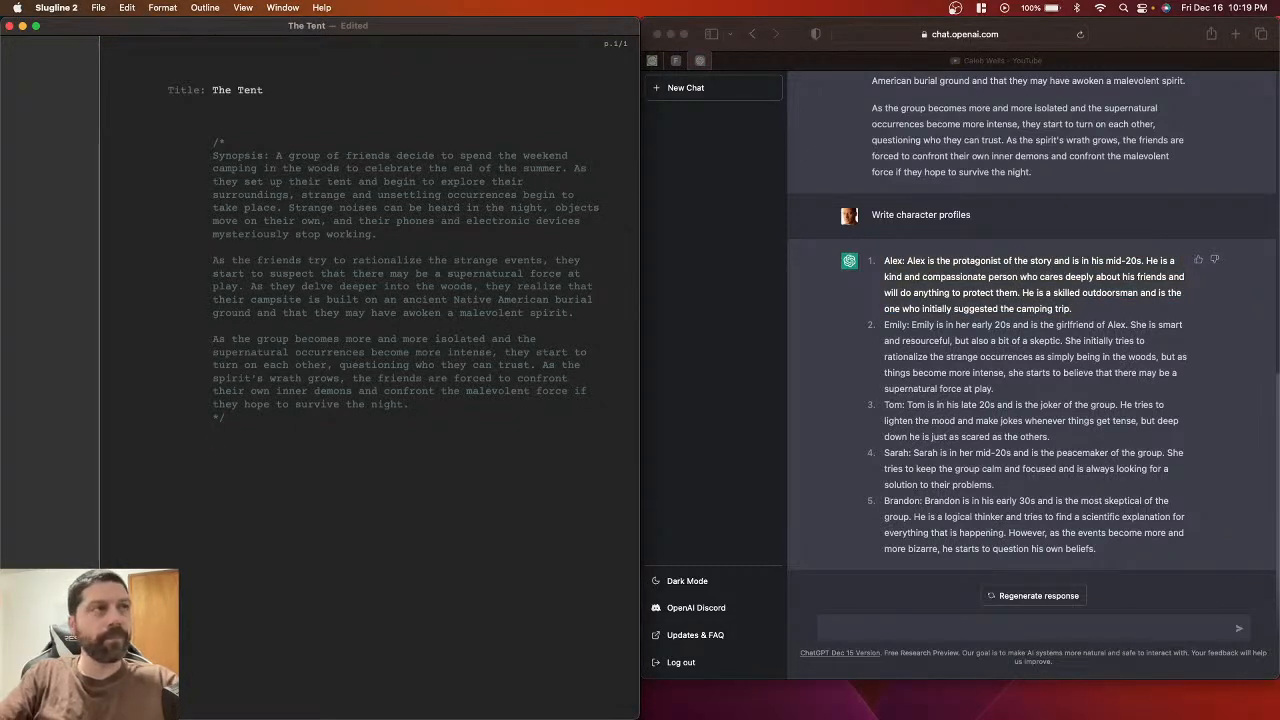
left_click(425, 399)
key("Return")
key("Return")
type("Cast")
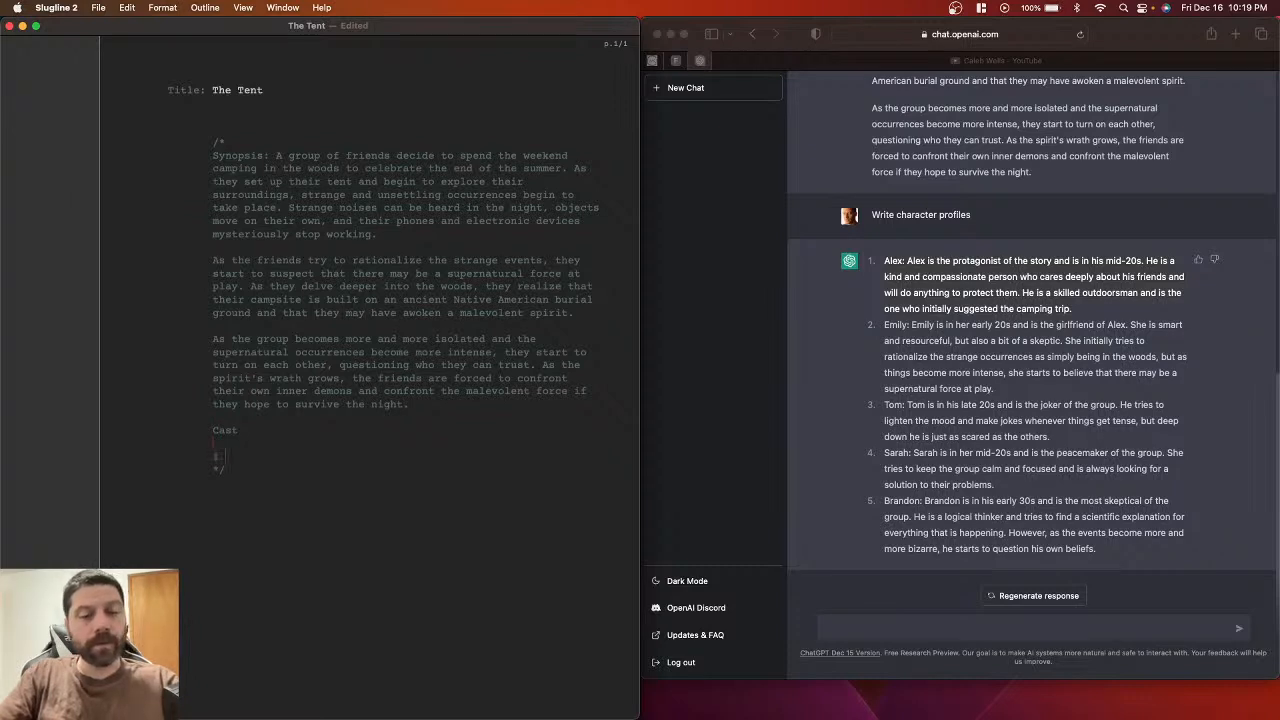
key("super+v")
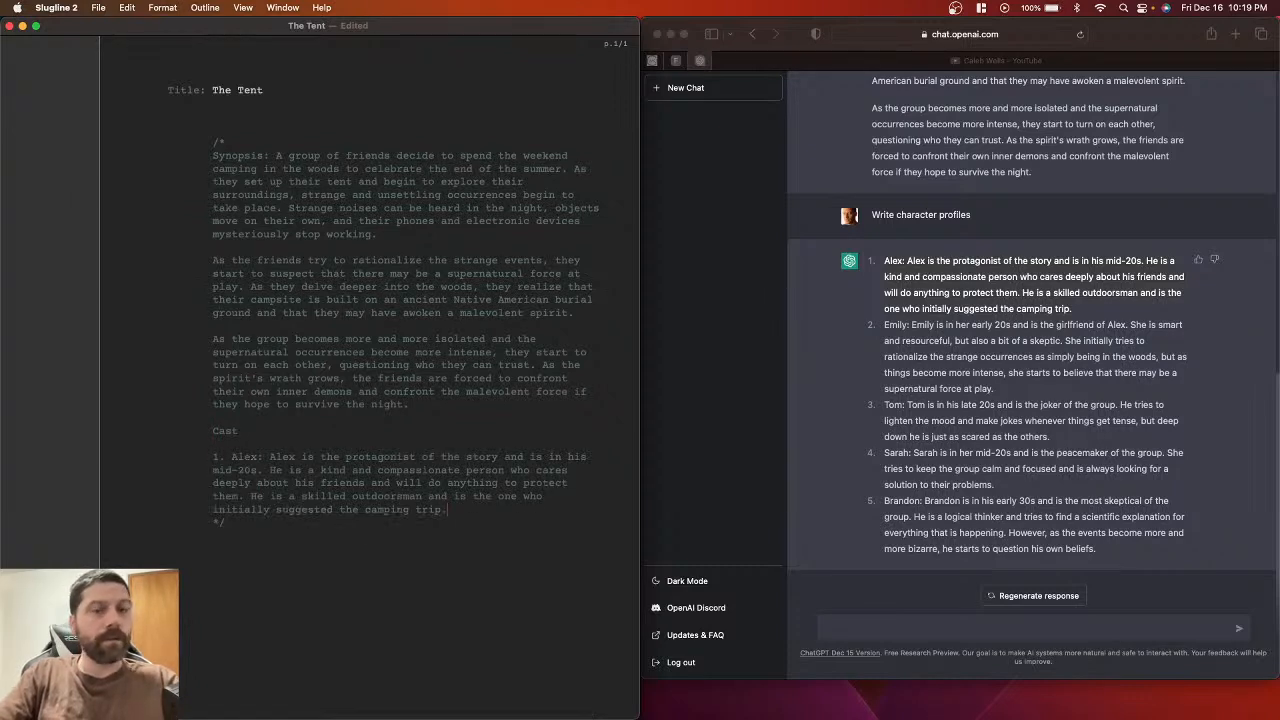
key("Return")
key("Return")
type("2.")
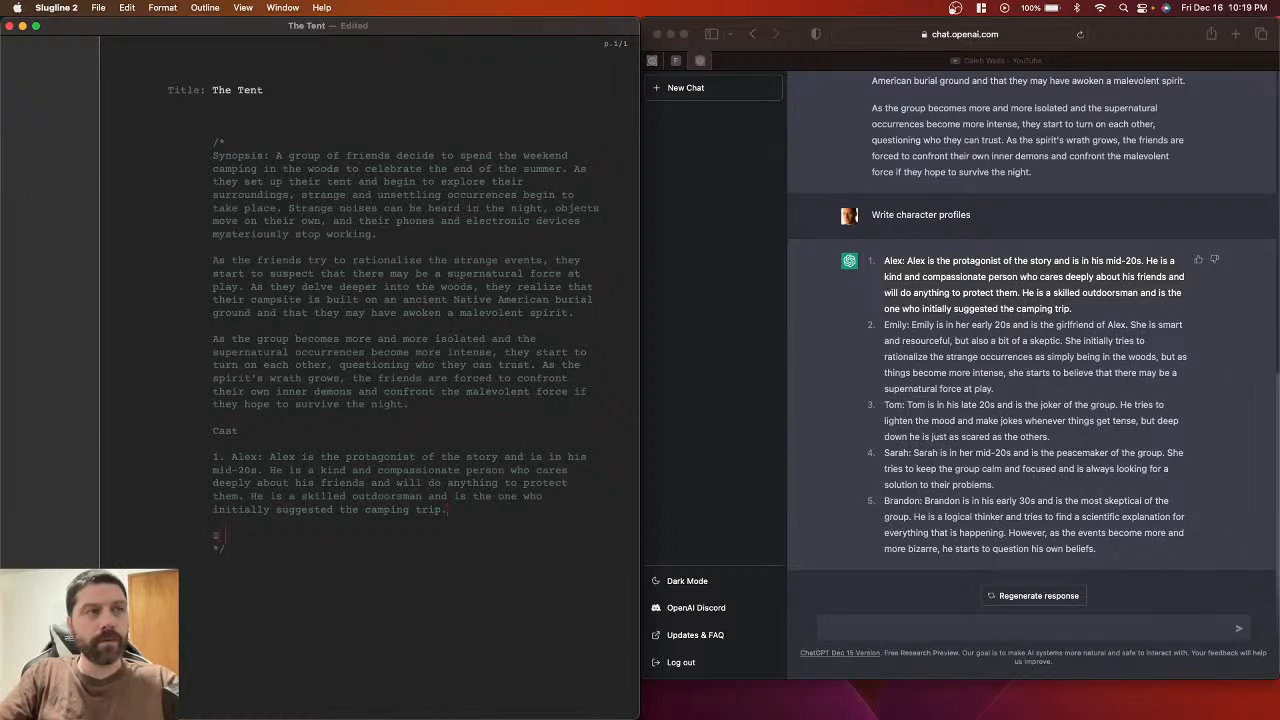
left_click(885, 326)
left_click(885, 330)
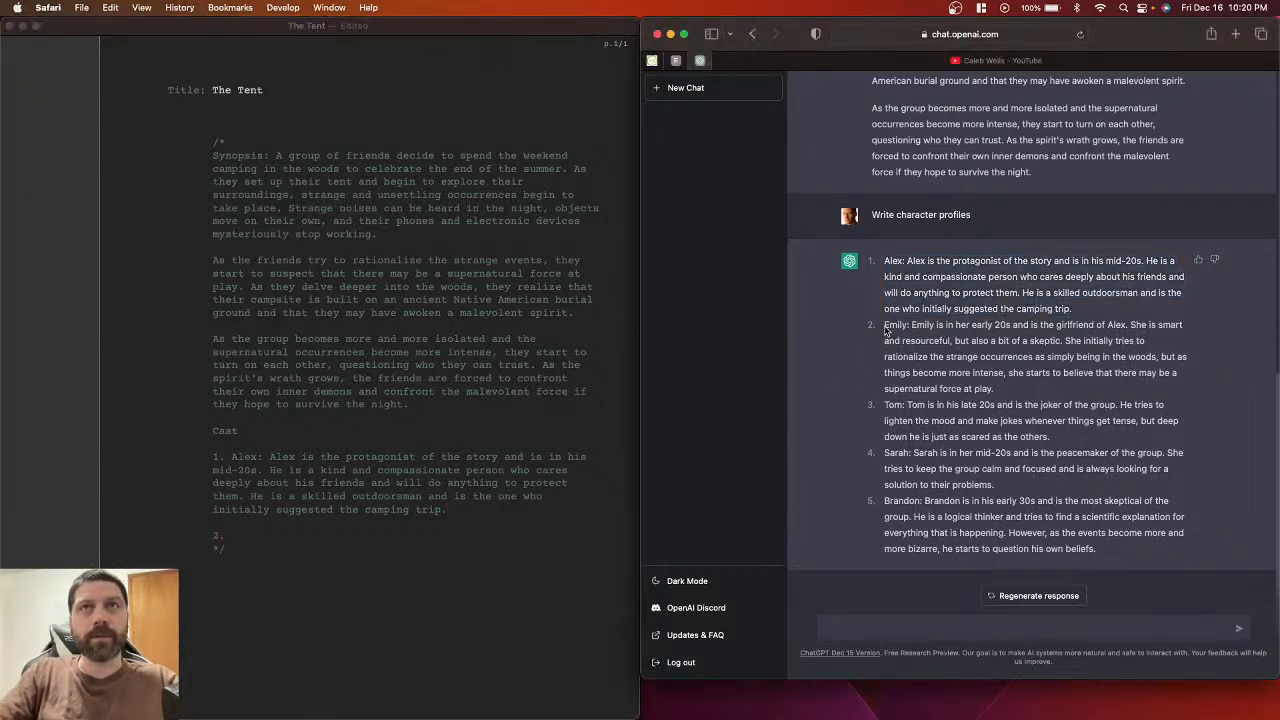
left_click_drag(885, 330, 1000, 390)
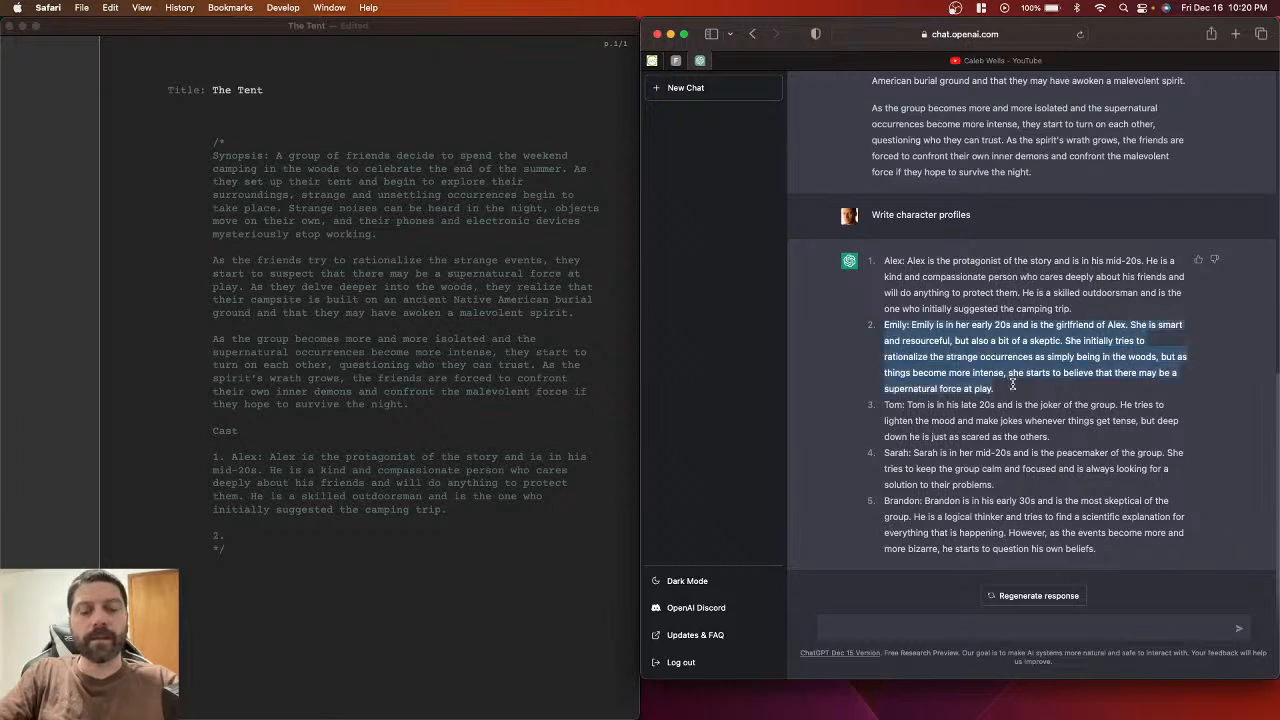
left_click(270, 540)
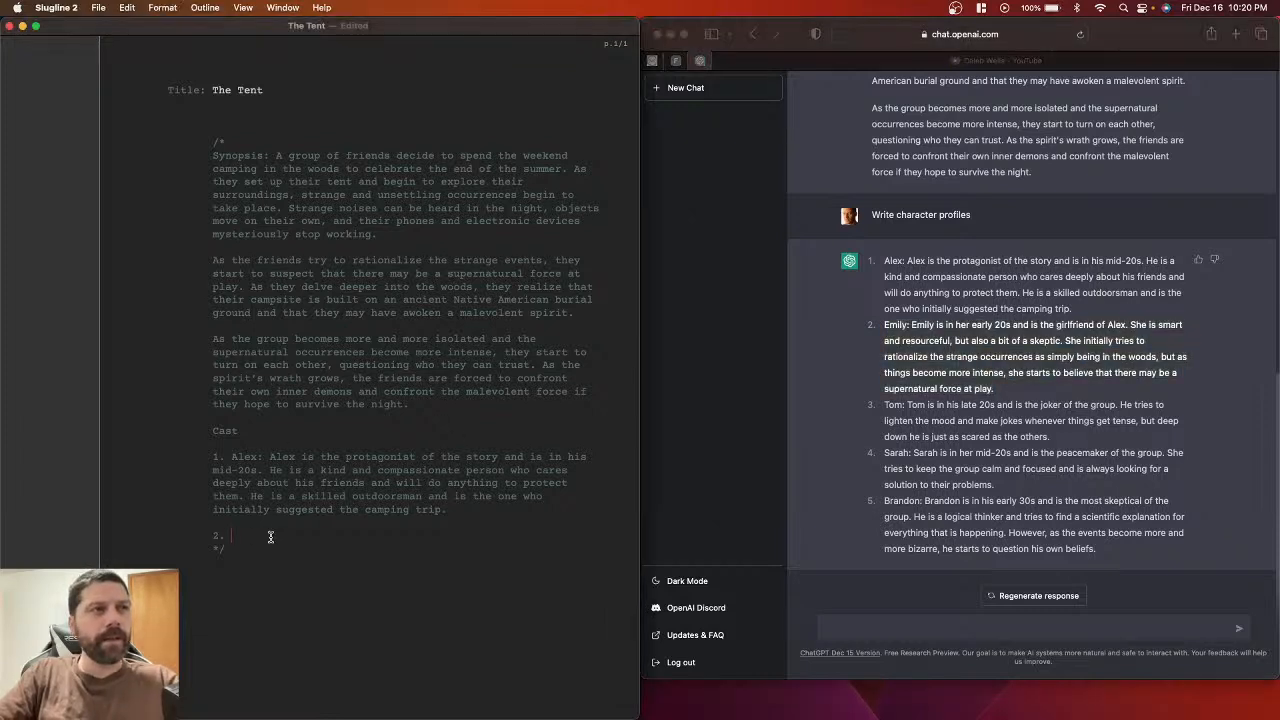
key("cmd+v")
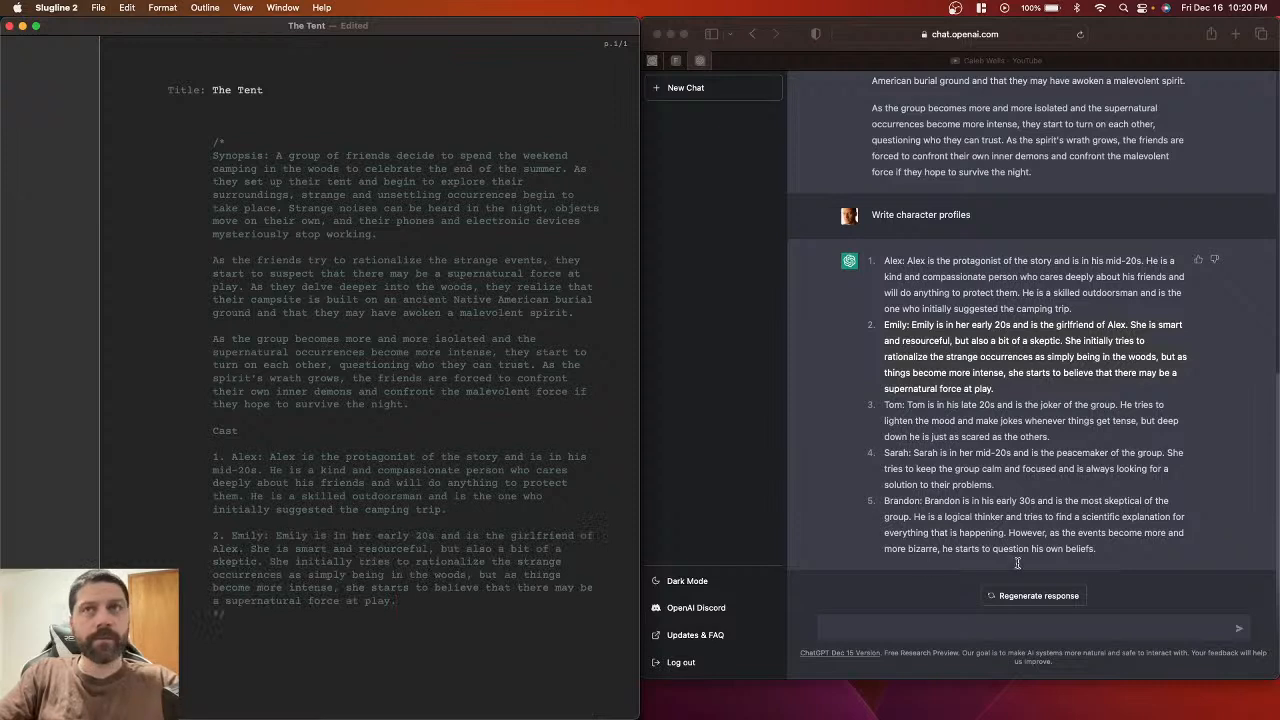
left_click(886, 410)
left_click_drag(885, 405, 1060, 443)
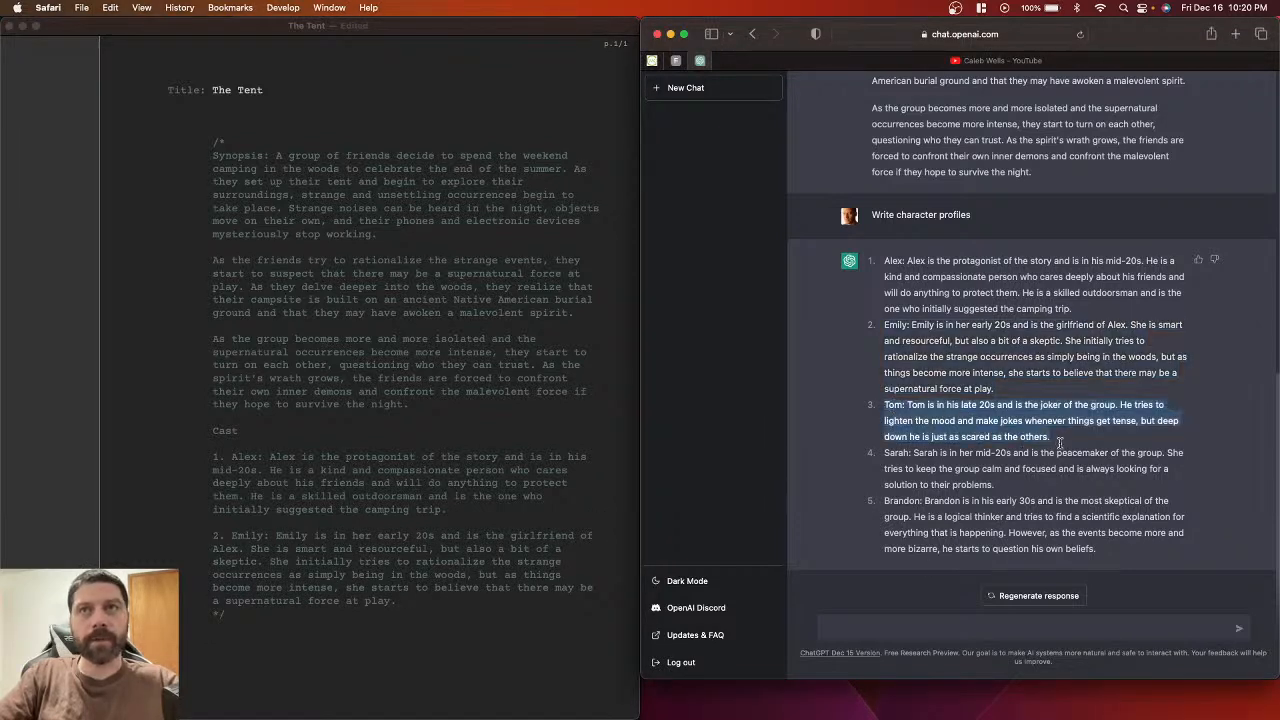
left_click(433, 598)
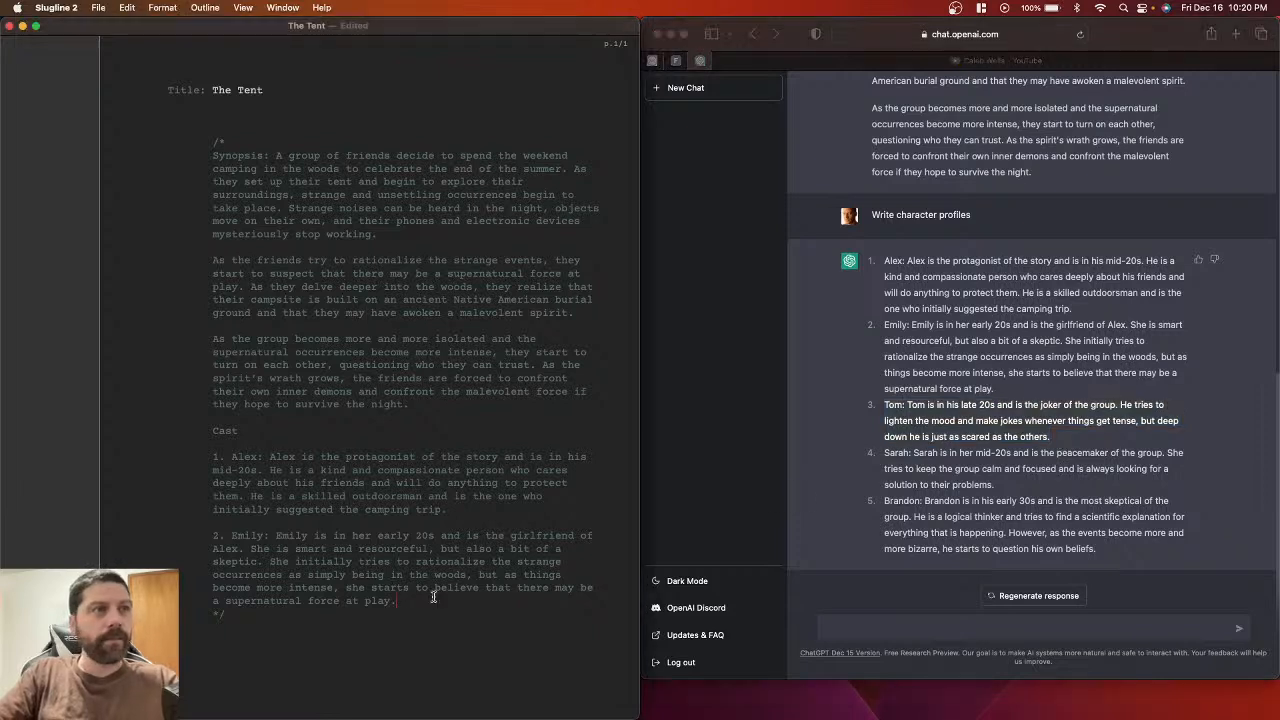
key("Return")
key("Return")
key("super+v")
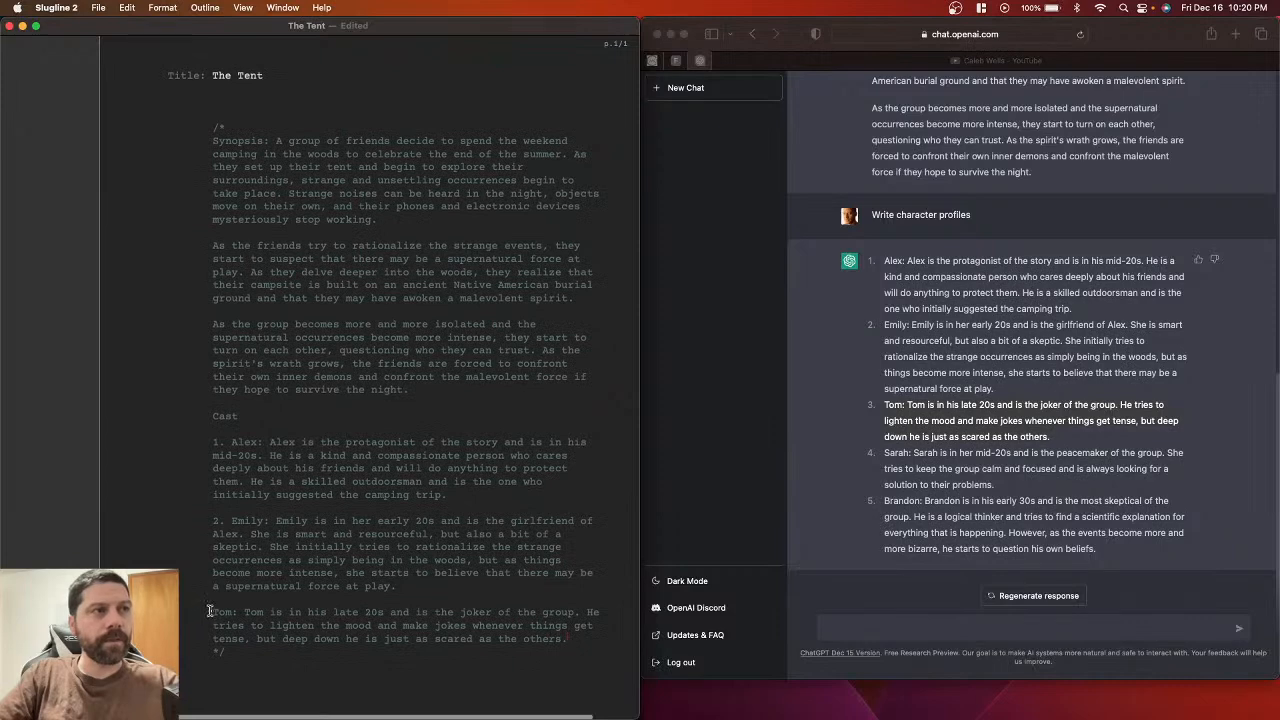
left_click(211, 611)
type("3.")
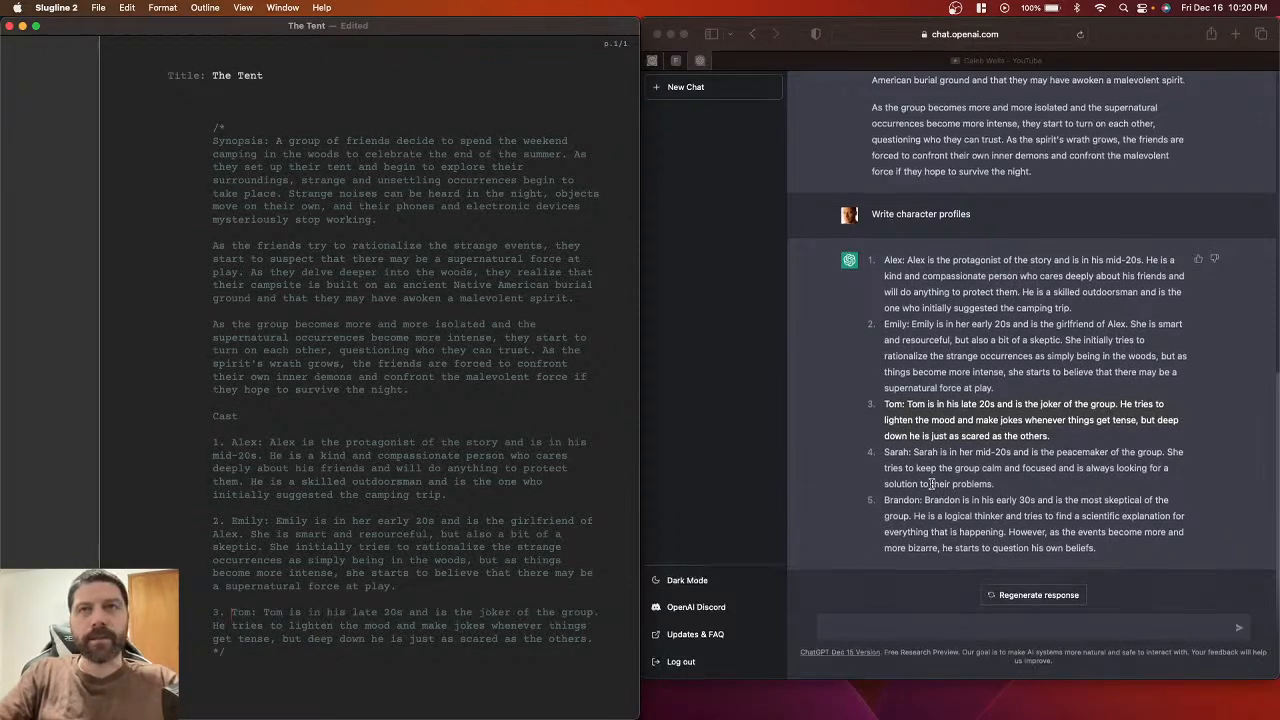
left_click(882, 455)
left_click_drag(882, 455, 1002, 481)
key("super+c")
left_click(600, 638)
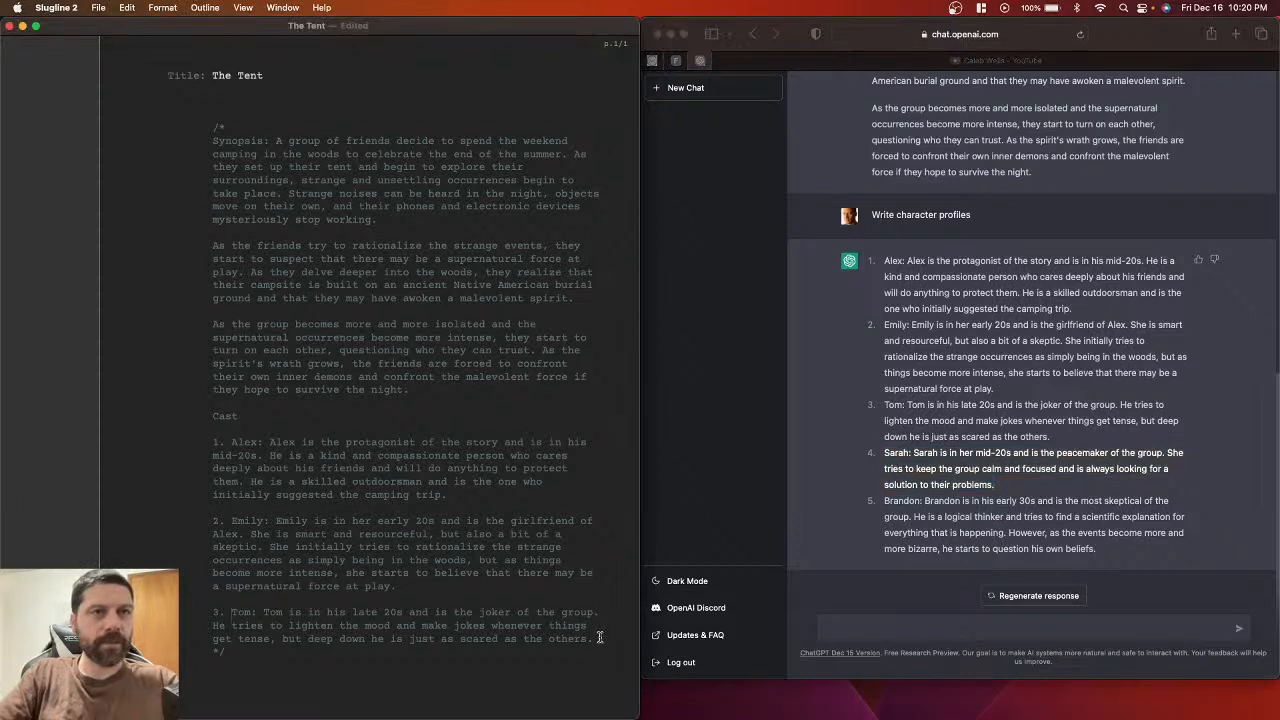
key("Return")
key("Return")
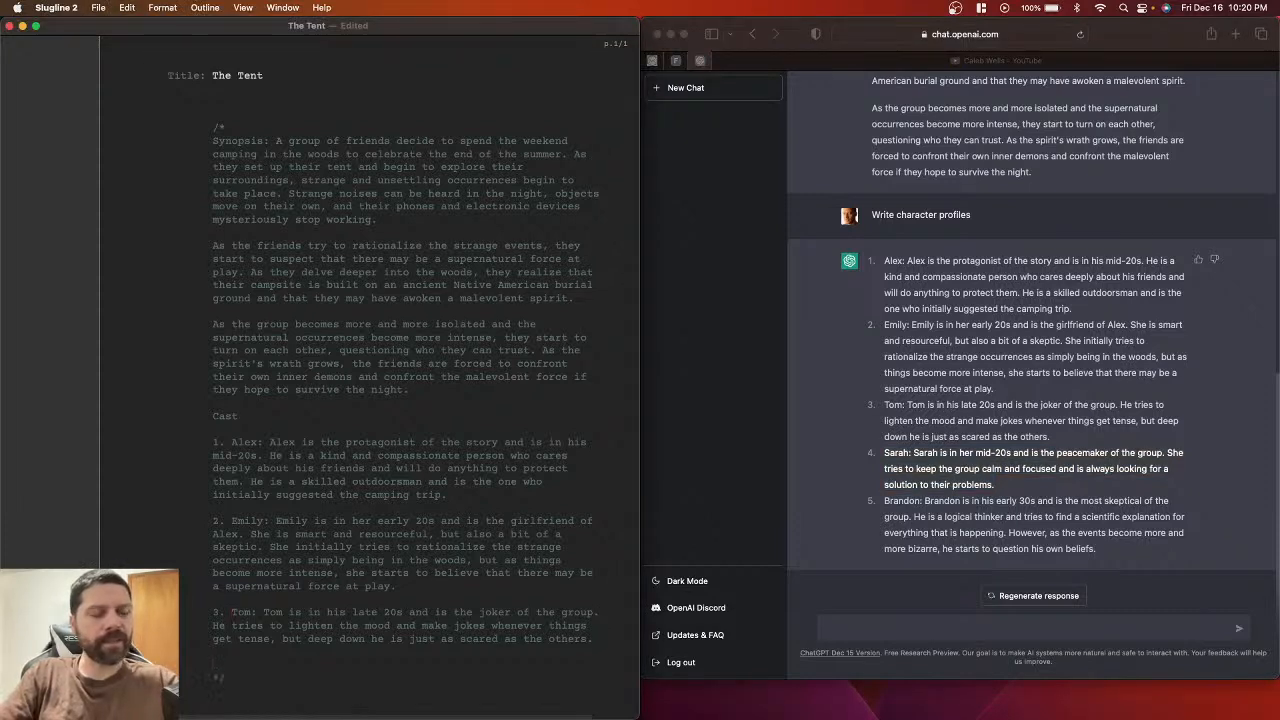
type("4.")
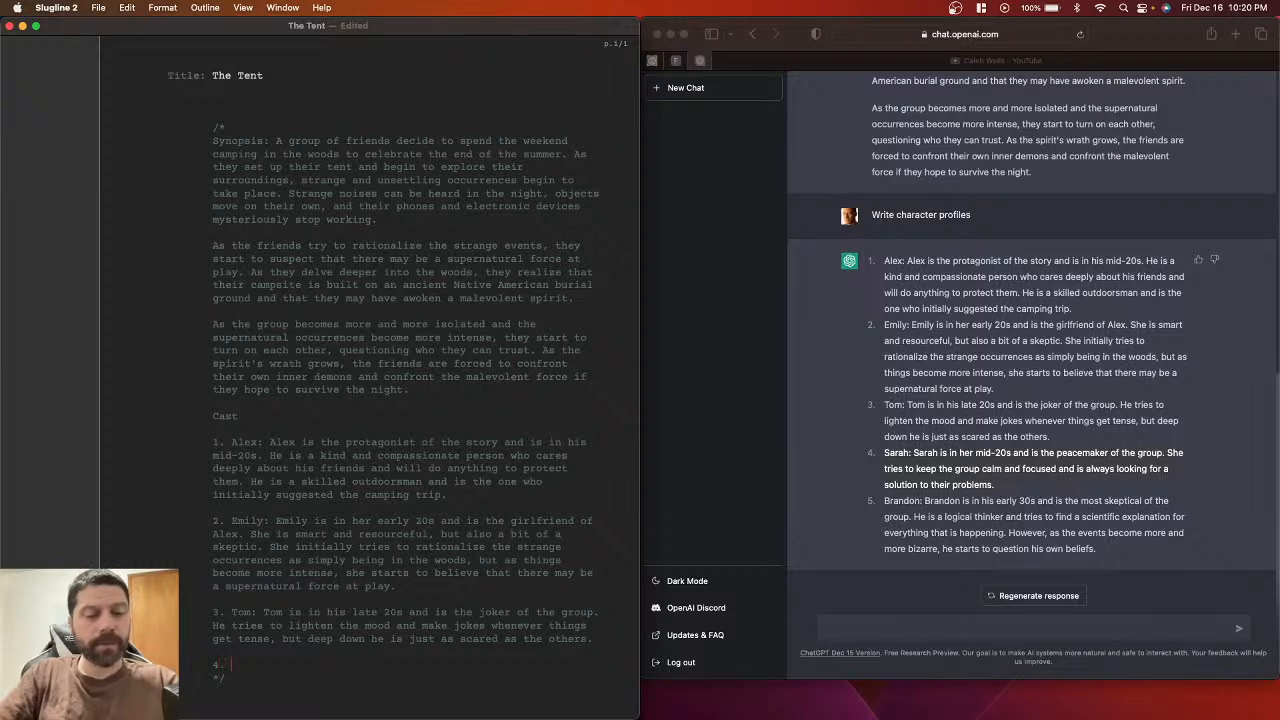
key("super+v")
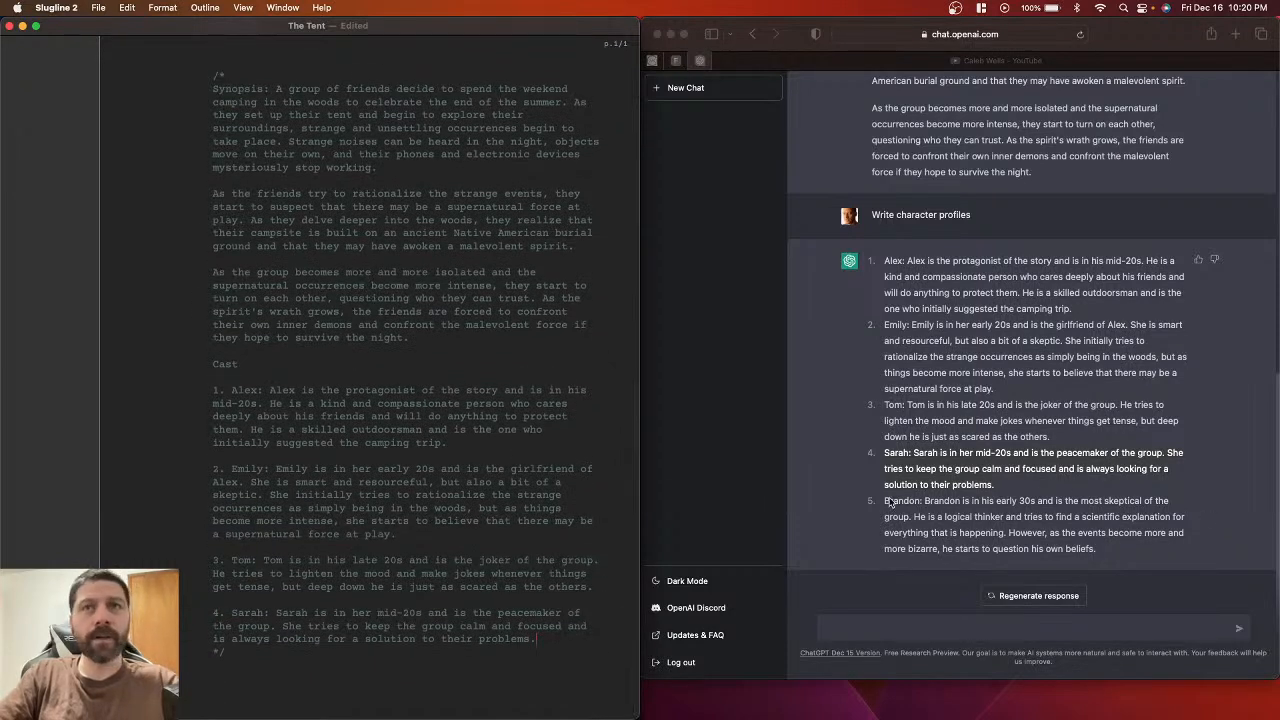
left_click(884, 502)
left_click(888, 500)
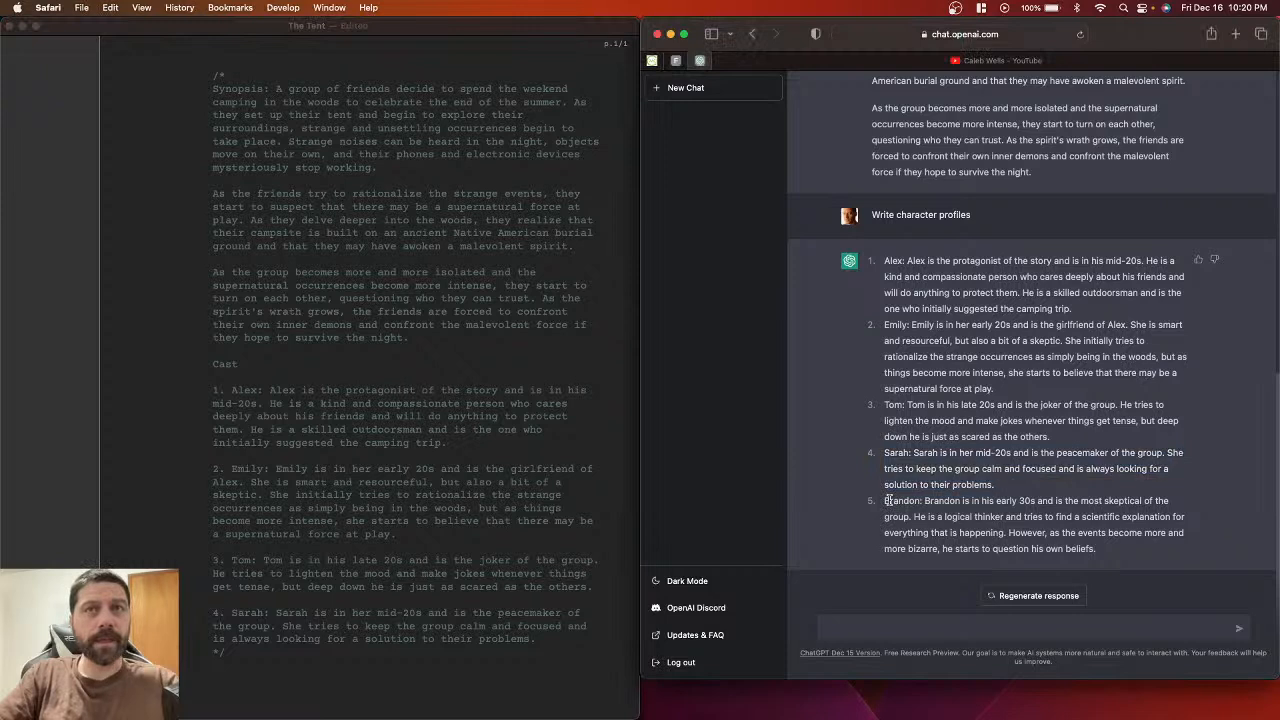
left_click_drag(884, 502, 1123, 545)
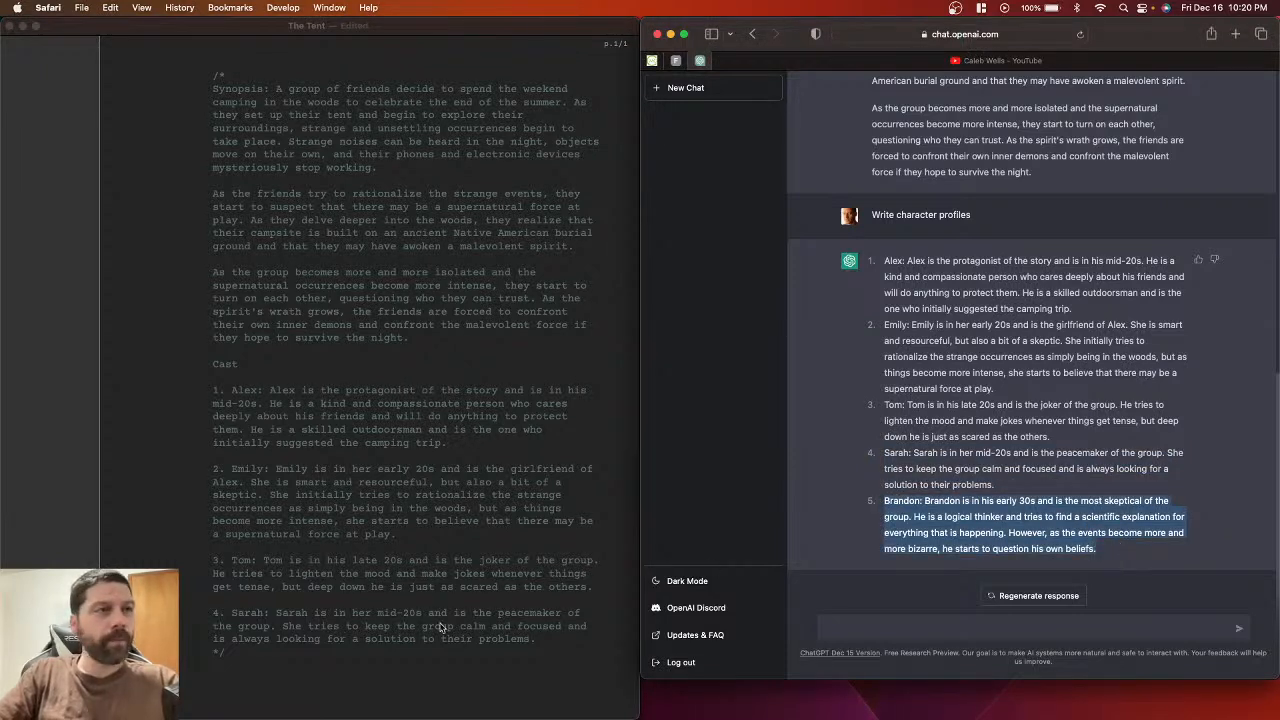
left_click(553, 637)
key("Return")
key("Return")
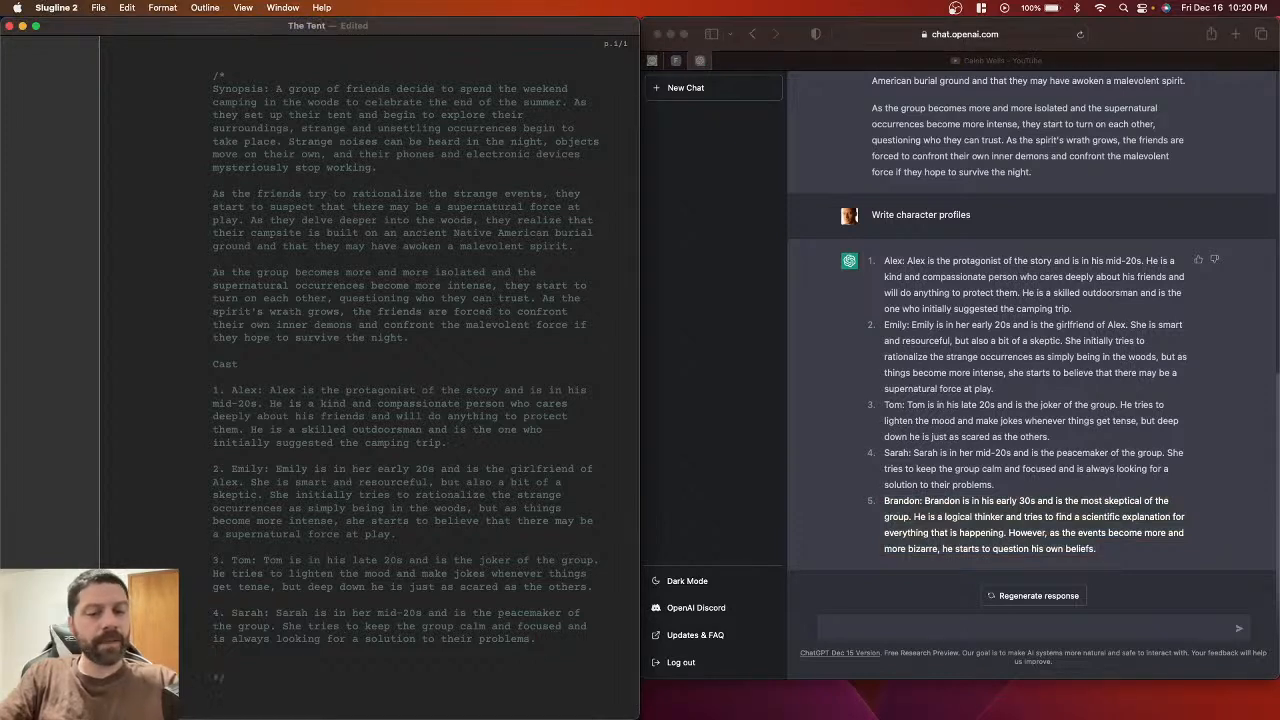
type("5.")
key("super+v")
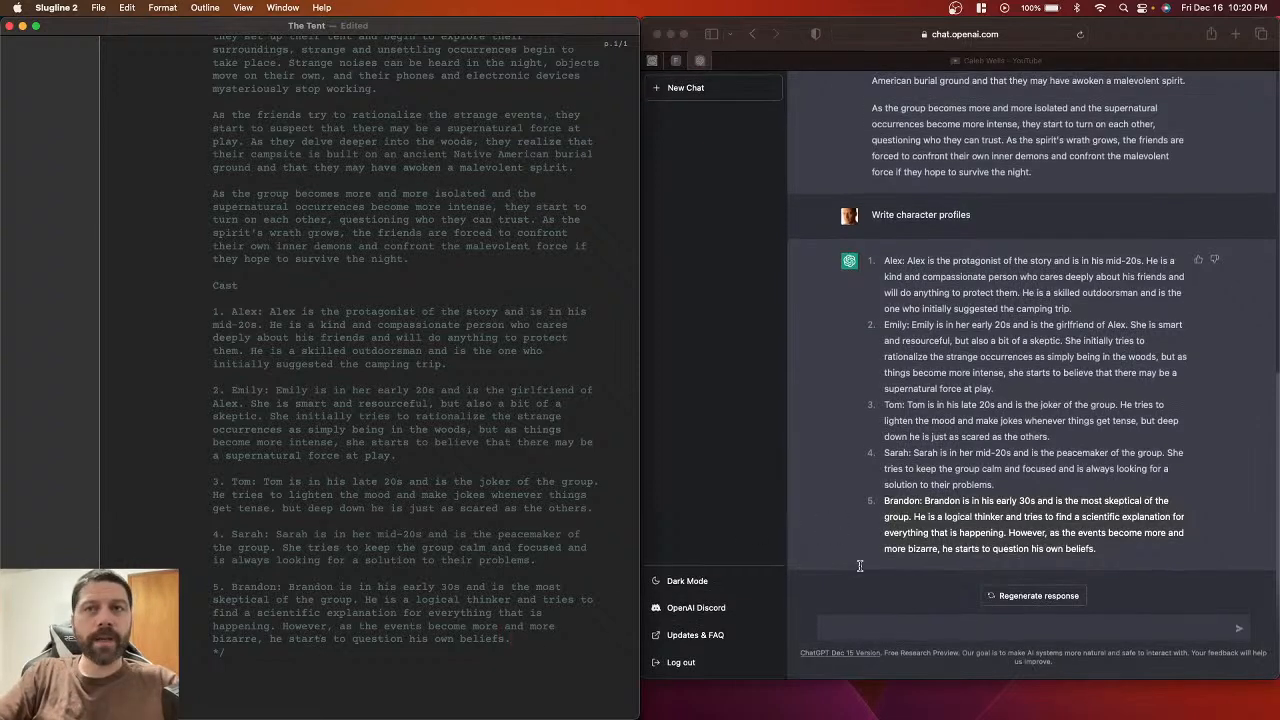
left_click(843, 626)
left_click(843, 626)
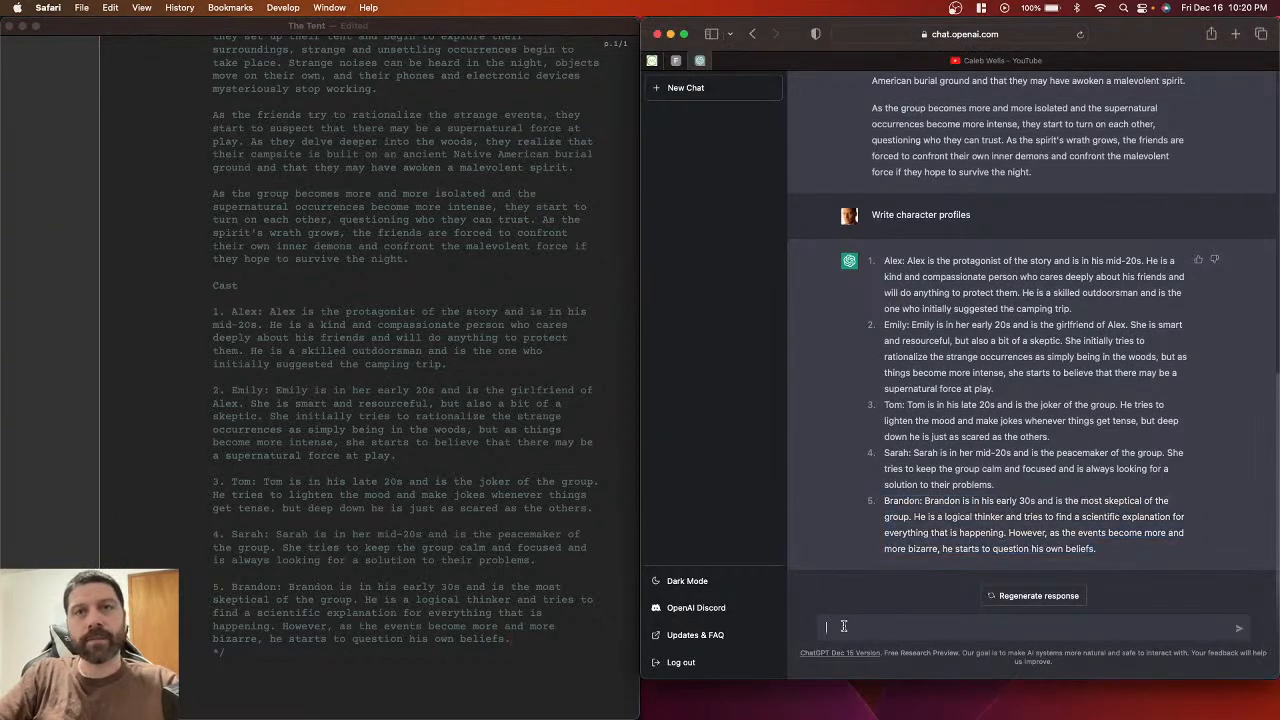
Step: Begin the ChatGPT prompt 'Write an outline using the Save the Cat story structure'
scroll(895, 337, "up", 5)
scroll(895, 337, "up", 2)
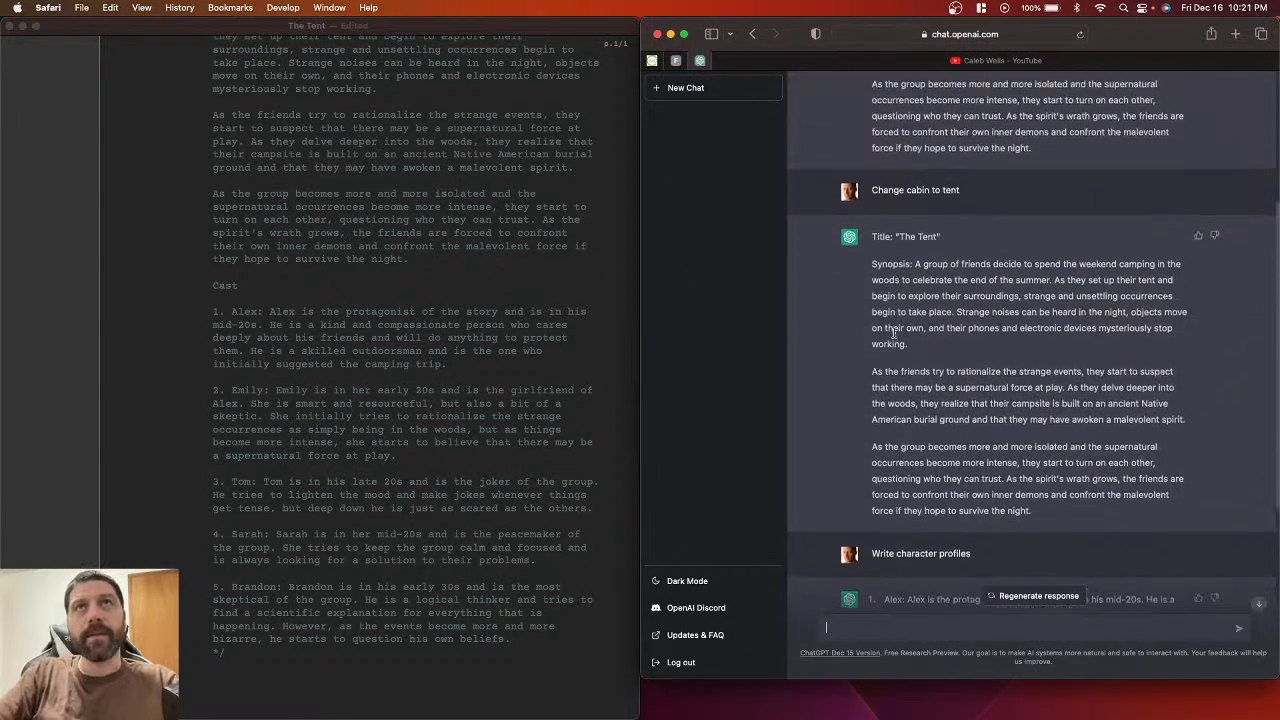
scroll(918, 404, "down", 7)
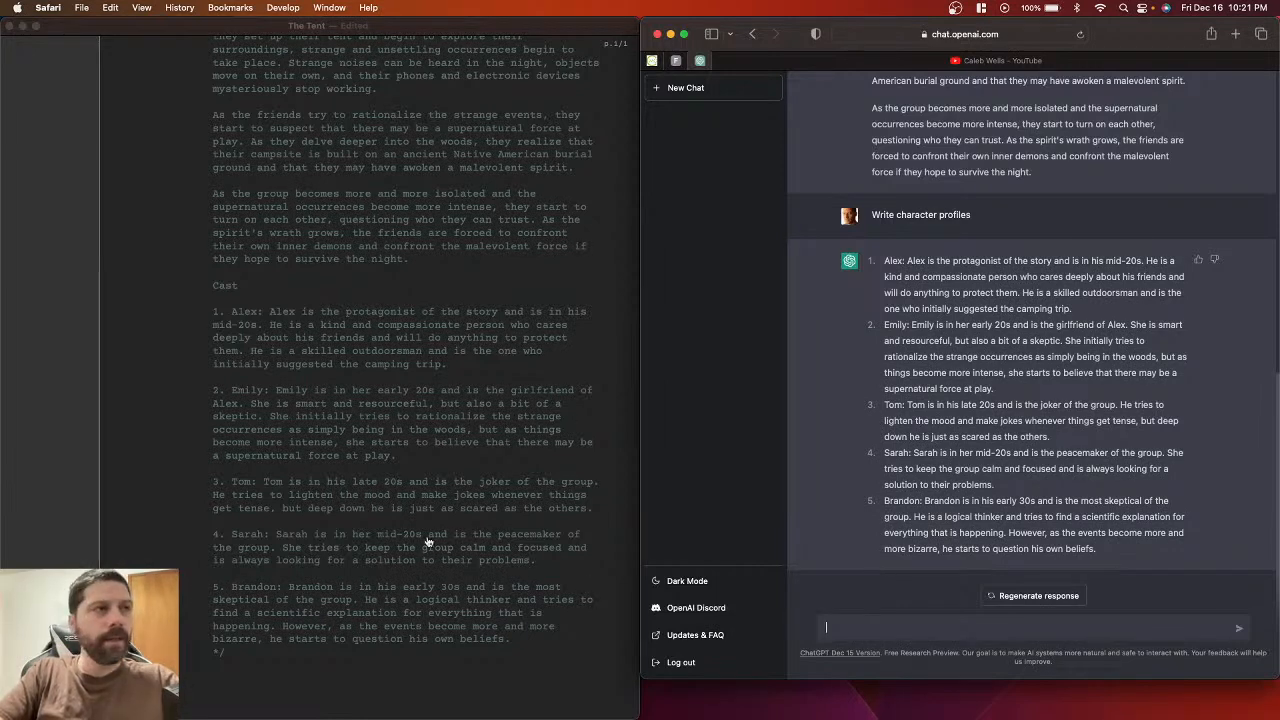
left_click(483, 654)
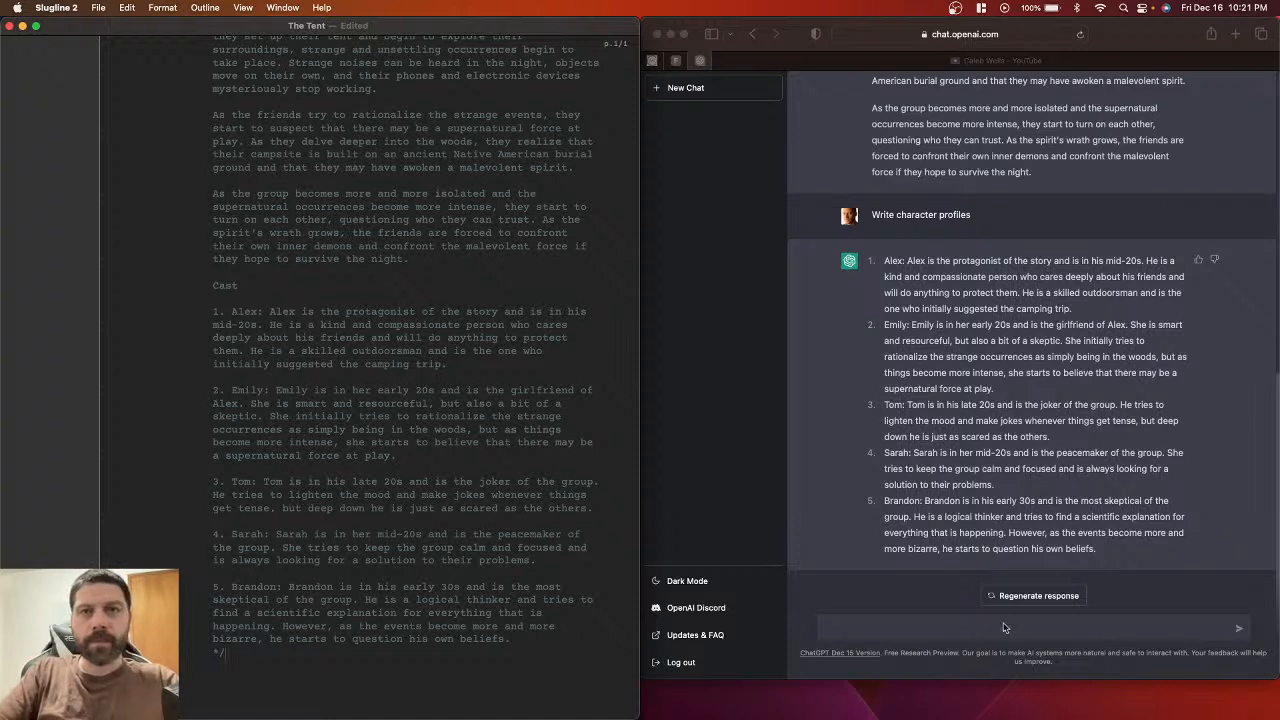
left_click(889, 626)
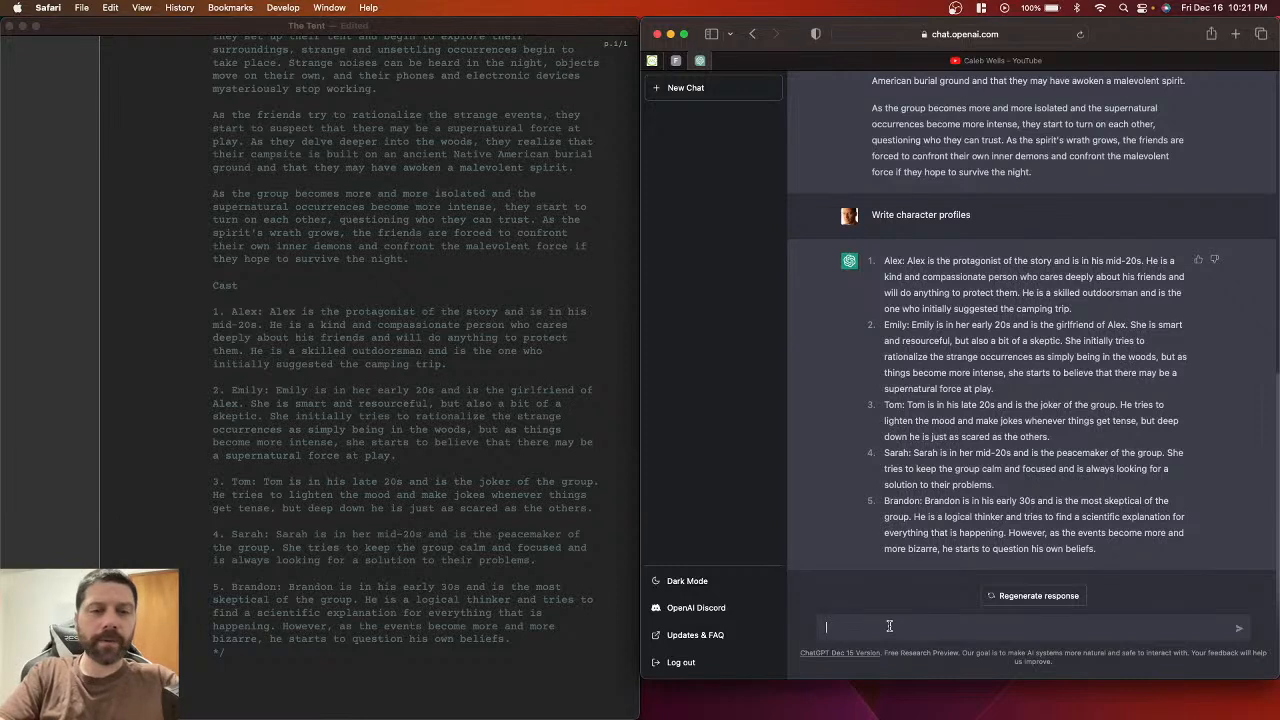
type("Write an")
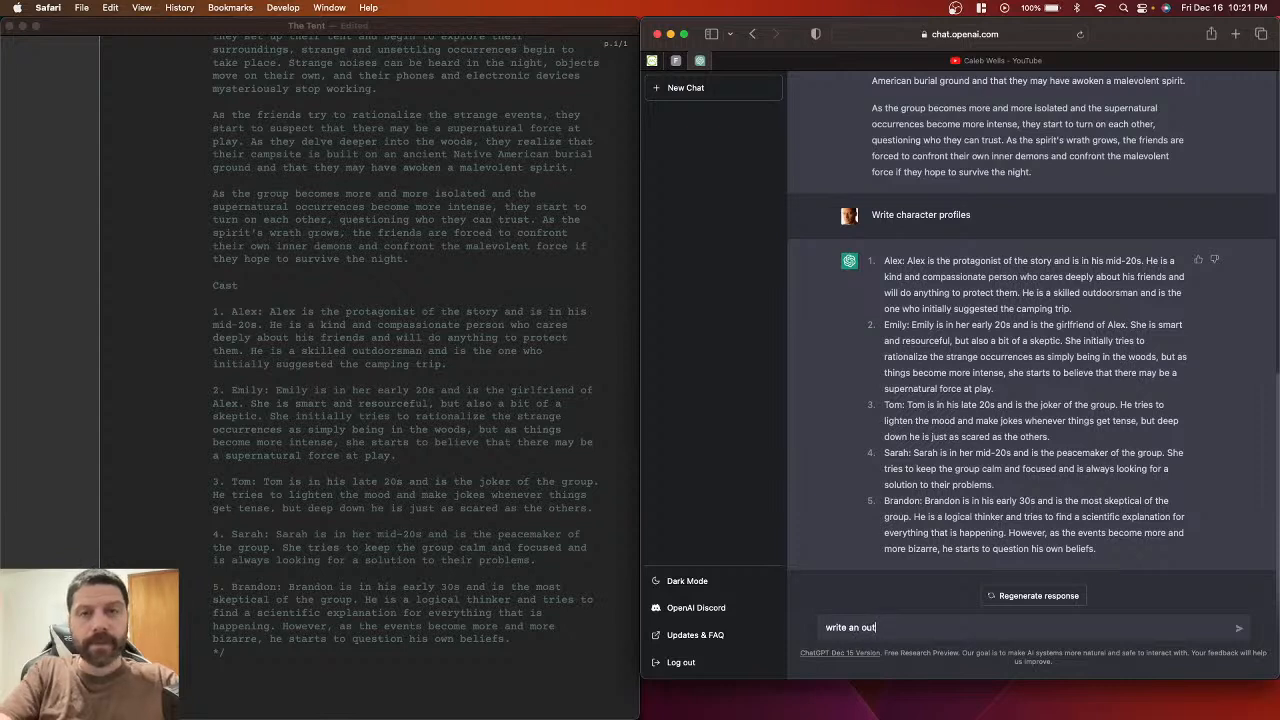
type(" out")
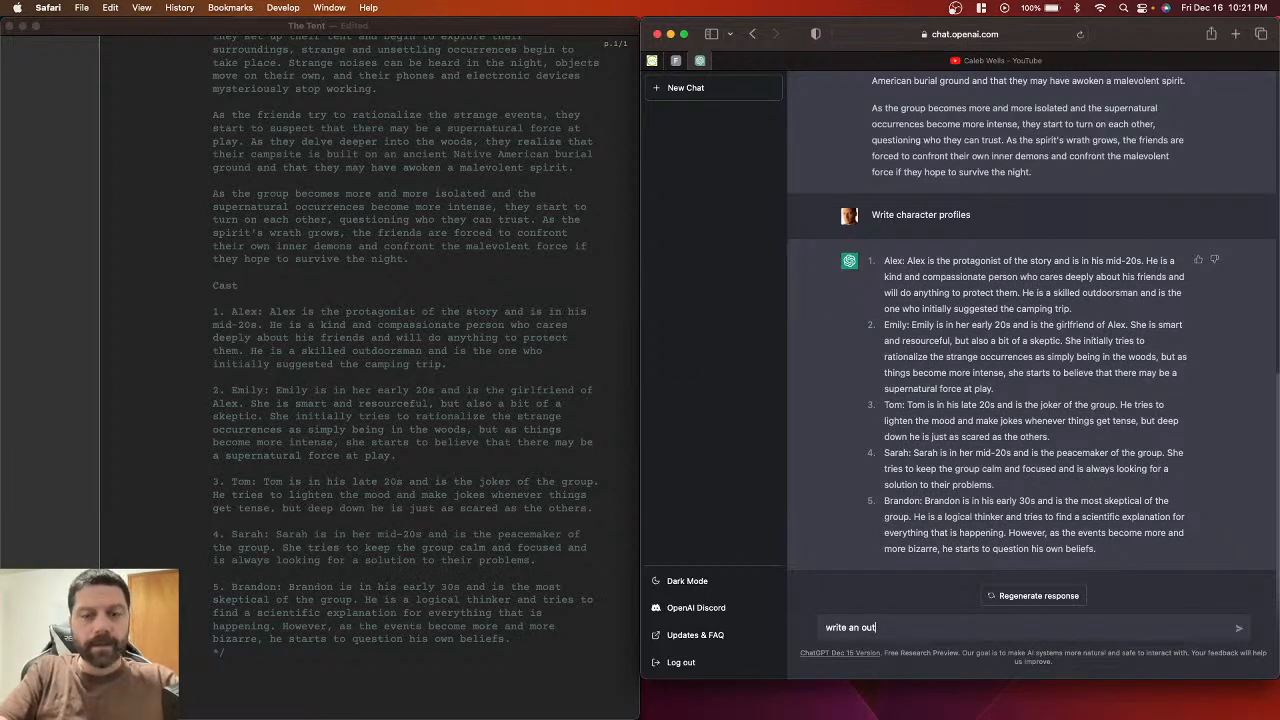
type("line us")
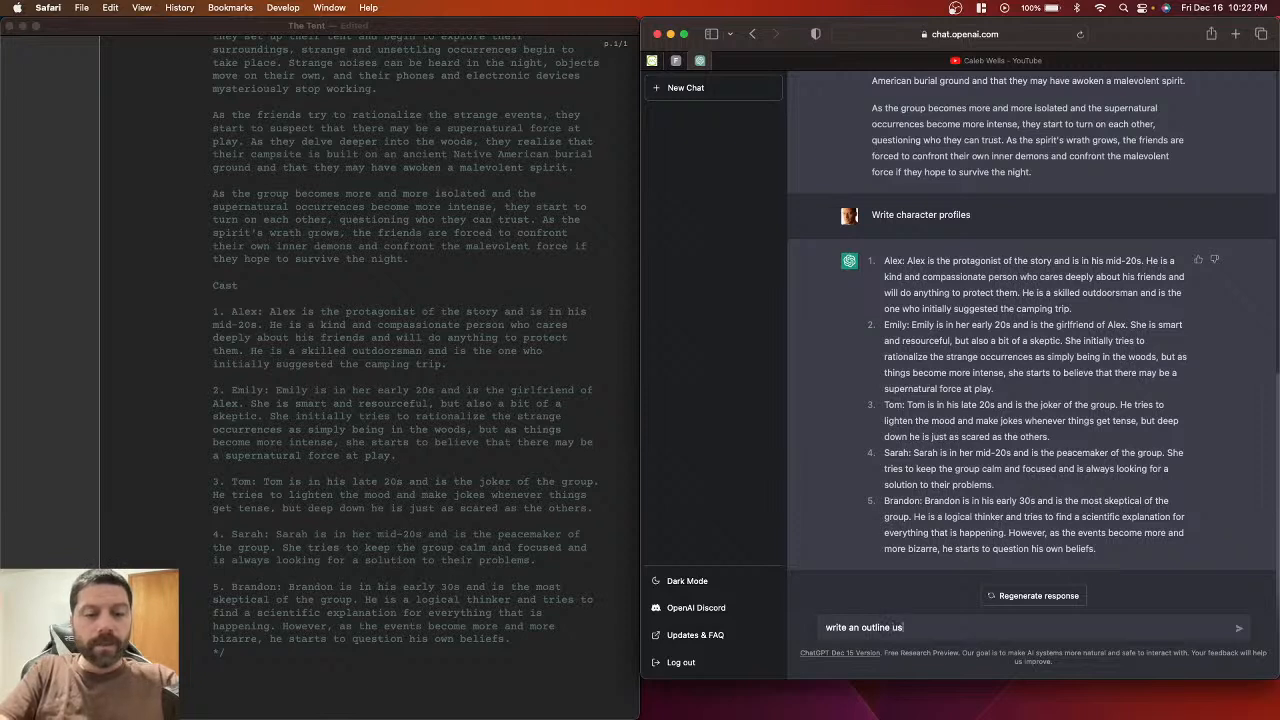
type("ing ")
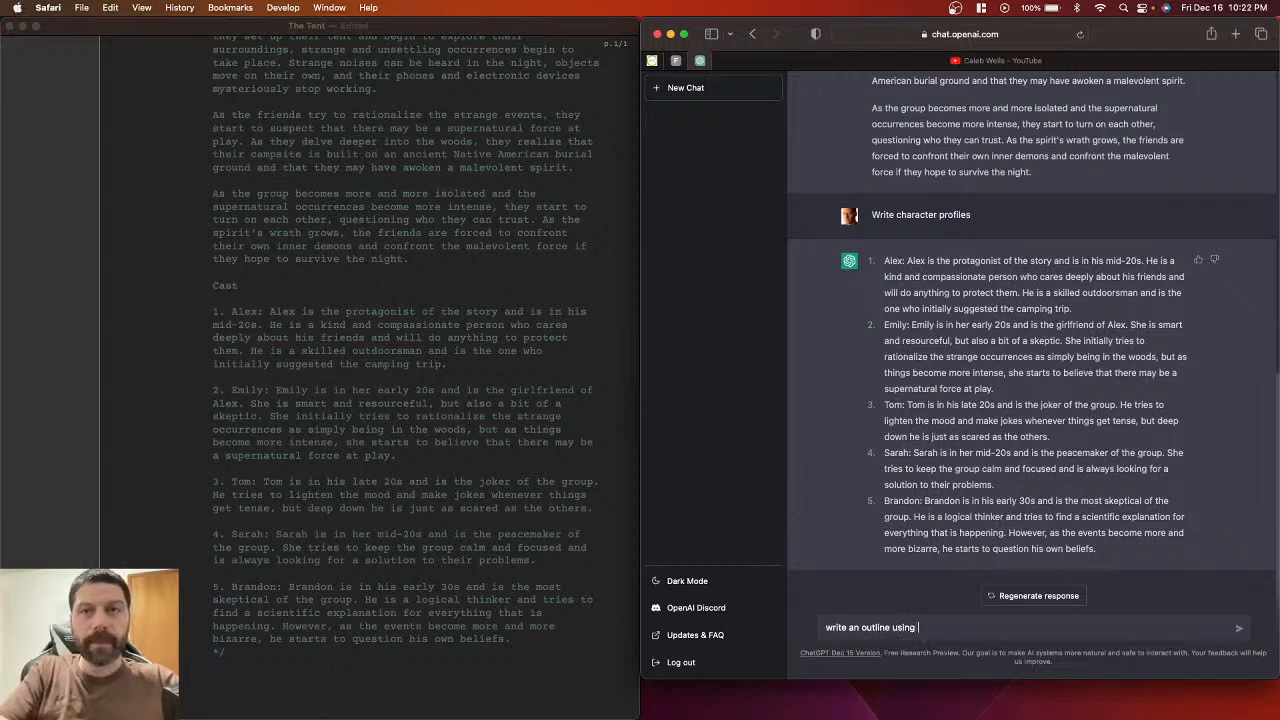
type("the same the cat")
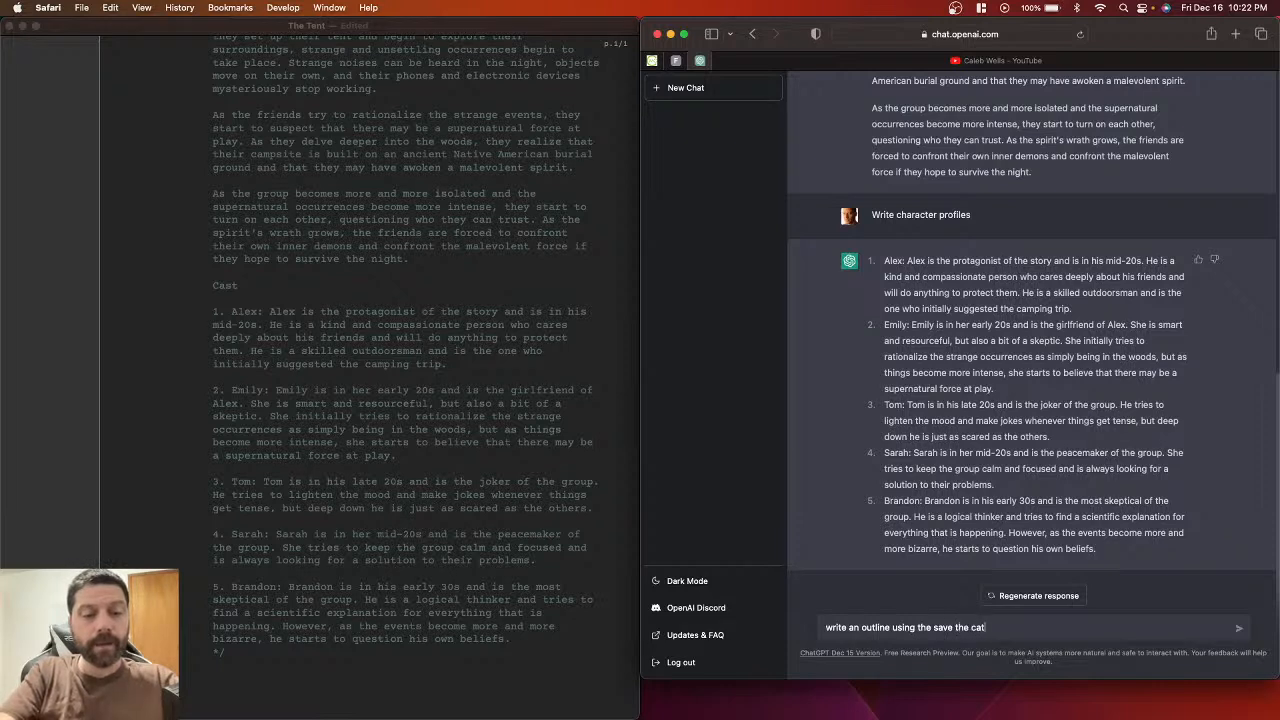
type(" story structer")
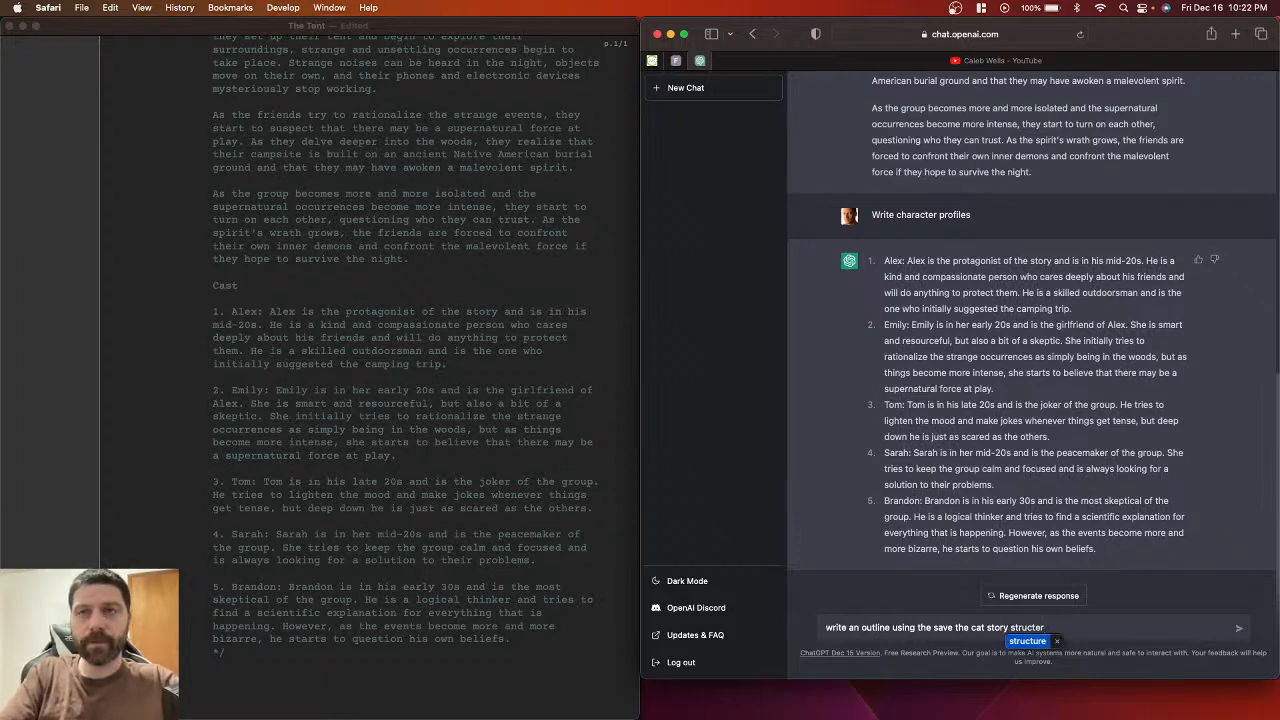
Step: Send the Save the Cat request and read the three-act outline, Opening Image to Final Image
key("Return")
key("Return")
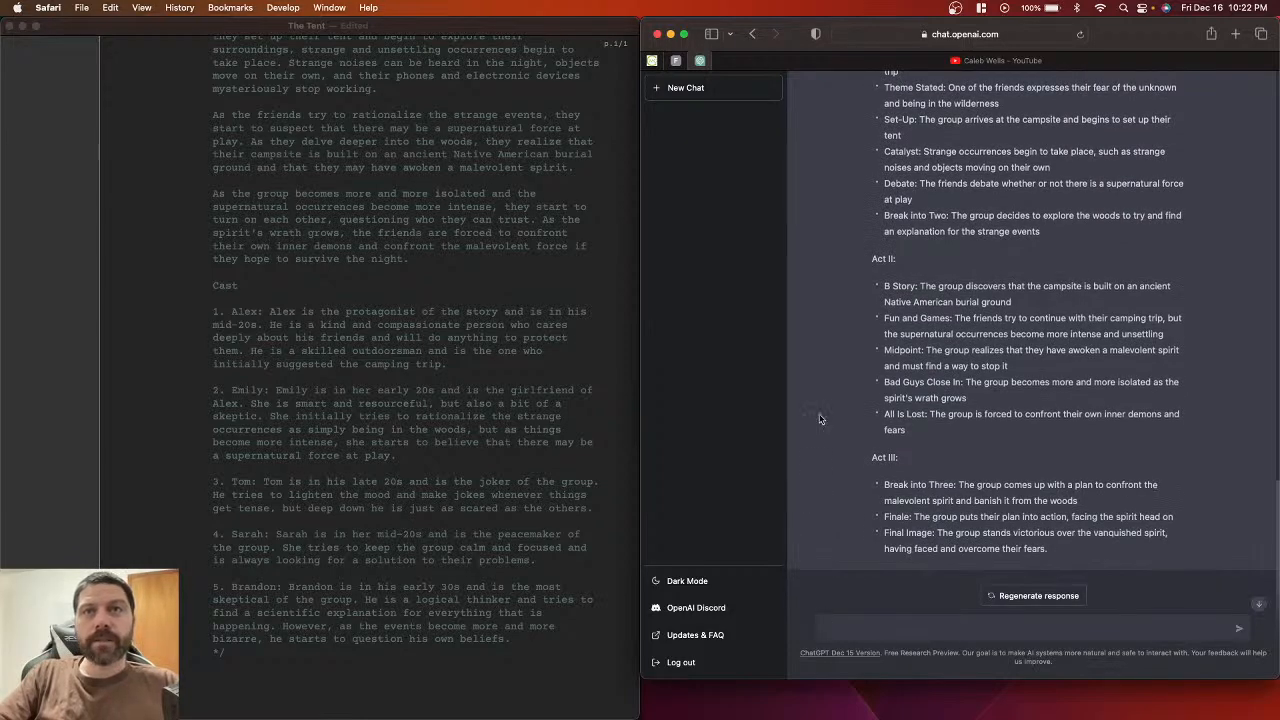
scroll(851, 312, "up", 5)
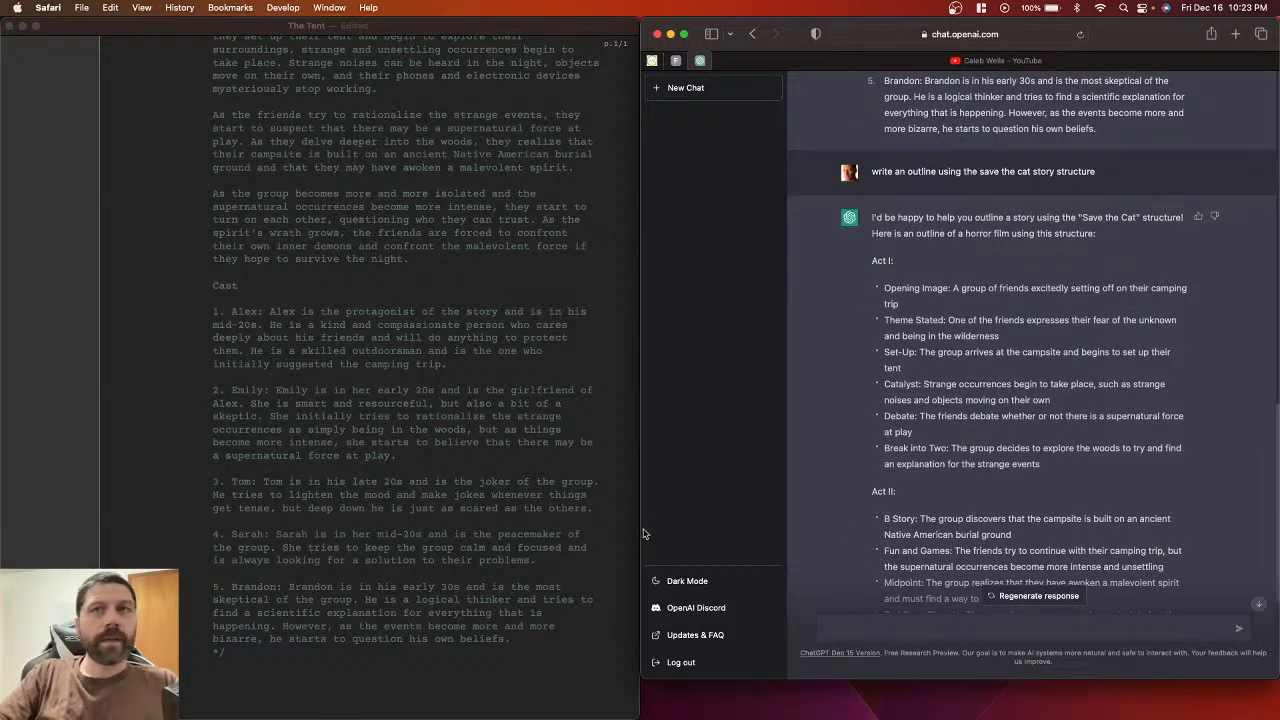
scroll(853, 424, "down", 3)
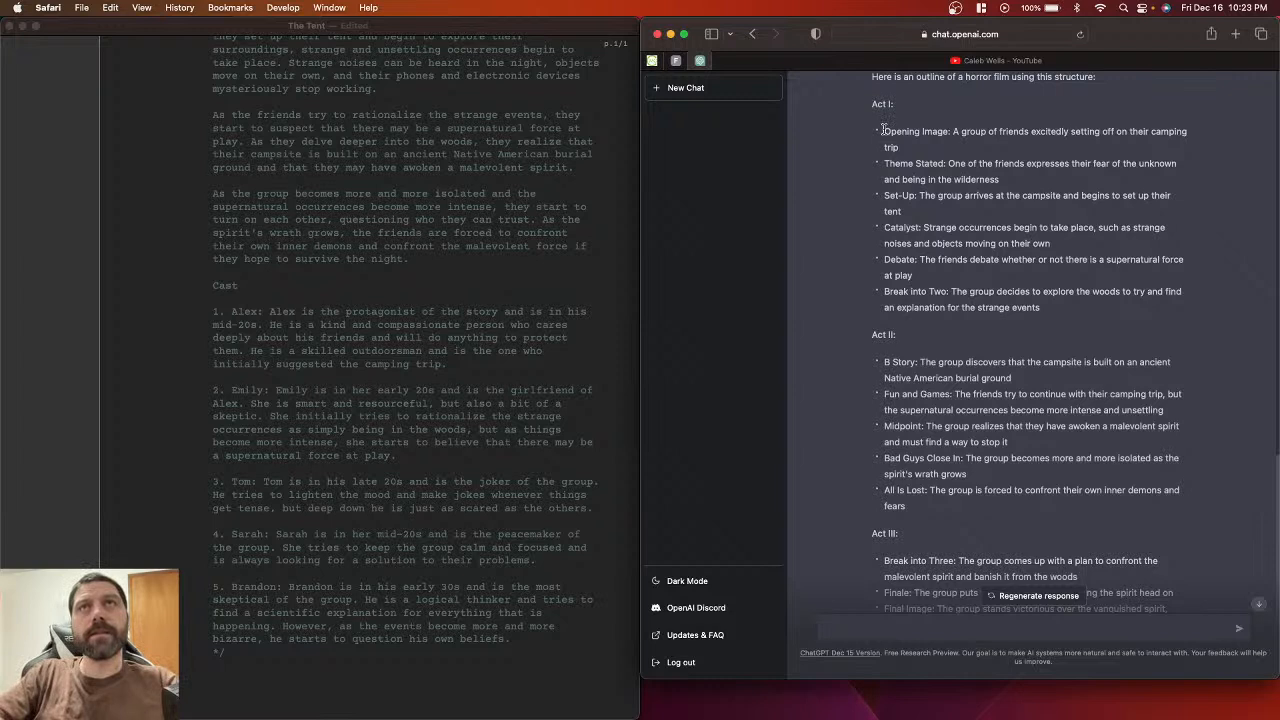
Step: Copy ChatGPT's Save the Cat outline and paste it below the cast list
left_click_drag(870, 104, 1063, 562)
key("super+c")
scroll(885, 347, "down", 1)
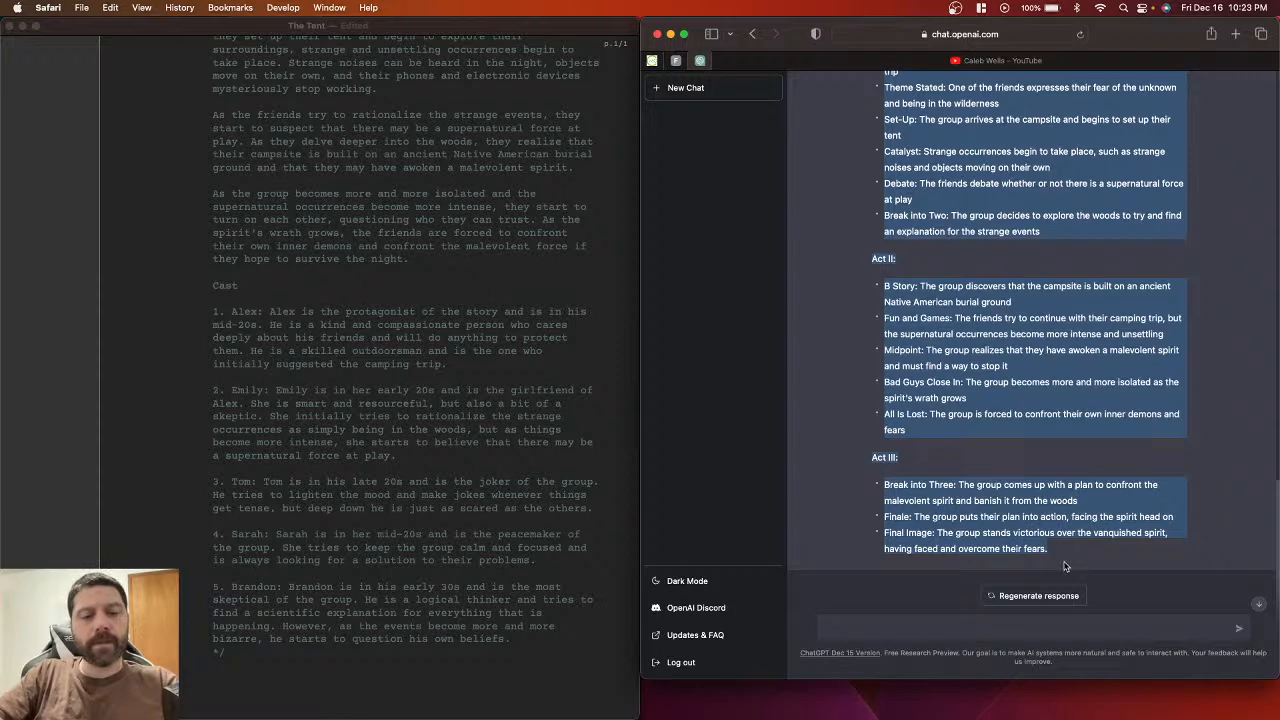
left_click(524, 636)
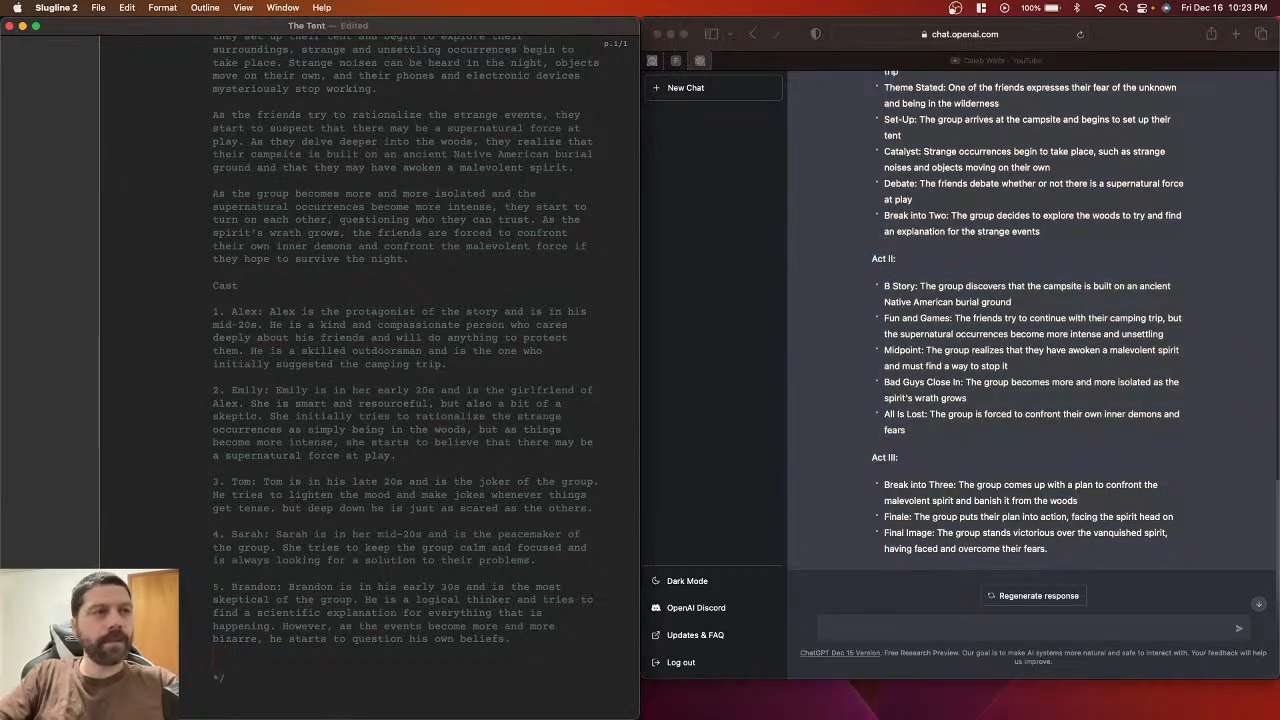
key("super+v")
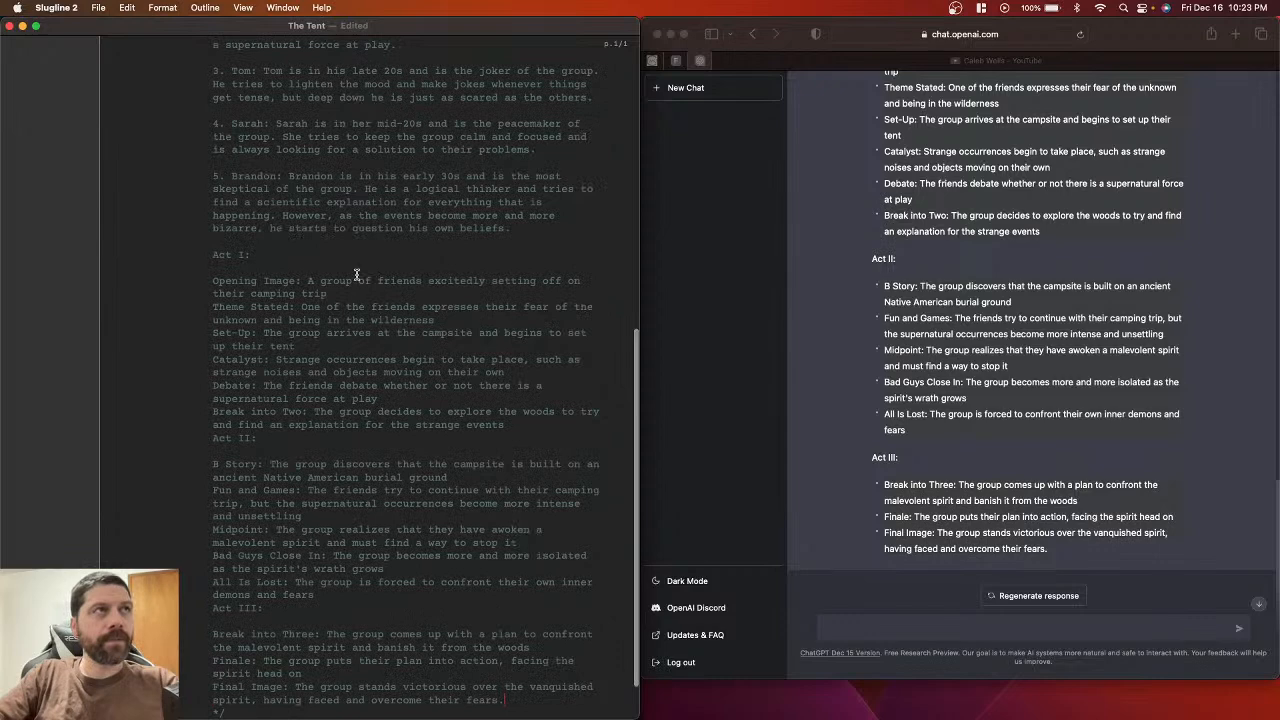
scroll(362, 300, "up", 3)
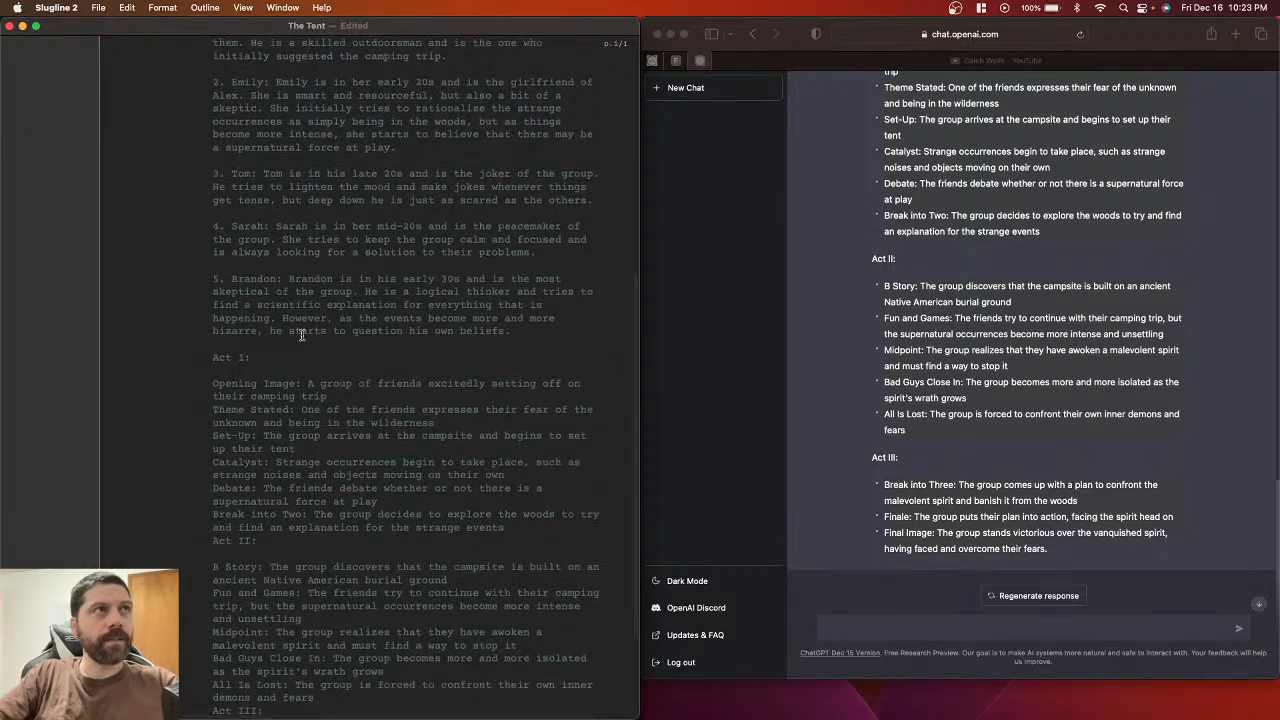
Step: Put the Opening Image, Theme Stated and Set-Up beats on separate dash-prefixed lines
left_click(214, 385)
type("-")
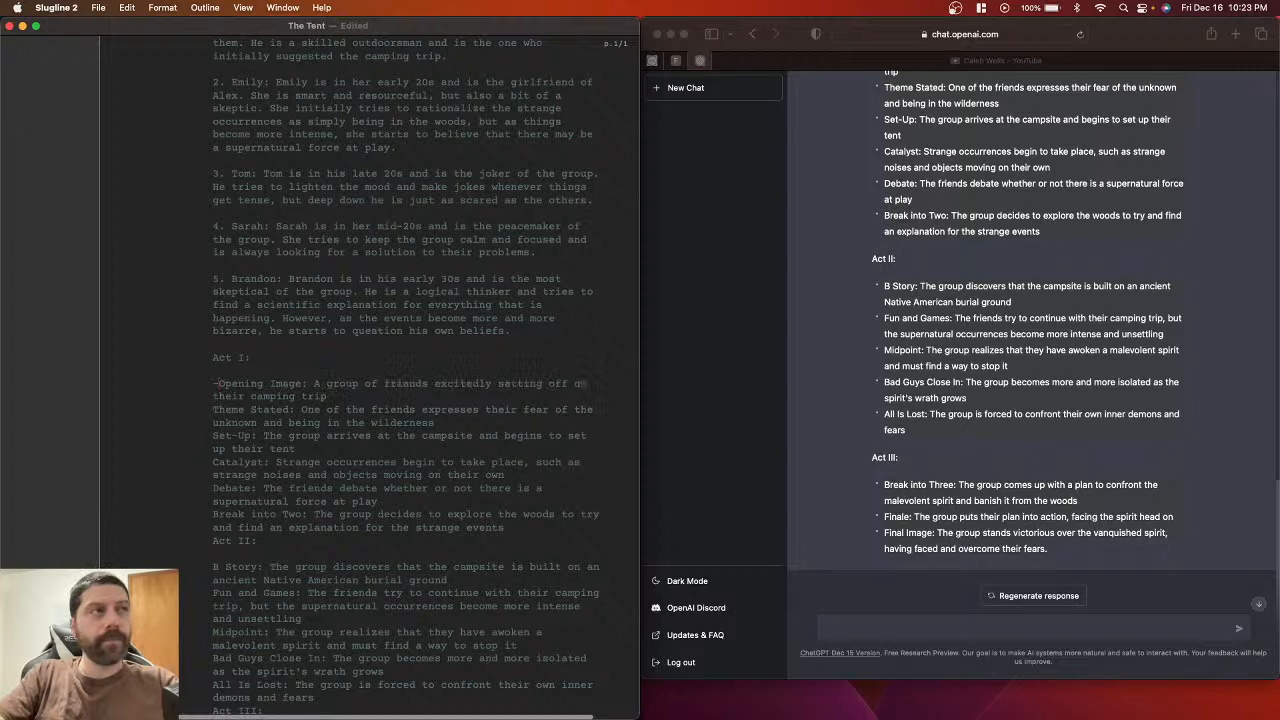
left_click(209, 409)
key("Return")
type("-")
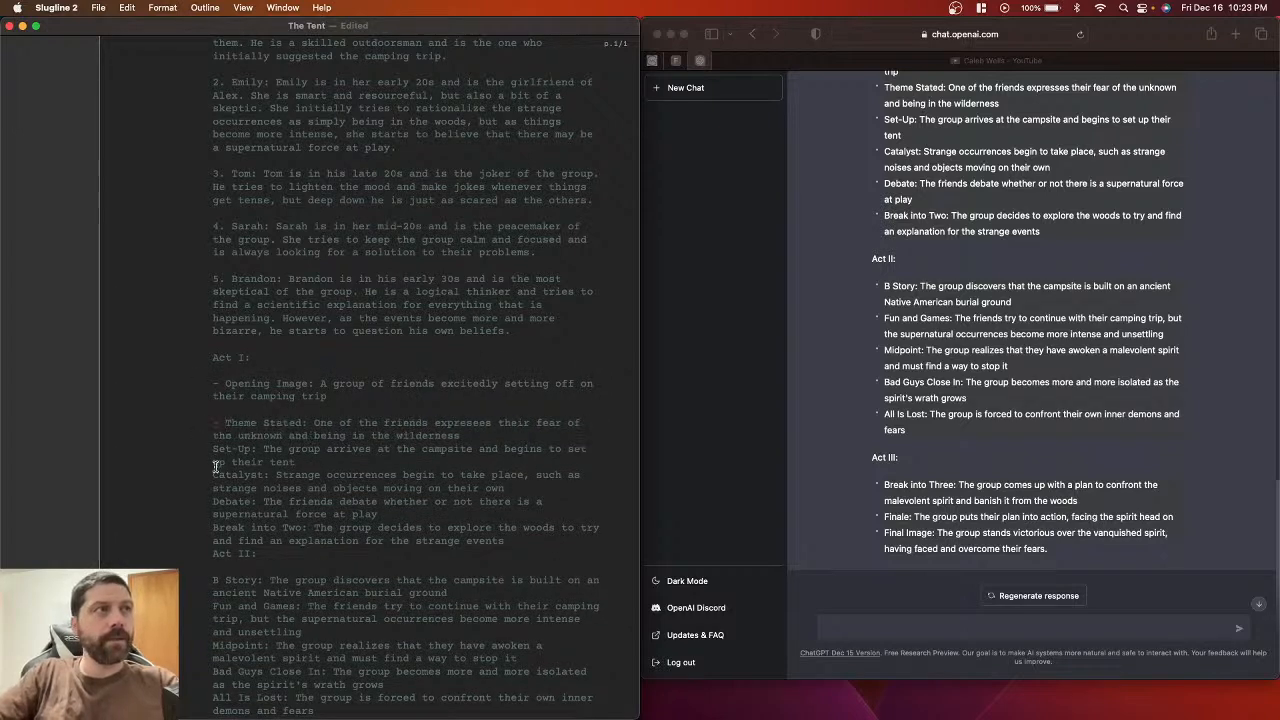
left_click(210, 451)
type("-")
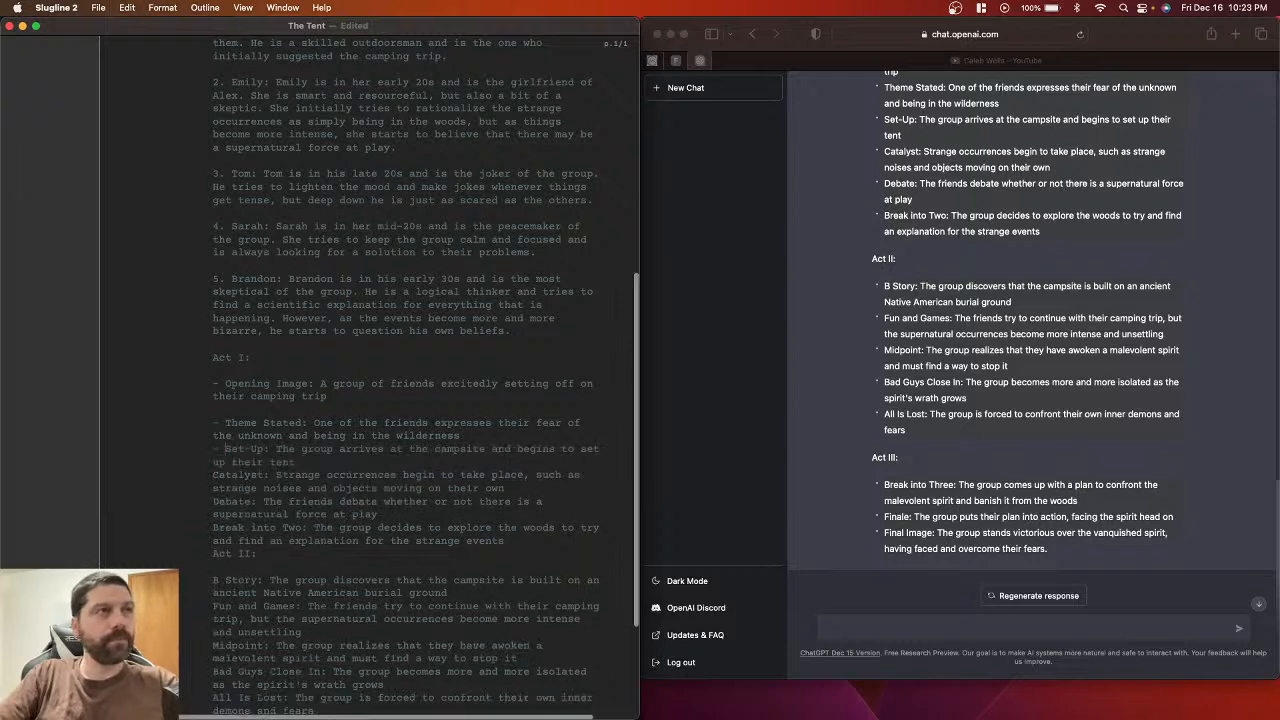
key("Return")
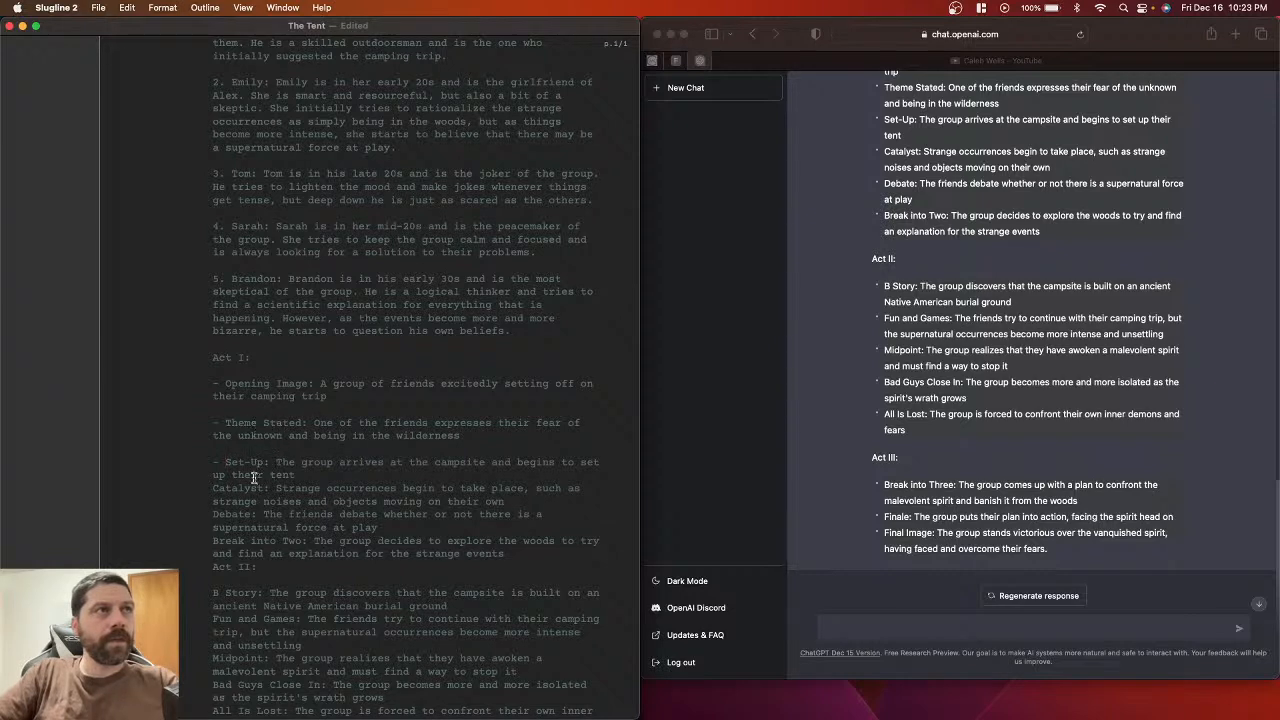
Step: Split Catalyst, Debate and Break into Two onto their own dashed lines
left_click(211, 487)
key("Return")
type("-")
scroll(400, 400, "down", 1)
scroll(197, 490, "down", 1)
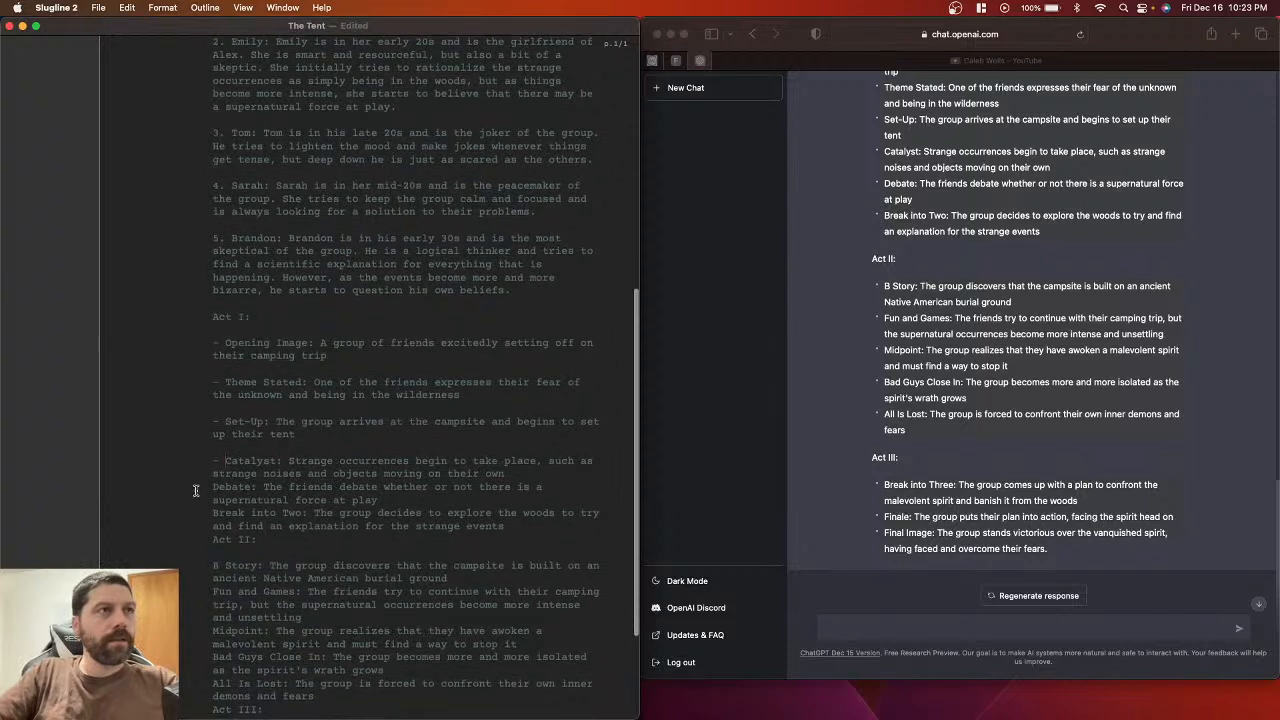
left_click(212, 487)
key("Return")
type("-")
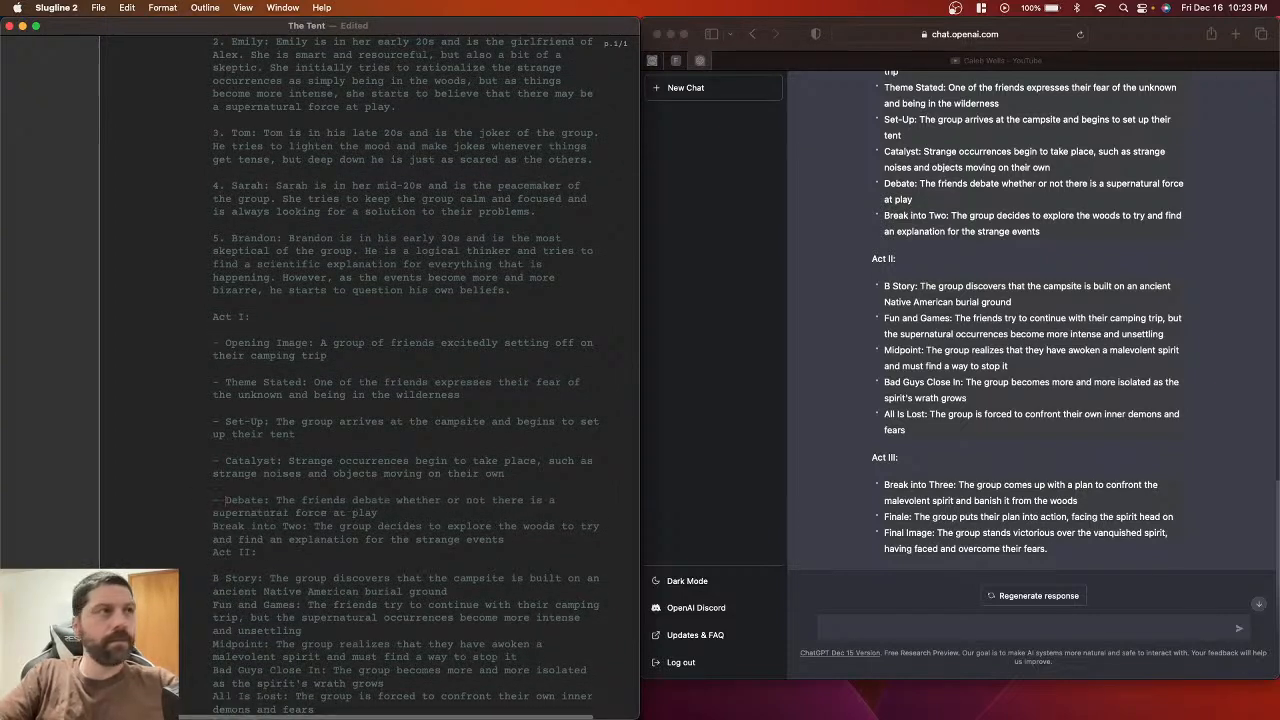
left_click(213, 527)
key("Return")
type("-")
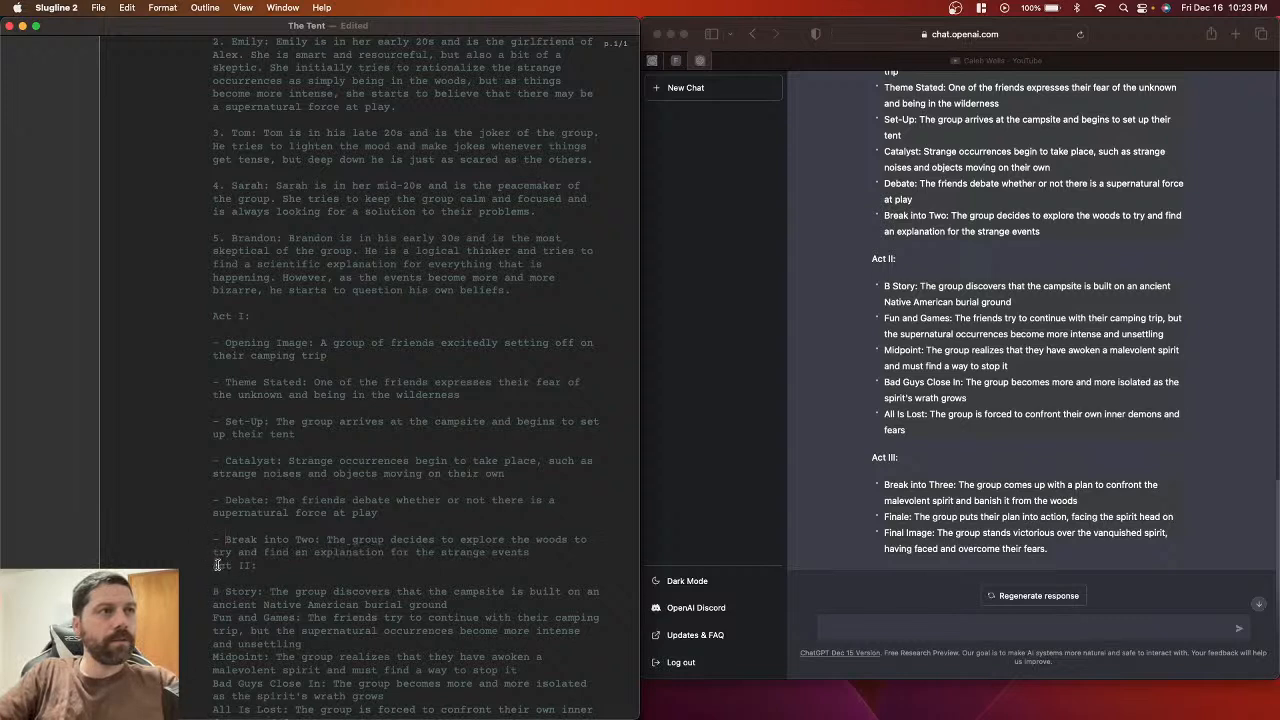
Step: Separate the Act II heading and dash the B Story and Fun and Games beats
left_click(213, 562)
key("Return")
scroll(213, 562, "down", 3)
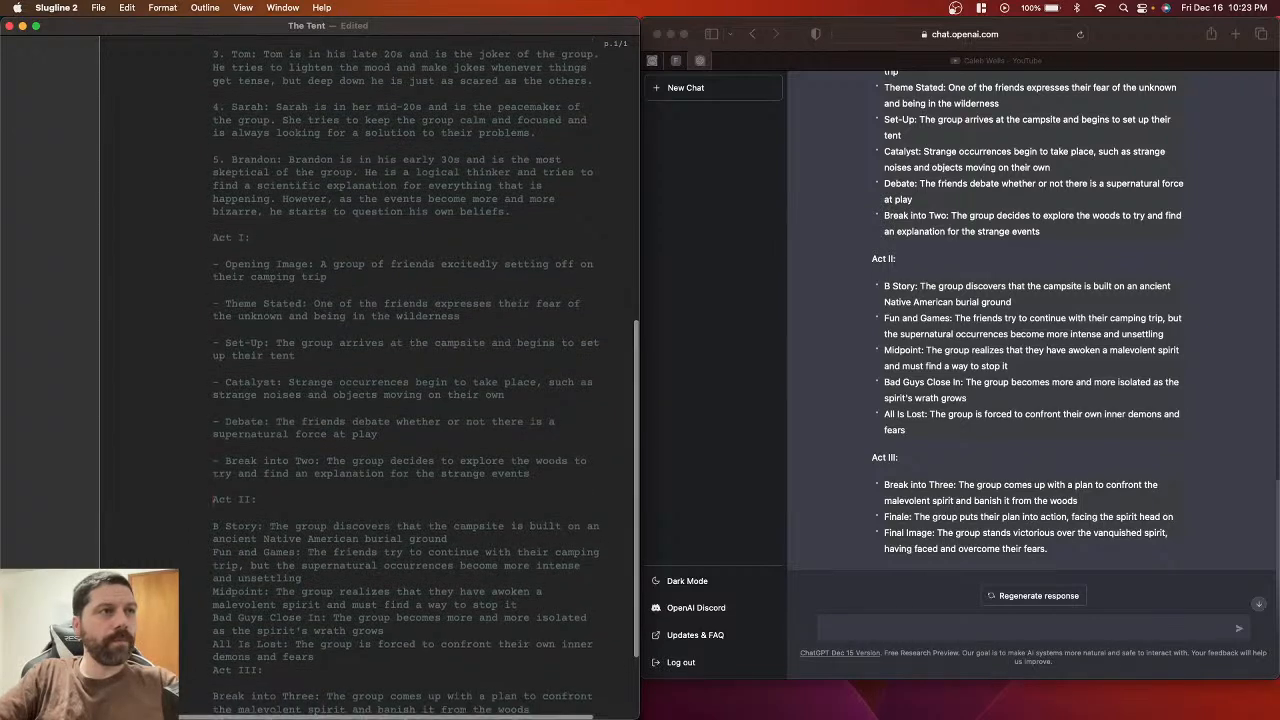
left_click(213, 526)
type("-")
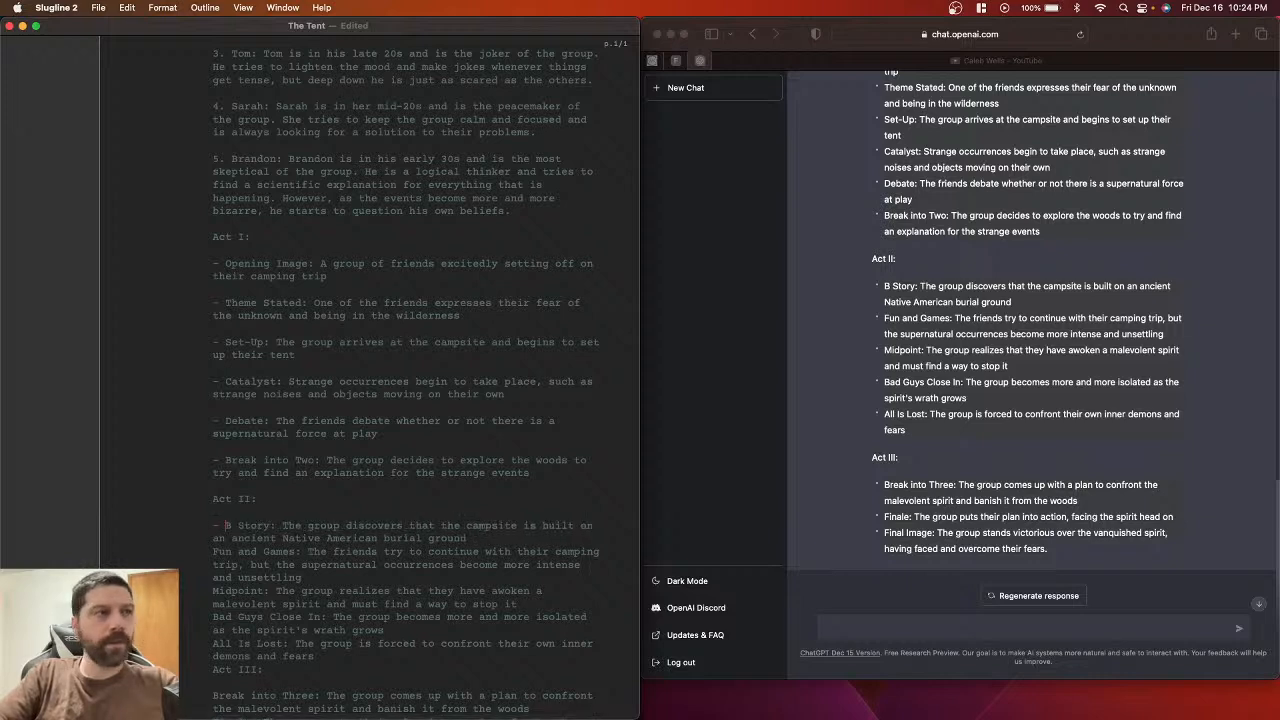
left_click(212, 551)
type("-")
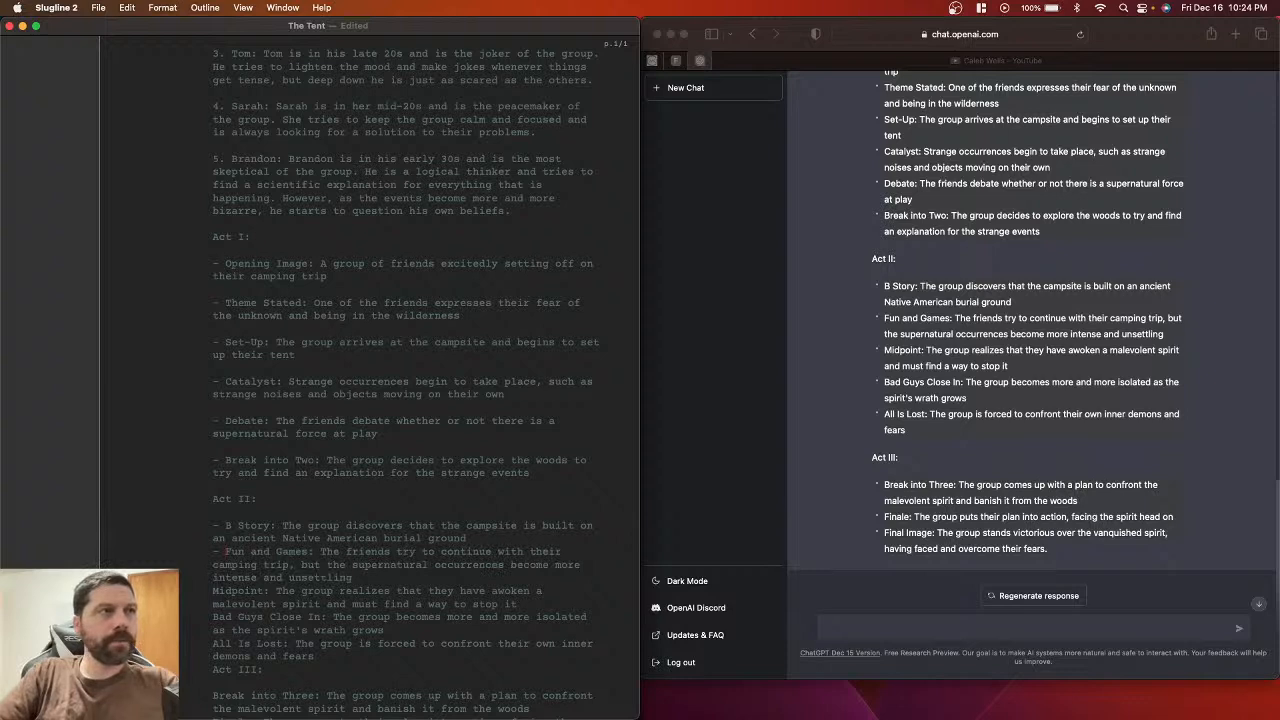
key("BackSpace")
key("BackSpace")
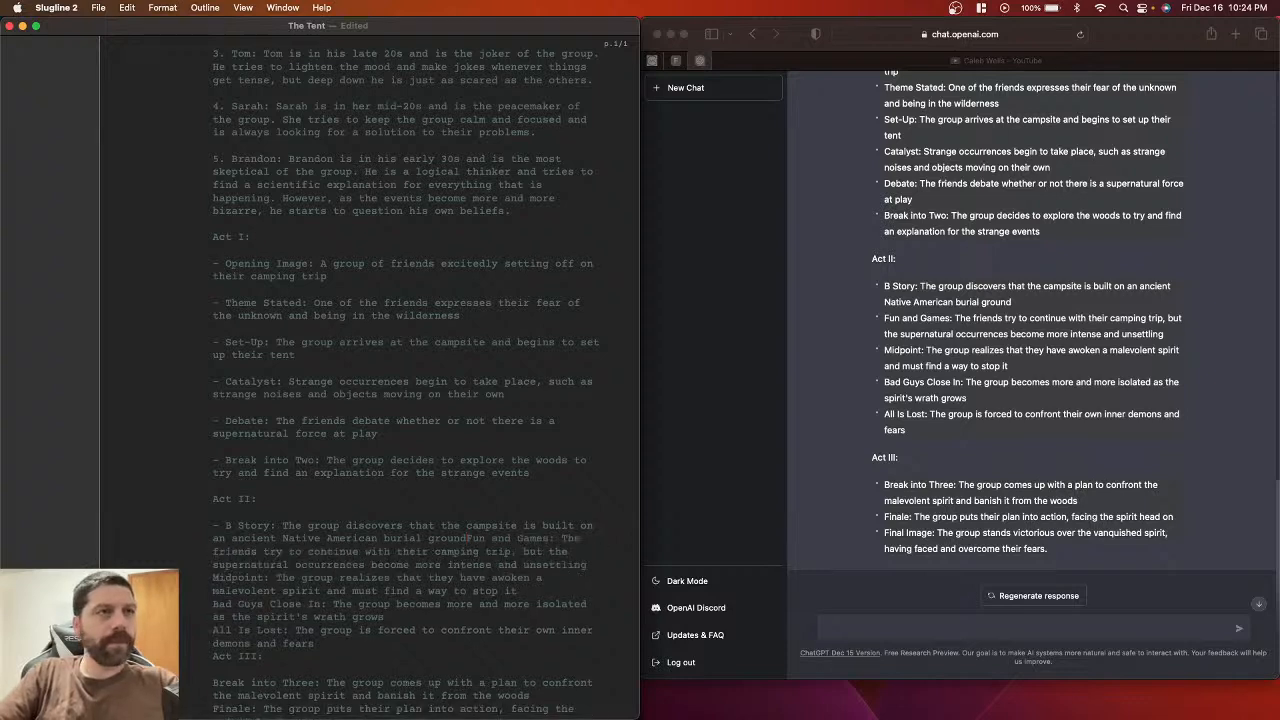
key("Return")
type("-")
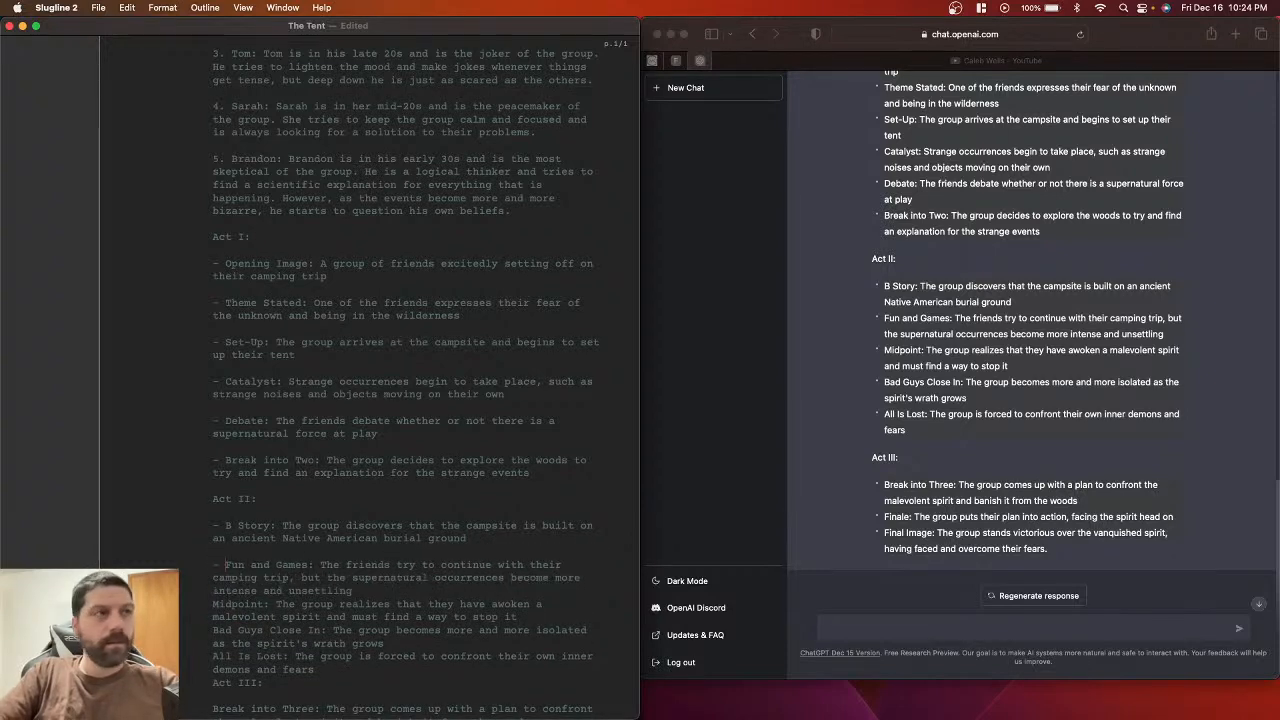
Step: Put Midpoint, Bad Guys Close In and All Is Lost on their own dashed lines
scroll(218, 522, "down", 2)
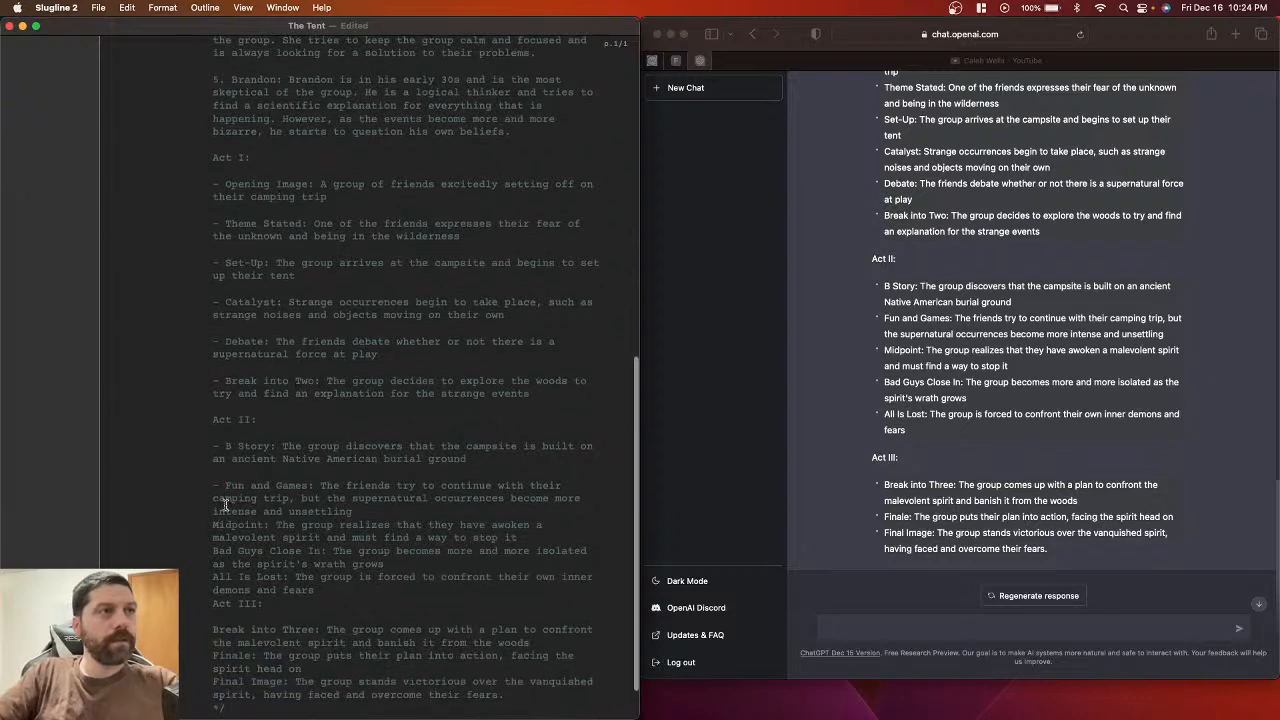
left_click(213, 524)
key("Return")
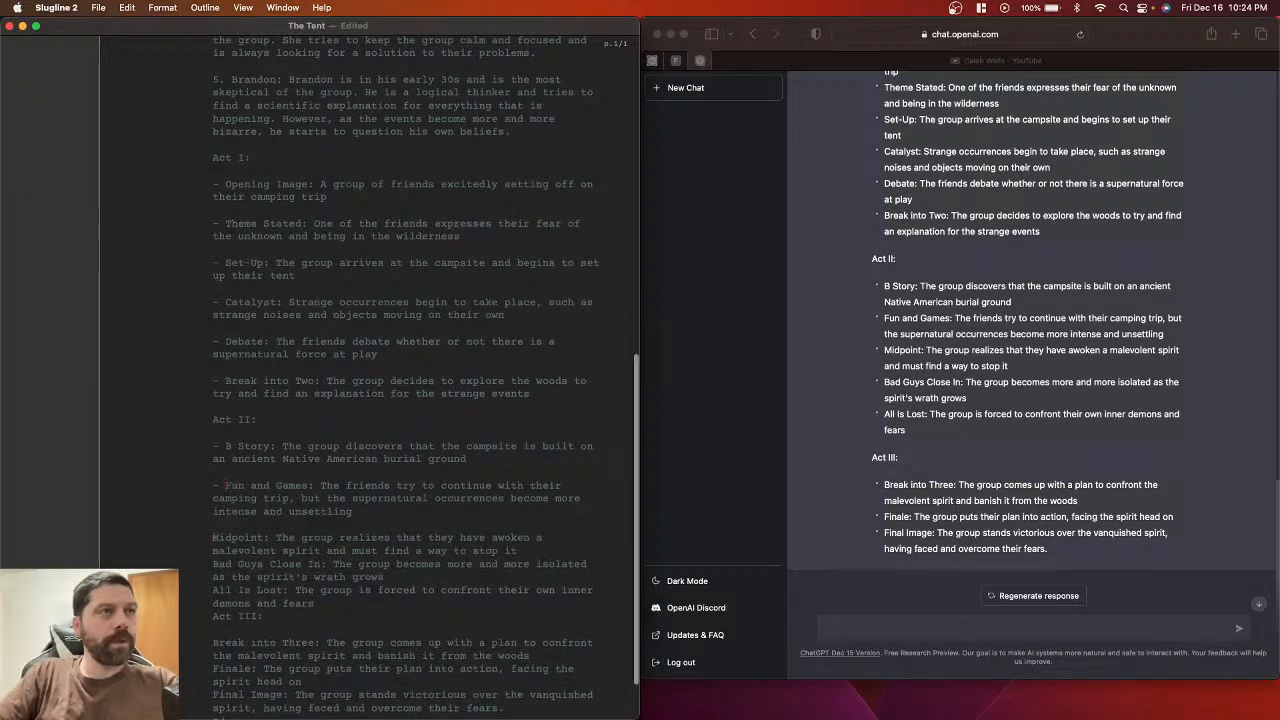
type("-")
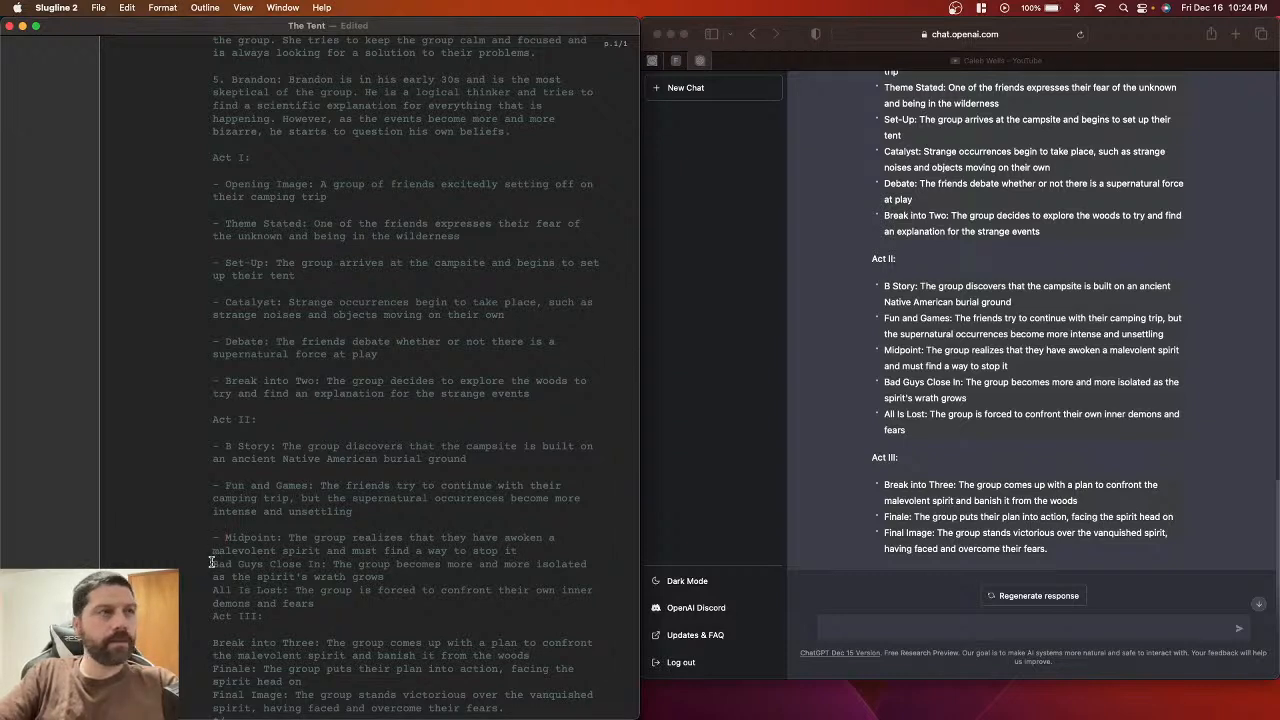
left_click(211, 563)
key("Return")
type("-")
scroll(220, 572, "down", 1)
left_click(211, 568)
key("Return")
type("-")
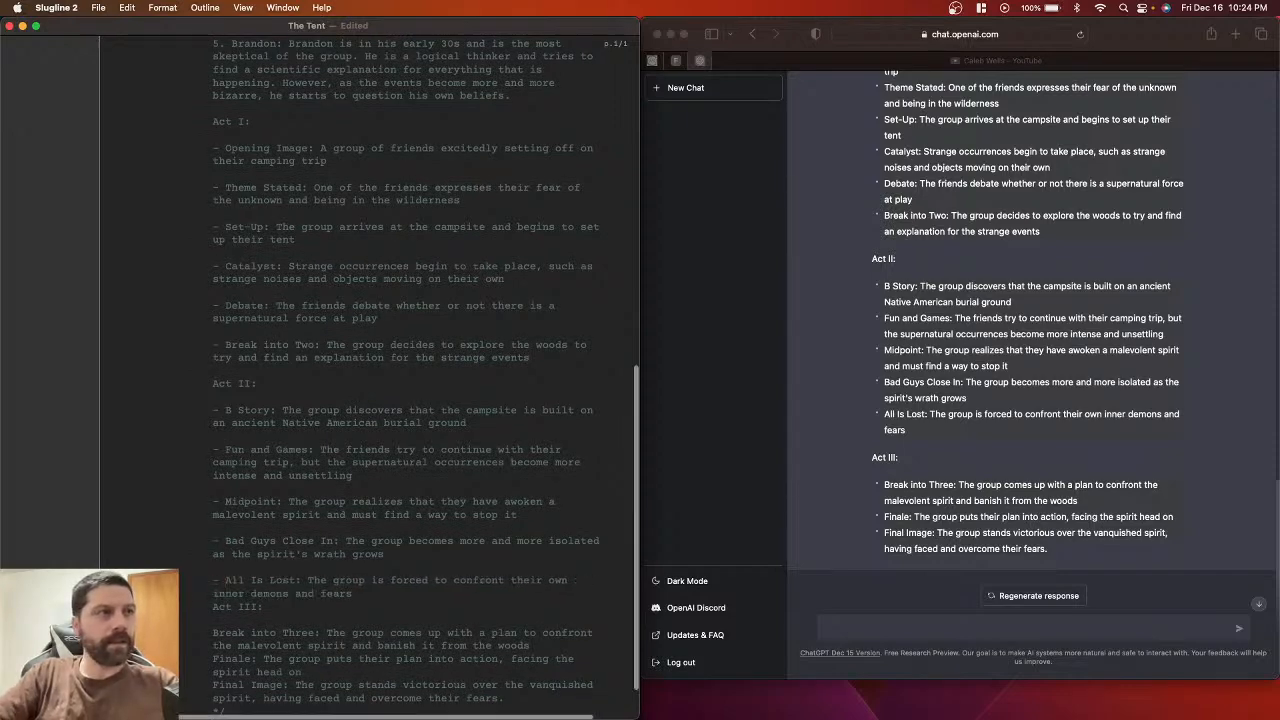
Step: Separate Act III and dash the Break into Three, Finale and Final Image beats
scroll(211, 587, "down", 2)
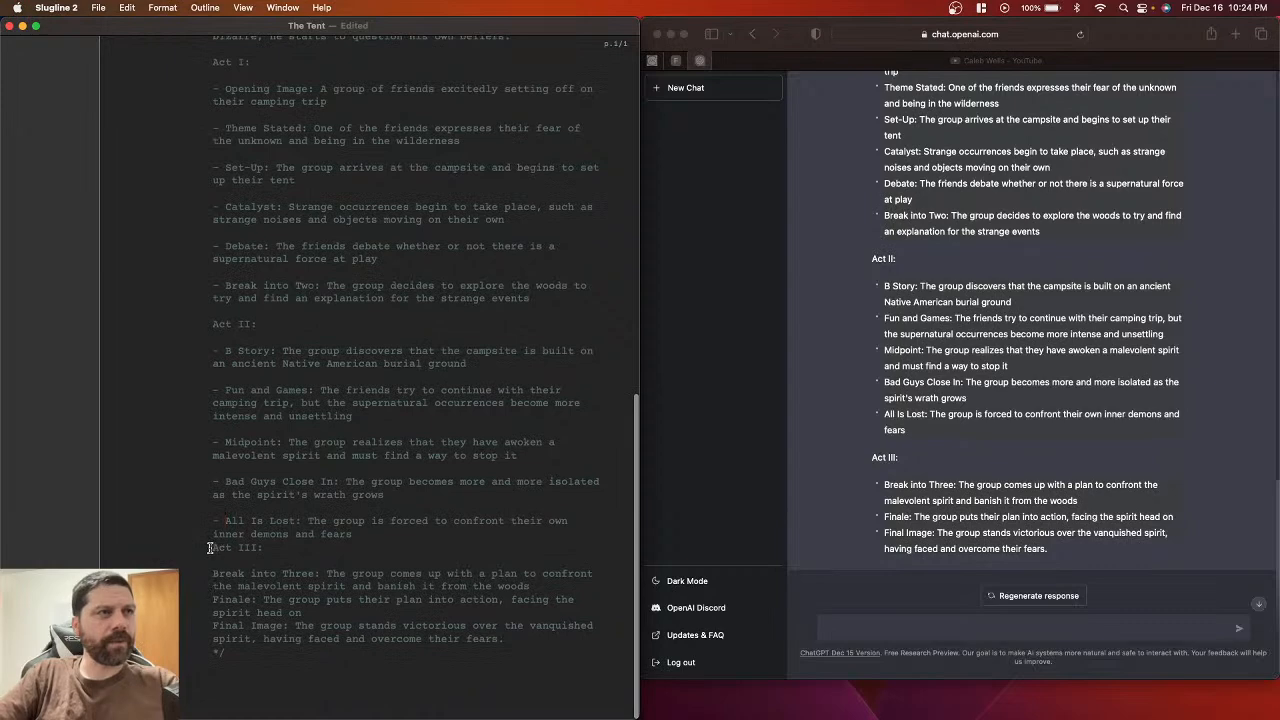
left_click(209, 547)
key("Return")
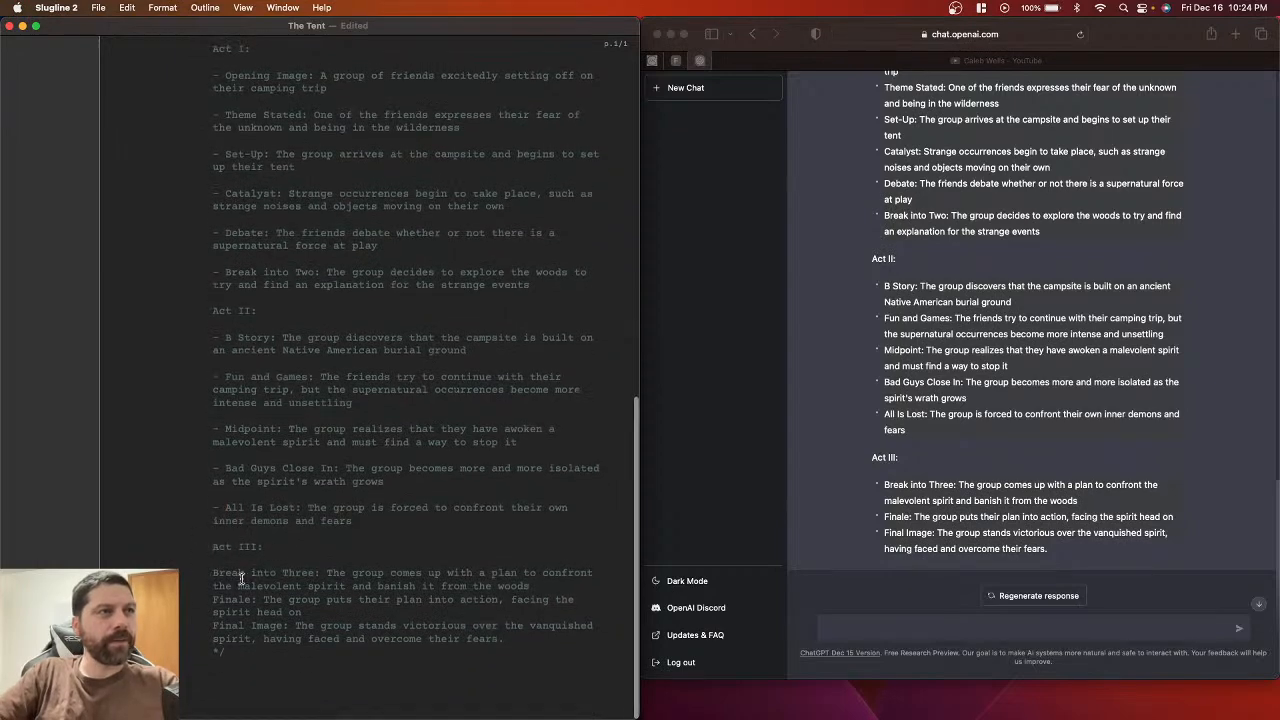
left_click(209, 573)
type("-")
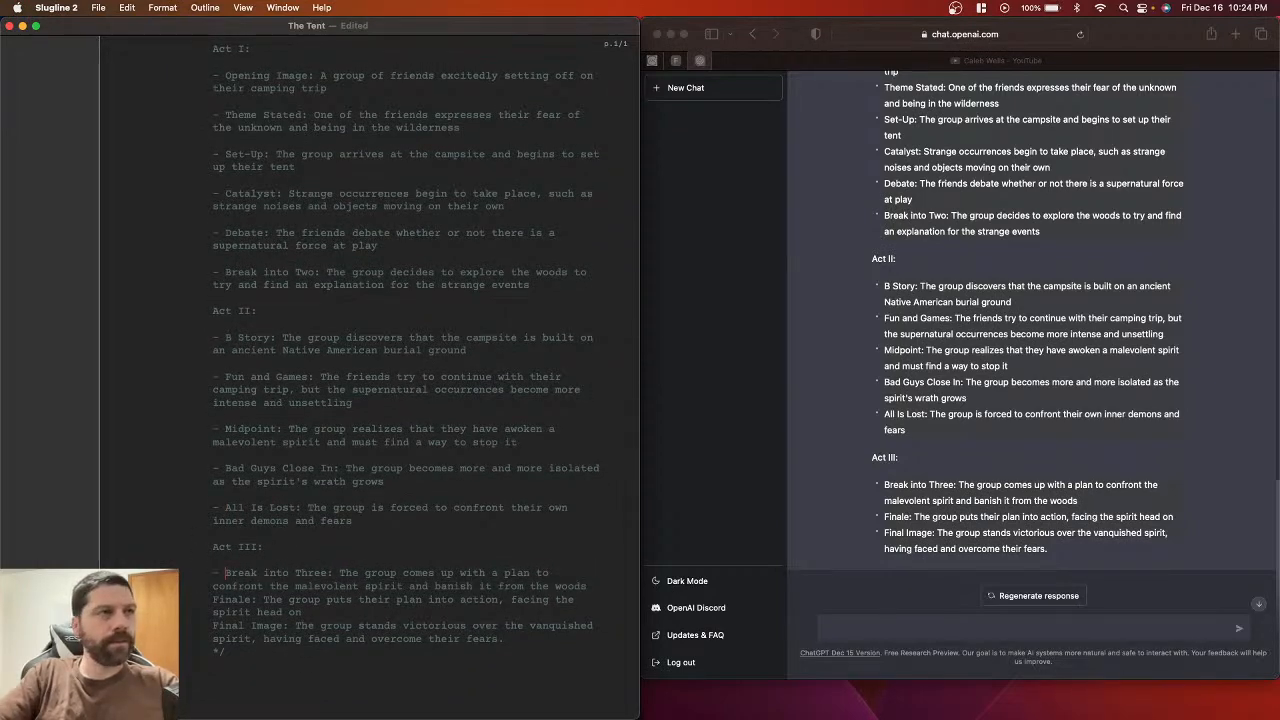
left_click(211, 599)
type("-")
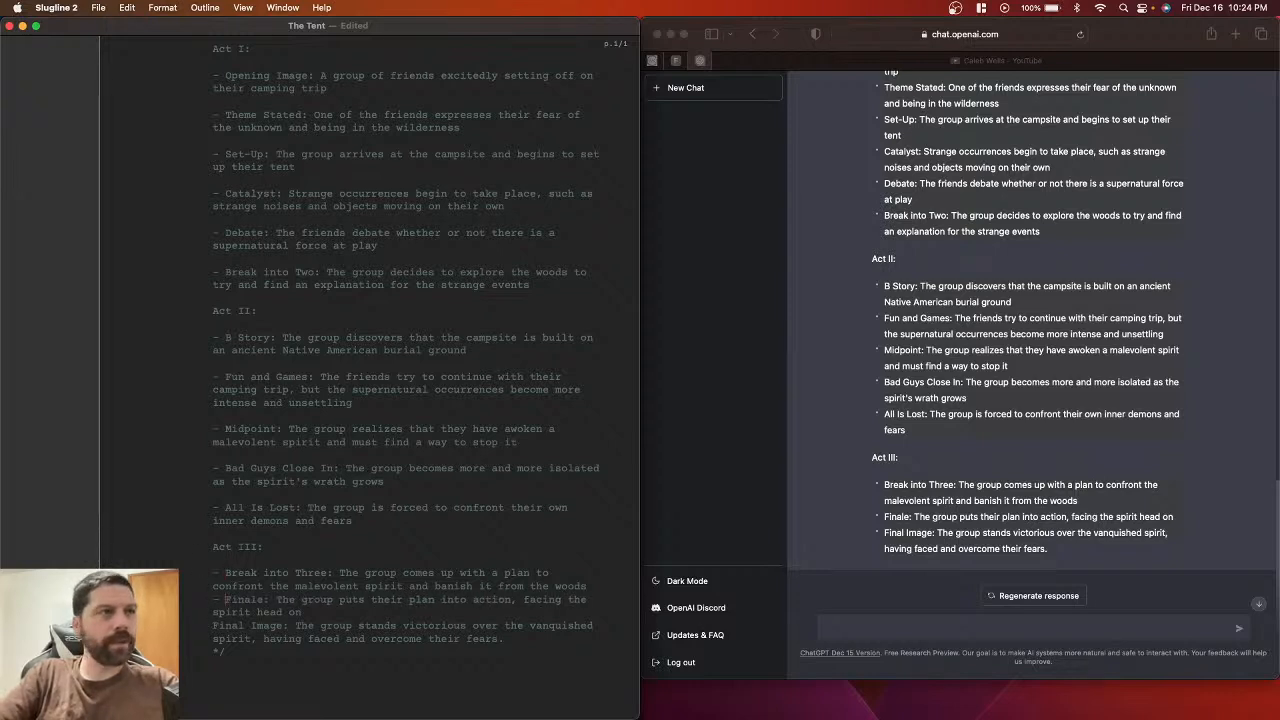
key("BackSpace")
key("BackSpace")
key("Return")
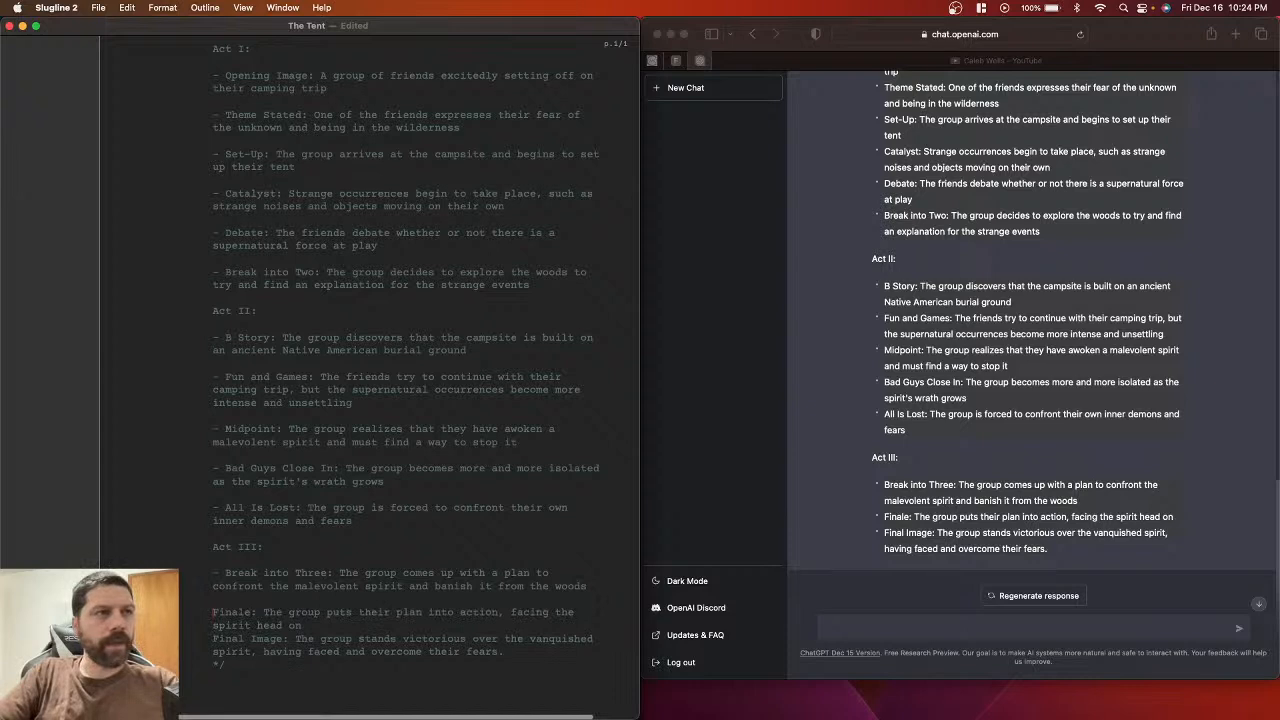
type("-")
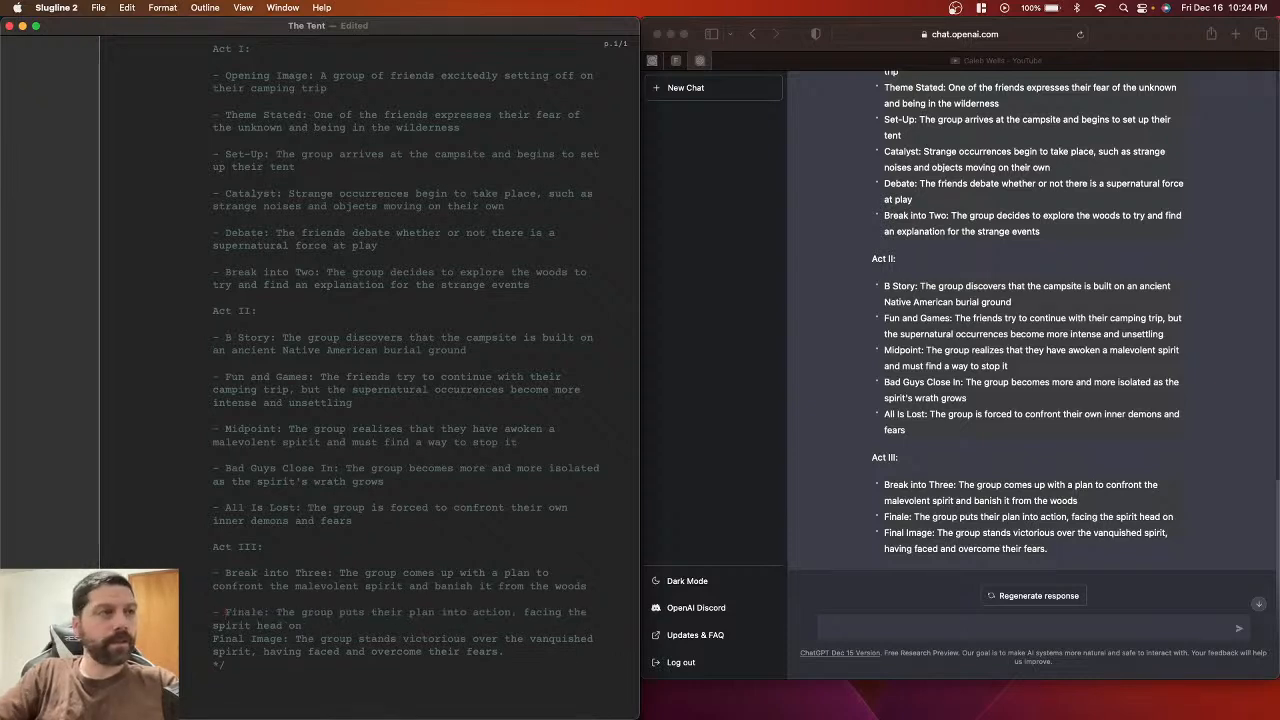
left_click(211, 640)
key("Return")
type("-")
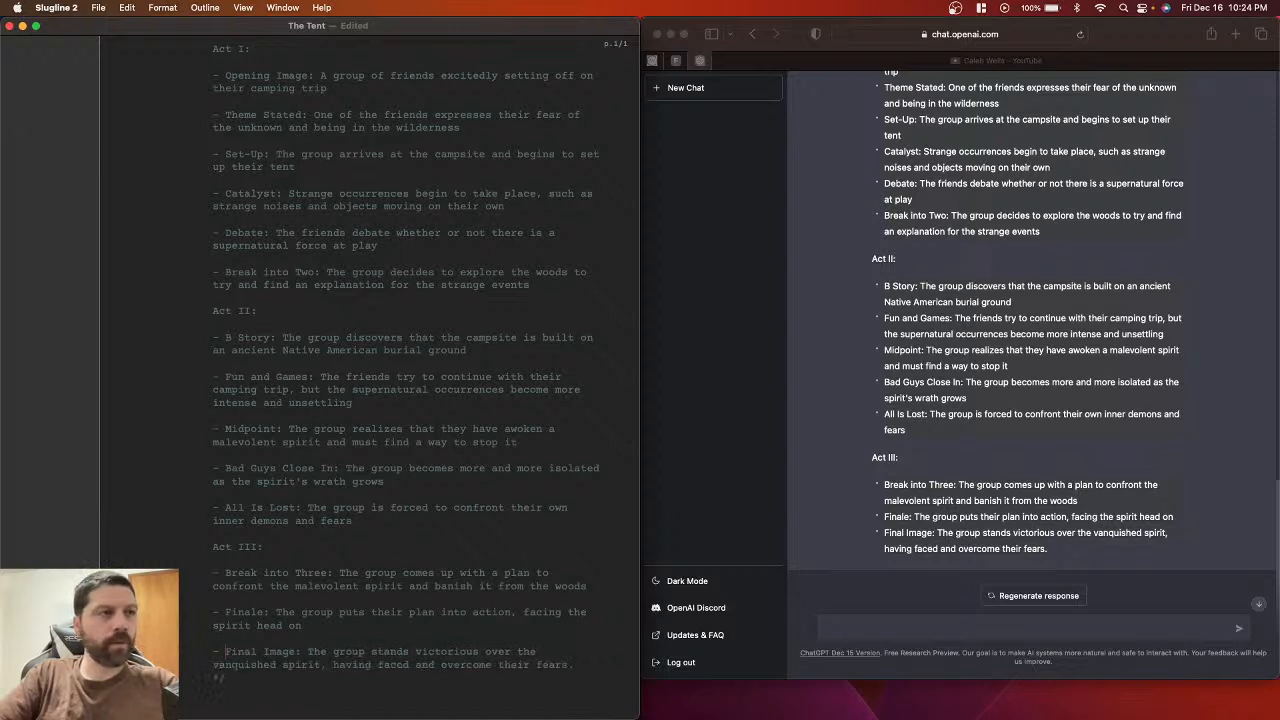
scroll(272, 632, "down", 1)
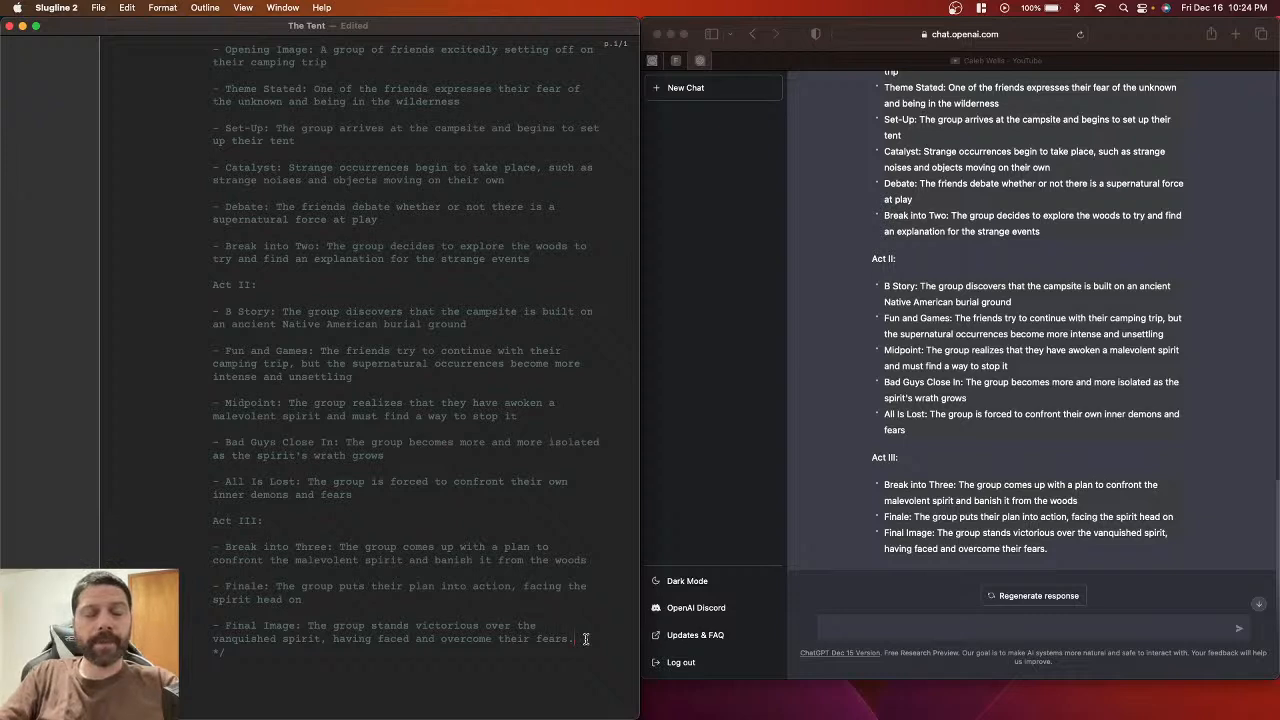
Step: Compare ChatGPT's outline reply with the dashed script outline, then focus the ChatGPT message box
scroll(585, 638, "down", 2)
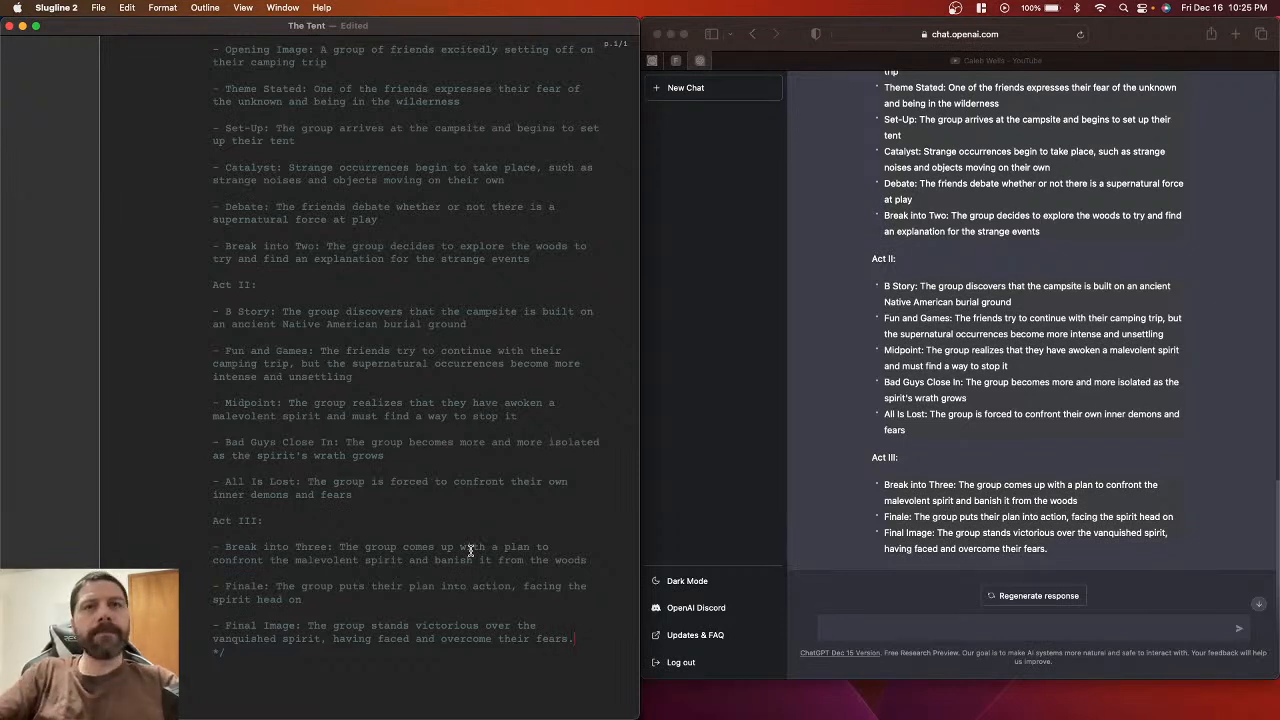
left_click(903, 467)
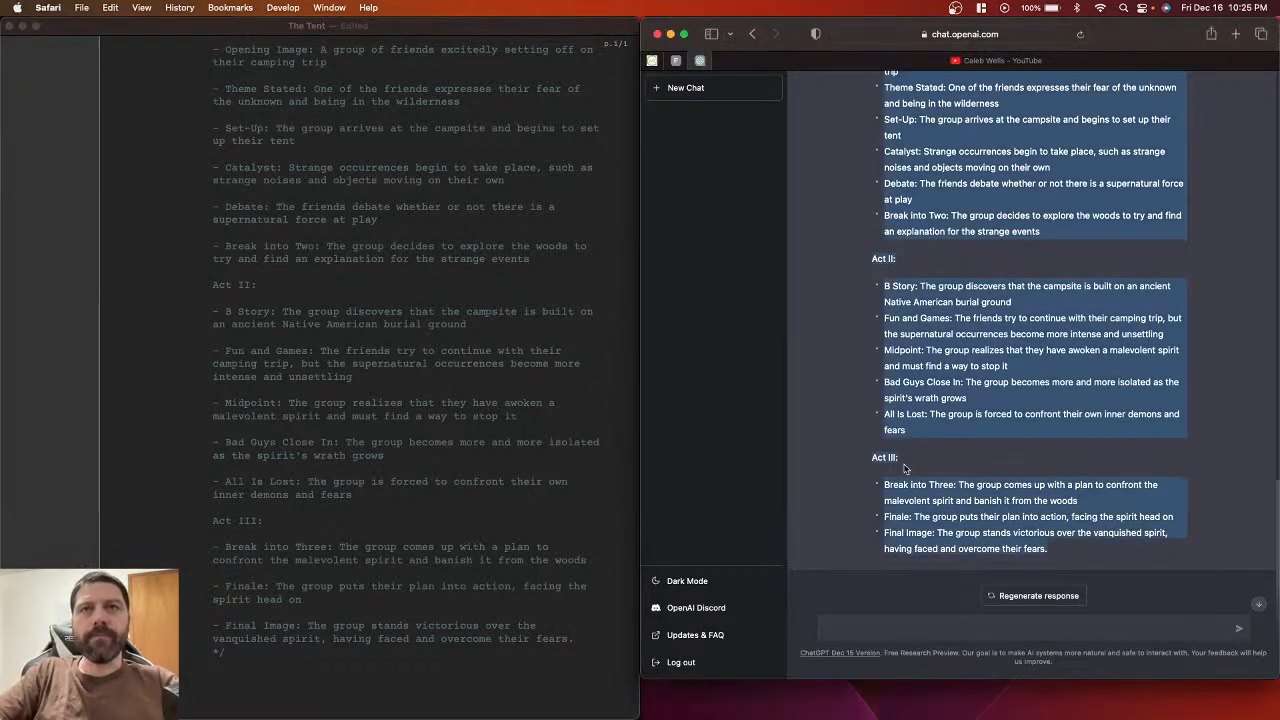
left_click(880, 410)
scroll(870, 405, "up", 5)
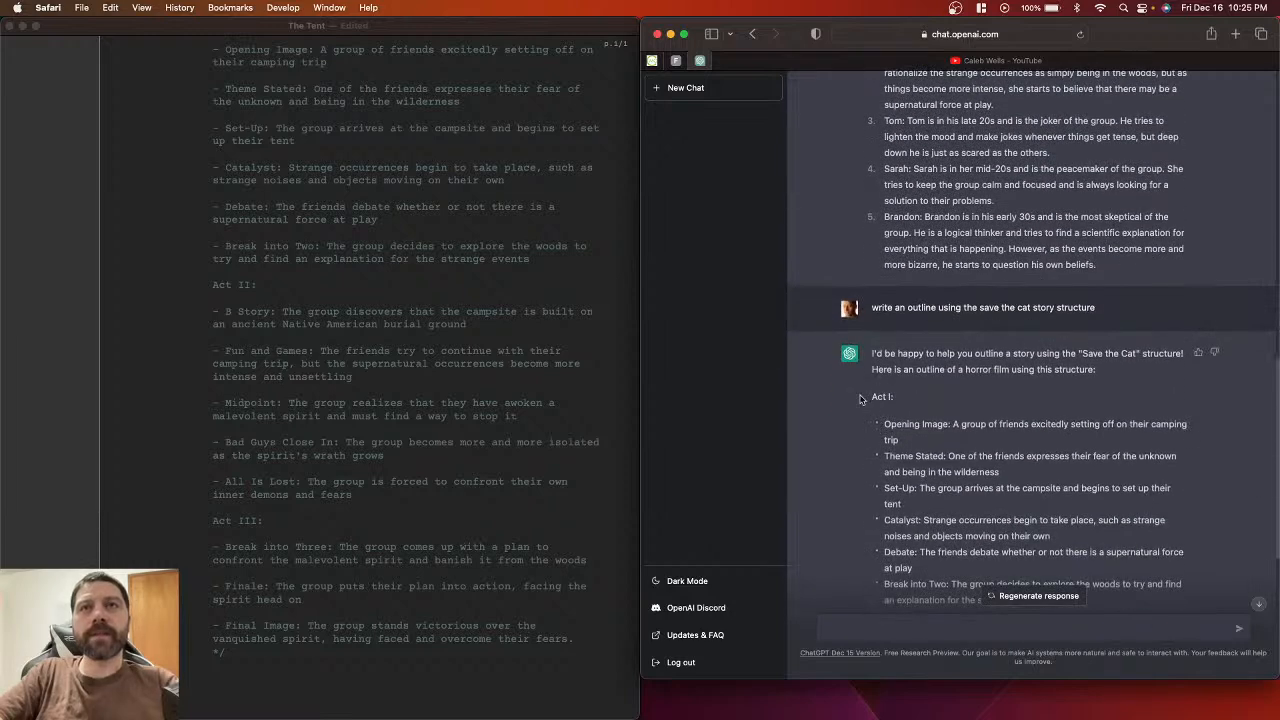
scroll(892, 460, "down", 2)
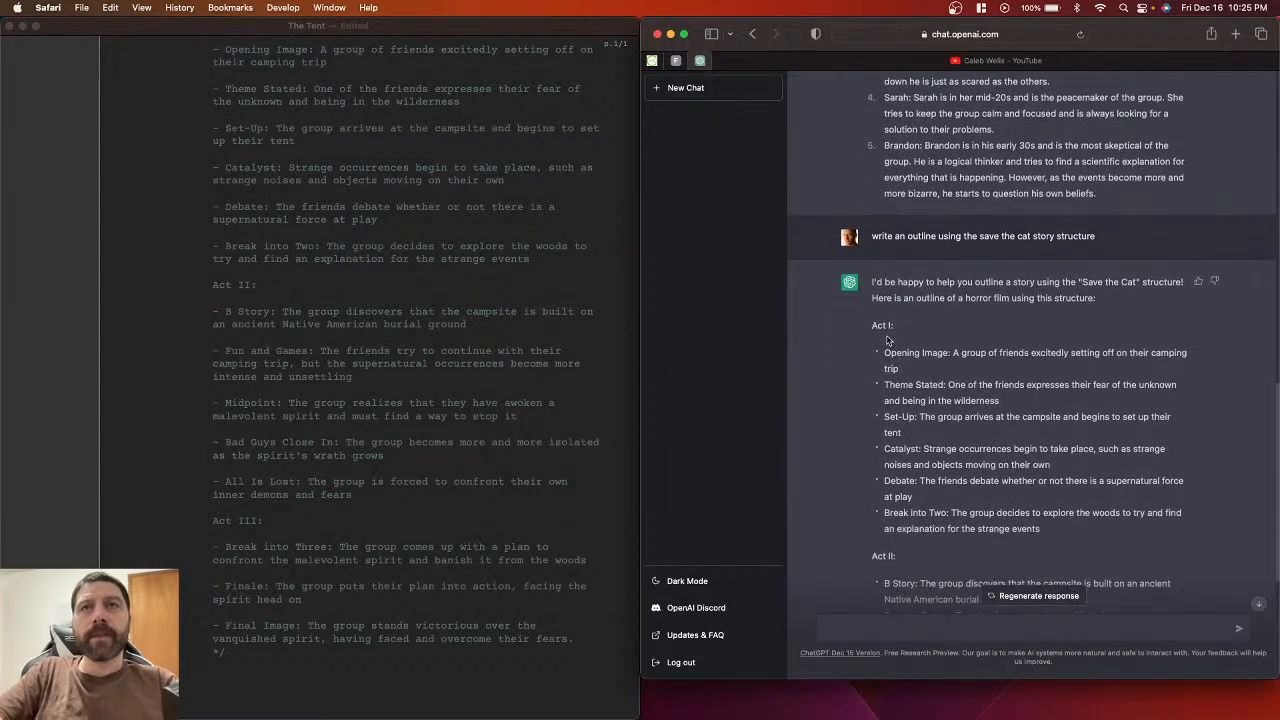
scroll(824, 530, "down", 5)
scroll(824, 530, "down", 2)
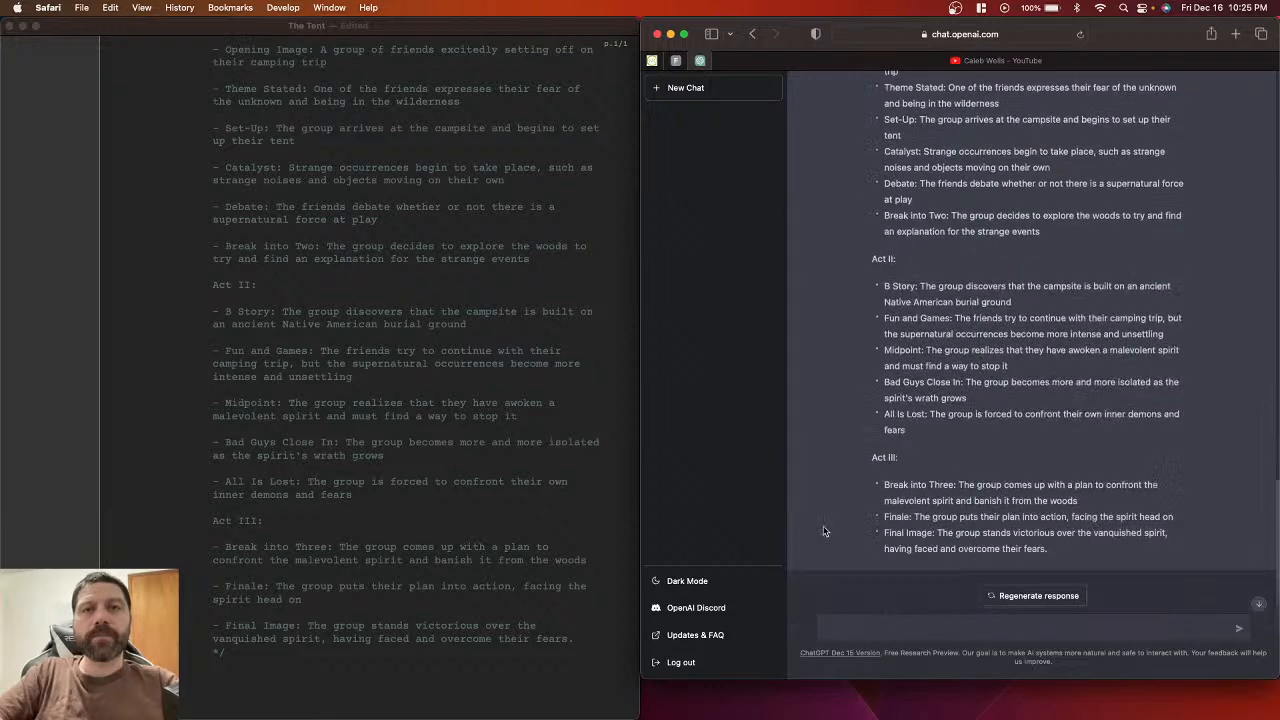
scroll(362, 392, "up", 8)
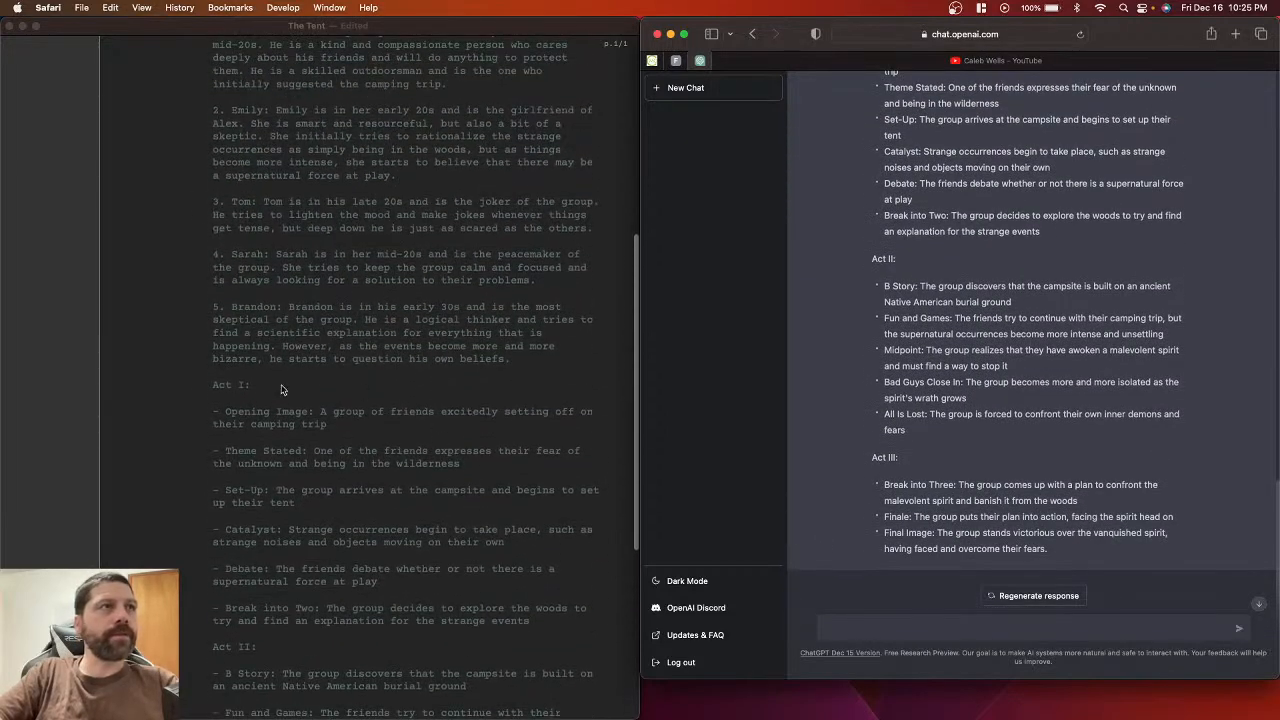
left_click(228, 413)
left_click(829, 628)
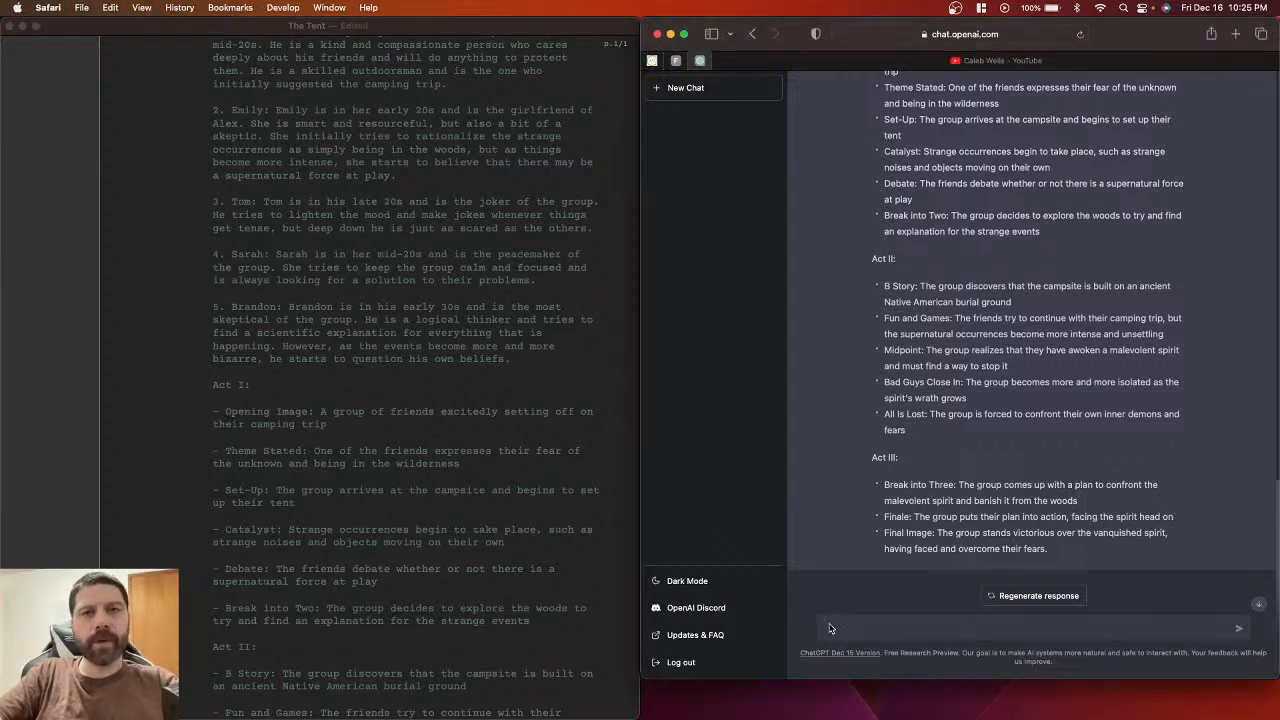
Step: Send the prompt 'write act 1 opening image' to ChatGPT
type("write act 1 opening")
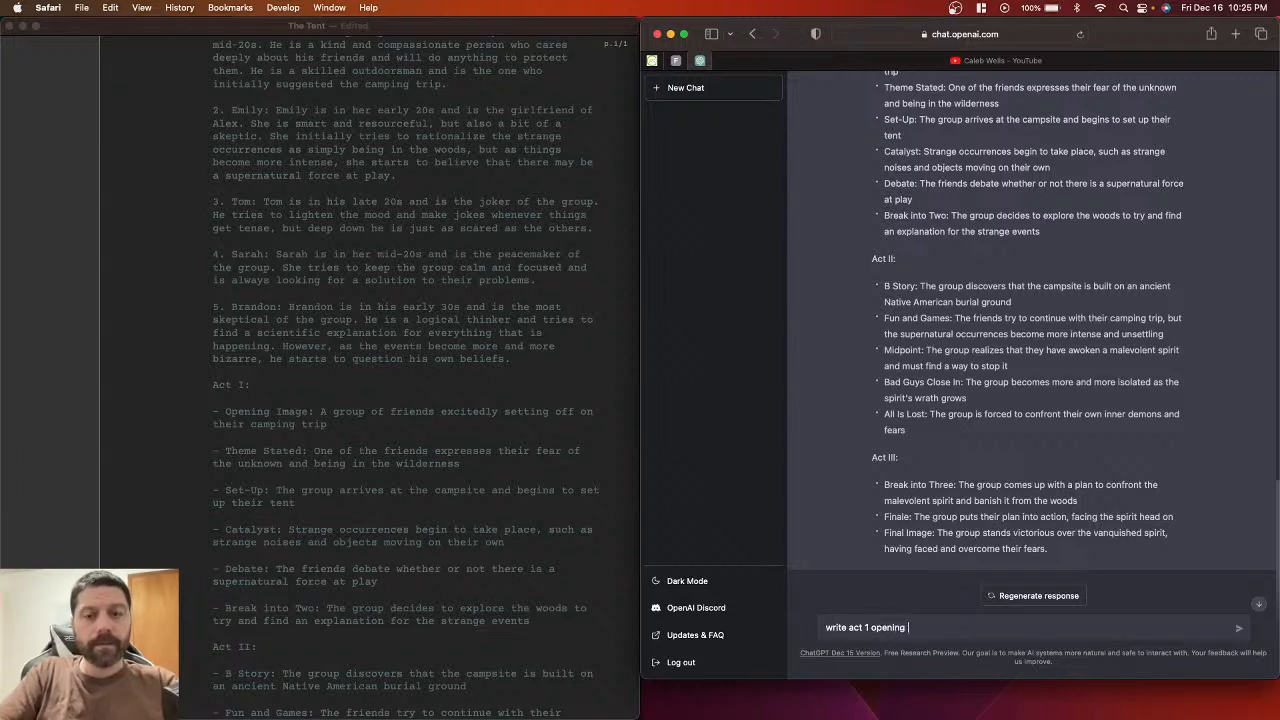
type("mage")
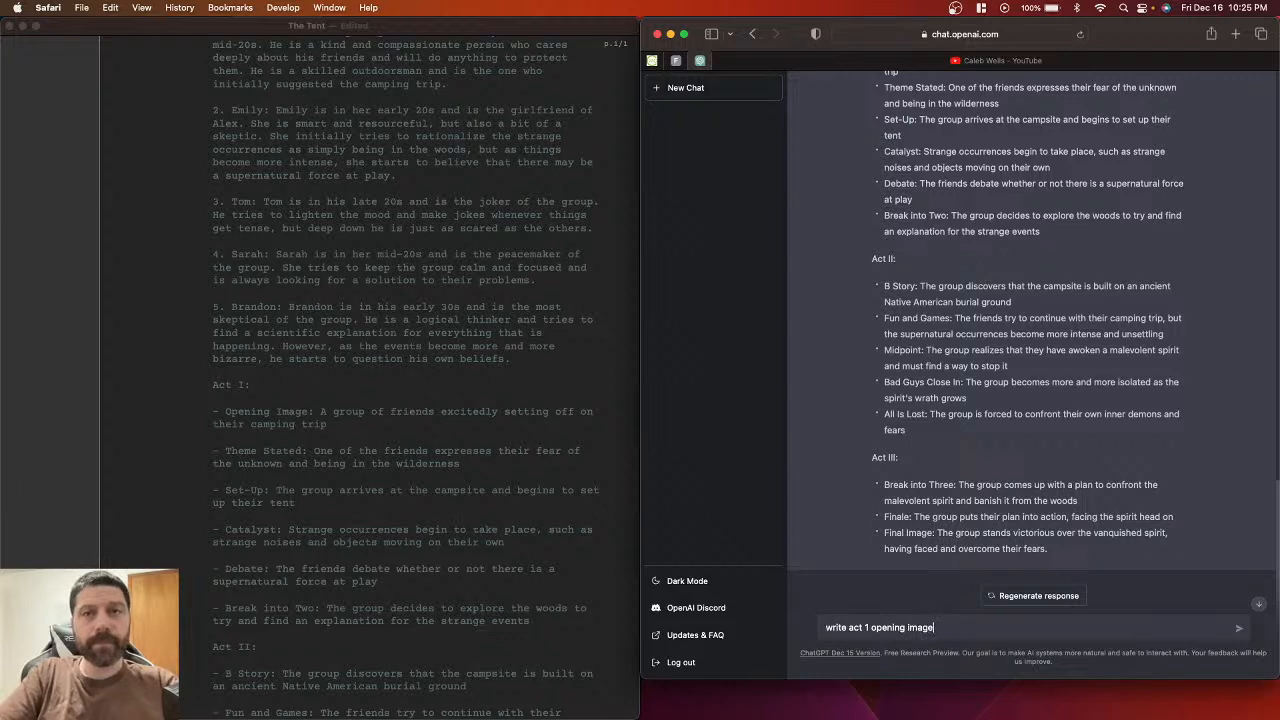
key("Return")
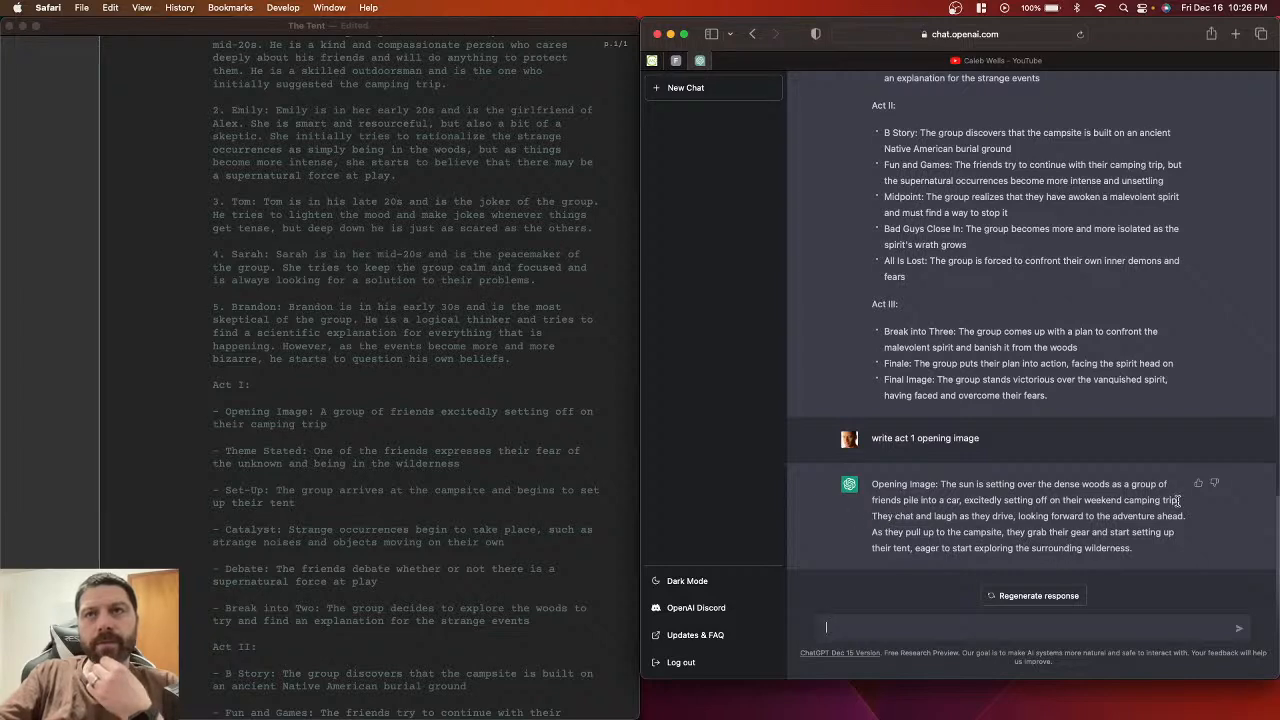
Step: Select ChatGPT's opening sentence about the camping trip and return to the script's end
left_click_drag(1179, 500, 856, 485)
key("super+c")
scroll(457, 516, "down", 10)
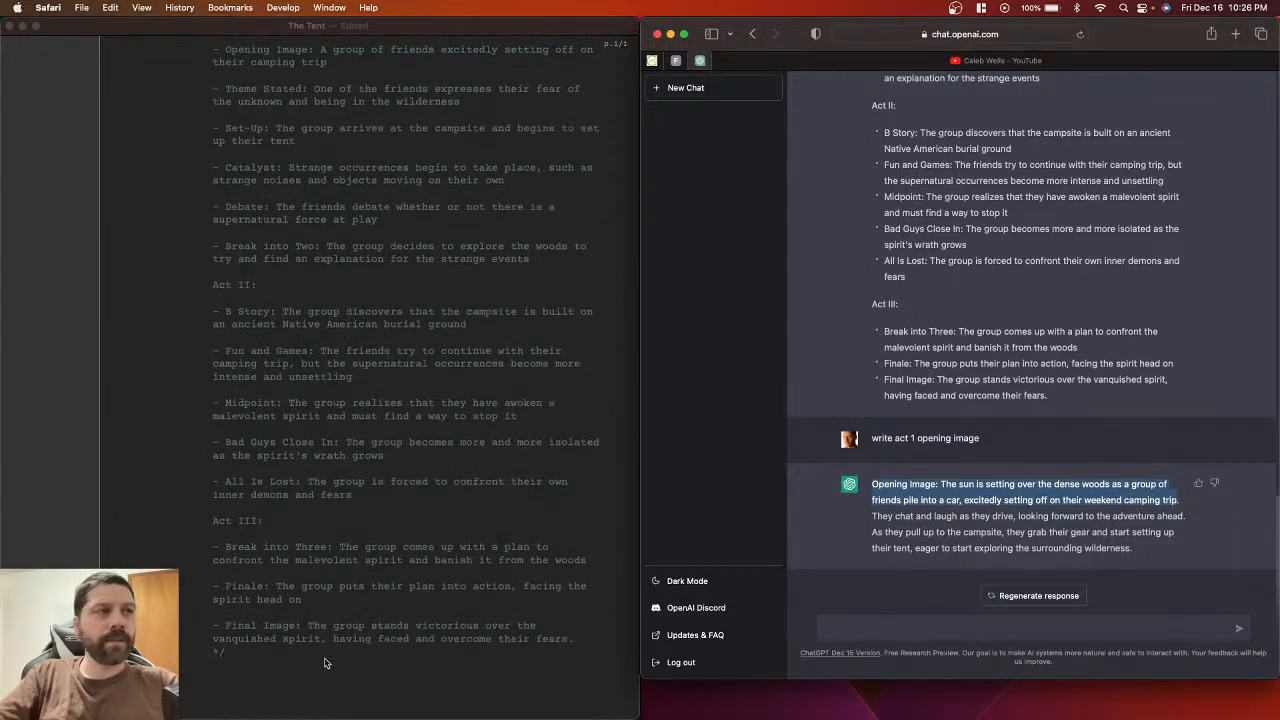
left_click(324, 657)
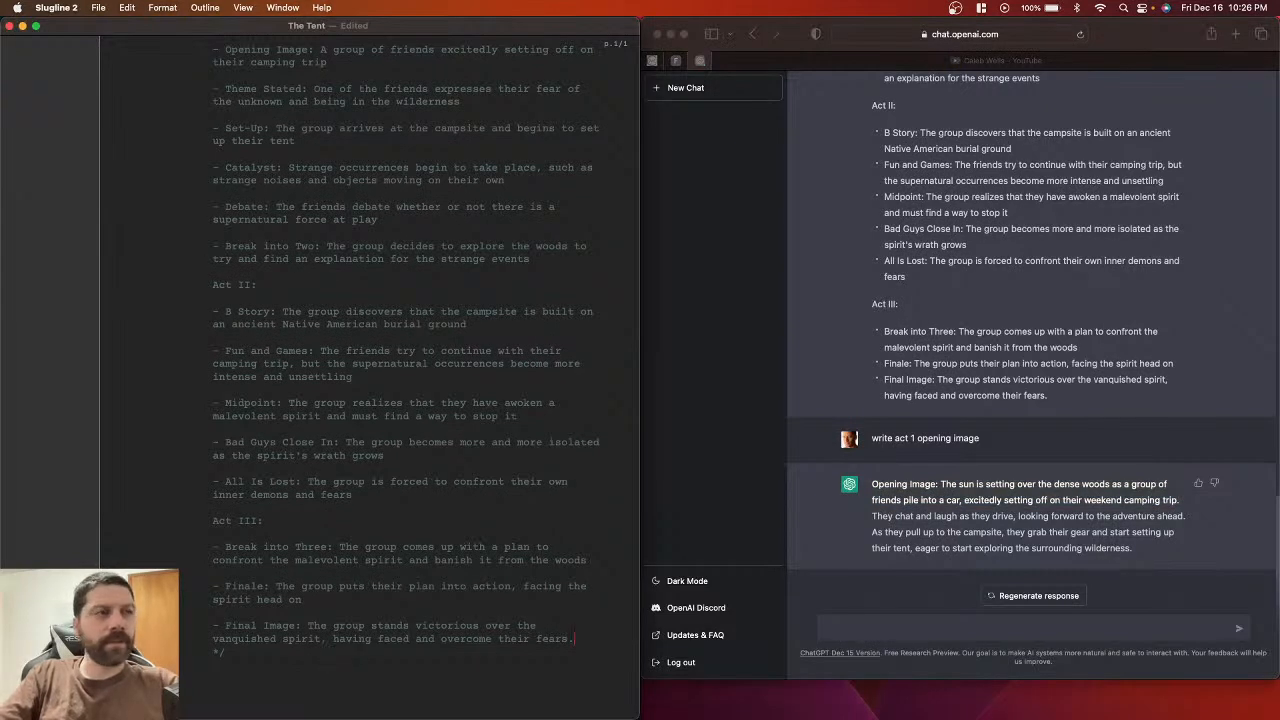
scroll(400, 377, "down", 1)
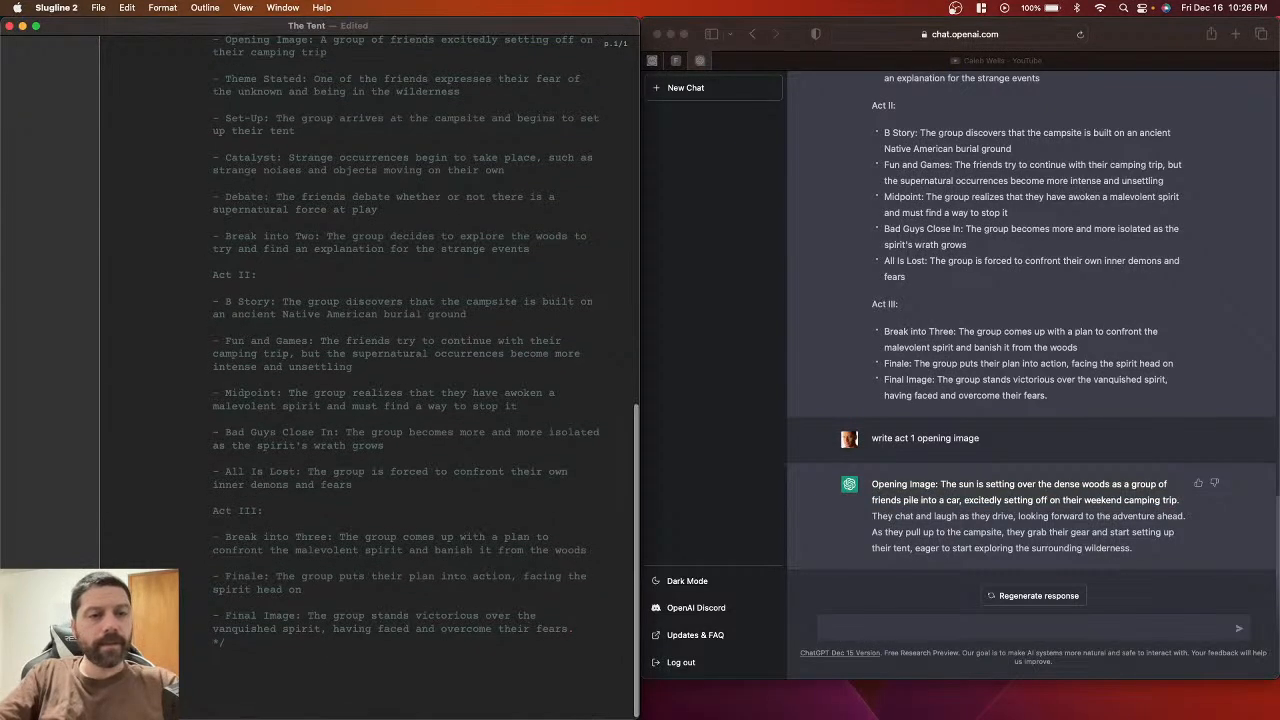
Step: Type the scene heading 'EXT. WOODS IN FORNT FRIENDS - EVENING'
type("EXT.")
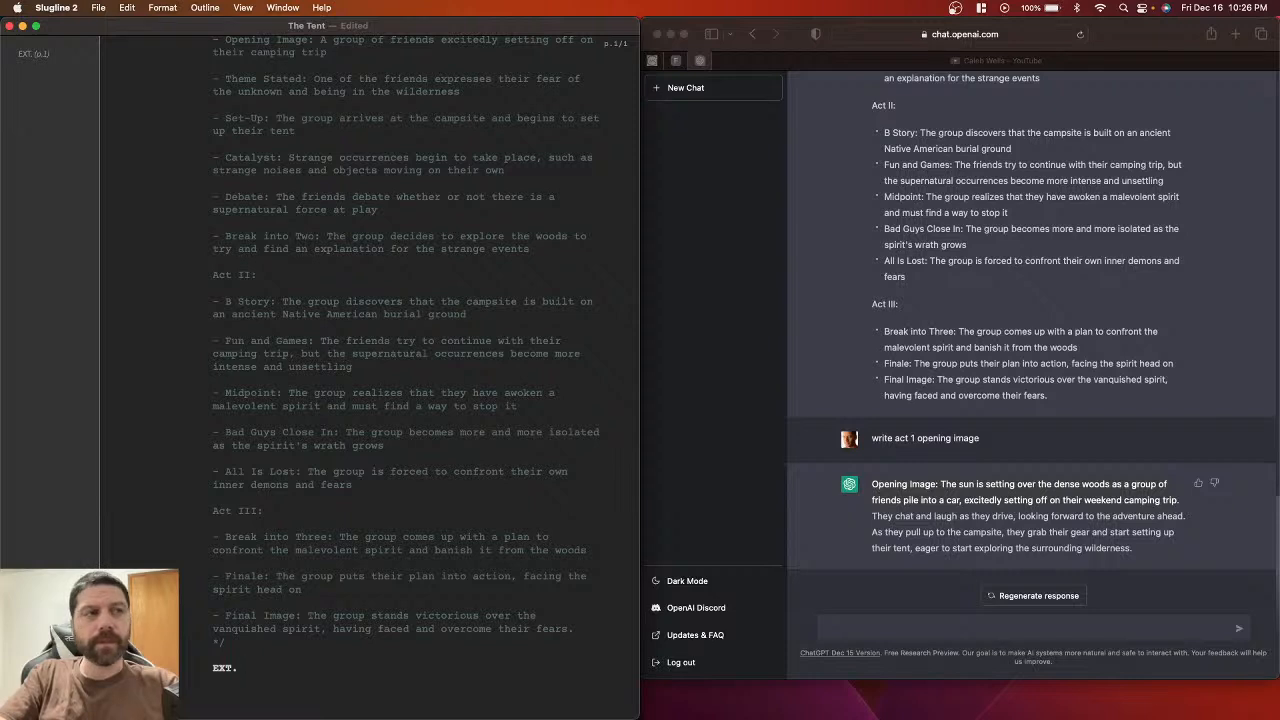
type("WOODS")
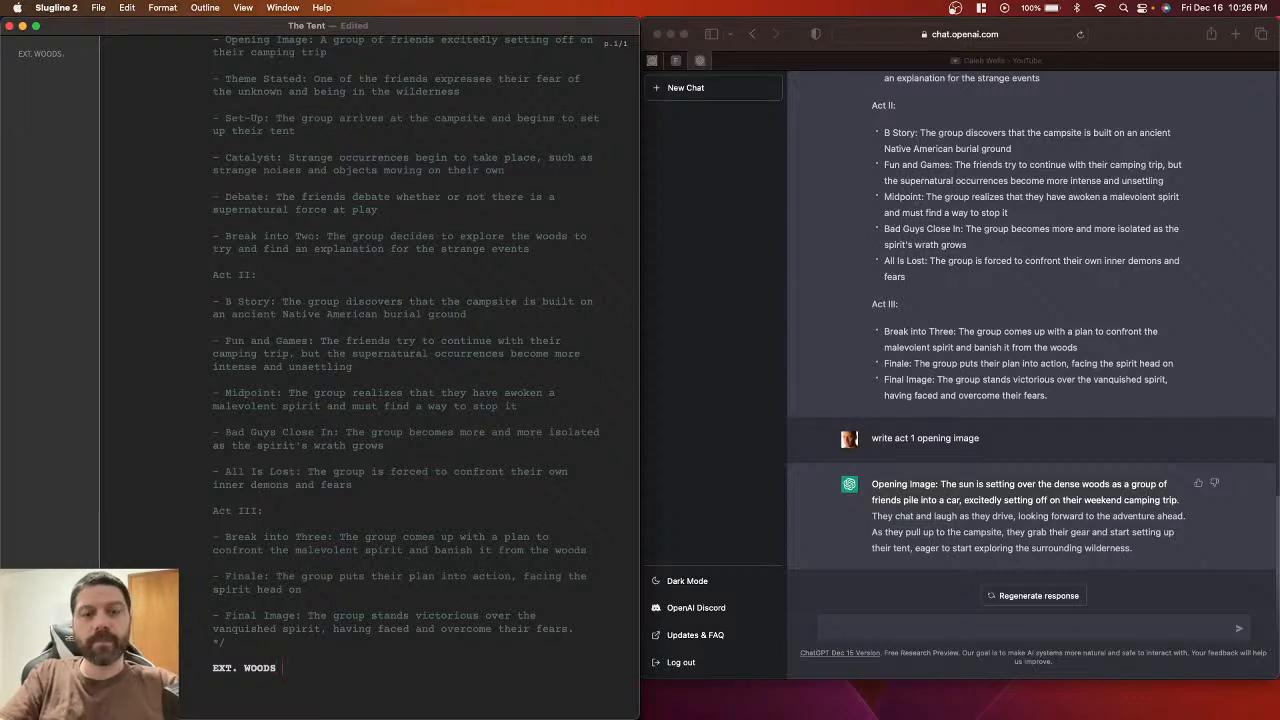
type("IN FORNT")
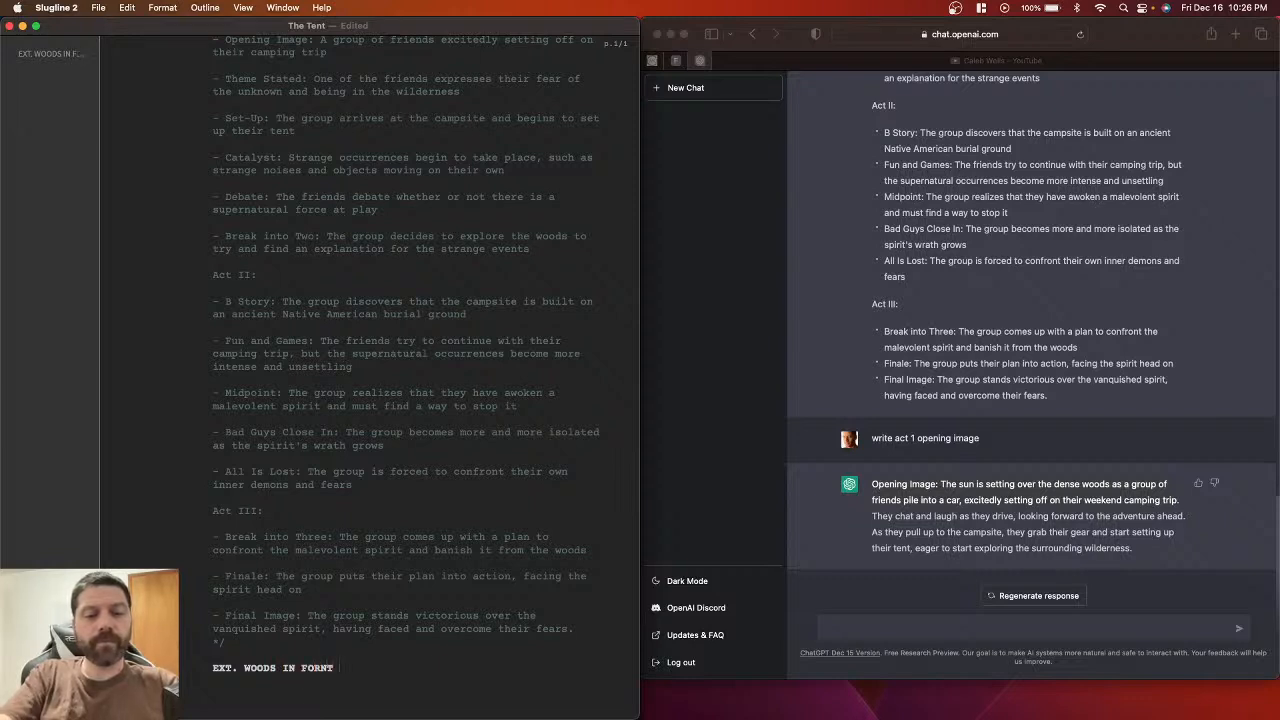
type(" FRIENDS -")
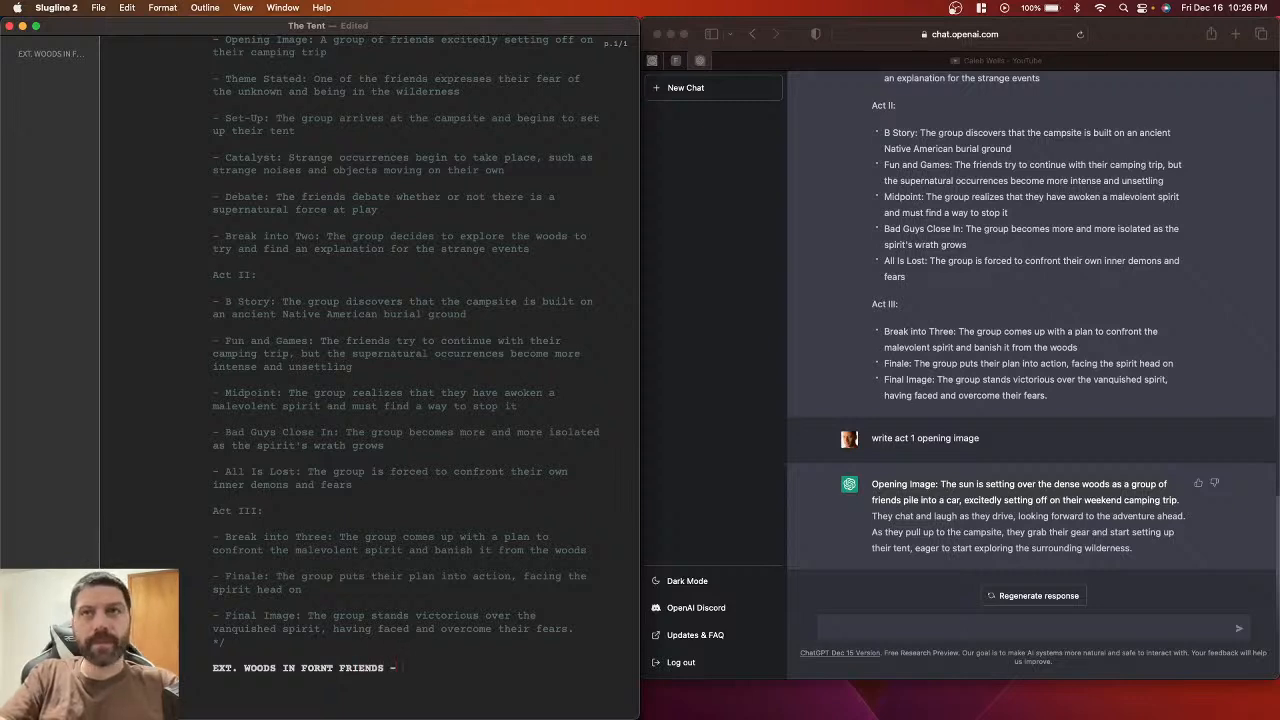
type("EVEENING")
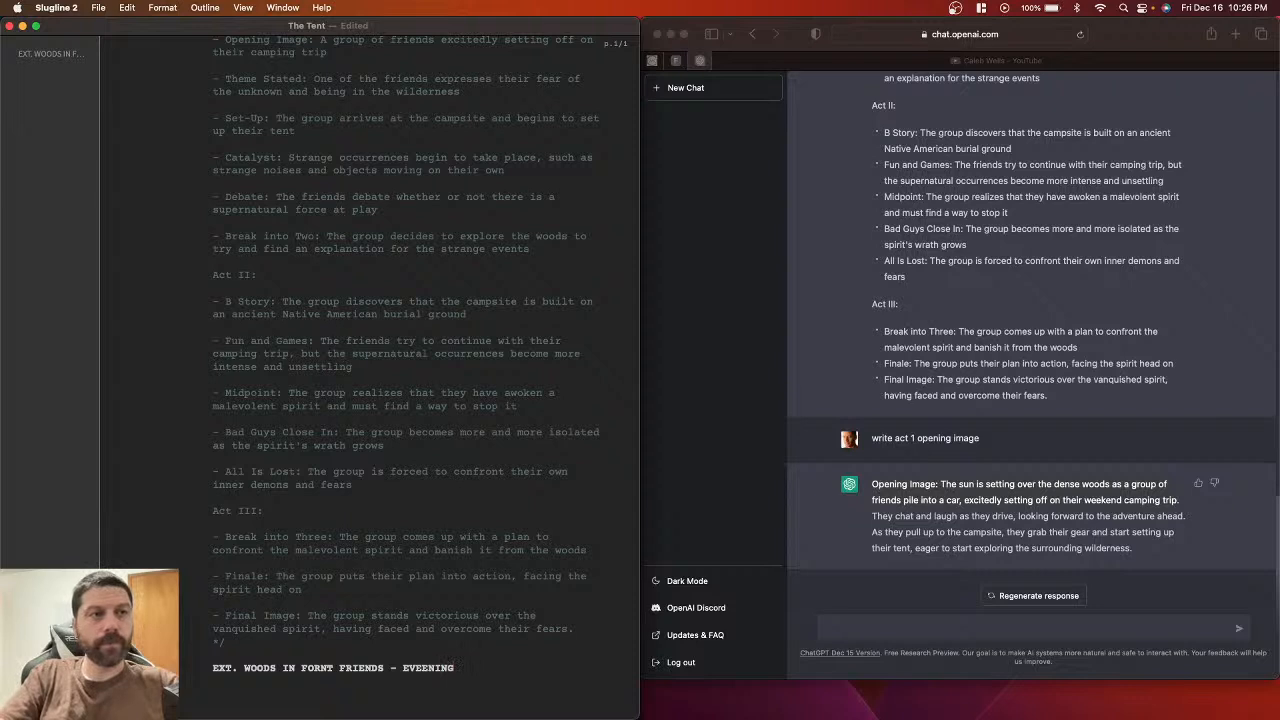
key("BackSpace")
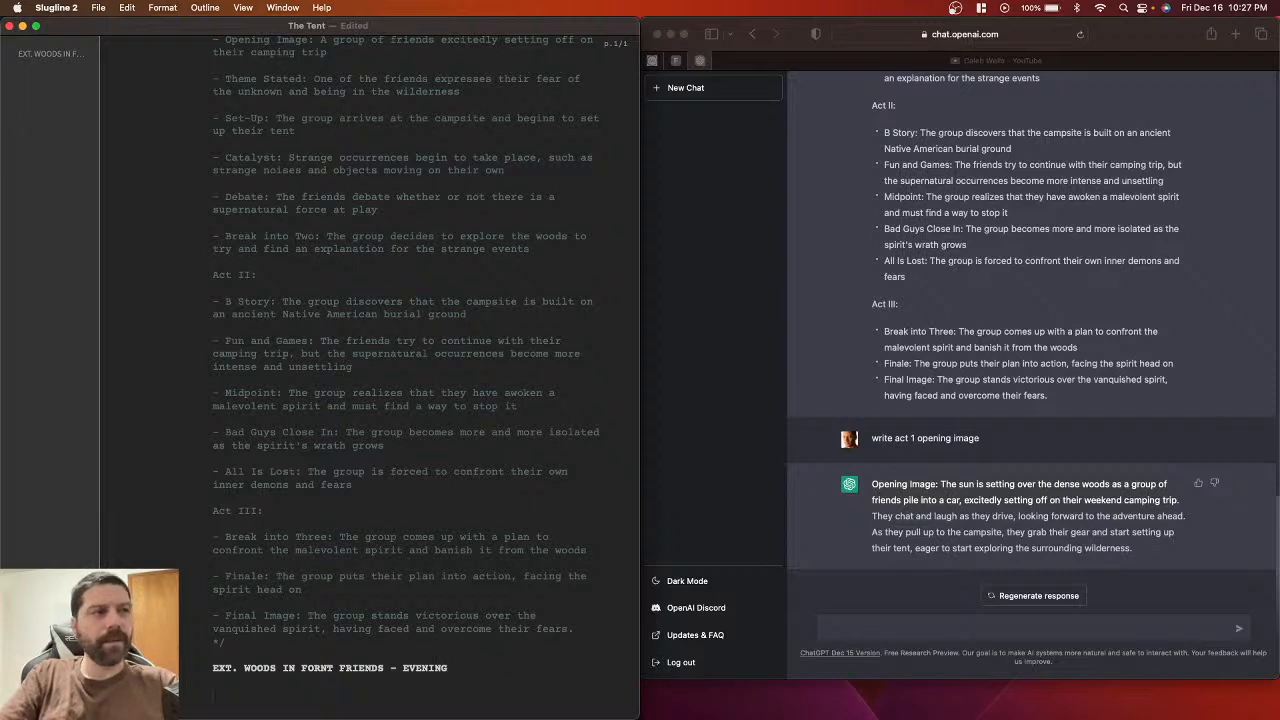
Step: Paste the opening-image sentence under the scene heading and start a new line
scroll(540, 626, "down", 1)
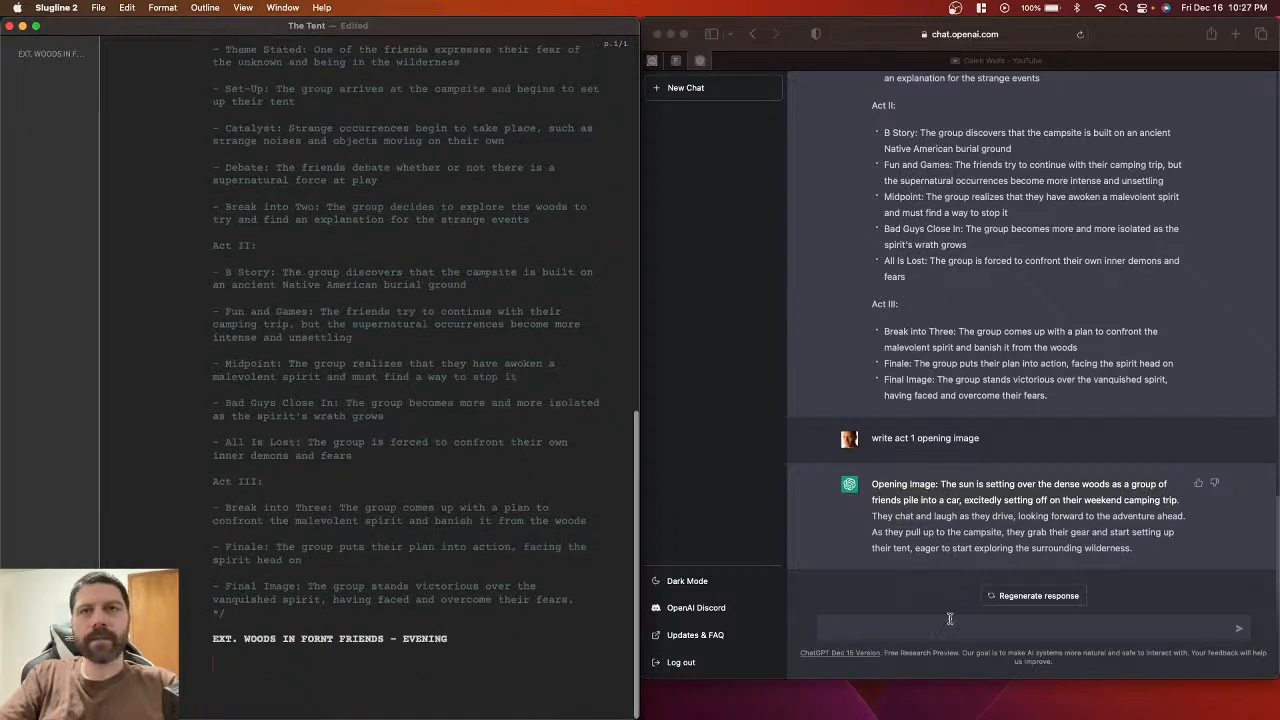
key("super+v")
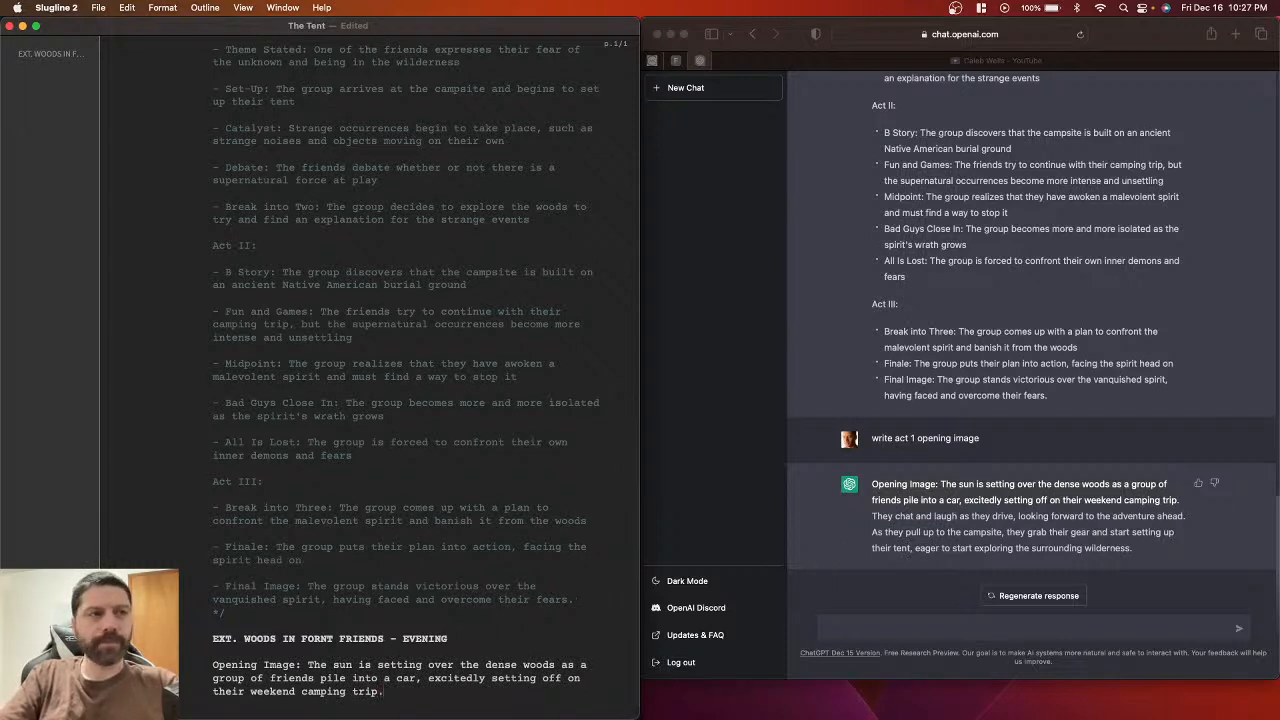
key("Return")
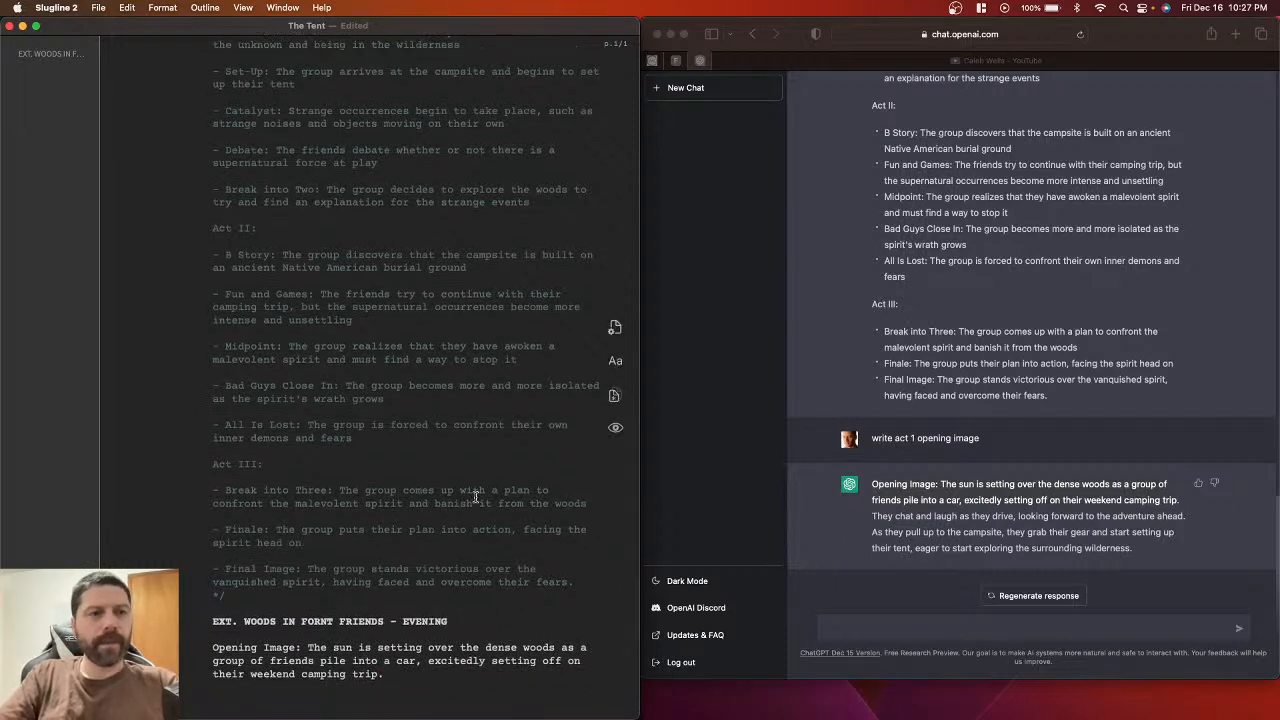
scroll(476, 497, "down", 1)
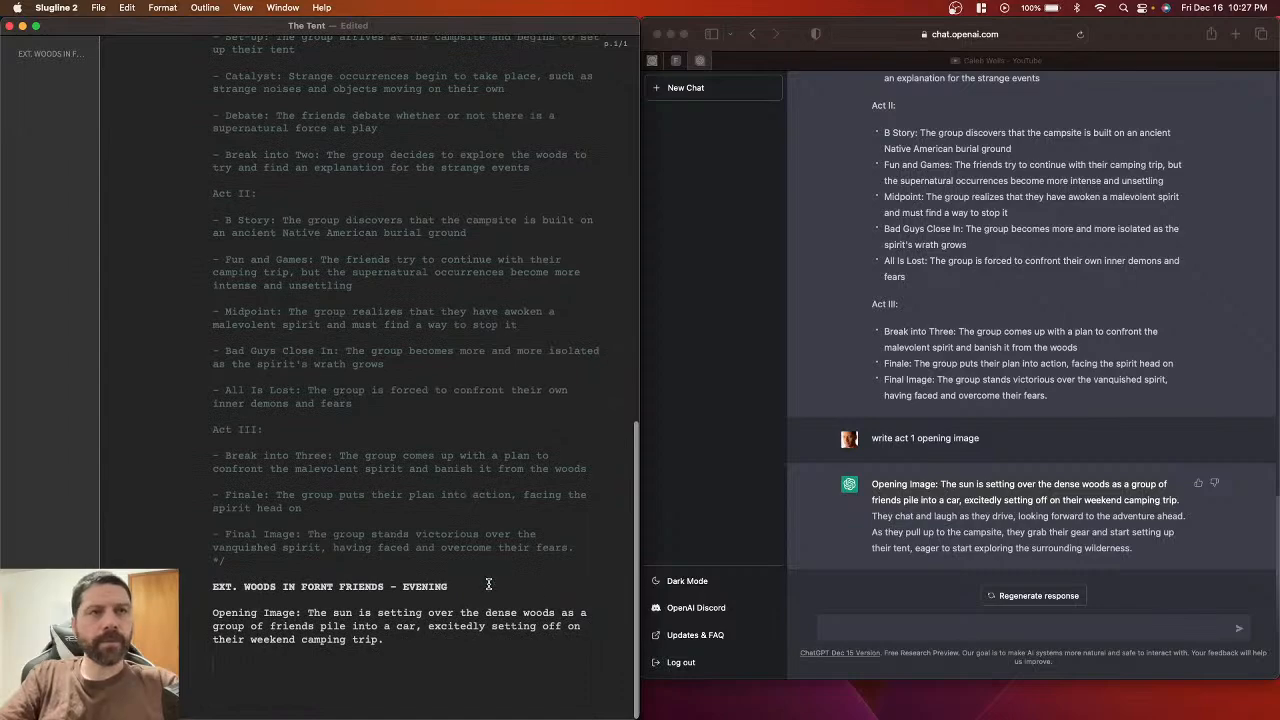
scroll(443, 473, "up", 5)
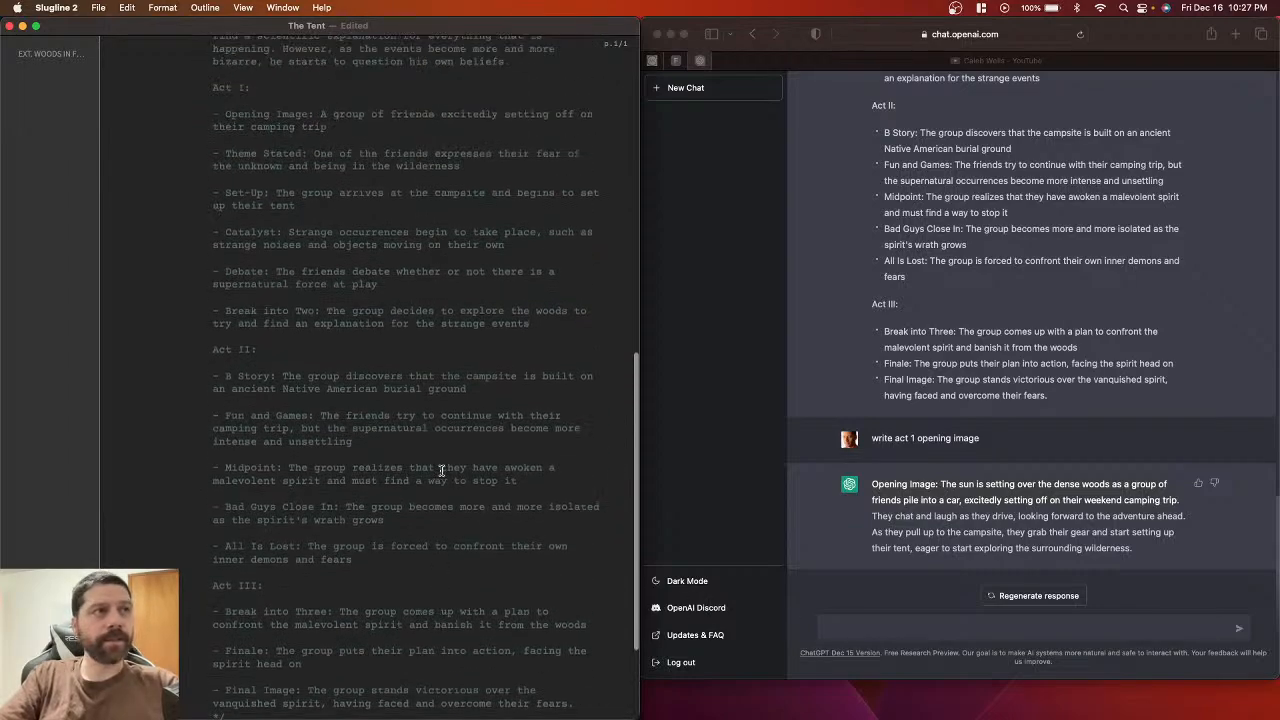
scroll(441, 470, "down", 2)
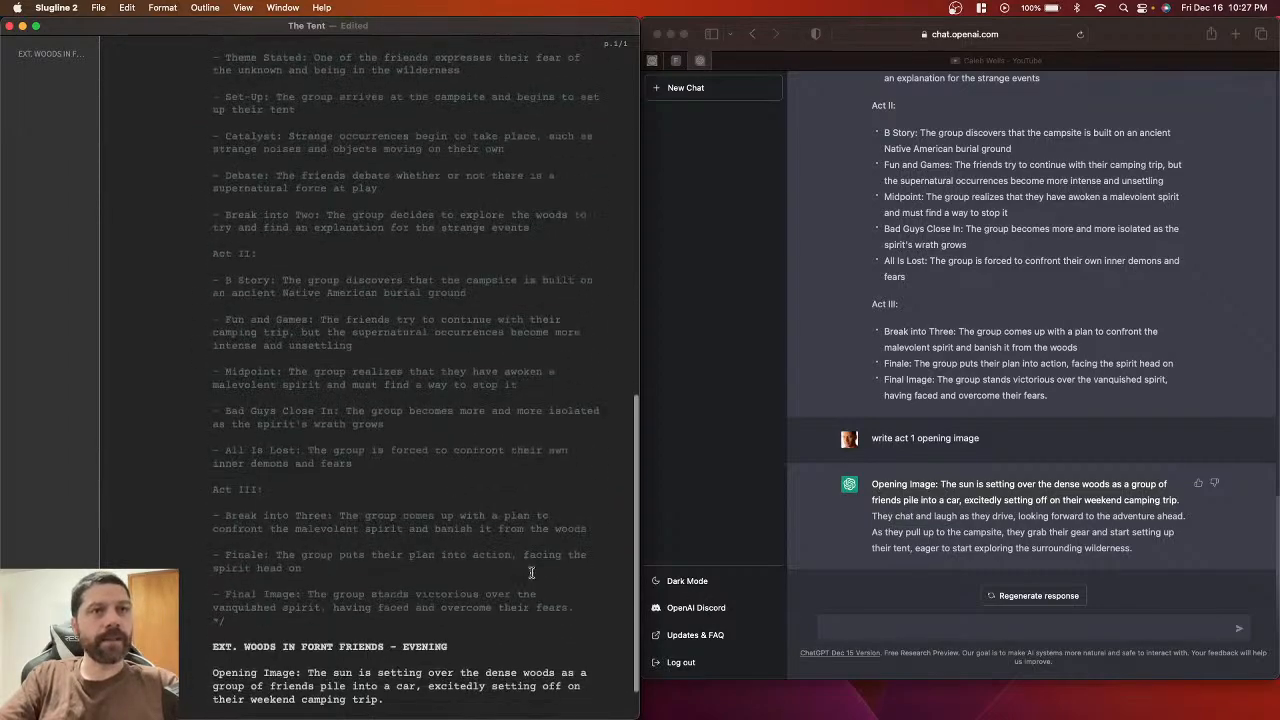
key("super+p")
scroll(472, 434, "up", 5)
scroll(472, 434, "up", 5)
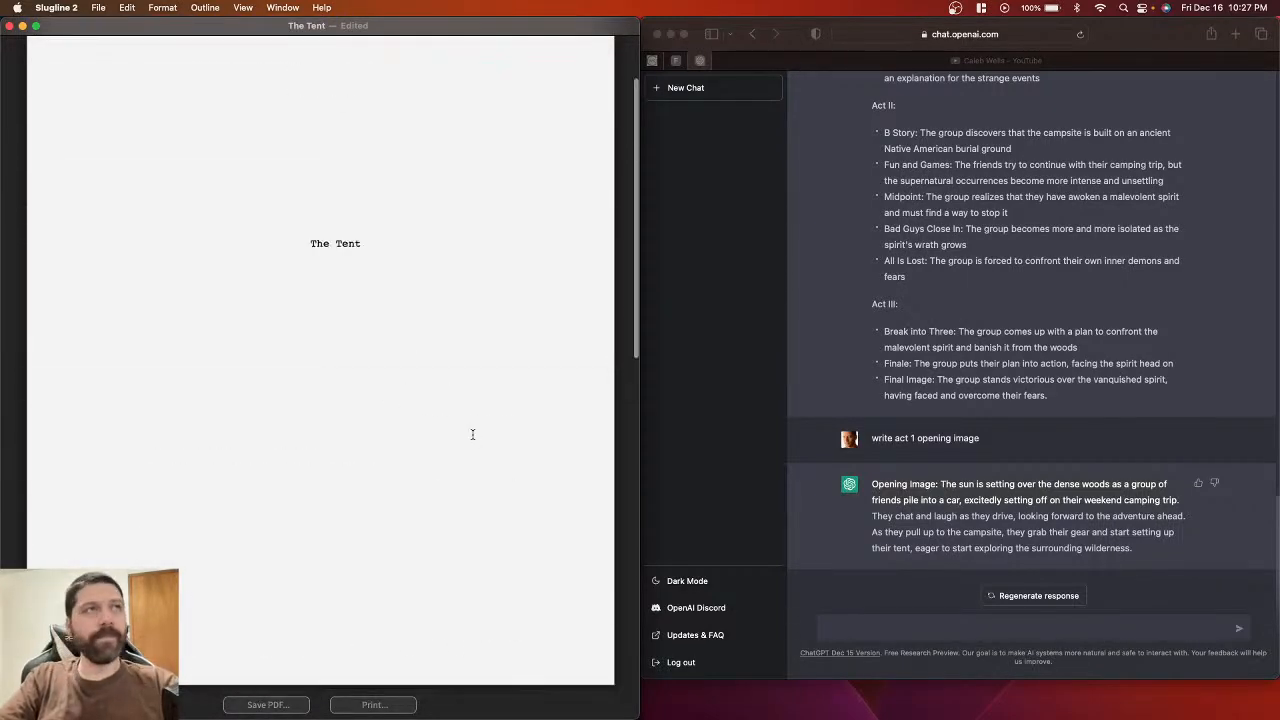
scroll(472, 434, "down", 5)
scroll(472, 434, "up", 2)
scroll(472, 438, "down", 4)
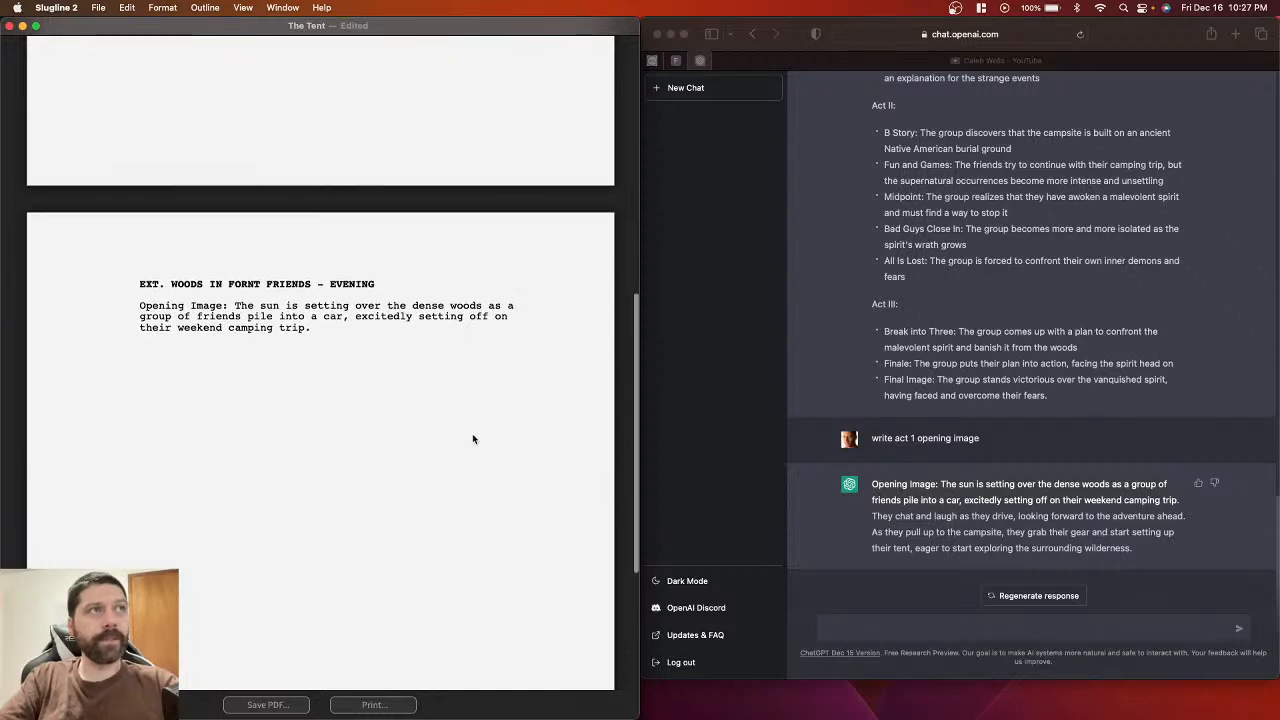
left_click(615, 362)
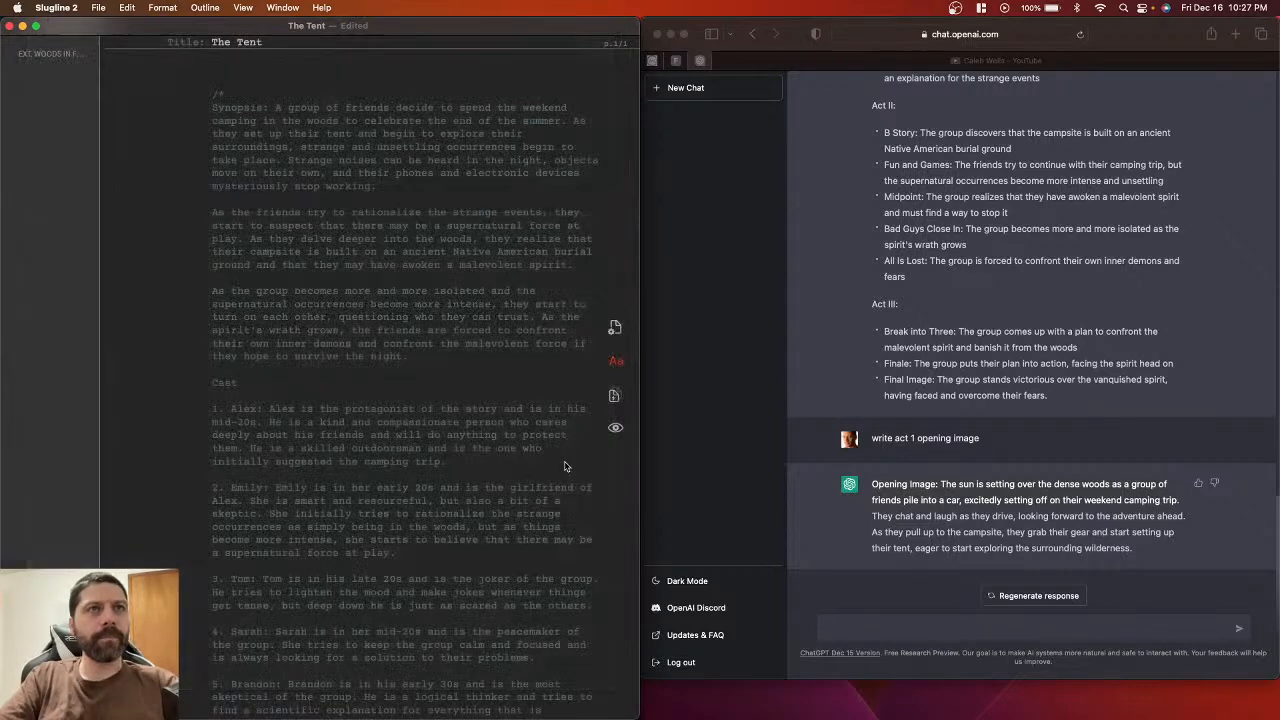
scroll(553, 484, "down", 8)
scroll(332, 628, "down", 5)
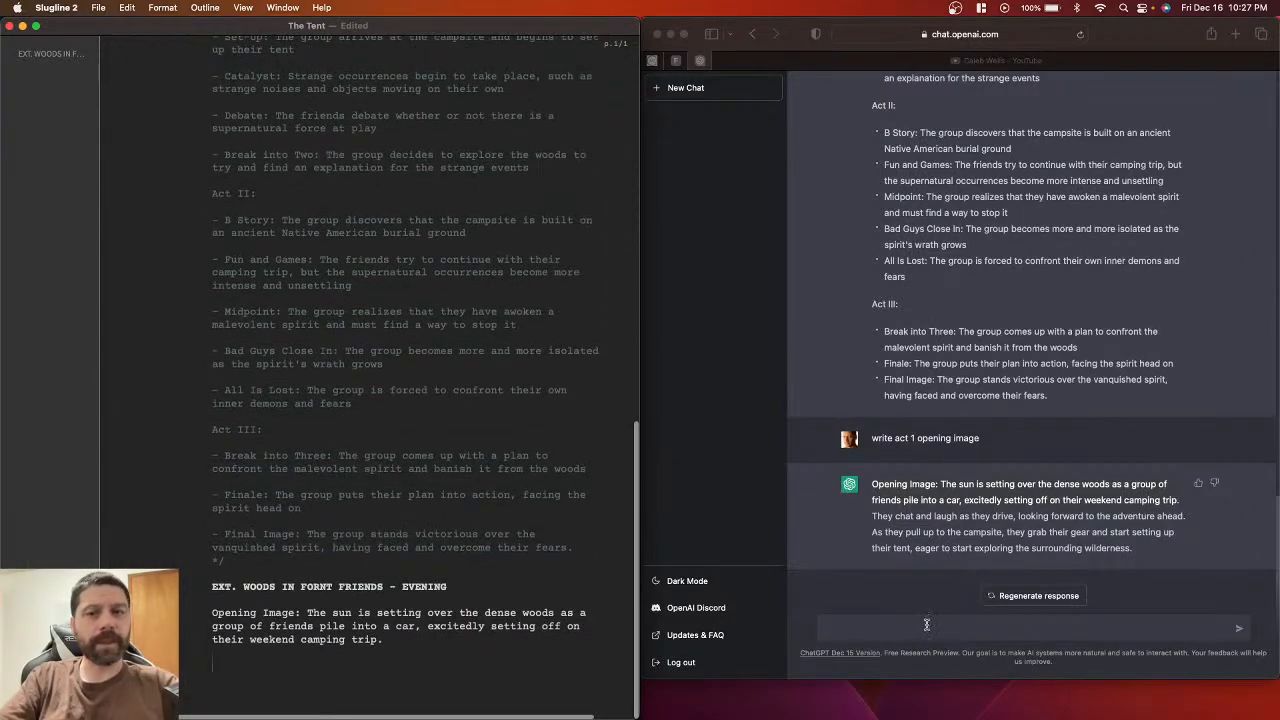
Step: Send ChatGPT 'write a detailed scene as they chat and laugh as they drive'
left_click(873, 517)
left_click(873, 517)
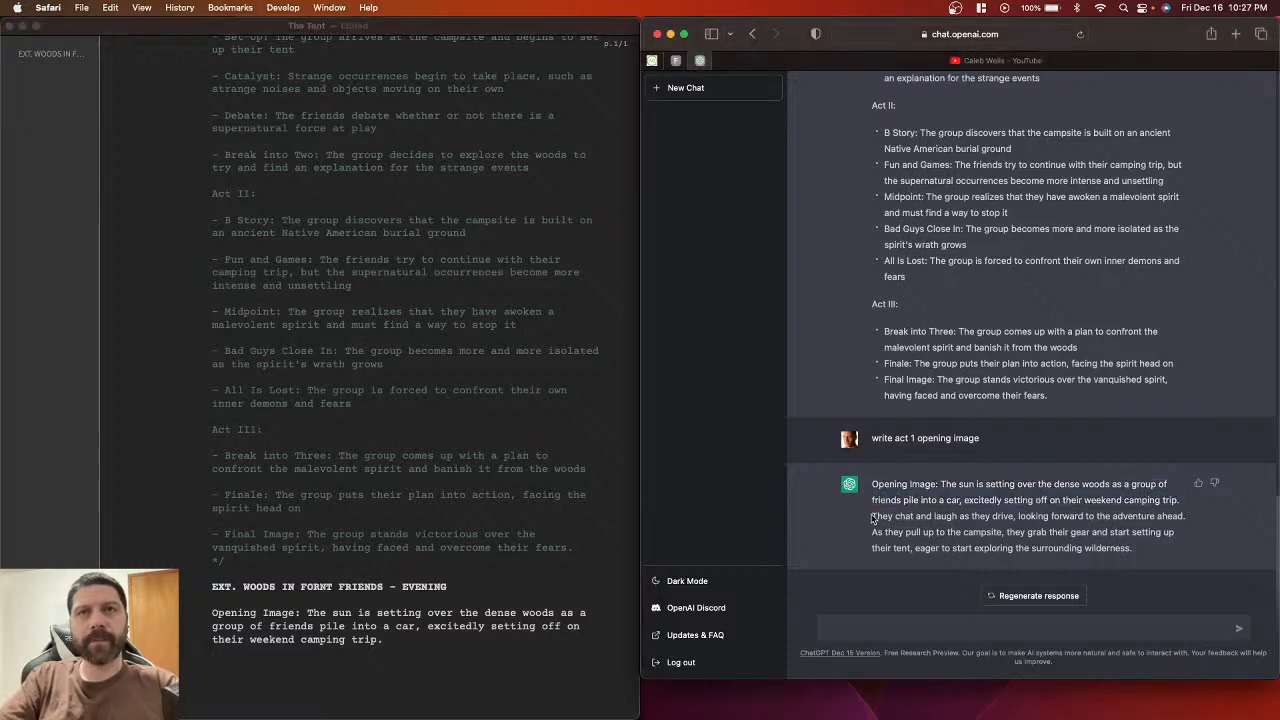
left_click_drag(873, 517, 1014, 514)
key("super+c")
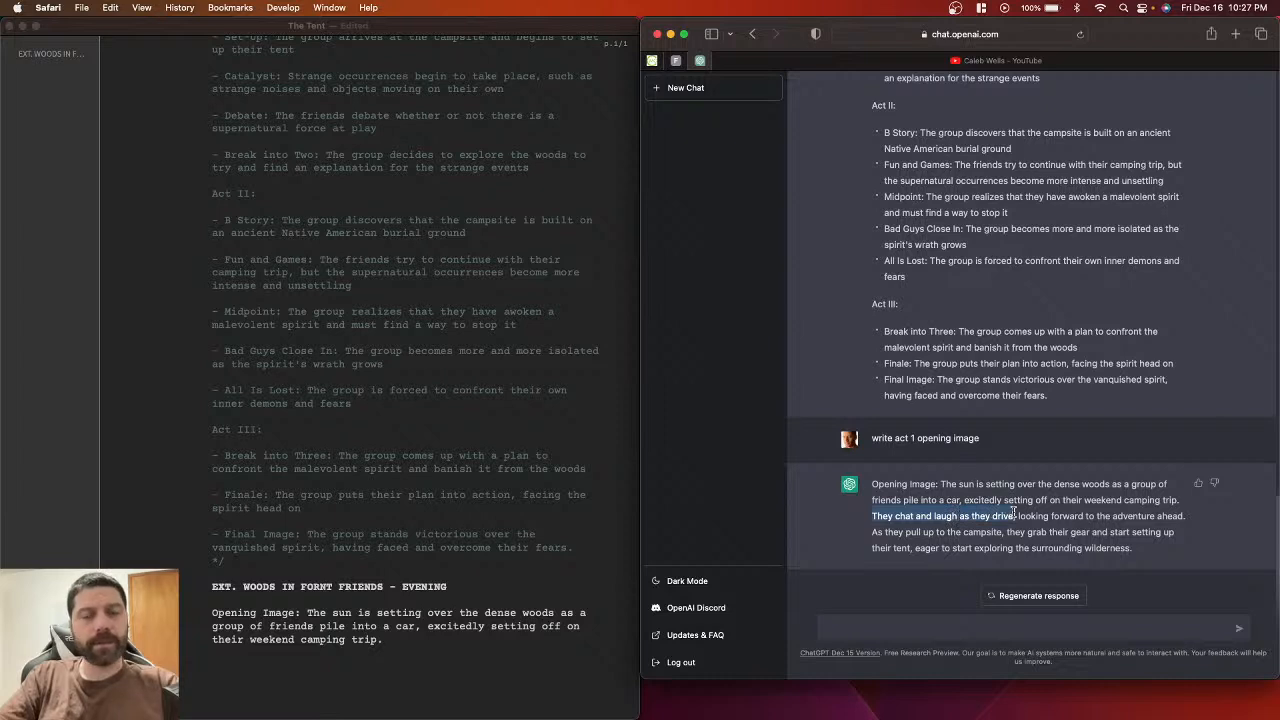
left_click(849, 631)
type("write a de")
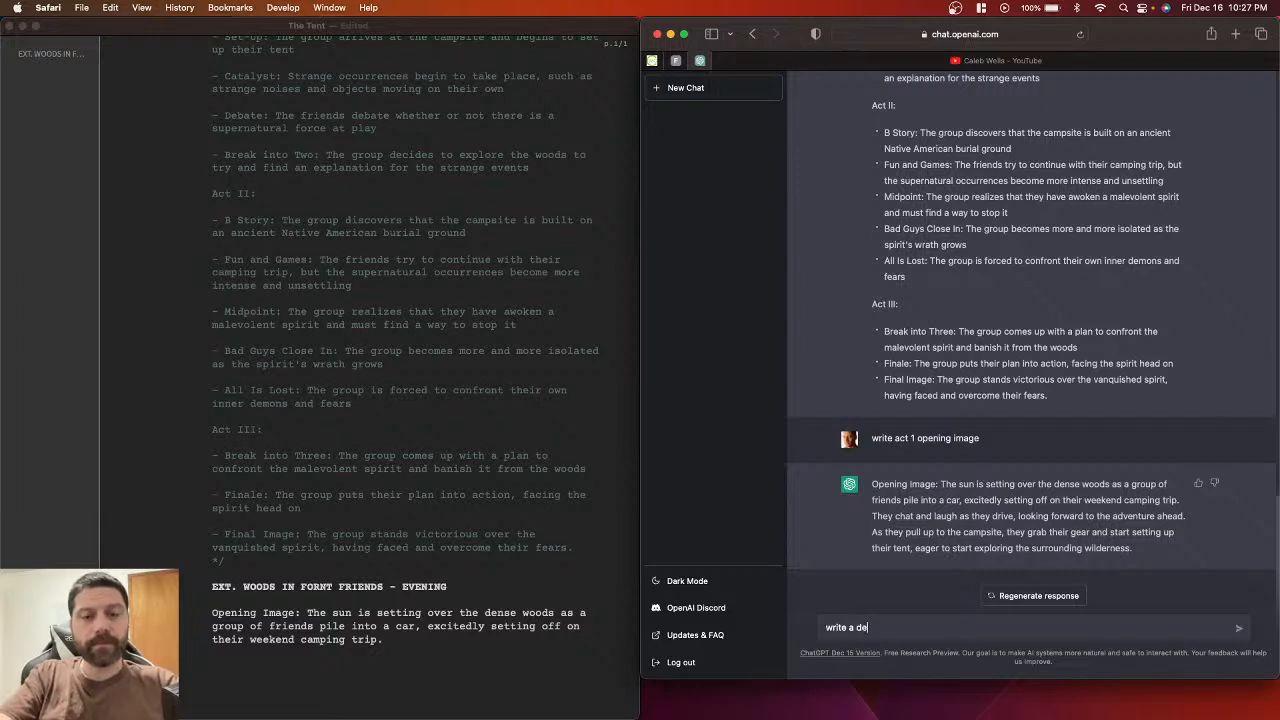
type("tail")
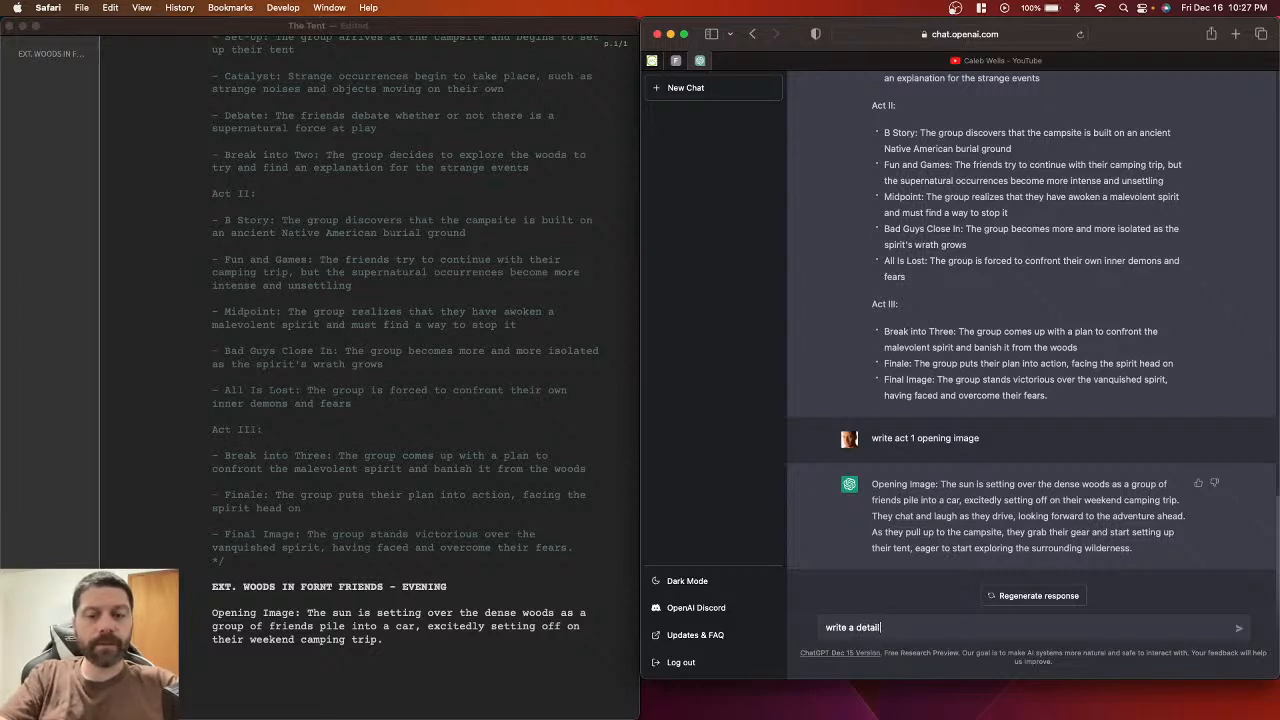
type("ed scen")
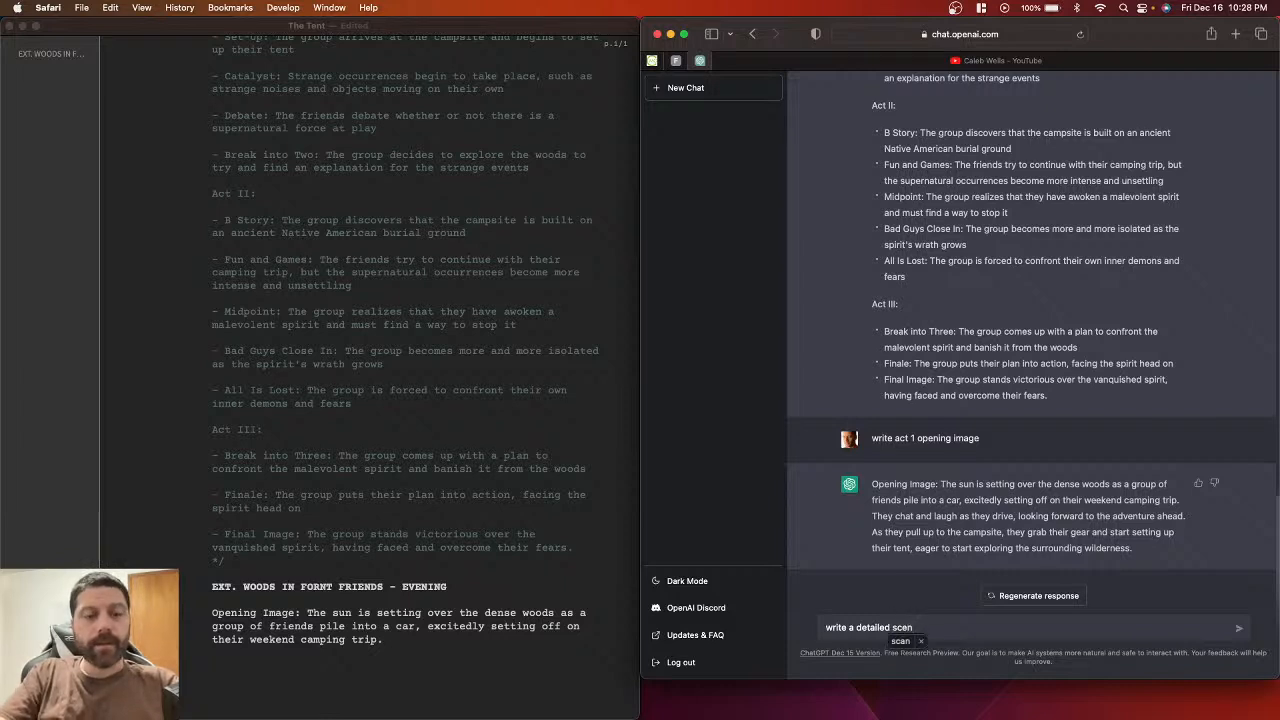
type("e as")
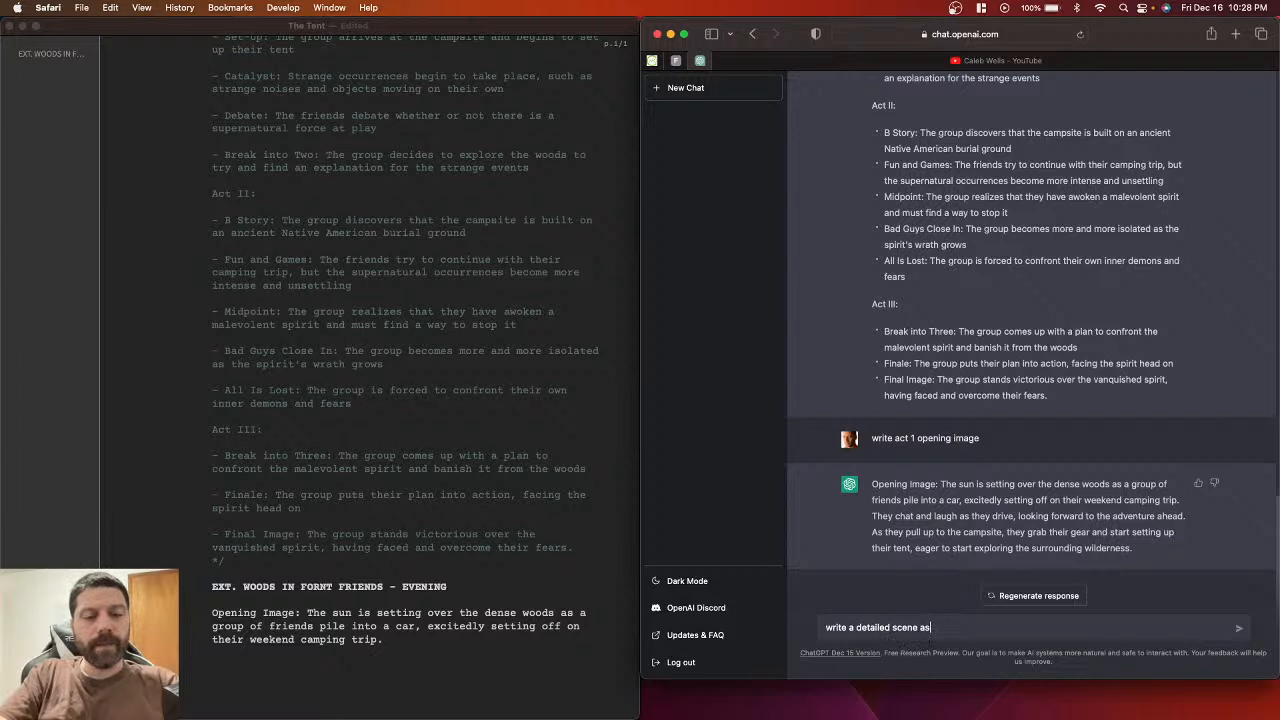
type(" they")
key("super+v")
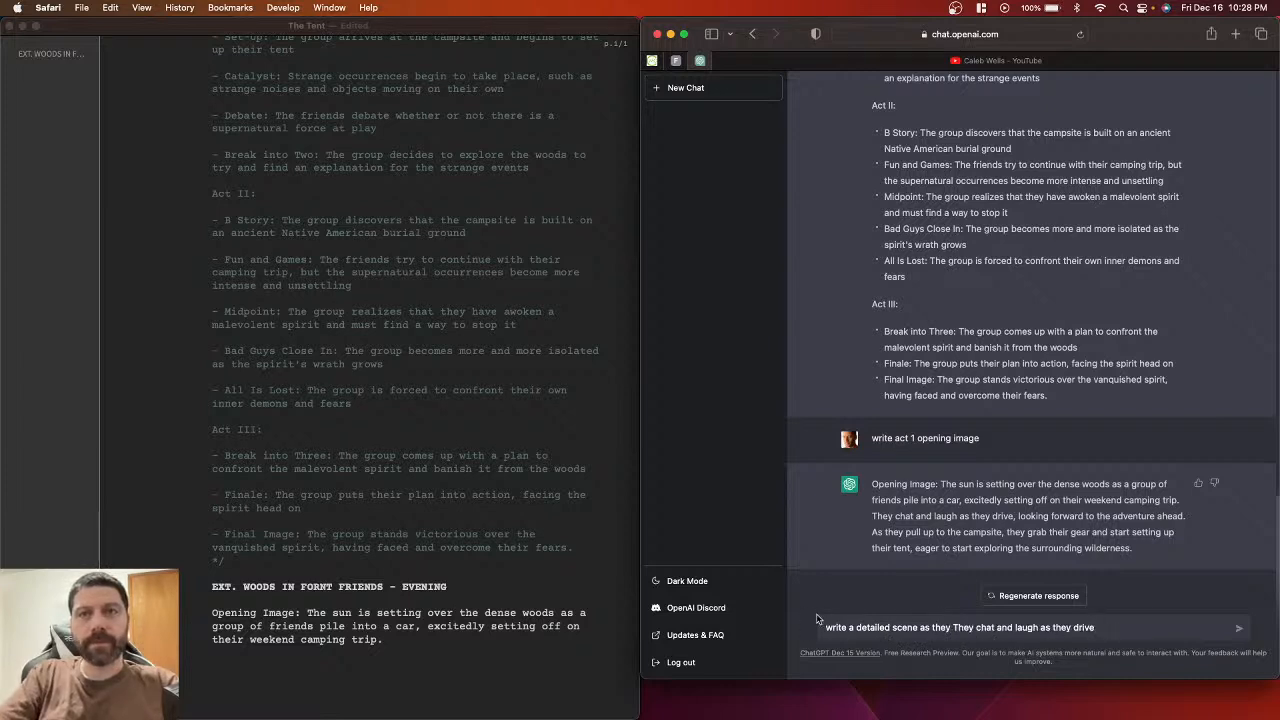
double_click(962, 627)
key("BackSpace")
key("Return")
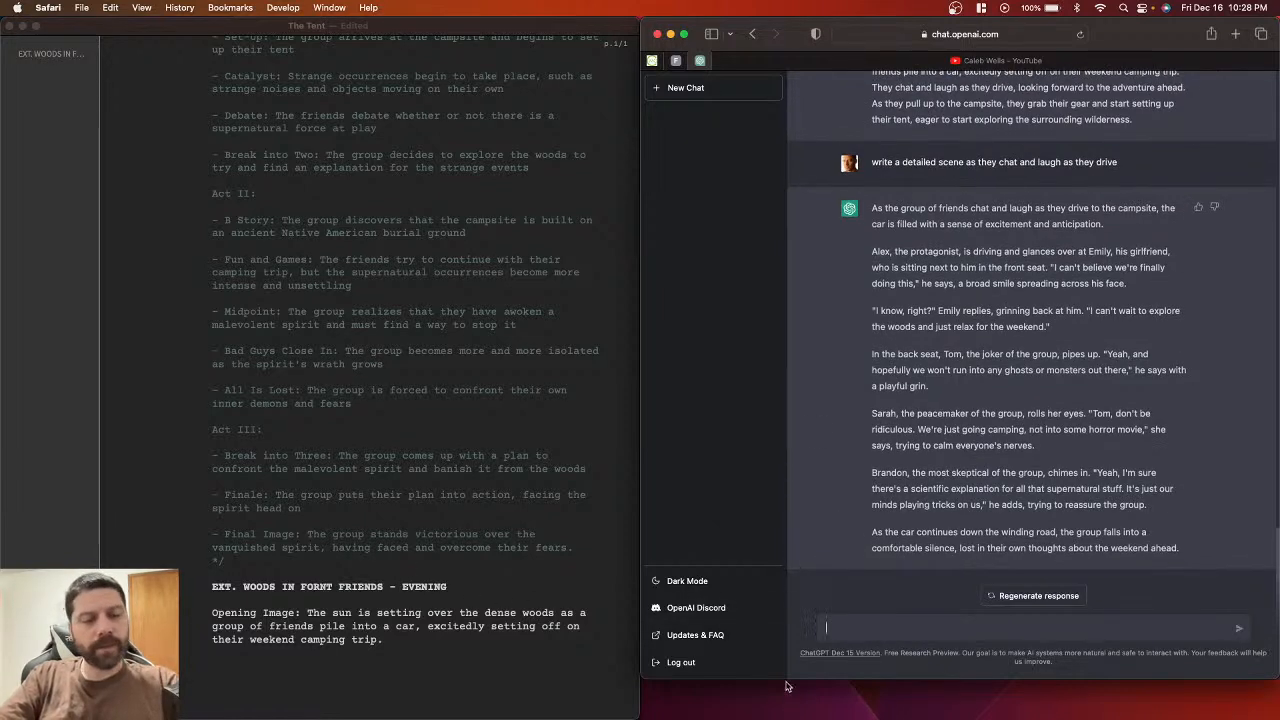
Step: Send 'Rewrite this in a screenplay formmat' to get the car scene as a script
type("Rewrite")
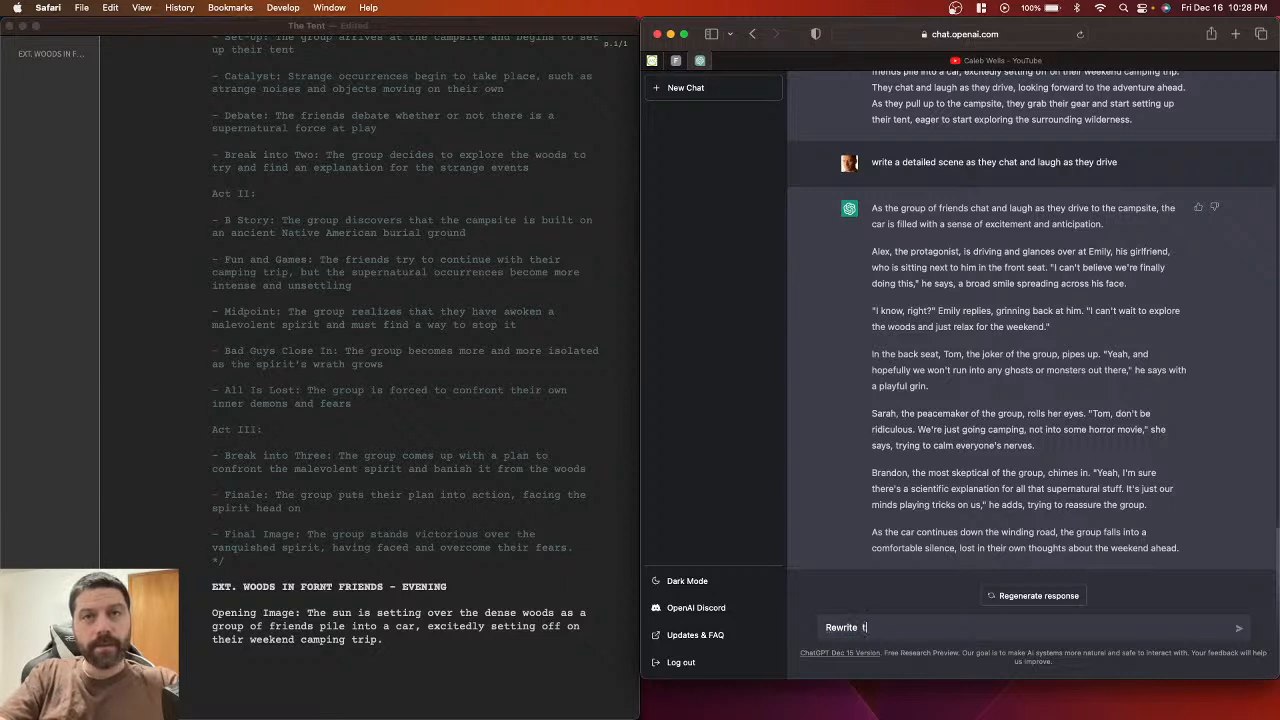
type("this in a screen")
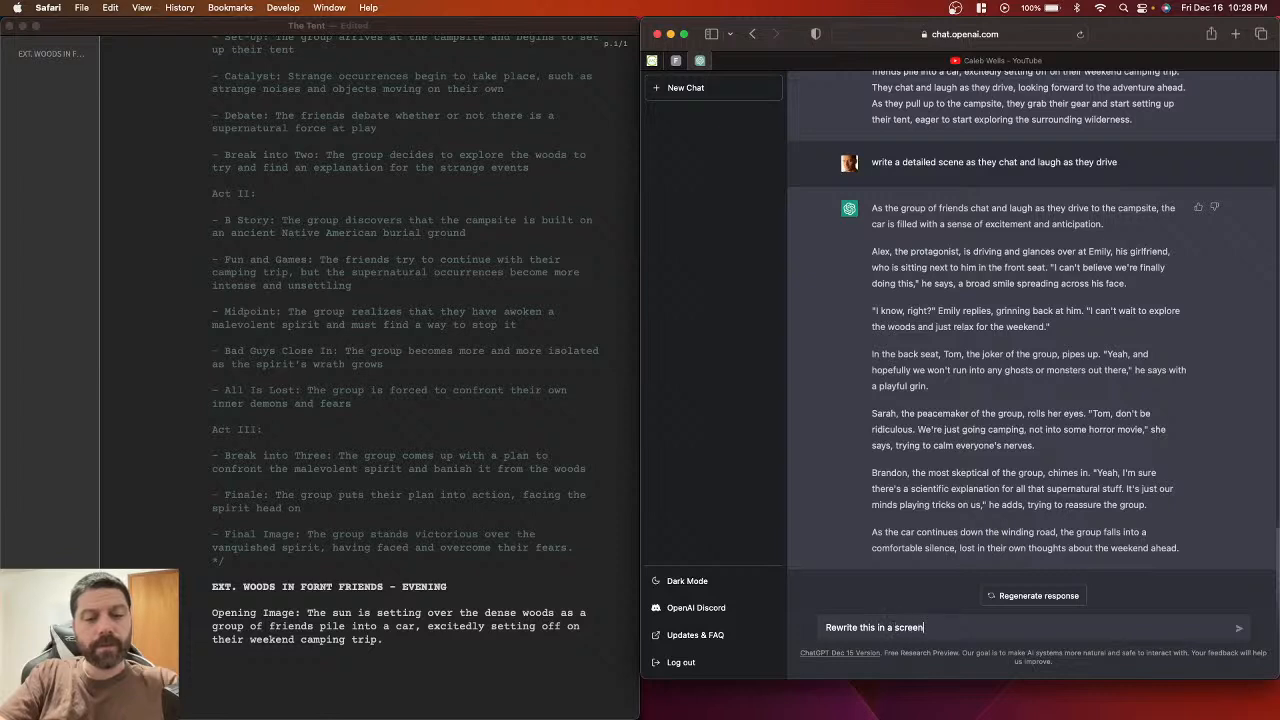
type("play")
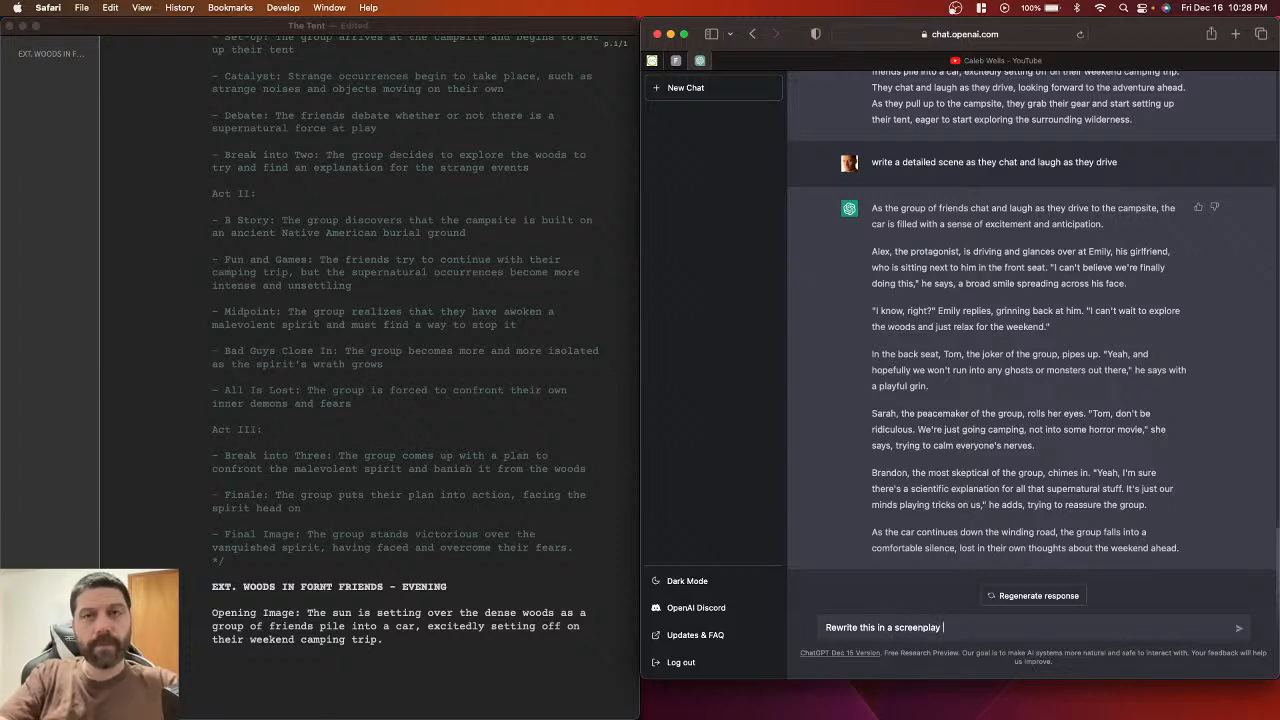
type(" formmat")
key("Return")
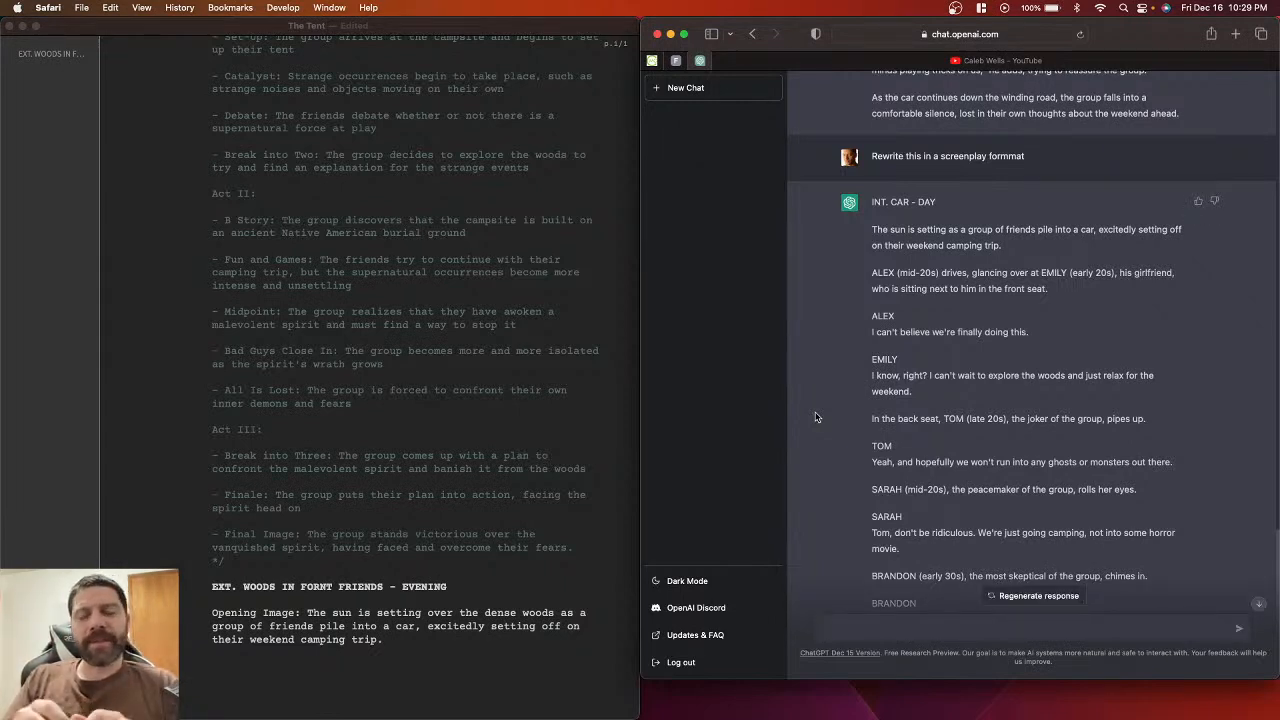
Step: Copy 'INT. CAR - DAY' from the reply and paste it below the opening paragraph
scroll(815, 417, "down", 3)
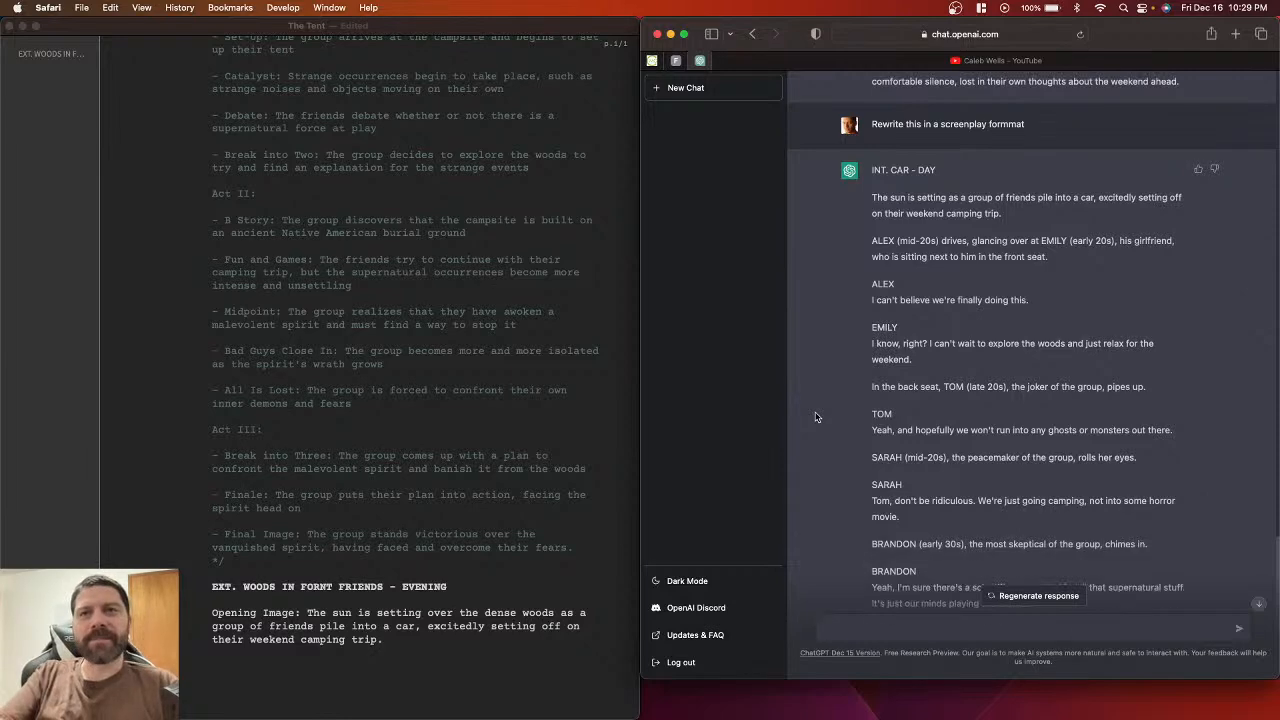
scroll(856, 302, "up", 3)
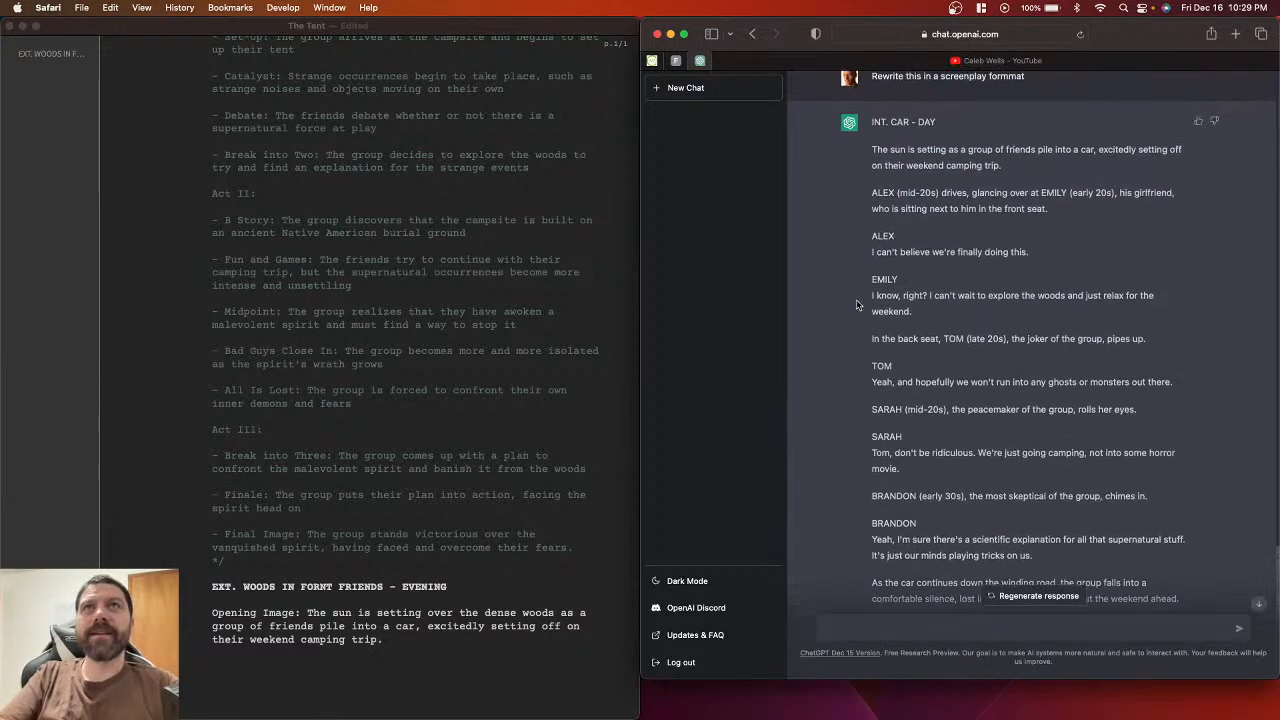
scroll(856, 302, "down", 3)
scroll(857, 303, "up", 2)
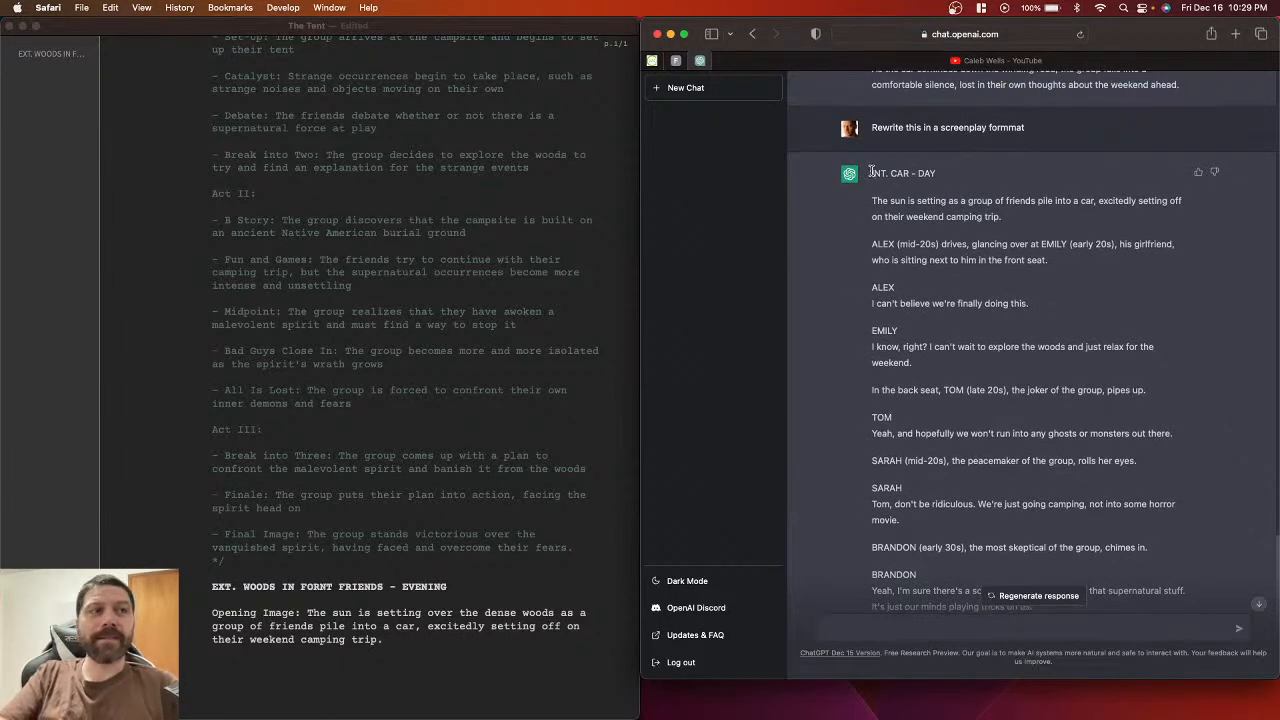
left_click_drag(870, 173, 937, 174)
key("super+c")
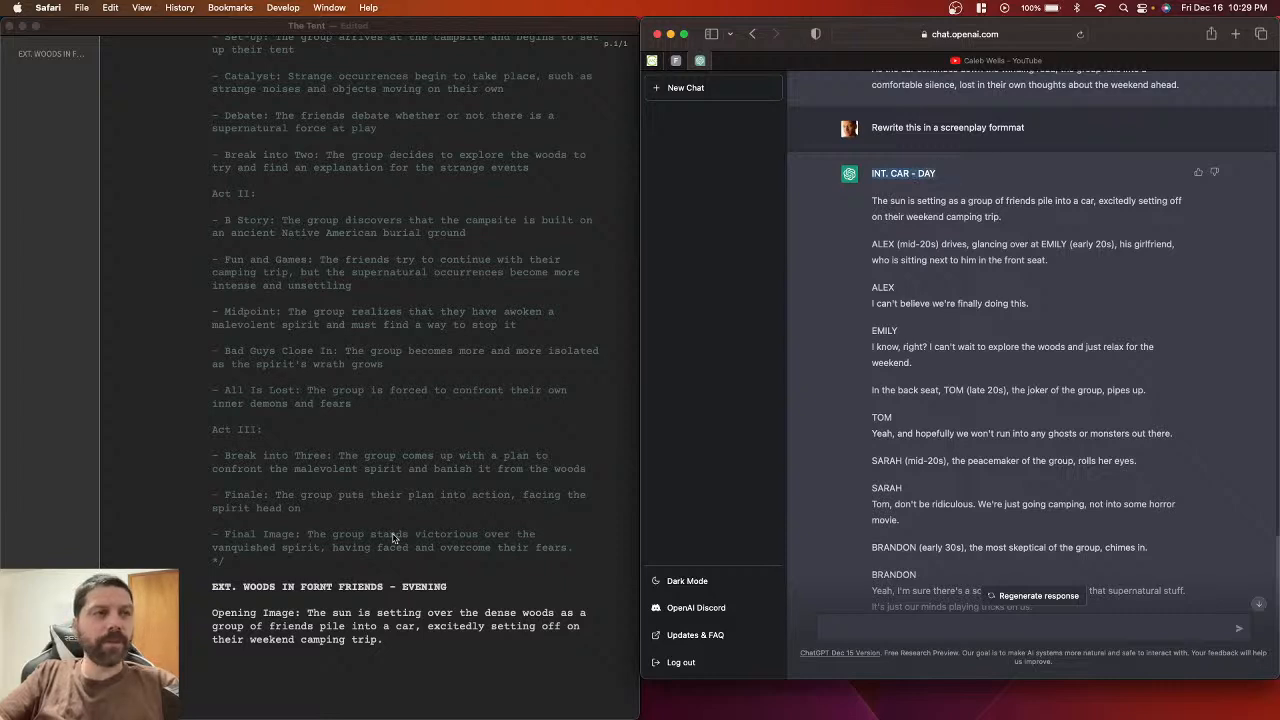
left_click(403, 651)
key("BackSpace")
key("BackSpace")
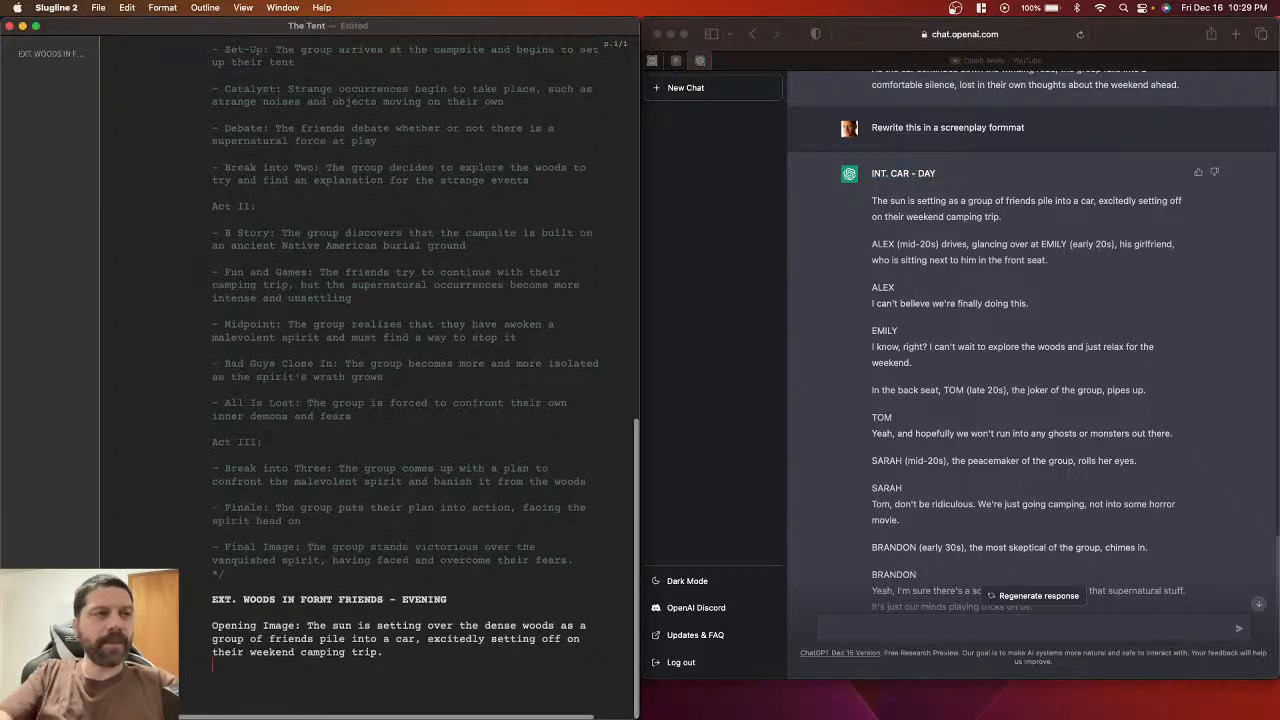
key("Return")
key("super+v")
key("Return")
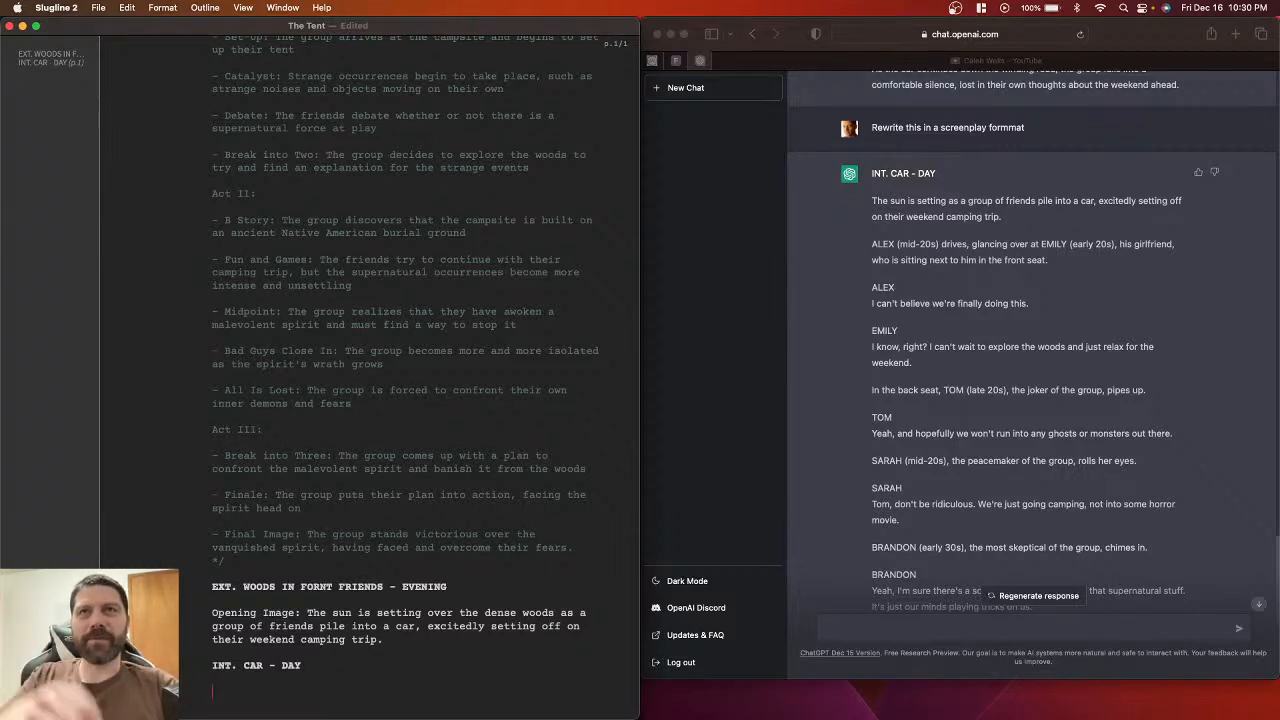
Step: Select the reply's first action paragraph of the car scene for the script
left_click(865, 205)
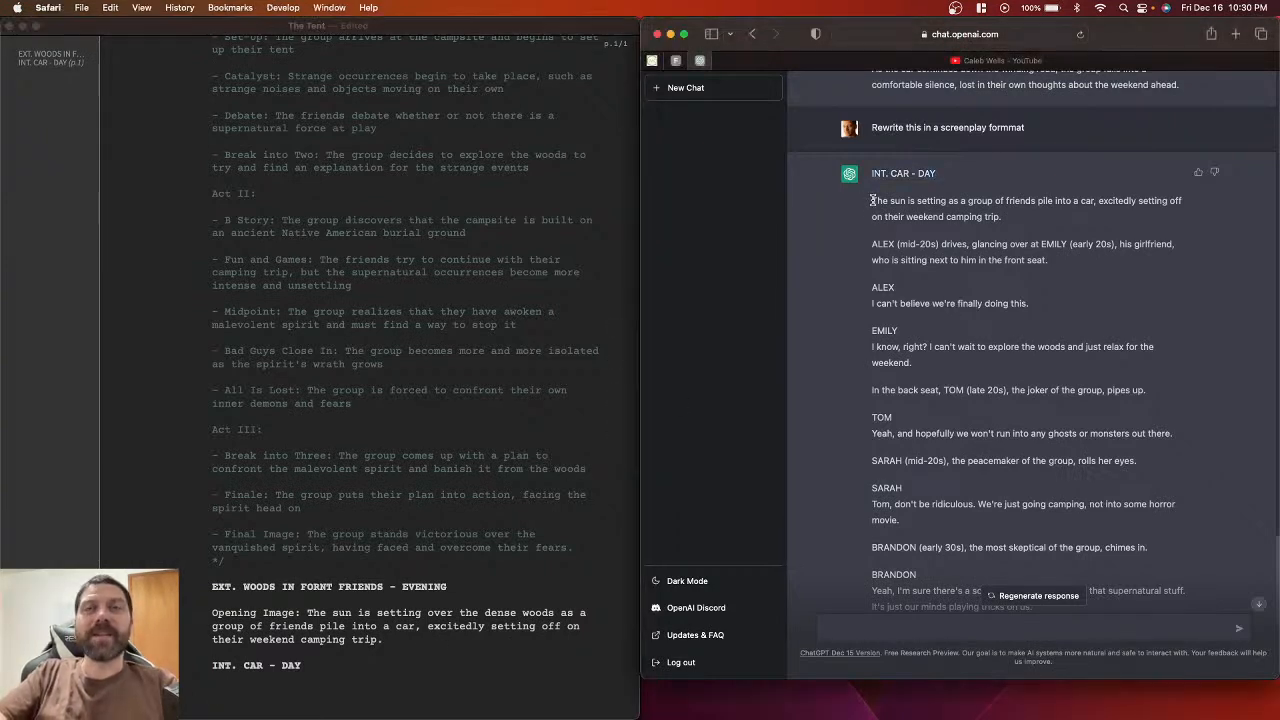
left_click_drag(872, 200, 1029, 209)
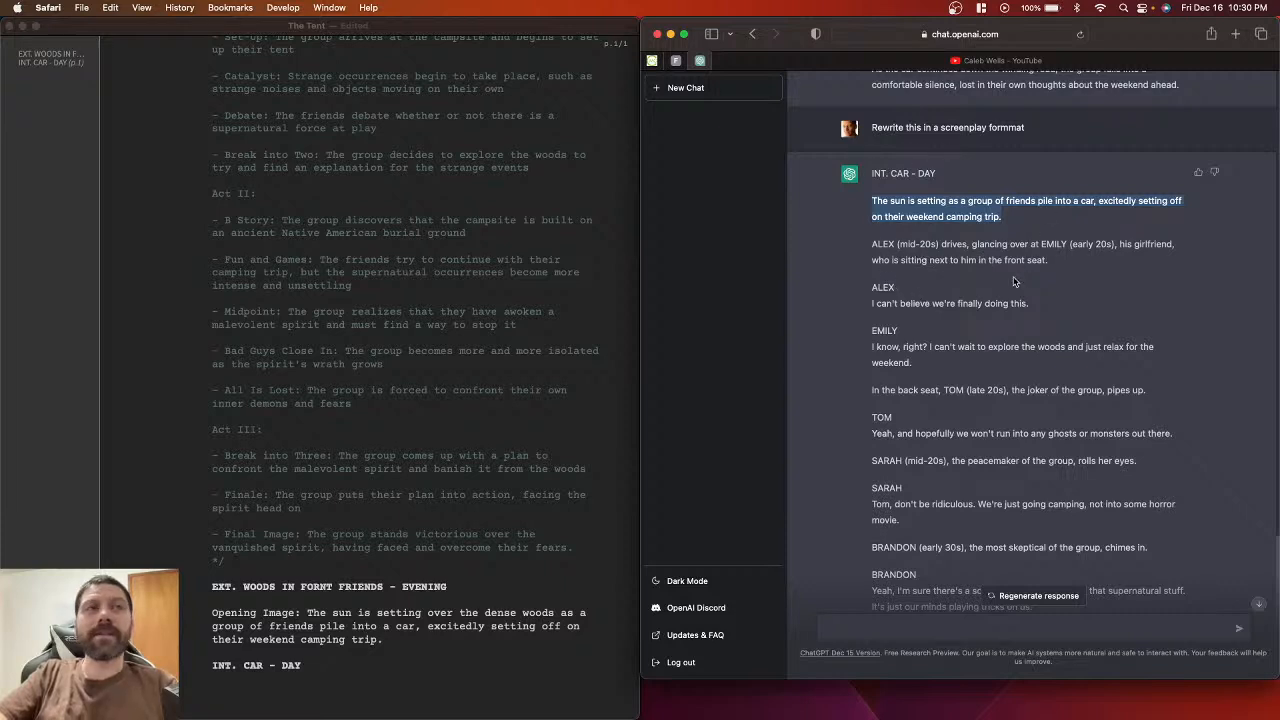
left_click(397, 630)
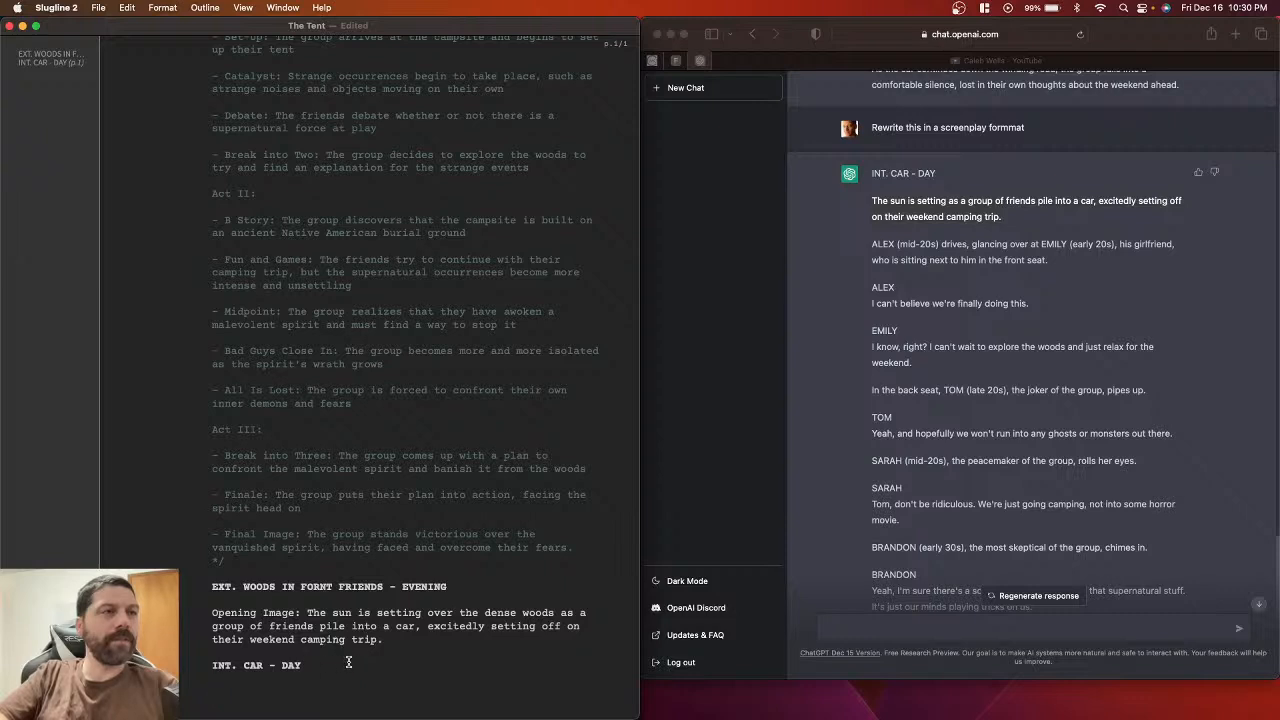
Step: Replace the EXT. WOODS heading and Opening Image paragraph with ChatGPT's two opening sunset action paragraphs
left_click_drag(336, 665, 207, 583)
key("BackSpace")
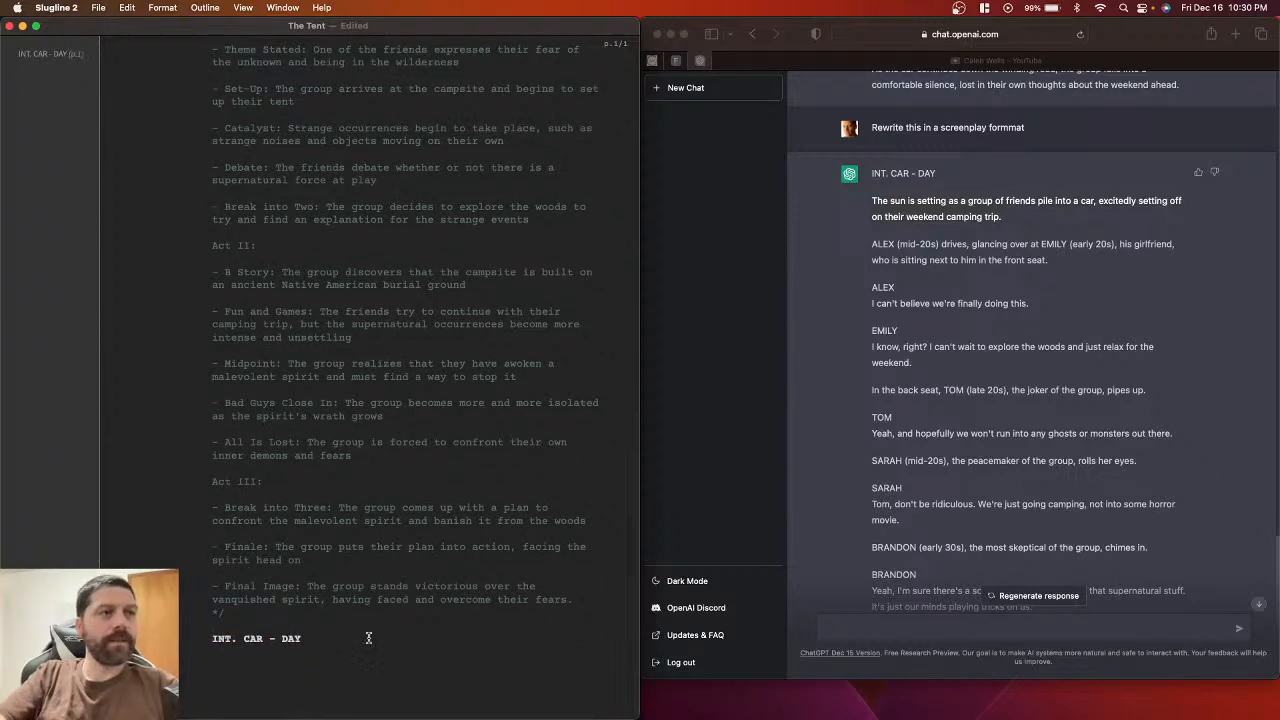
triple_click(873, 217)
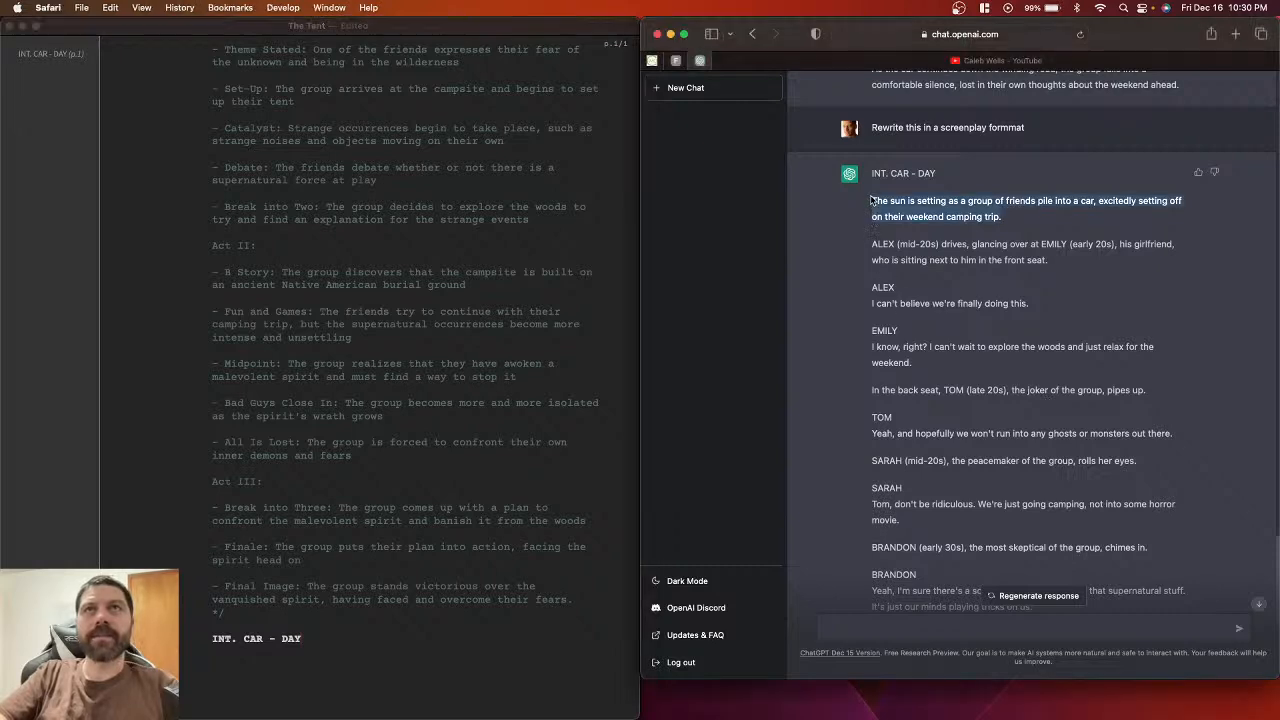
left_click(872, 200)
left_click_drag(872, 200, 1063, 264)
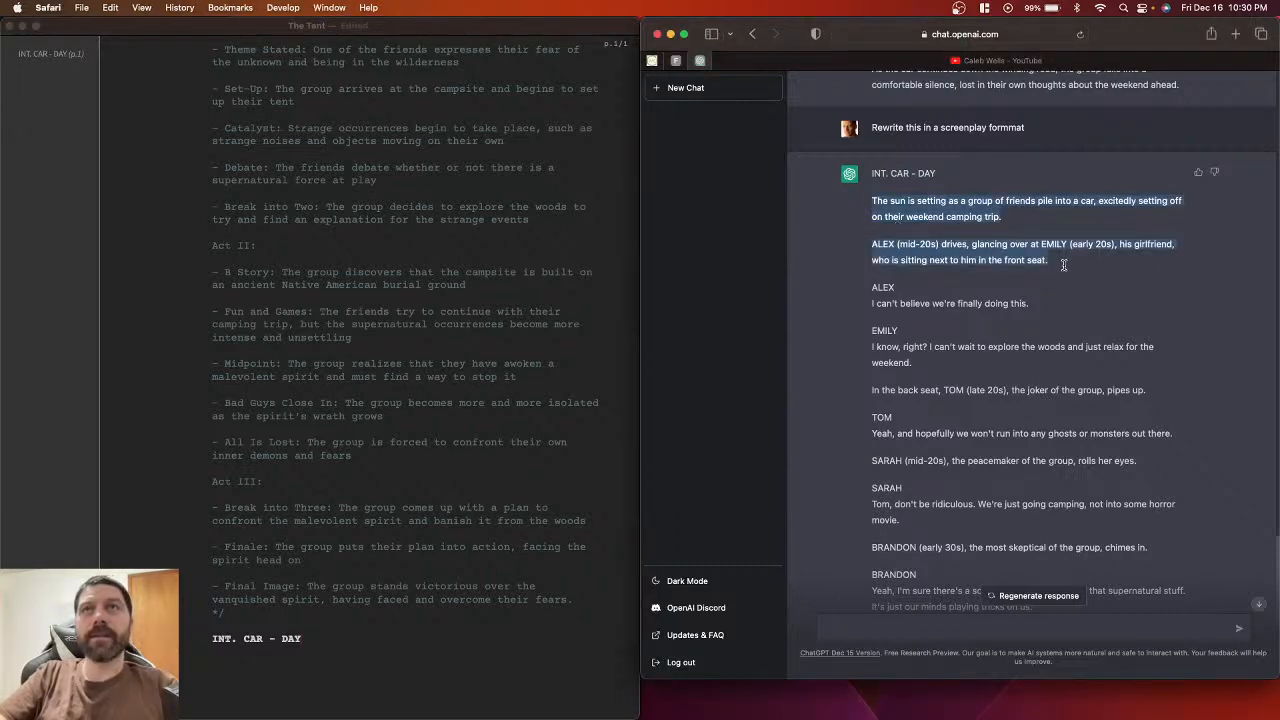
left_click(314, 660)
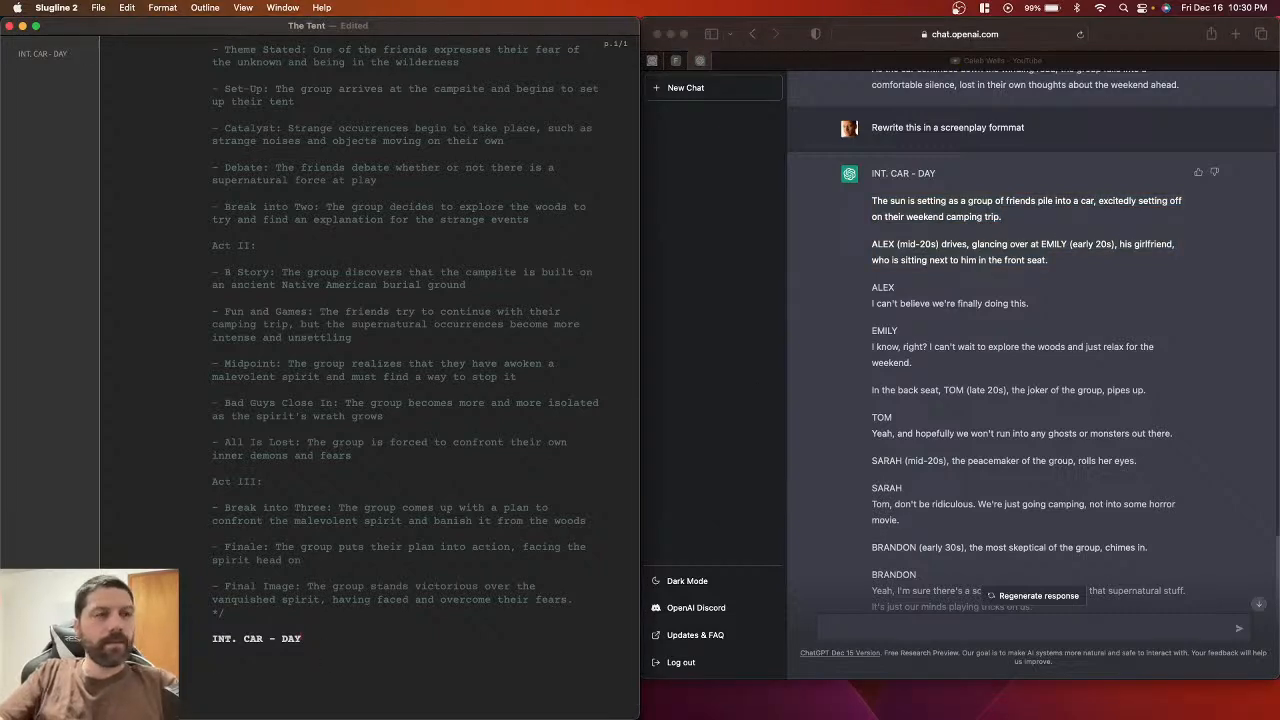
key("super+v")
key("Return")
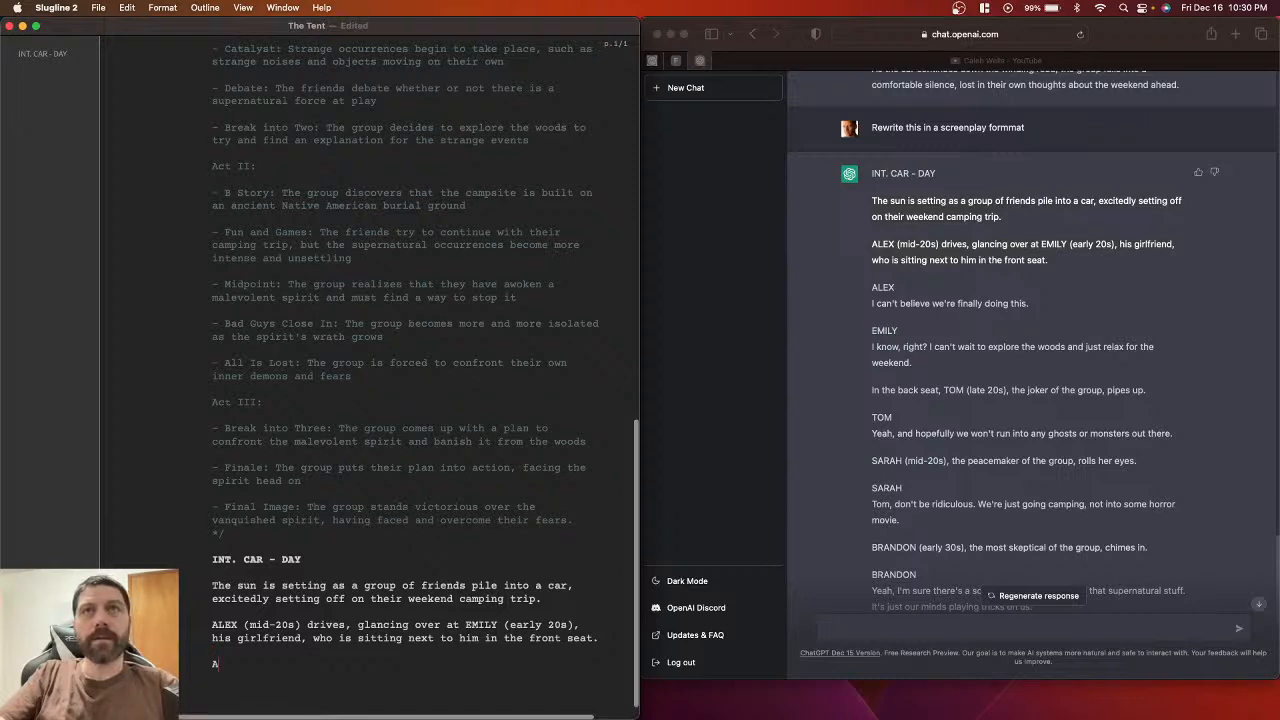
Step: Add an ALEX character cue and paste his line of dialogue from ChatGPT beneath it
type("ALE")
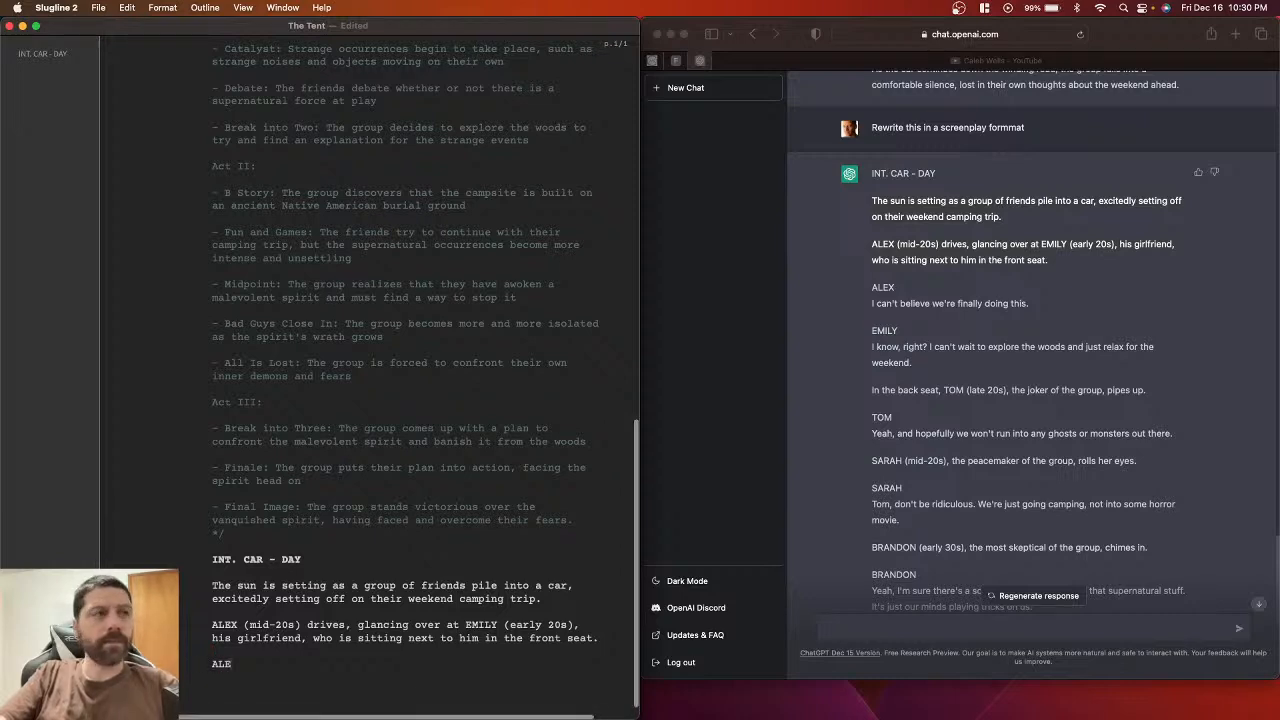
type("X")
key("Return")
scroll(520, 600, "down", 2)
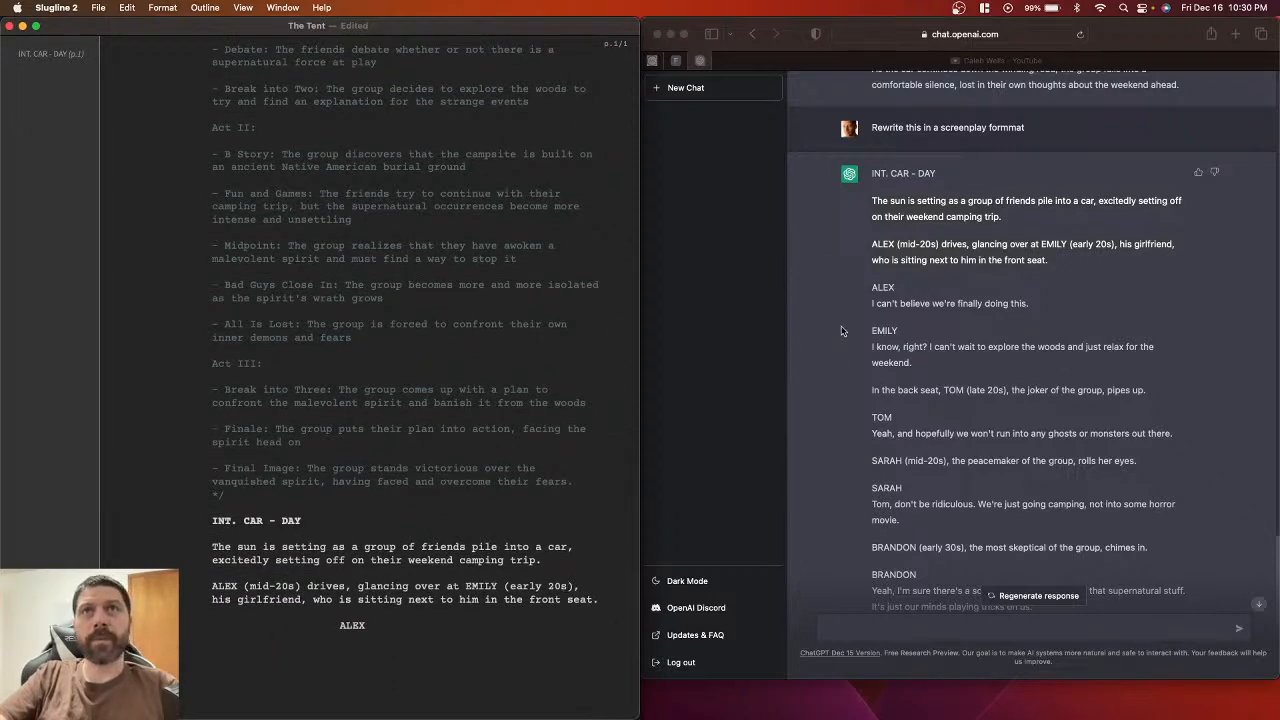
left_click(872, 307)
left_click_drag(872, 307, 1034, 307)
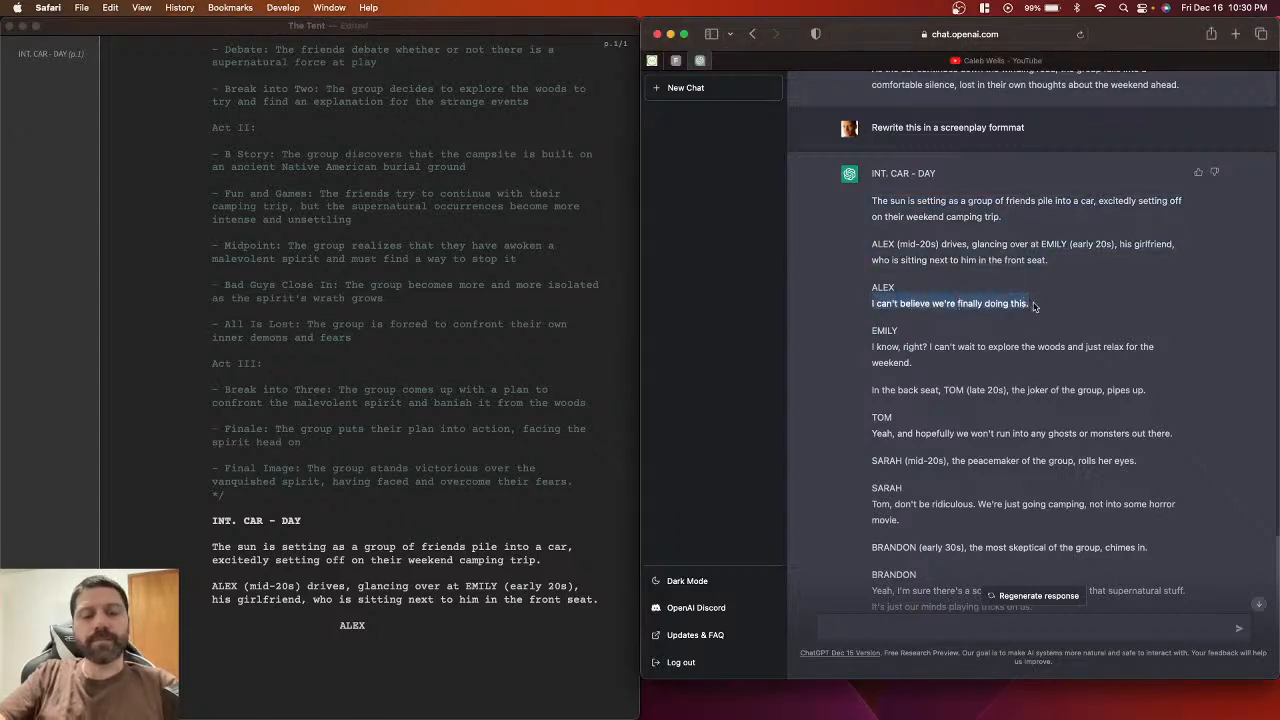
key("super+c")
left_click(380, 641)
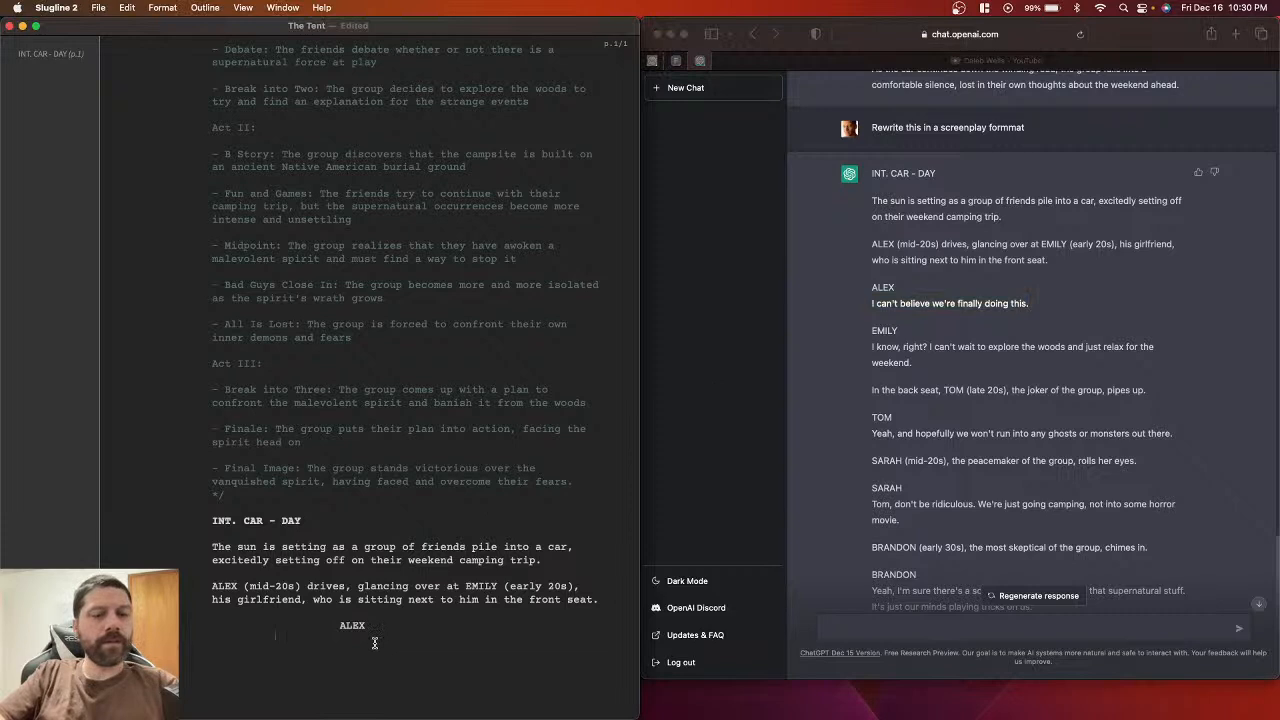
key("super+v")
key("Return")
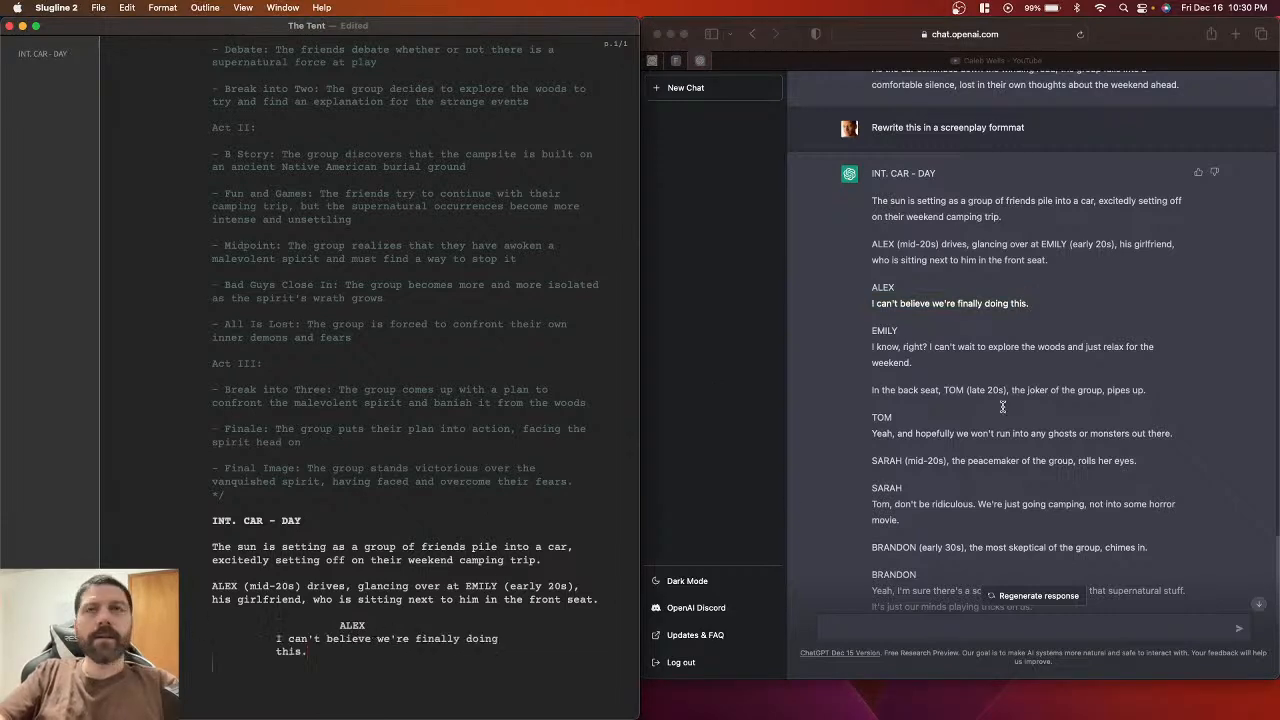
Step: Add EMILY as a character cue below Alex's dialogue
left_click(874, 336)
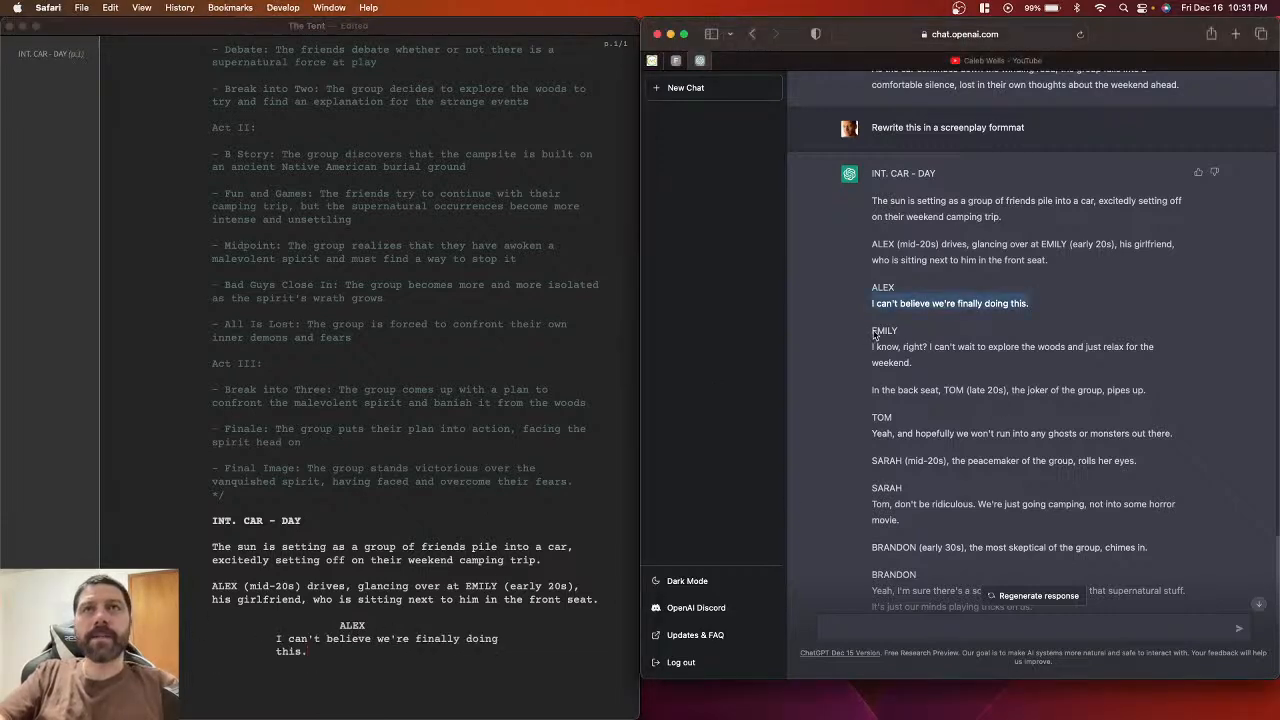
left_click(875, 335)
double_click(875, 335)
key("super+c")
left_click(339, 684)
key("super+v")
key("BackSpace")
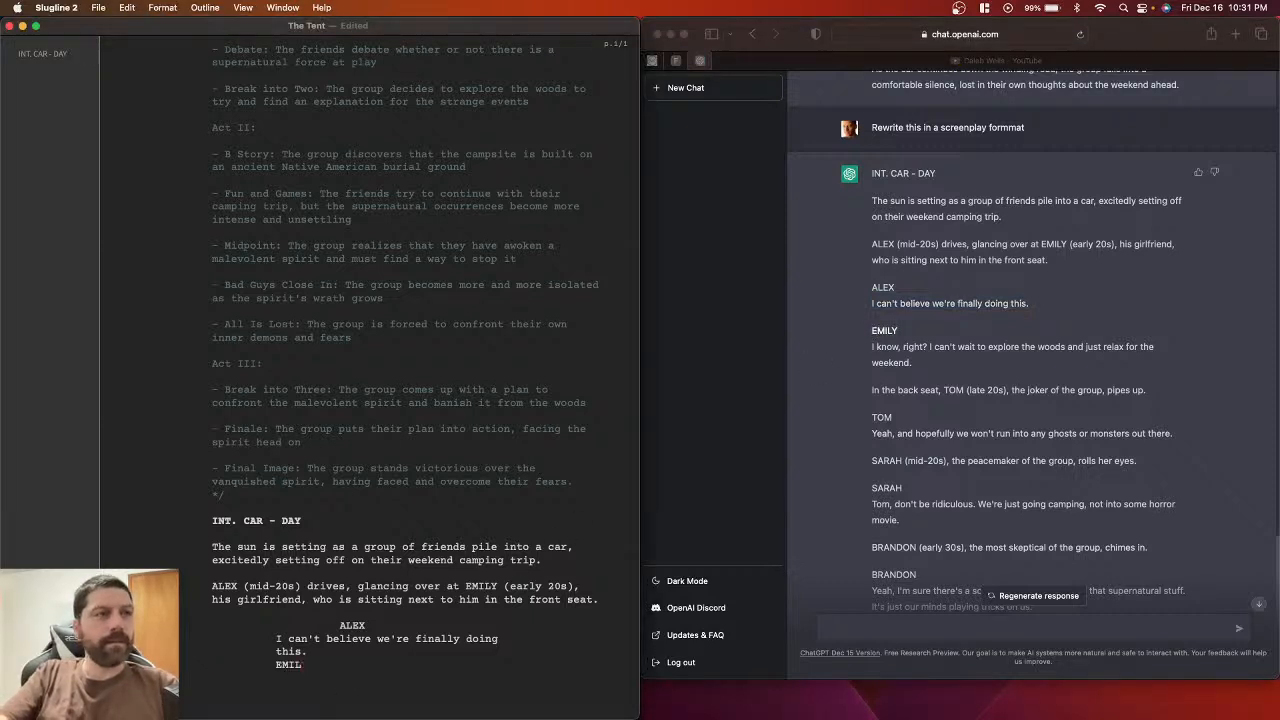
key("super+v")
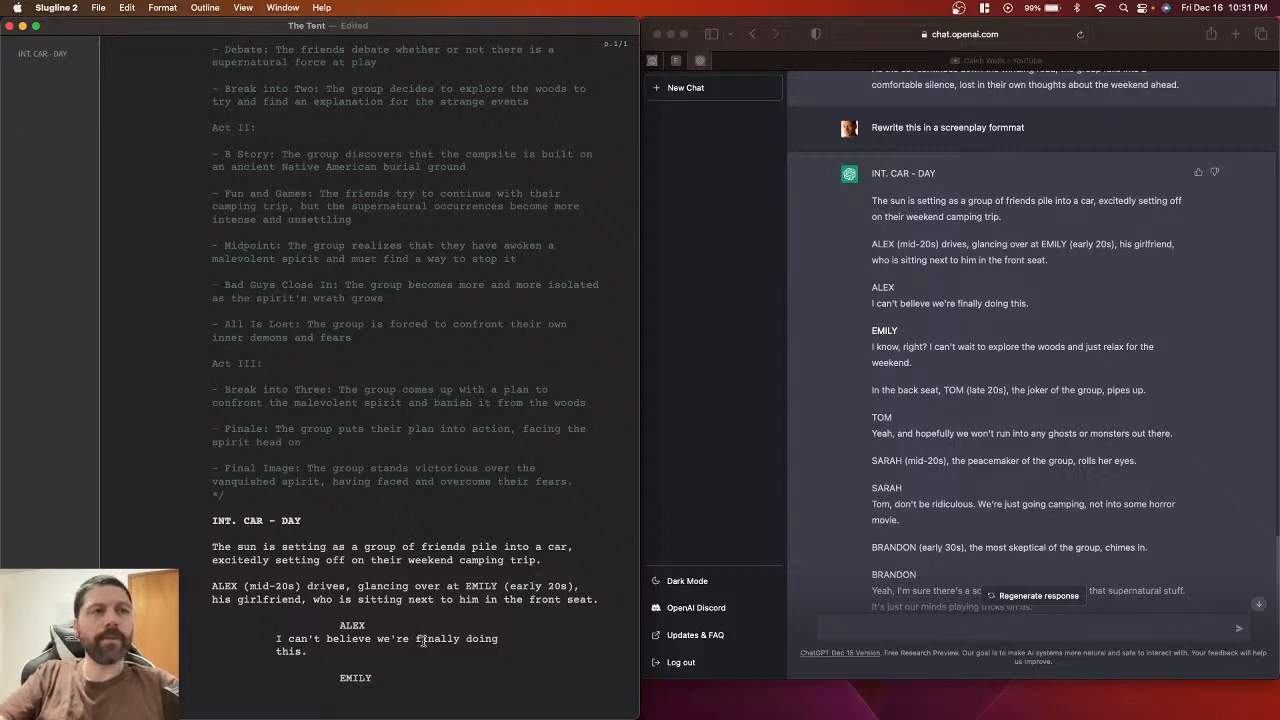
scroll(437, 632, "down", 2)
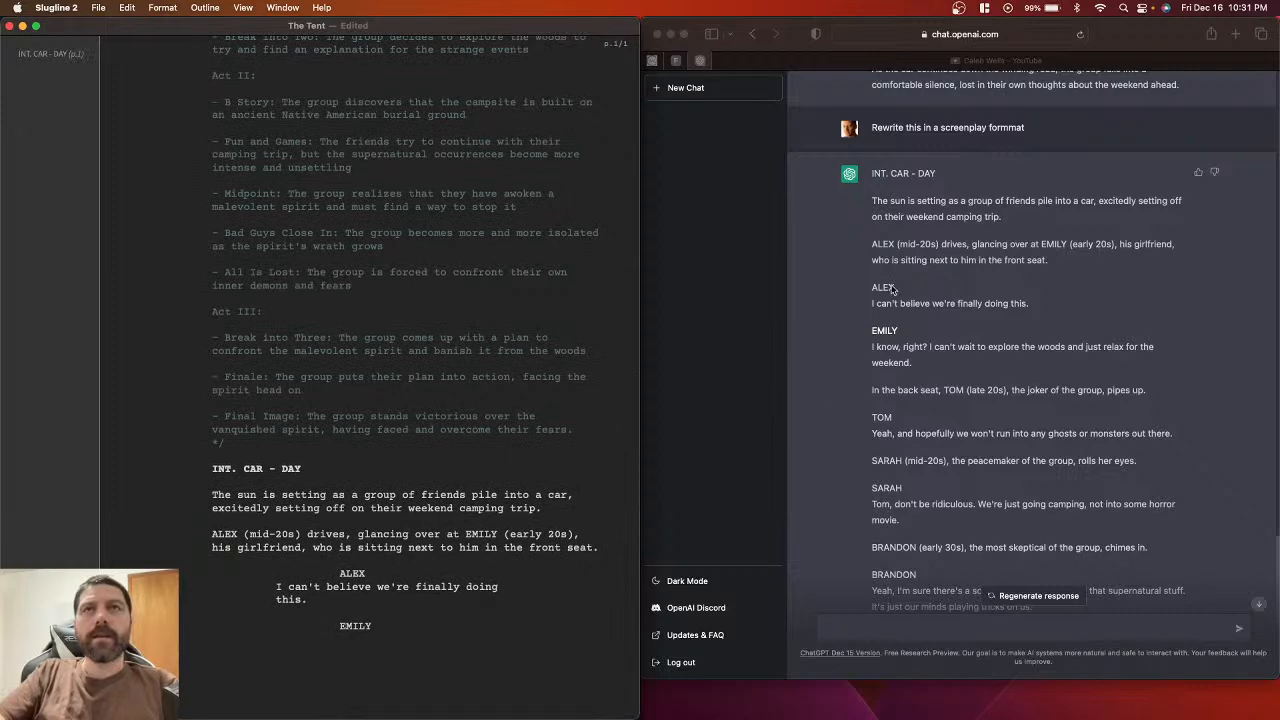
scroll(436, 641, "up", 3)
scroll(436, 641, "down", 3)
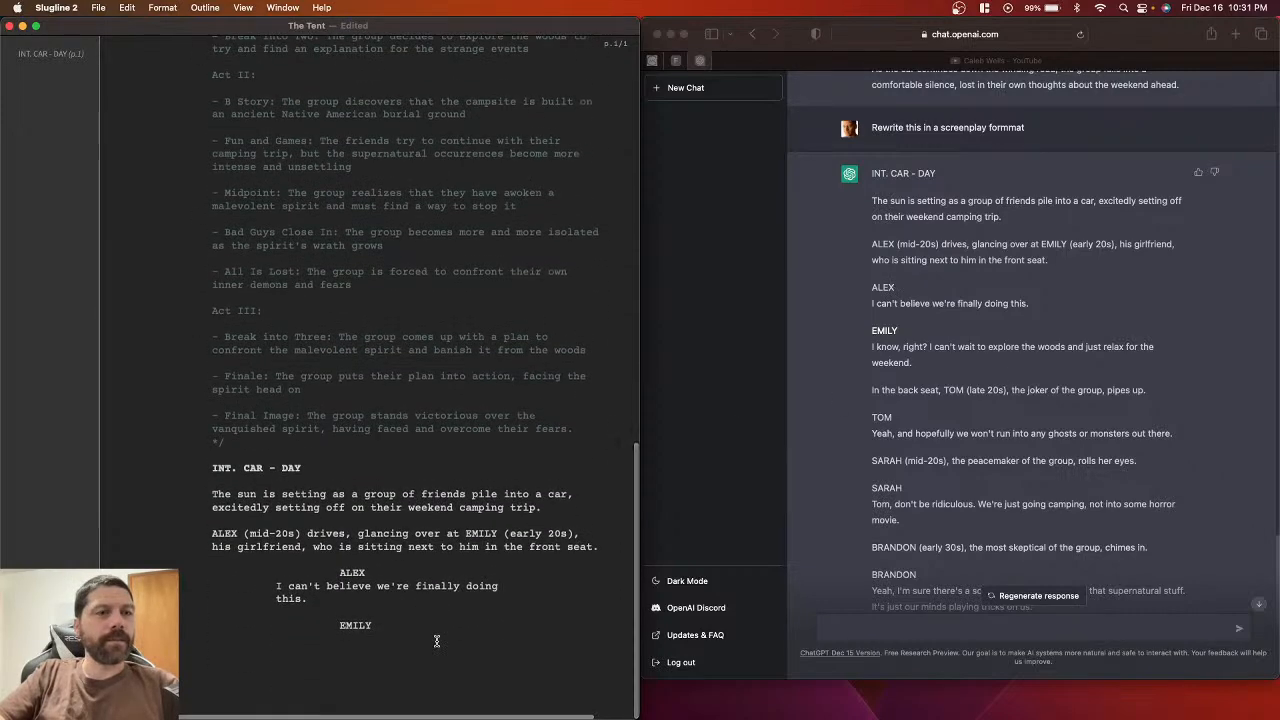
scroll(437, 641, "down", 2)
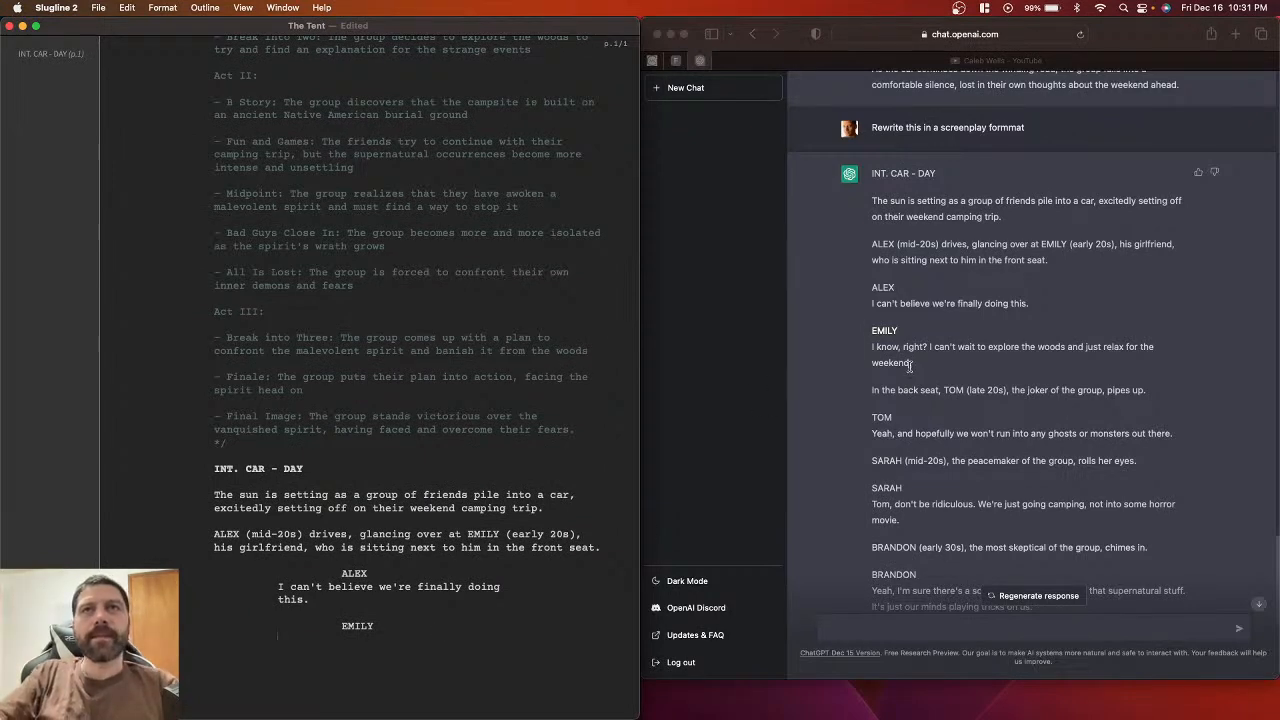
scroll(884, 231, "up", 1)
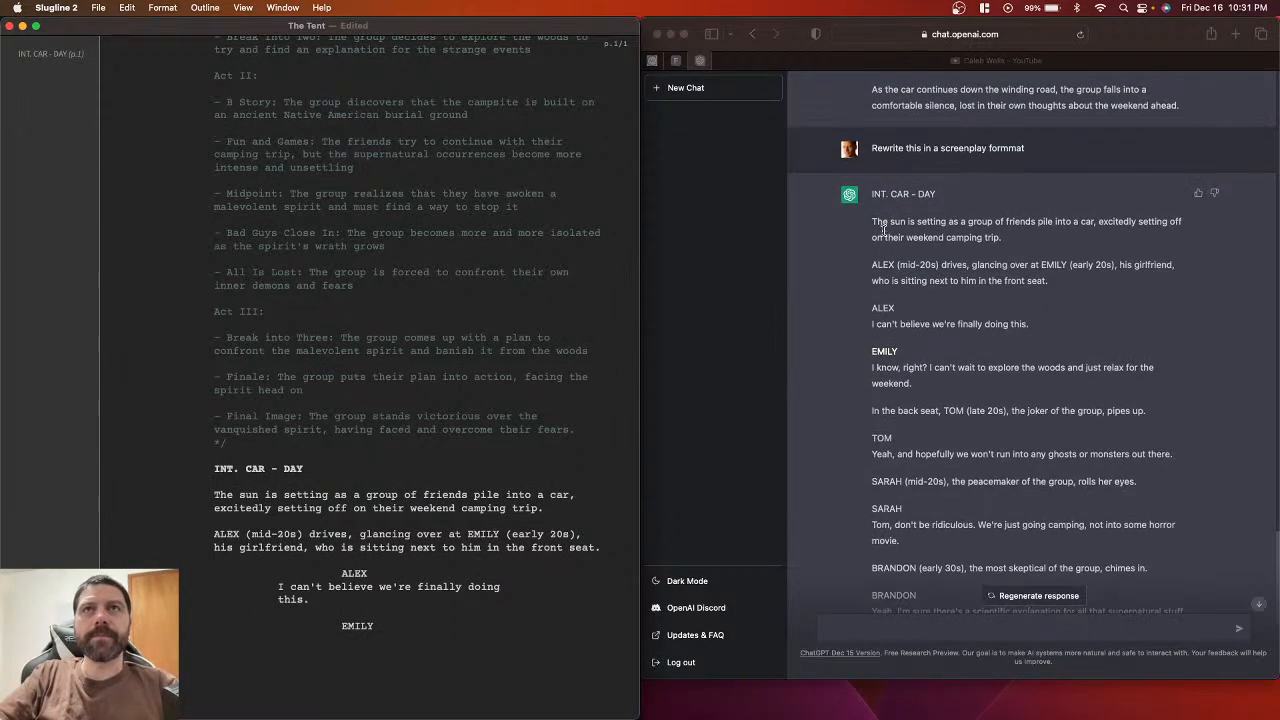
Step: Paste Emily's line of dialogue from ChatGPT under her cue
left_click(869, 368)
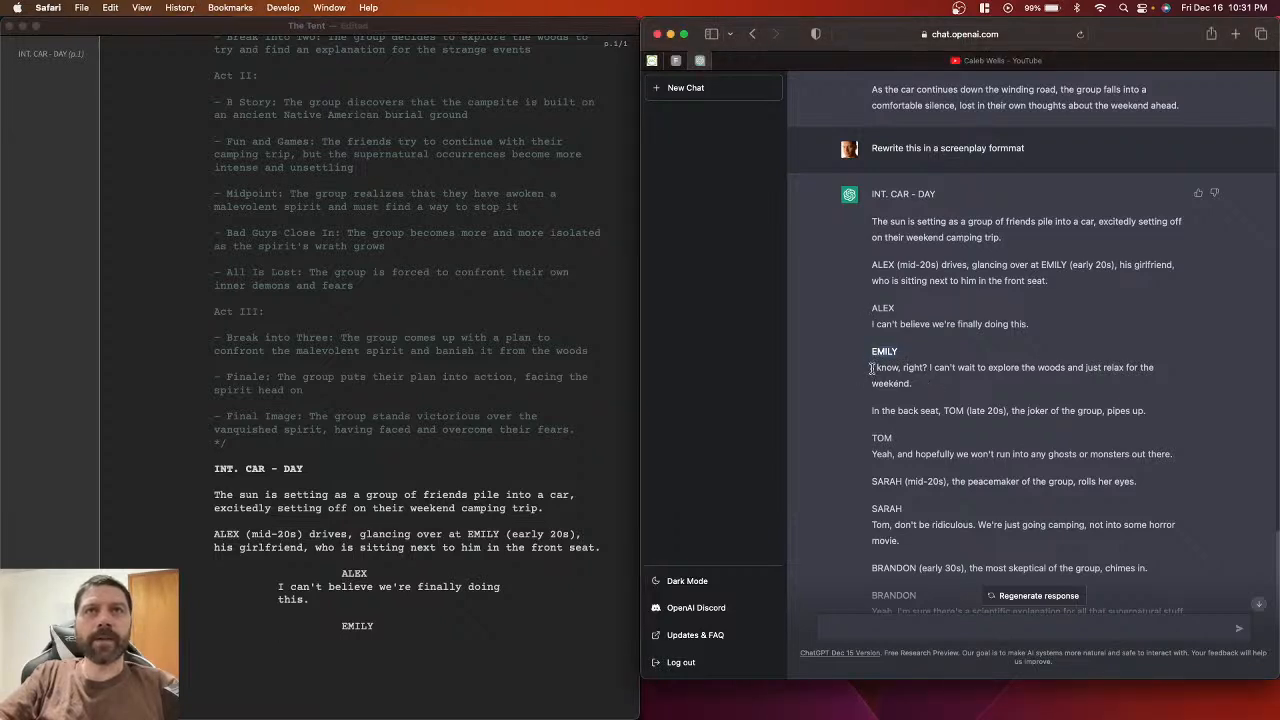
left_click_drag(870, 368, 930, 380)
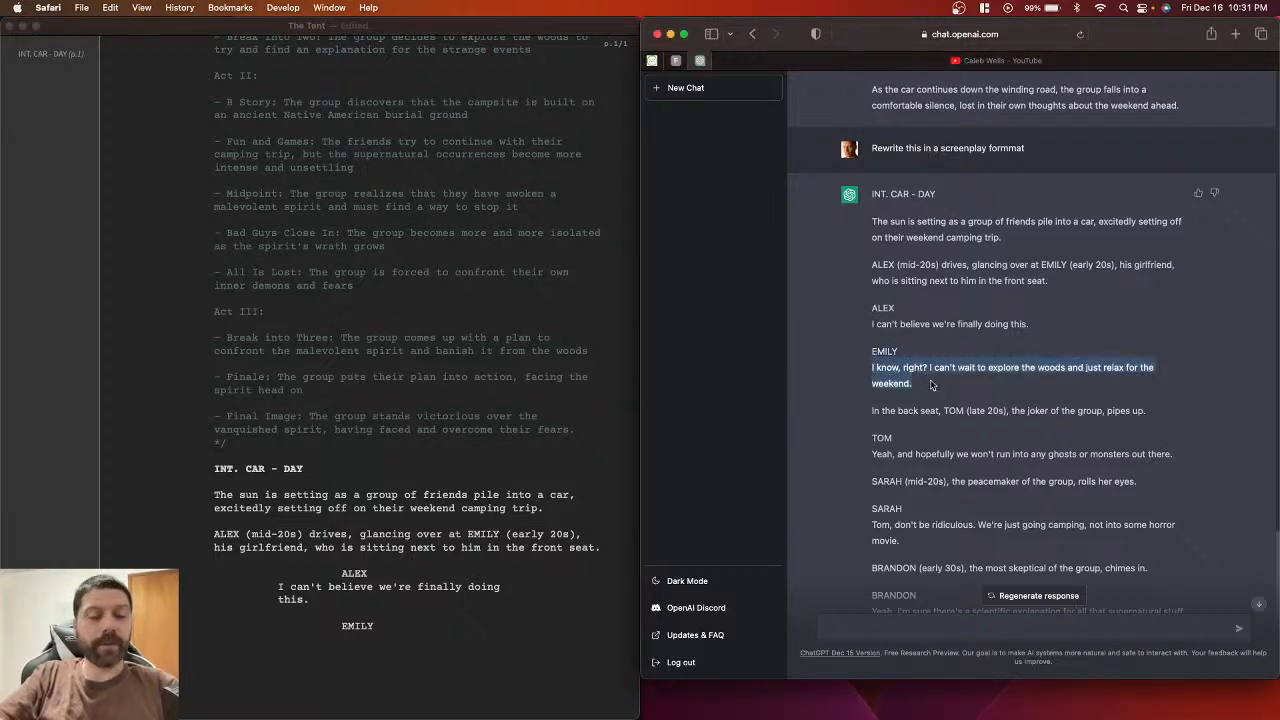
left_click(369, 641)
key("super+v")
key("BackSpace")
key("BackSpace")
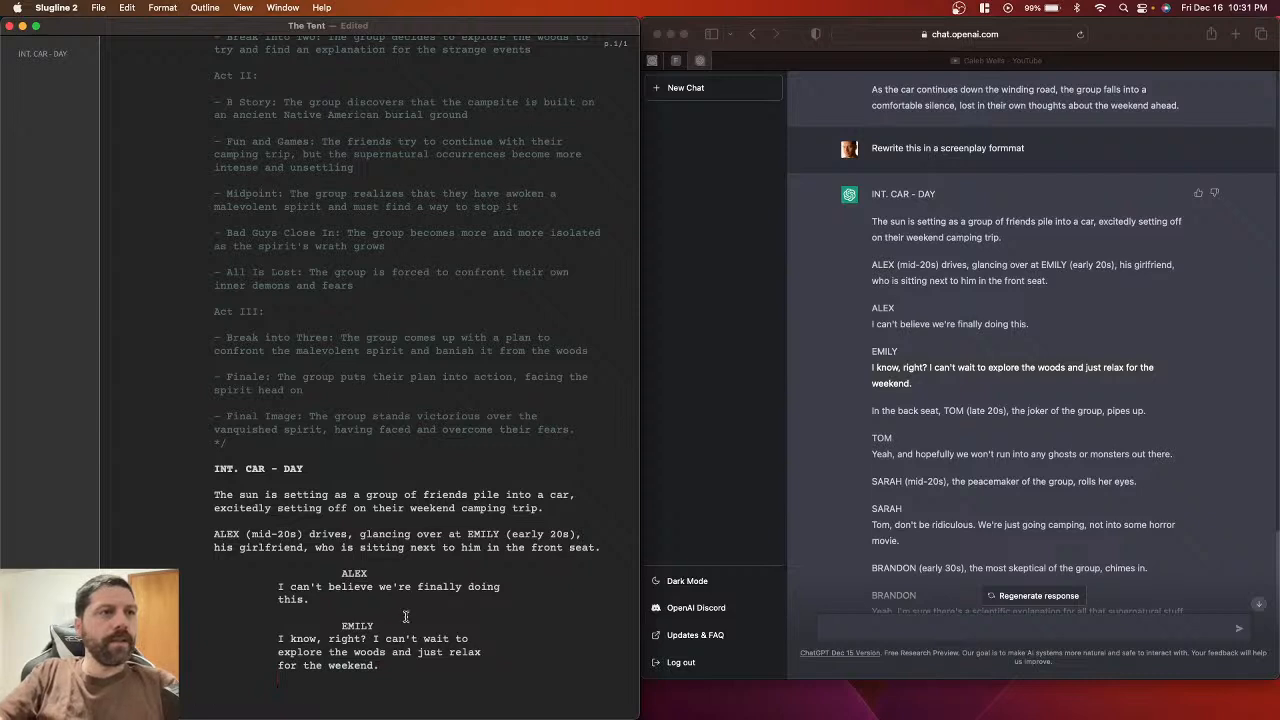
Step: Paste the back-seat action line introducing Tom below Emily's dialogue
scroll(405, 616, "down", 2)
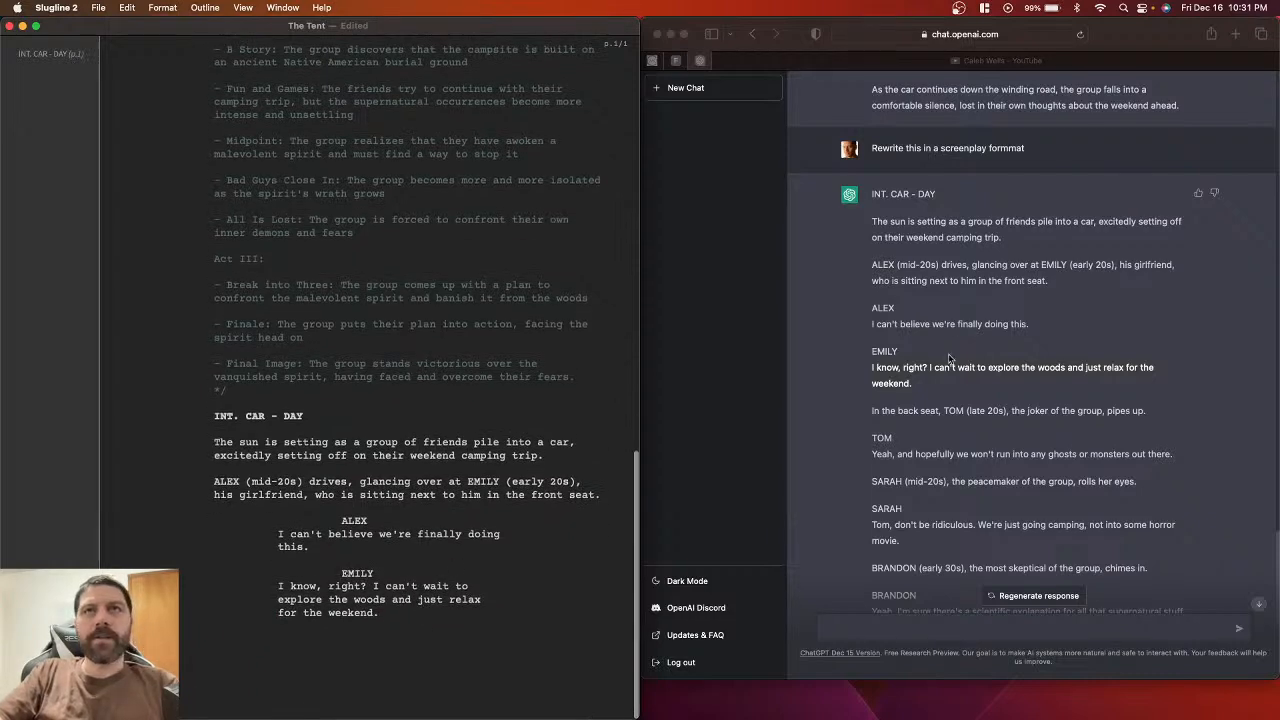
scroll(862, 390, "down", 3)
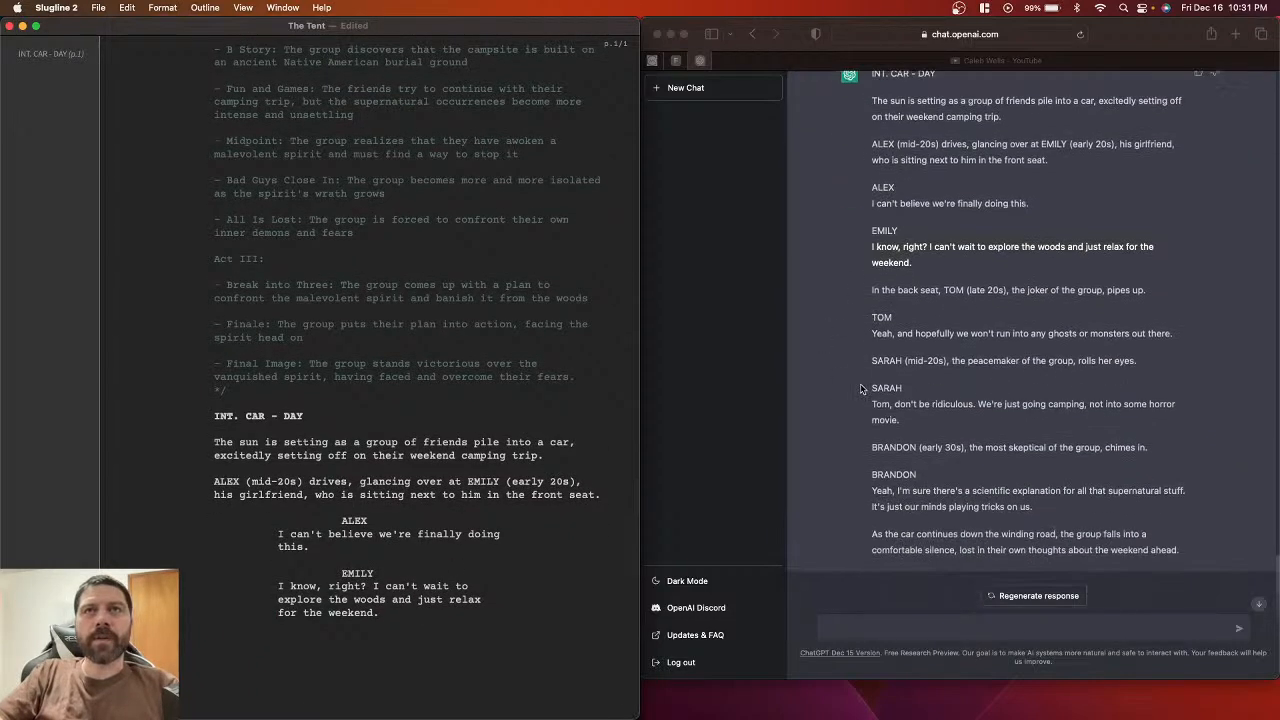
left_click(874, 289)
left_click_drag(872, 289, 1168, 287)
key("super+c")
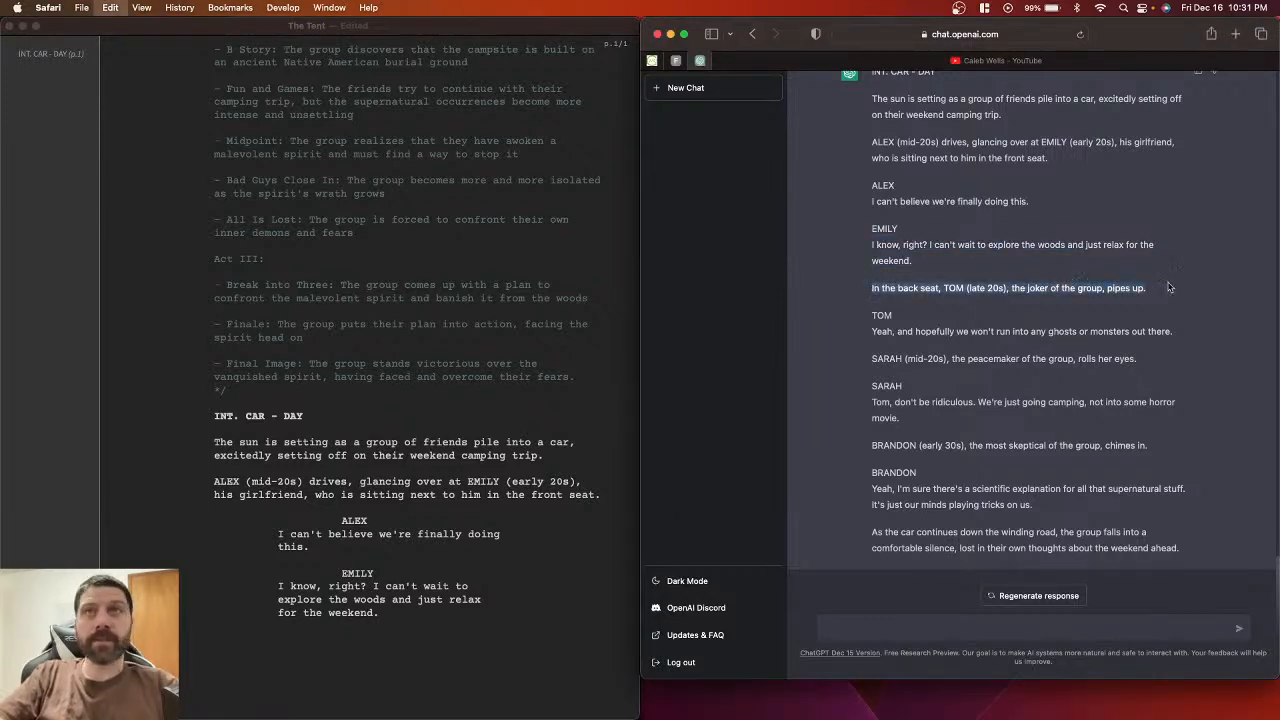
left_click(341, 640)
key("super+v")
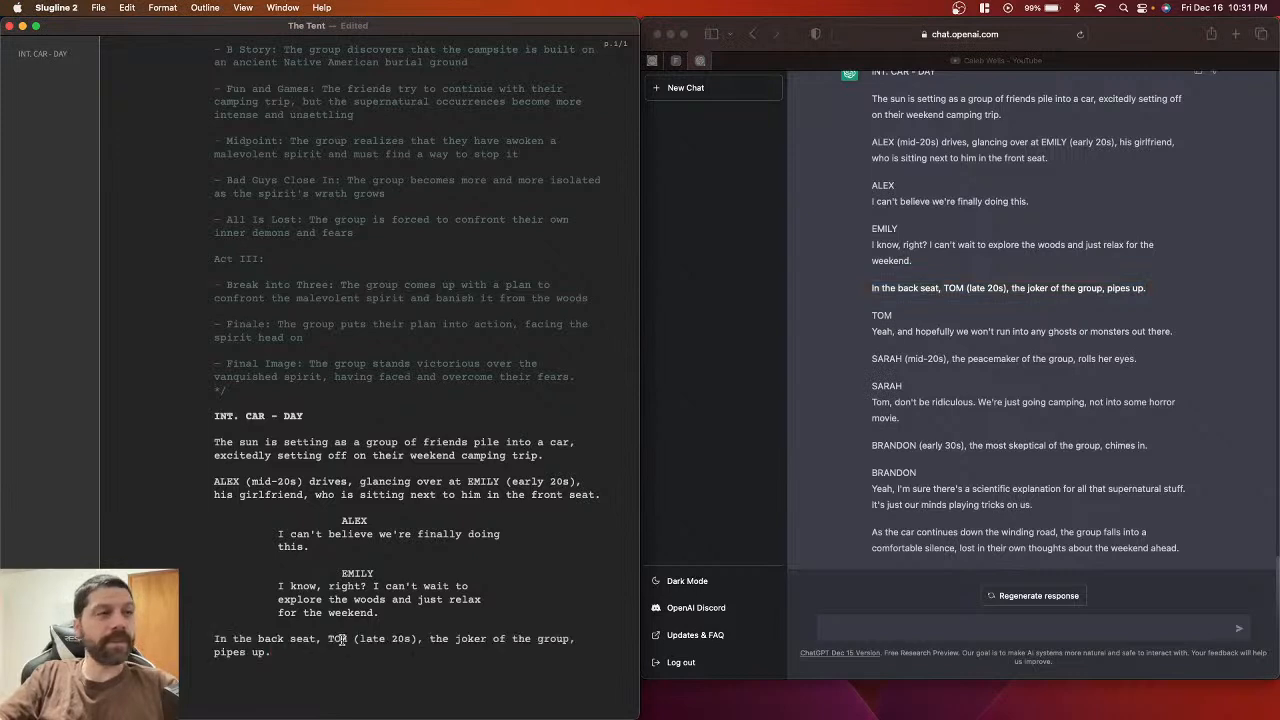
scroll(350, 671, "down", 1)
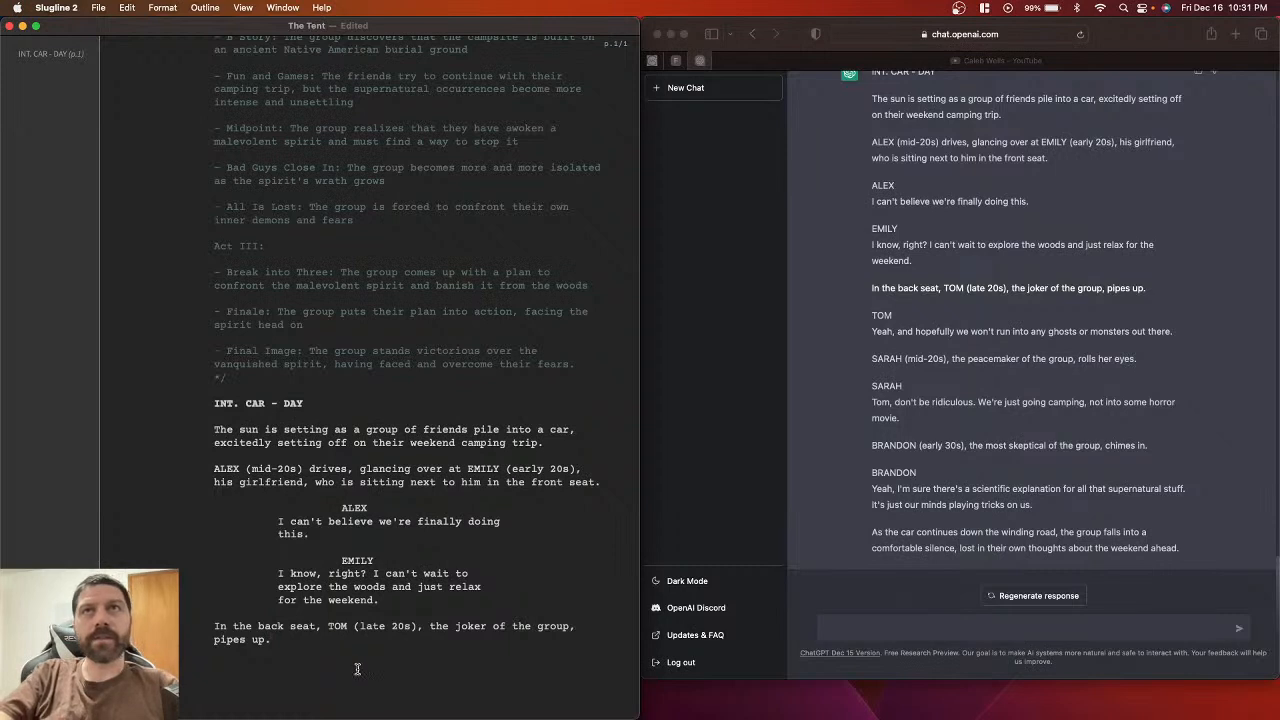
Step: Add a TOM character cue with his ghosts-and-monsters dialogue pasted from ChatGPT
double_click(872, 316)
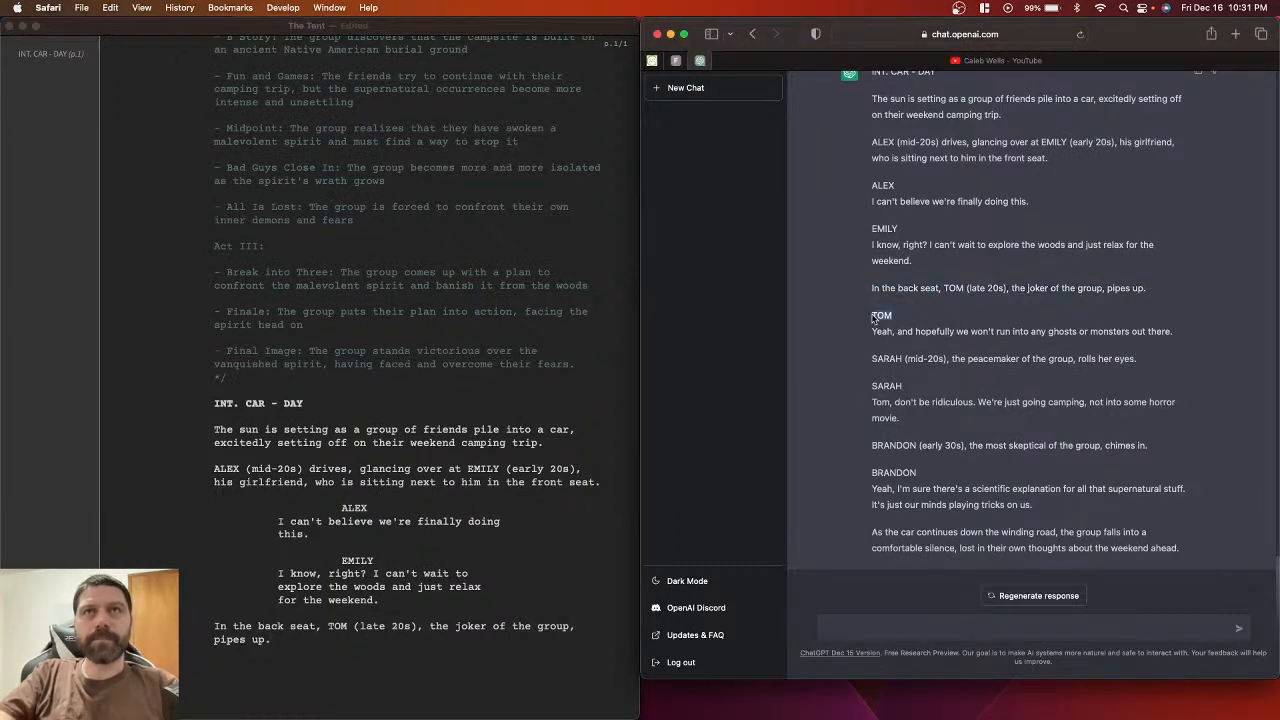
left_click(333, 664)
key("Return")
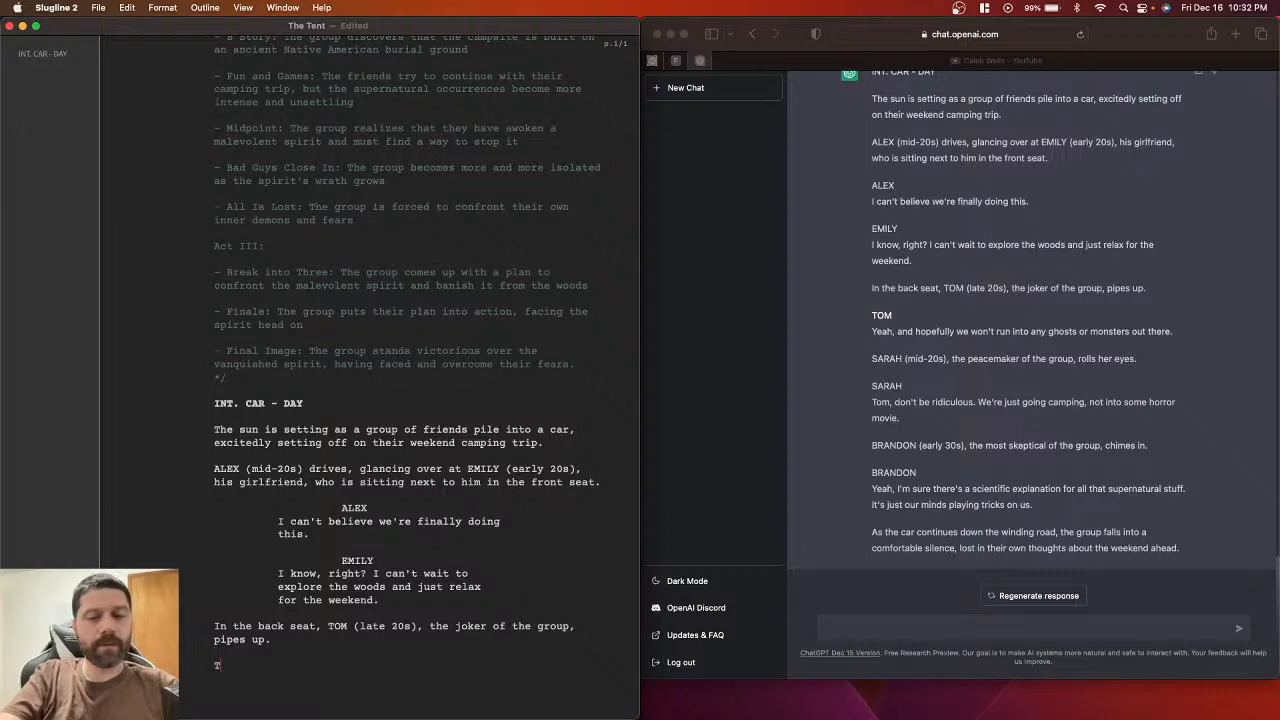
type("TOM")
key("Return")
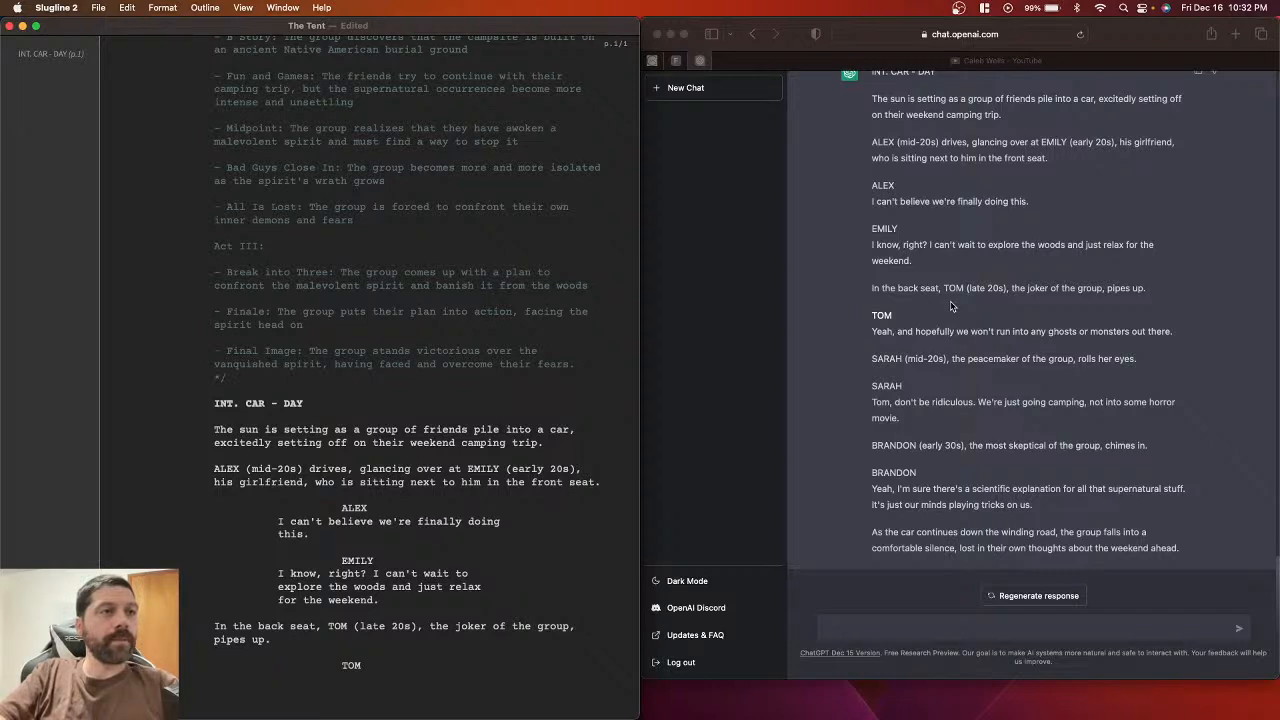
left_click(872, 336)
left_click_drag(872, 336, 1181, 327)
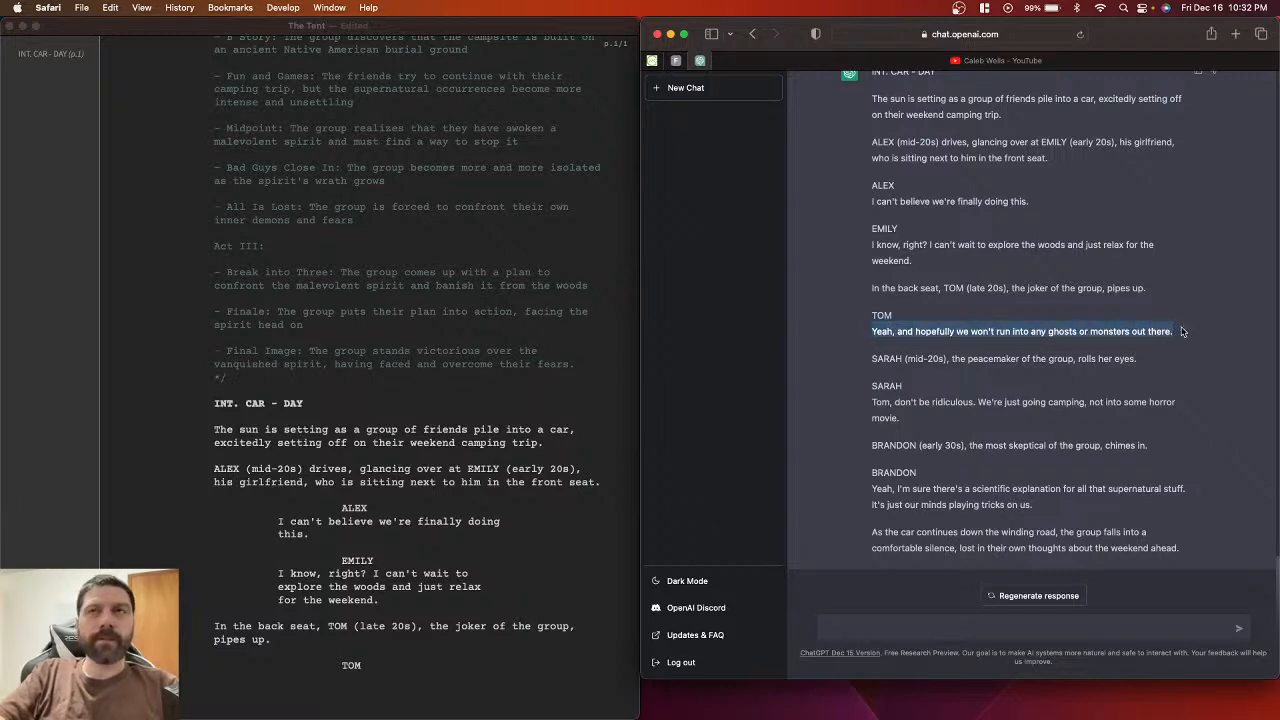
left_click(321, 692)
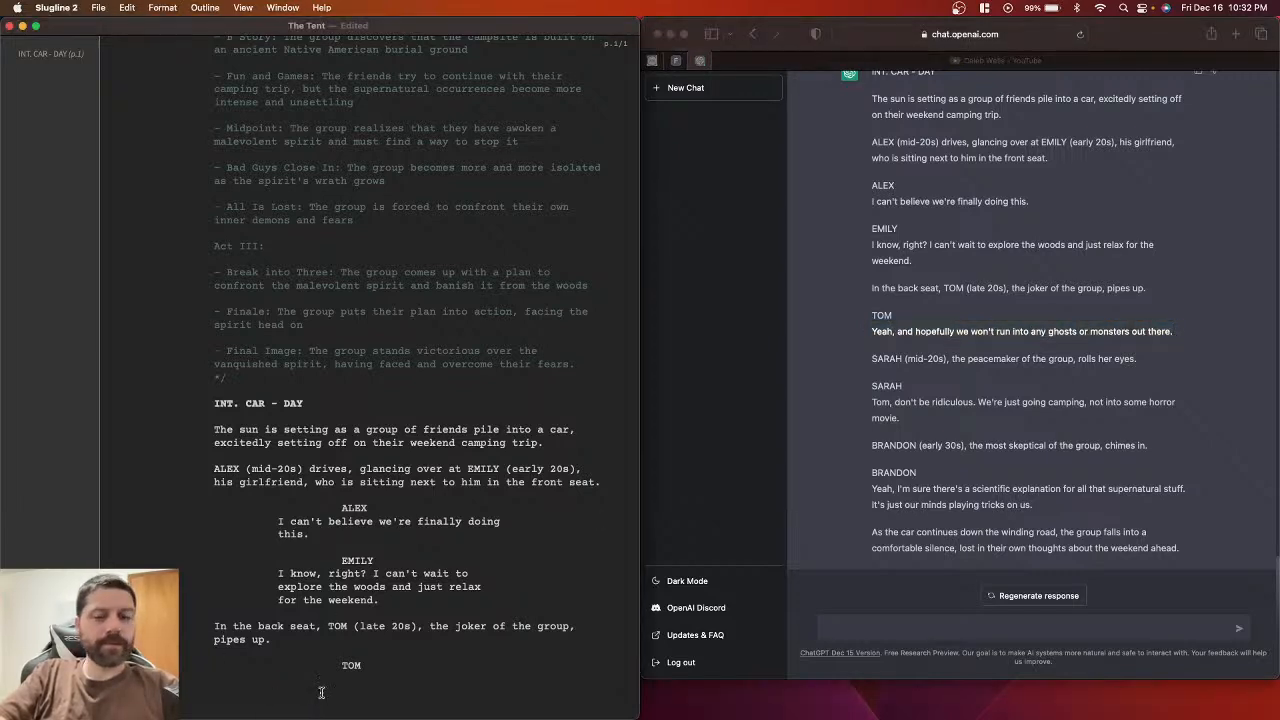
key("super+v")
key("BackSpace")
key("Return")
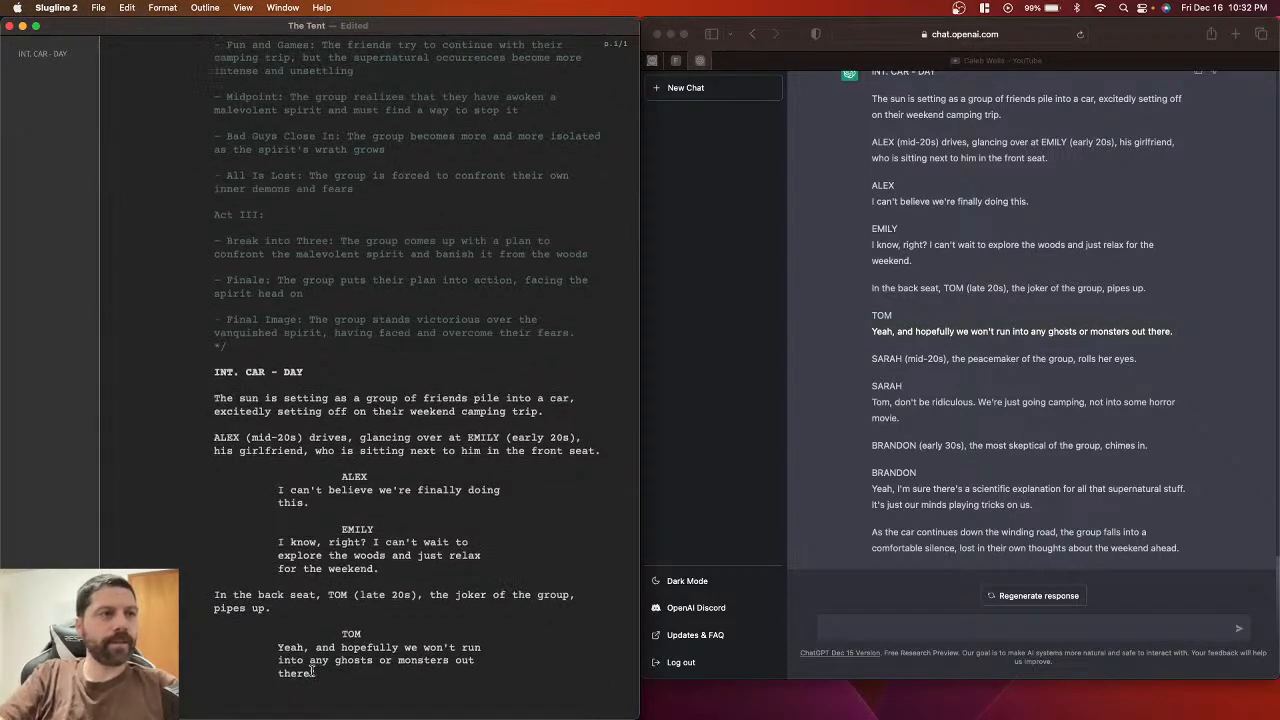
Step: Paste Sarah's eye-rolling action line, then type SARAH on a new line below
scroll(313, 673, "down", 3)
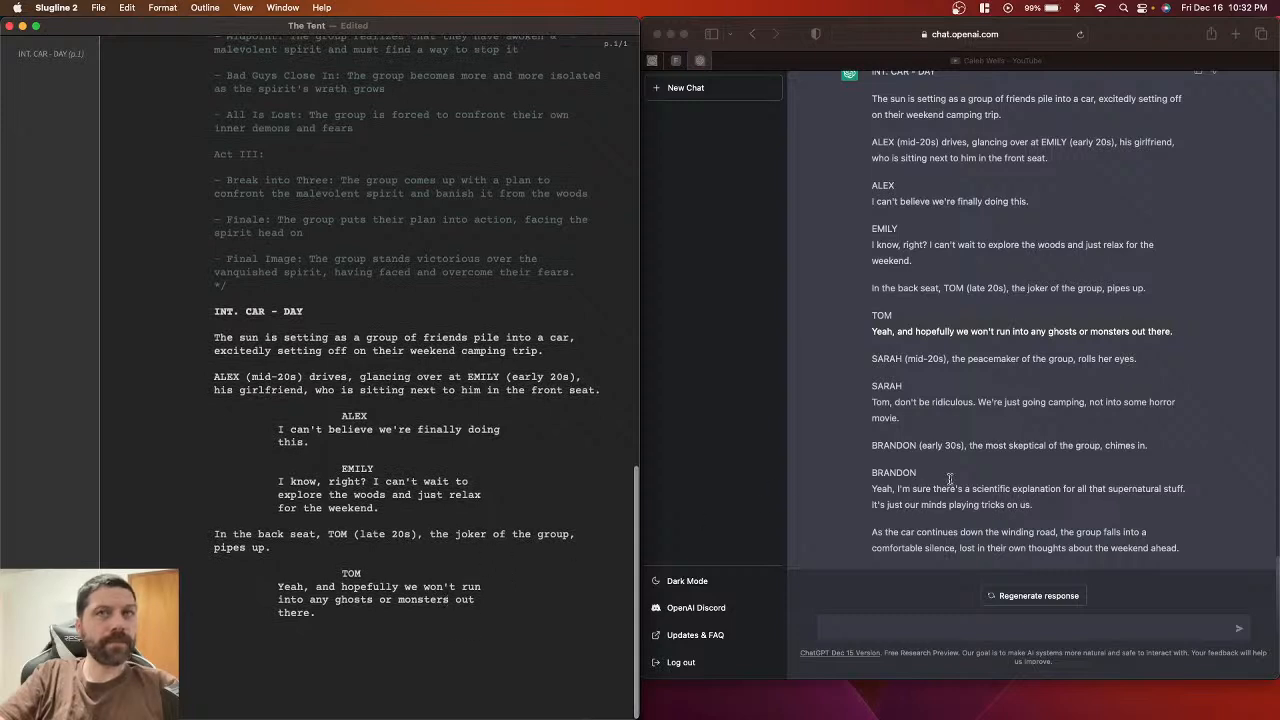
left_click(875, 363)
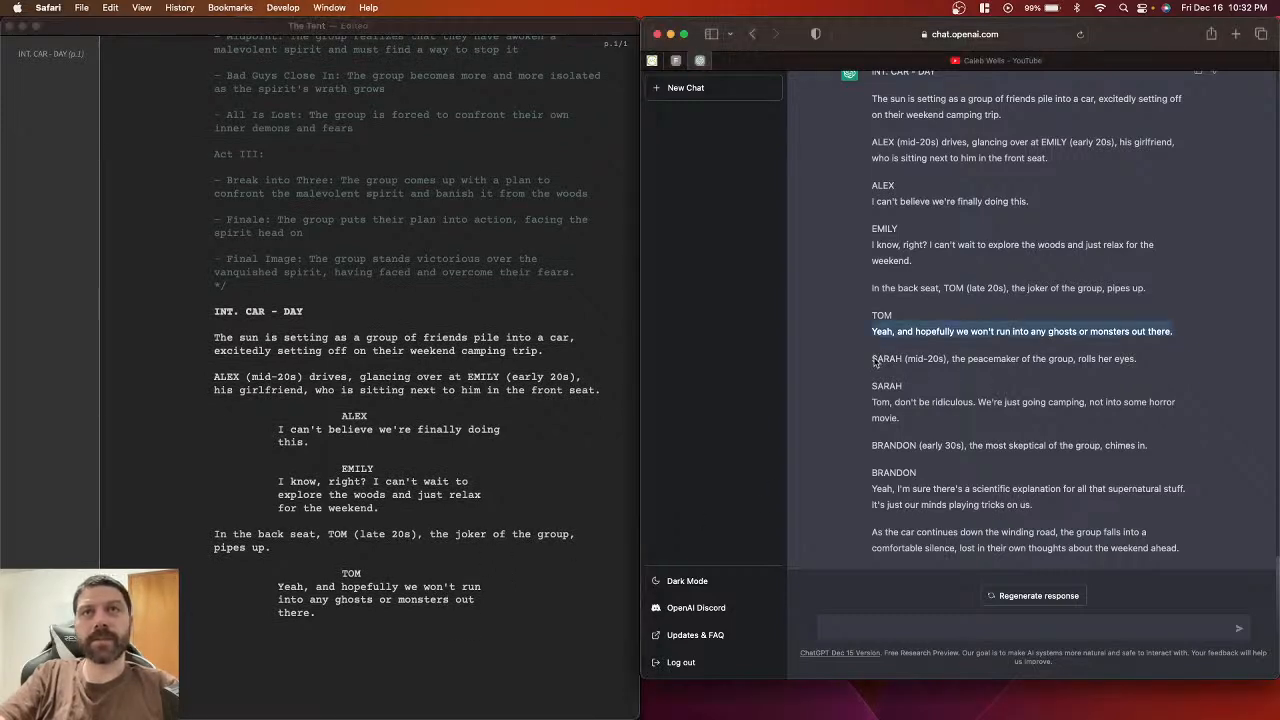
left_click_drag(872, 358, 1158, 358)
key("super+c")
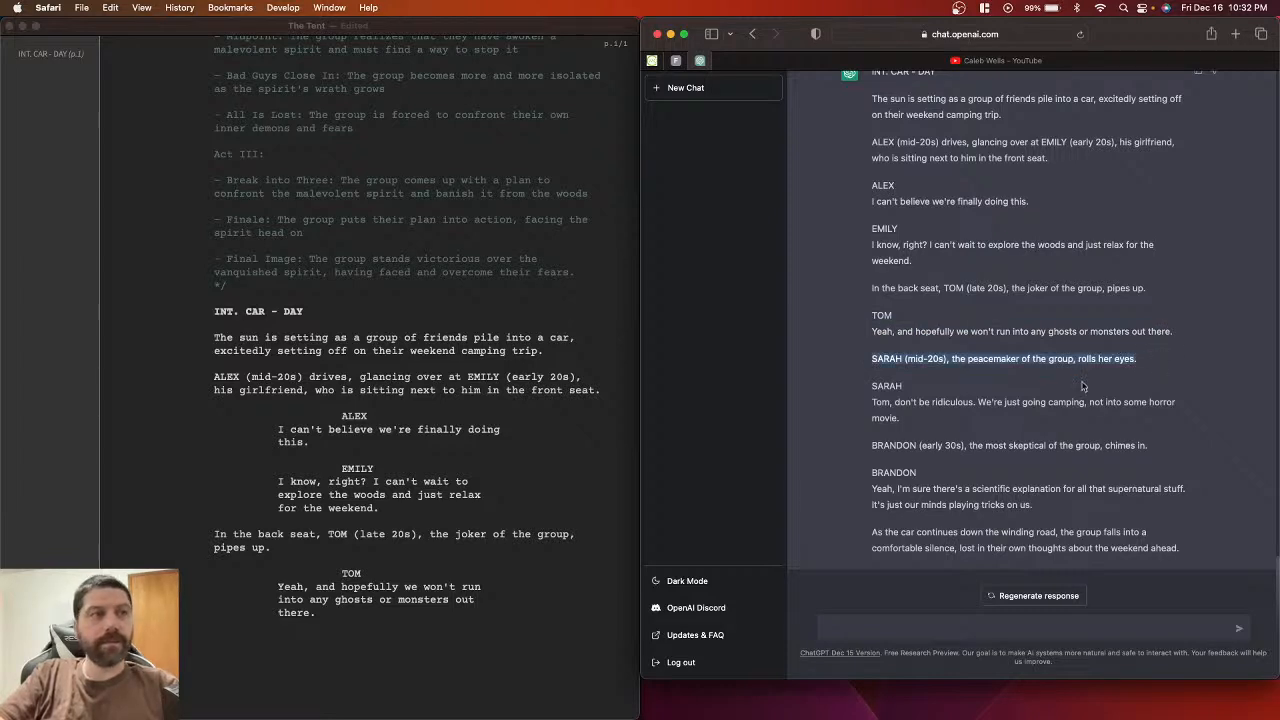
left_click(378, 637)
key("super+v")
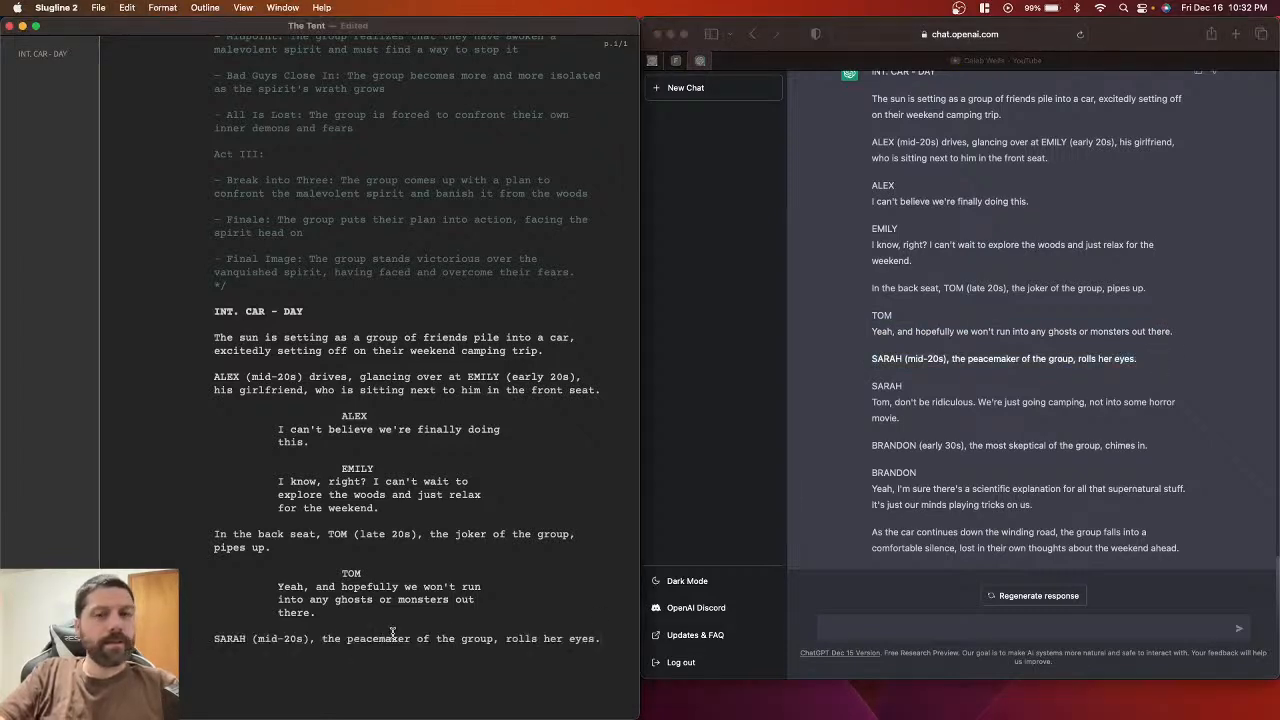
key("Return")
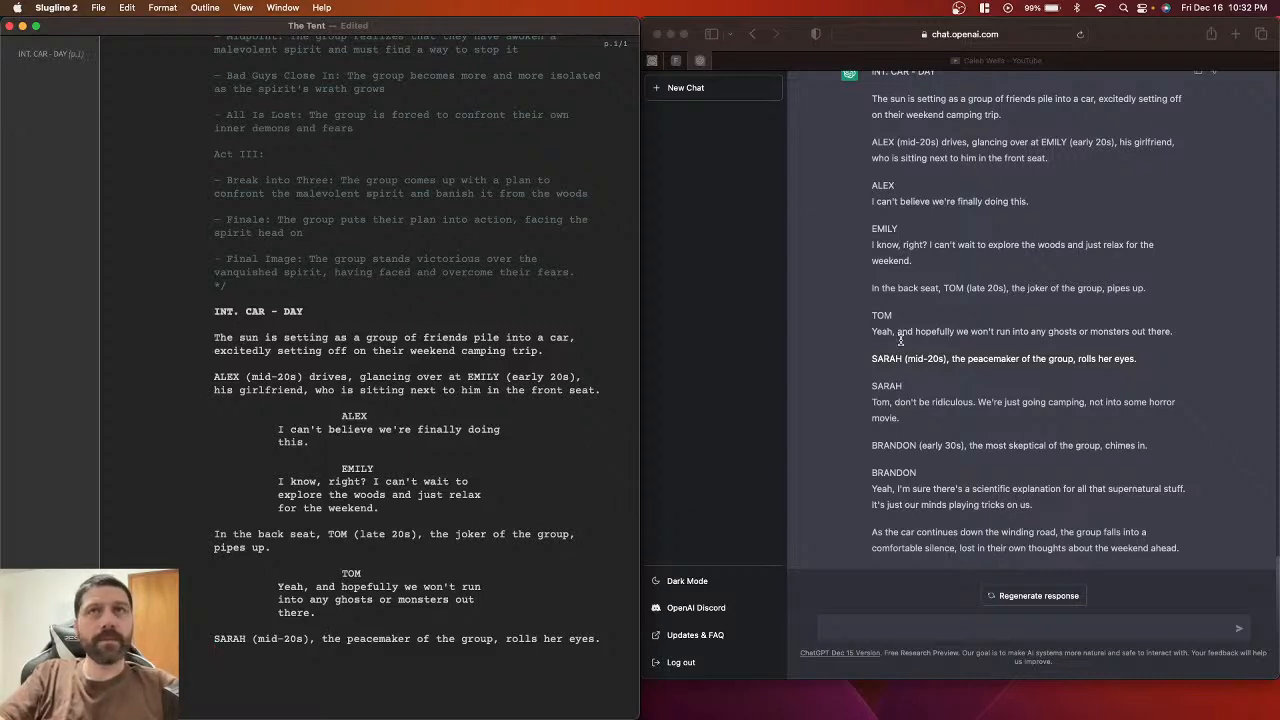
key("Return")
type("SARAH")
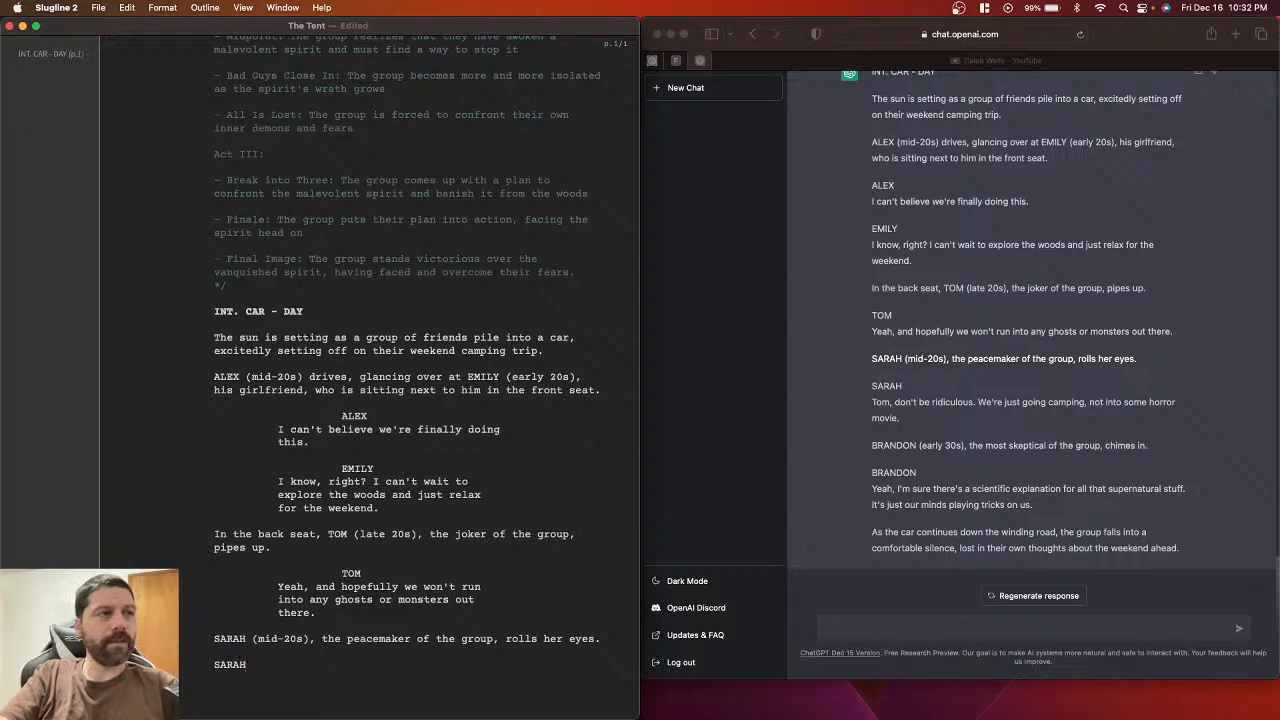
Step: Make SARAH a character cue and paste her "Tom, don't be ridiculous" dialogue under it
key("Return")
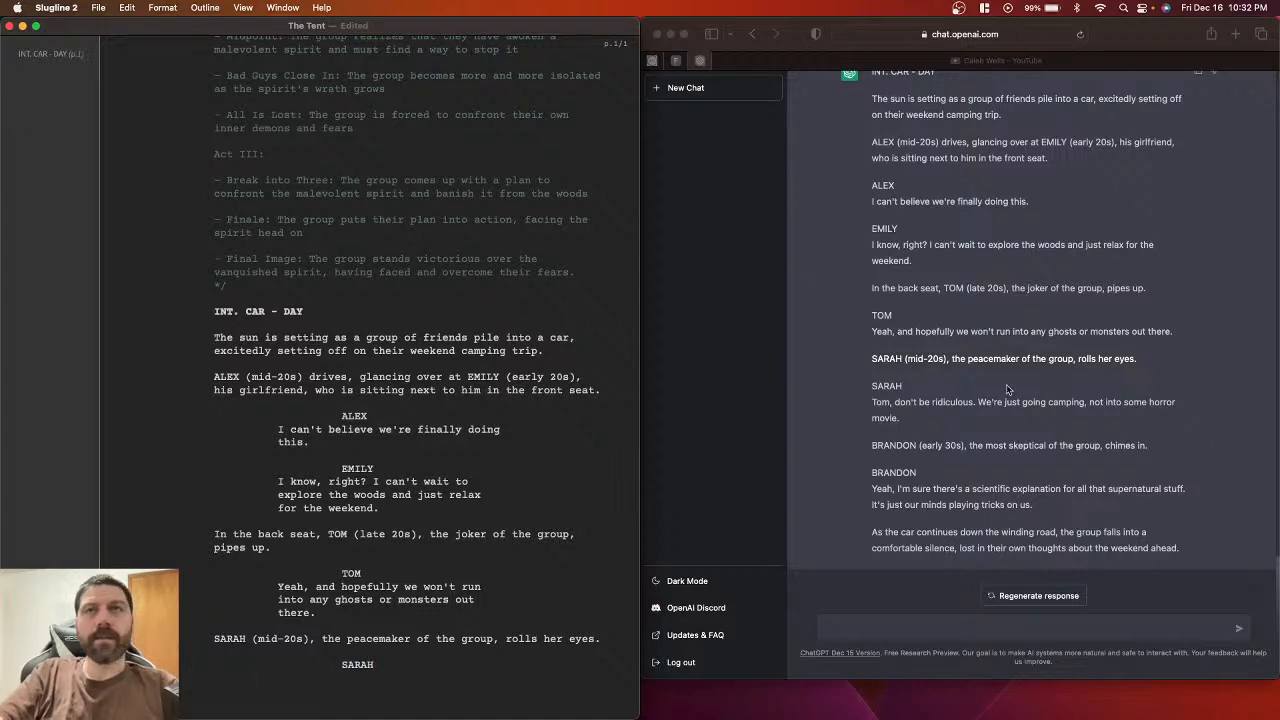
left_click(872, 408)
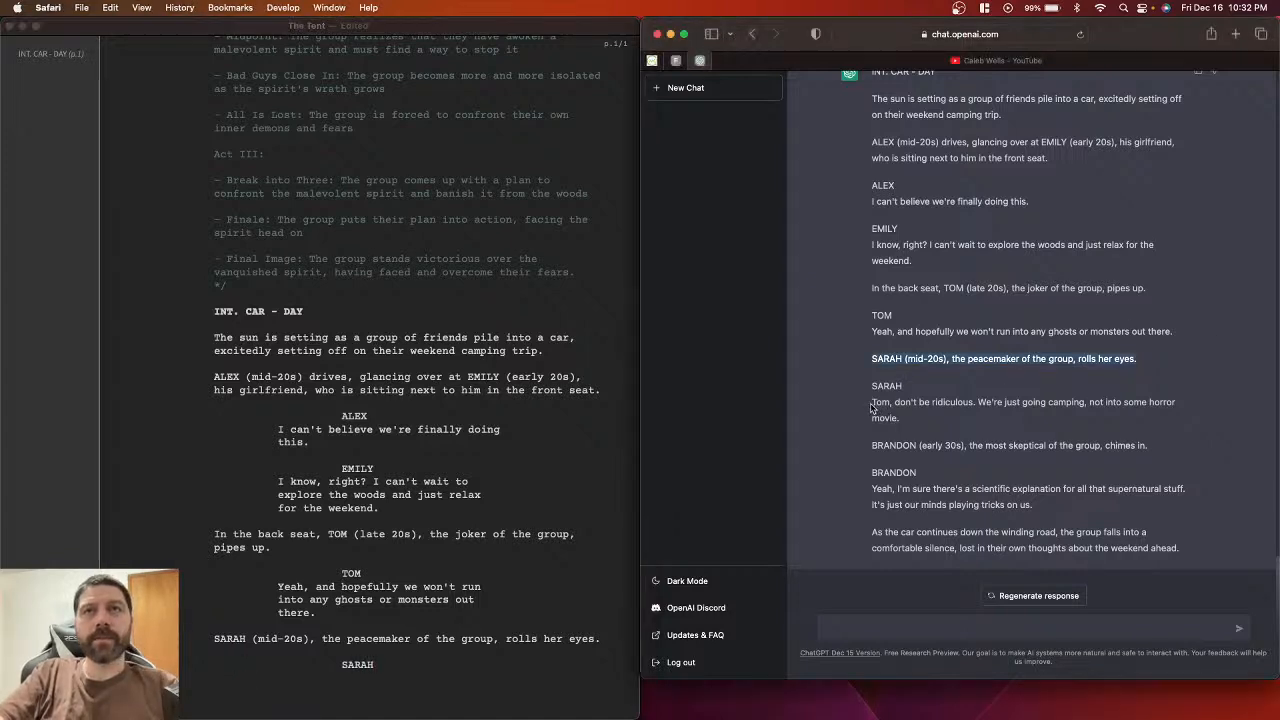
left_click(872, 408)
left_click_drag(872, 403, 903, 417)
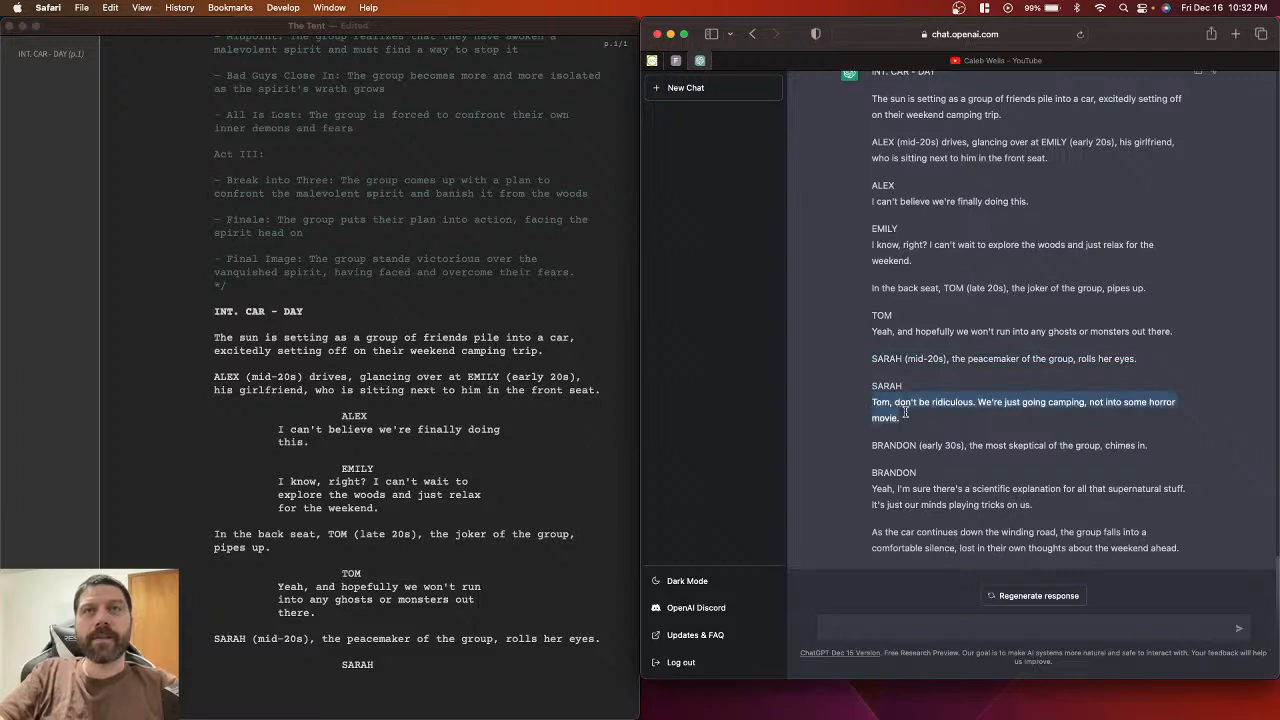
left_click(377, 682)
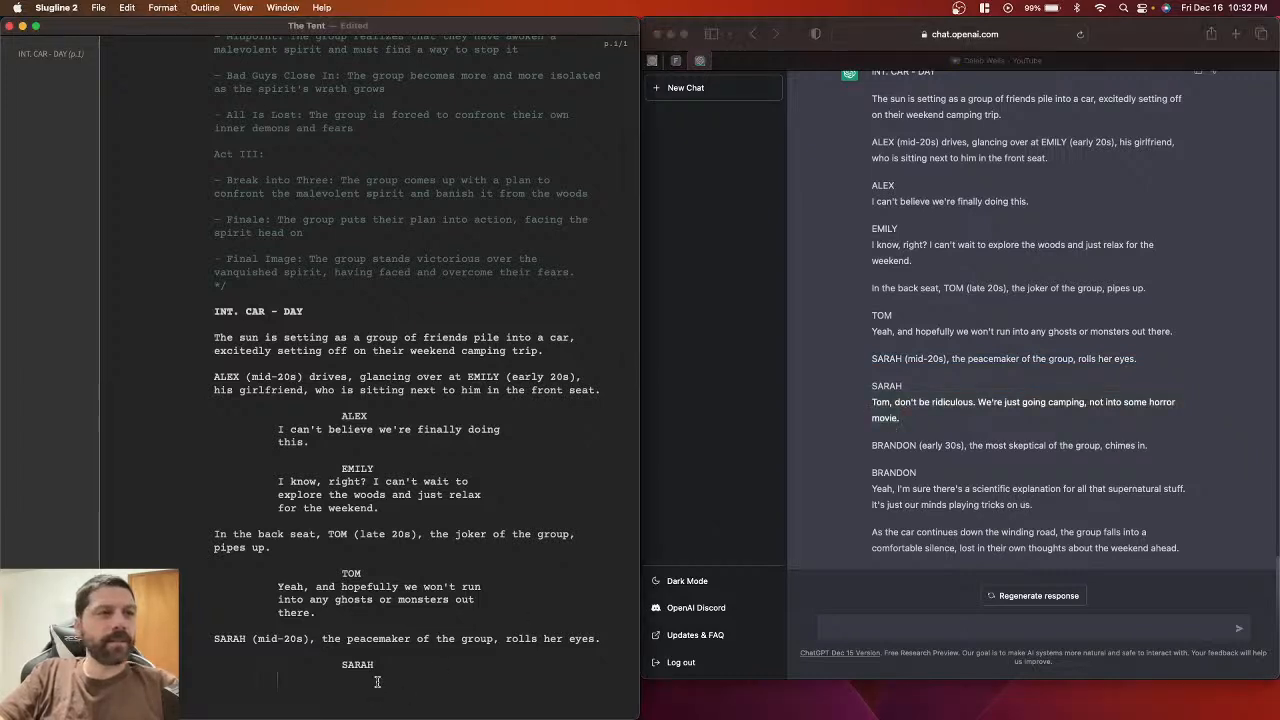
key("super+v")
scroll(377, 682, "down", 2)
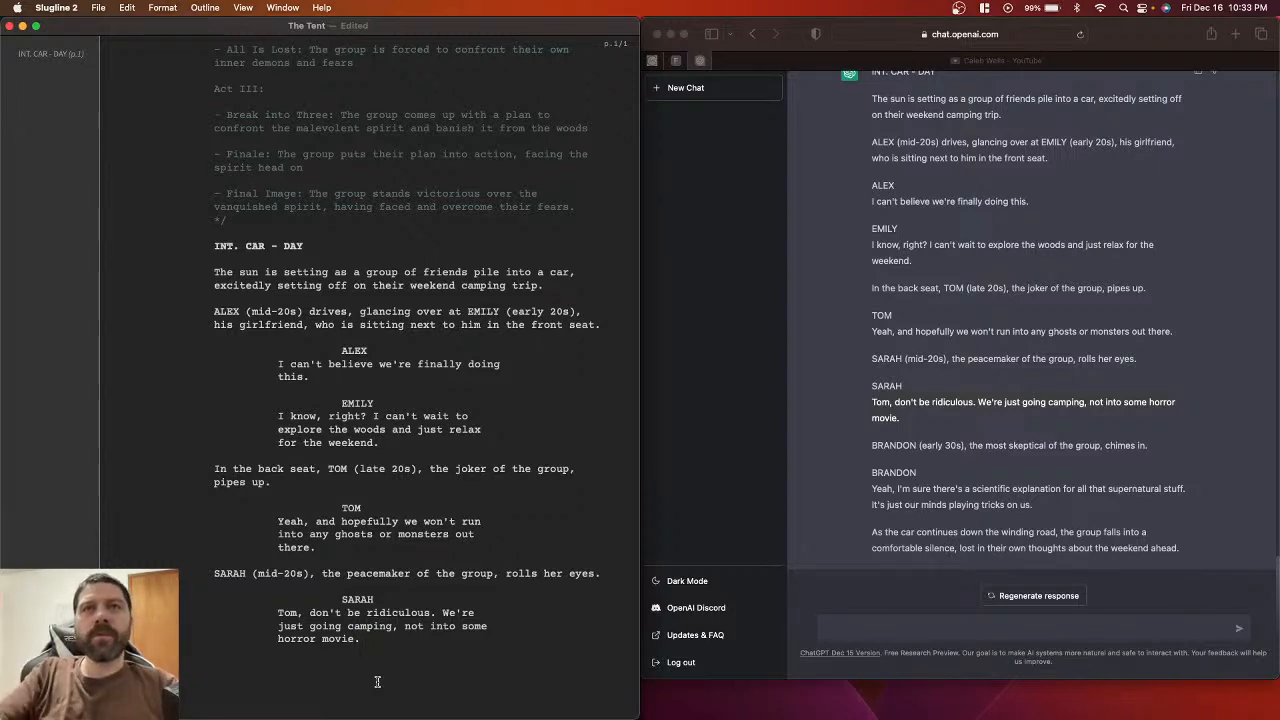
Step: Add Brandon's skeptical chimes-in action line after Sarah's dialogue
left_click(873, 455)
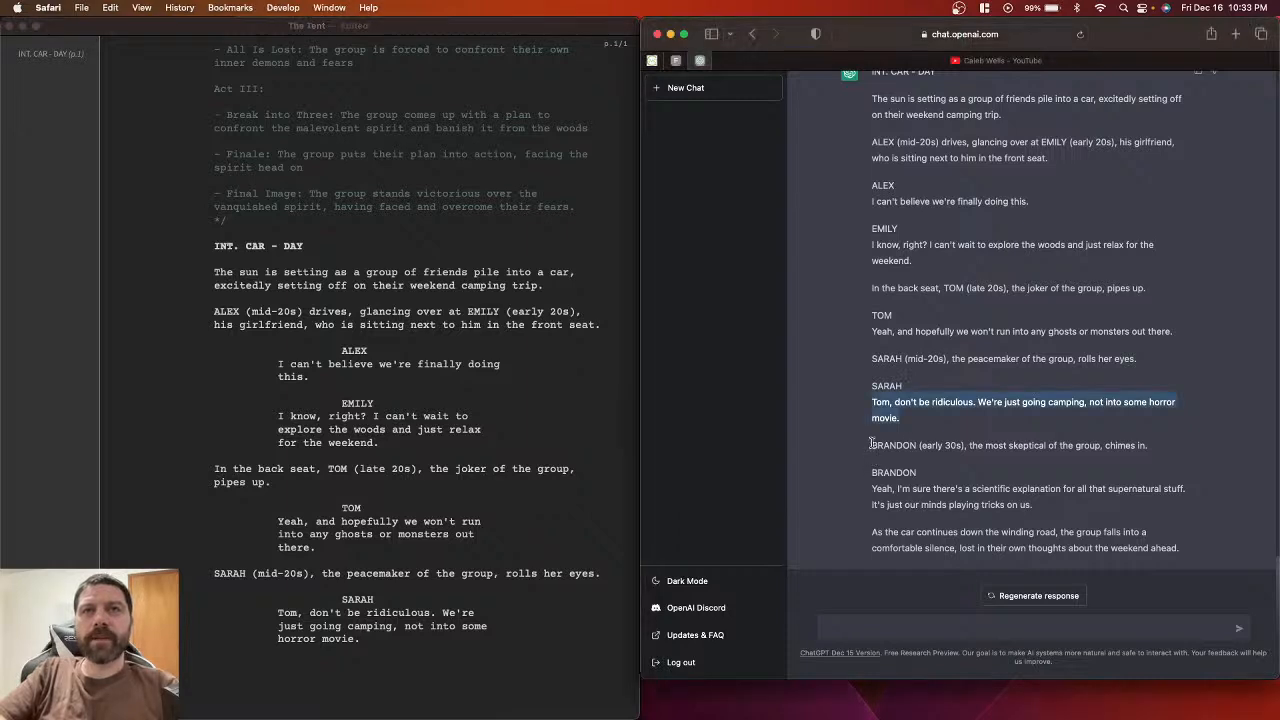
left_click_drag(872, 445, 1170, 450)
key("super+c")
left_click(337, 652)
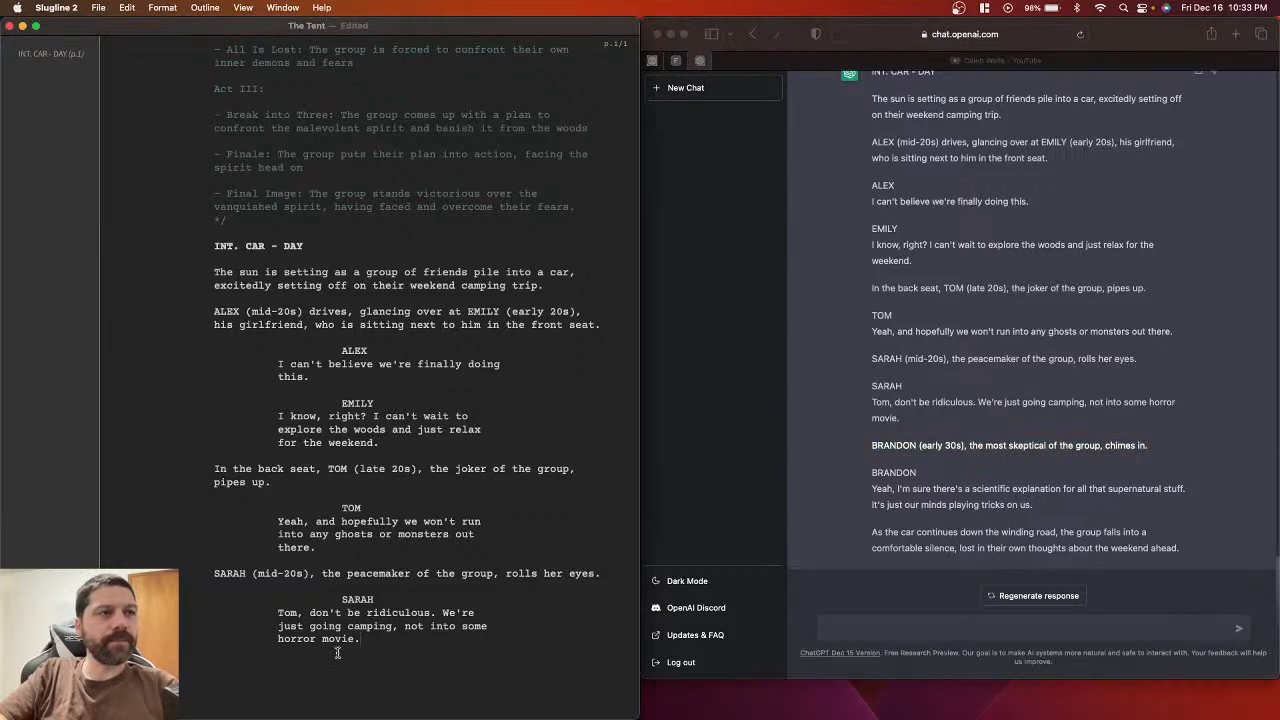
key("Return")
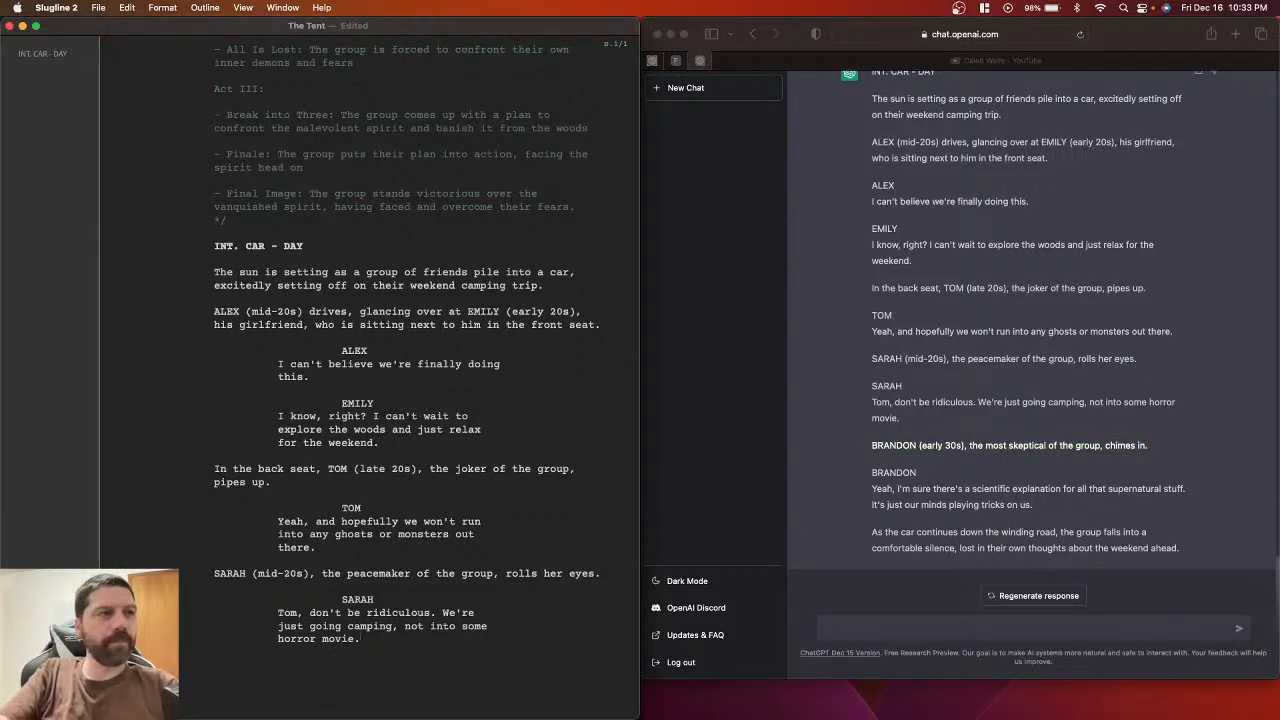
key("super+v")
key("Return")
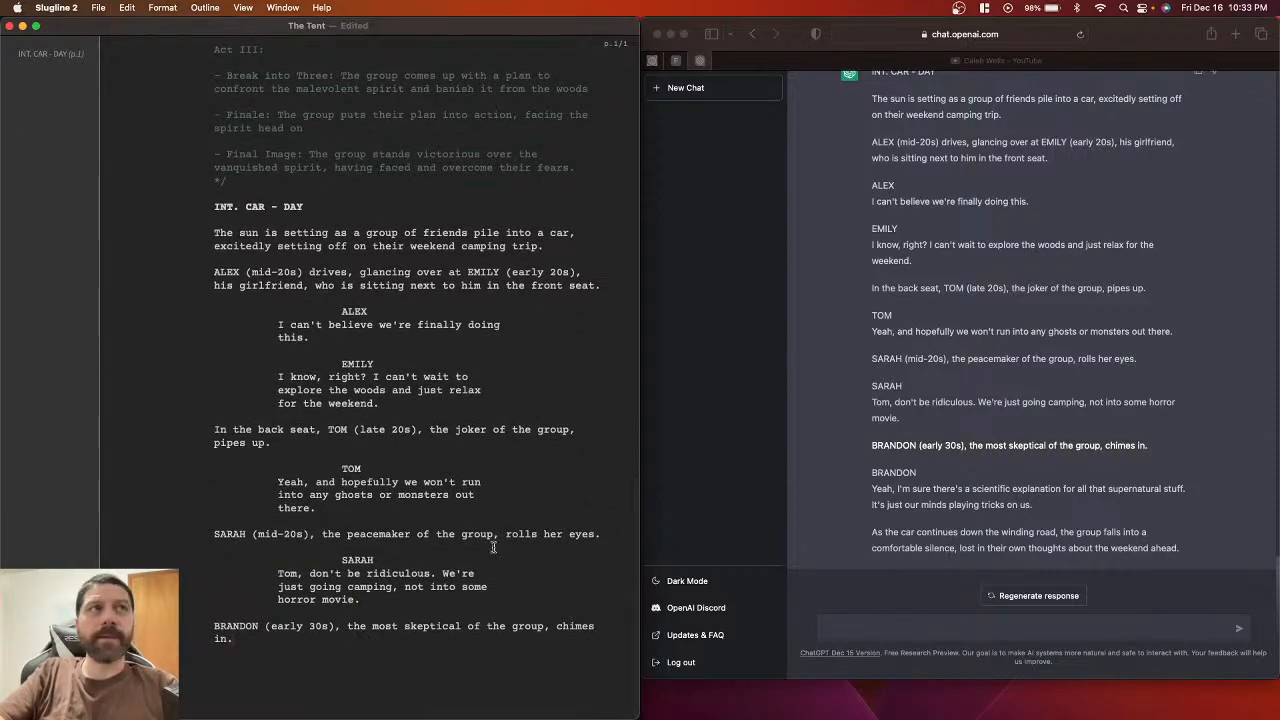
scroll(246, 155, "up", 5)
scroll(246, 152, "up", 12)
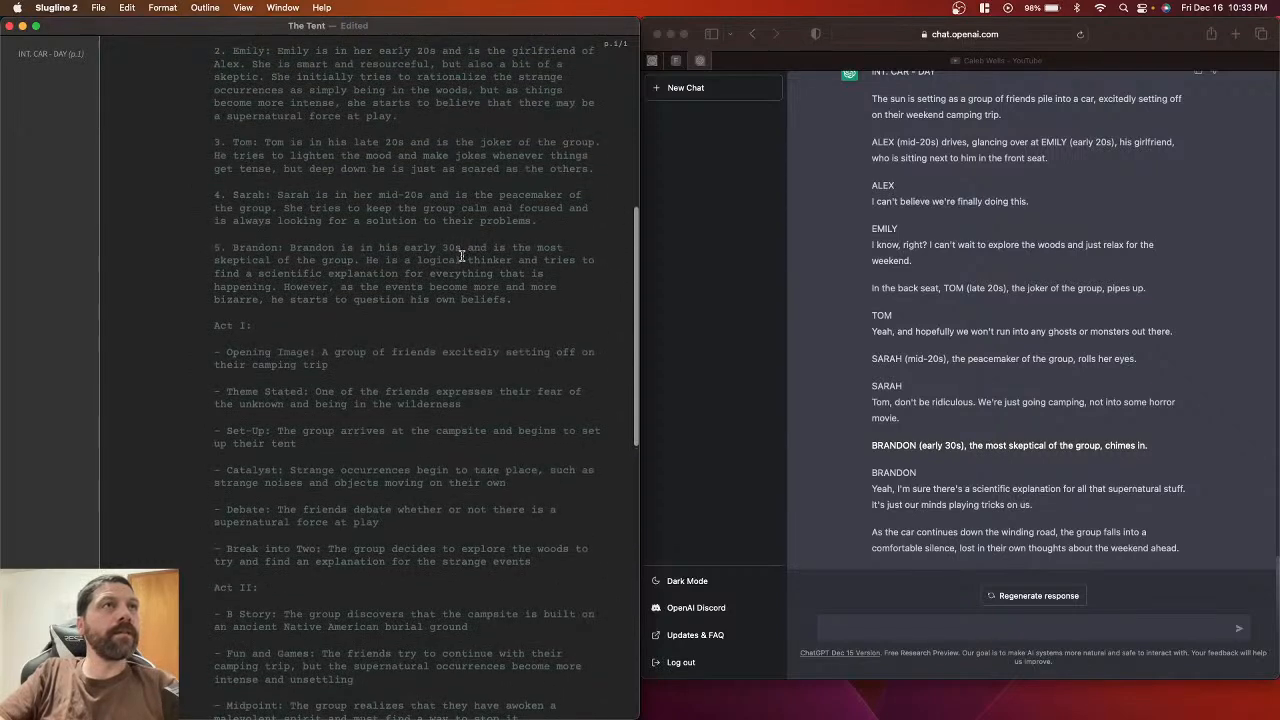
Step: Check Brandon's cast-list entry, then delete the blank line after his chimes-in action line
left_click_drag(229, 247, 303, 294)
left_click(266, 325)
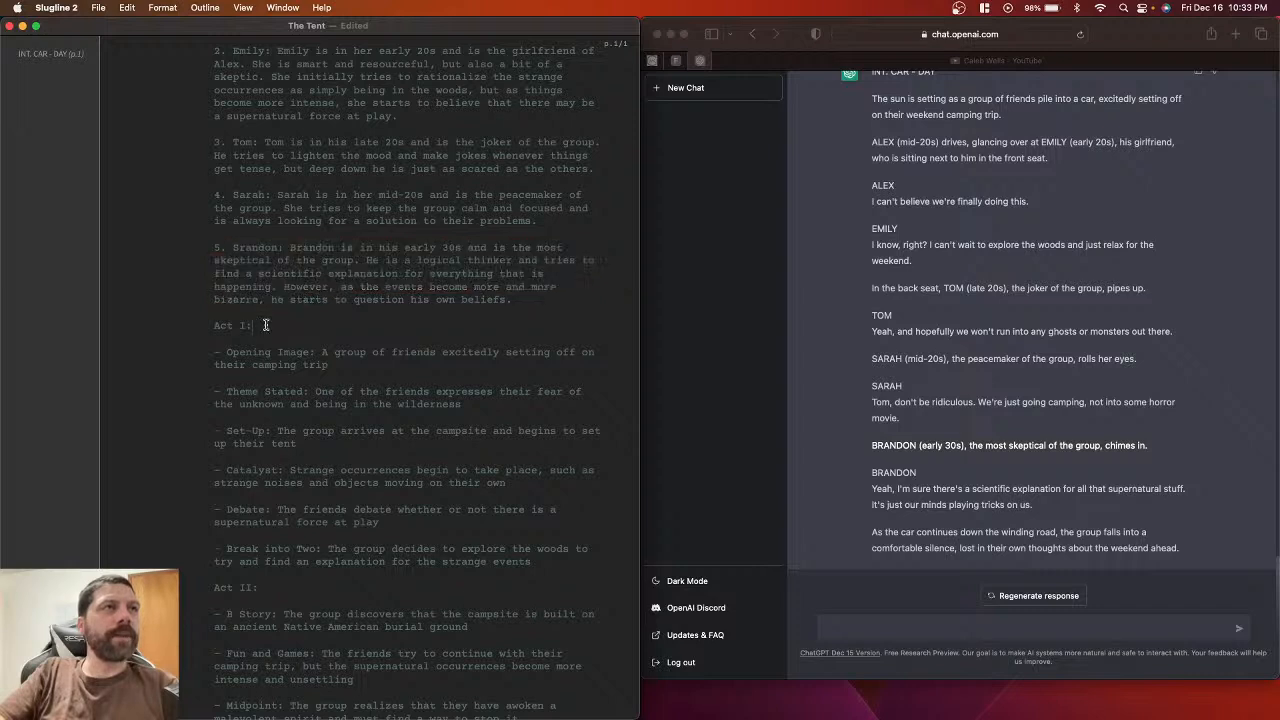
scroll(214, 221, "up", 2)
scroll(214, 221, "up", 4)
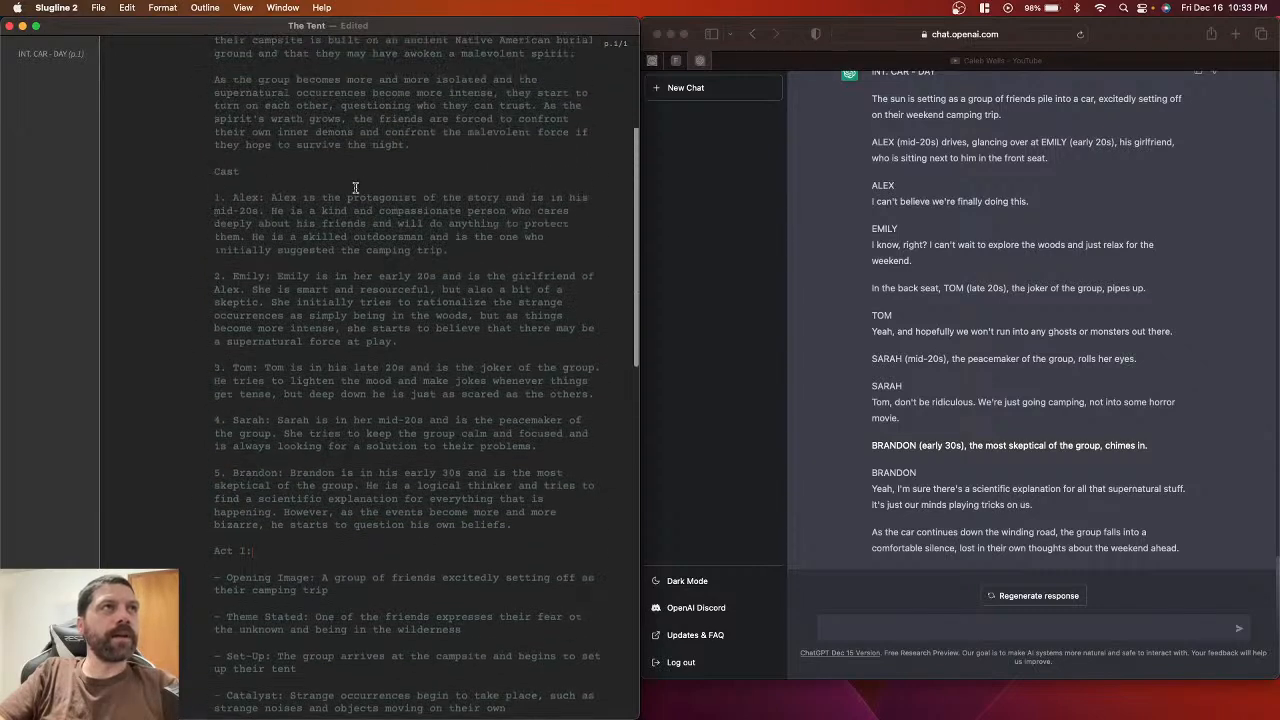
scroll(315, 512, "down", 2)
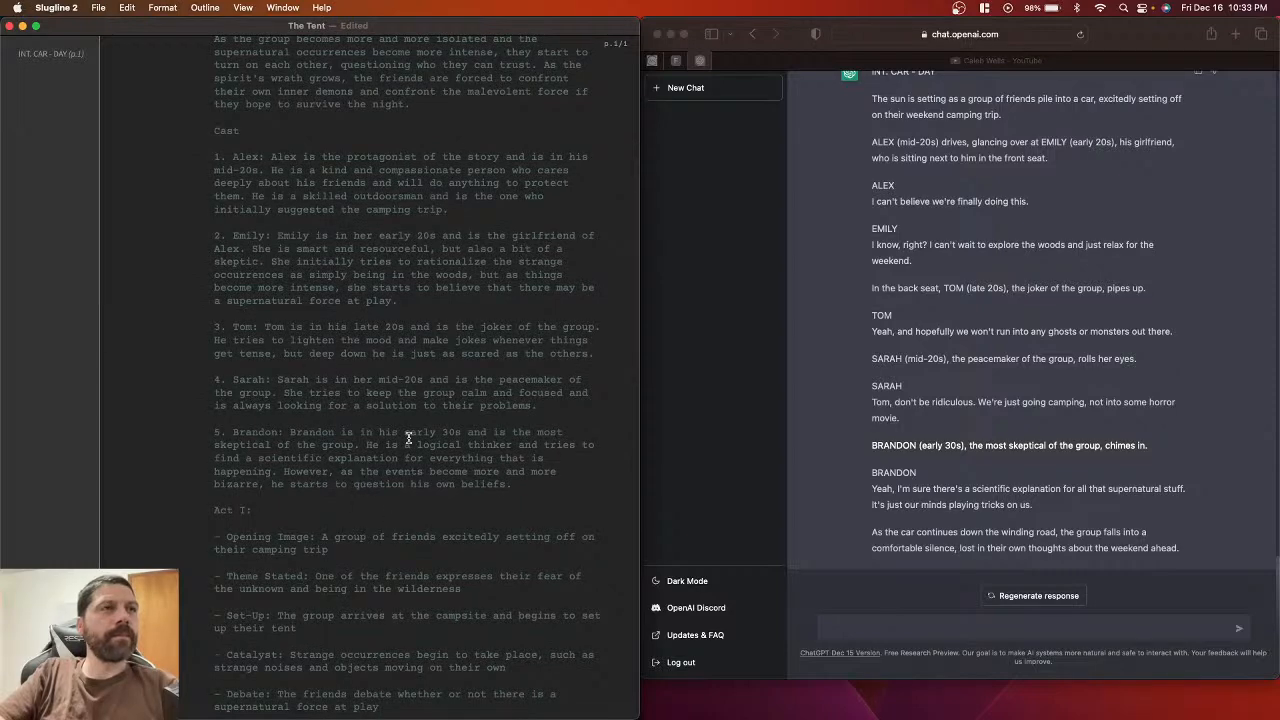
scroll(299, 500, "down", 15)
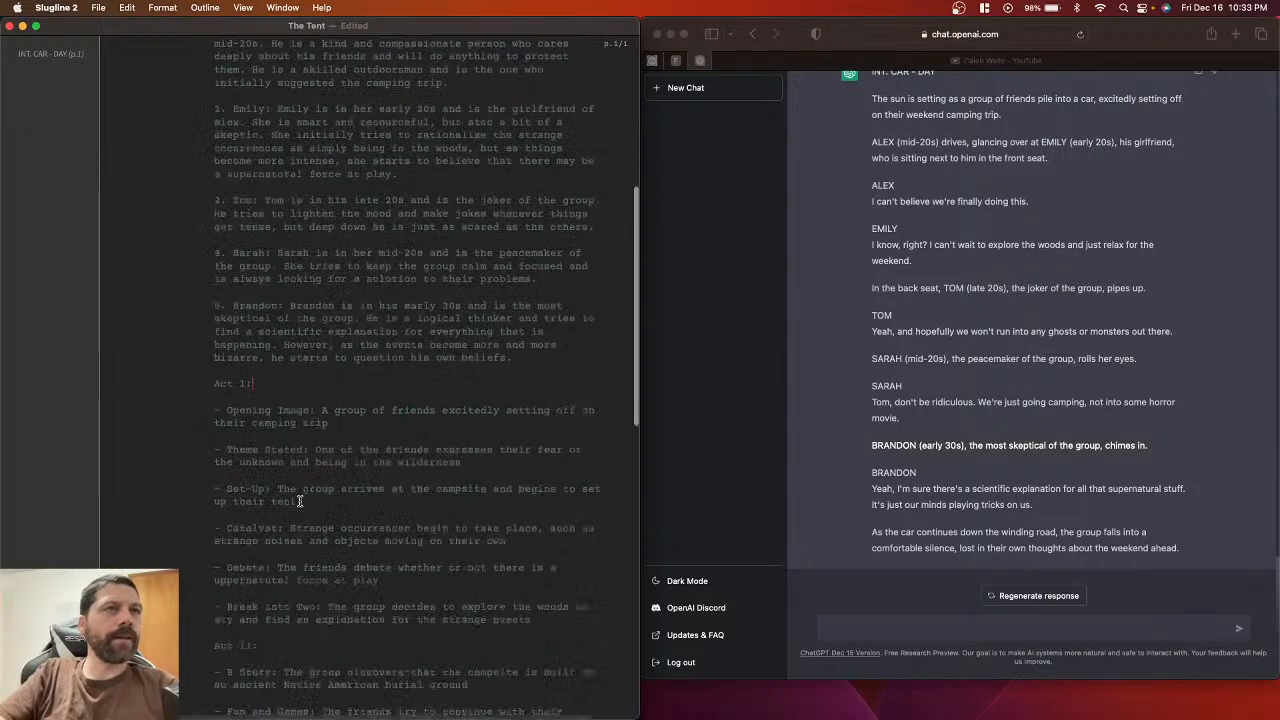
scroll(299, 500, "down", 6)
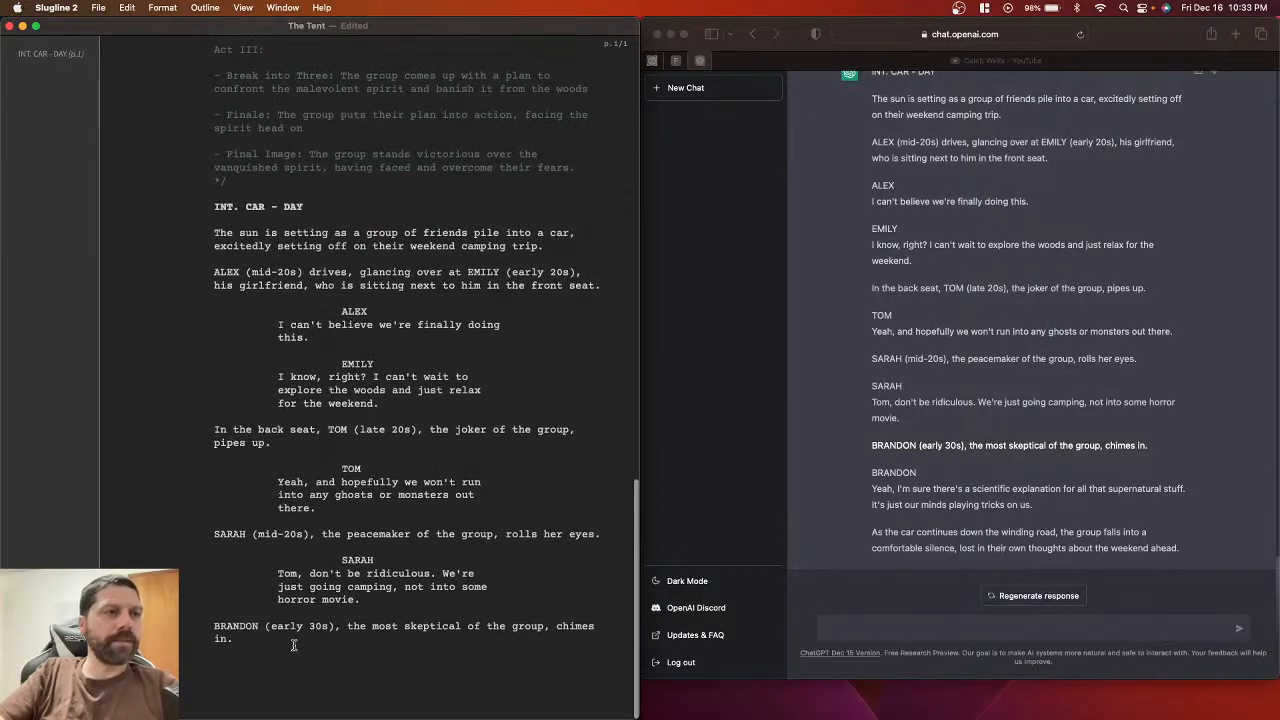
key("BackSpace")
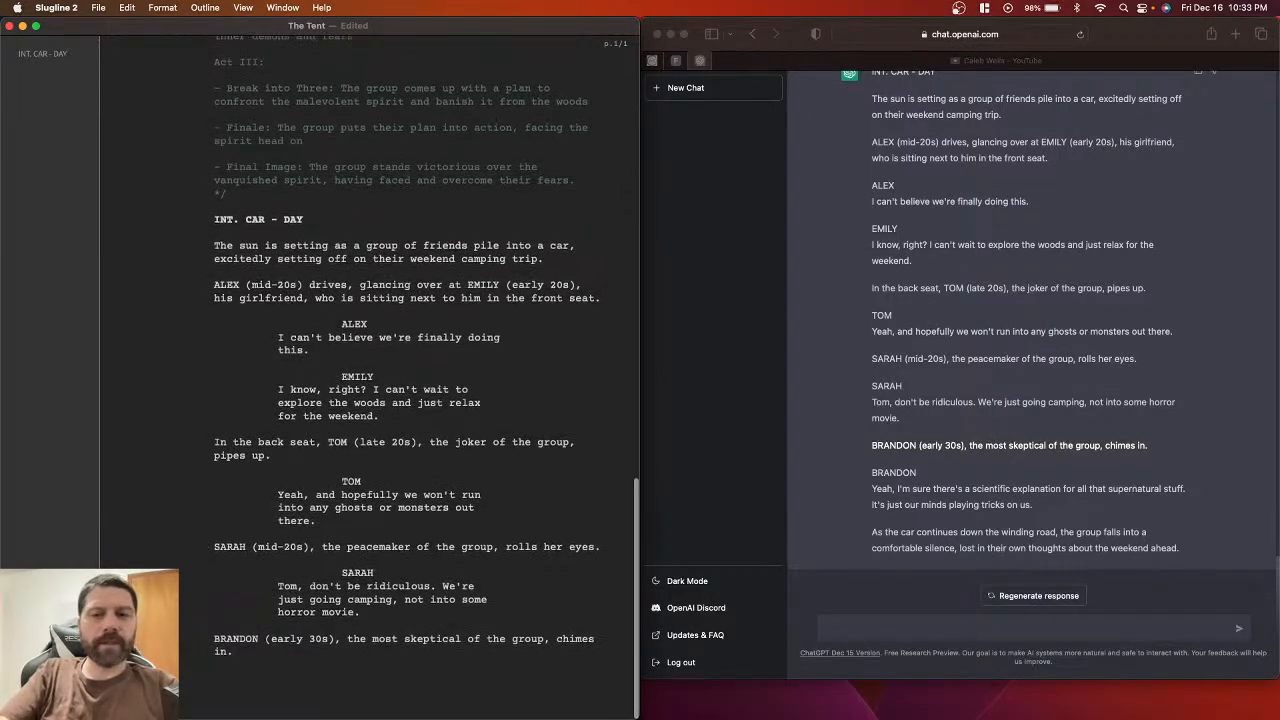
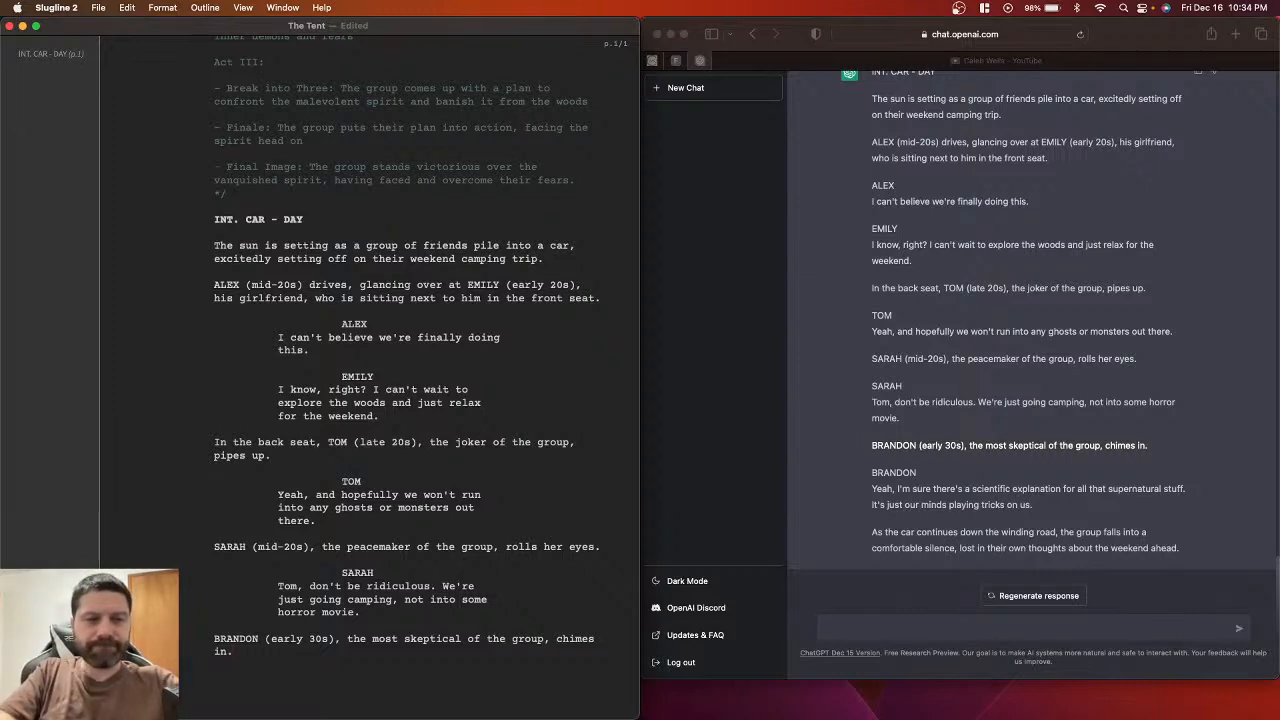
Step: Paste BRANDON from the ChatGPT reply into the script as a character cue
scroll(289, 610, "down", 1)
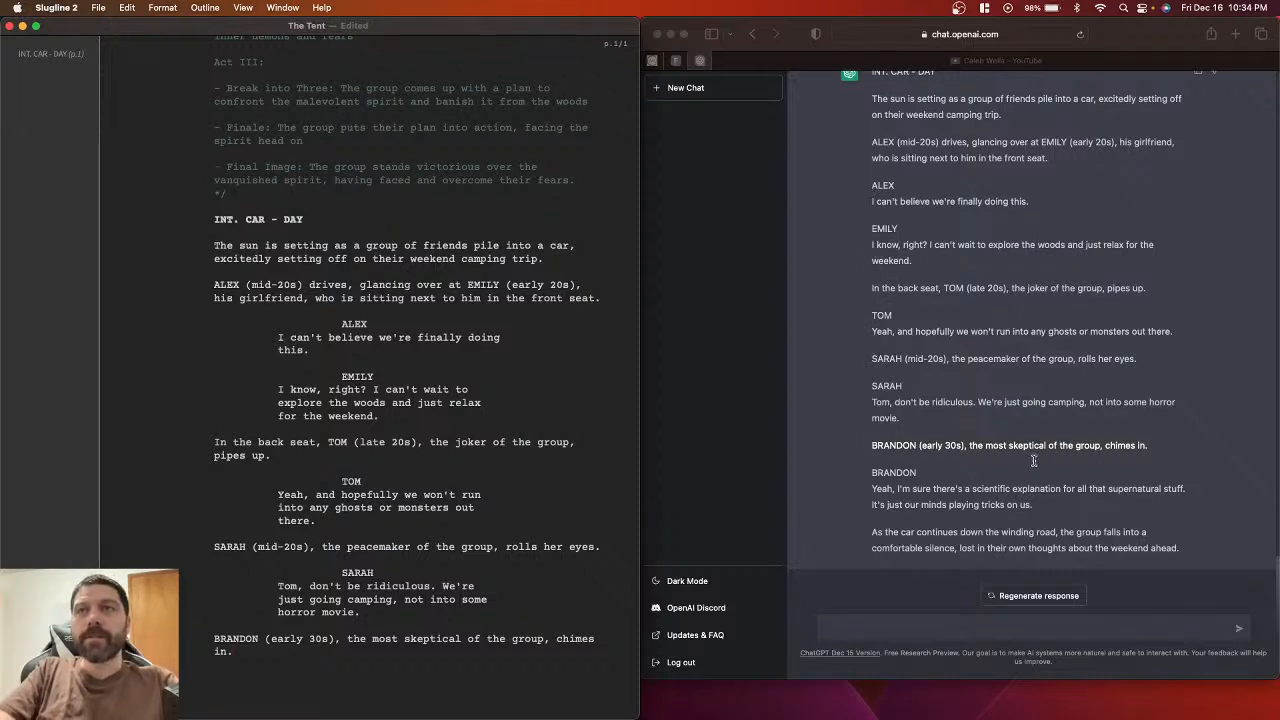
left_click(876, 474)
double_click(876, 474)
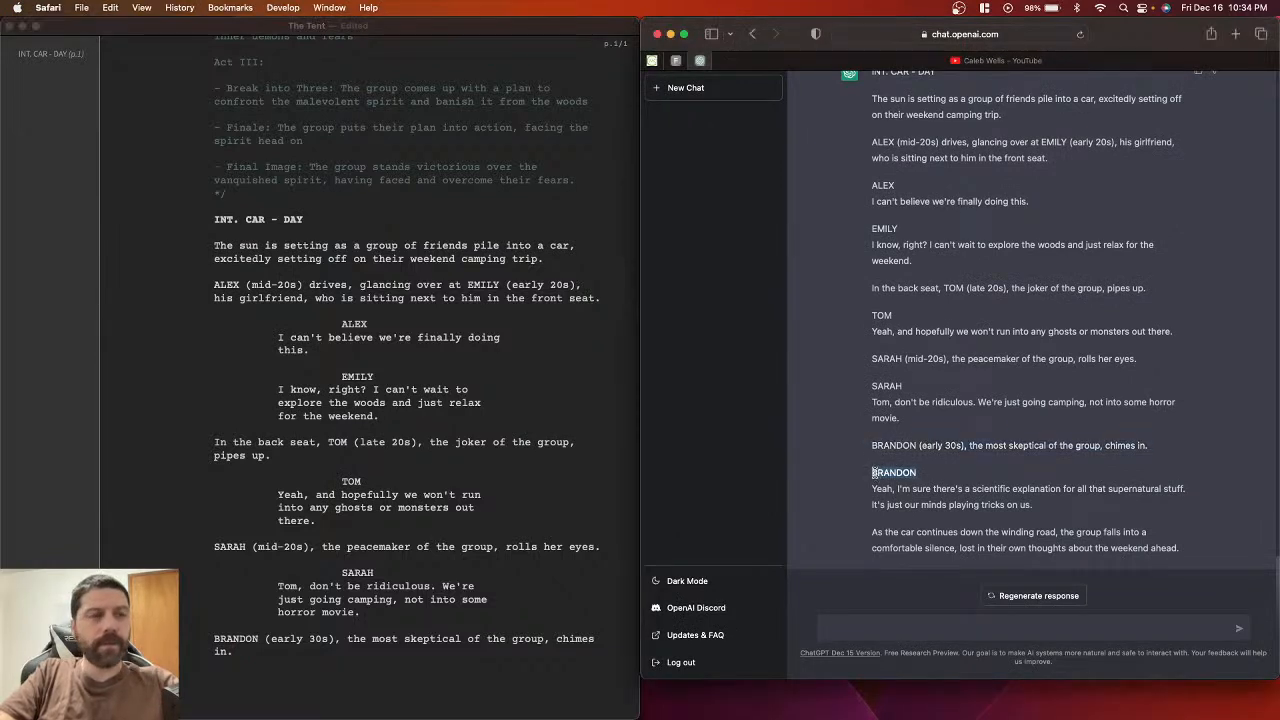
left_click(353, 679)
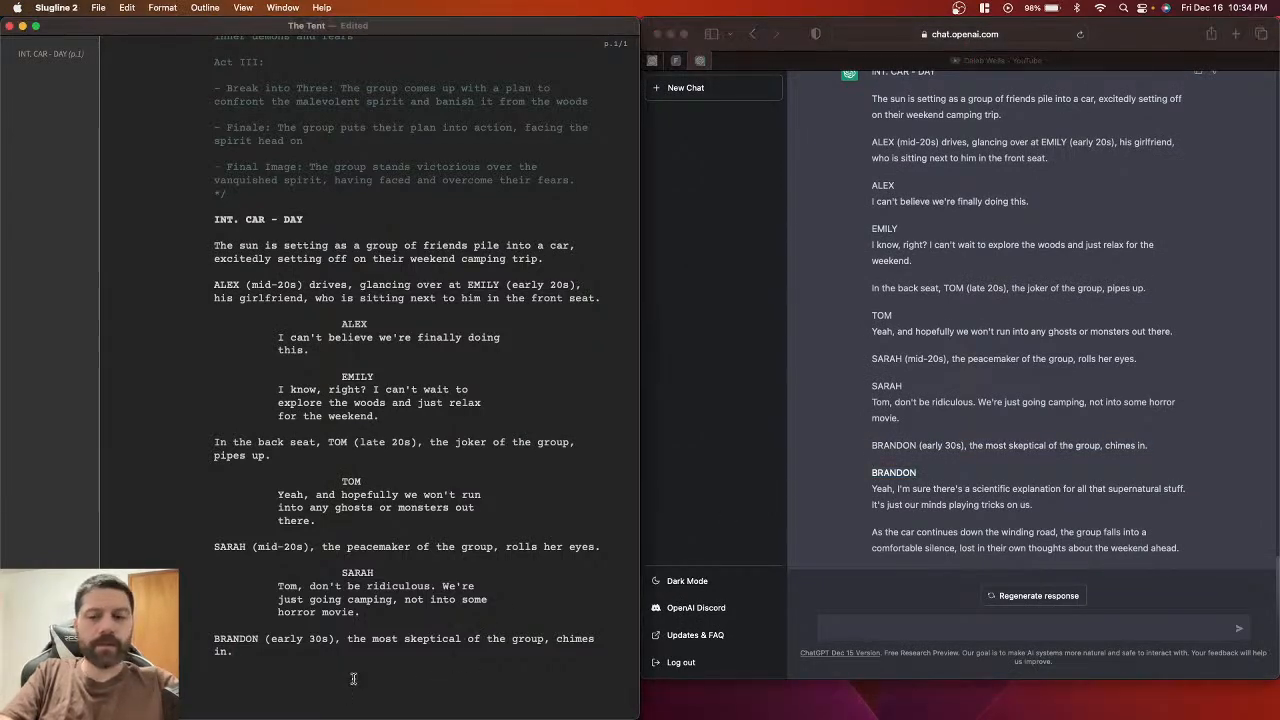
type("BRANDON")
key("Return")
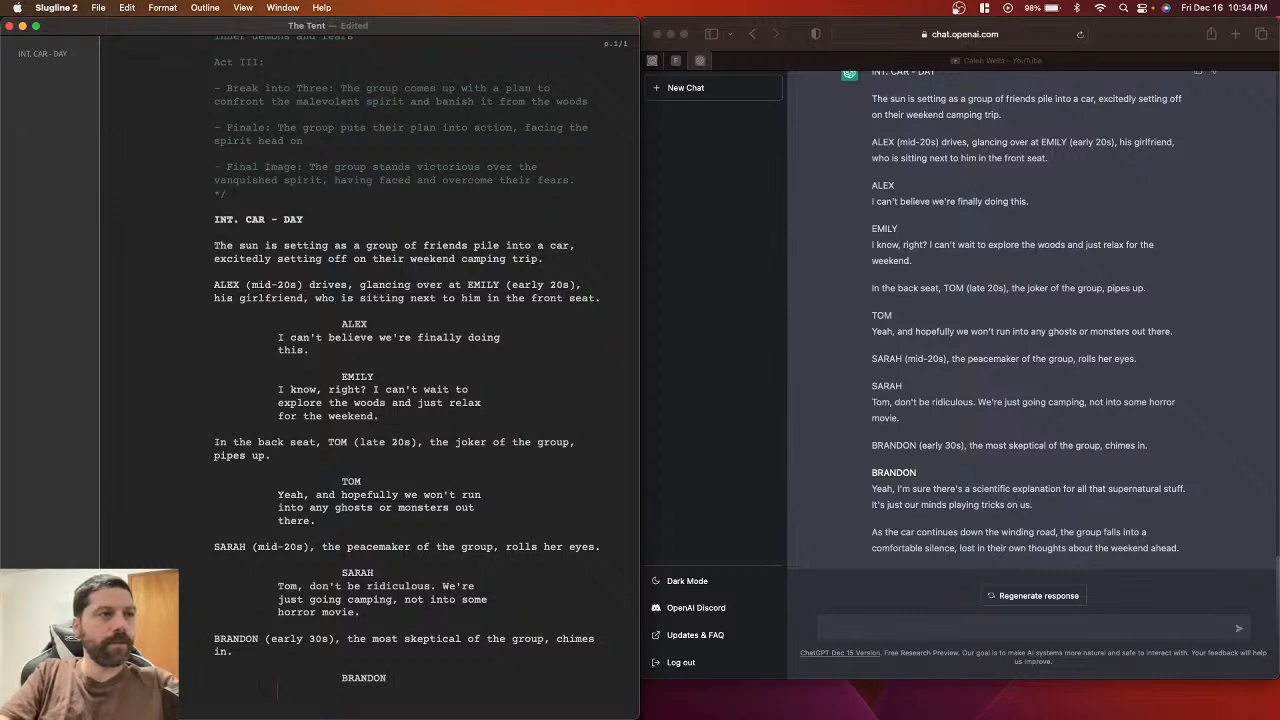
Step: Paste Brandon's dialogue line under his cue and save the script
scroll(484, 608, "down", 2)
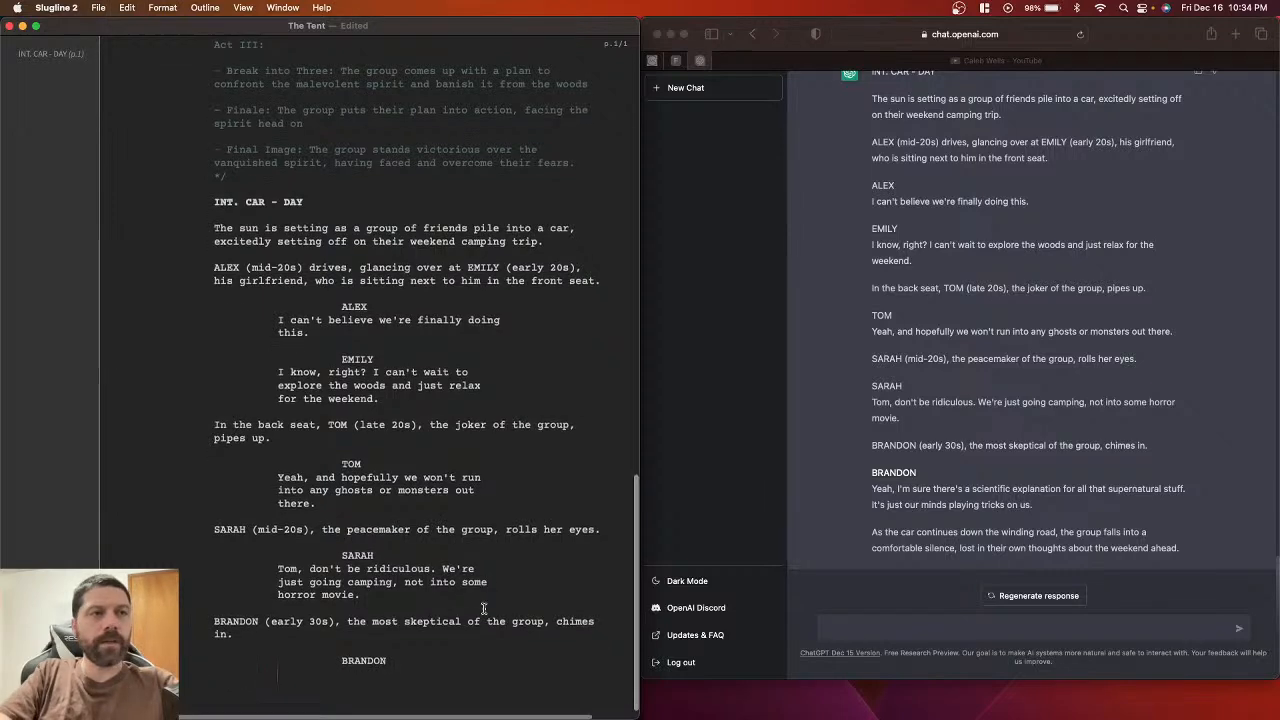
left_click(874, 488)
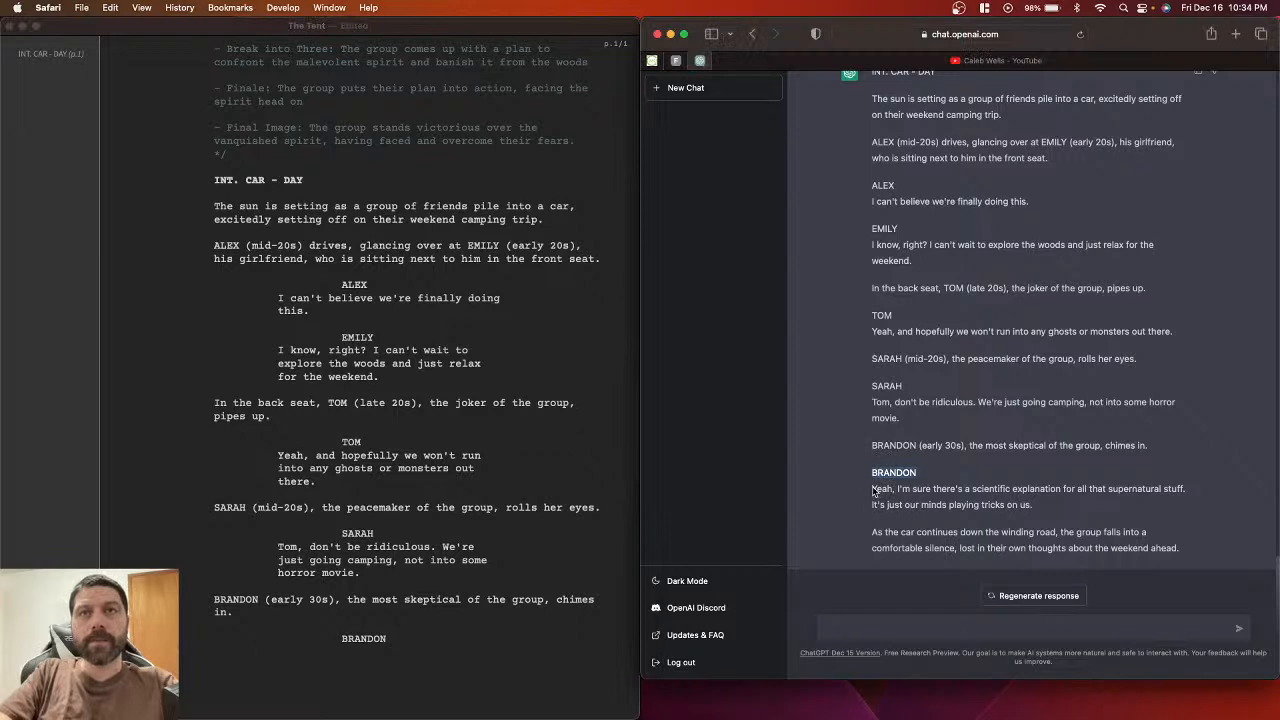
left_click_drag(872, 488, 1078, 507)
key("super+c")
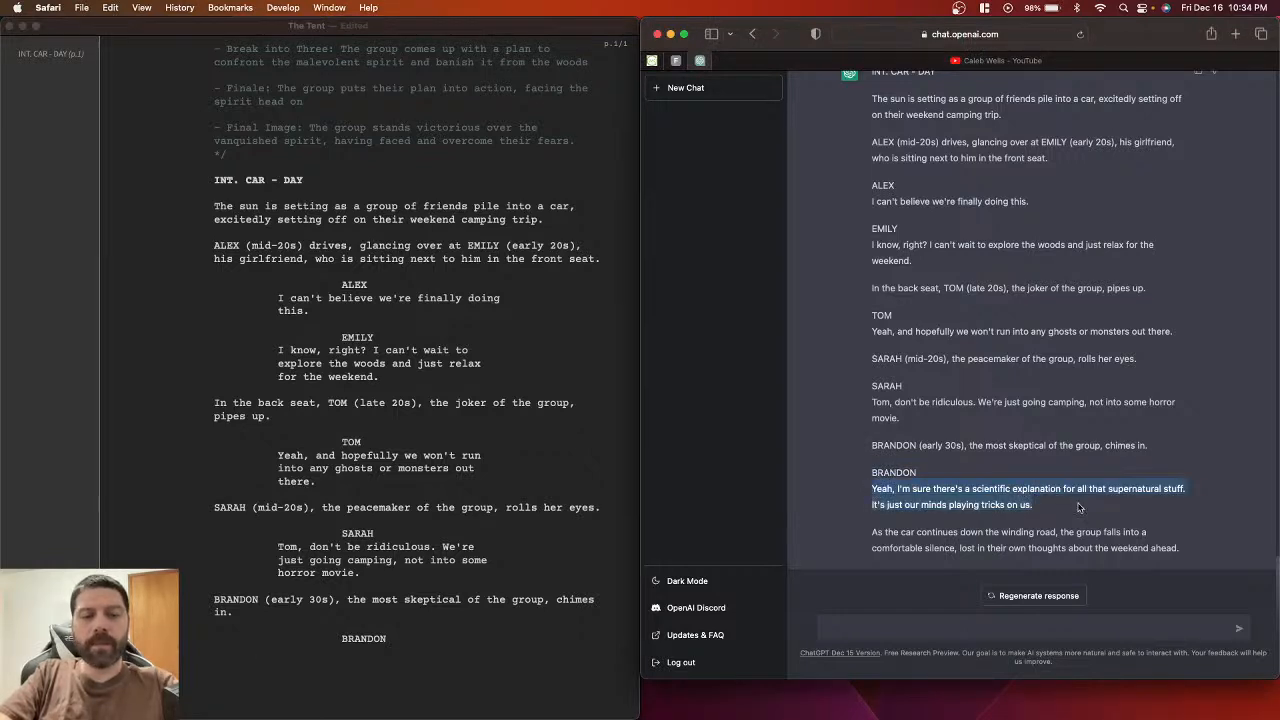
left_click(426, 635)
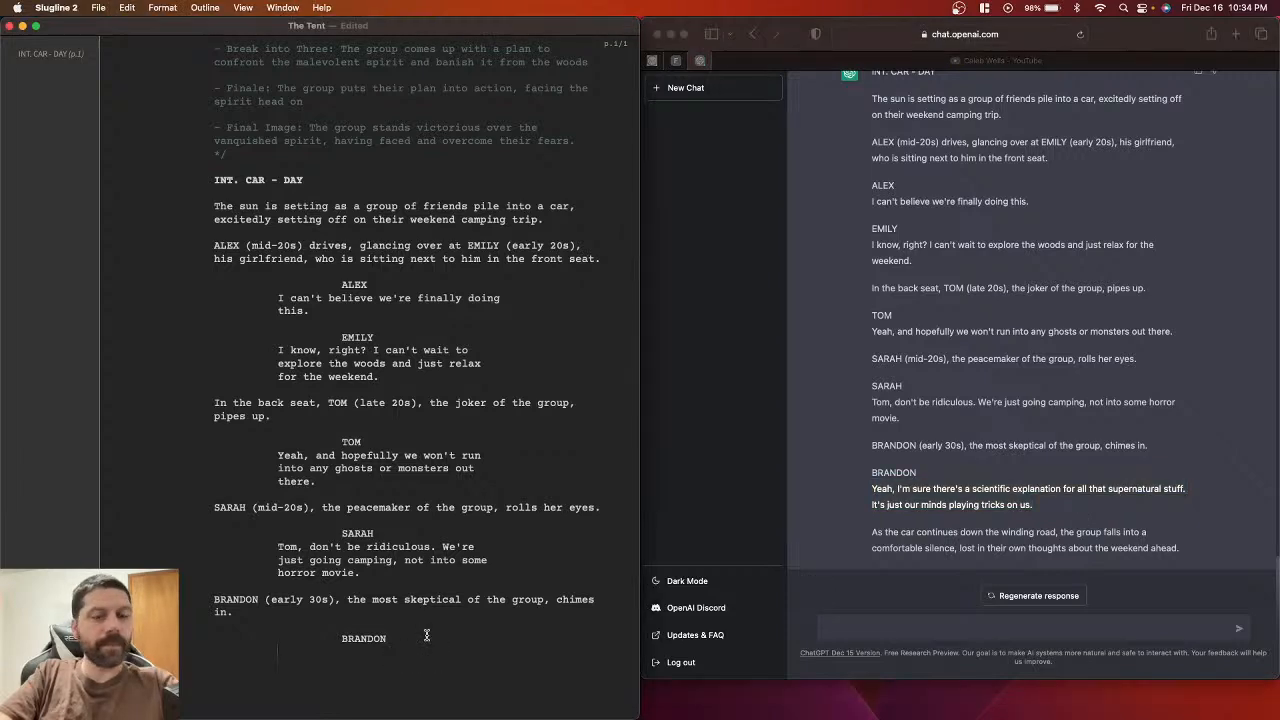
key("super+v")
scroll(468, 672, "down", 2)
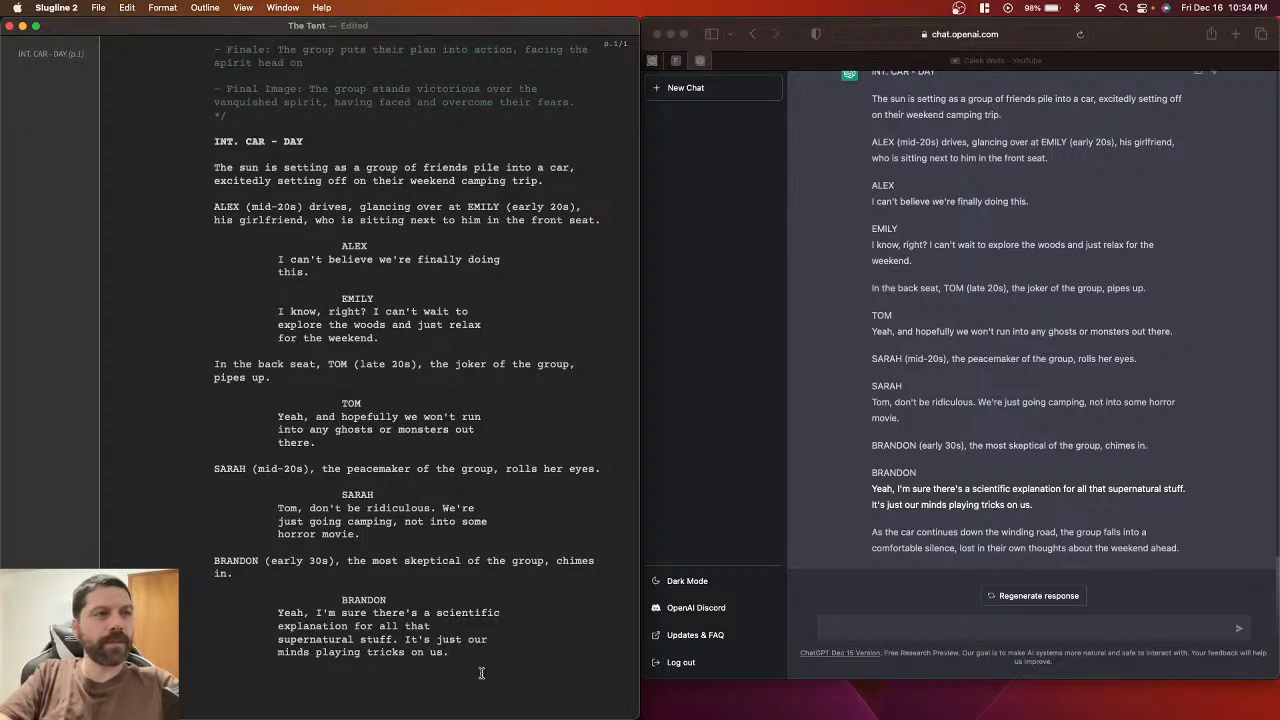
key("super+s")
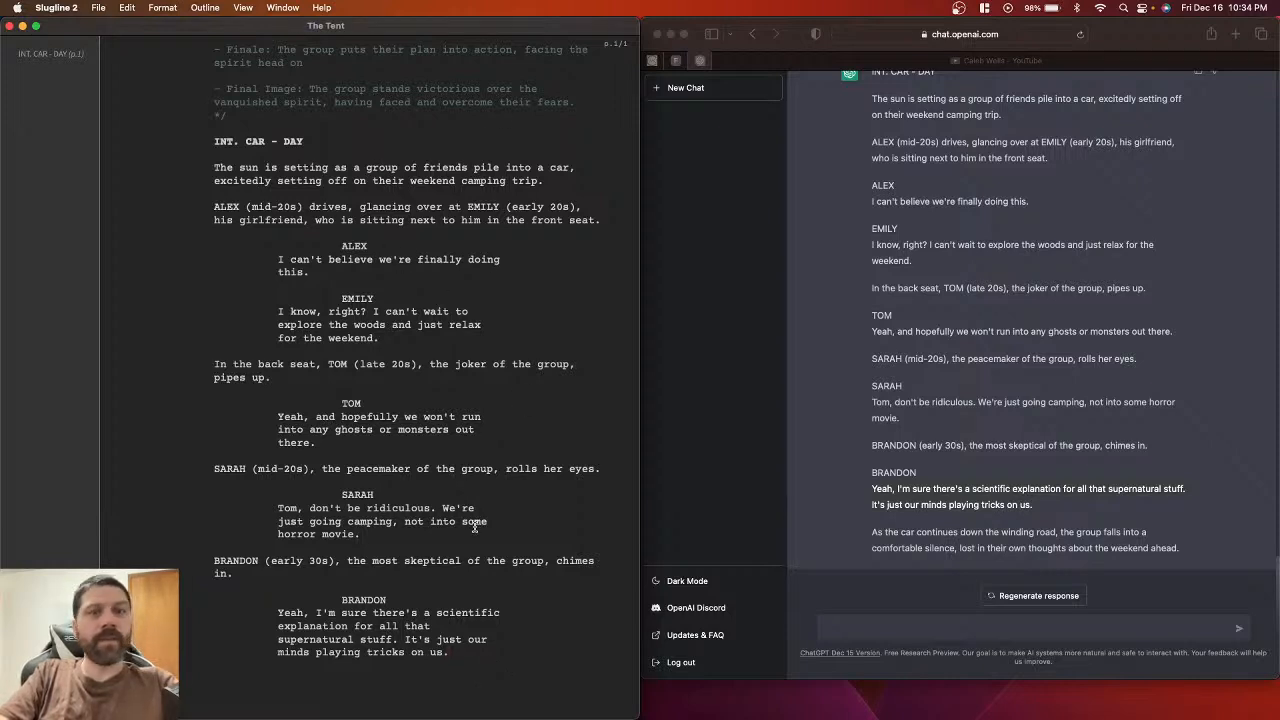
Step: Add the reply's closing paragraph about the car on the winding road as action, then save
key("Return")
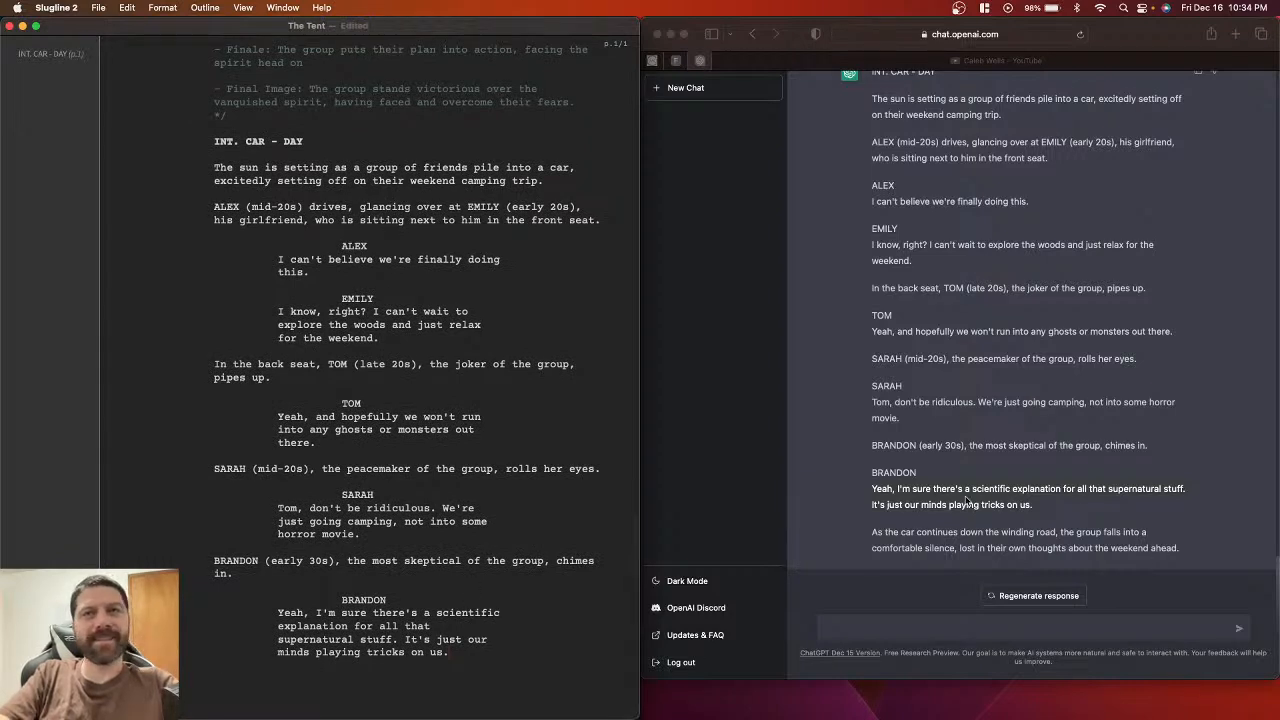
left_click(873, 535)
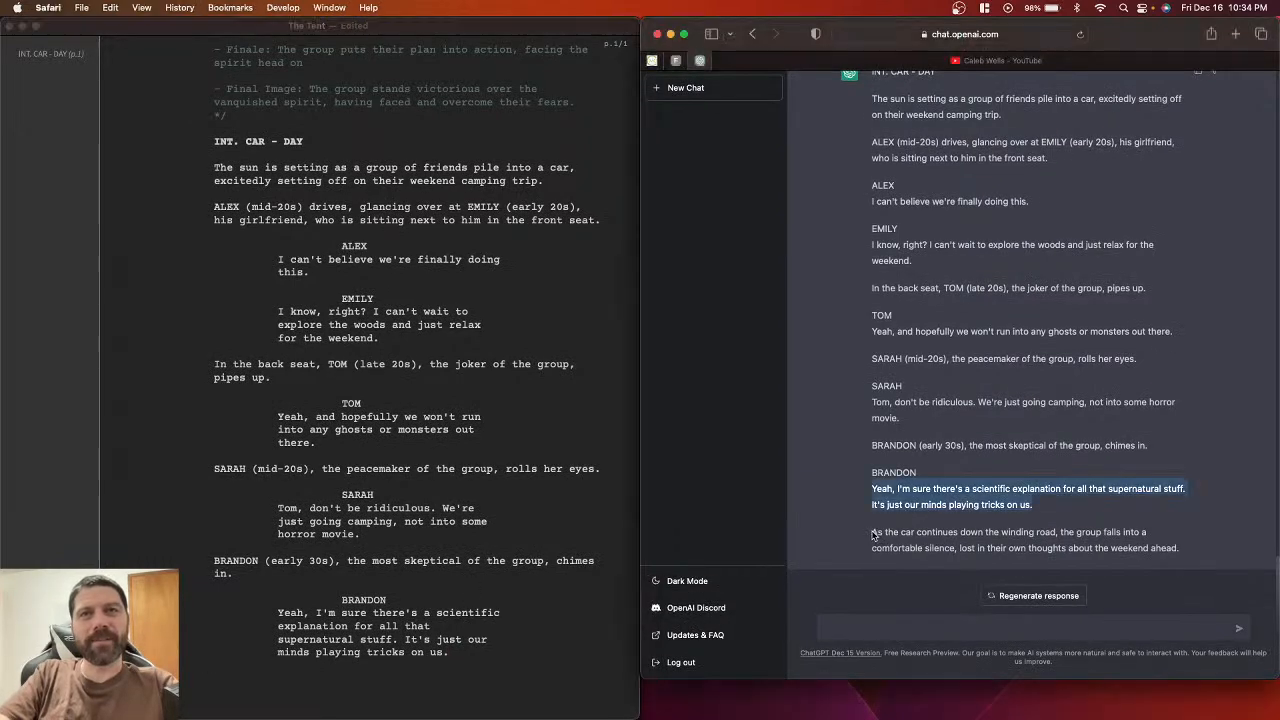
left_click(873, 535)
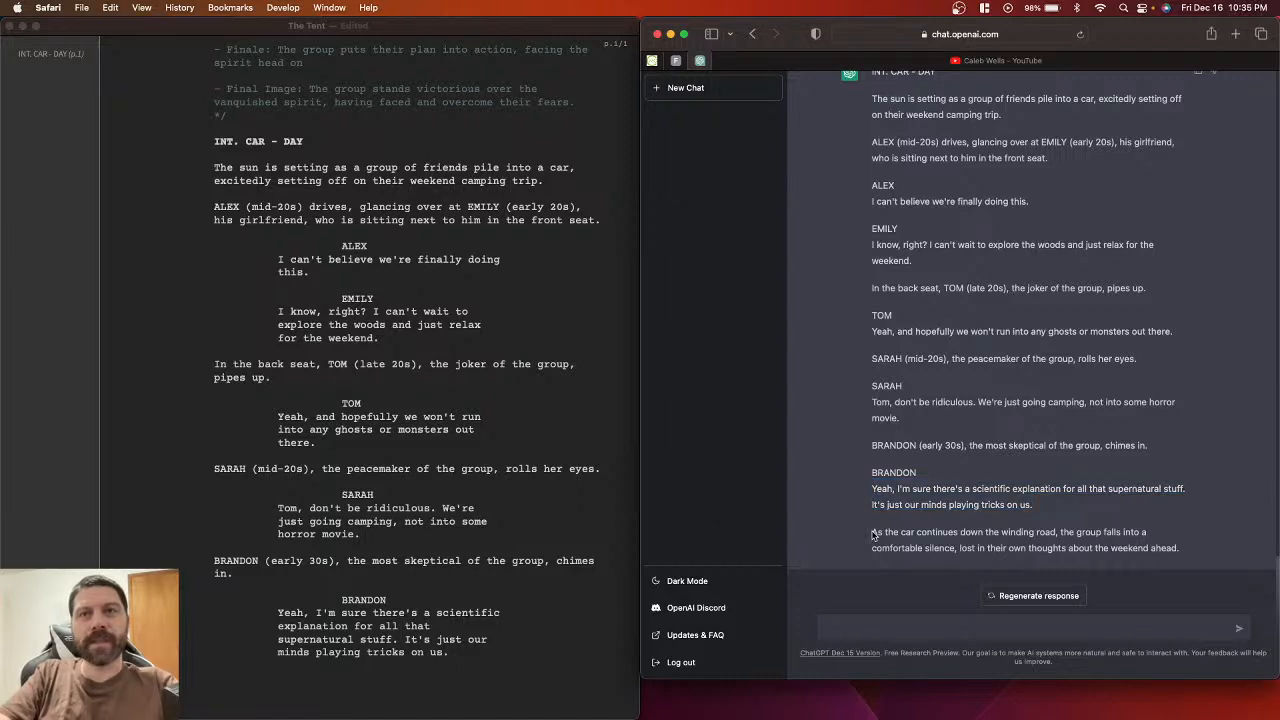
left_click_drag(871, 533, 1206, 549)
key("super+c")
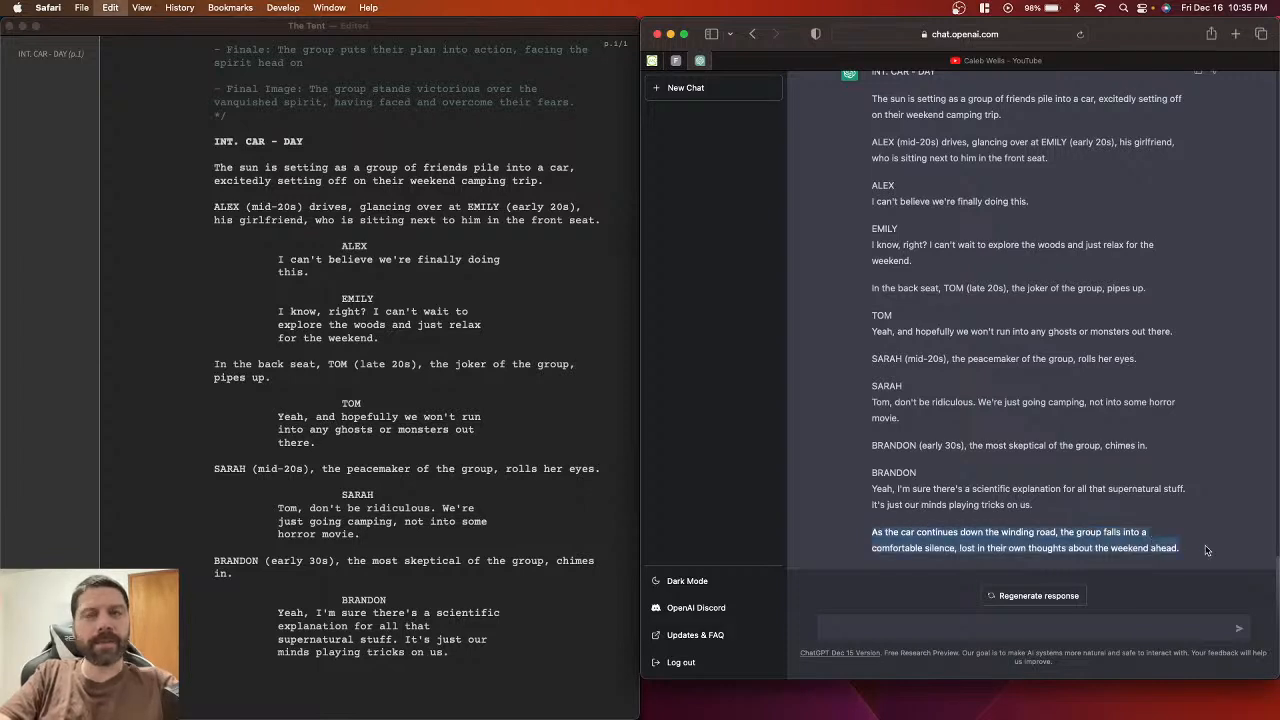
left_click(392, 694)
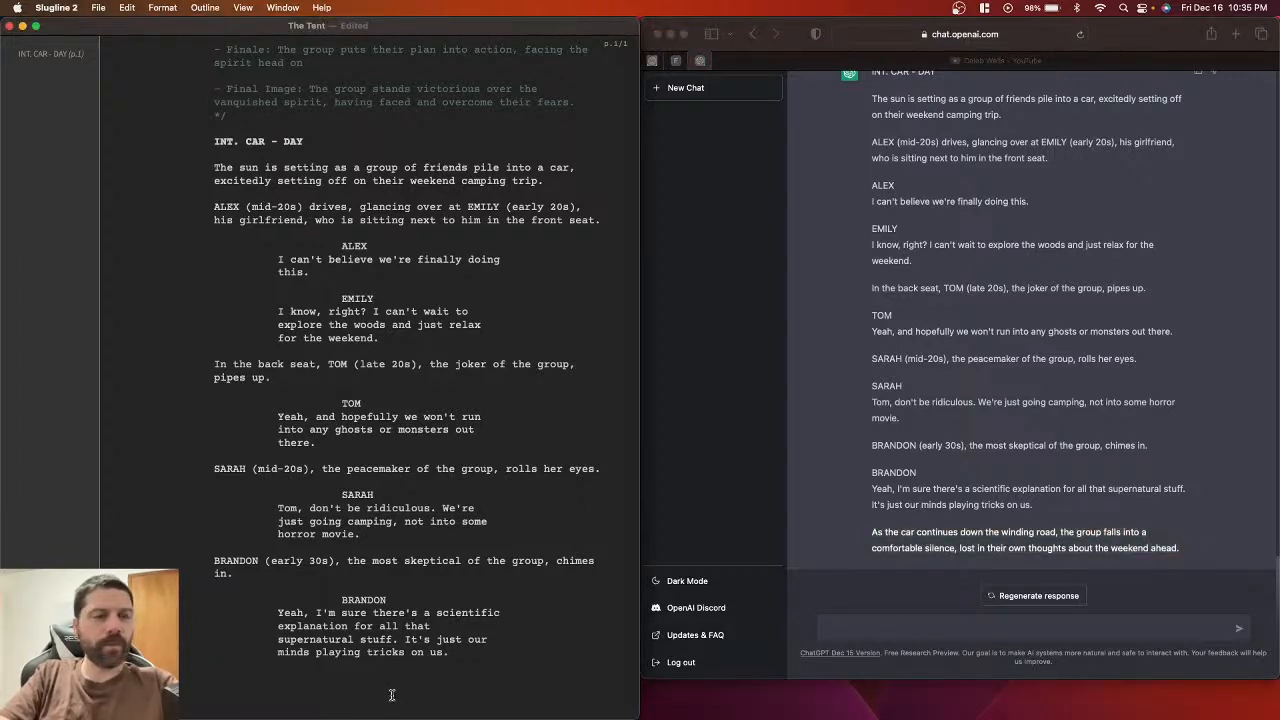
key("super+v")
key("super+z")
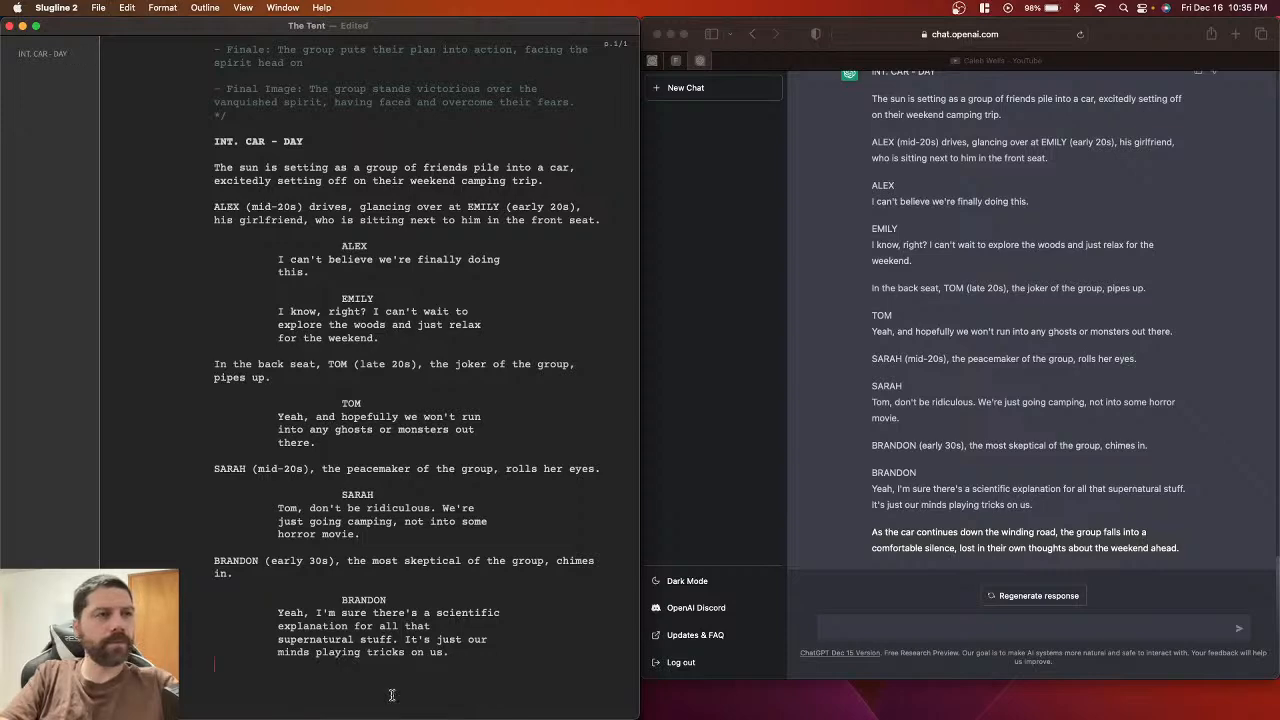
key("Return")
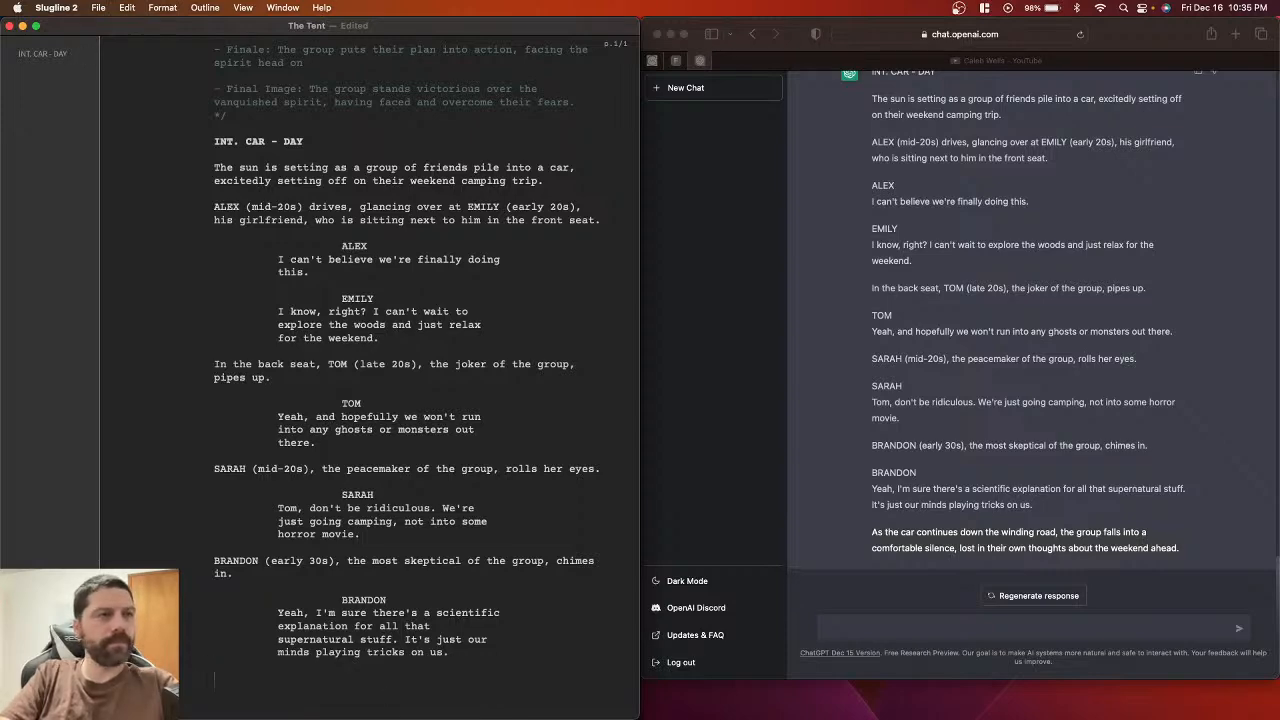
key("super+v")
scroll(340, 566, "down", 2)
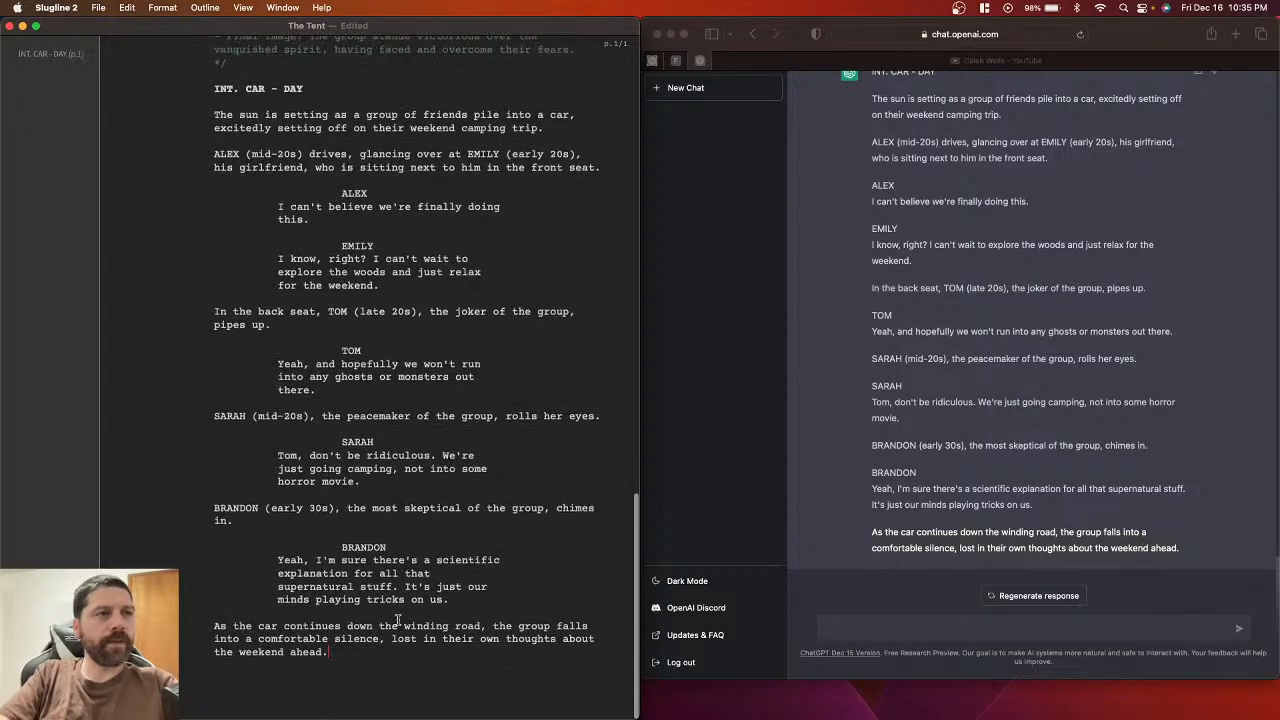
scroll(315, 309, "up", 5)
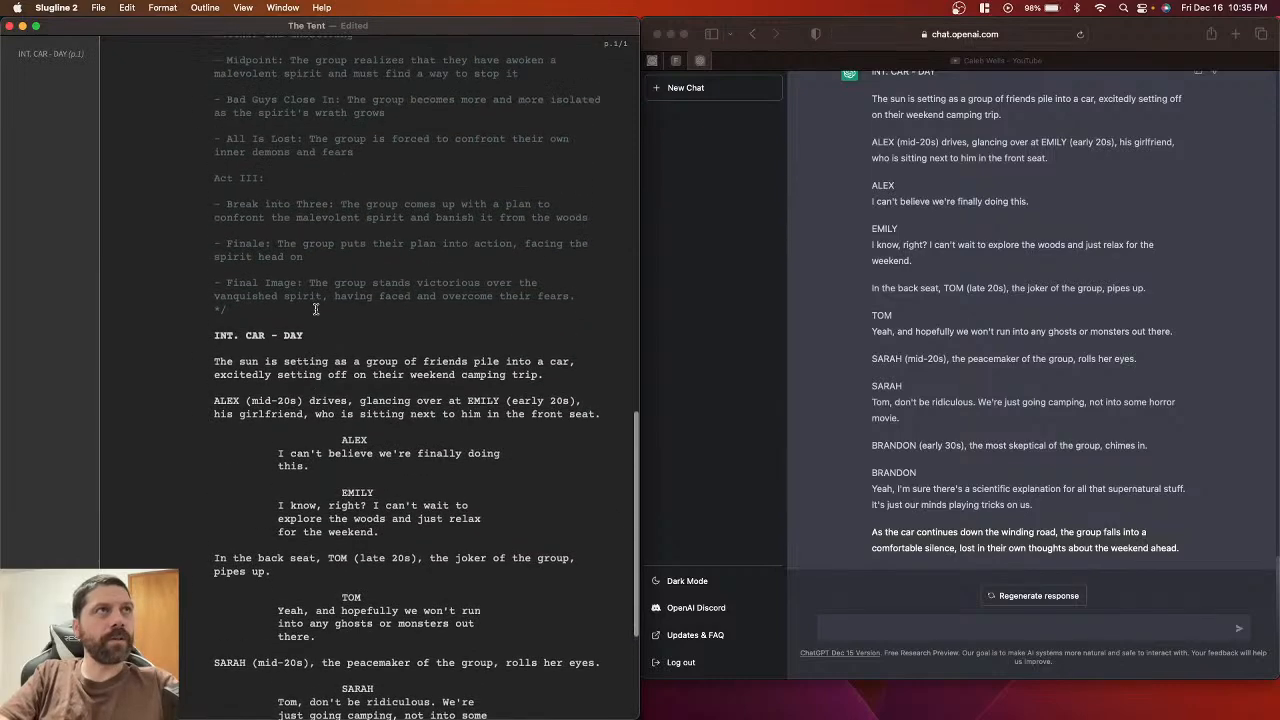
scroll(315, 309, "down", 5)
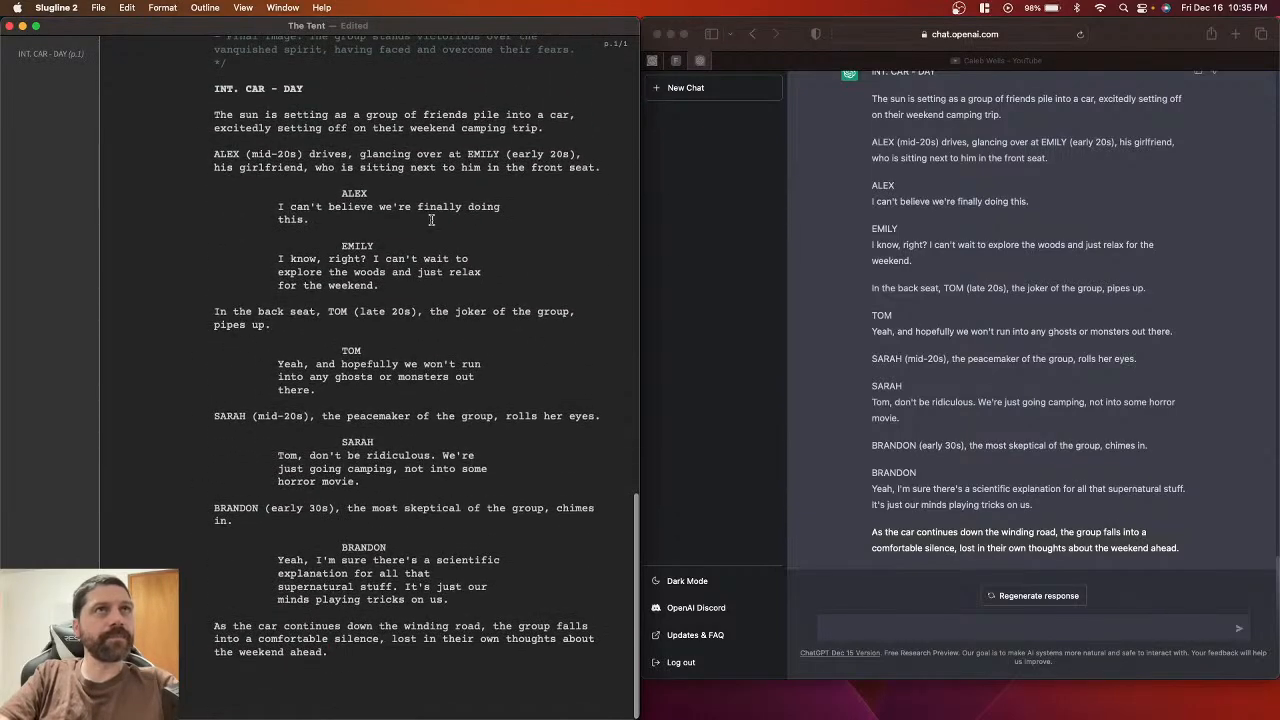
key("super+s")
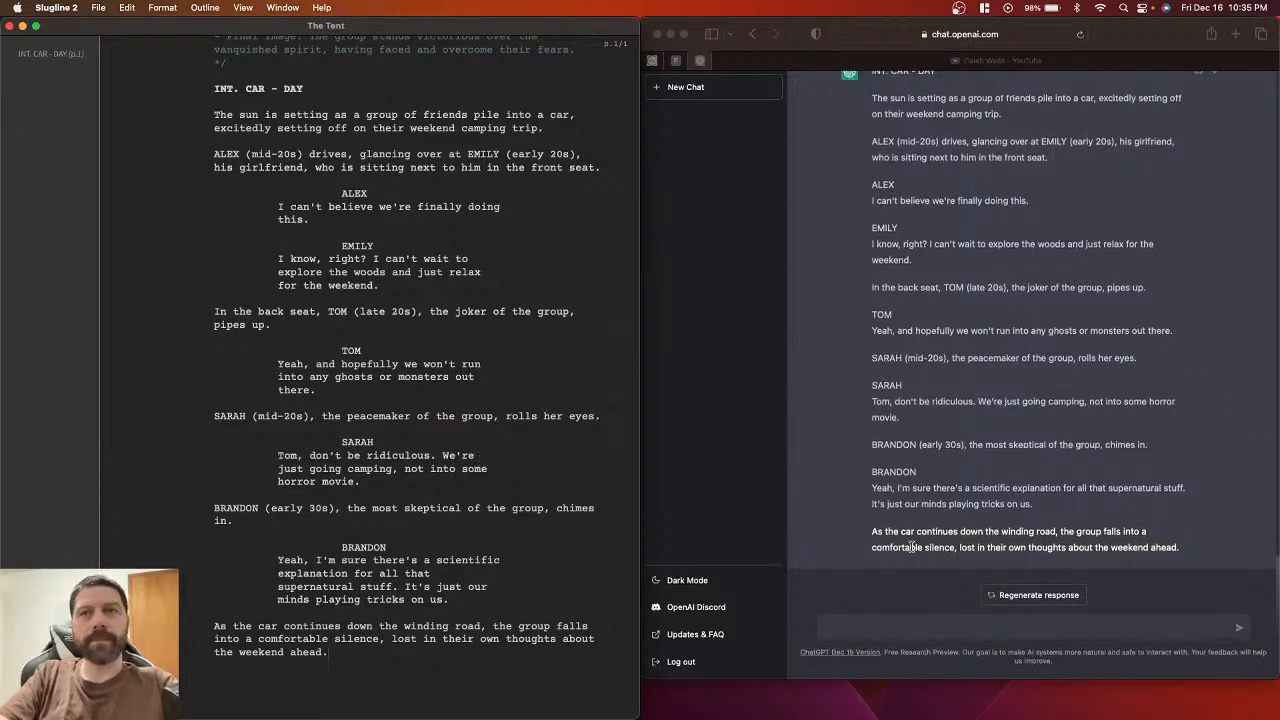
scroll(912, 547, "up", 10)
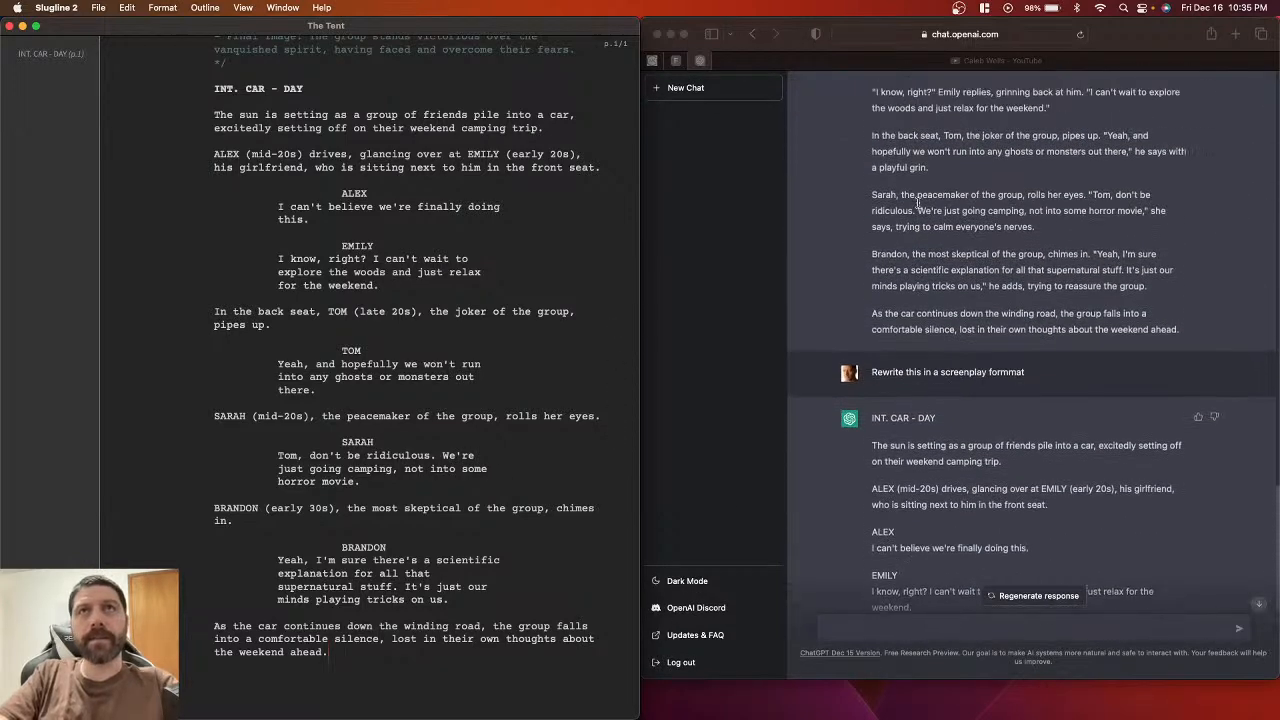
scroll(916, 200, "up", 3)
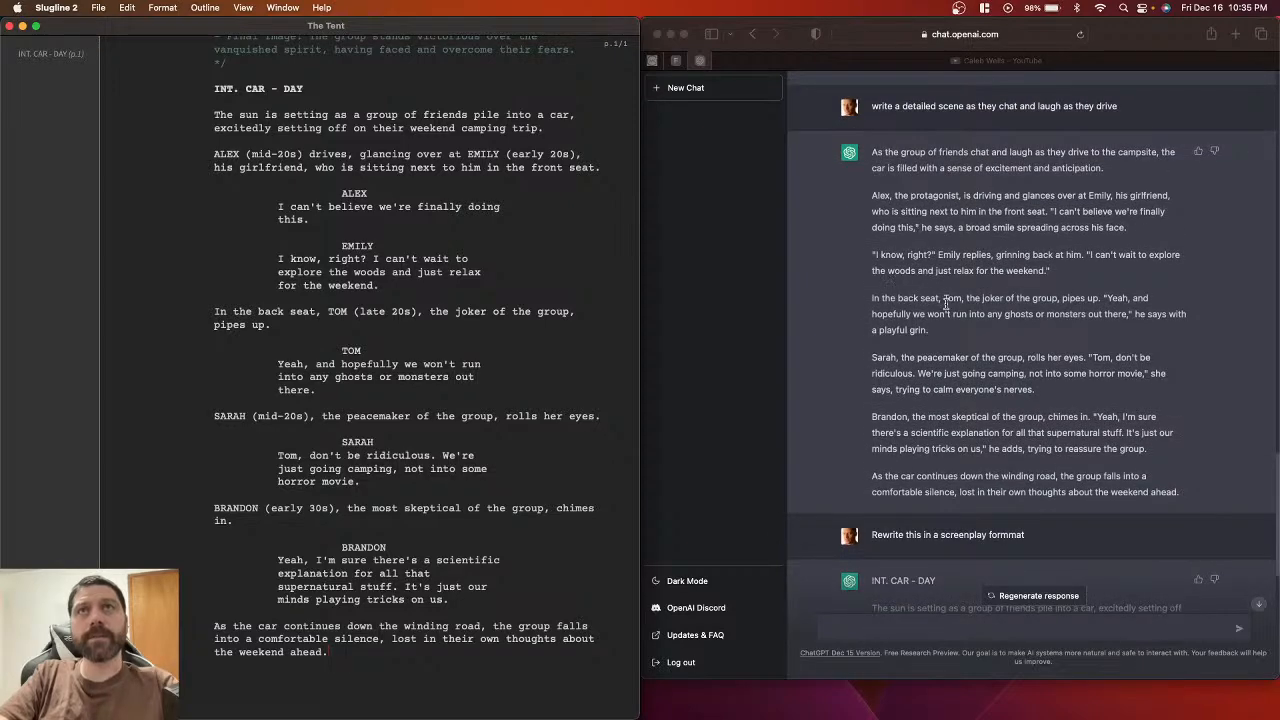
scroll(945, 305, "up", 5)
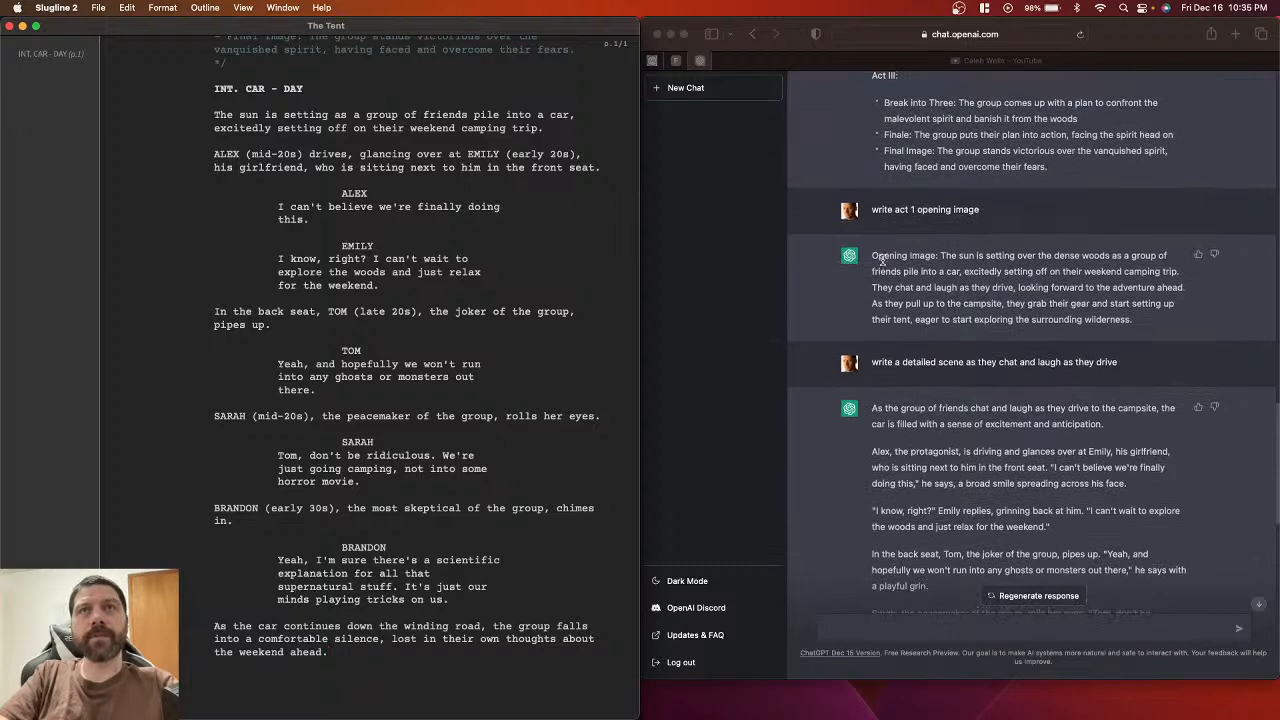
scroll(885, 258, "up", 5)
scroll(900, 268, "down", 3)
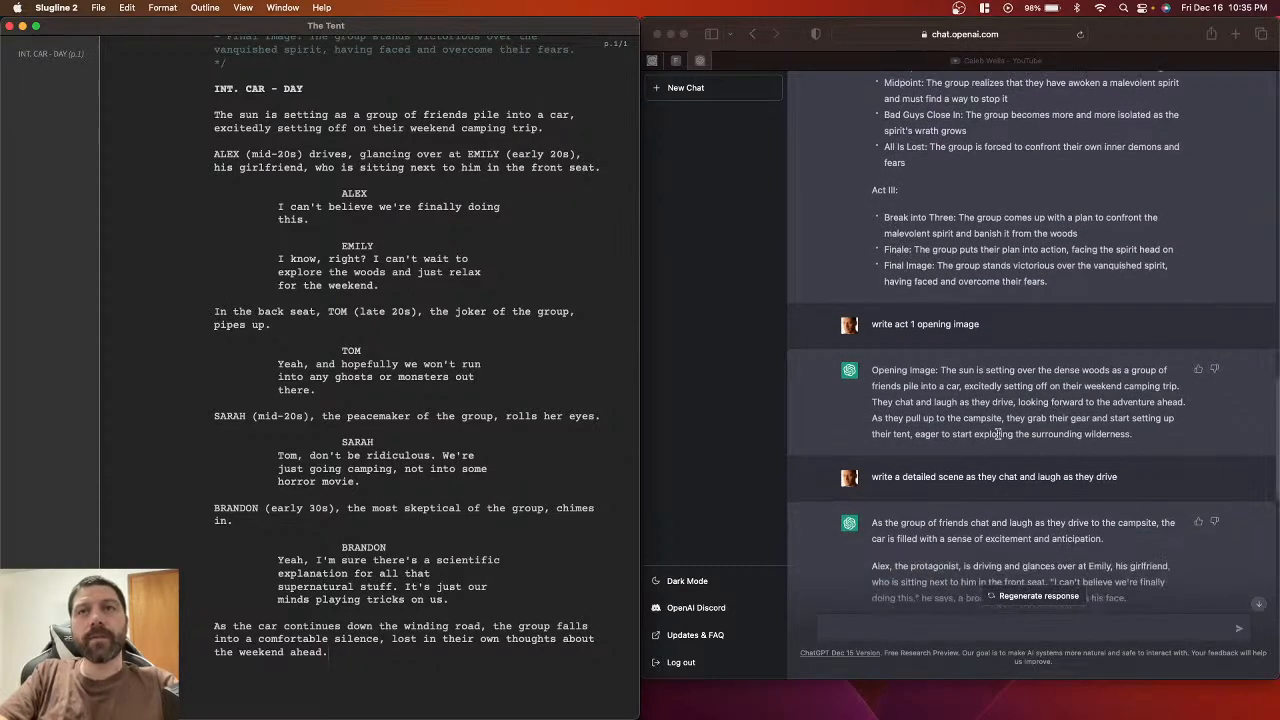
left_click(872, 418)
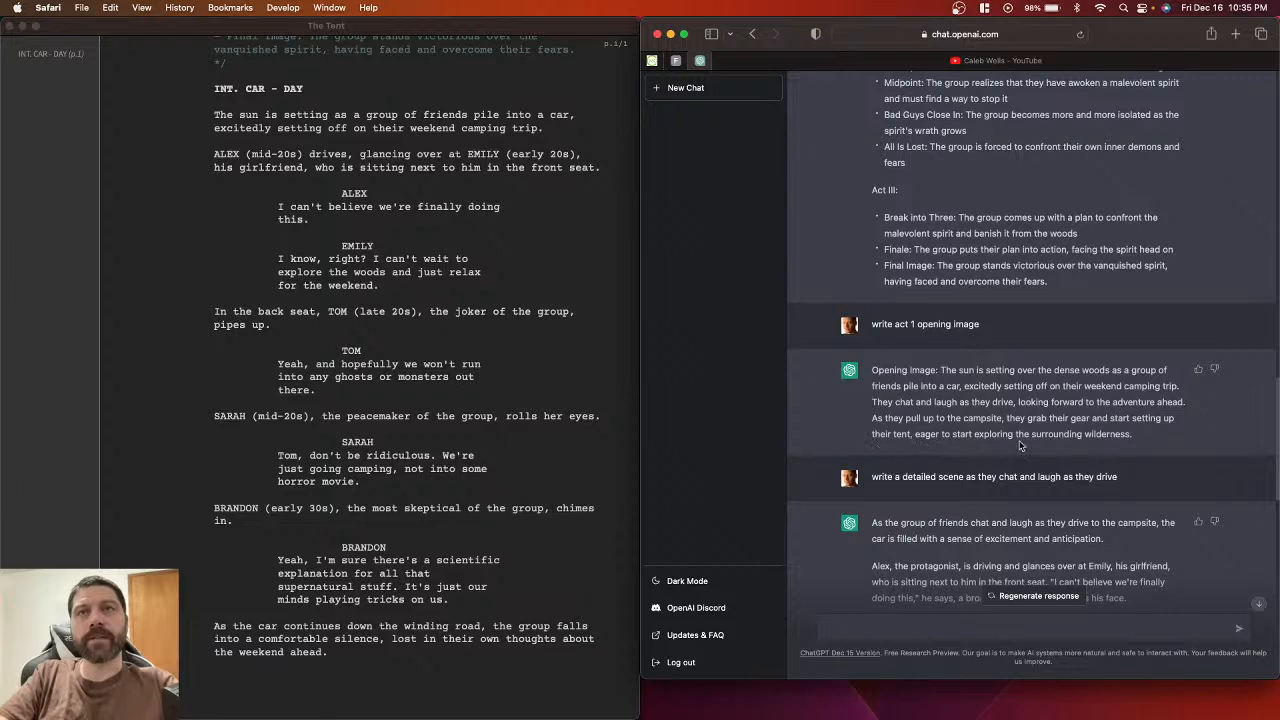
left_click_drag(1134, 438, 868, 420)
key("super+c")
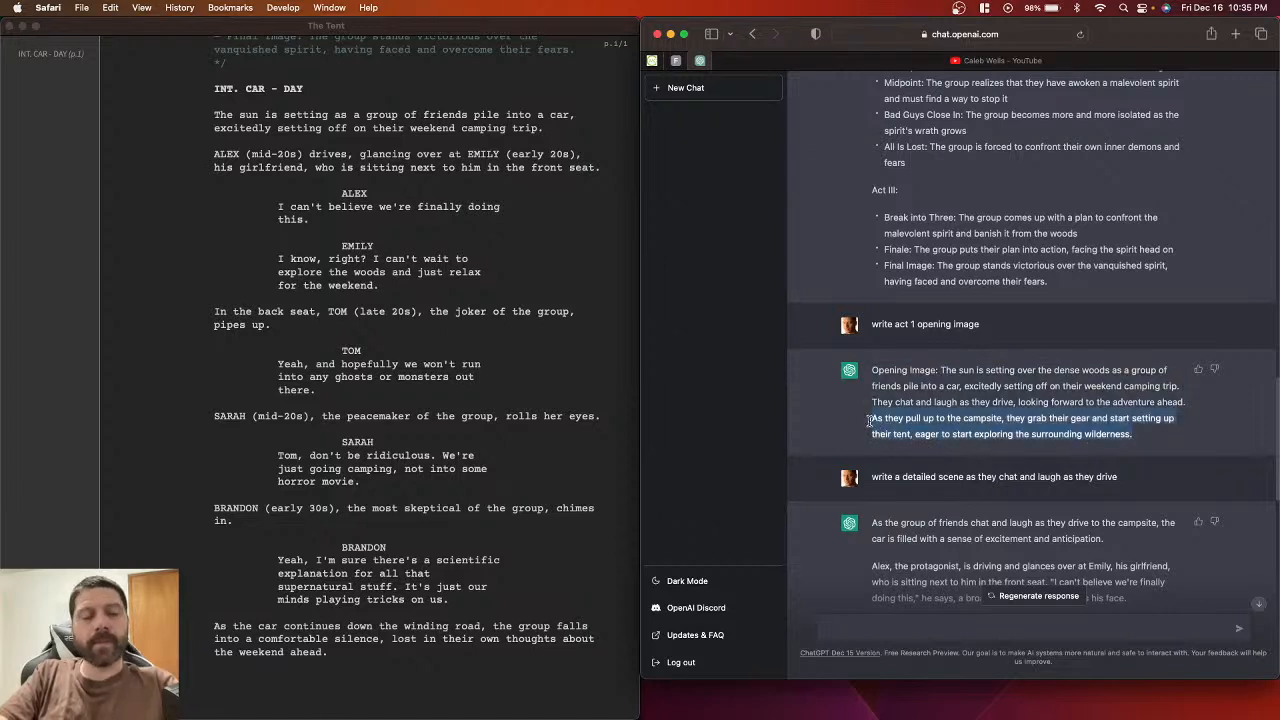
scroll(870, 425, "down", 15)
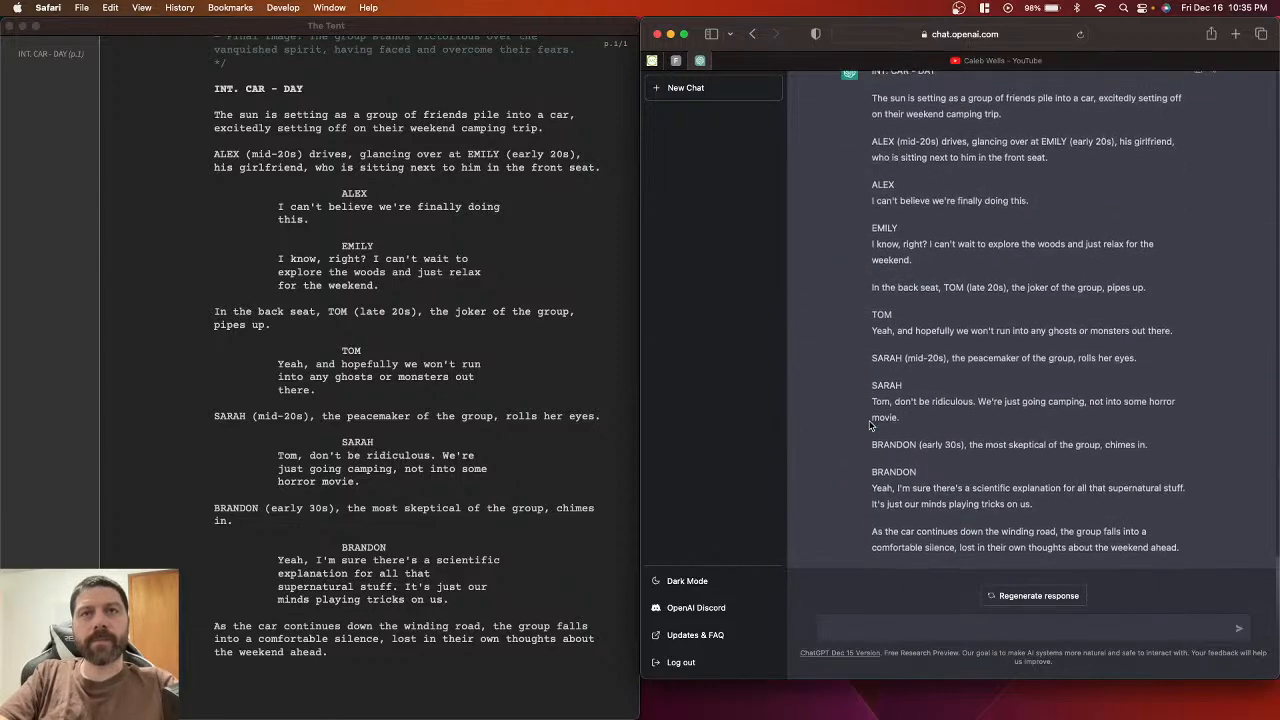
Step: Send ChatGPT 'write this scene:' plus the pasted campsite scene description and let the reply finish
left_click(862, 625)
type("w")
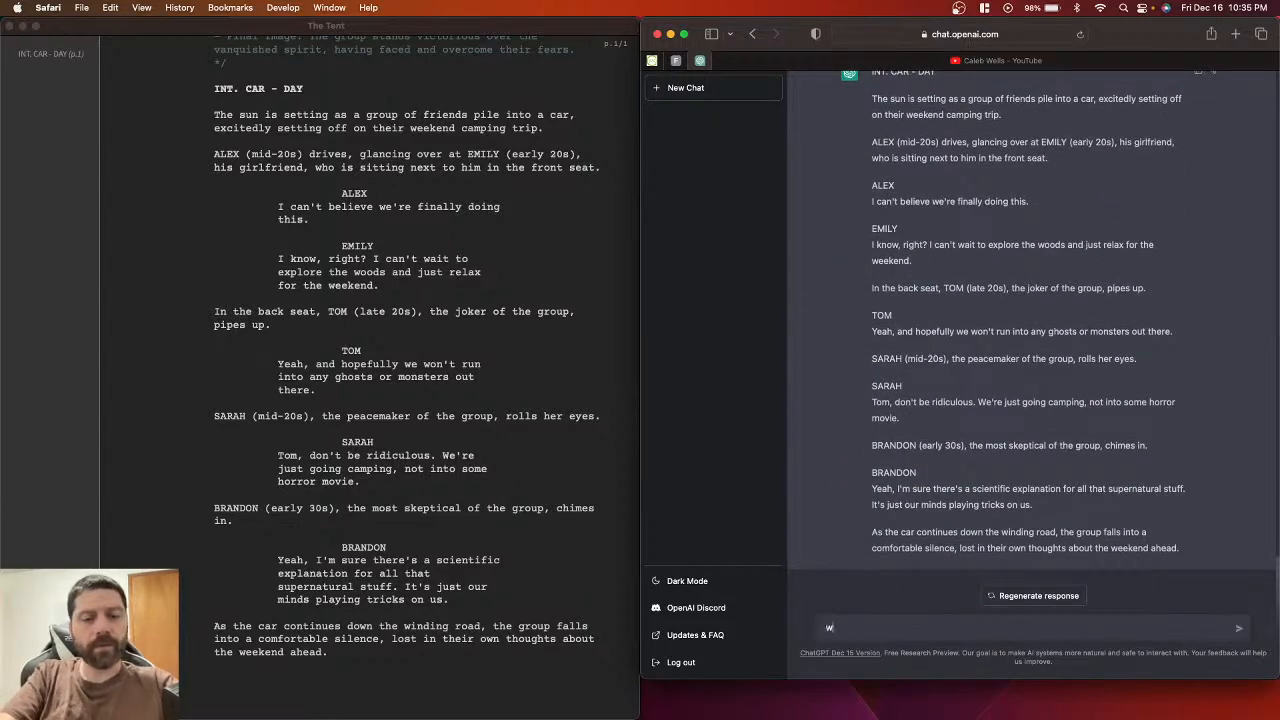
type("rite this")
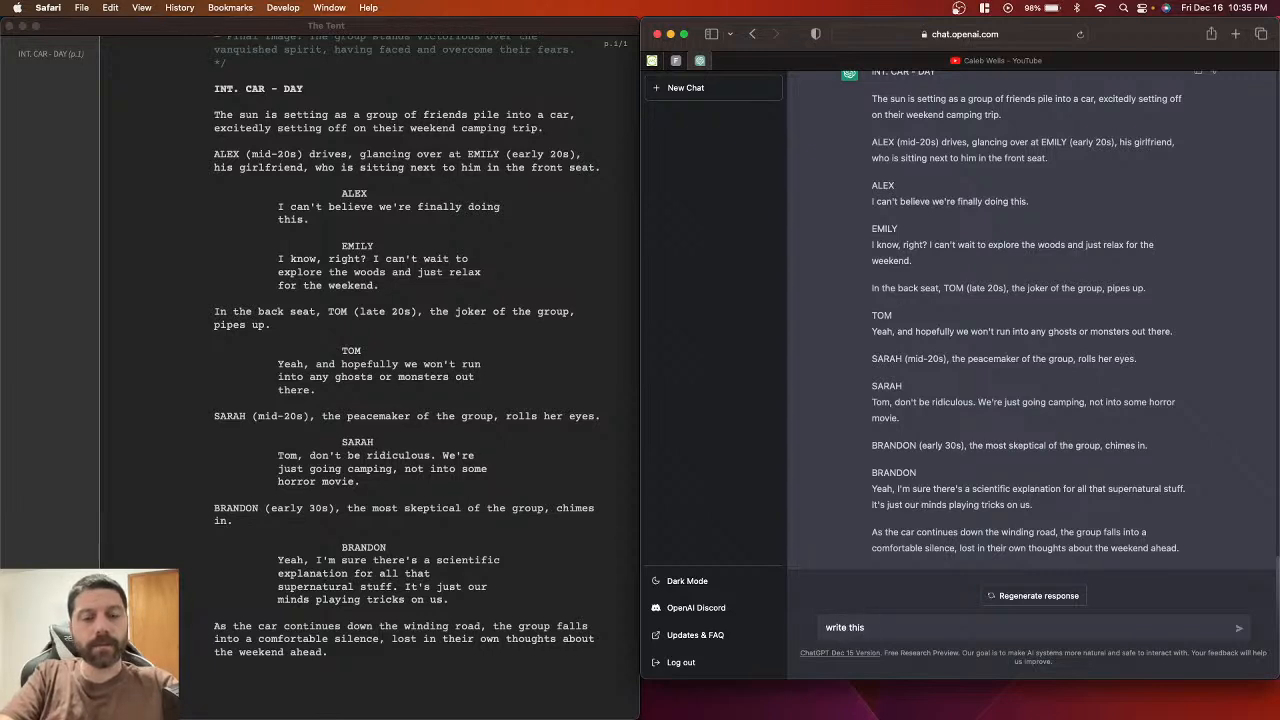
type(" scen")
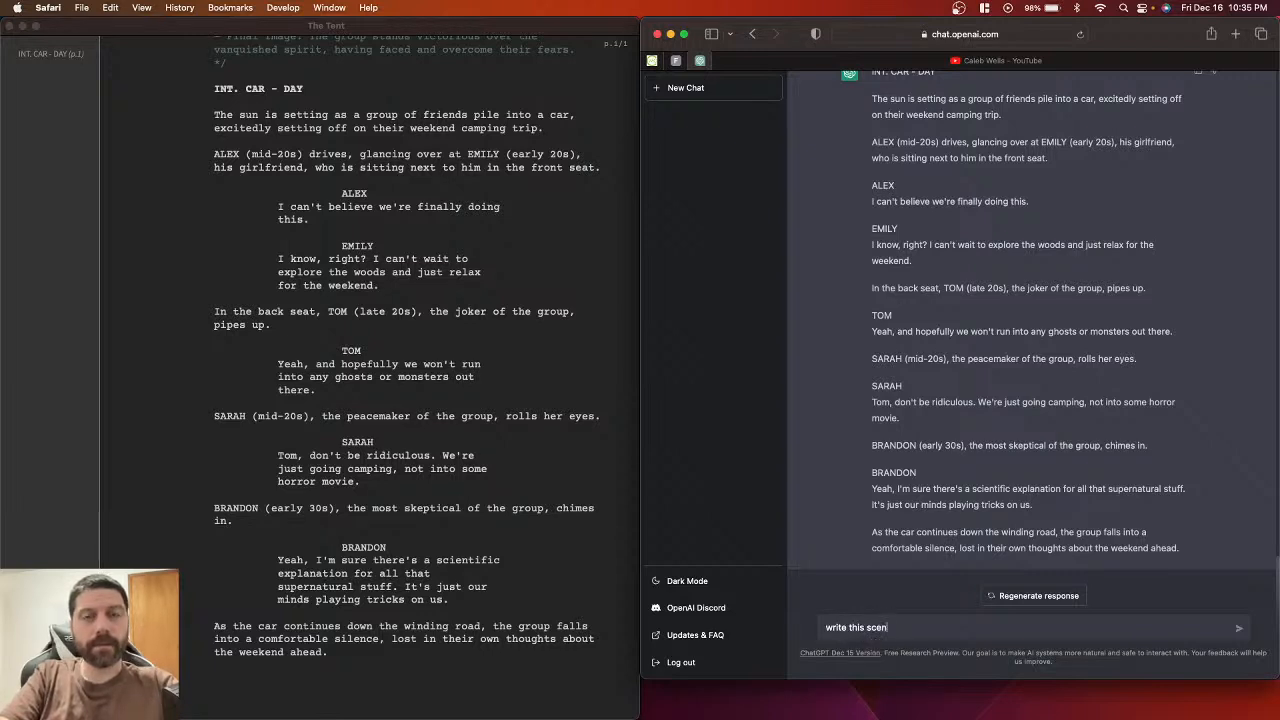
type("e:")
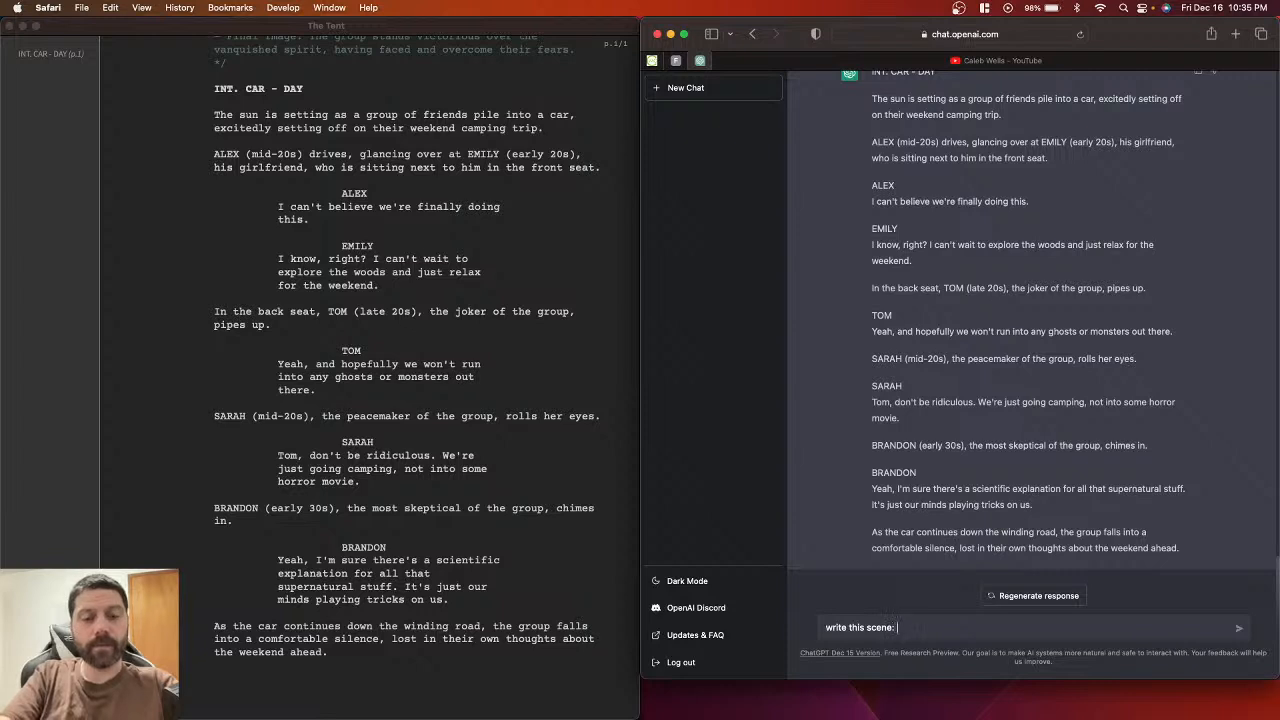
key("super+v")
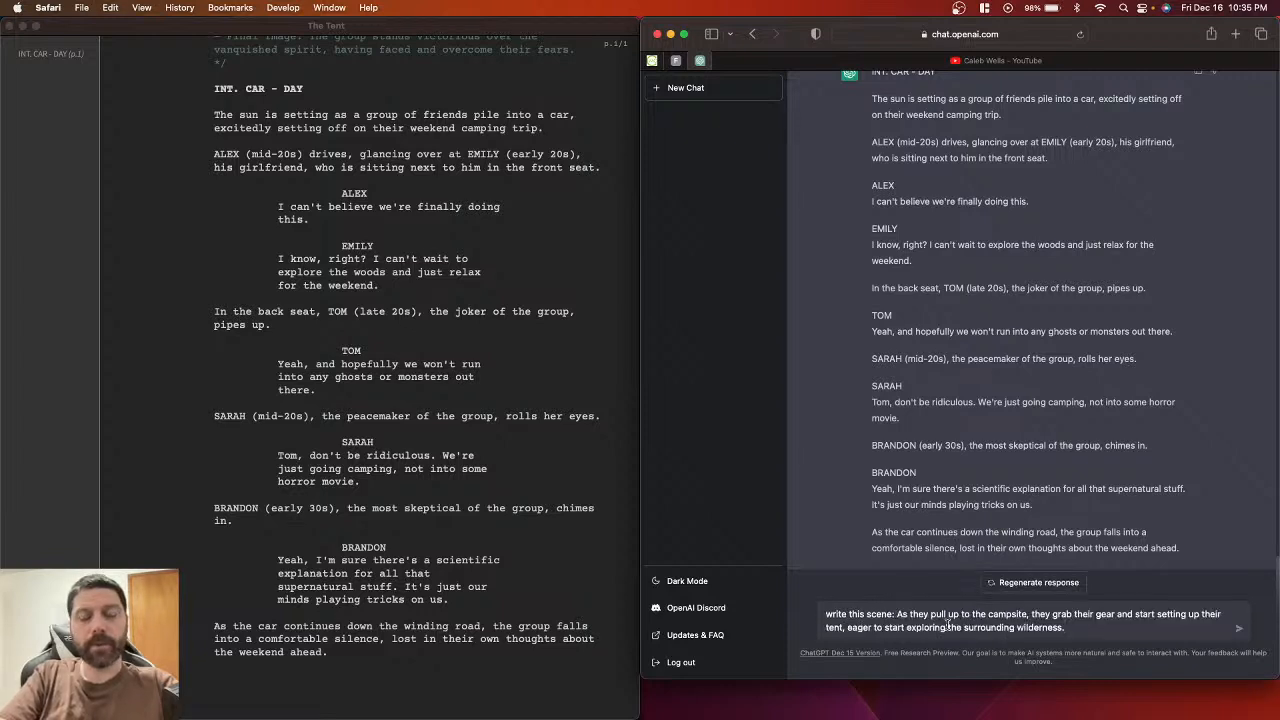
key("Return")
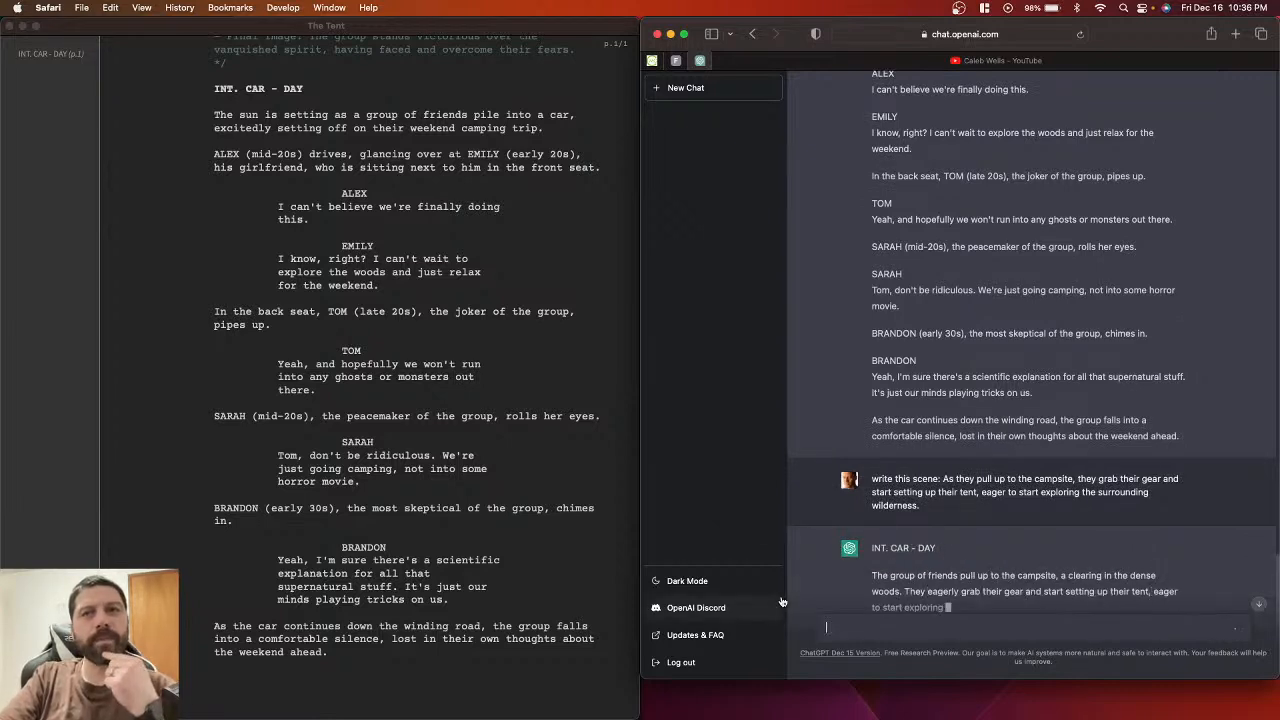
scroll(826, 491, "down", 2)
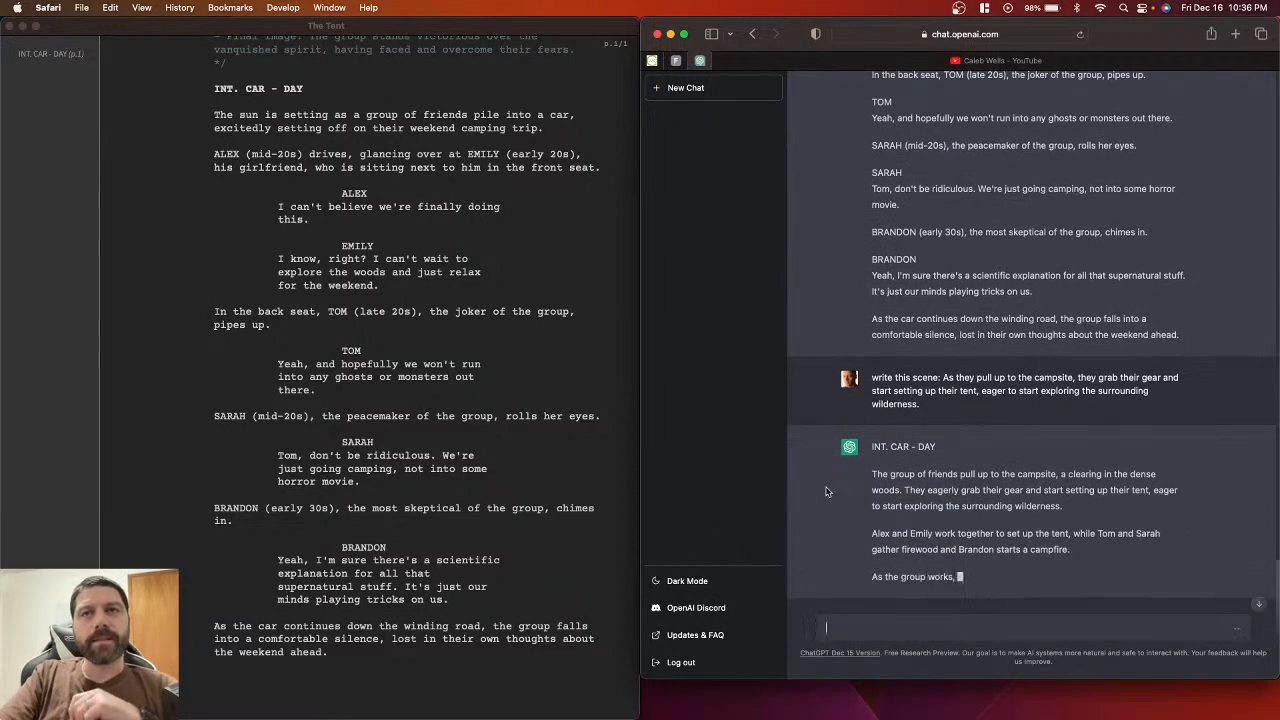
scroll(826, 491, "down", 1)
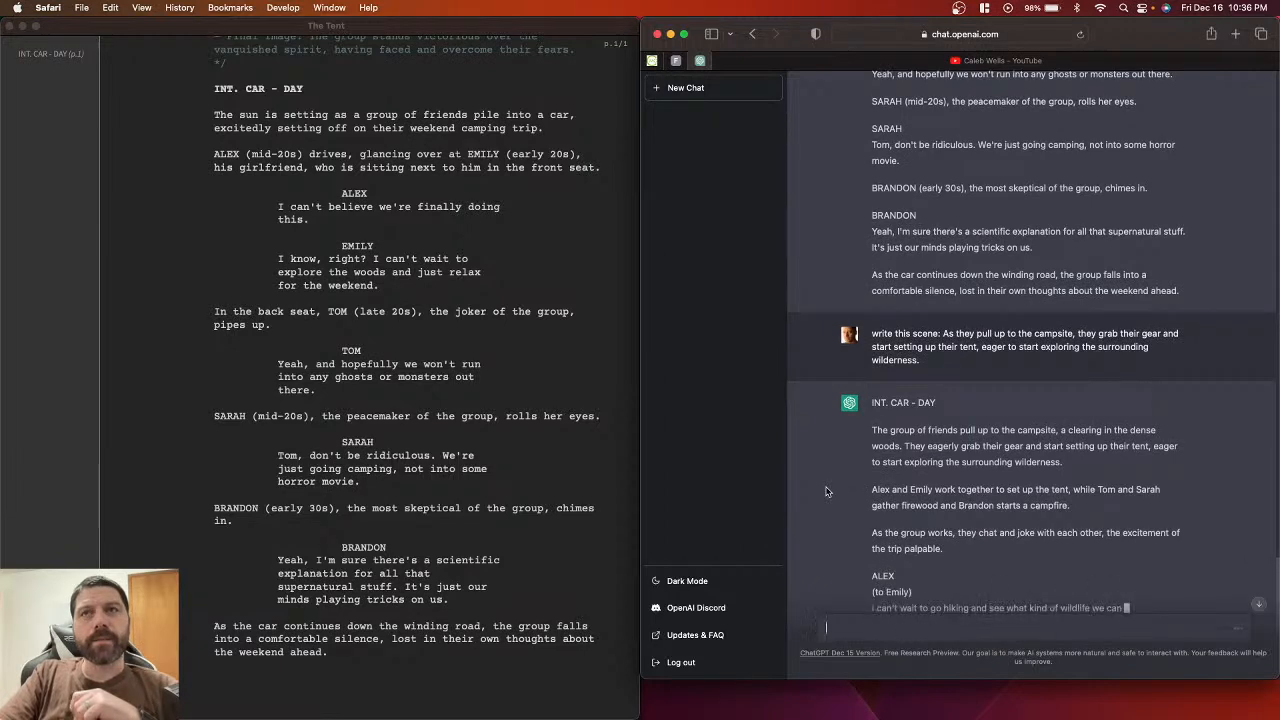
scroll(826, 491, "down", 4)
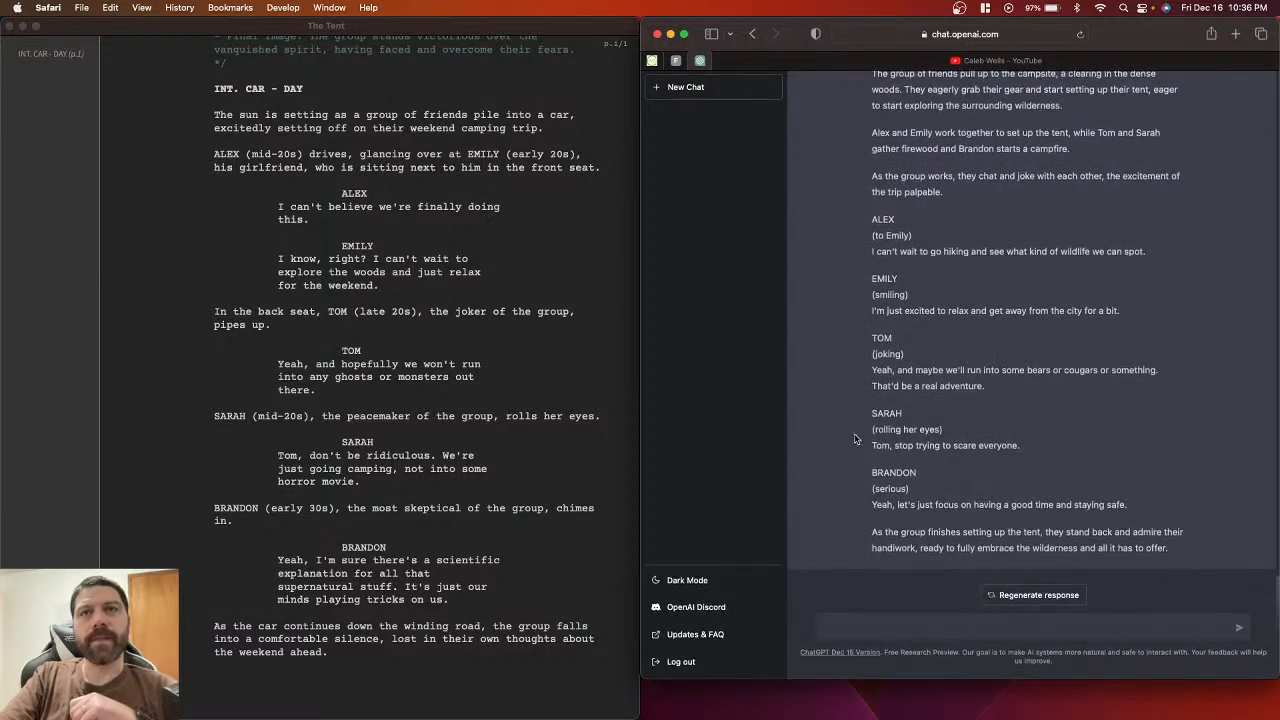
Step: Start a new scene headed INT./EXT. CAR/CAMPSITE - DAY below the car scene's last line
scroll(854, 438, "up", 2)
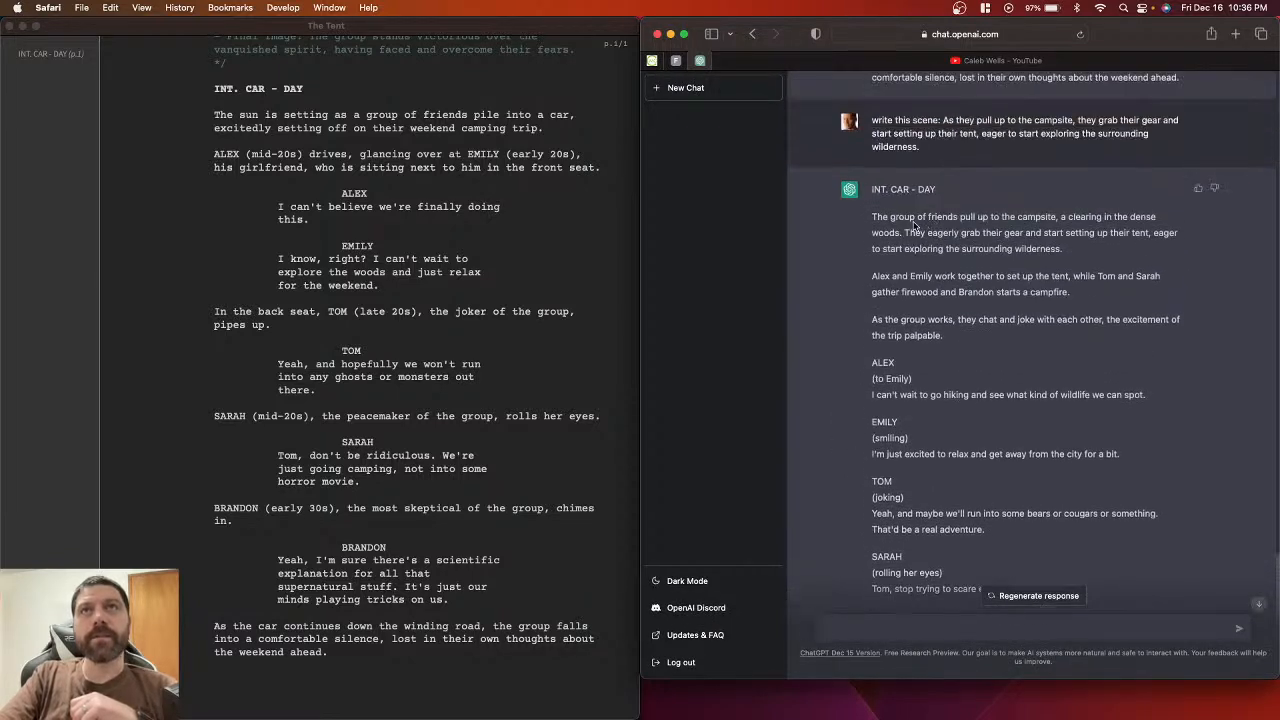
double_click(1037, 216)
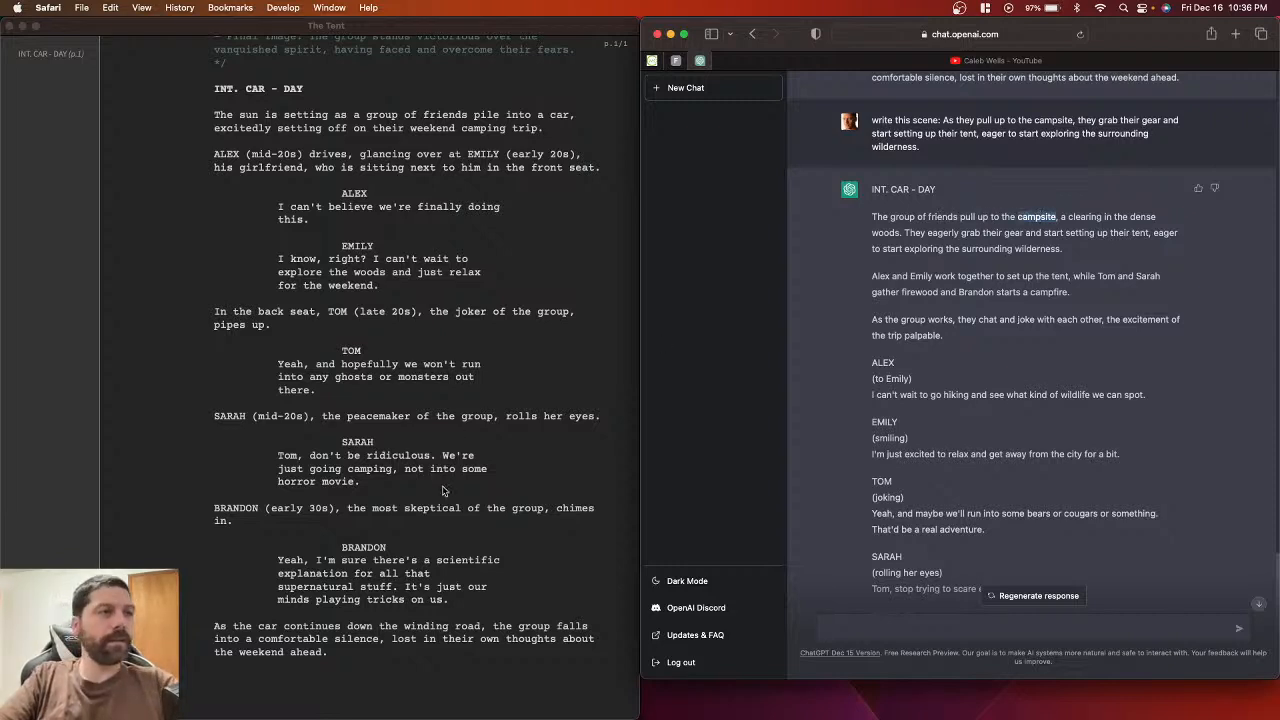
left_click(402, 663)
key("Return")
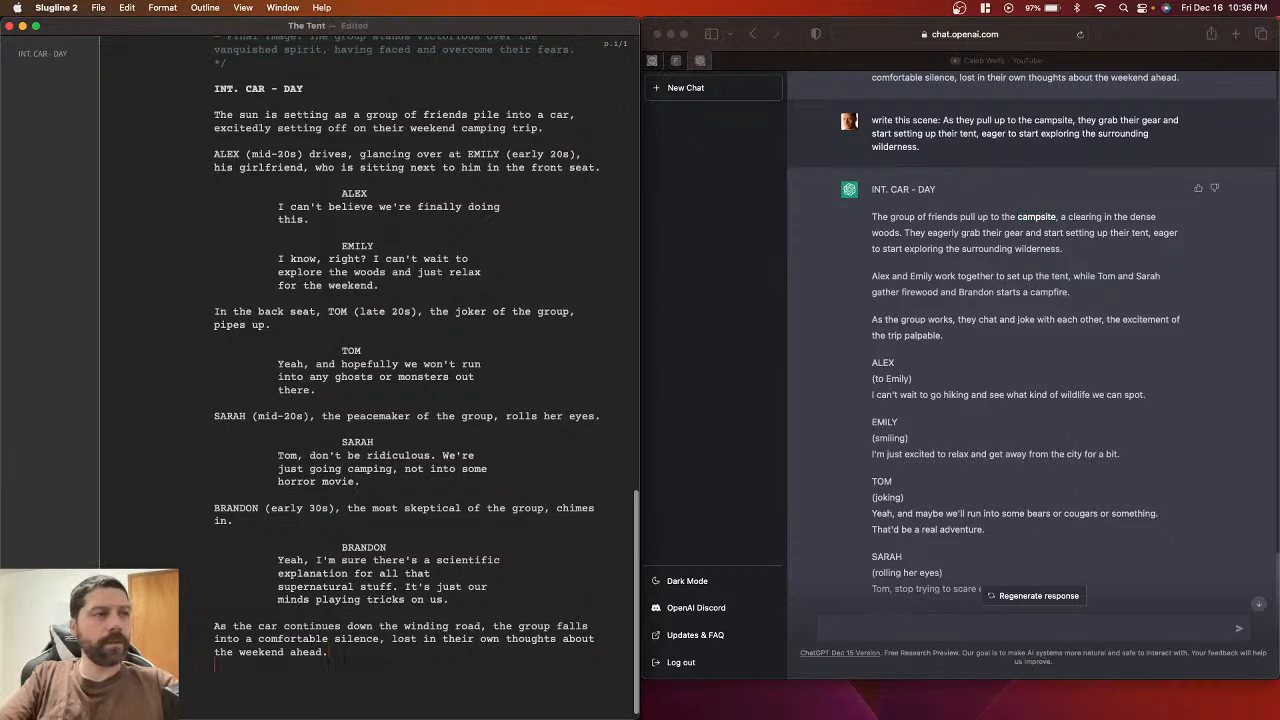
type("INT.")
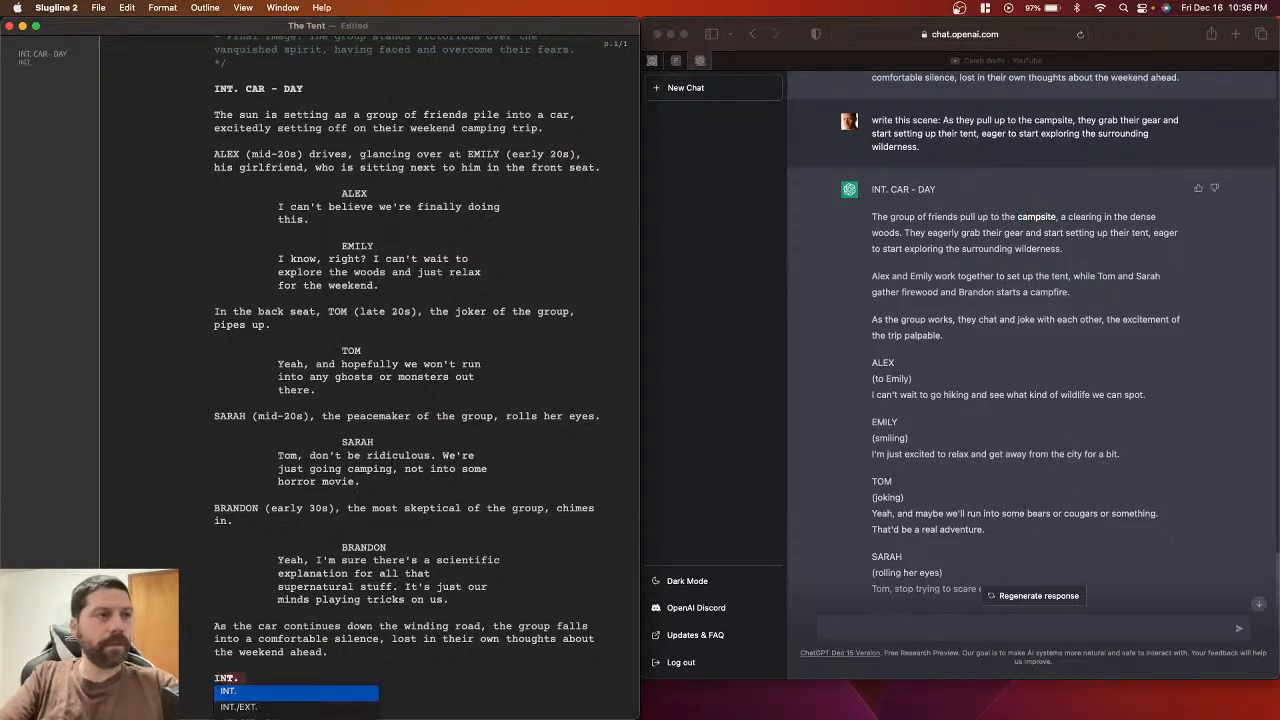
key("Down")
key("Return")
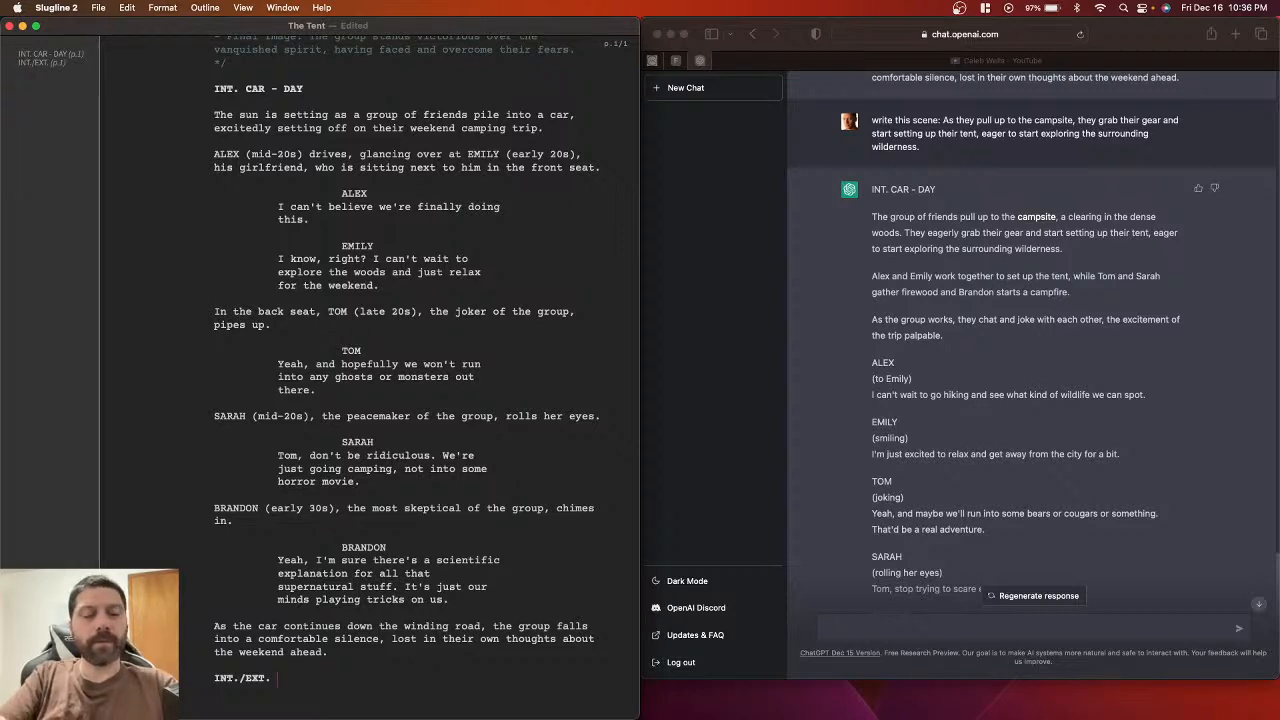
type("CA")
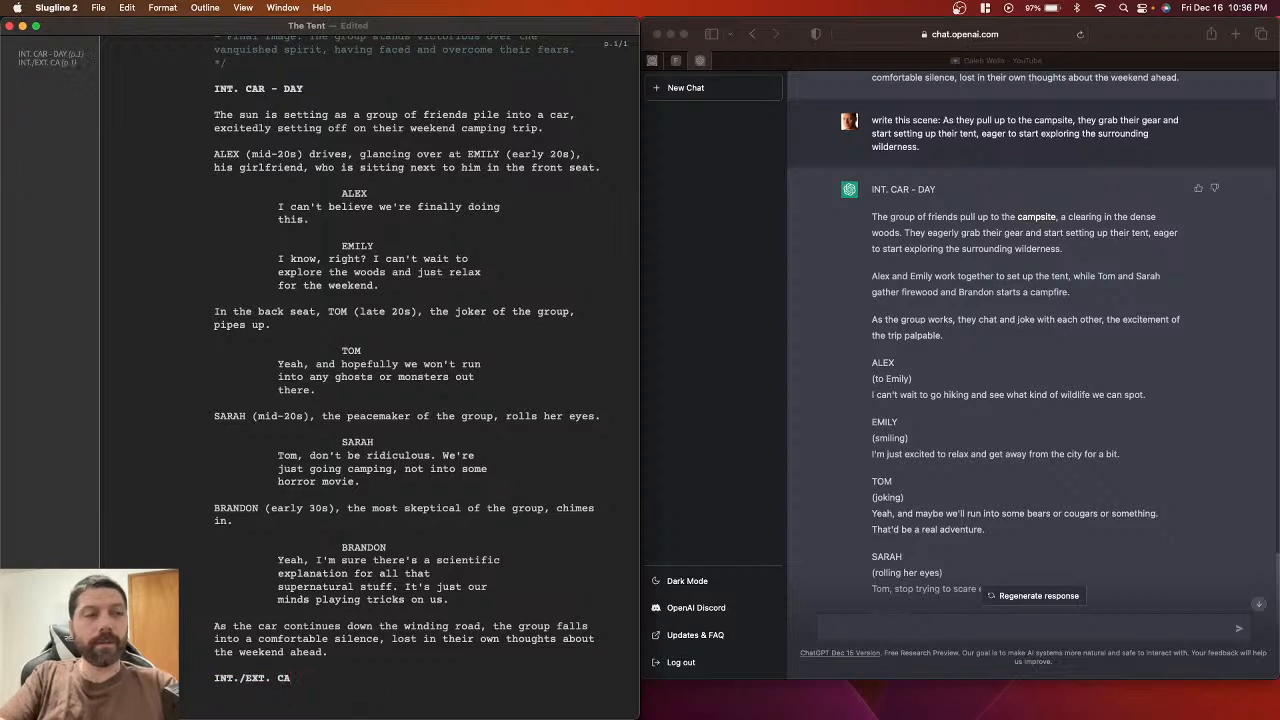
type("R/CAMPSITE")
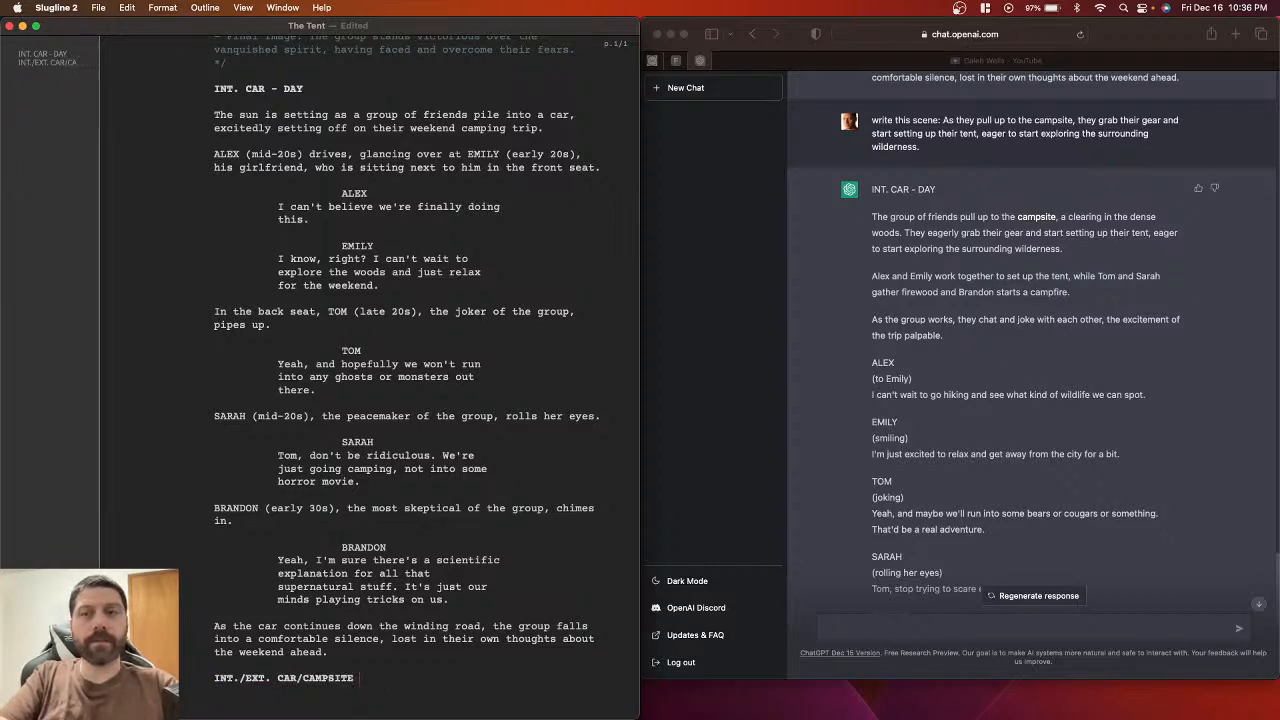
type(" - DAY")
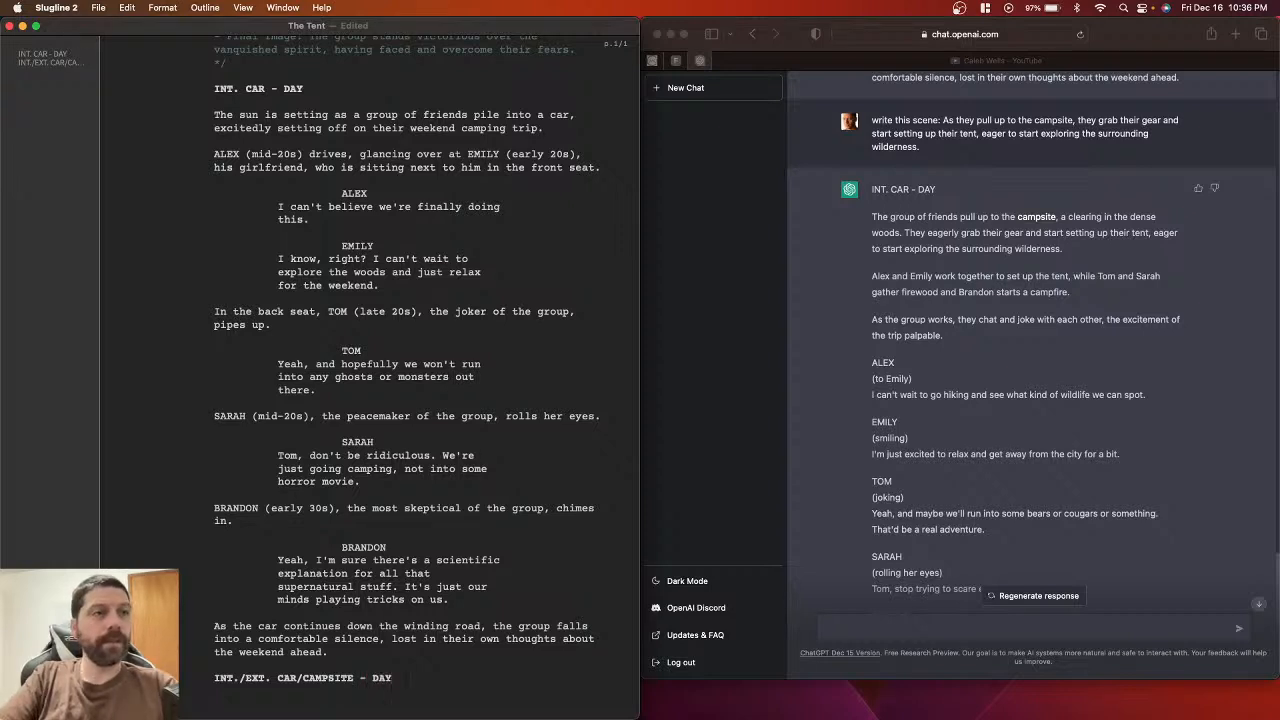
key("Return")
scroll(411, 629, "down", 1)
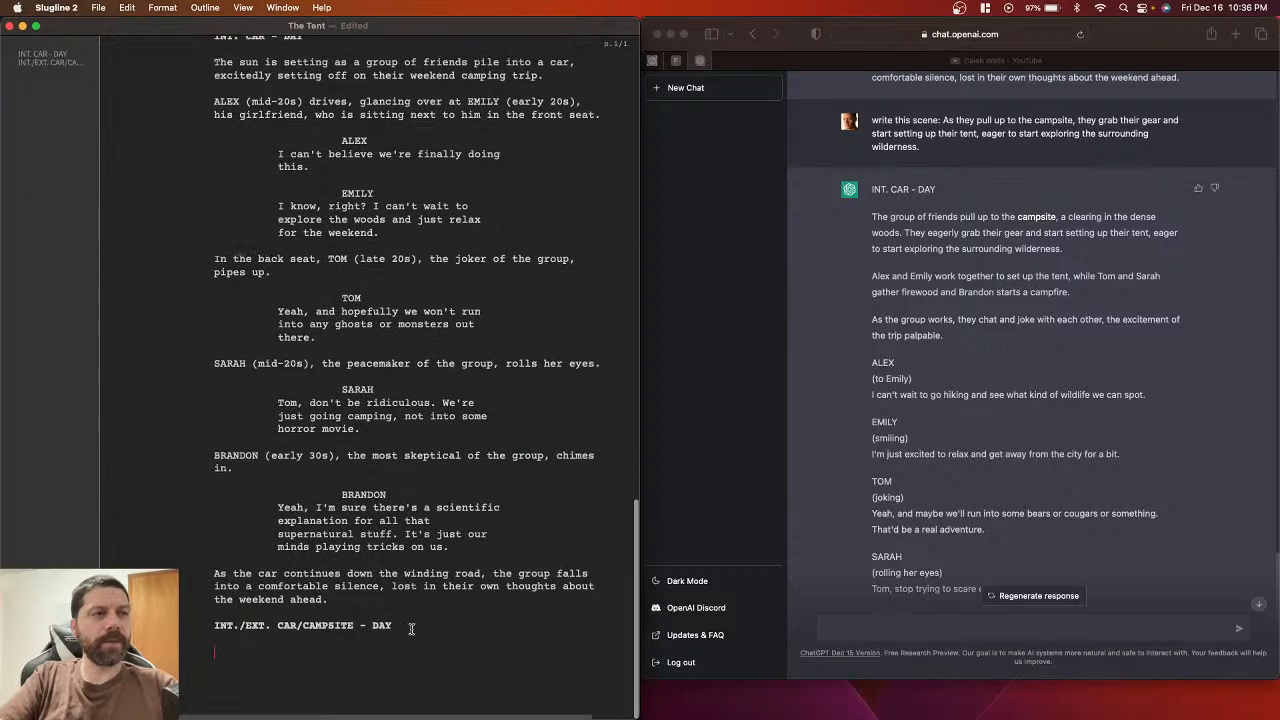
scroll(333, 520, "up", 1)
scroll(333, 520, "up", 5)
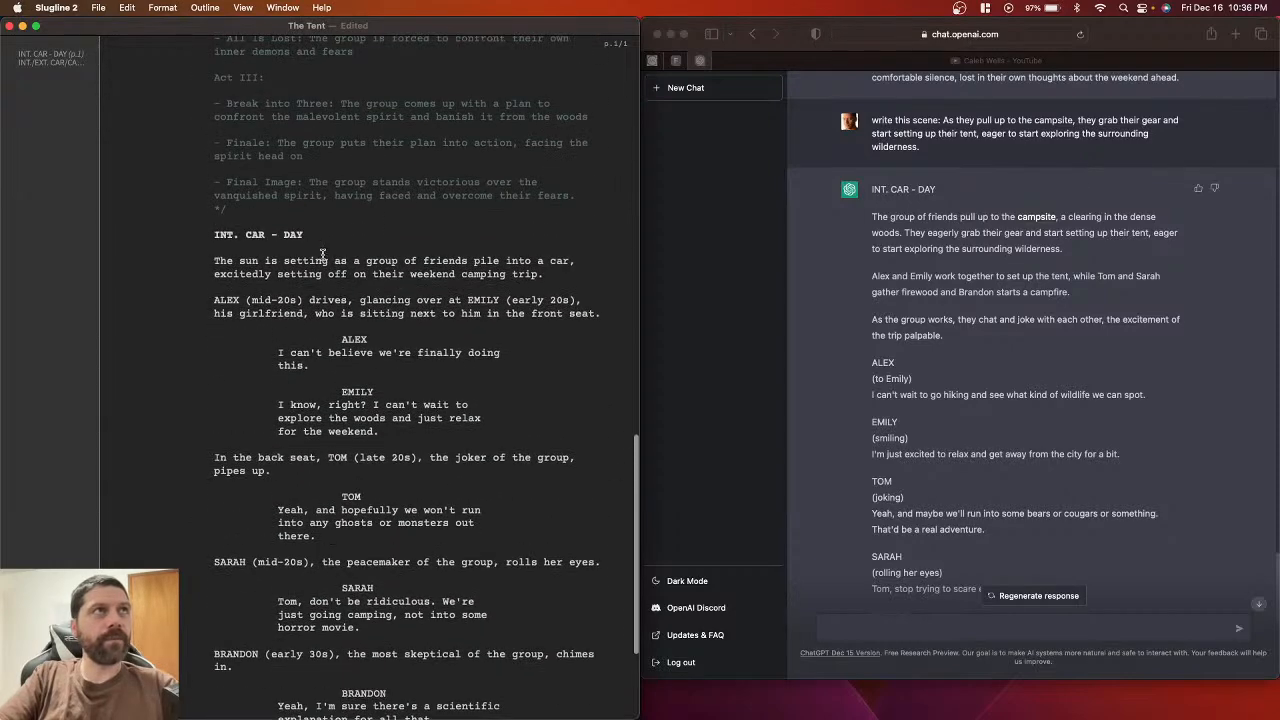
scroll(325, 265, "down", 6)
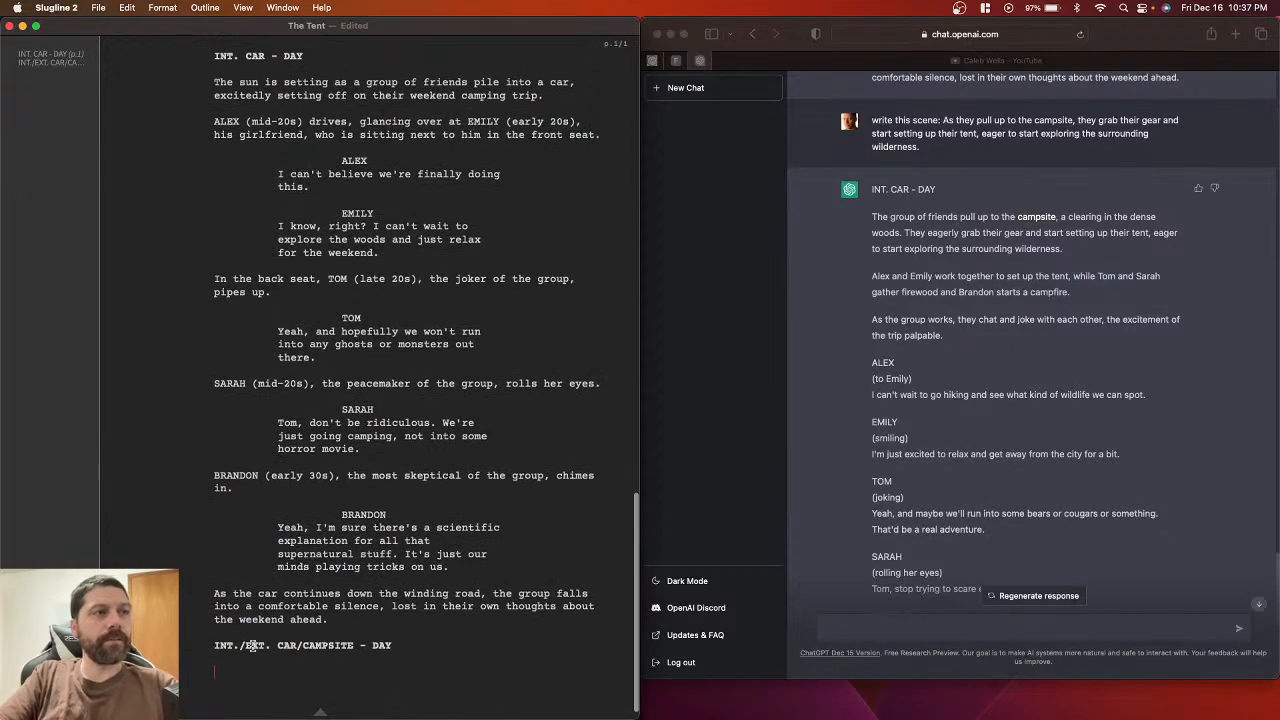
scroll(235, 638, "down", 1)
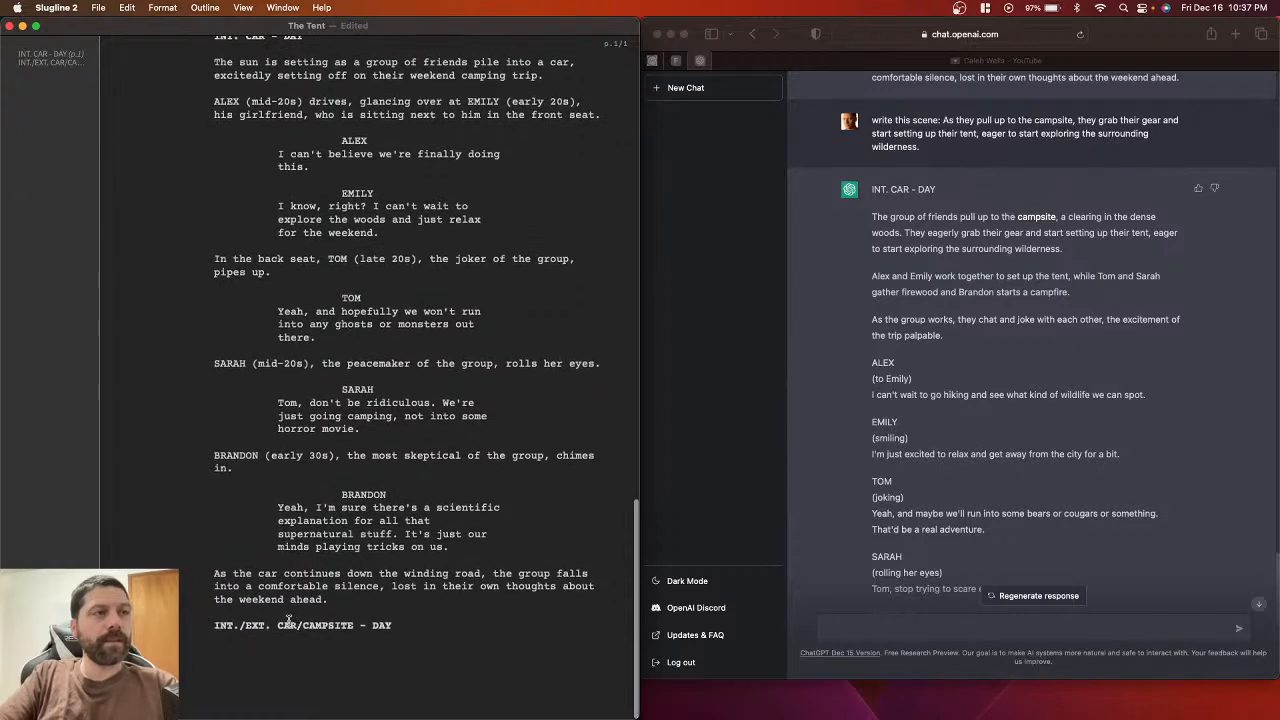
Step: Paste the three paragraphs about arriving, setting up the tent and joking under the heading, and save
left_click(878, 232)
left_click_drag(871, 217, 957, 341)
key("super+c")
left_click(363, 644)
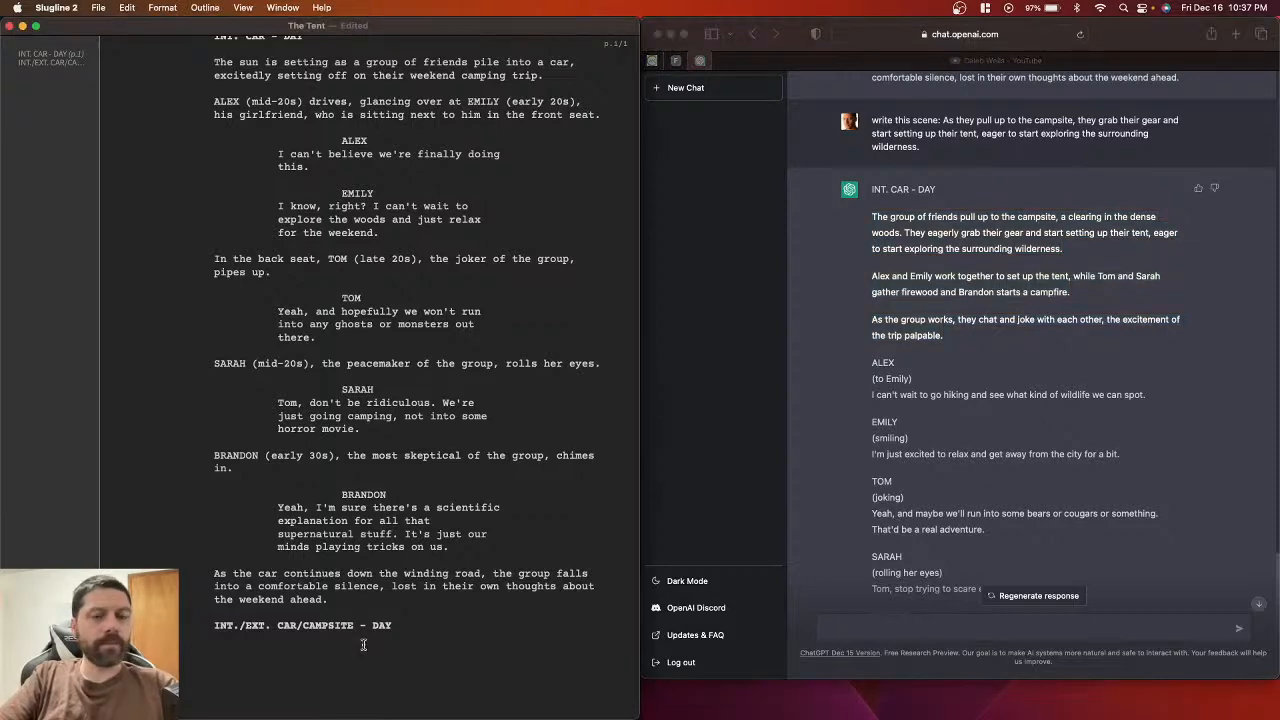
key("super+v")
key("super+s")
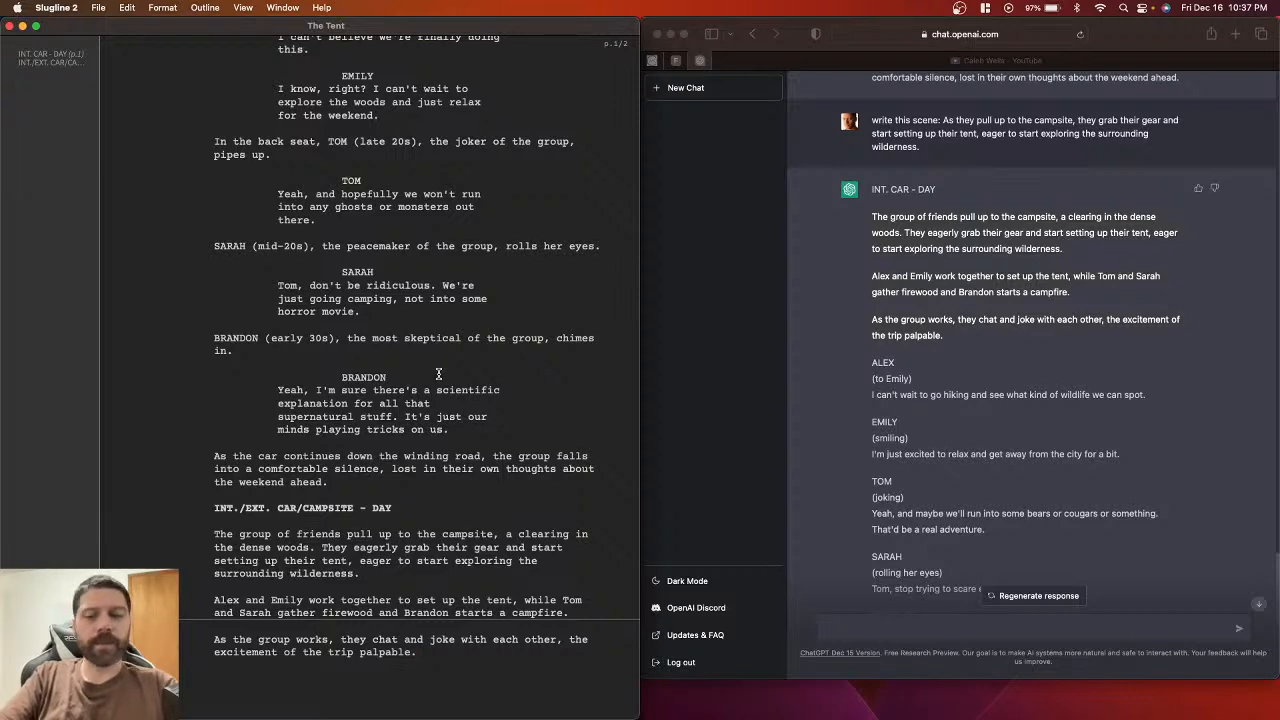
key("Return")
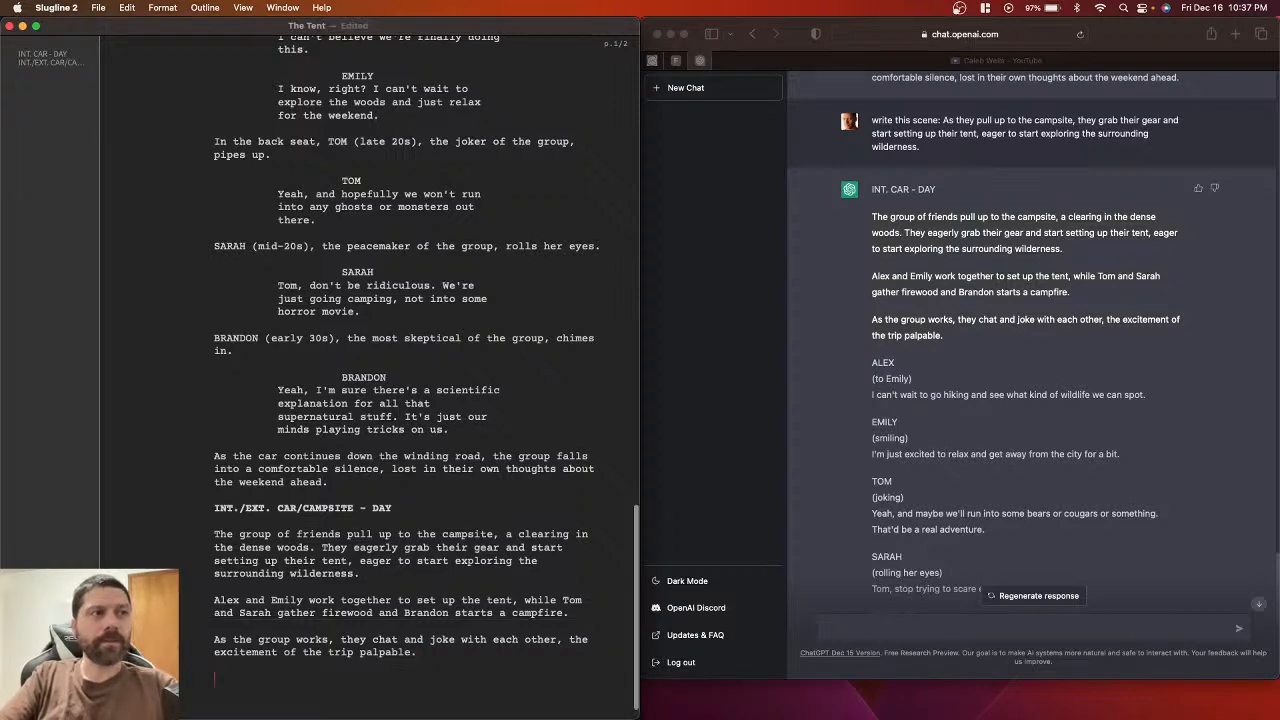
left_click(881, 365)
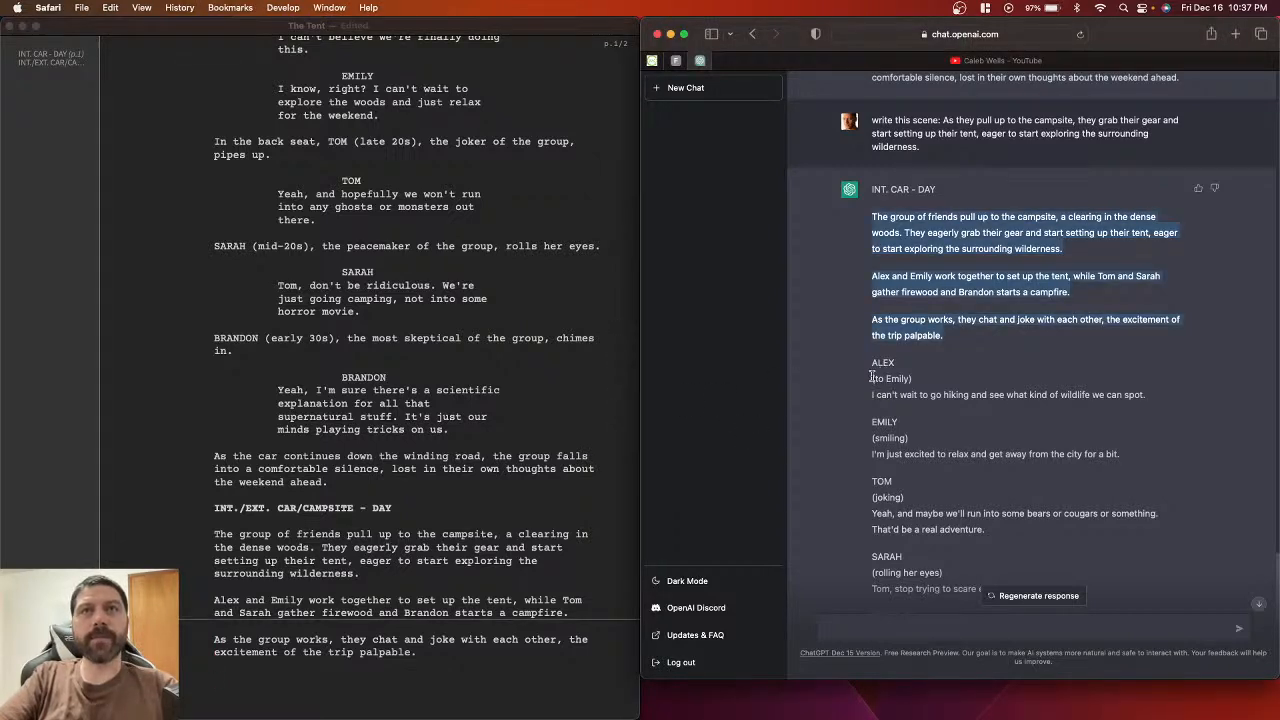
Step: Add an ALEX character cue followed by the parenthetical (To Emily) under the campsite action
left_click(880, 363)
double_click(880, 363)
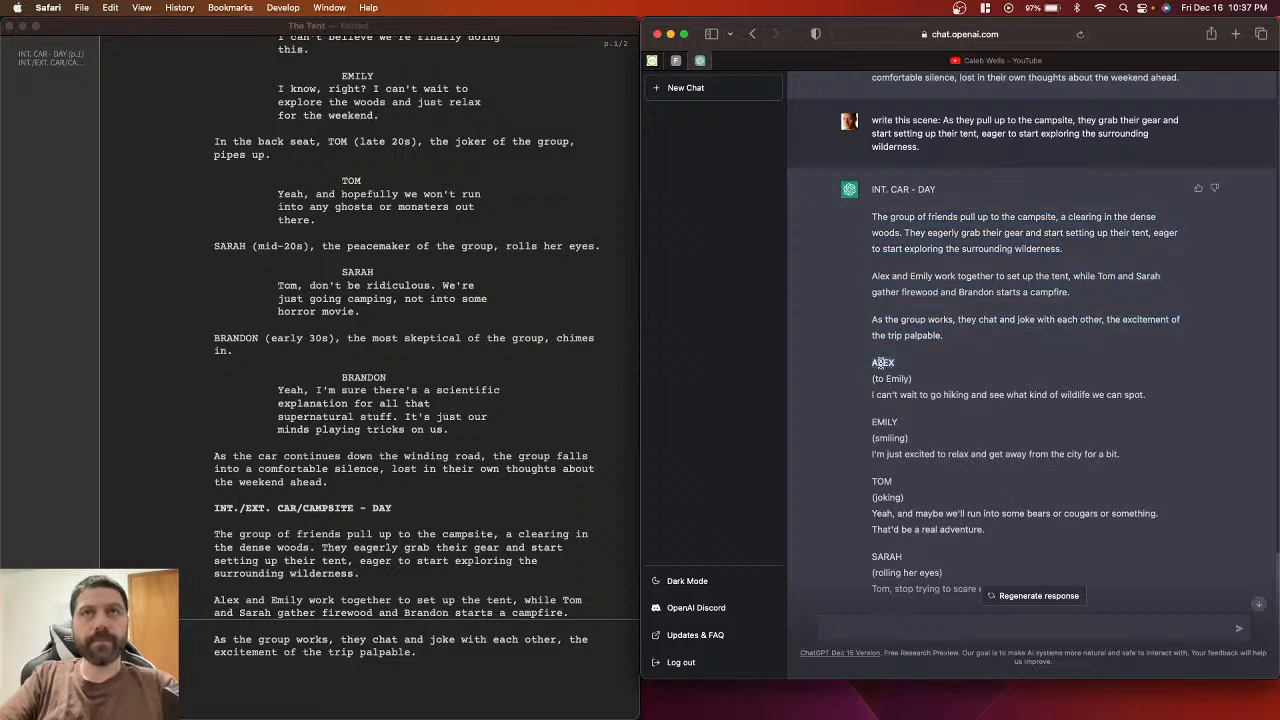
left_click(403, 660)
key("super+v")
type("(")
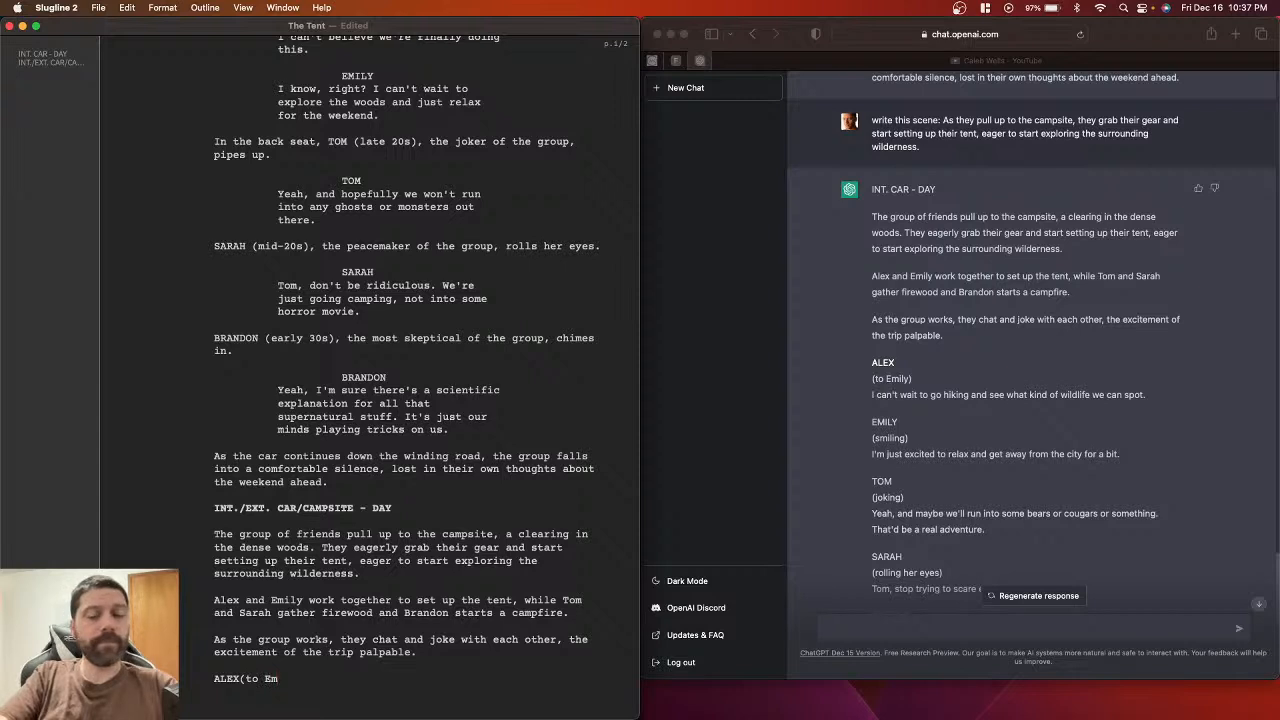
type("il")
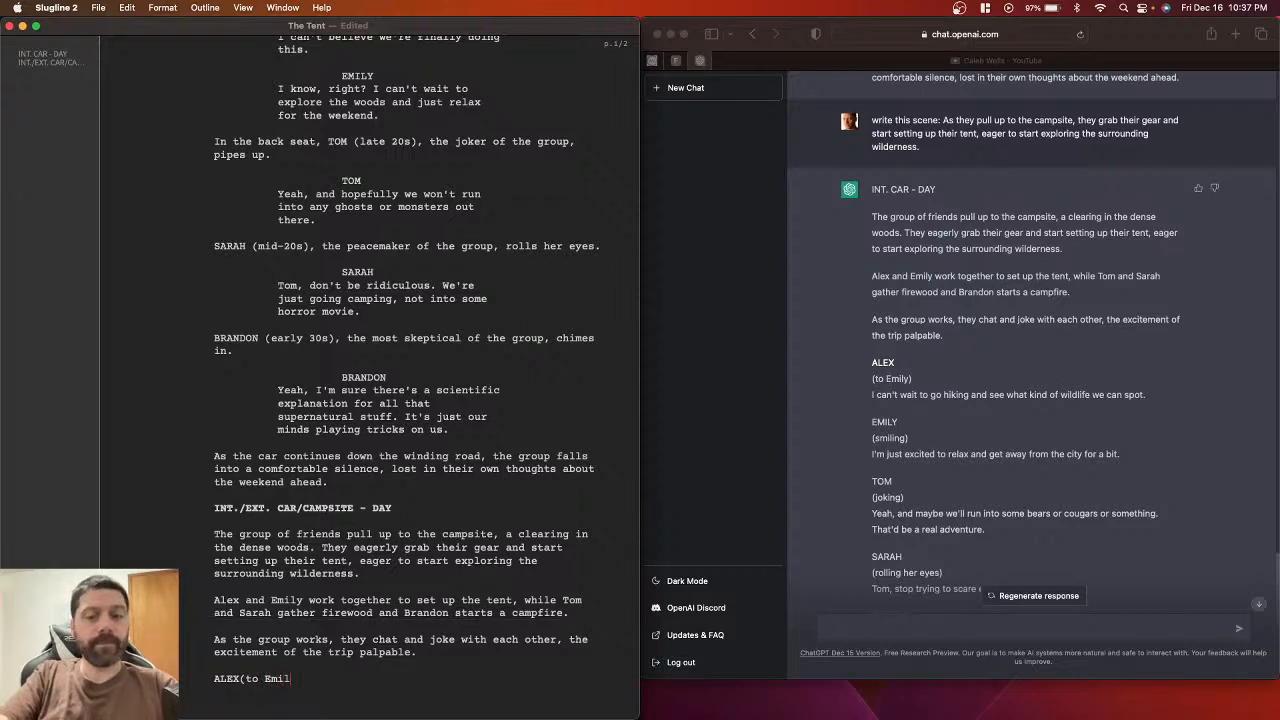
type("y)")
key("Return")
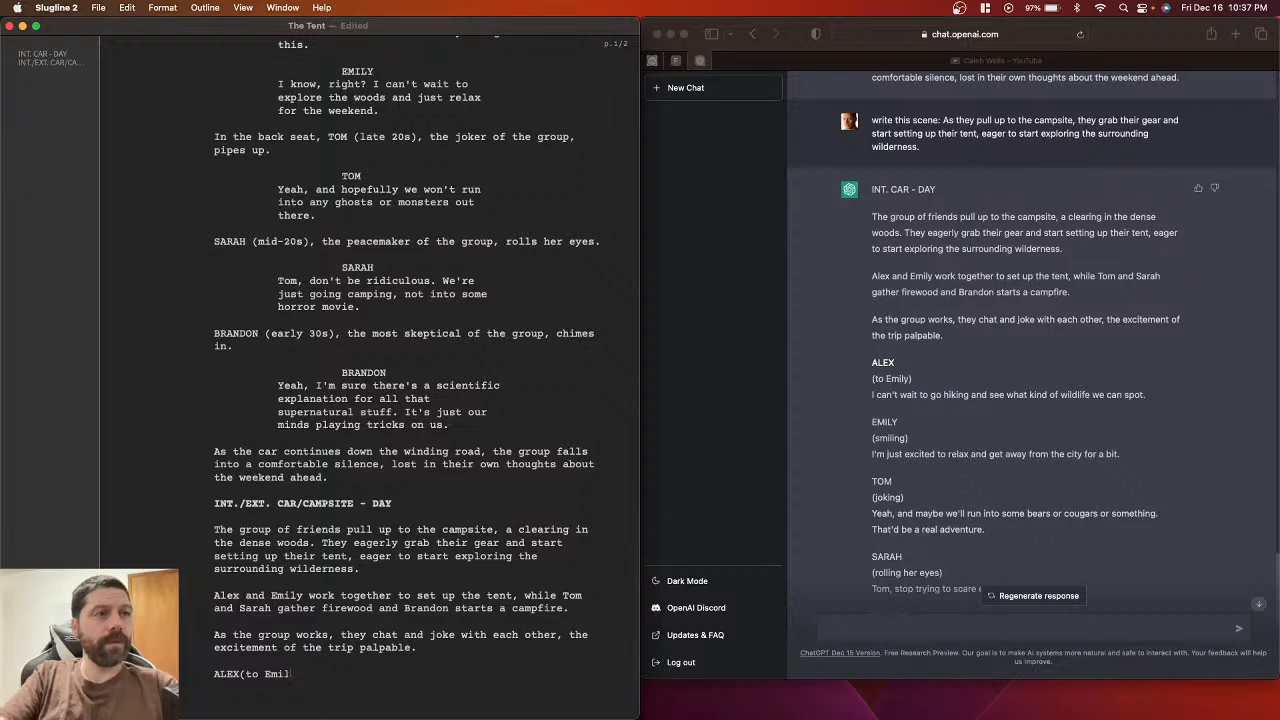
key("Return")
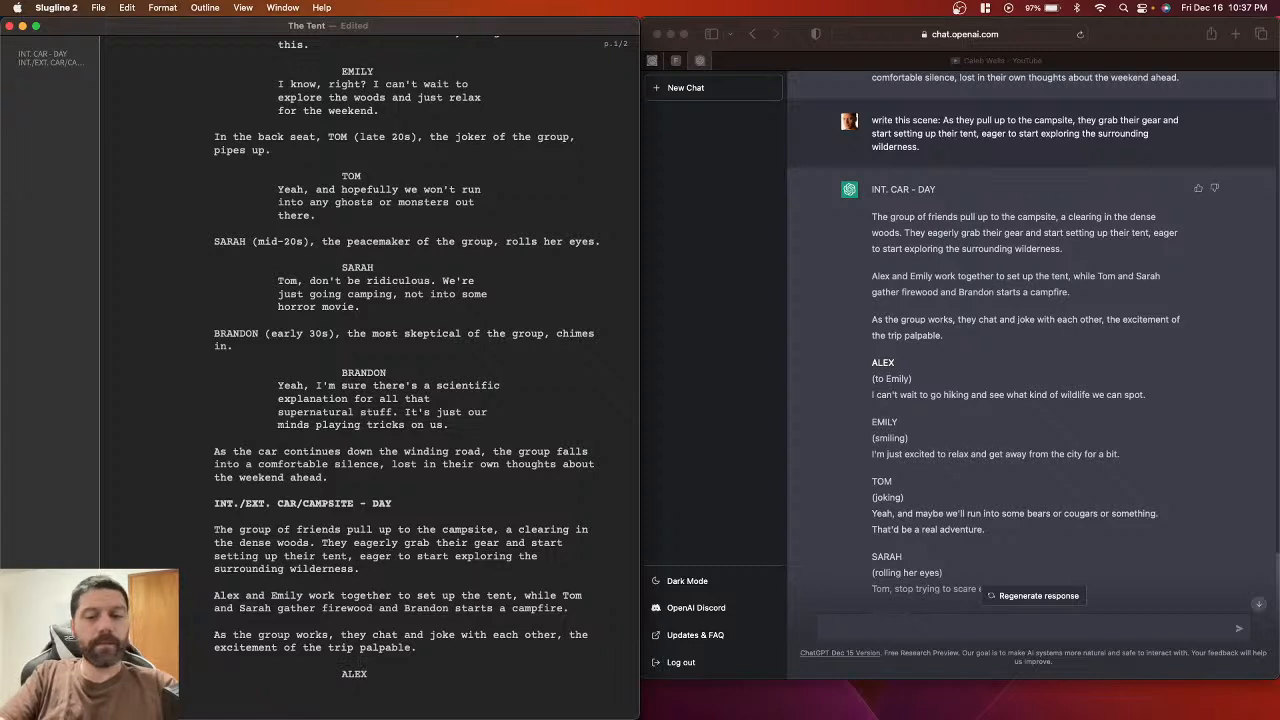
type("(")
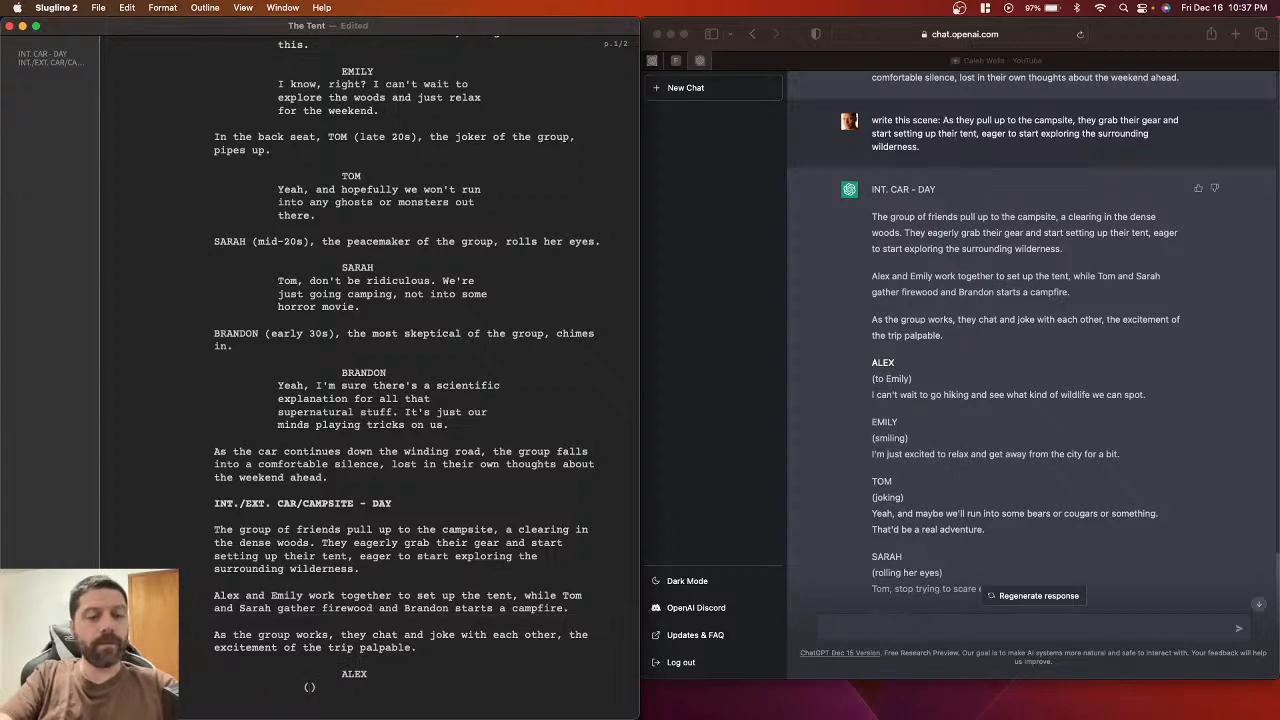
type("To")
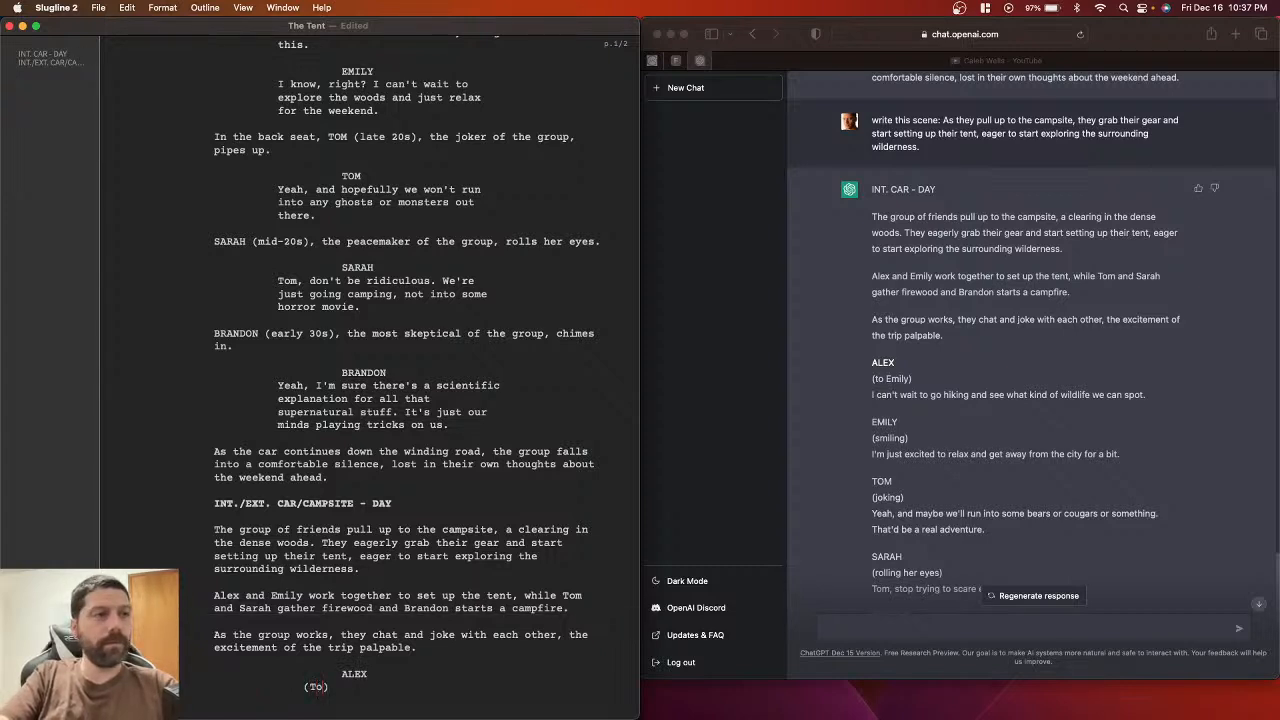
type(" Emily")
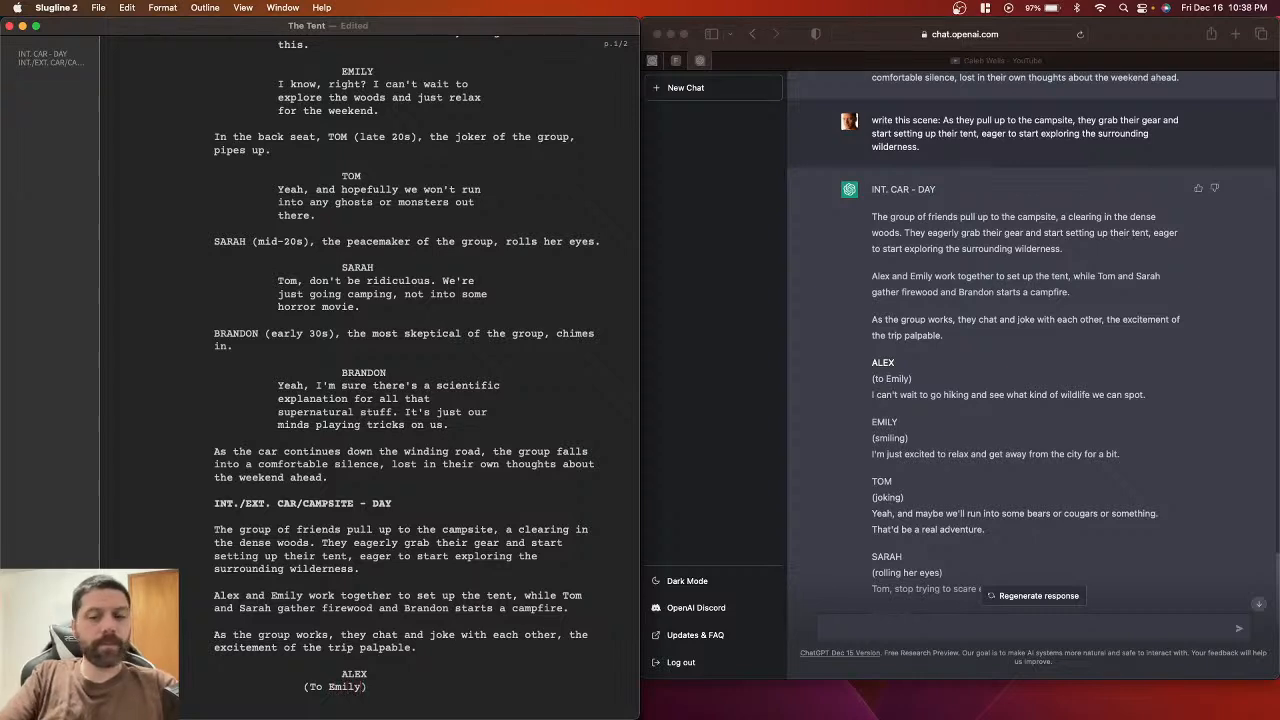
key("Return")
key("Return")
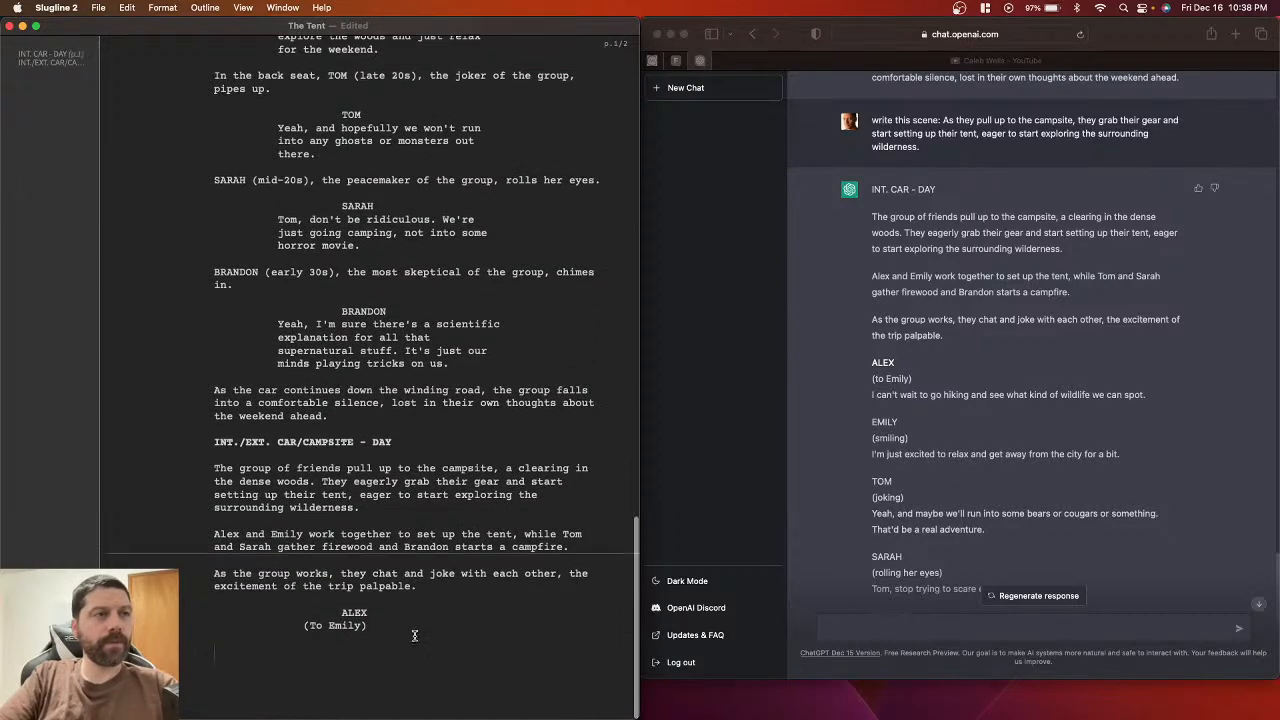
Step: Paste Alex's hiking-and-wildlife line as dialogue and join (To Emily) onto the ALEX cue line
left_click(873, 399)
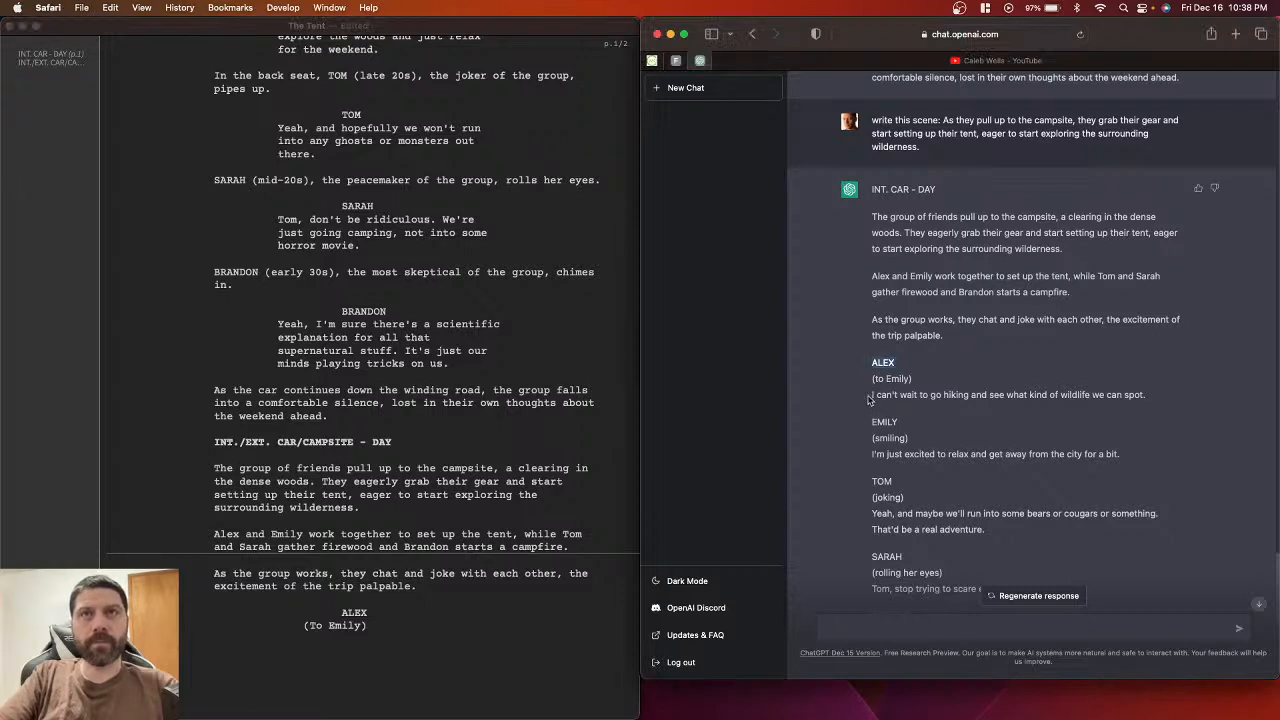
left_click_drag(870, 395, 1155, 397)
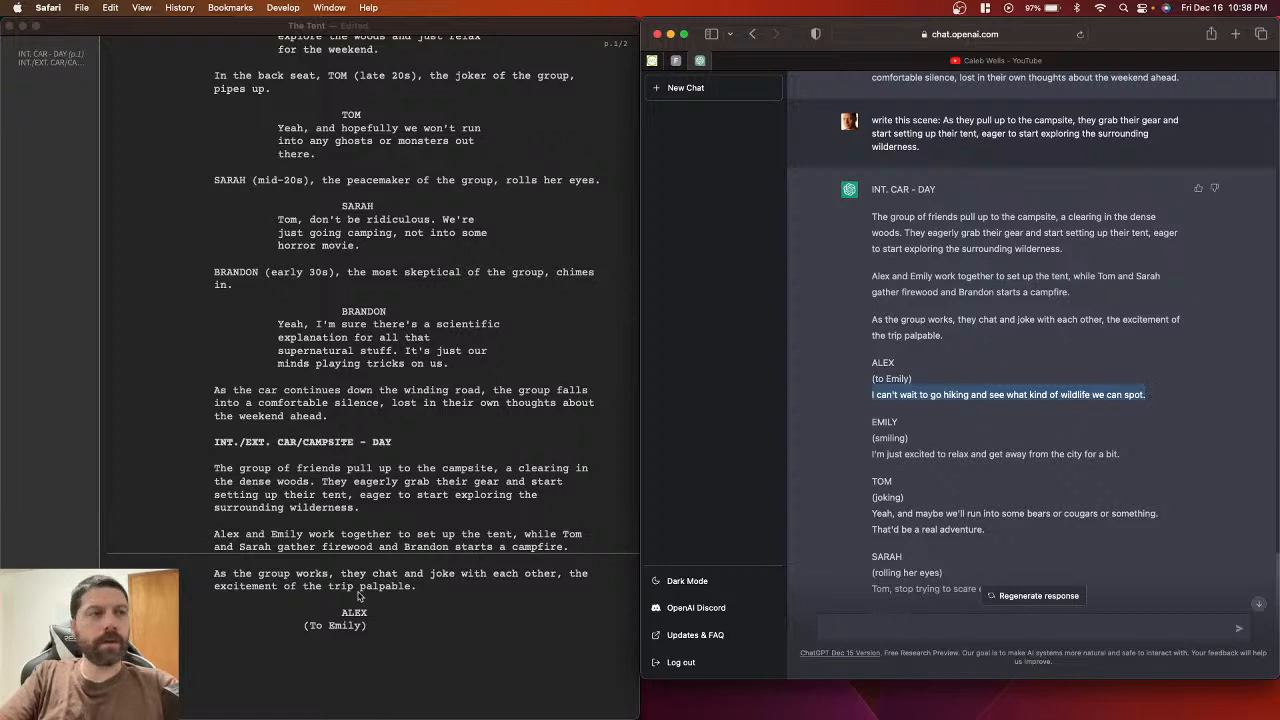
left_click(284, 650)
key("super+v")
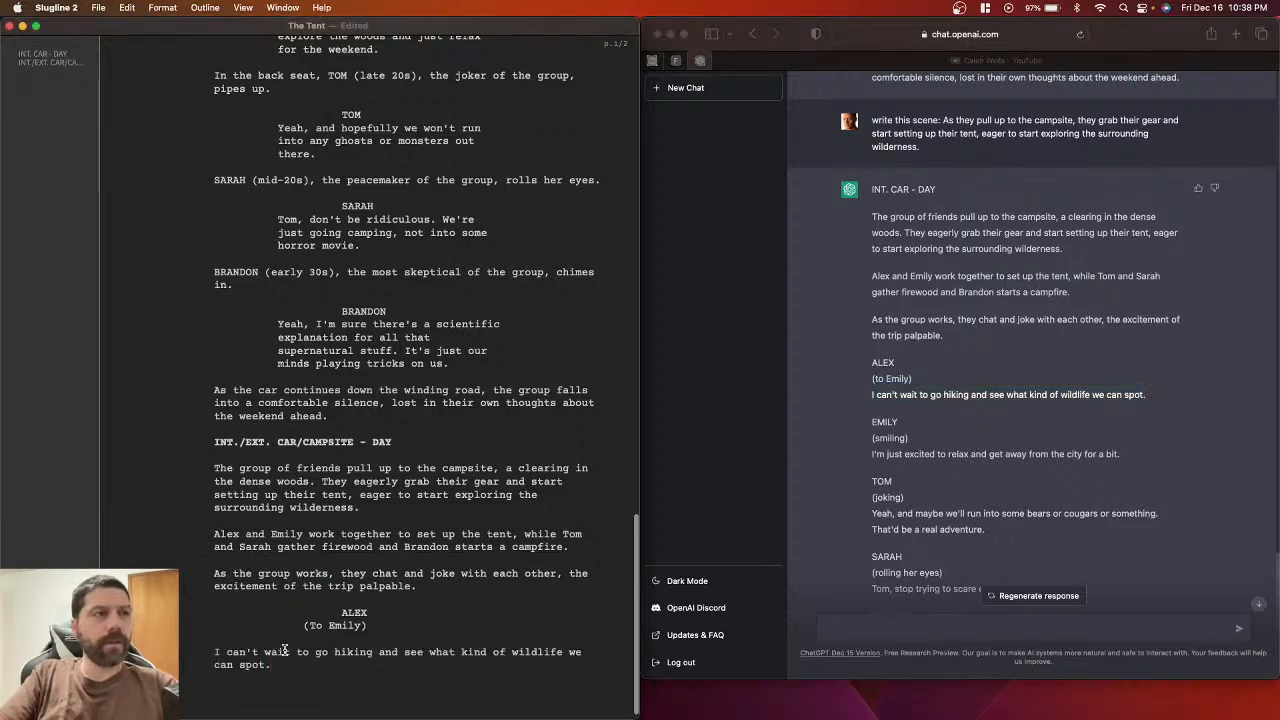
left_click(213, 653)
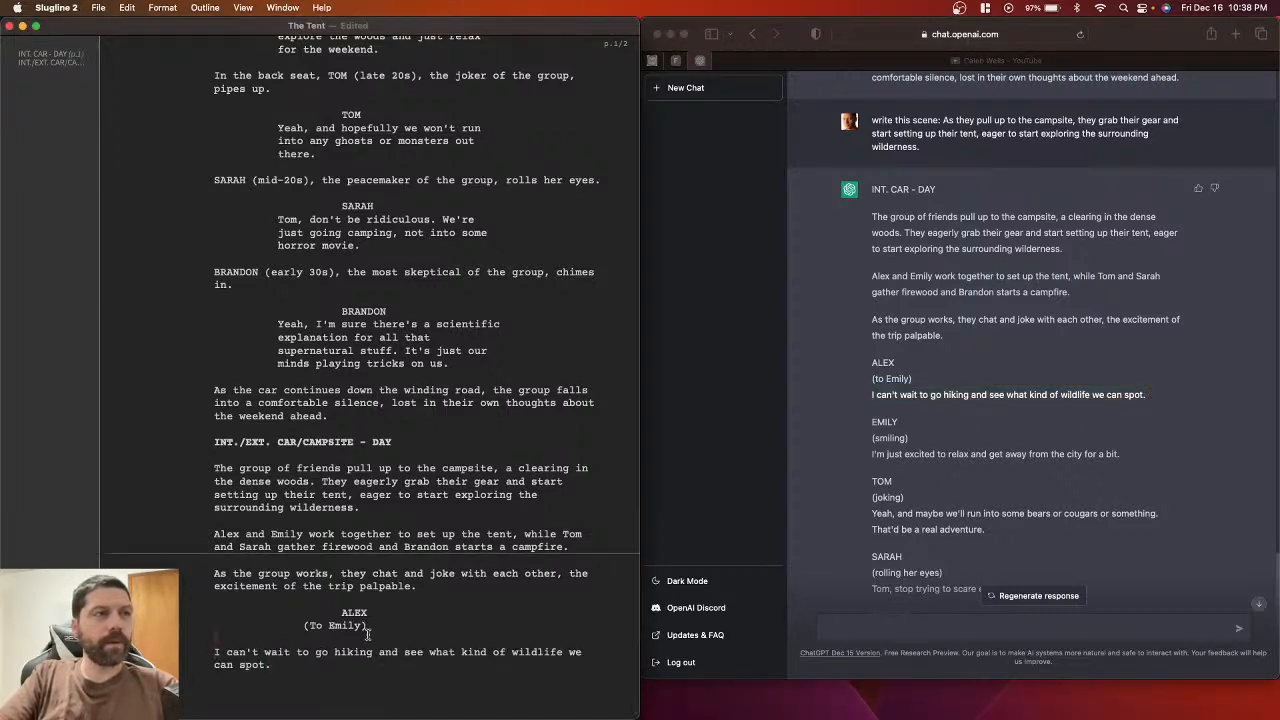
key("BackSpace")
key("BackSpace")
key("Return")
key("Return")
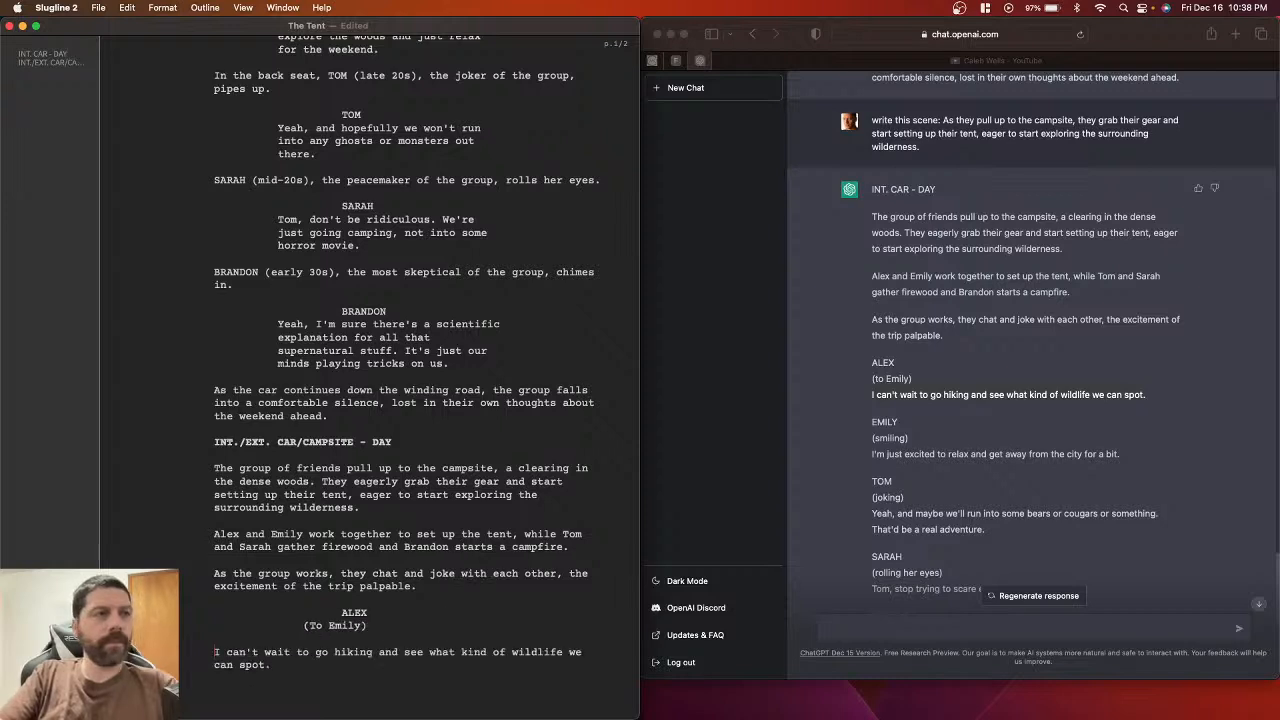
key("BackSpace")
key("BackSpace")
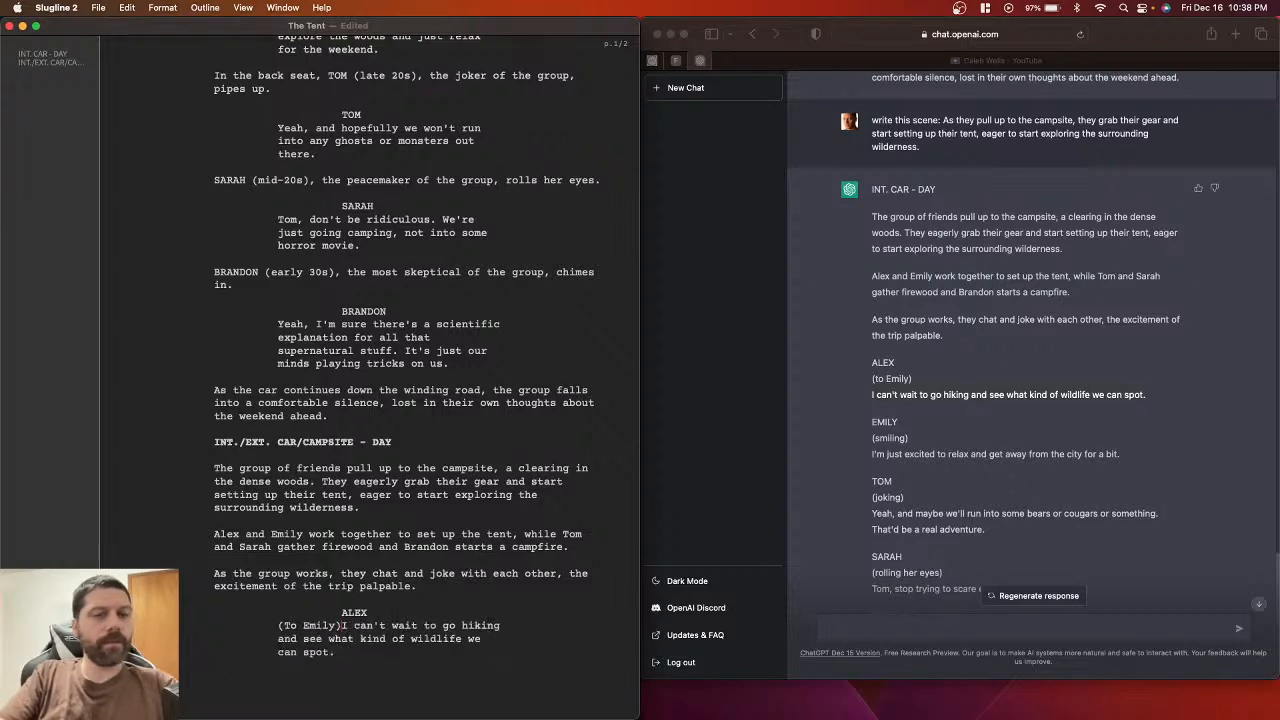
key("Return")
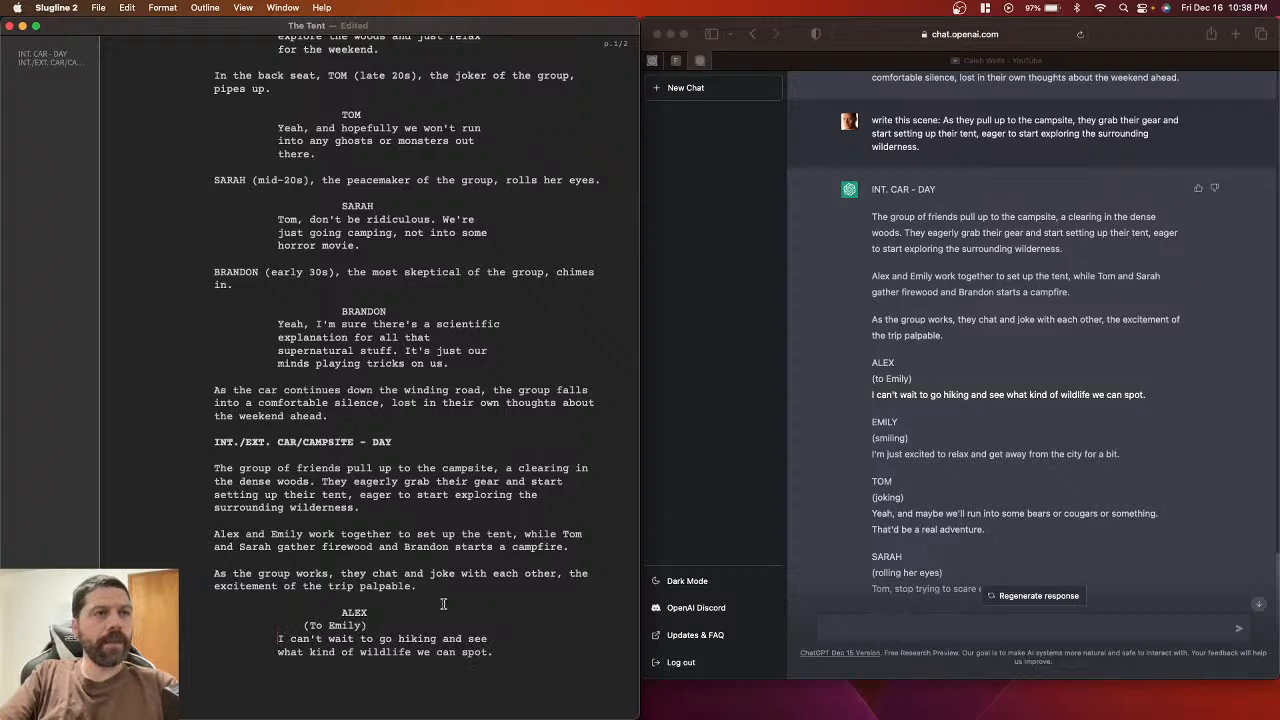
left_click_drag(304, 625, 371, 622)
left_click(379, 612)
key("Delete")
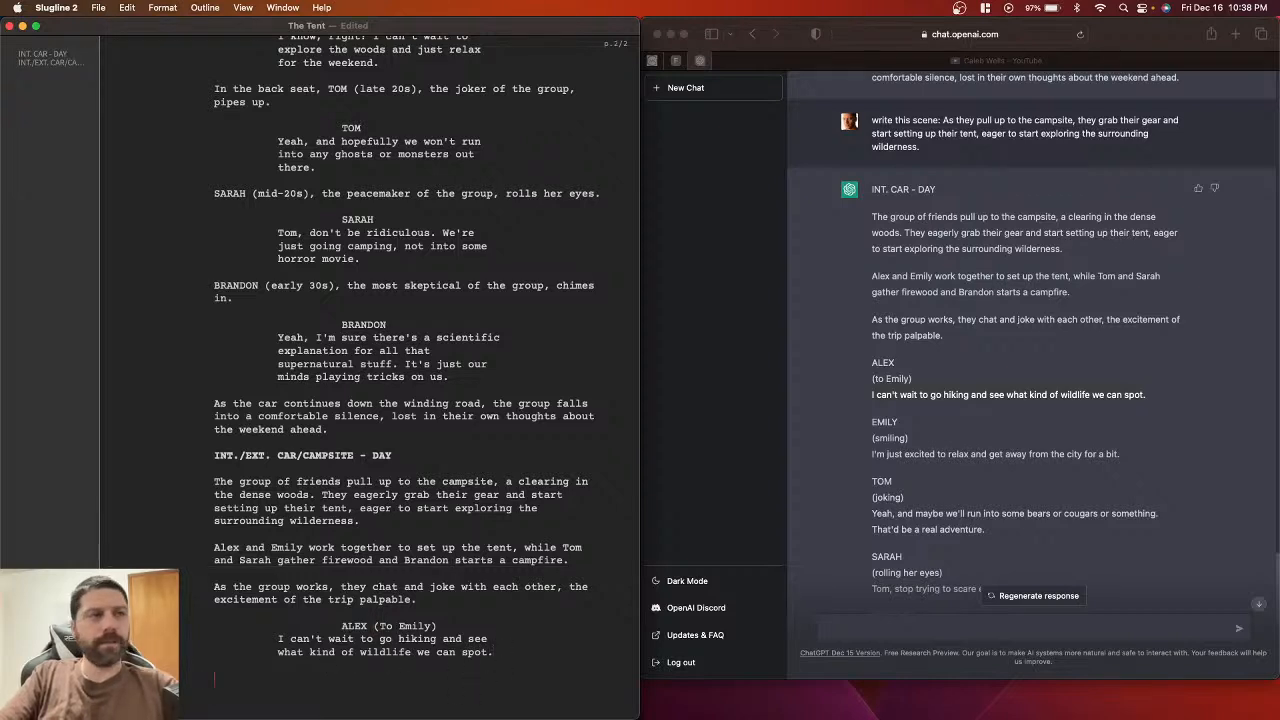
Step: Paste EMILY from the ChatGPT reply below Alex's dialogue as a character cue
left_click(878, 427)
double_click(878, 427)
key("super+c")
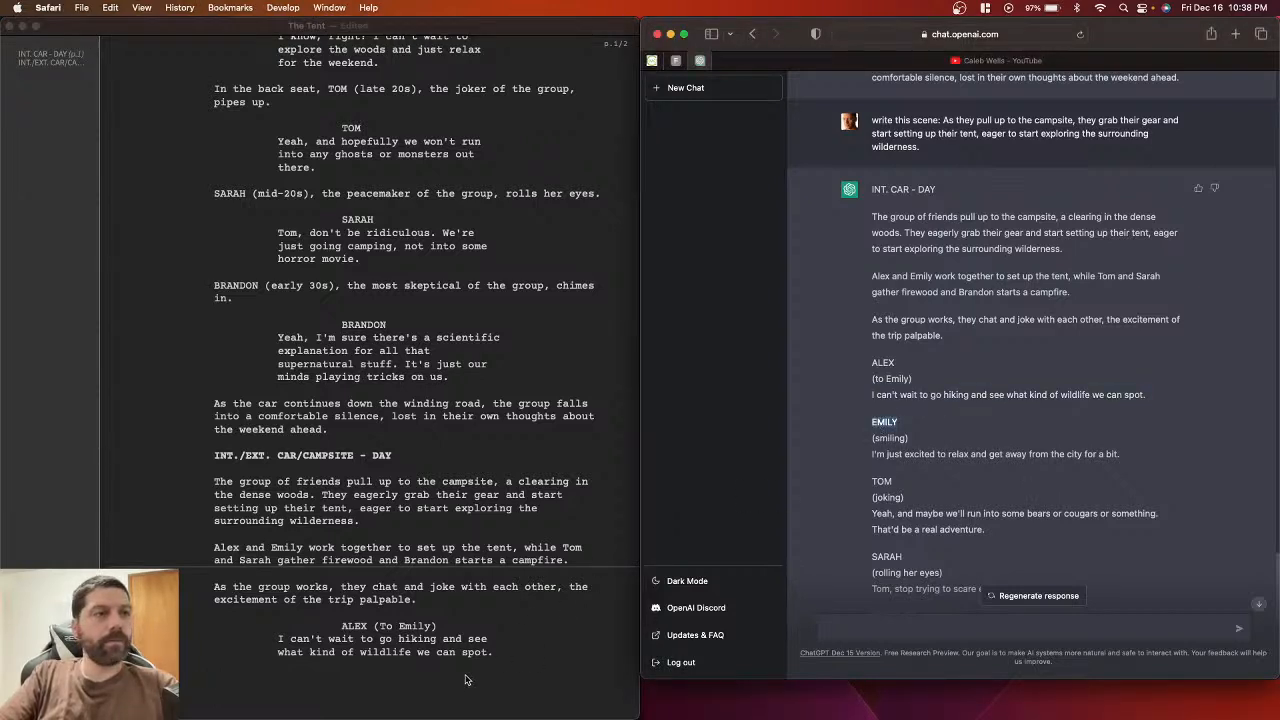
left_click(466, 678)
key("BackSpace")
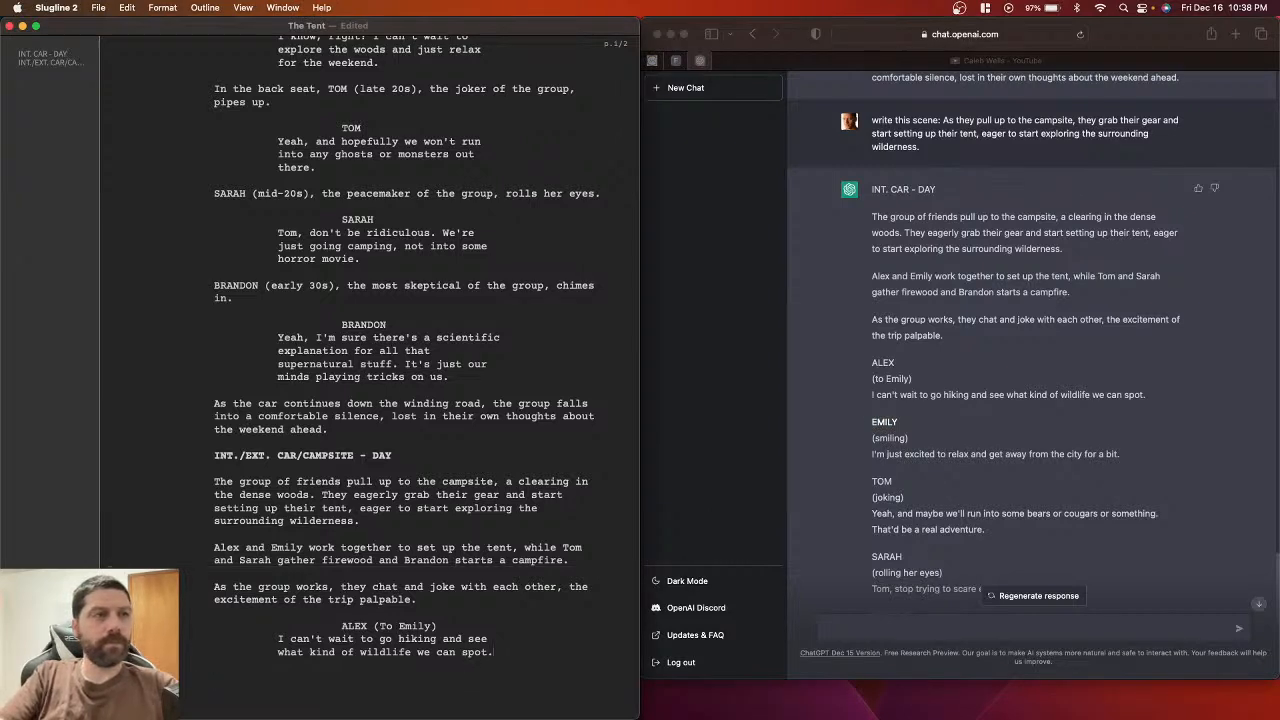
key("super+v")
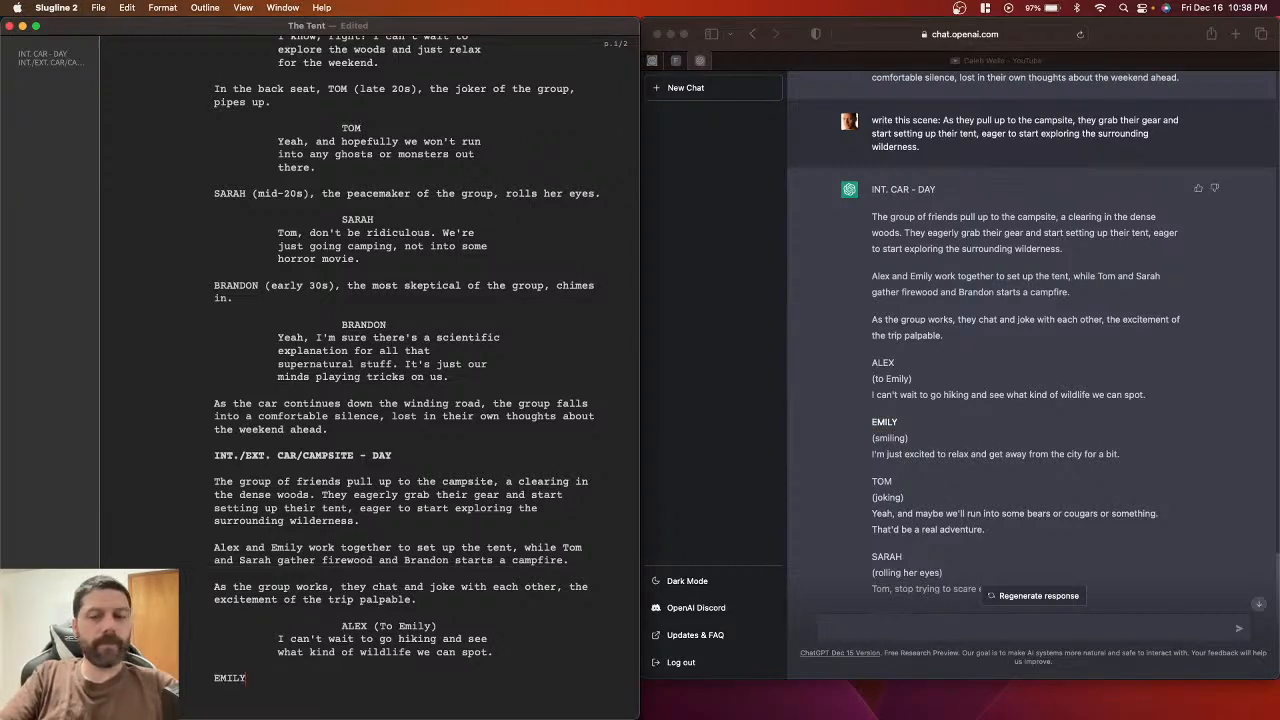
key("Return")
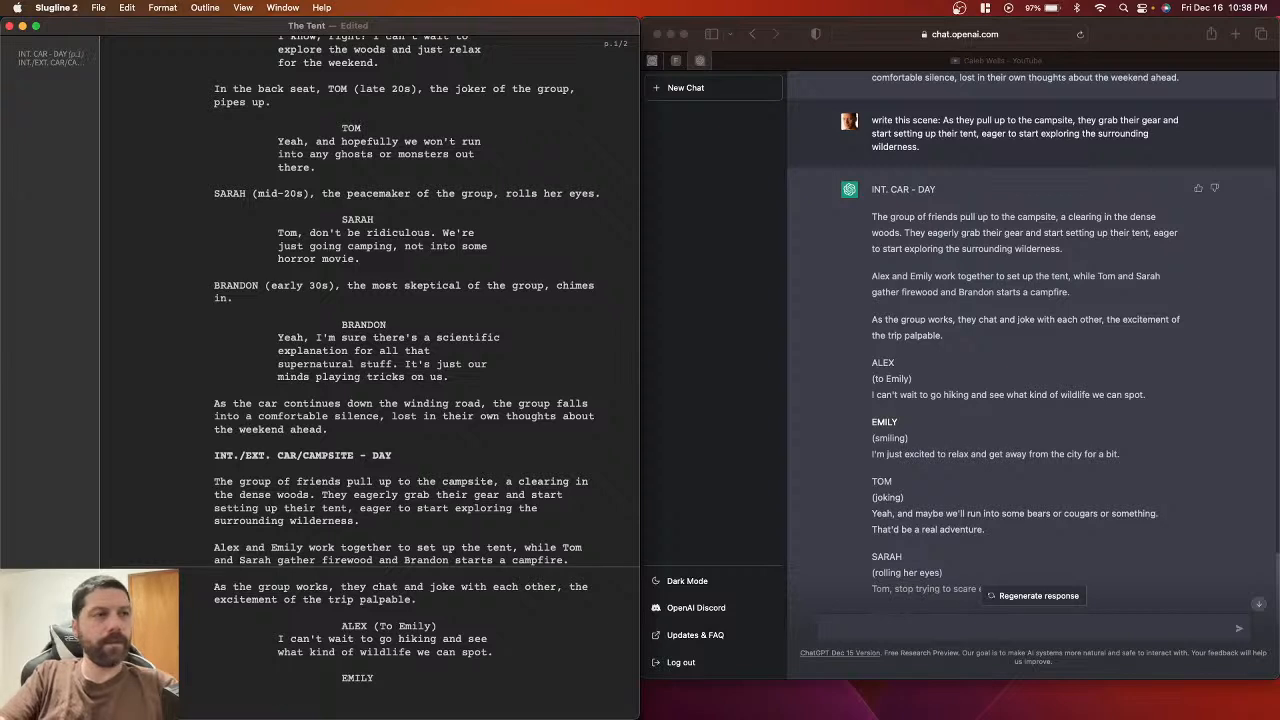
Step: Give EMILY the parenthetical (Smiling) on its own line beneath her cue
type("()")
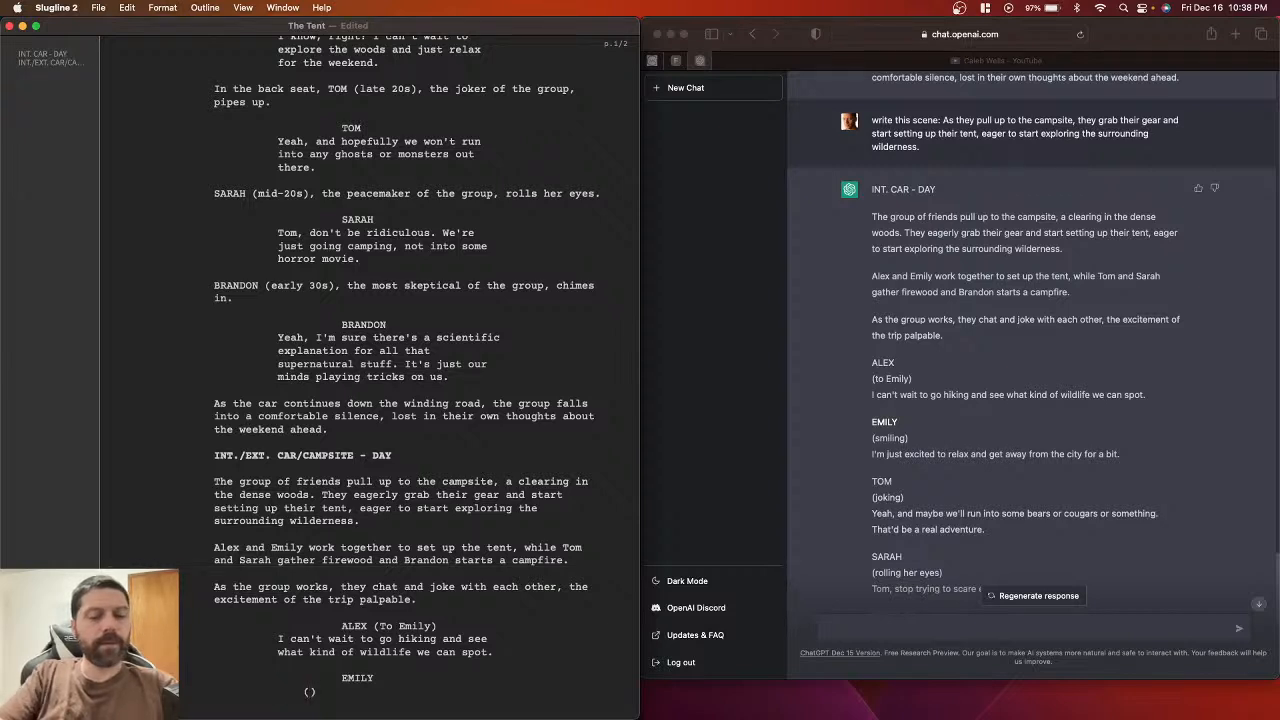
type("smili")
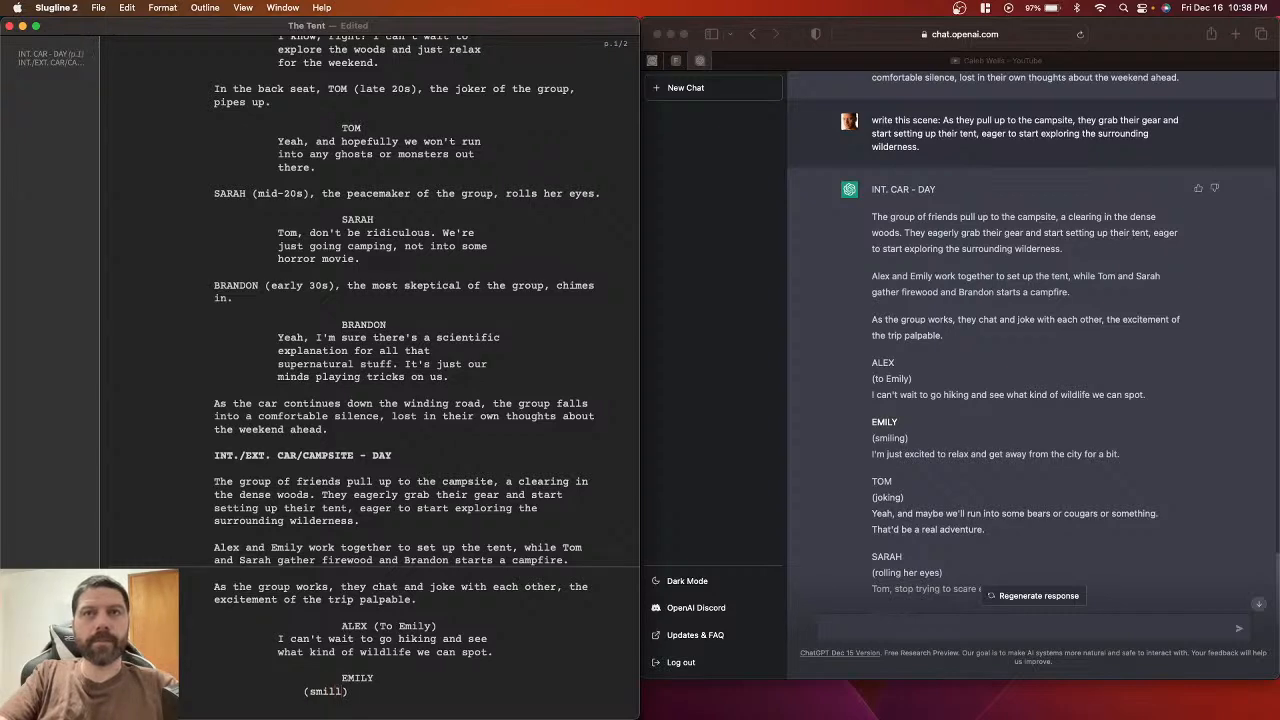
key("BackSpace")
type("ing")
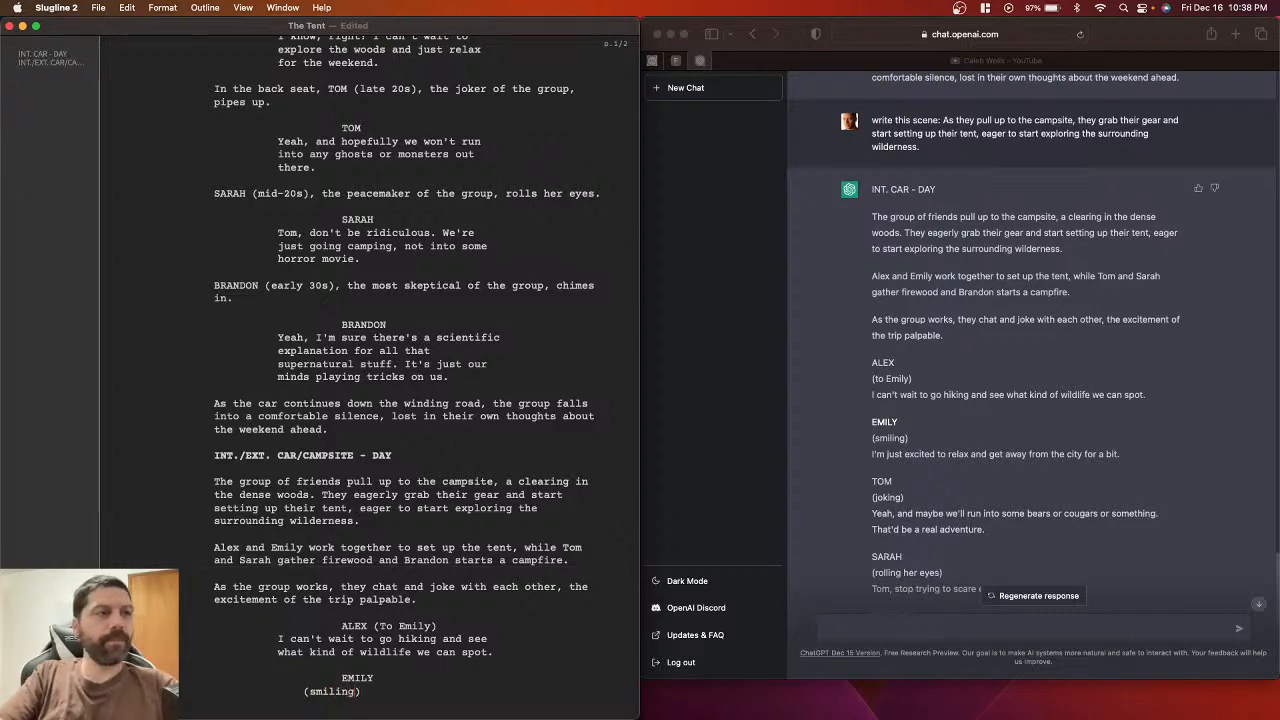
left_click(317, 691)
key("BackSpace")
type("S")
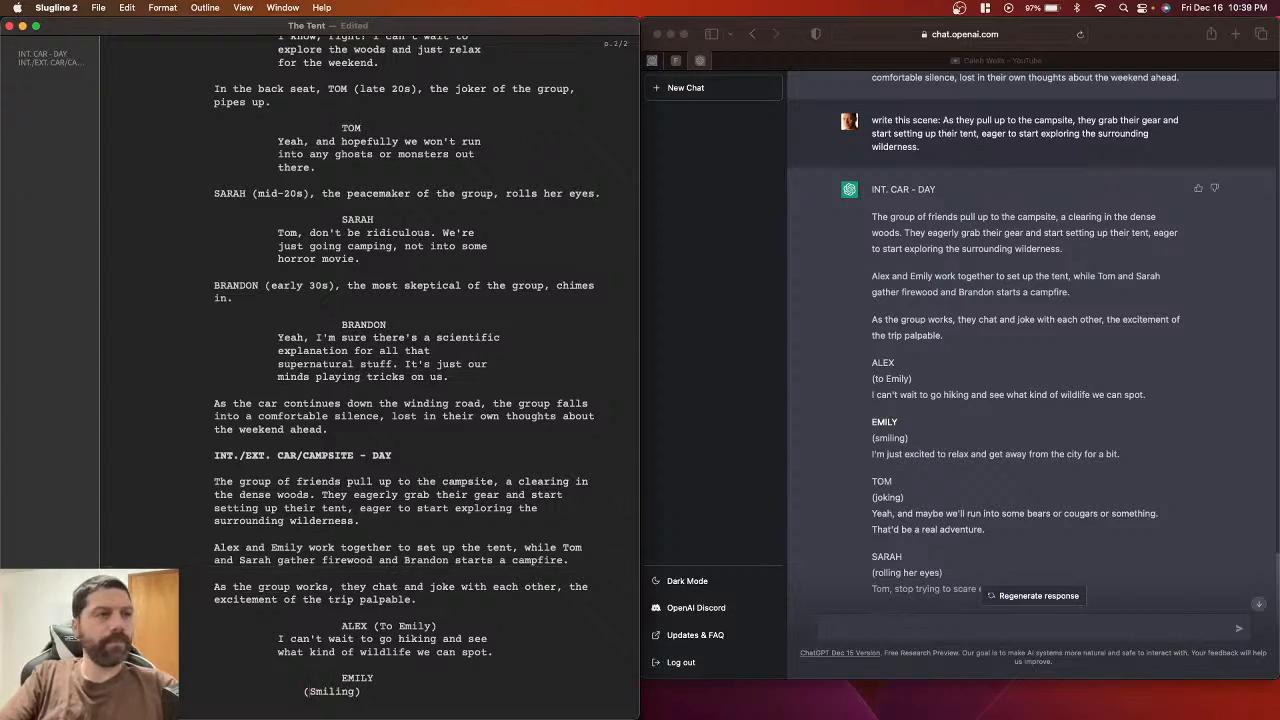
key("BackSpace")
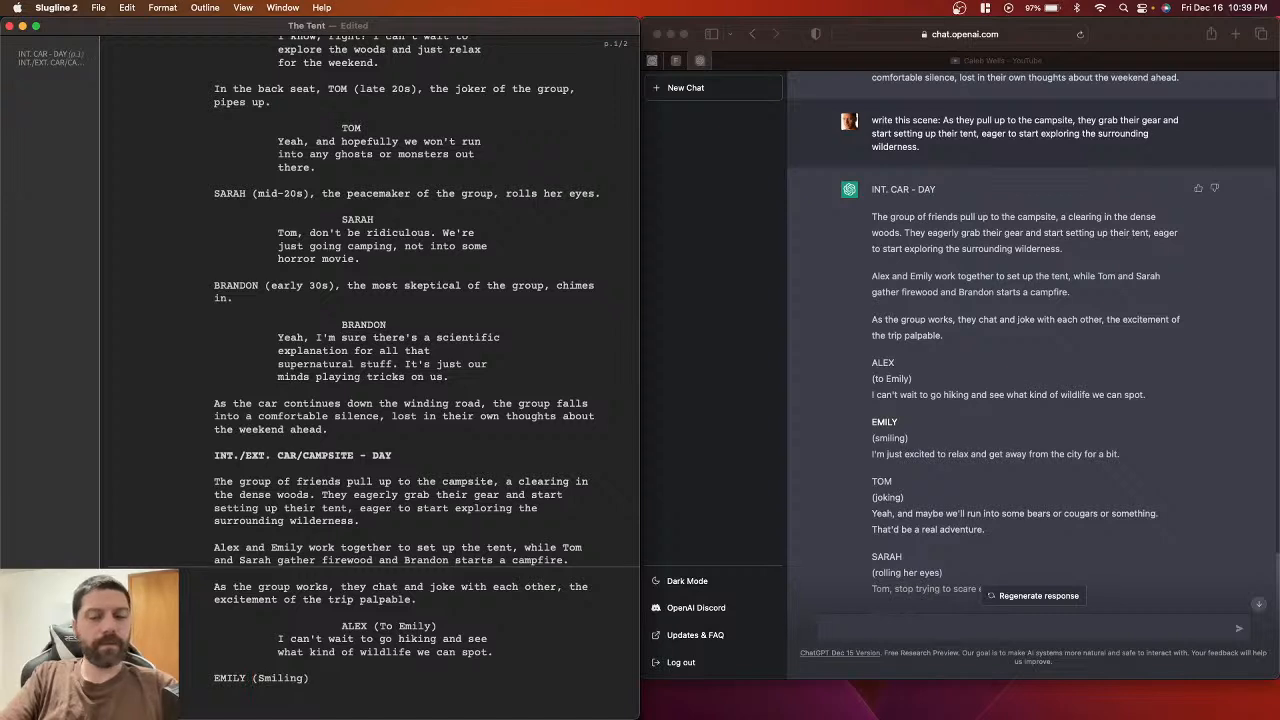
key("Return")
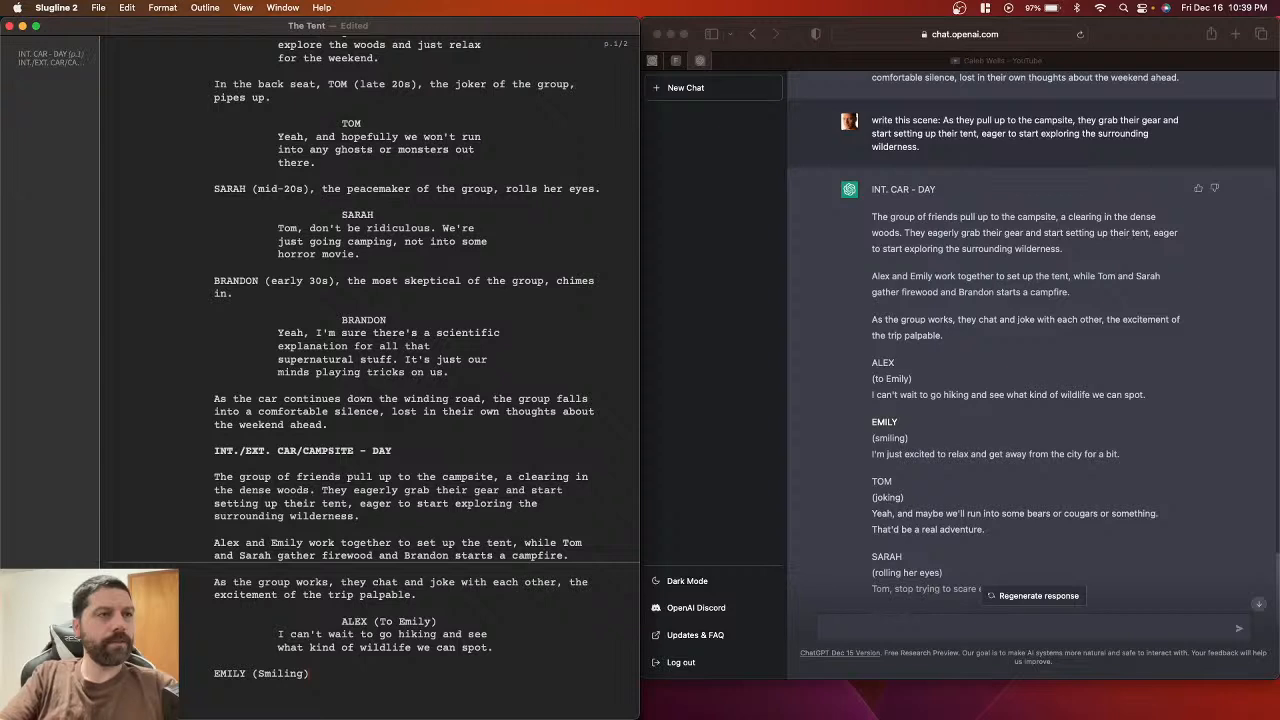
key("BackSpace")
key("Return")
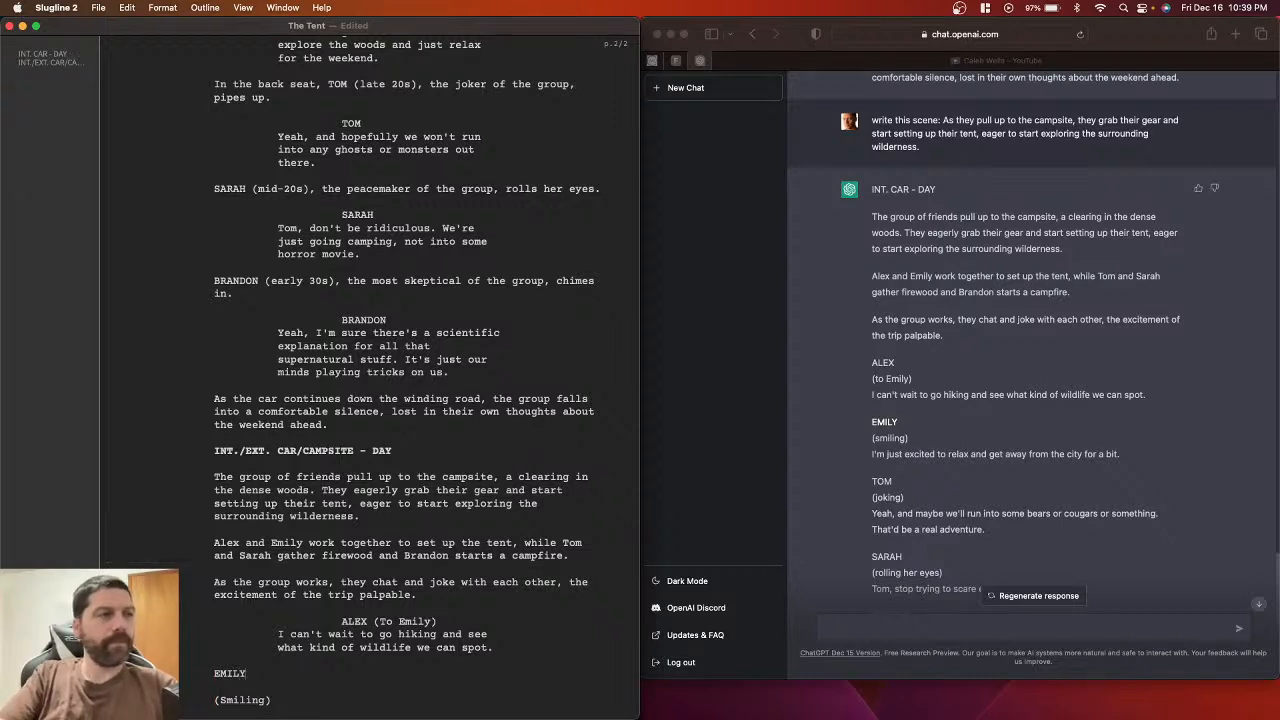
key("Return")
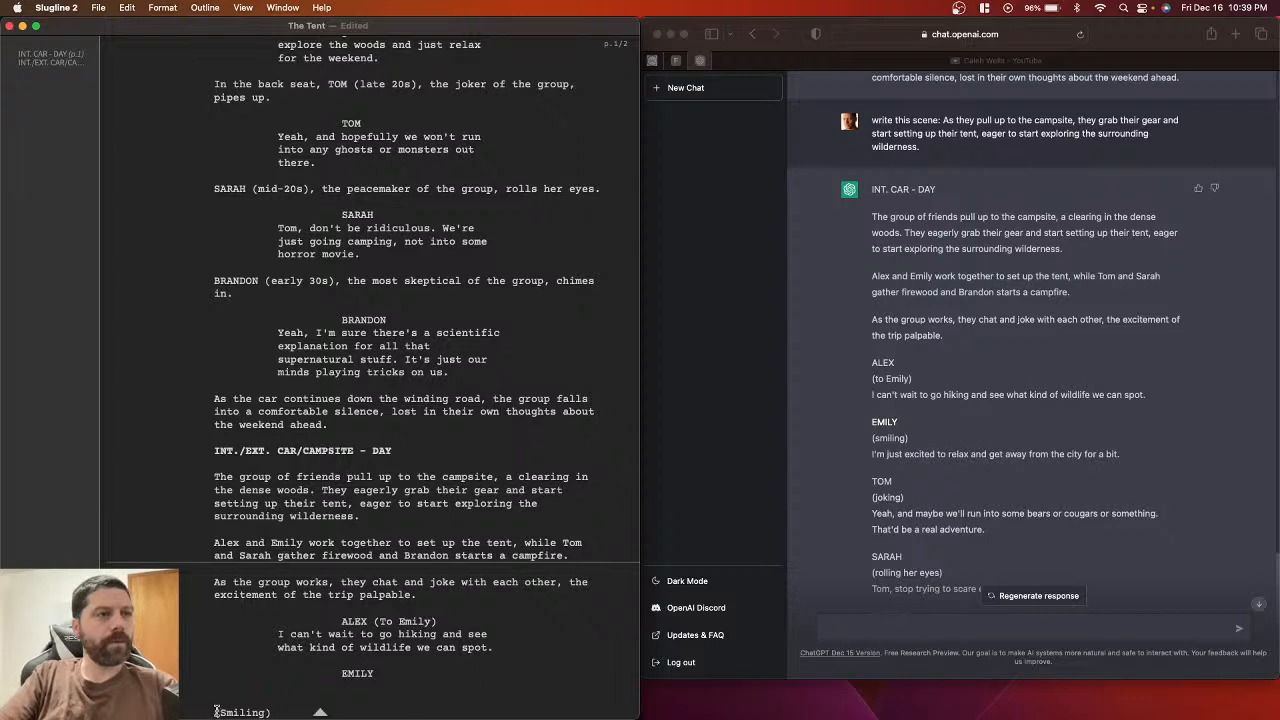
key("Delete")
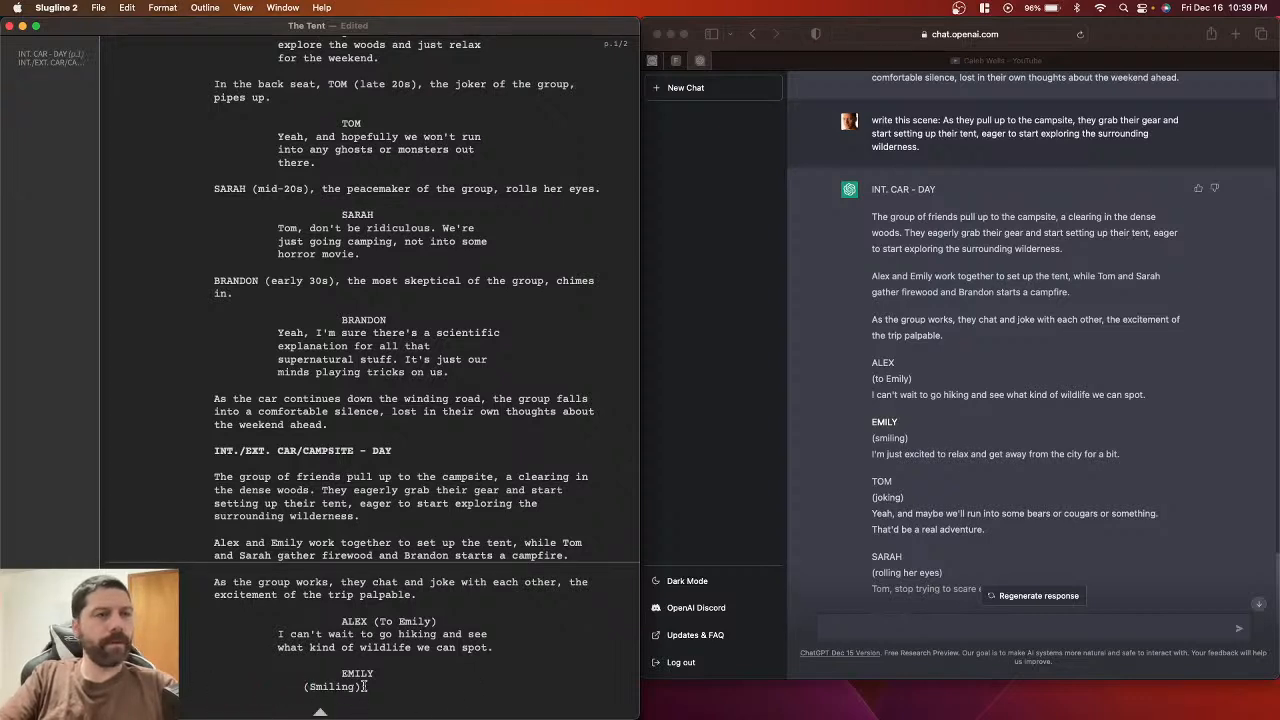
scroll(363, 688, "down", 2)
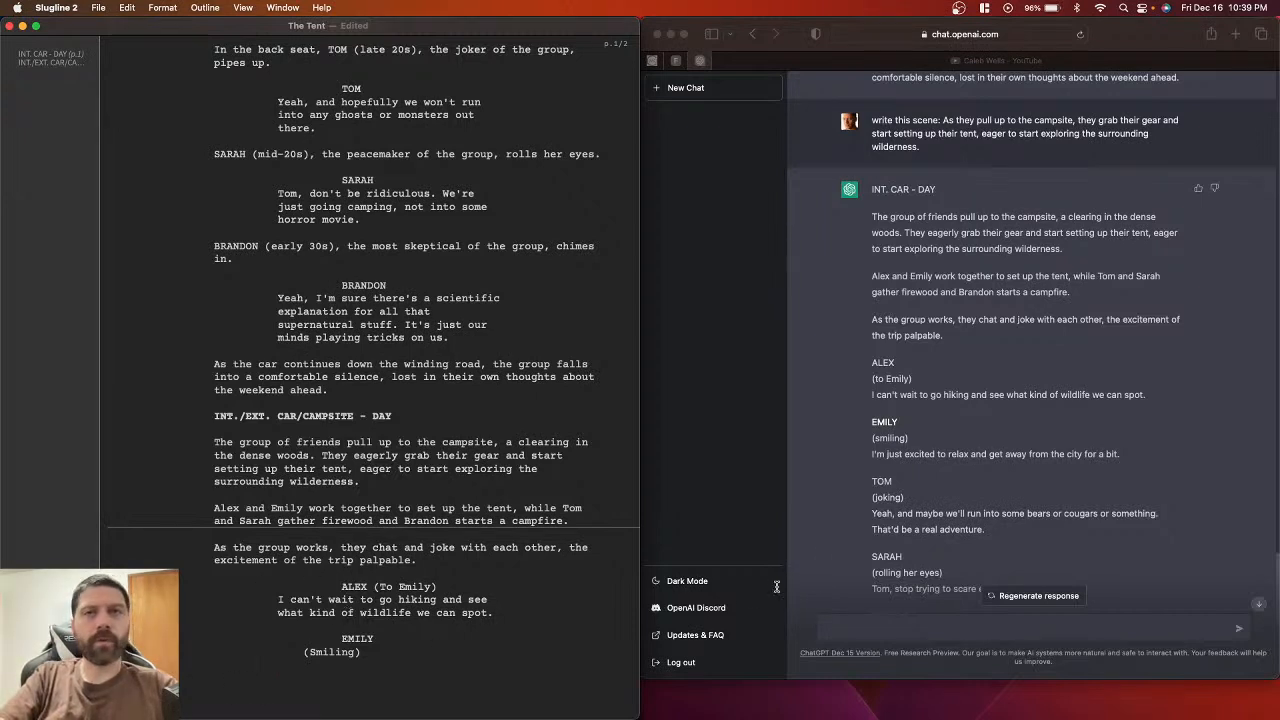
Step: Paste Emily's line about relaxing away from the city, put (Smiling) on her cue, and save
left_click(873, 454)
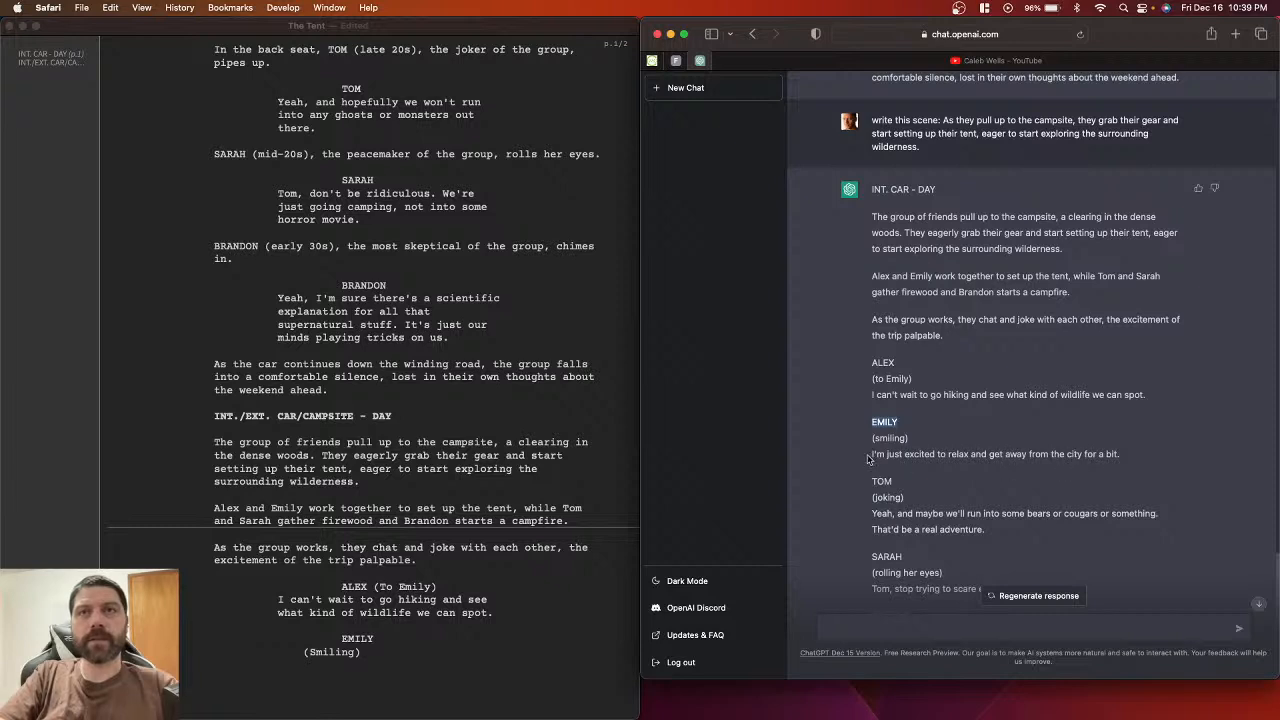
left_click_drag(871, 457, 1121, 458)
key("super+c")
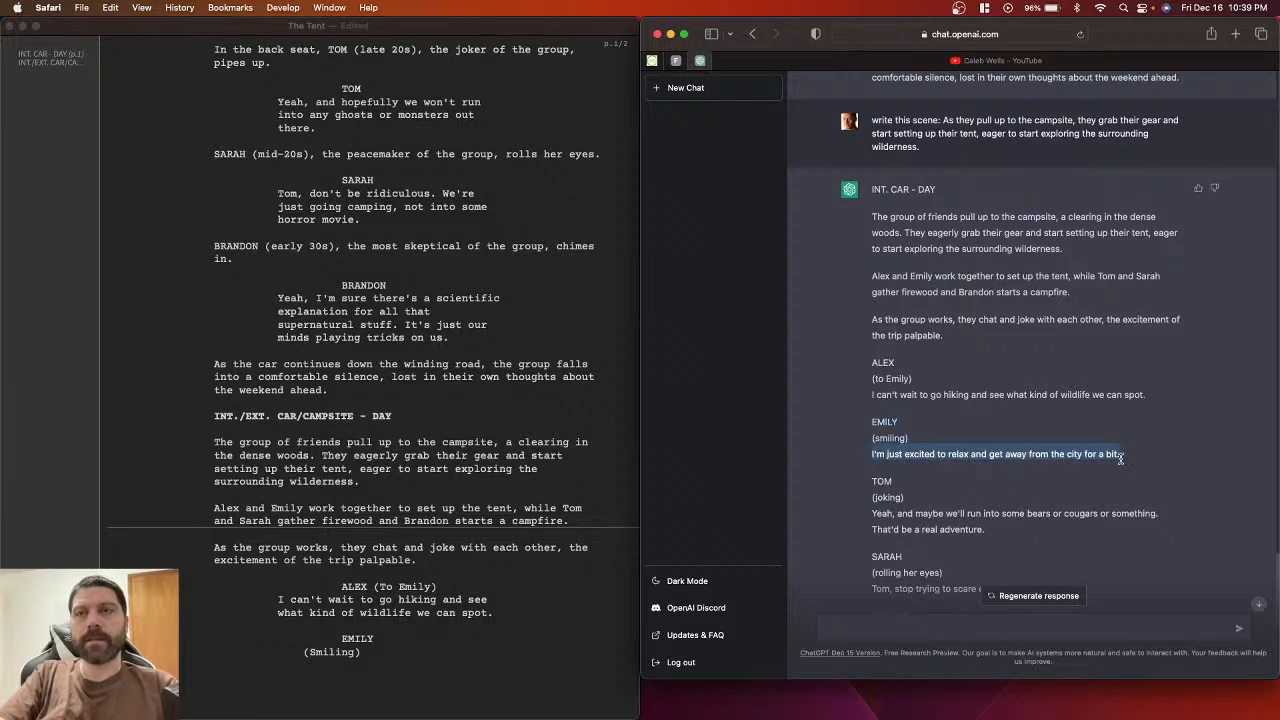
left_click(385, 660)
key("super+v")
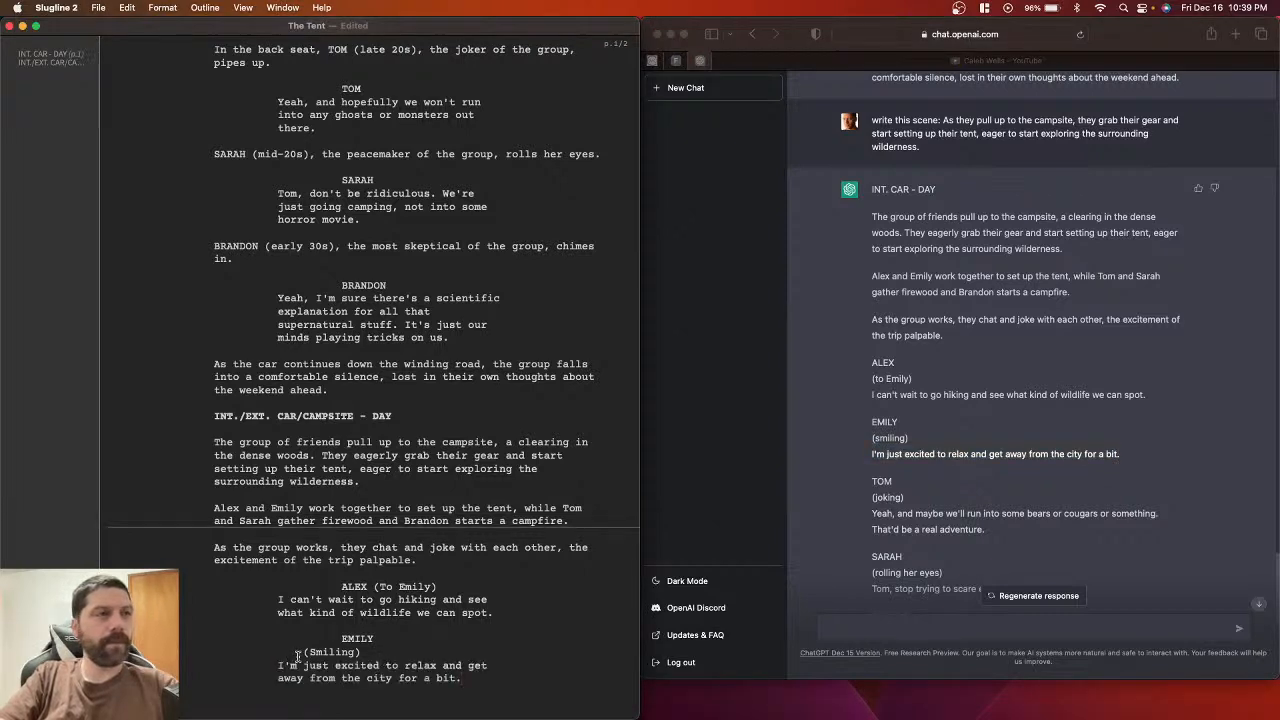
left_click_drag(303, 653, 377, 640)
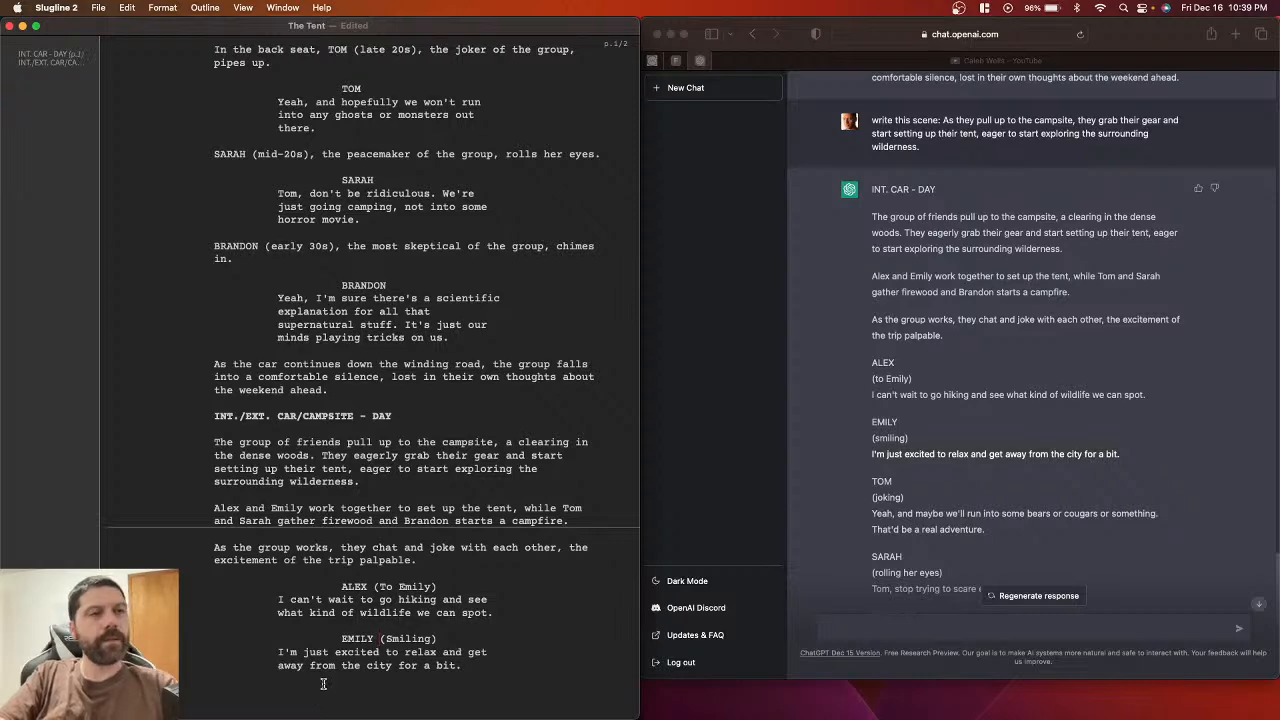
scroll(368, 612, "down", 1)
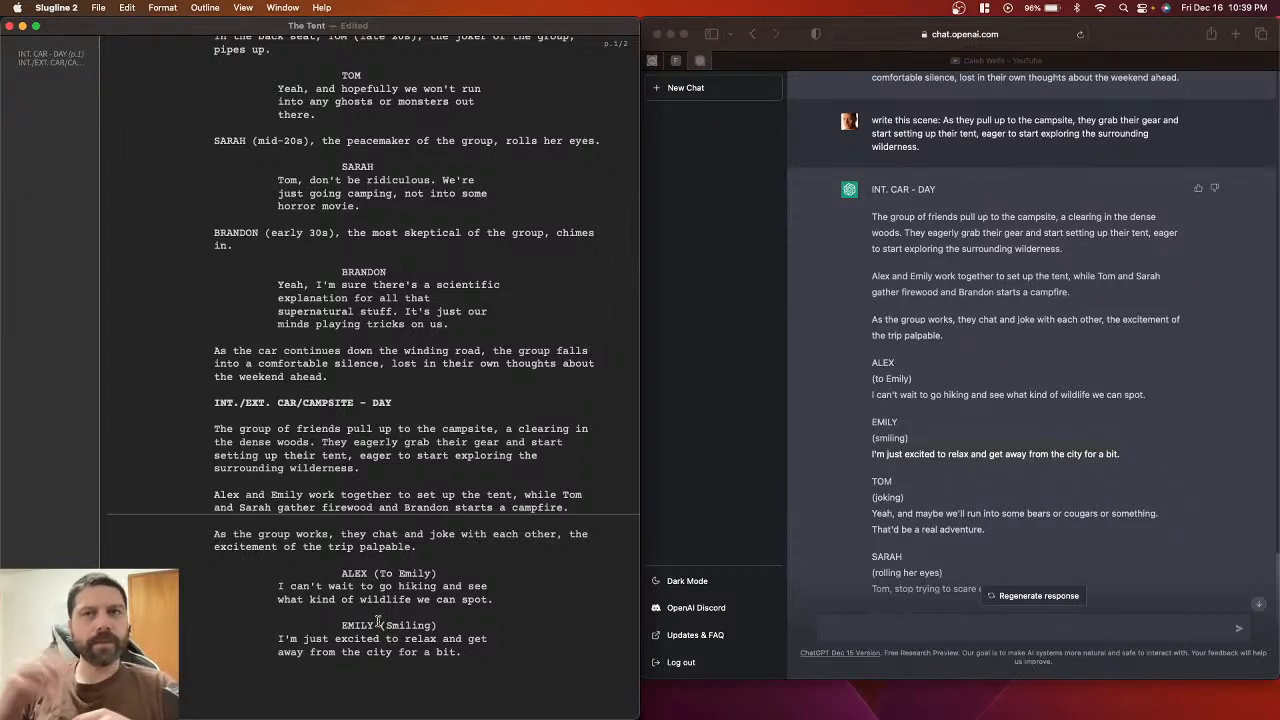
left_click(481, 657)
key("BackSpace")
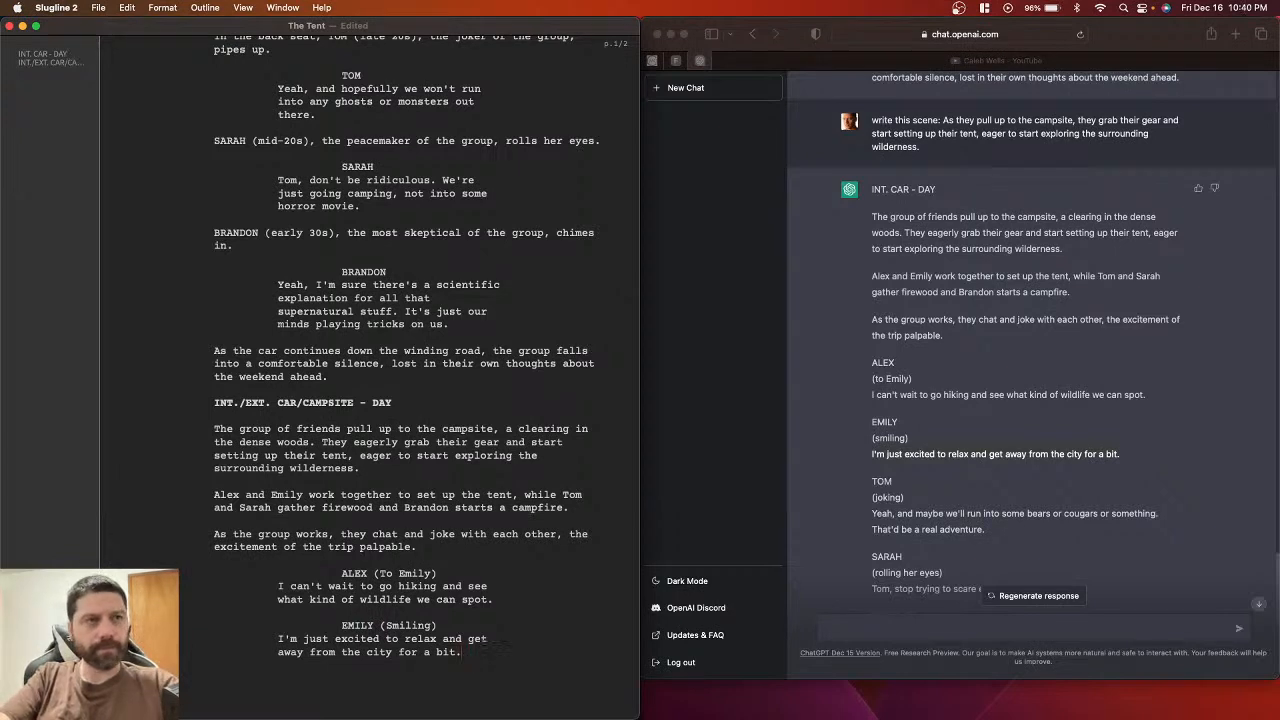
key("super+s")
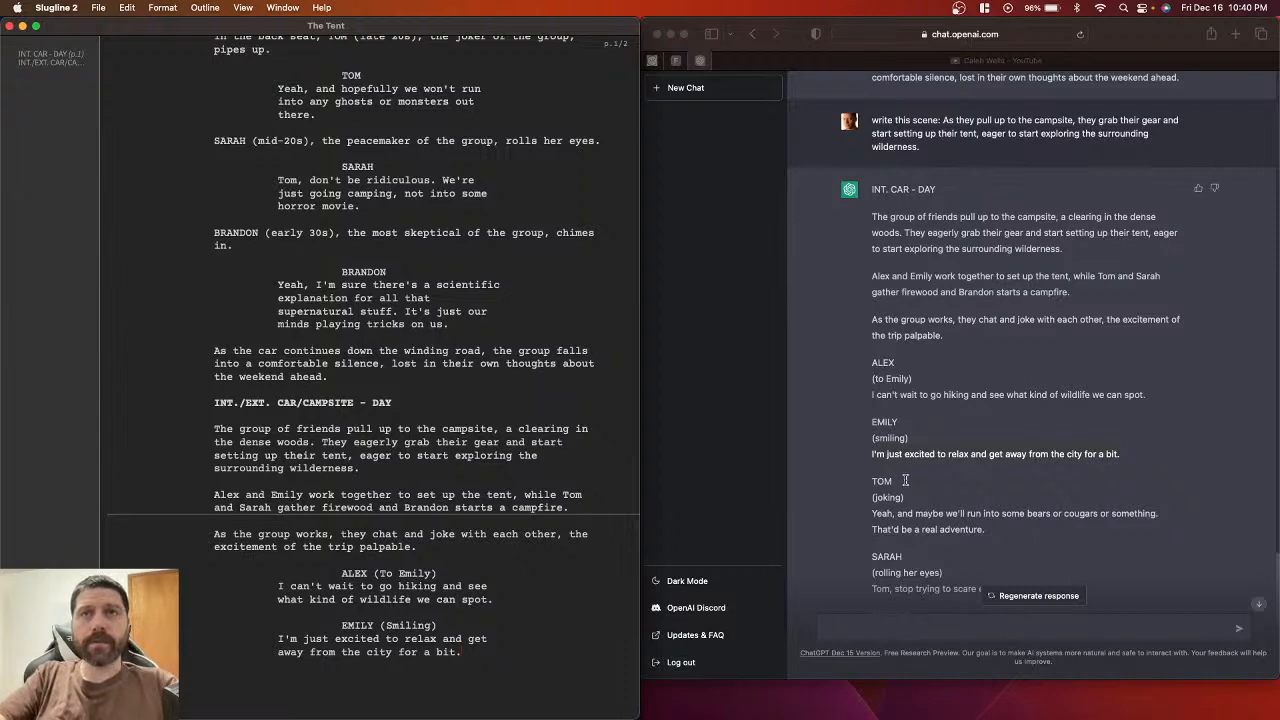
Step: Add a TOM character cue with the parenthetical (Joking) below Emily's line
scroll(903, 480, "down", 2)
scroll(903, 480, "down", 1)
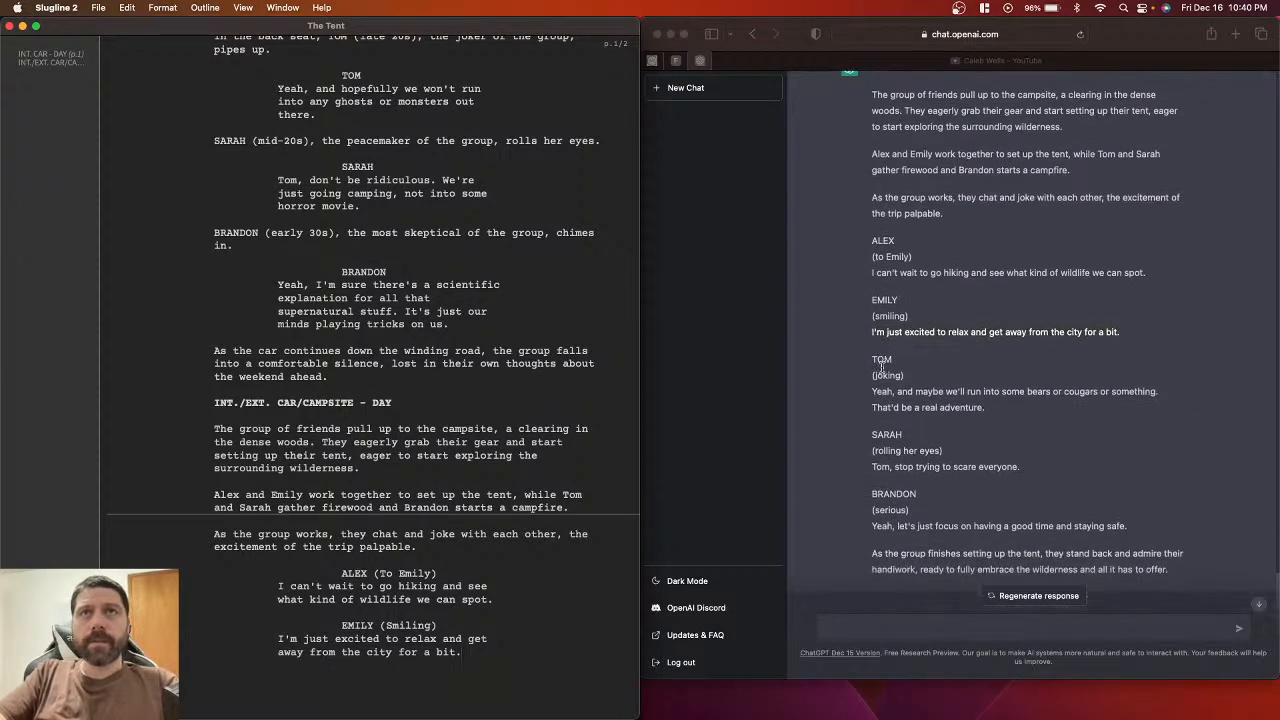
double_click(878, 364)
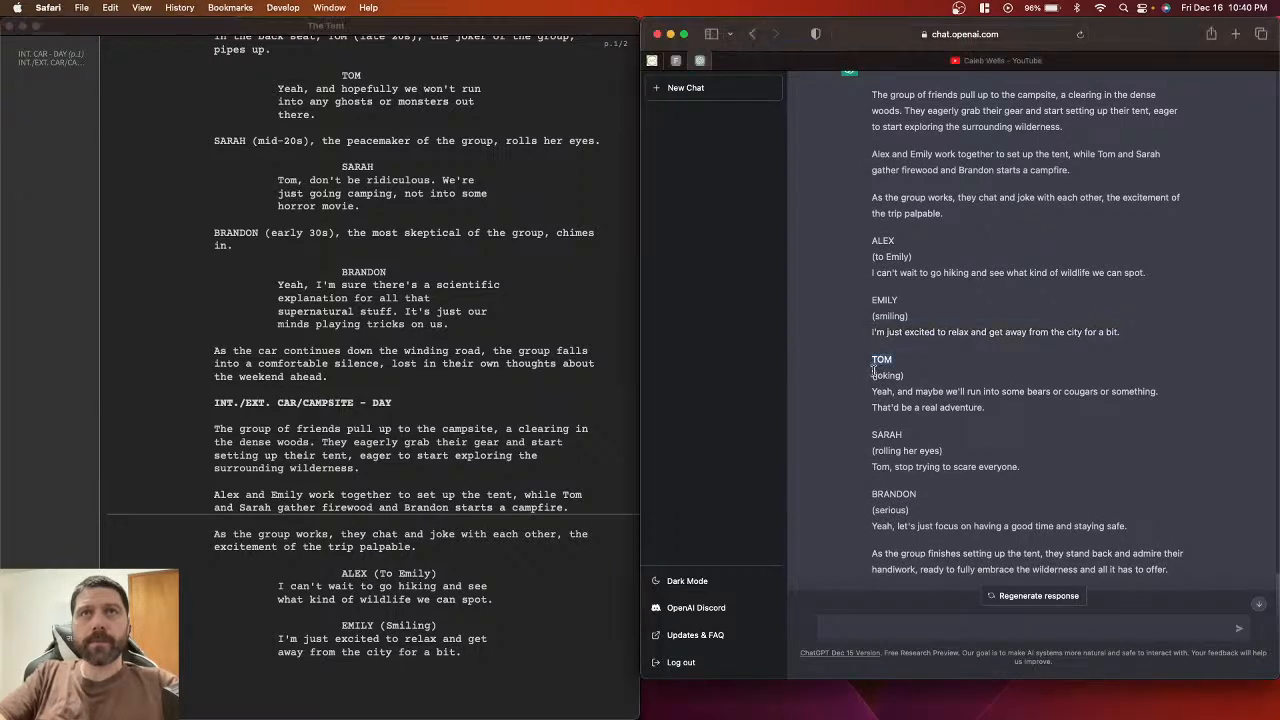
left_click_drag(871, 376, 906, 375)
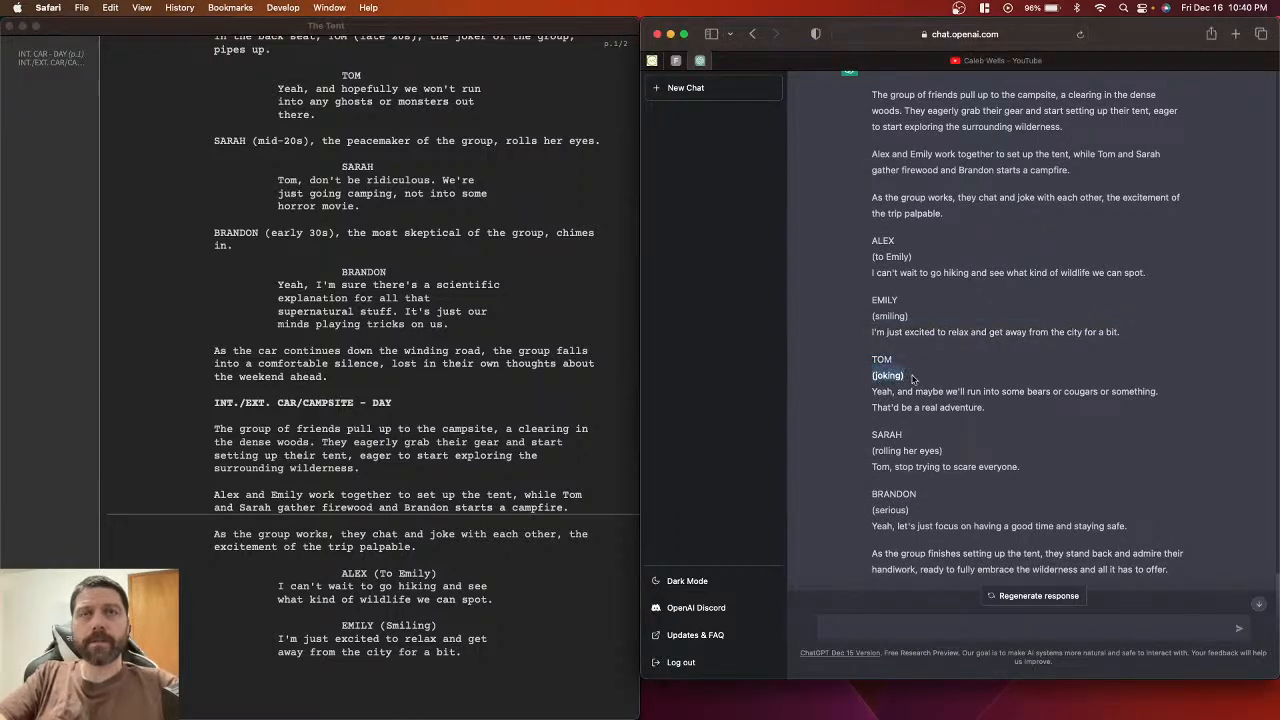
key("super+c")
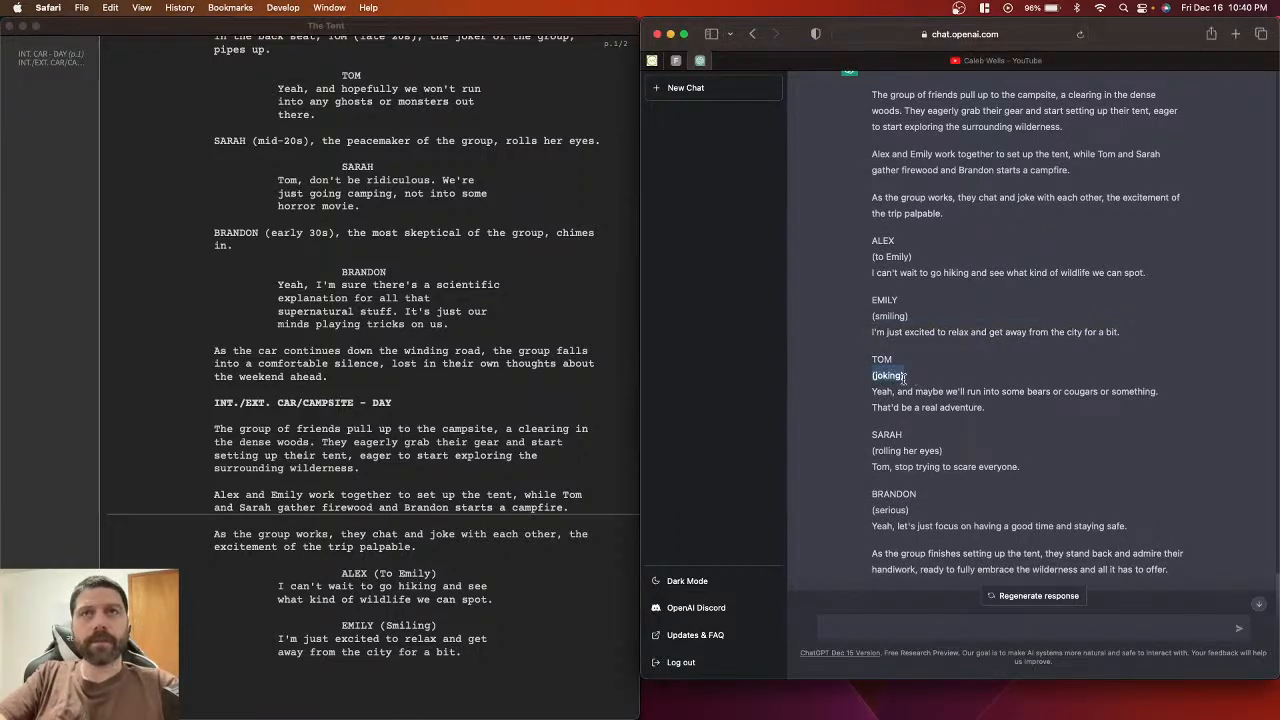
left_click(469, 656)
key("Return")
key("Return")
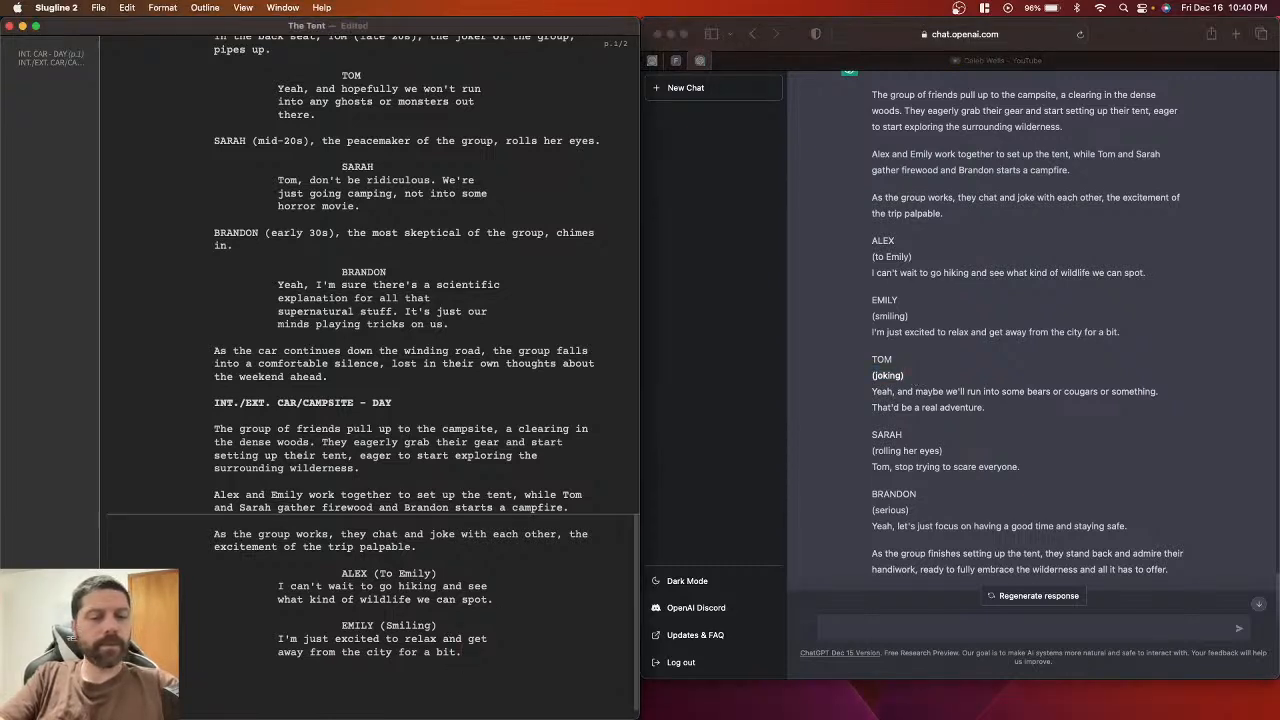
type("TOM")
key("Return")
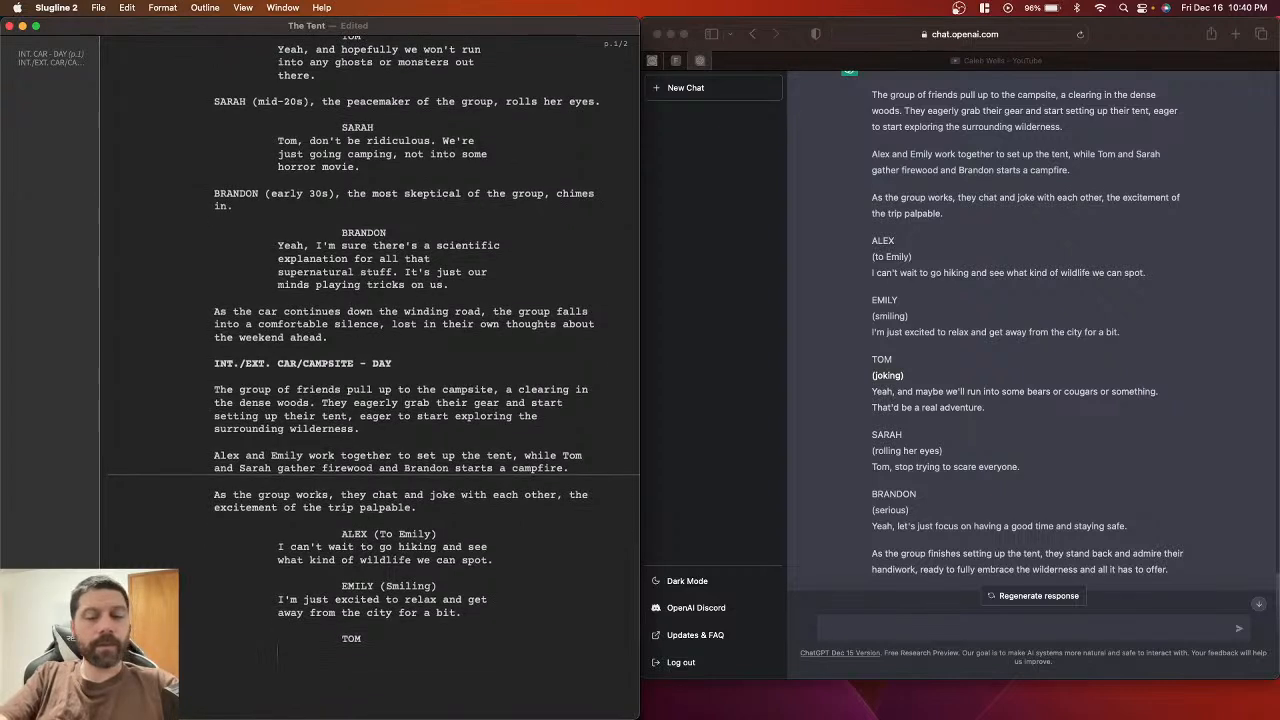
type("(joking)")
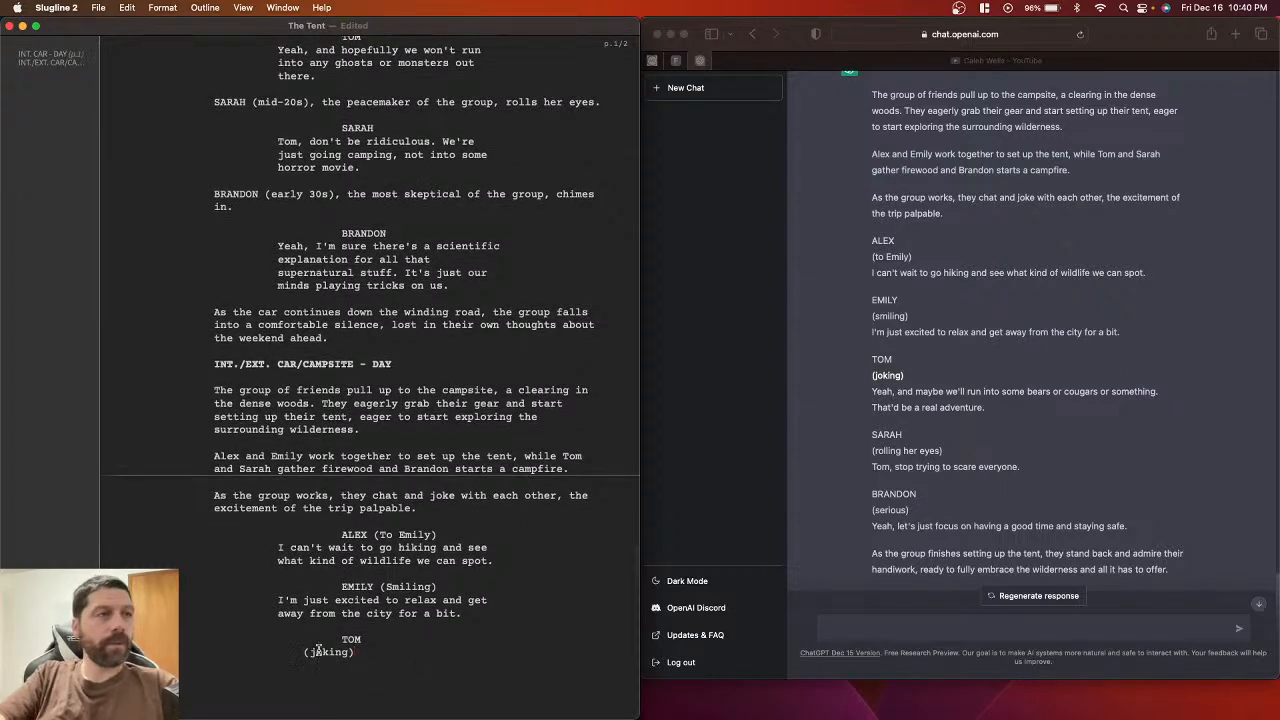
left_click(315, 652)
key("BackSpace")
type("J")
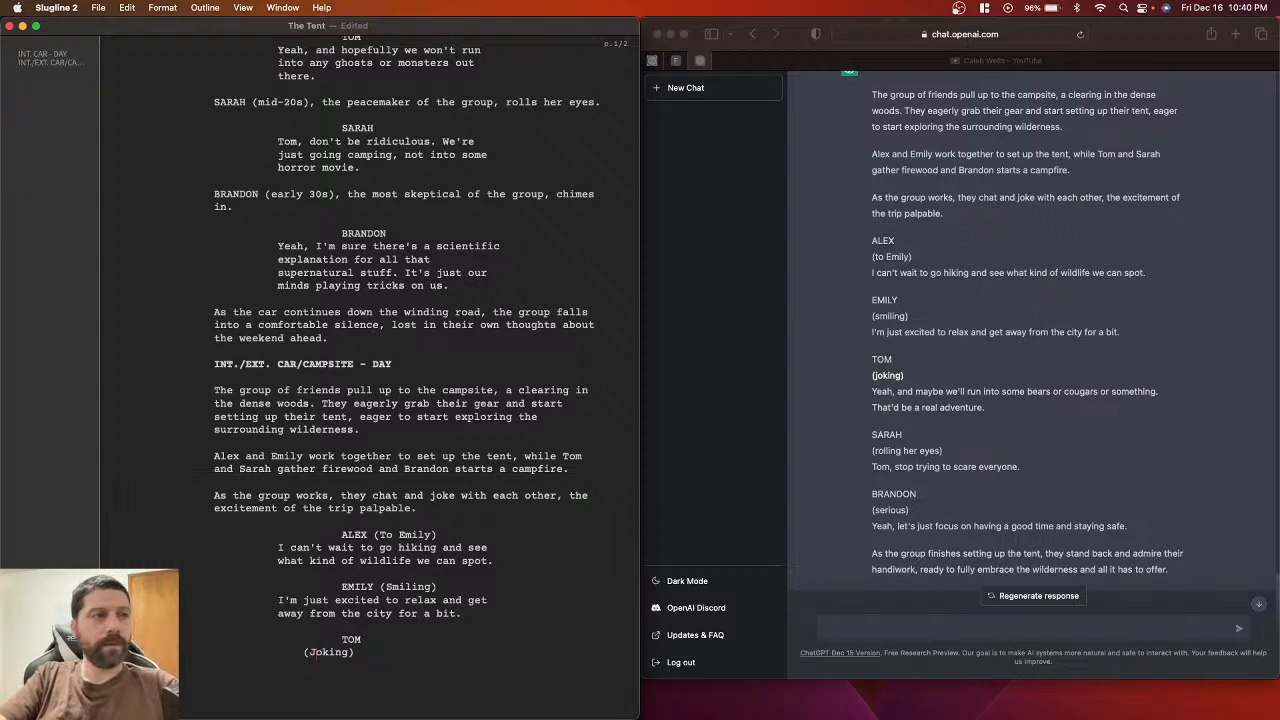
left_click(370, 655)
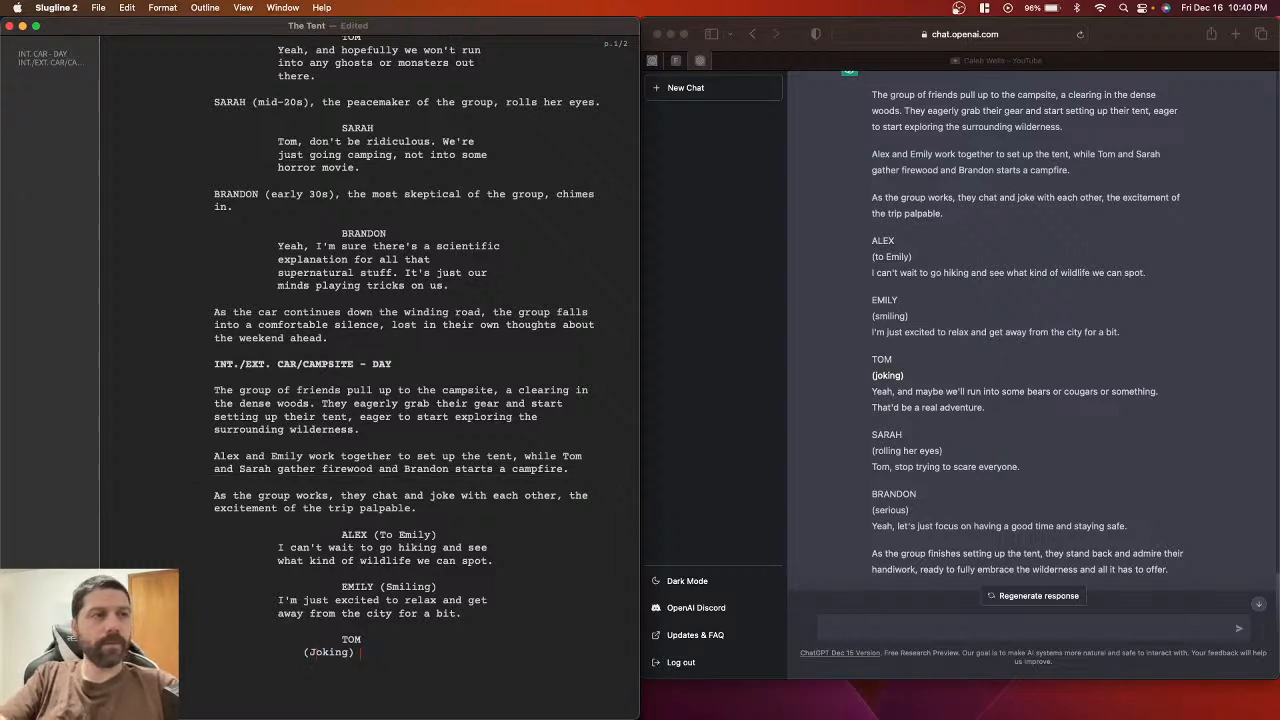
key("Return")
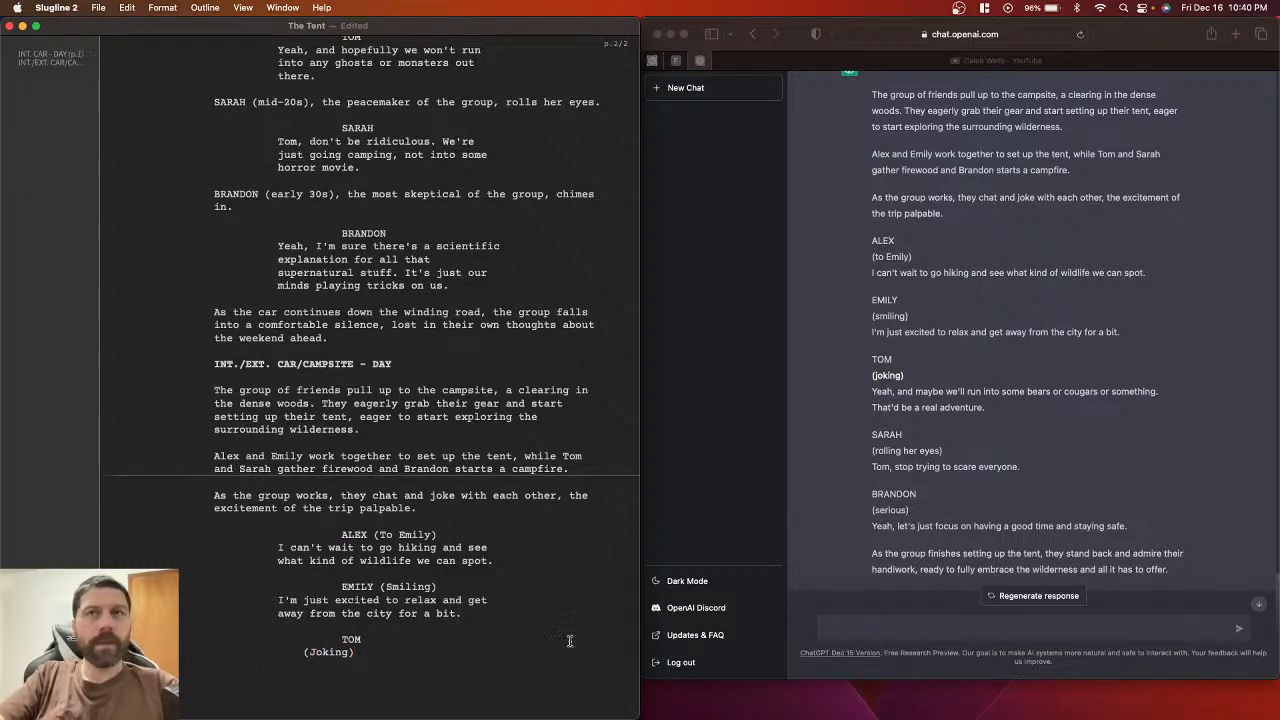
Step: Paste Tom's line about running into bears or cougars and move (Joking) onto the TOM cue
left_click(874, 392)
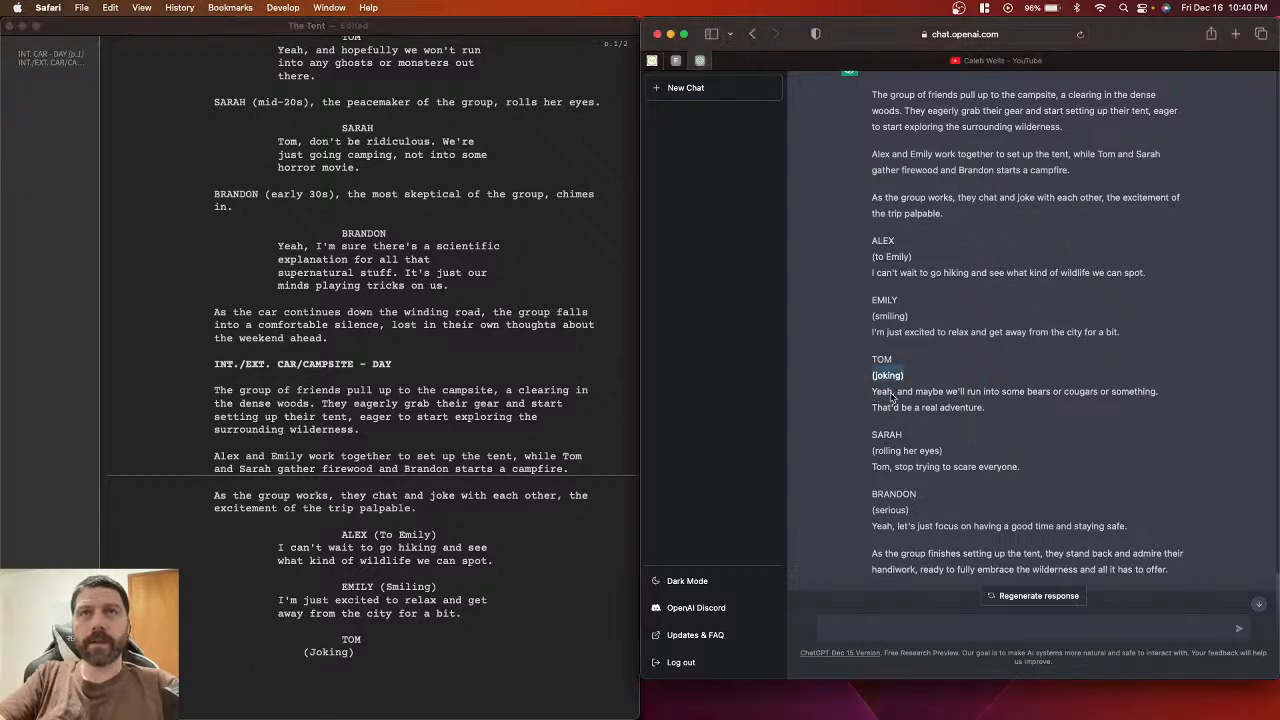
left_click(872, 391)
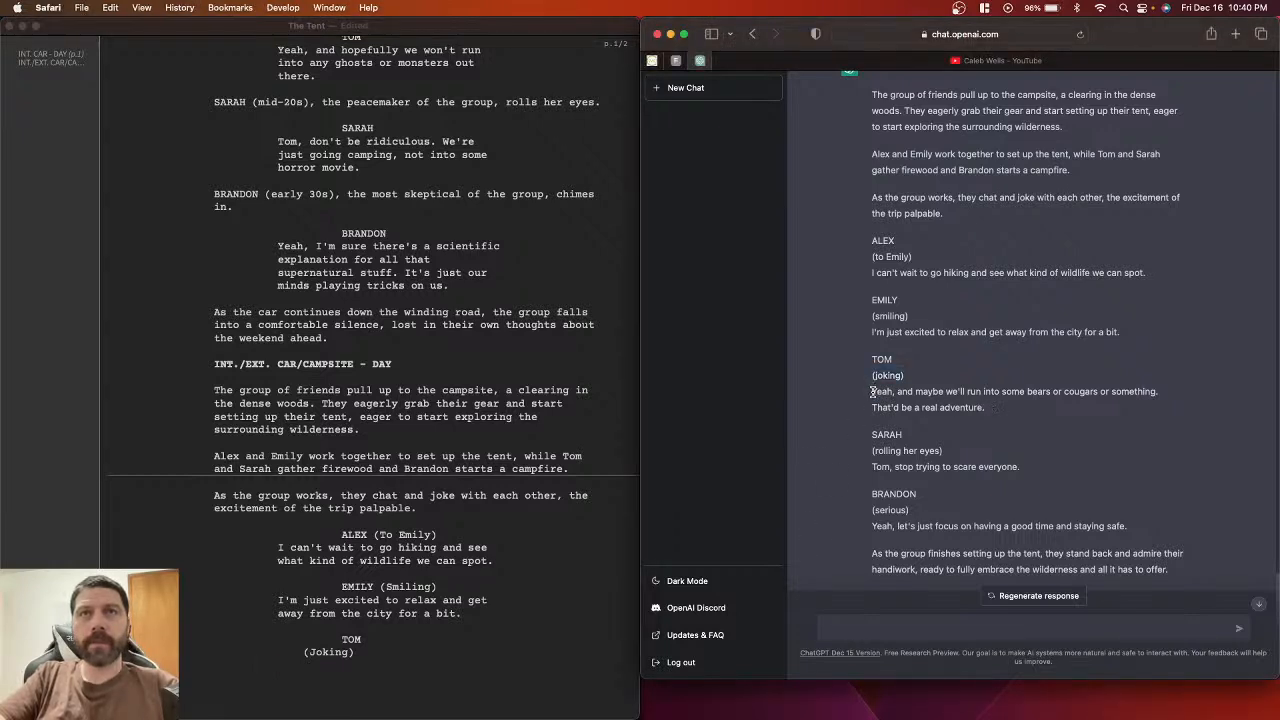
left_click_drag(872, 393, 1010, 417)
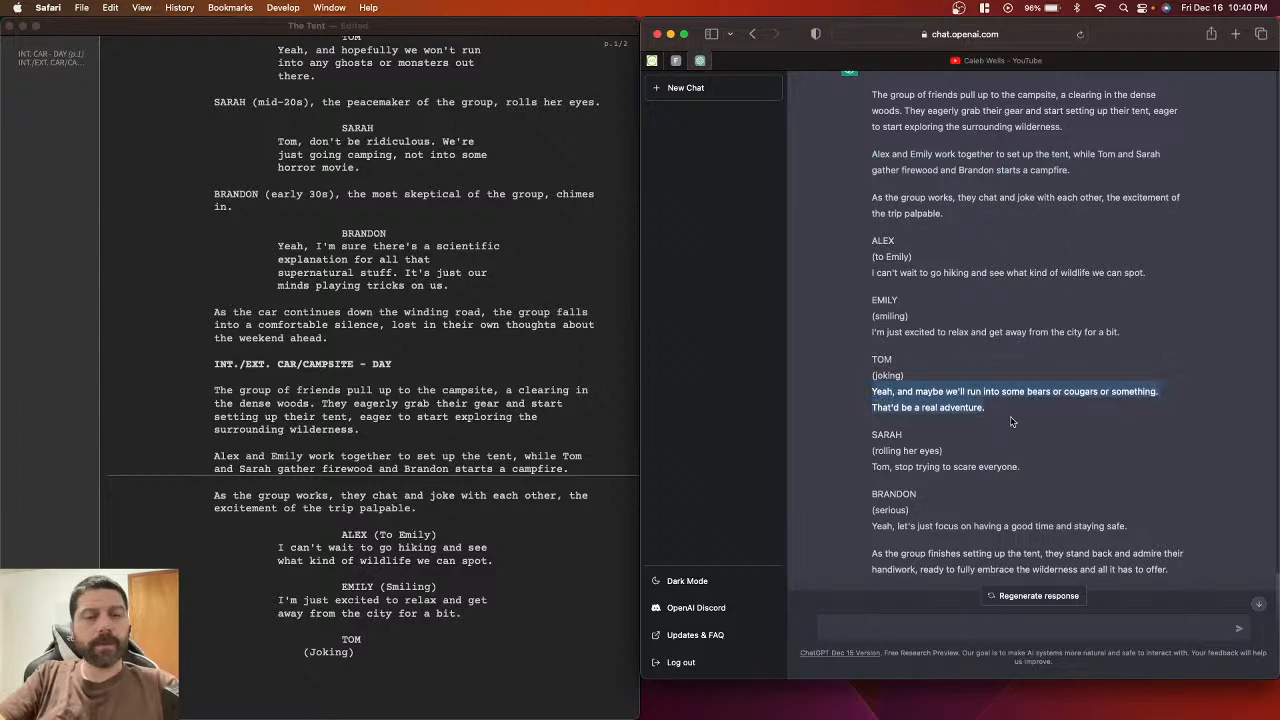
left_click(319, 669)
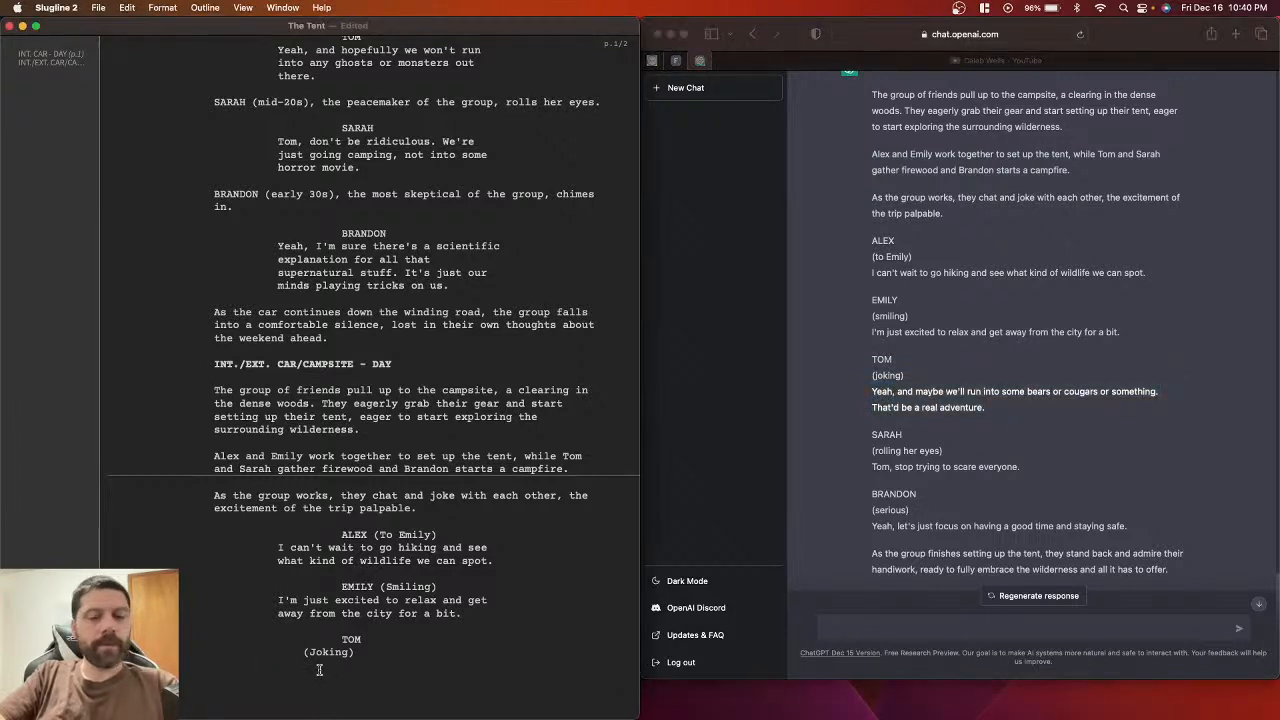
key("super+v")
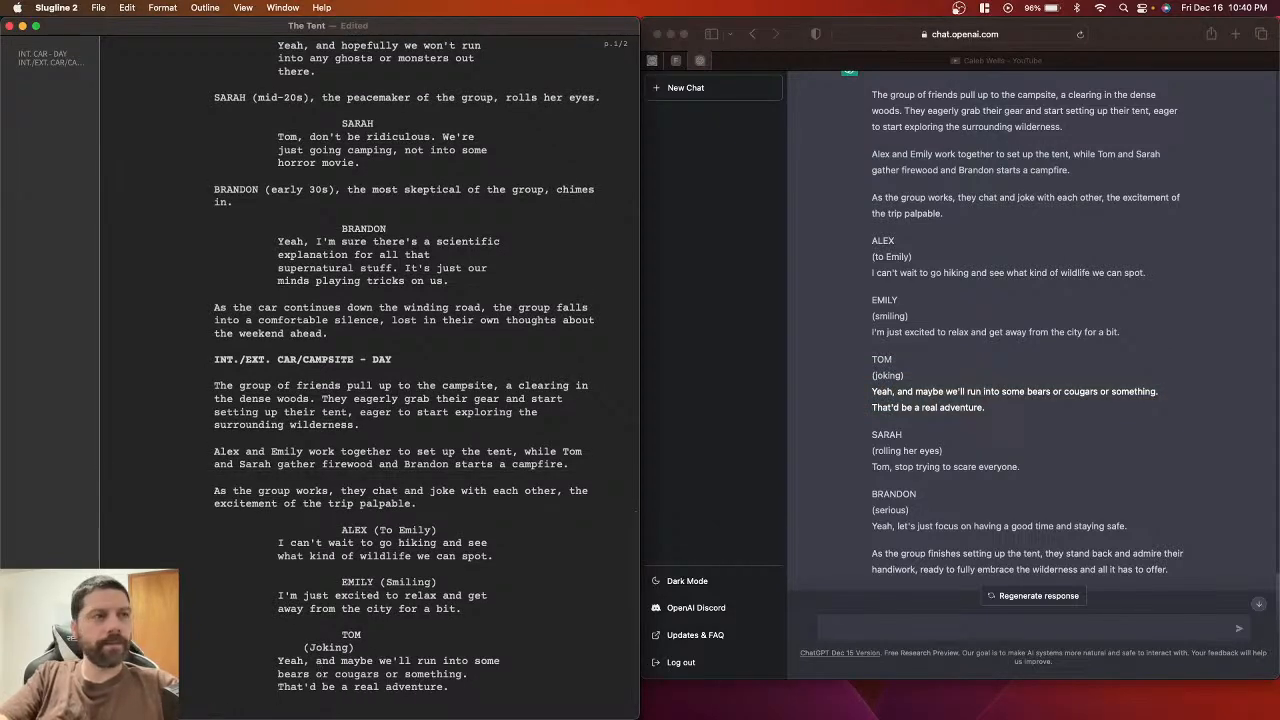
left_click(308, 647)
key("BackSpace")
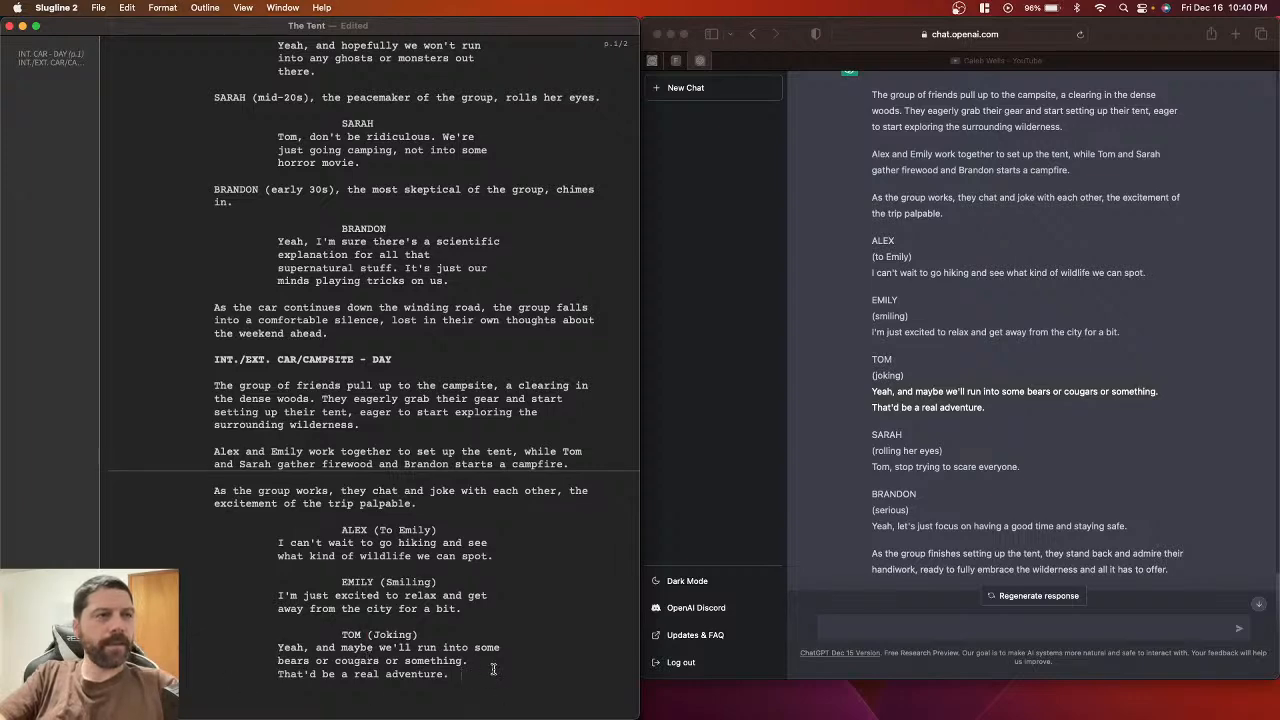
scroll(495, 669, "down", 1)
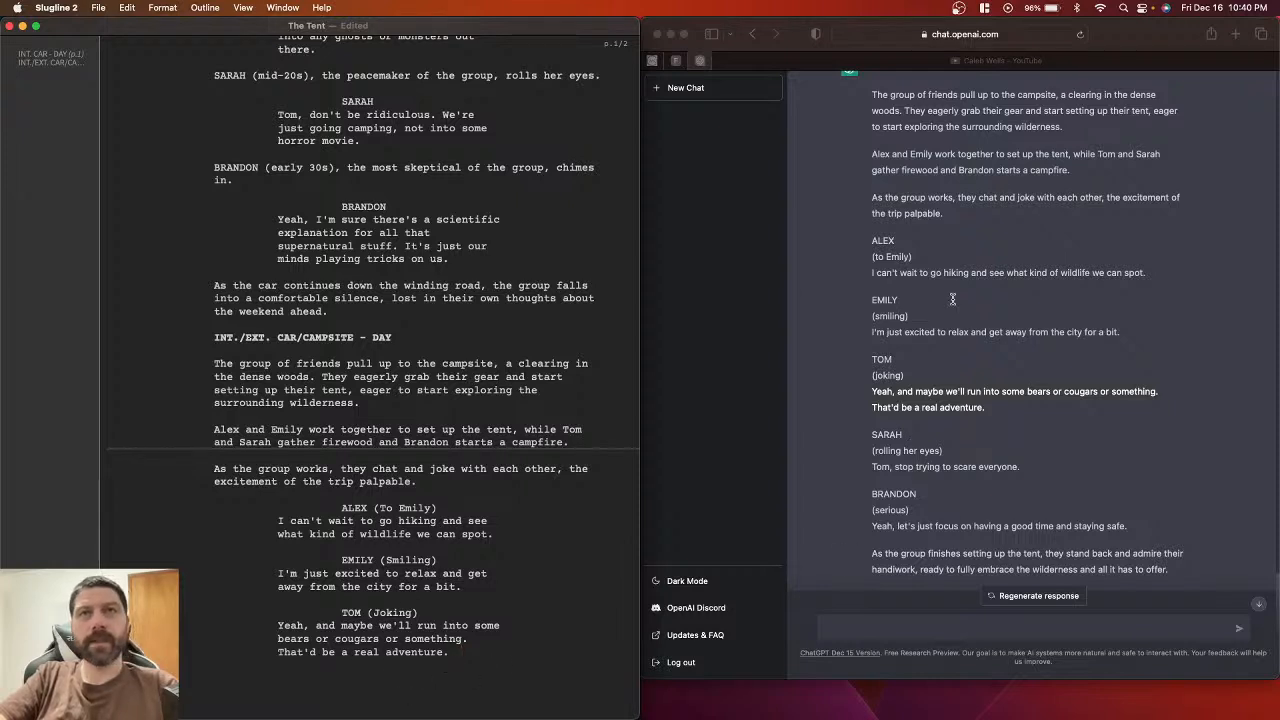
Step: Start a SARAH character cue on a new line after Tom's dialogue
double_click(885, 437)
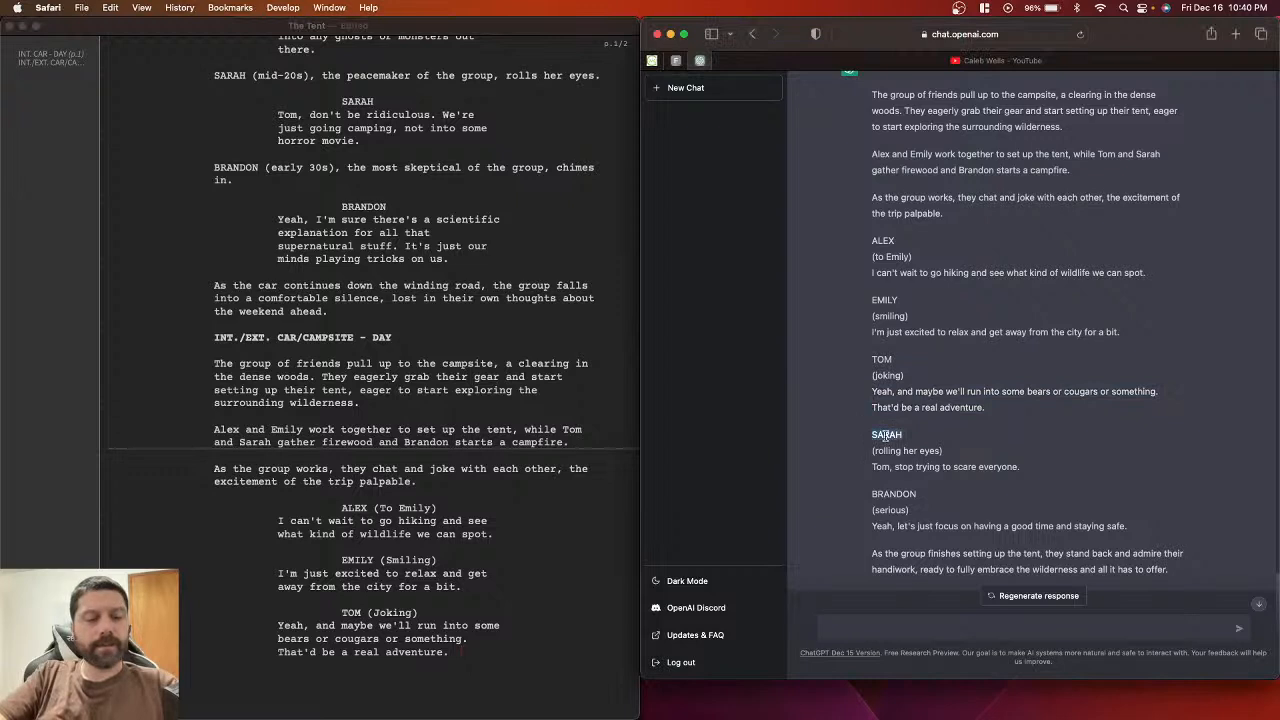
left_click(873, 452)
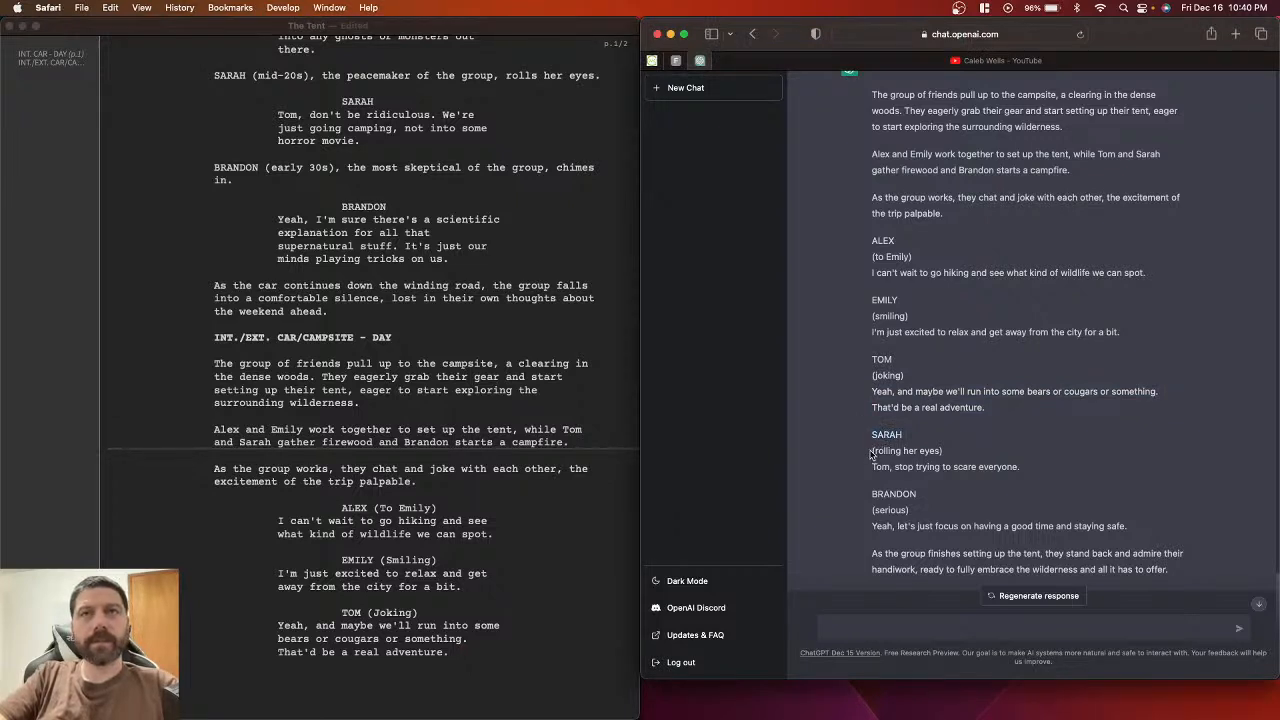
left_click_drag(872, 451, 972, 452)
key("super+c")
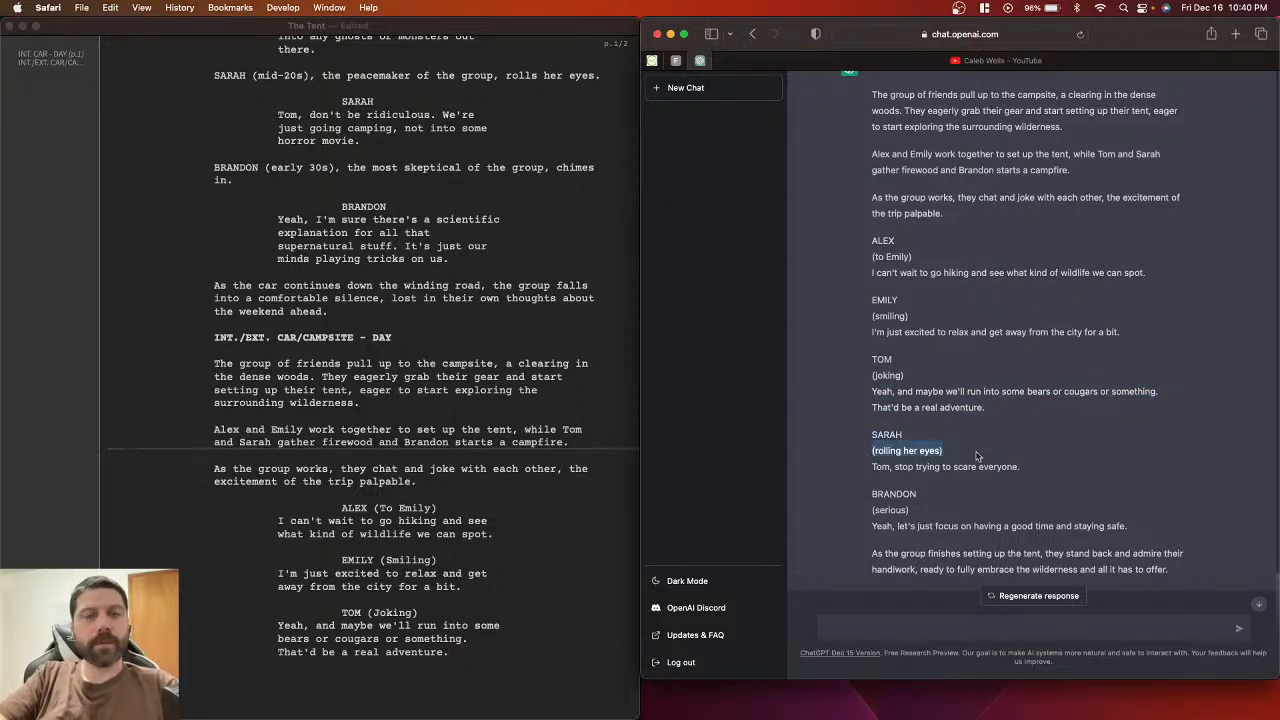
left_click(398, 669)
key("BackSpace")
key("BackSpace")
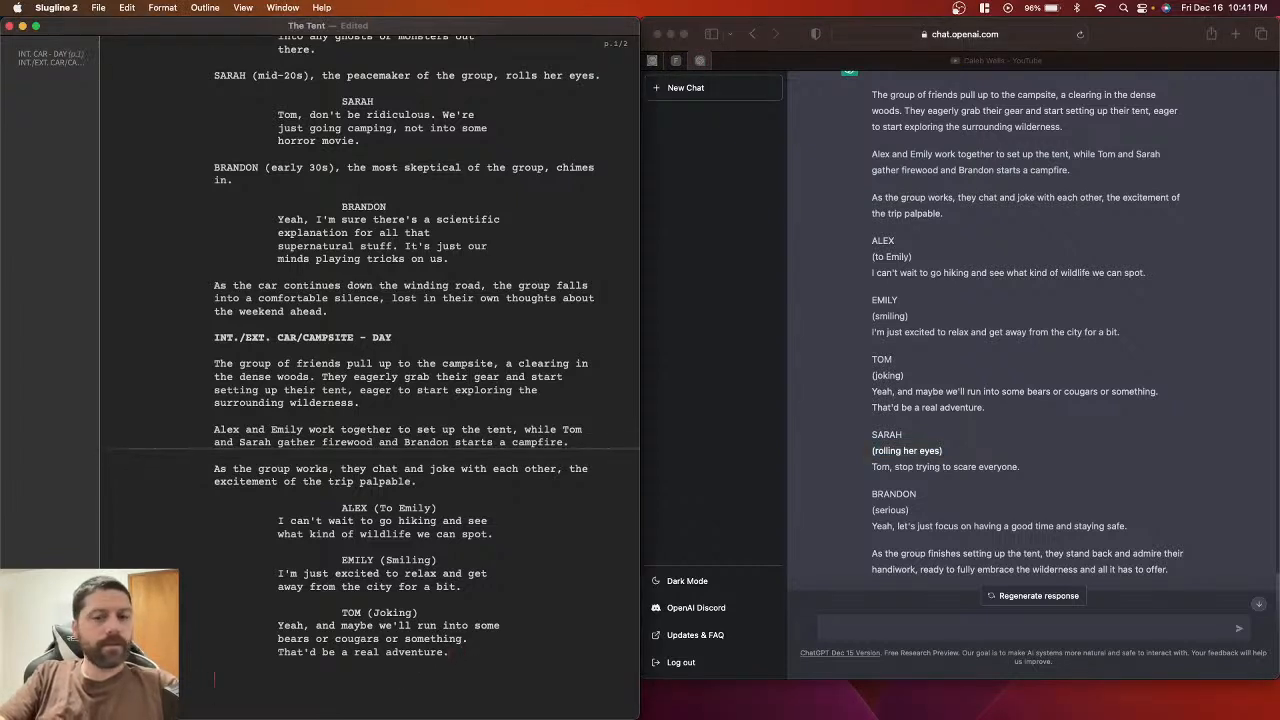
type(")")
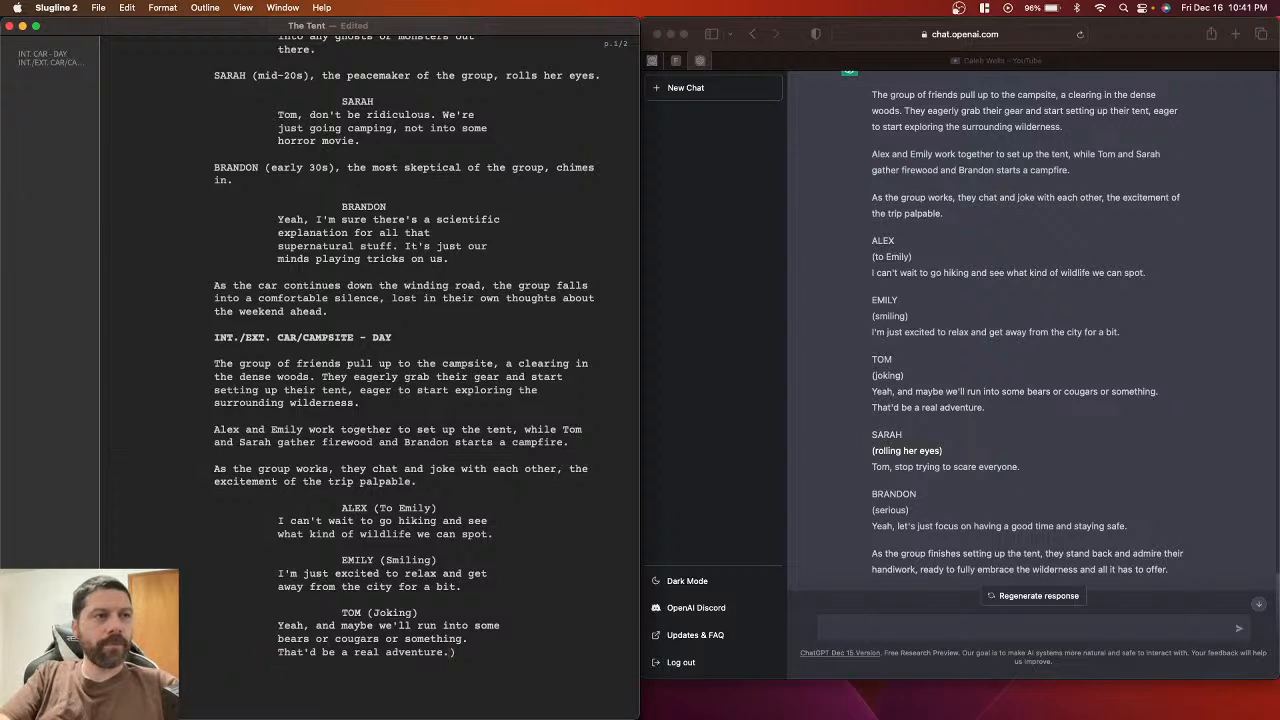
key("BackSpace")
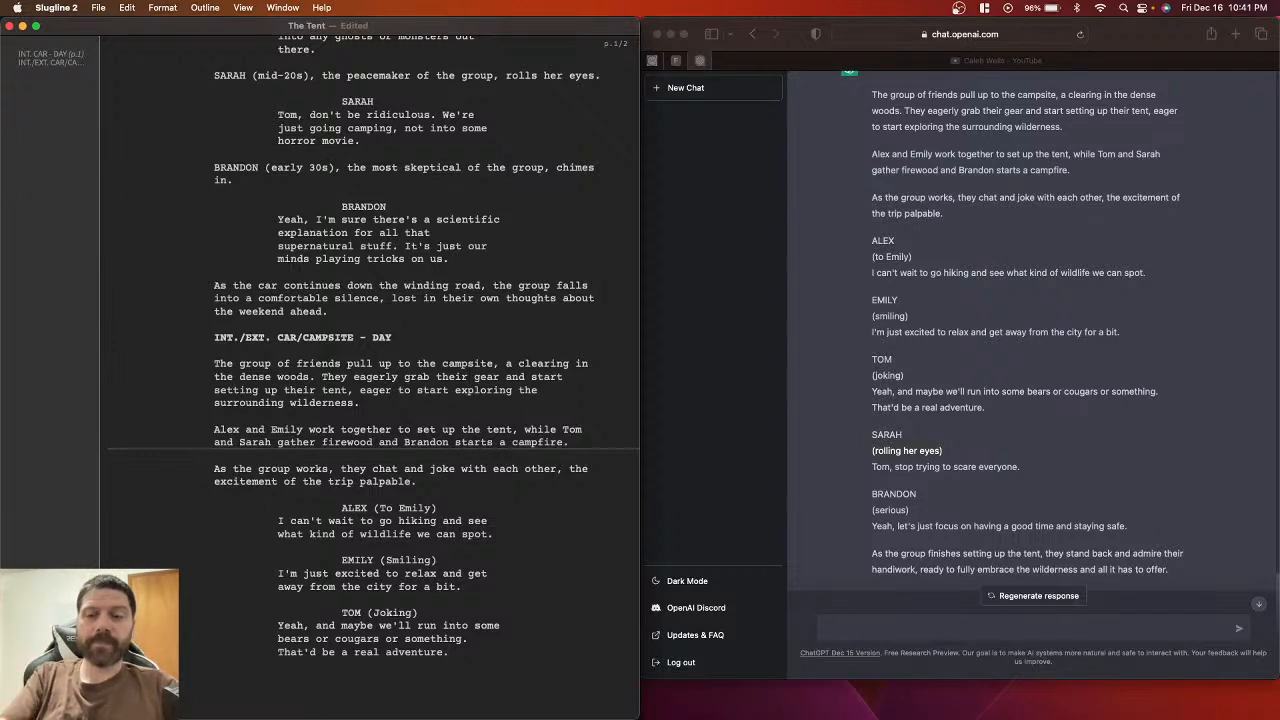
key("Return")
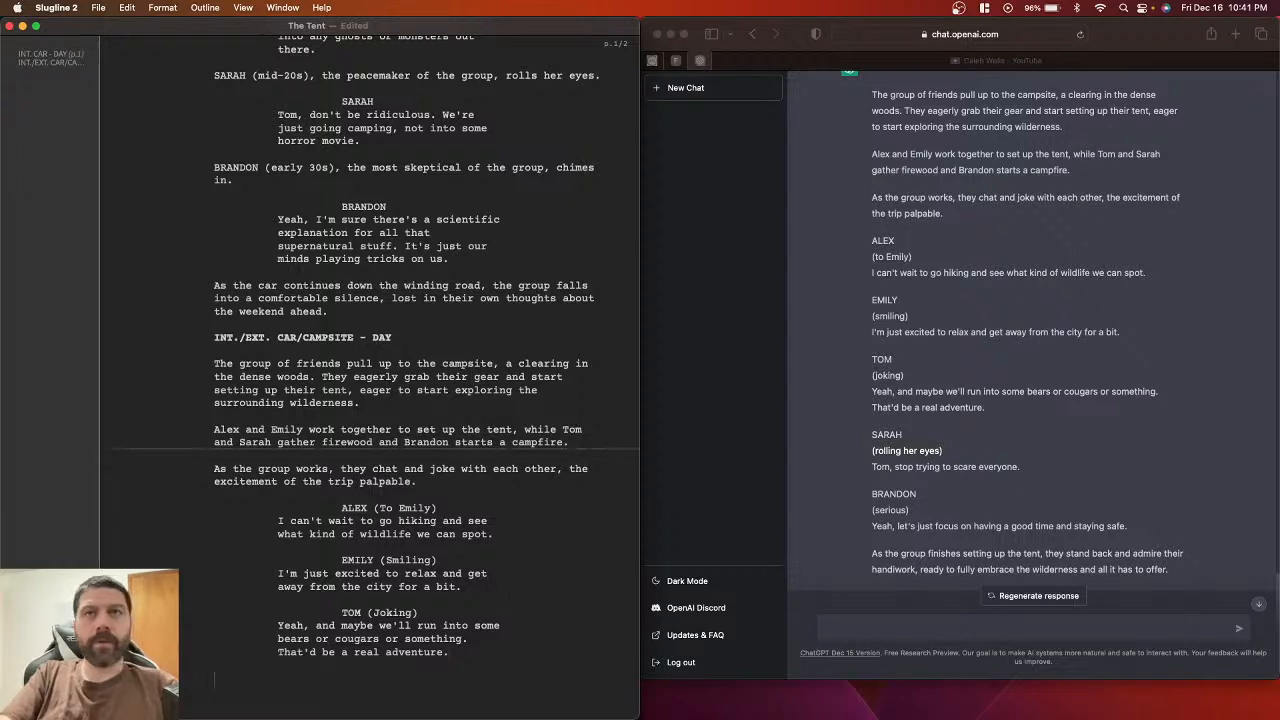
type("S")
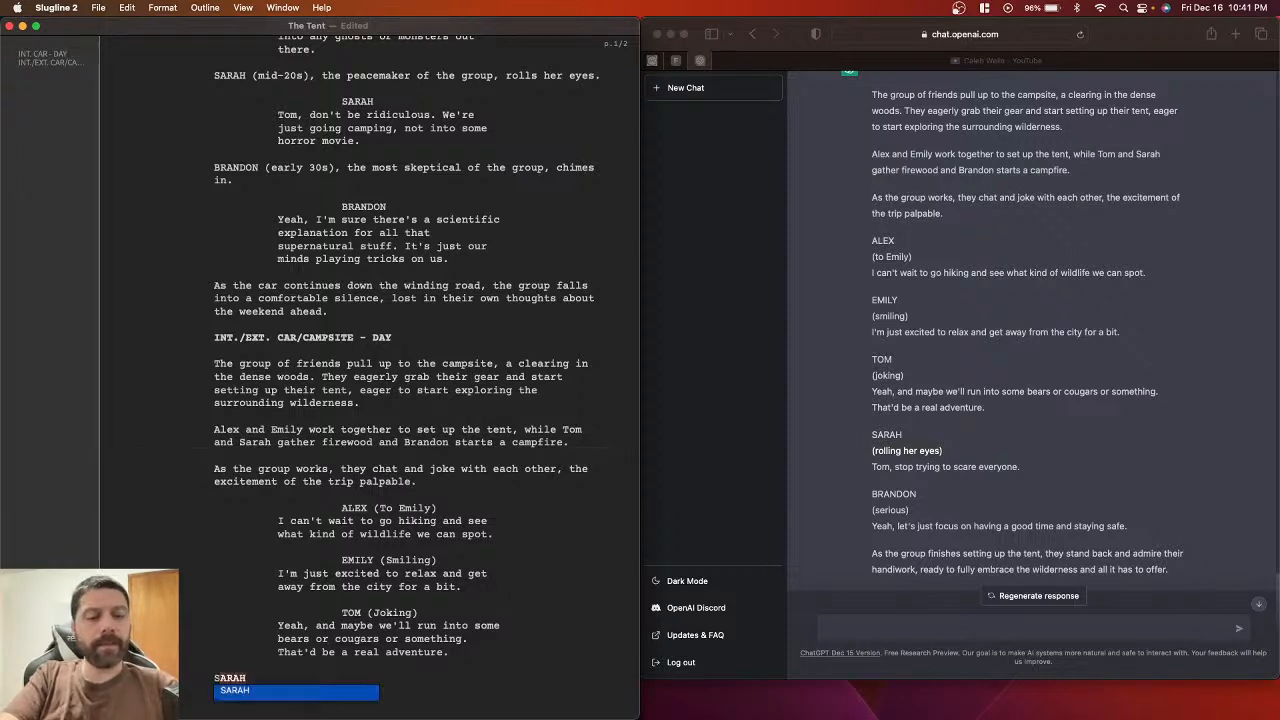
type("A")
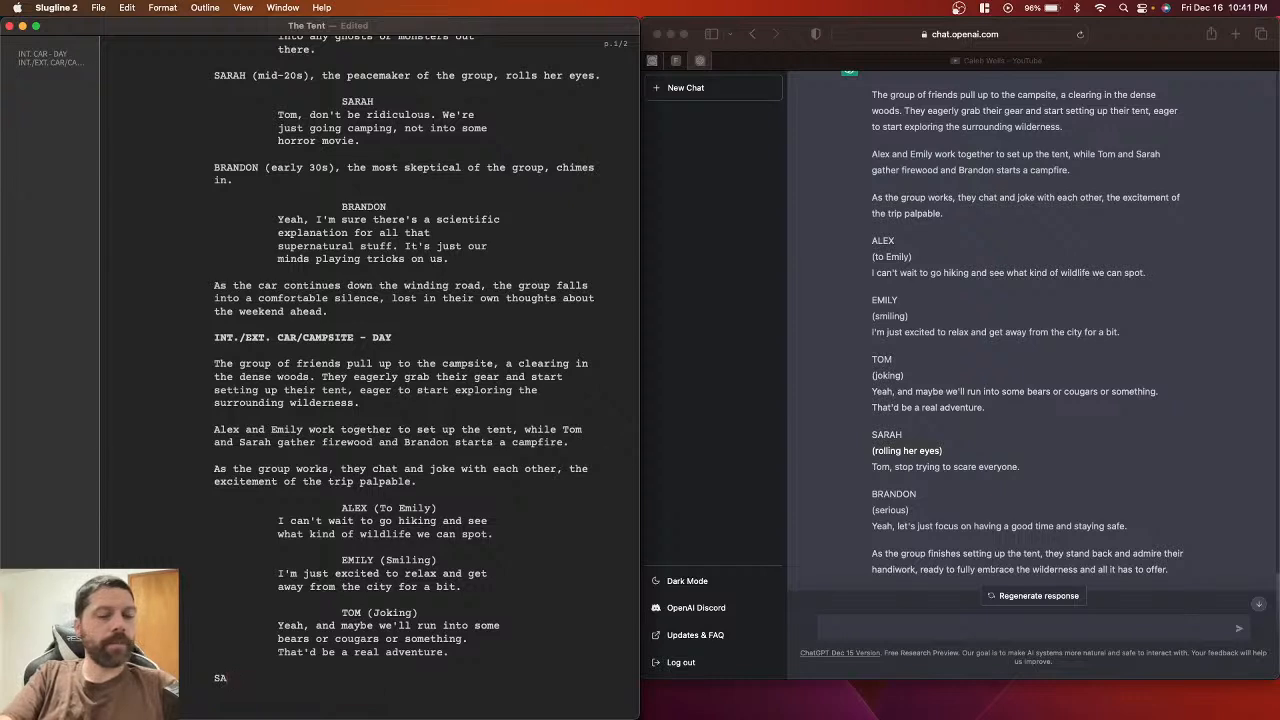
type("RAH")
key("Return")
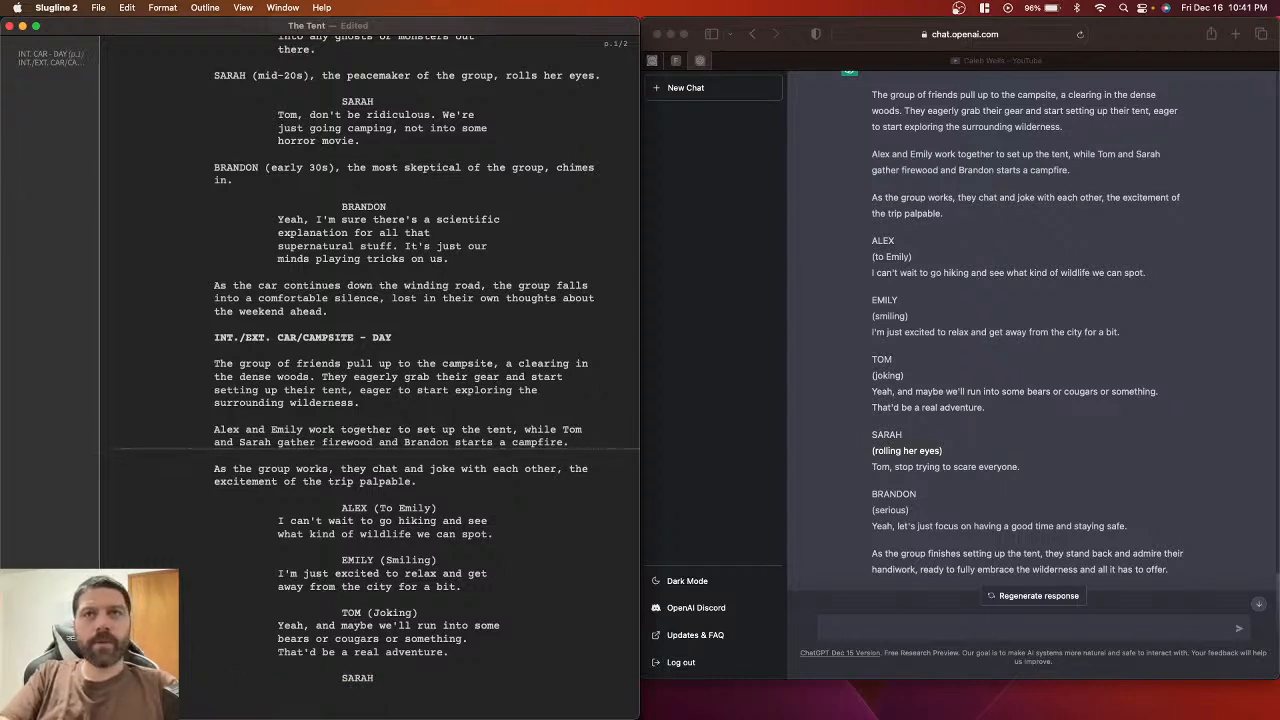
Step: Add the parenthetical (Rolling her eyes) under SARAH, capitalising Rolling
key("super+v")
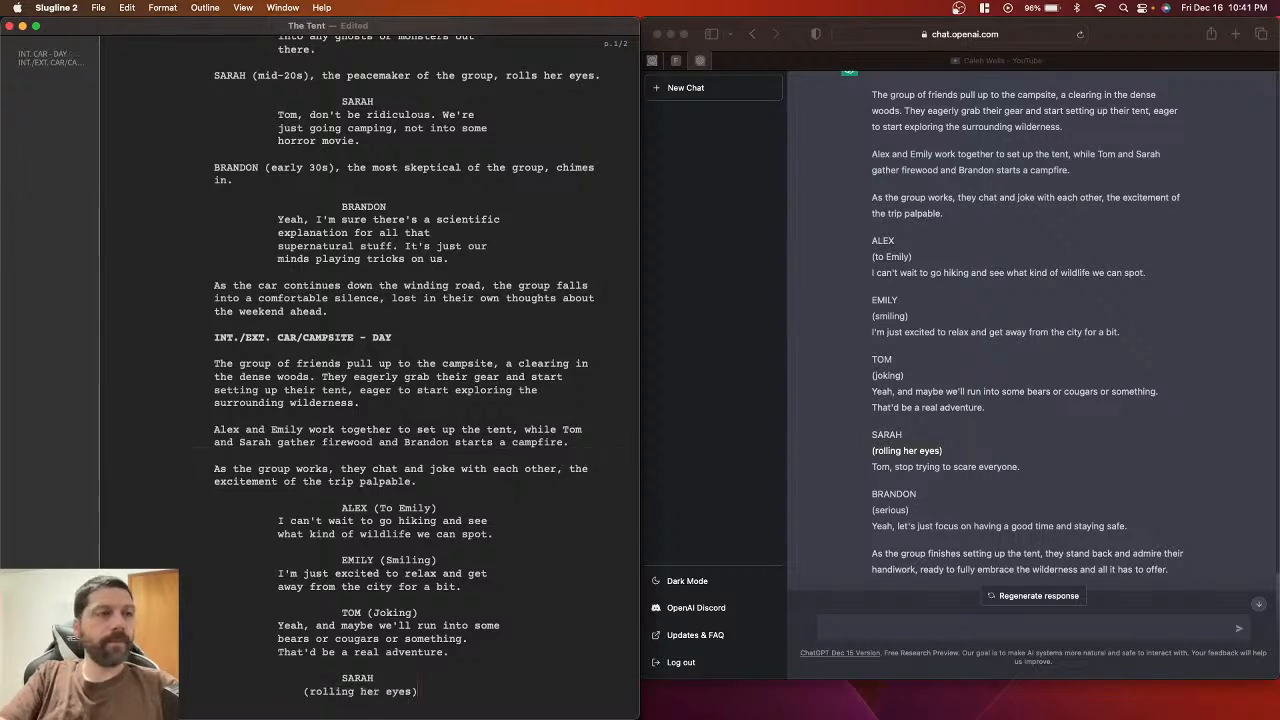
left_click(315, 692)
key("BackSpace")
type("R")
scroll(312, 687, "down", 1)
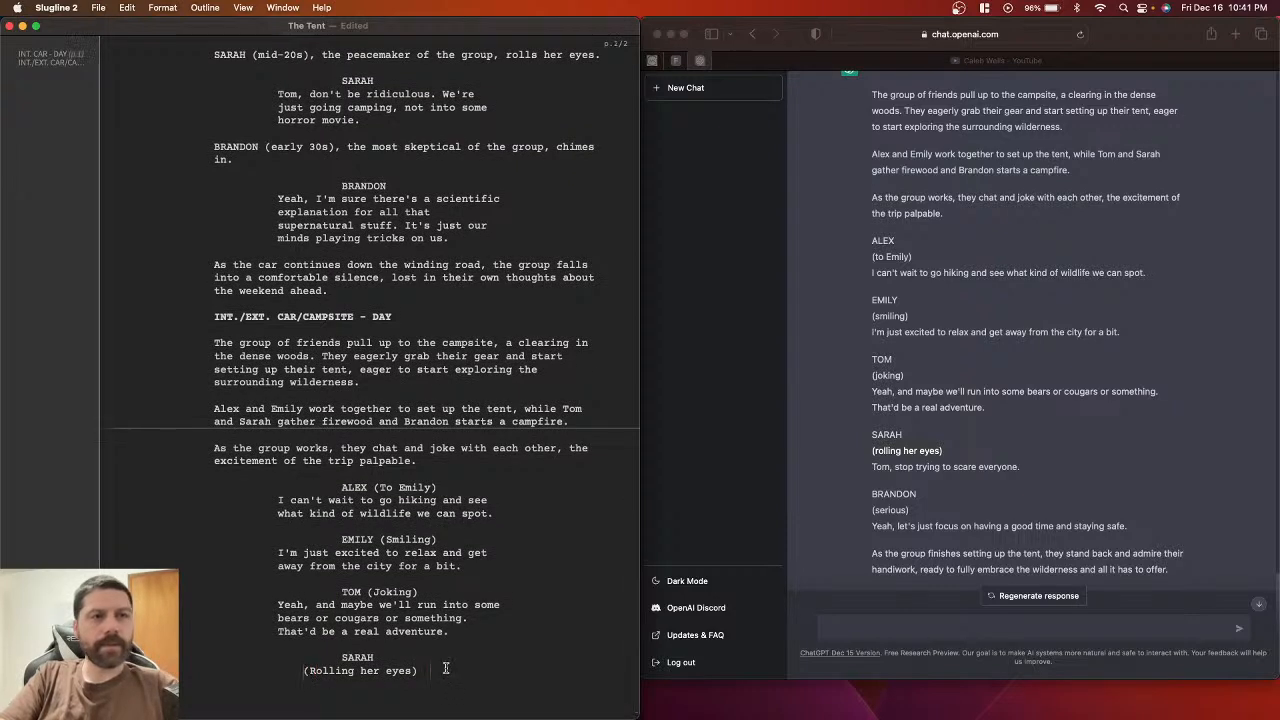
key("BackSpace")
key("BackSpace")
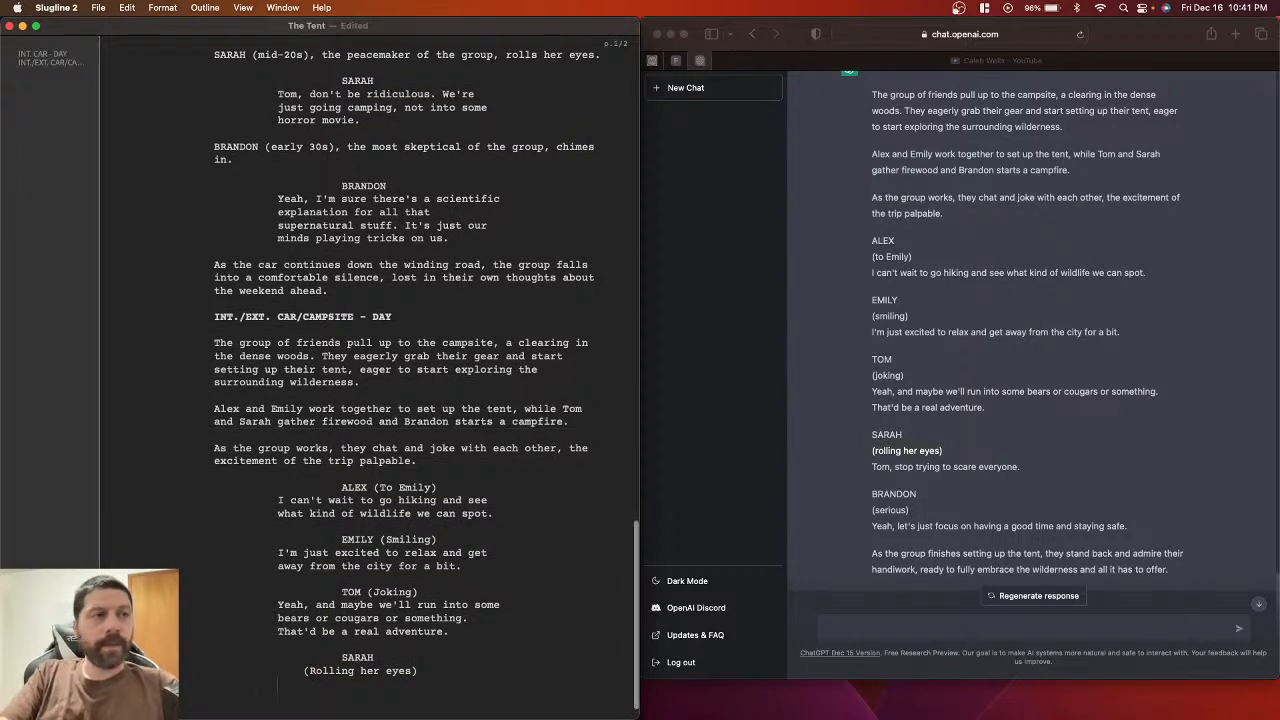
Step: Add Sarah's line 'Tom, stop trying to scare everyone.', join the parenthetical to her cue, and save
left_click(876, 472)
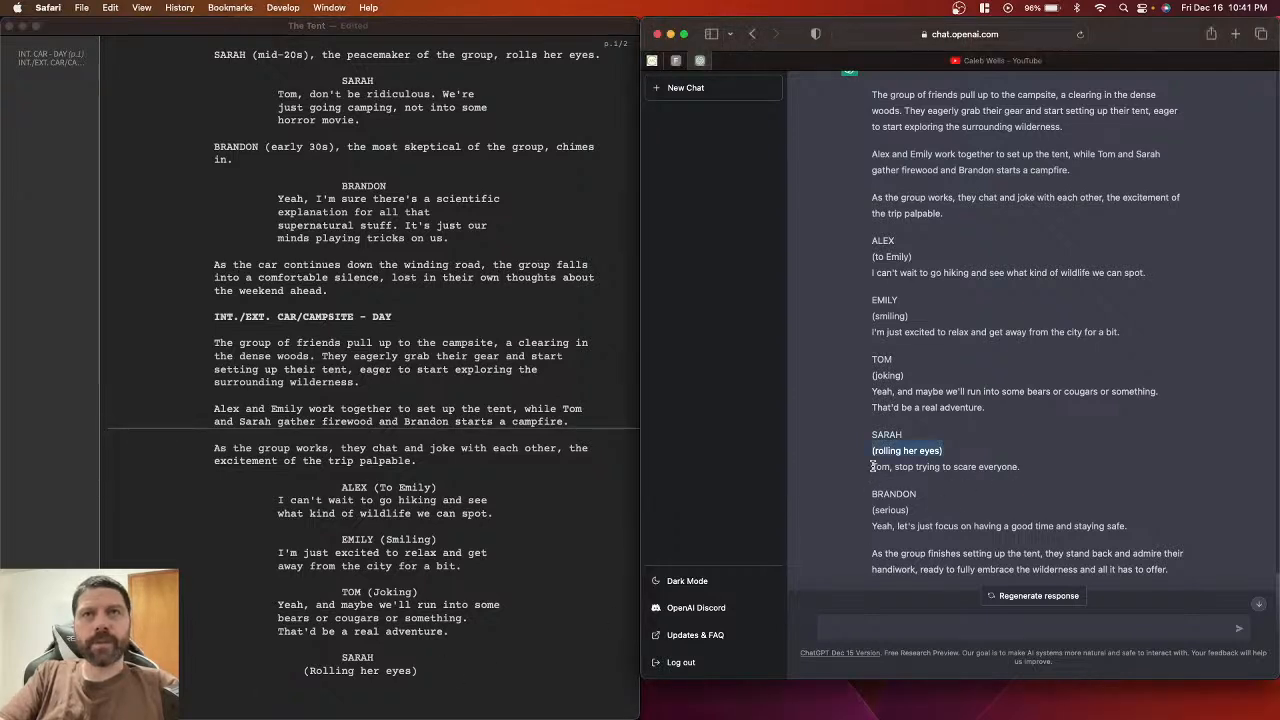
left_click_drag(873, 466, 1016, 470)
key("super+c")
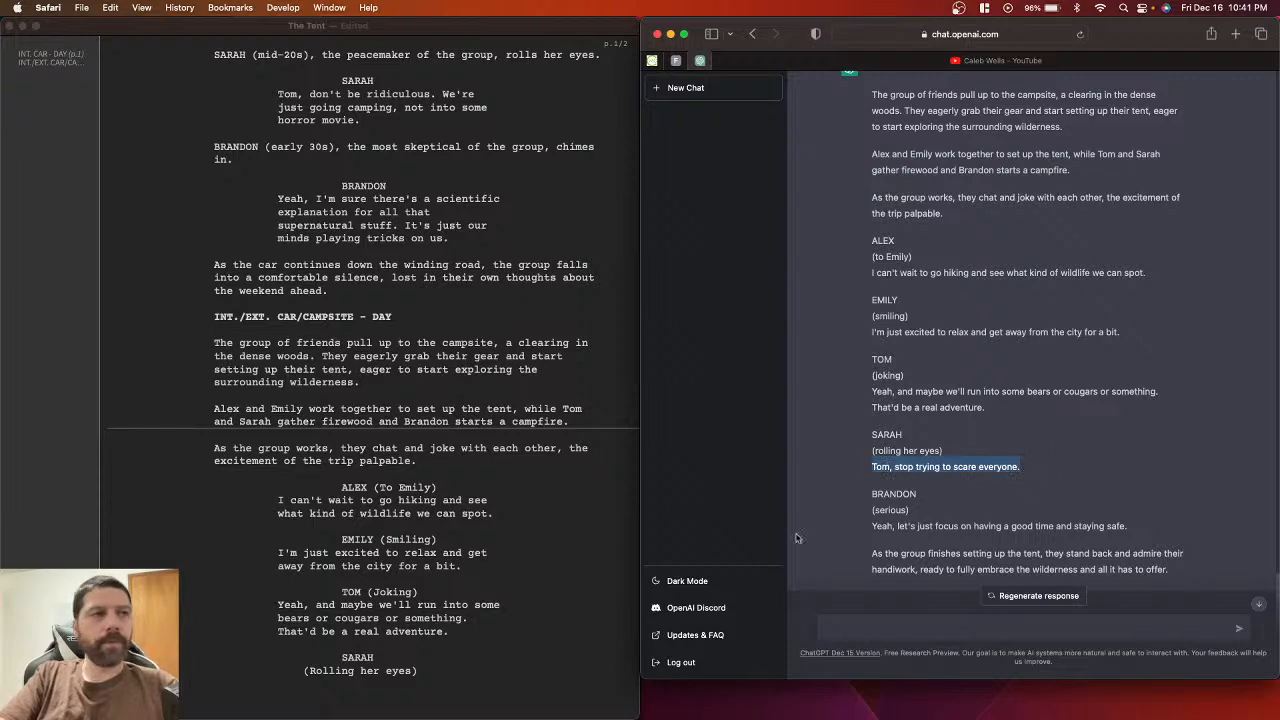
left_click(381, 692)
key("super+v")
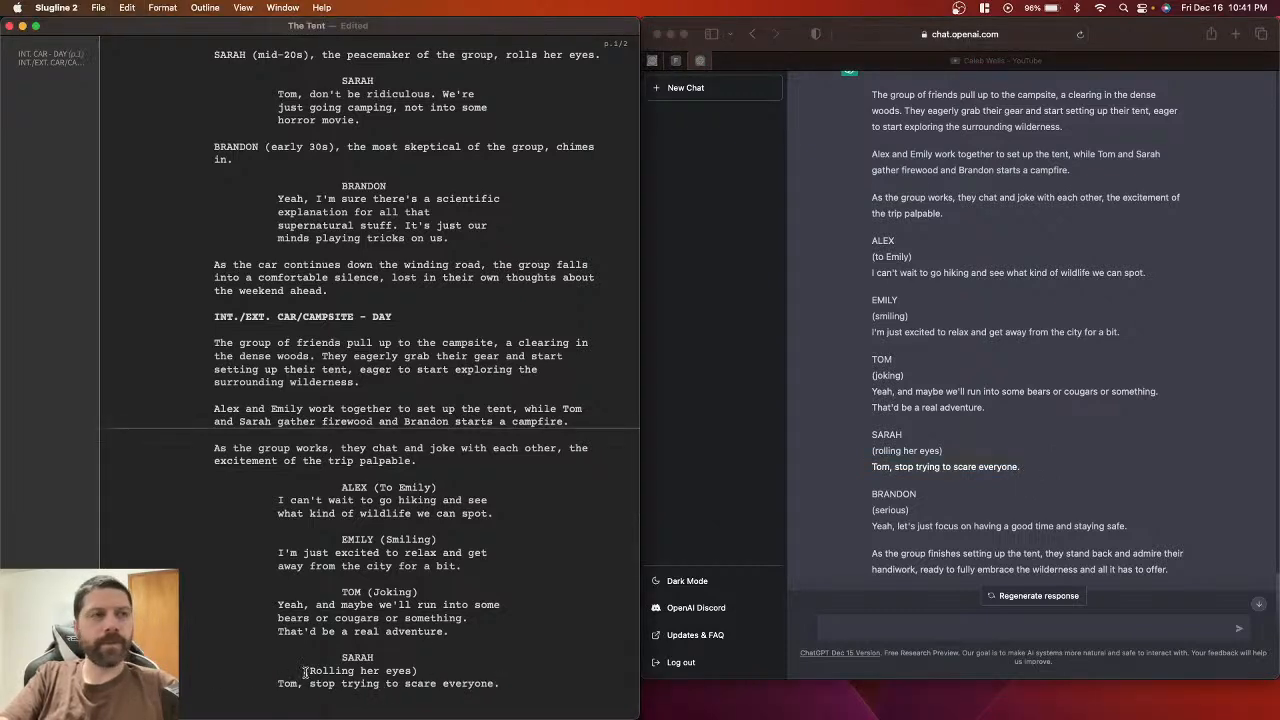
left_click(305, 670)
key("BackSpace")
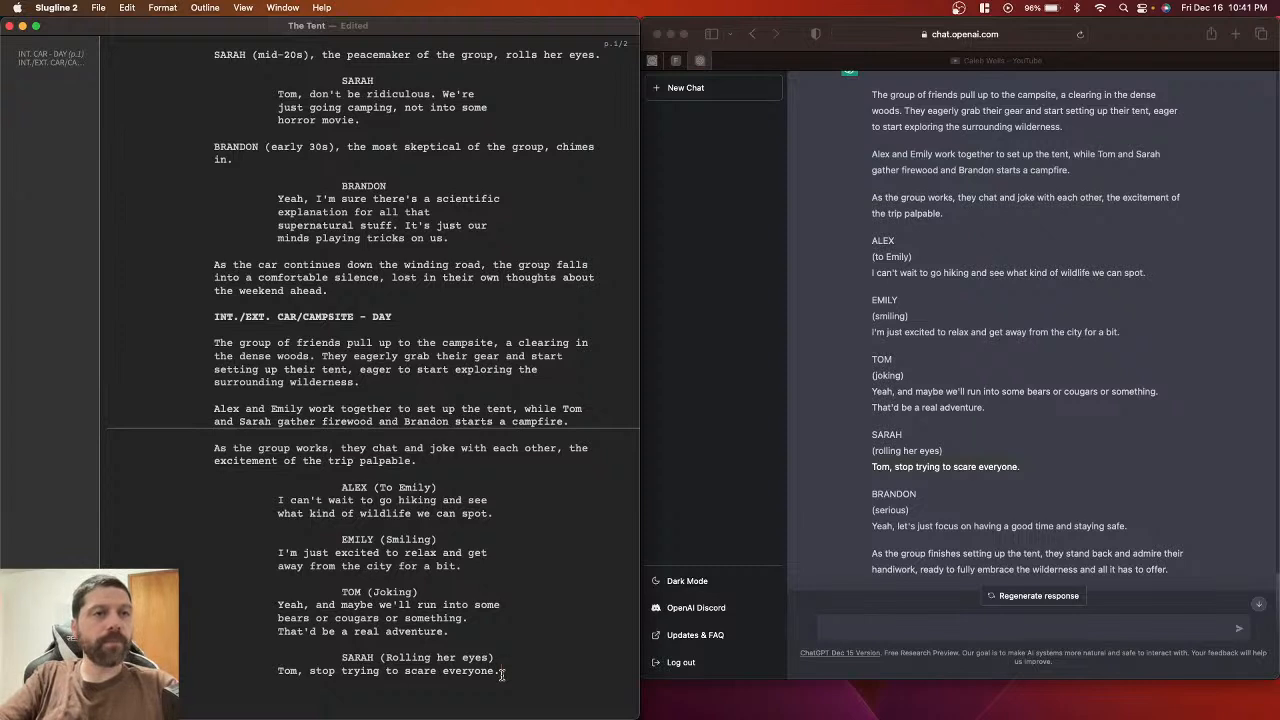
scroll(519, 663, "down", 1)
key("super+s")
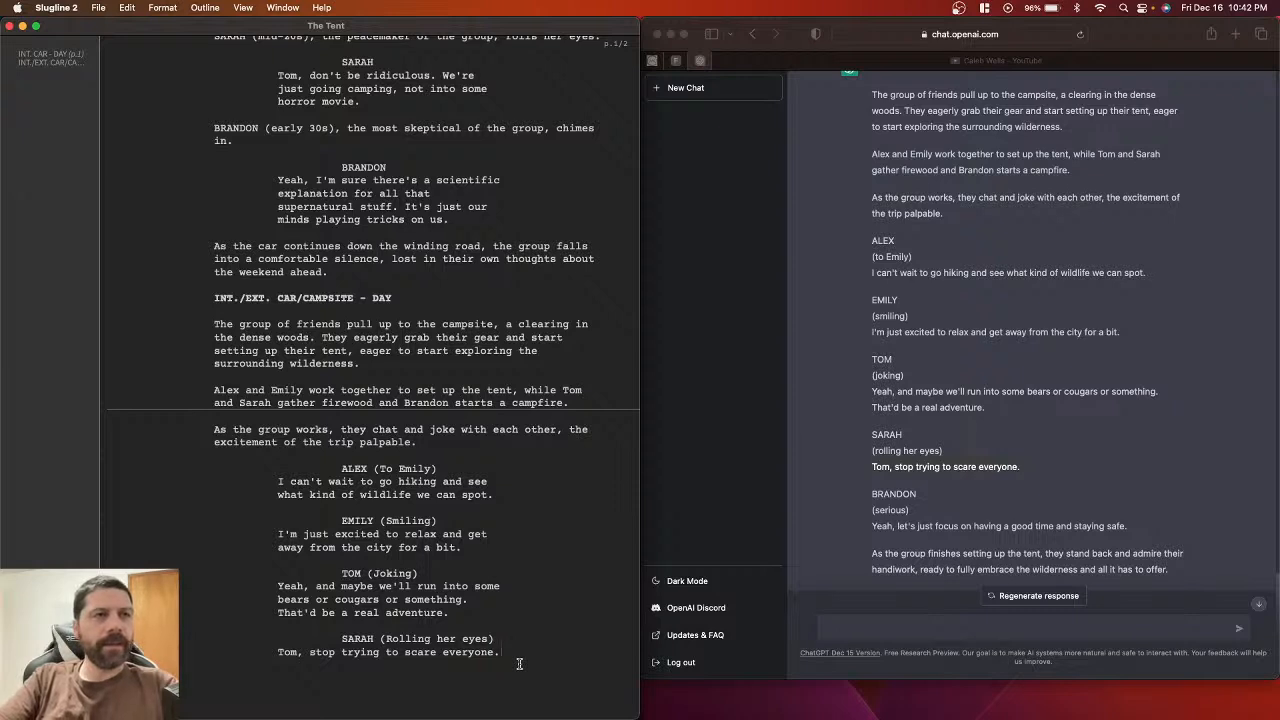
Step: Add a BRANDON character cue below Sarah's last line
scroll(904, 482, "down", 2)
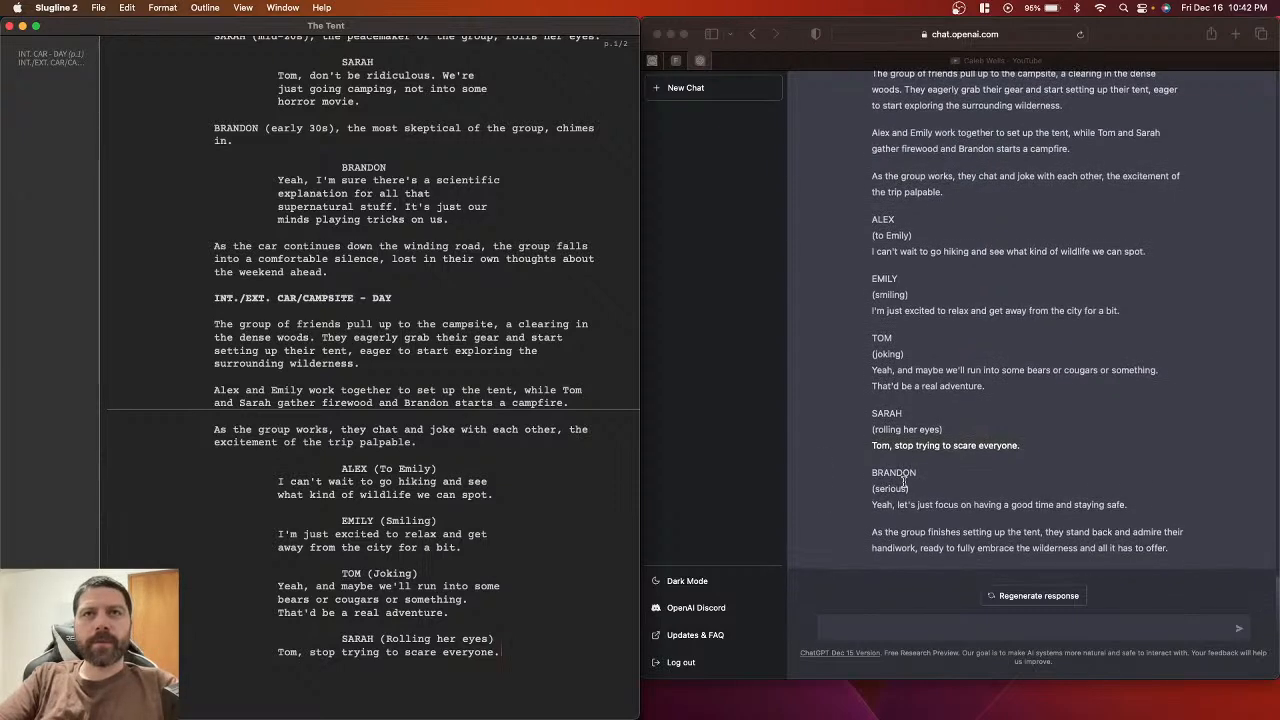
double_click(885, 478)
key("super+c")
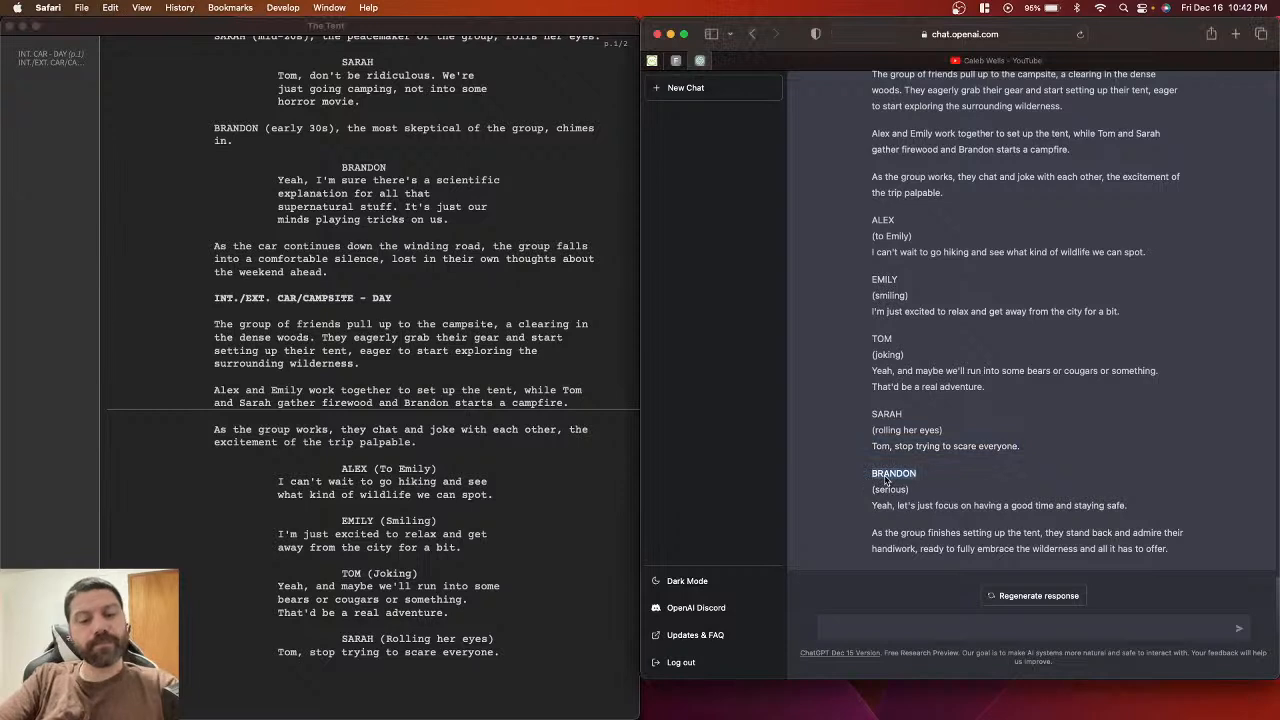
left_click(517, 655)
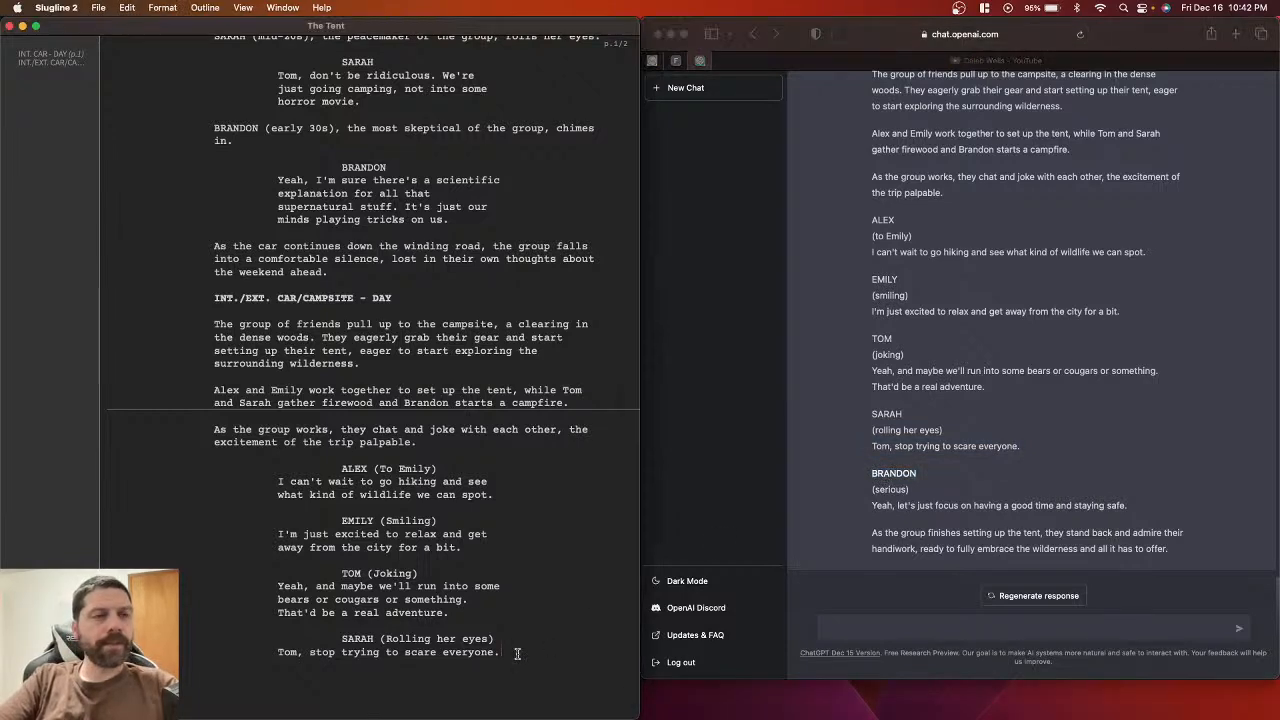
key("Return")
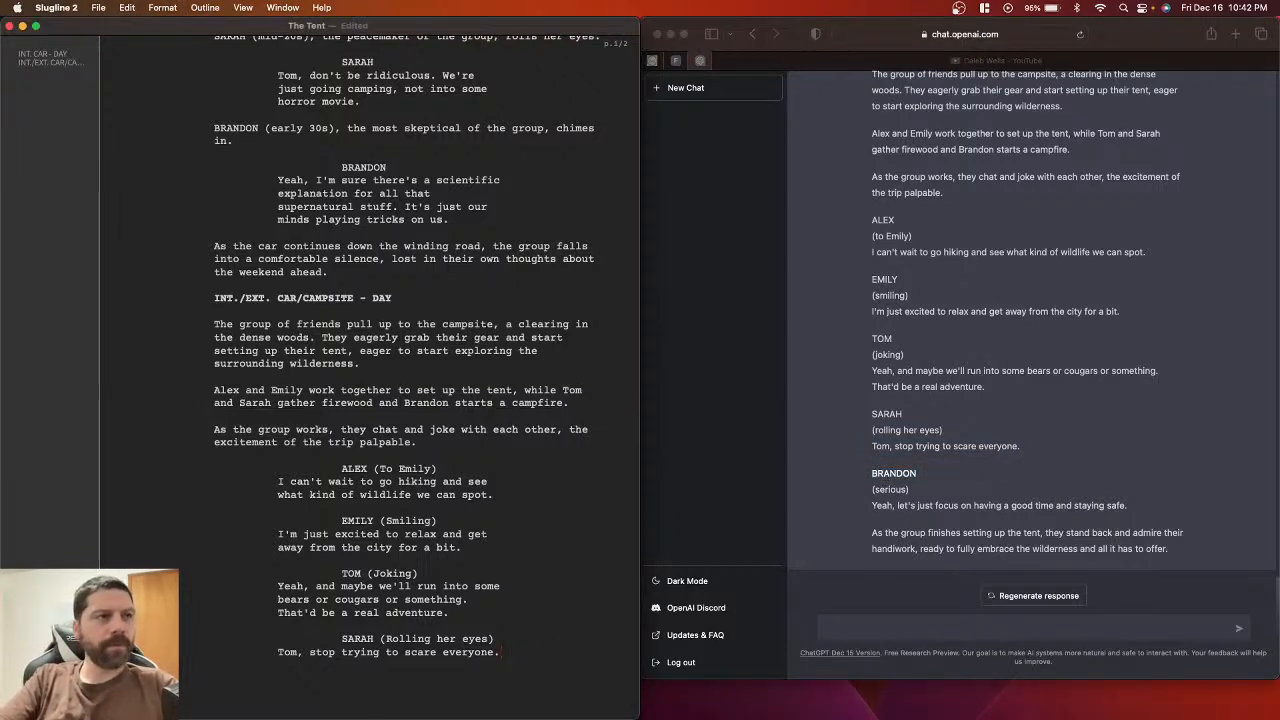
key("super+v")
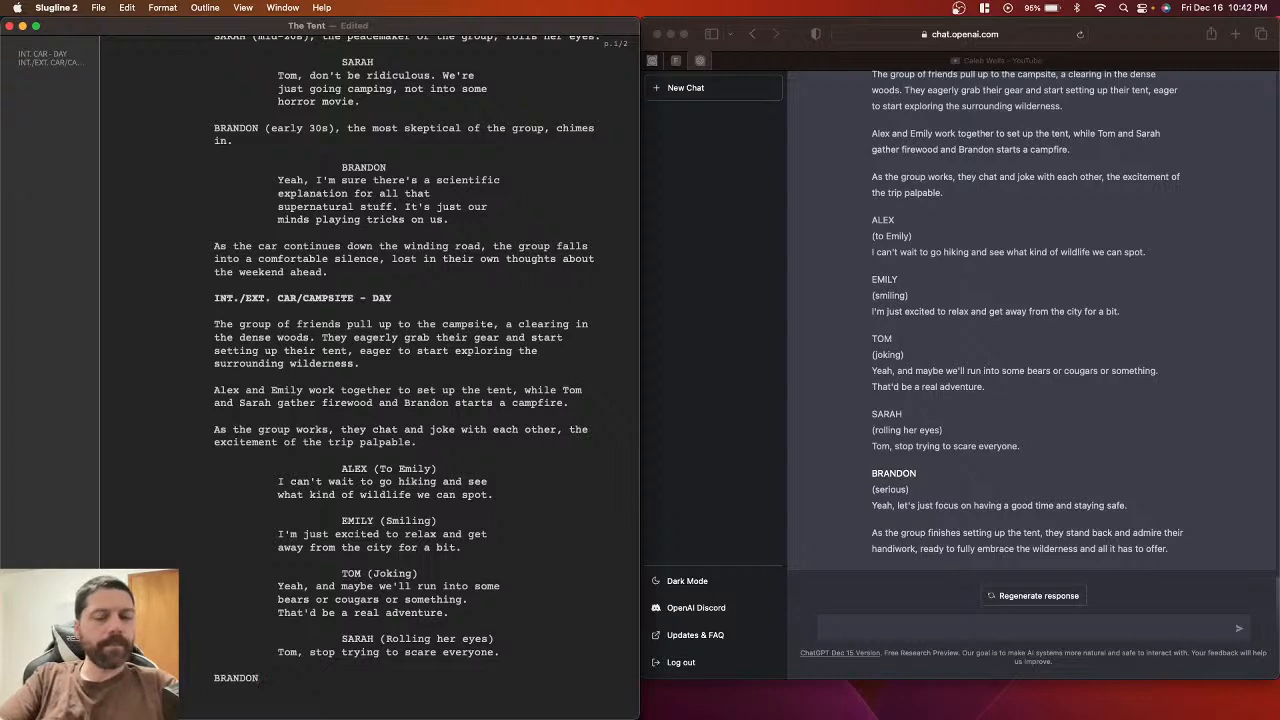
key("Return")
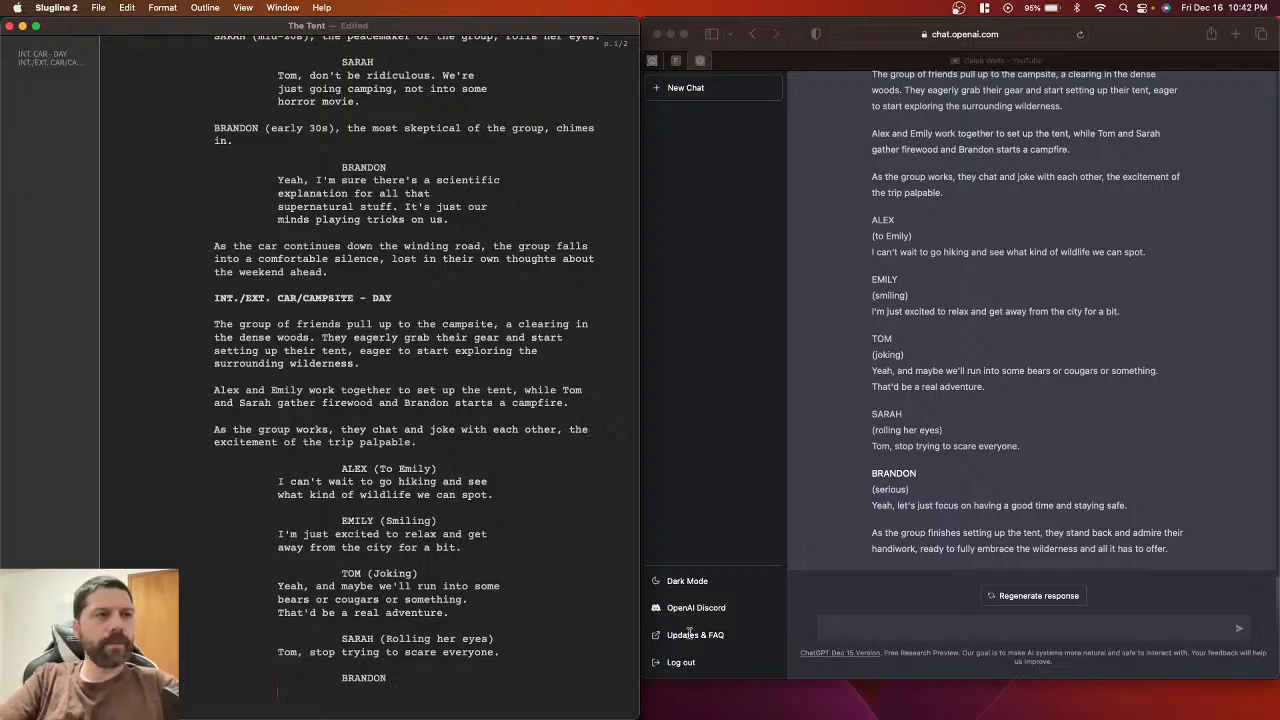
Step: Add the parenthetical (Serious) under BRANDON and start his dialogue line
left_click(876, 512)
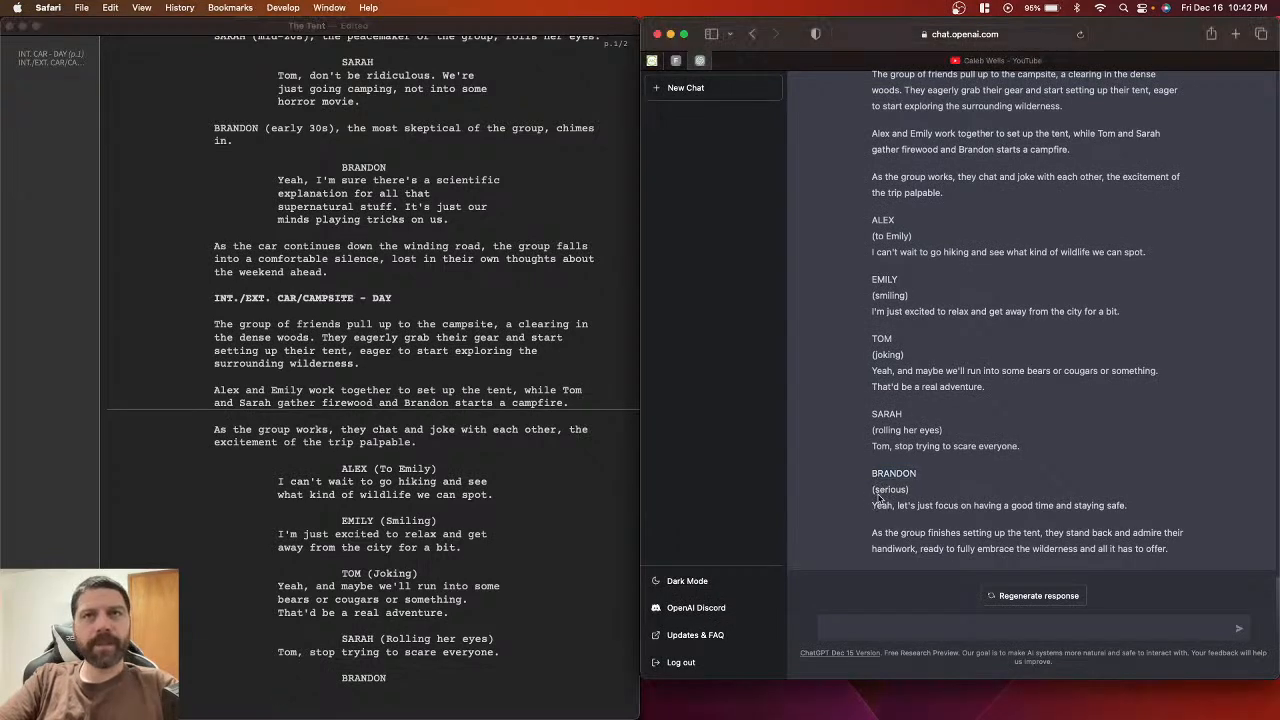
left_click_drag(871, 489, 912, 490)
key("super+c")
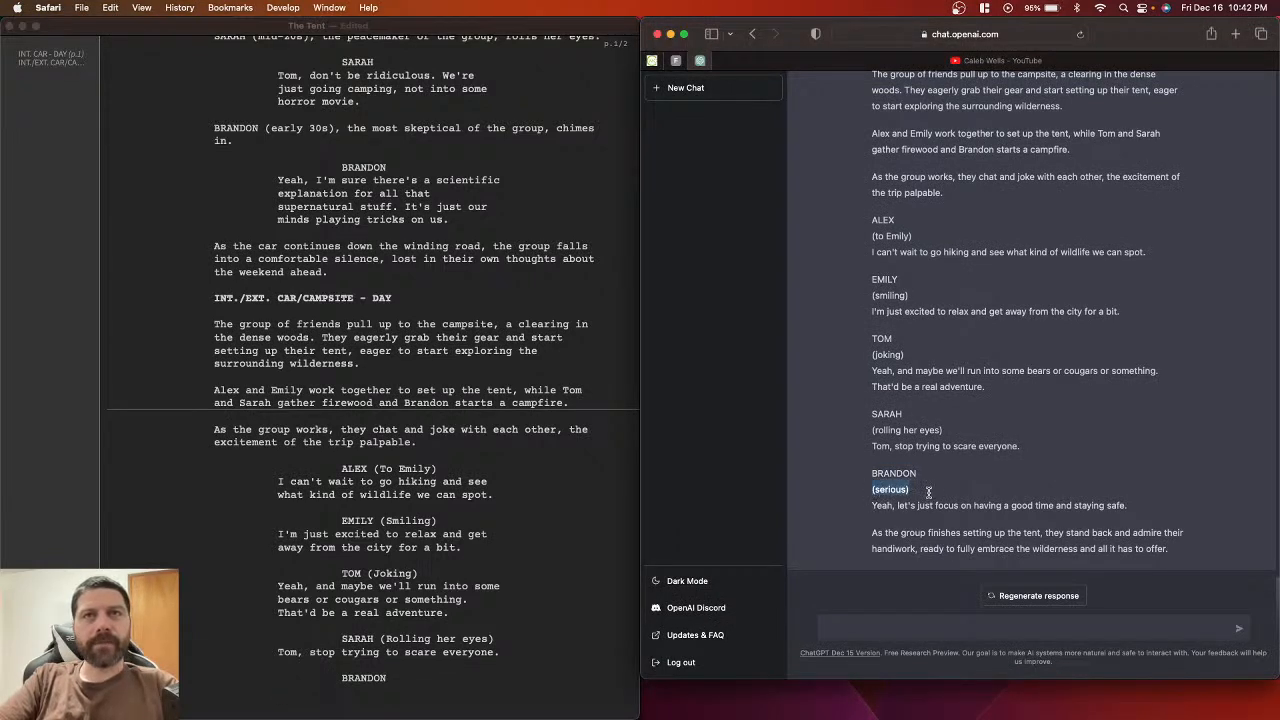
left_click(376, 688)
key("super+v")
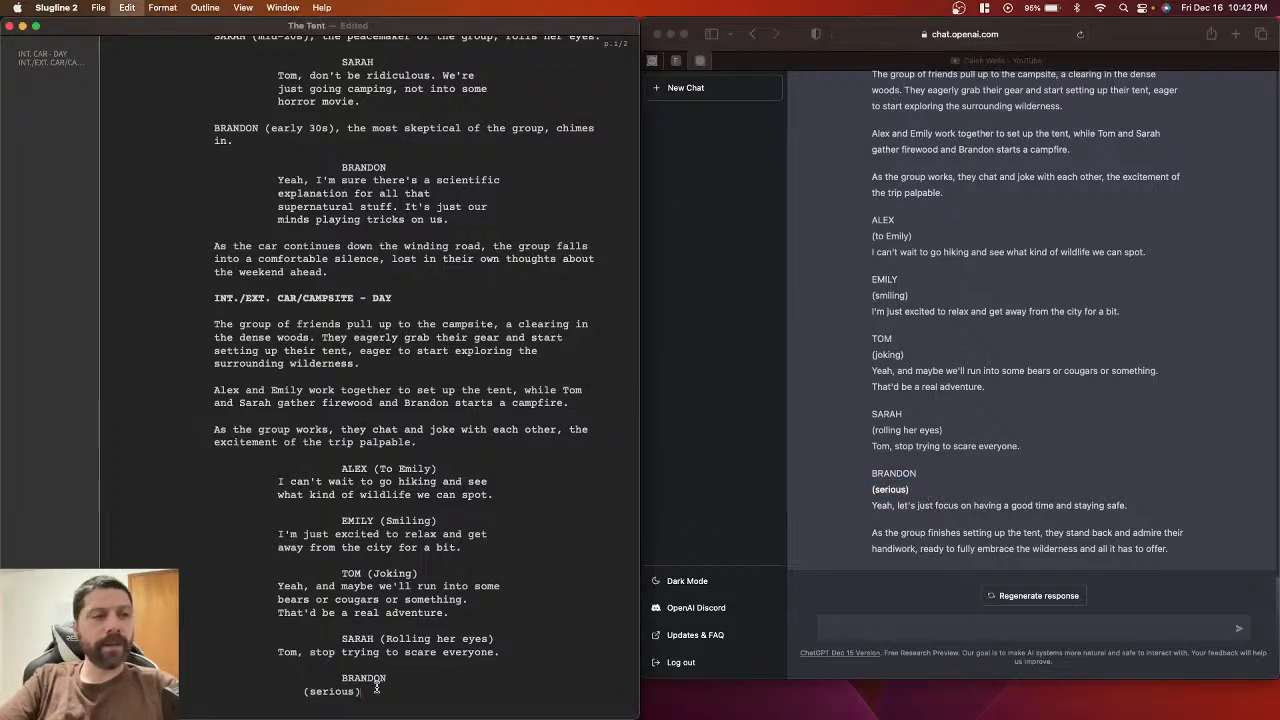
left_click(313, 692)
key("BackSpace")
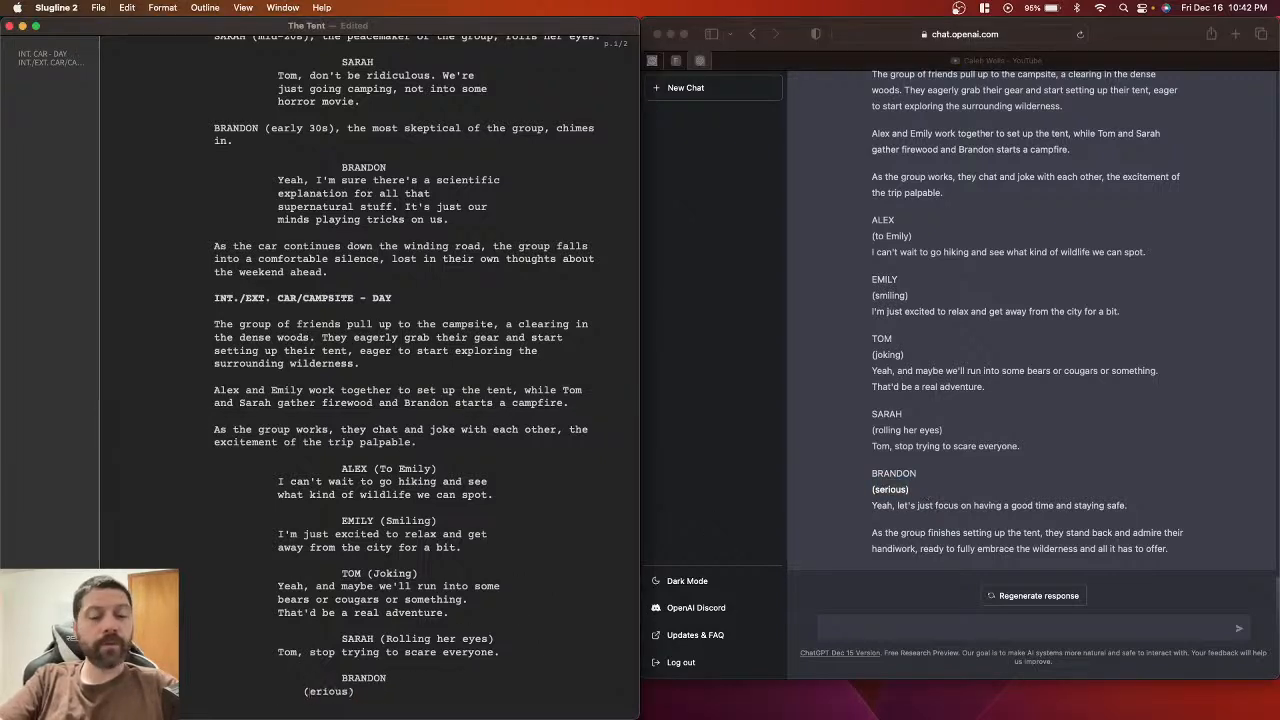
type("S")
left_click(390, 692)
key("BackSpace")
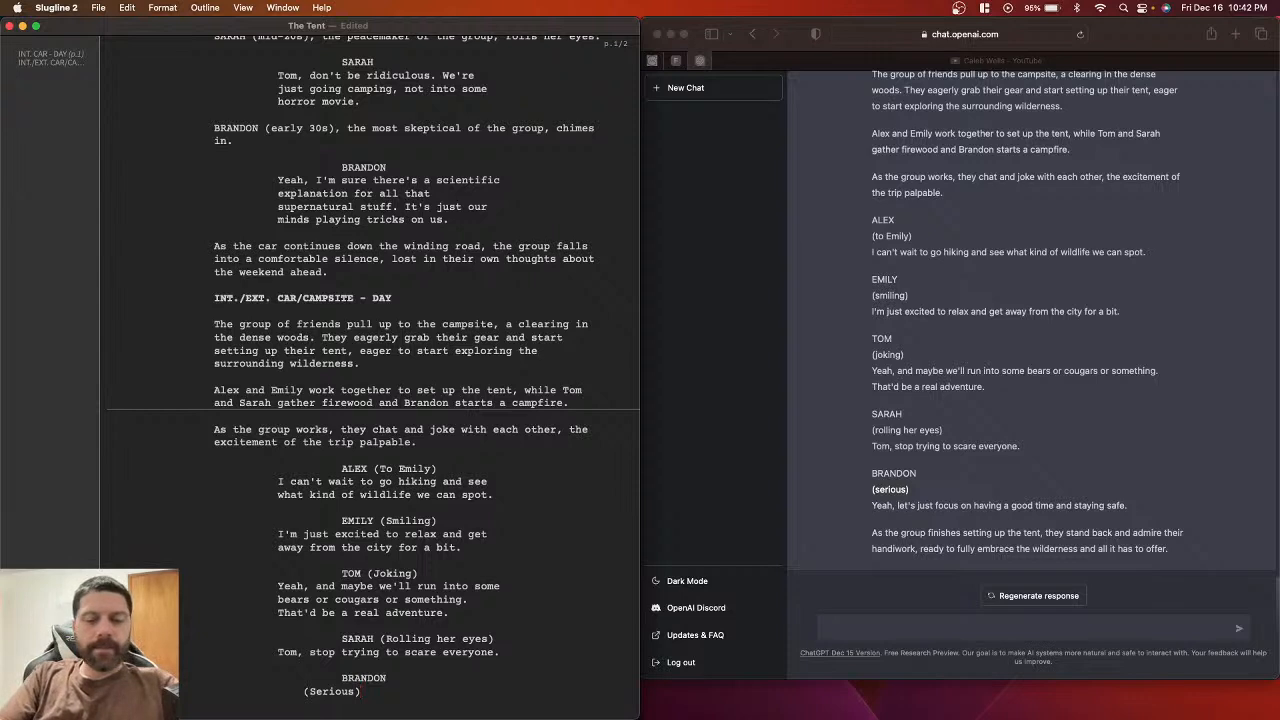
key("Return")
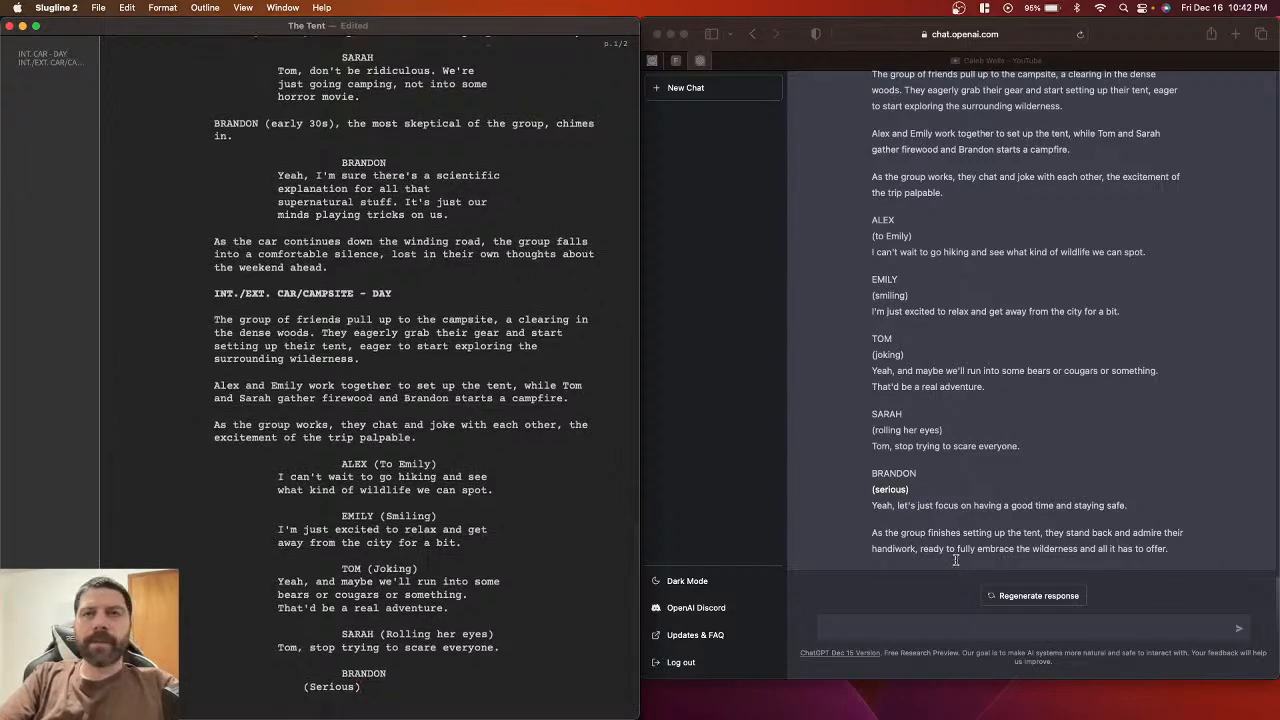
Step: Paste Brandon's line 'Yeah, let's just focus on having a good time and staying safe.', join (Serious) to BRANDON, and save
left_click(877, 508)
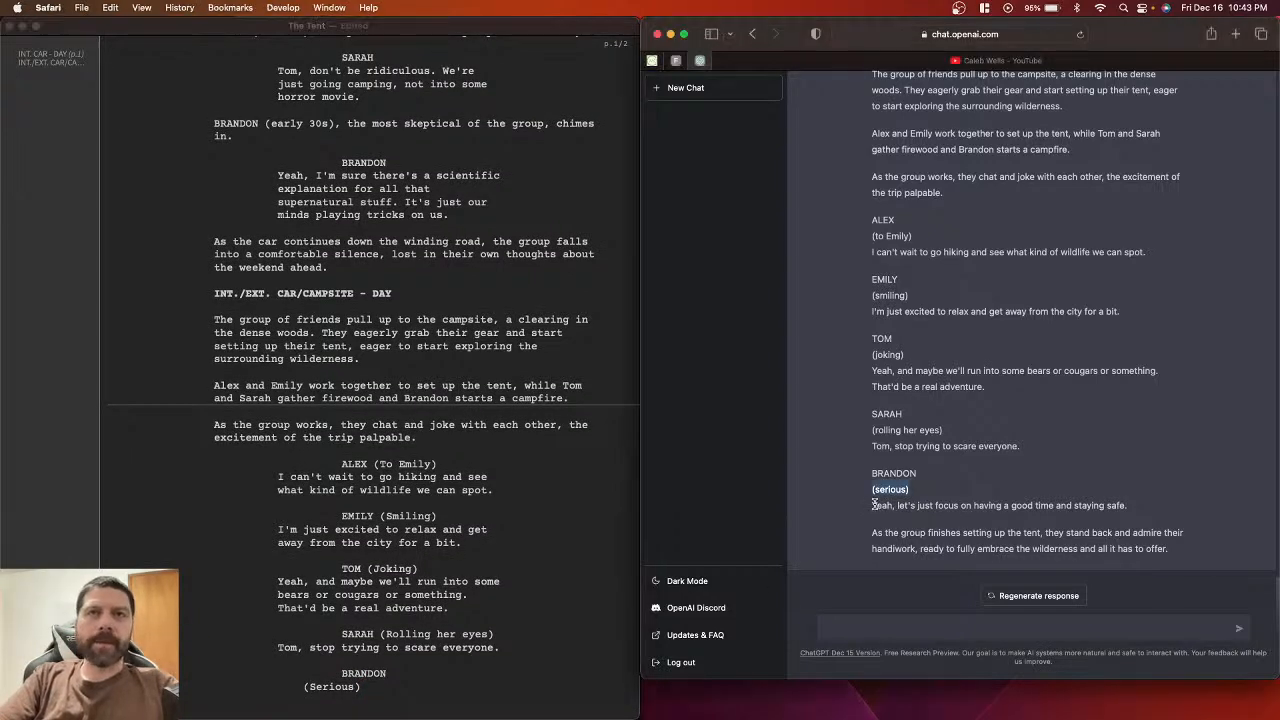
triple_click(875, 505)
key("super+c")
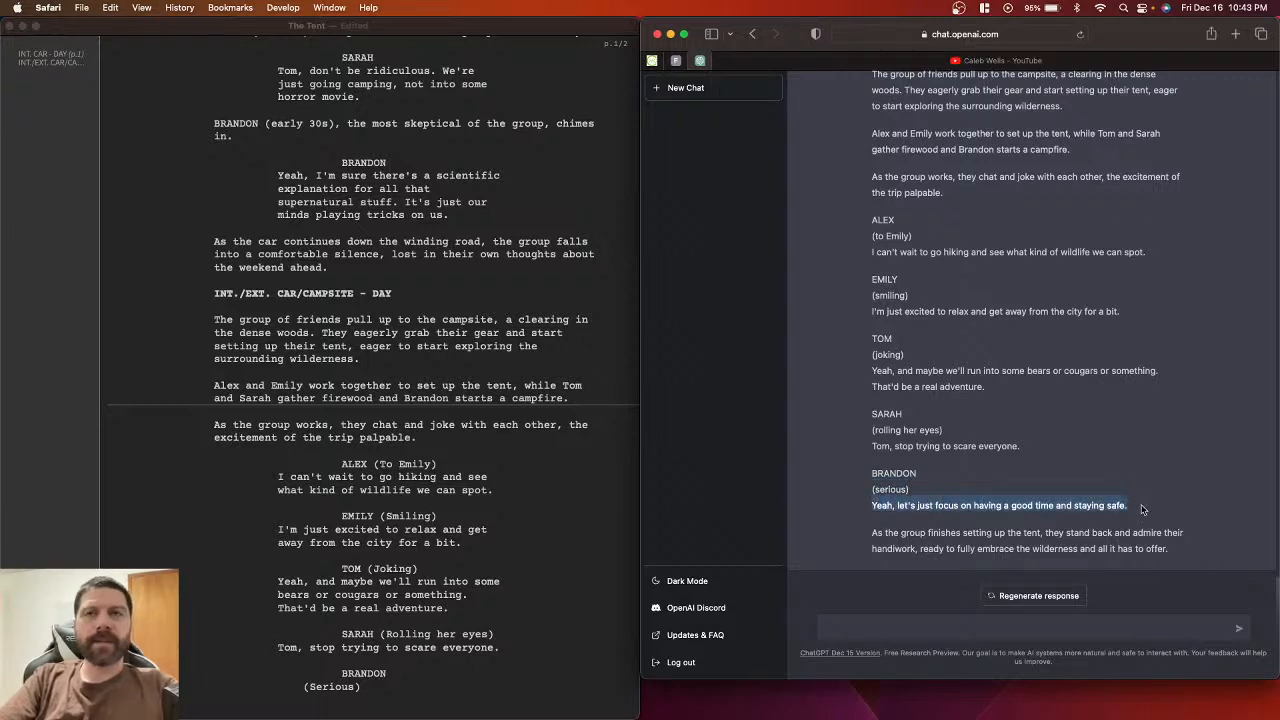
left_click(386, 701)
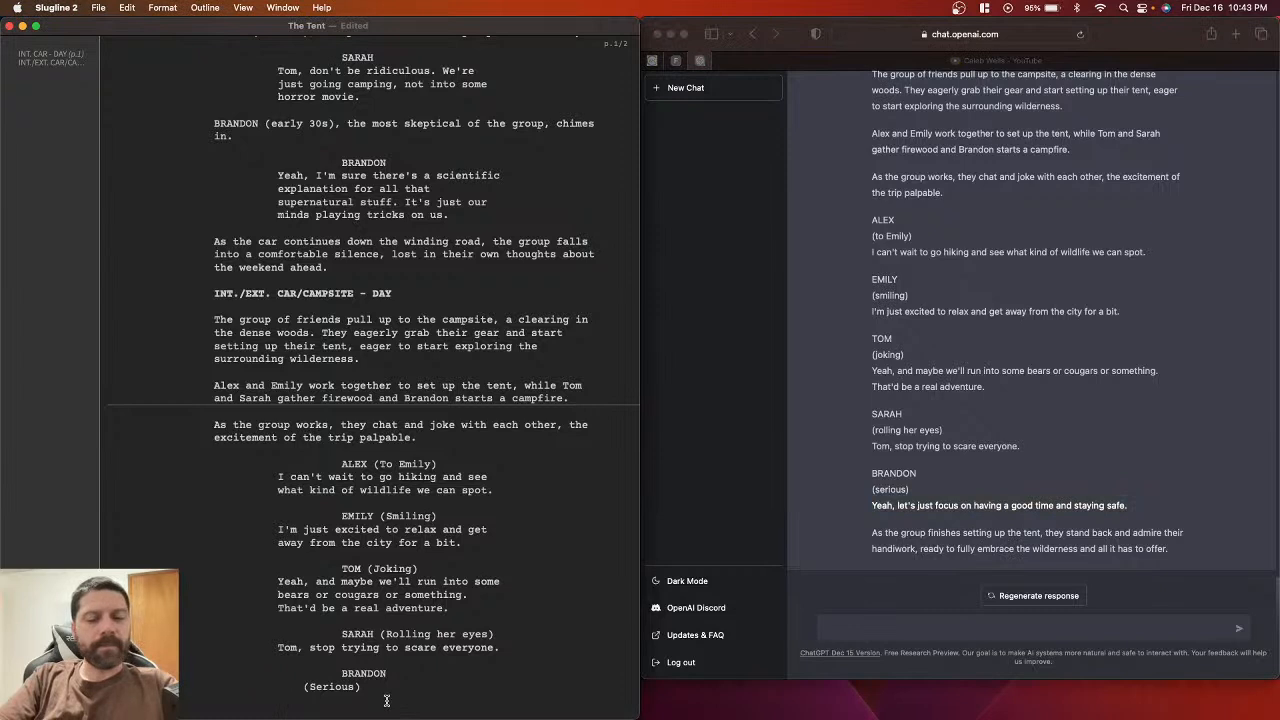
key("super+v")
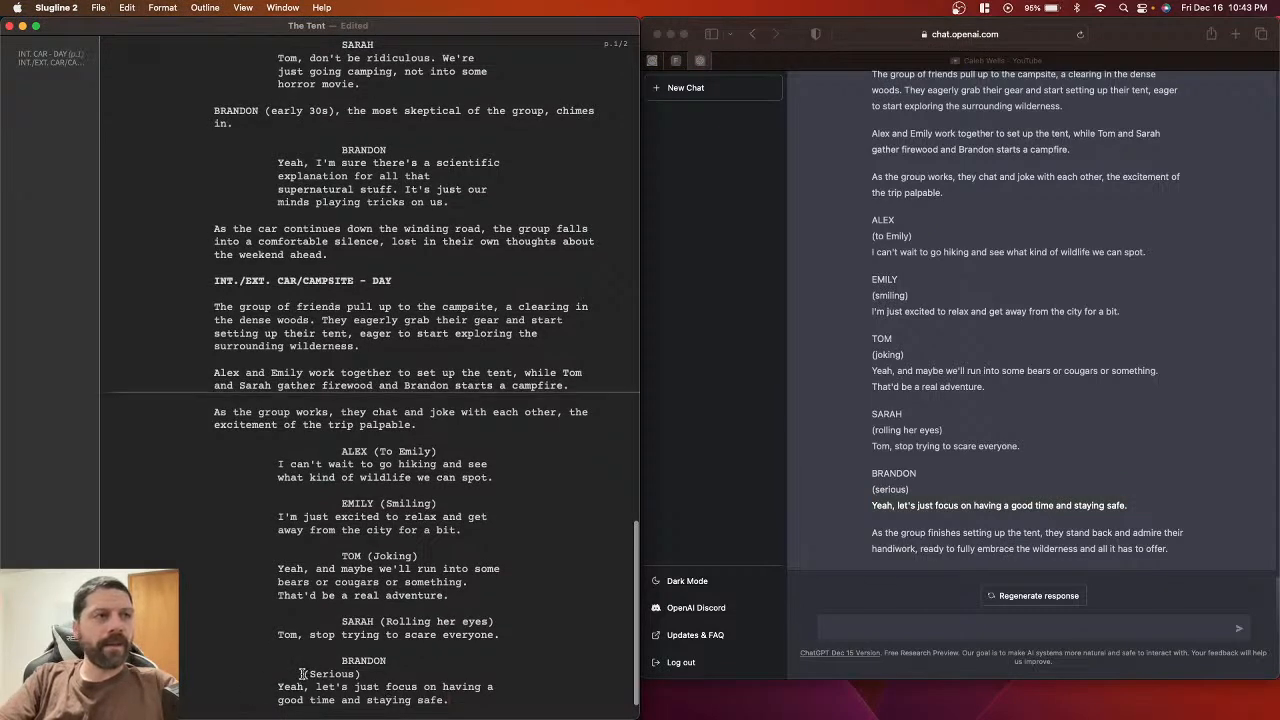
left_click_drag(302, 674, 392, 671)
left_click(410, 660)
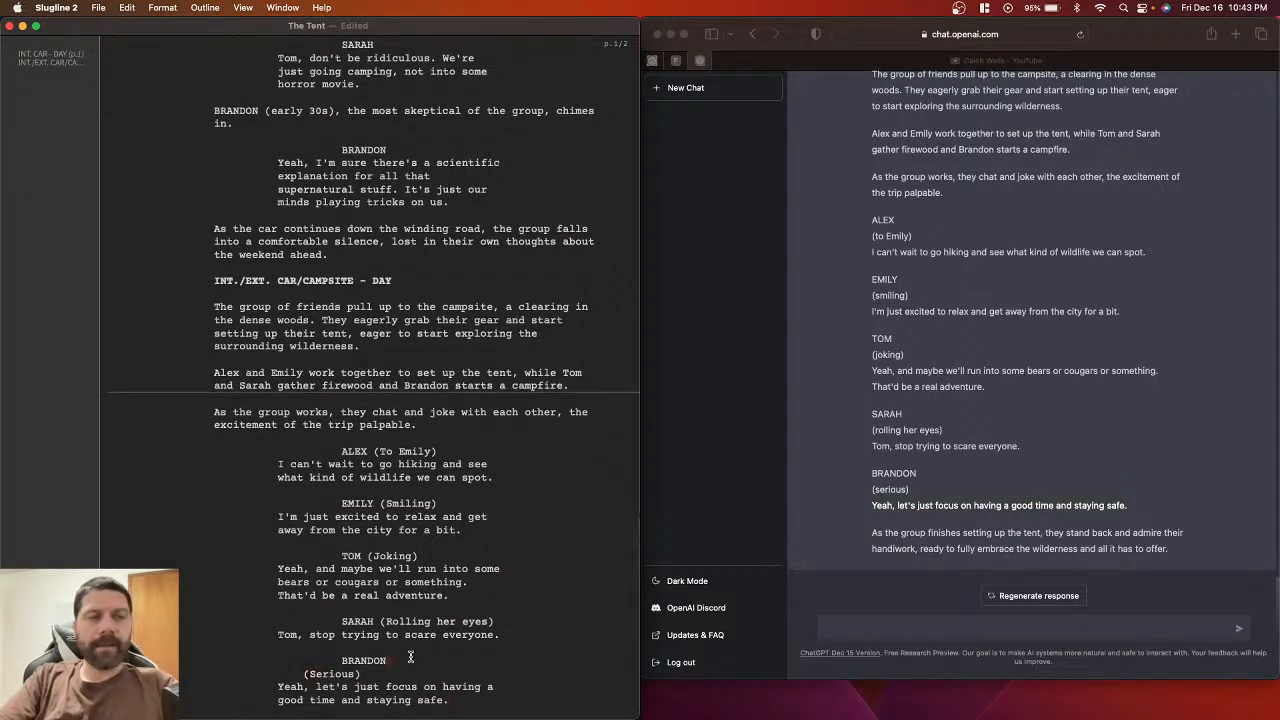
key("Delete")
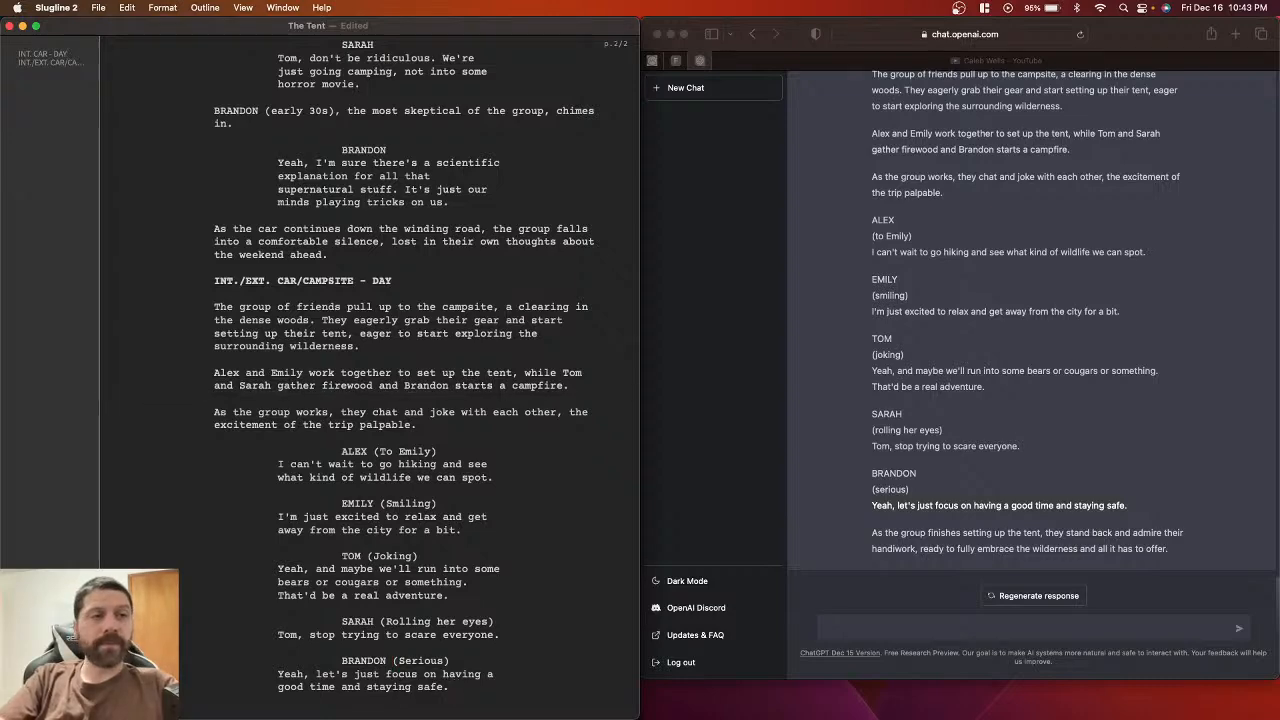
scroll(483, 641, "down", 2)
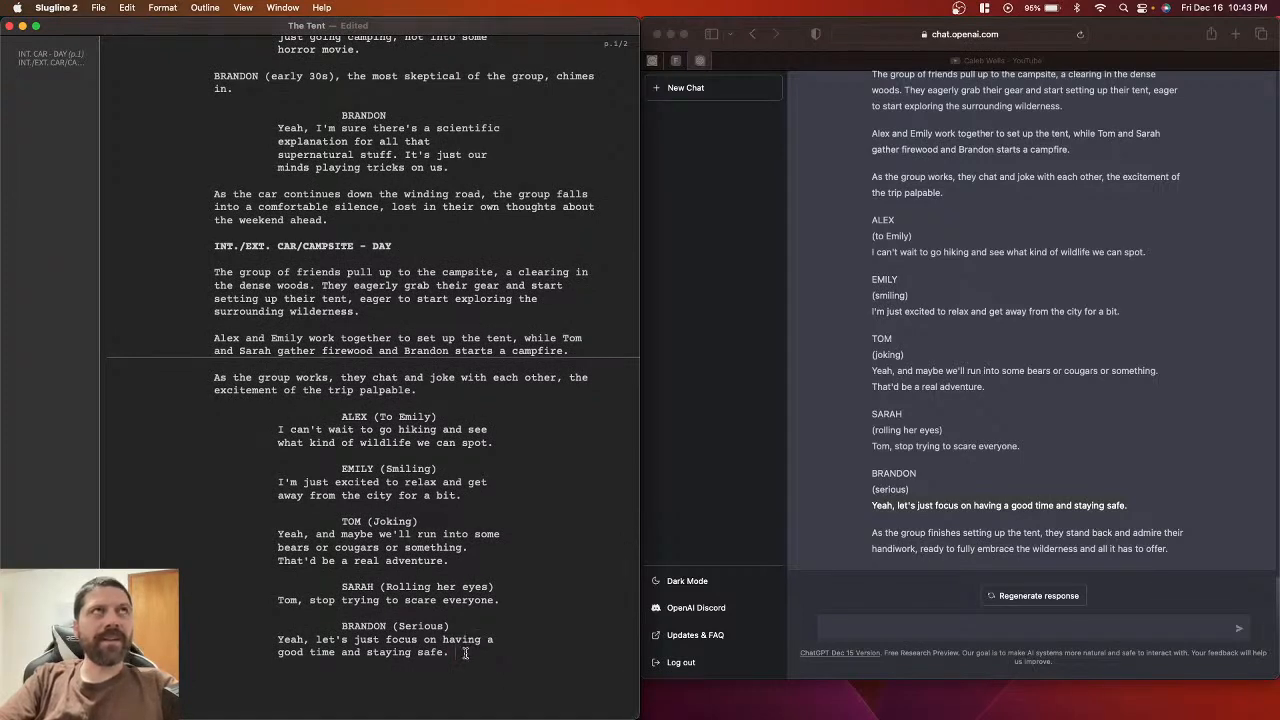
key("super+s")
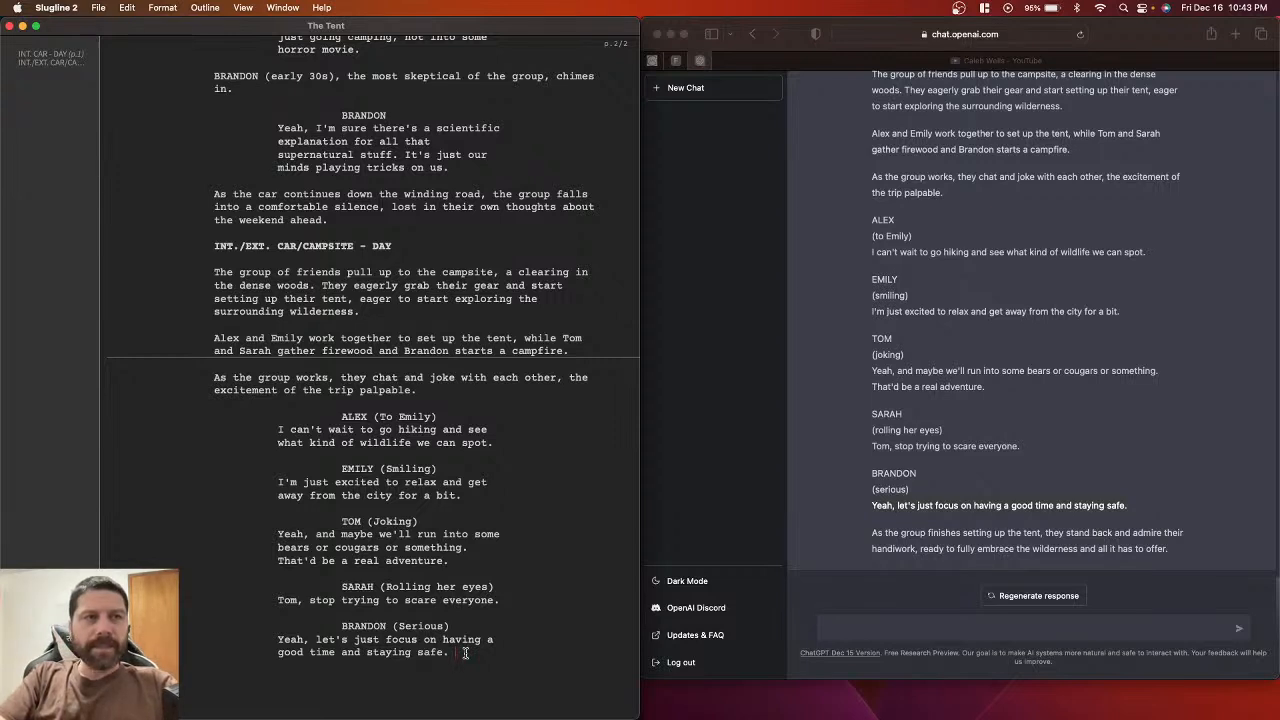
key("Return")
key("Return")
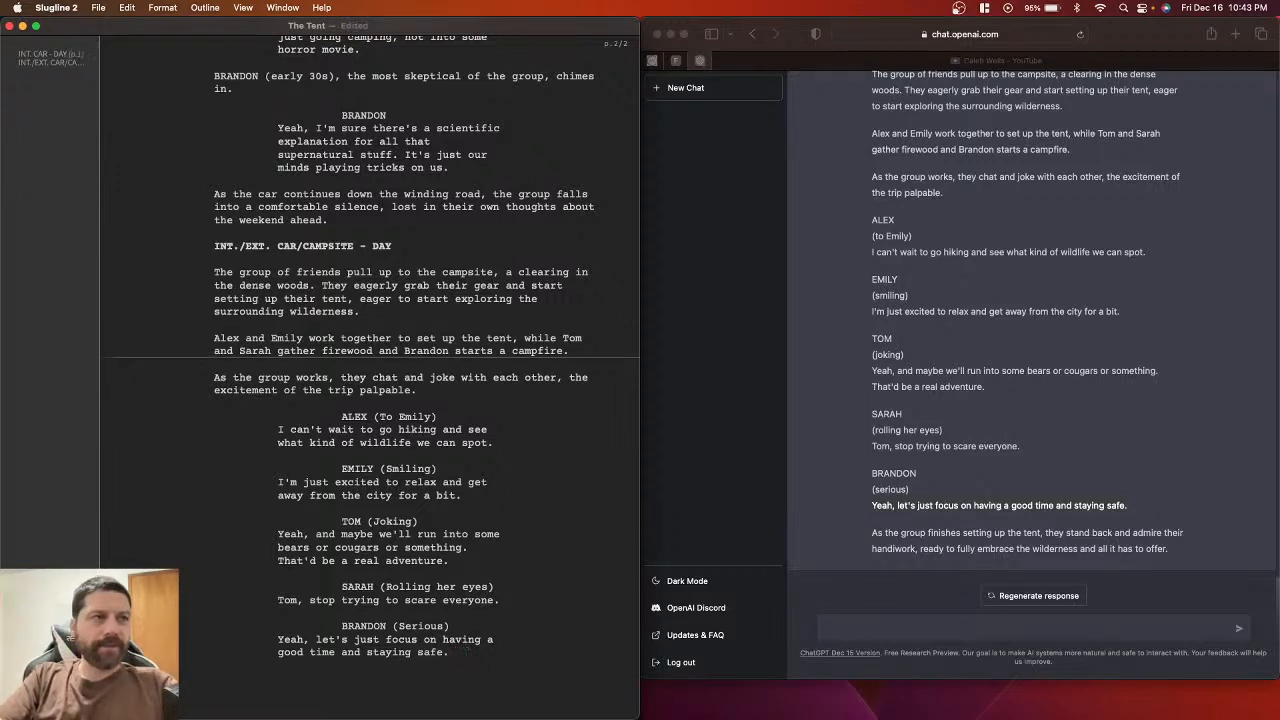
Step: Paste ChatGPT's closing paragraph about the group admiring their finished tent at the script's end and save
left_click(868, 532)
left_click_drag(872, 532, 1204, 557)
key("super+c")
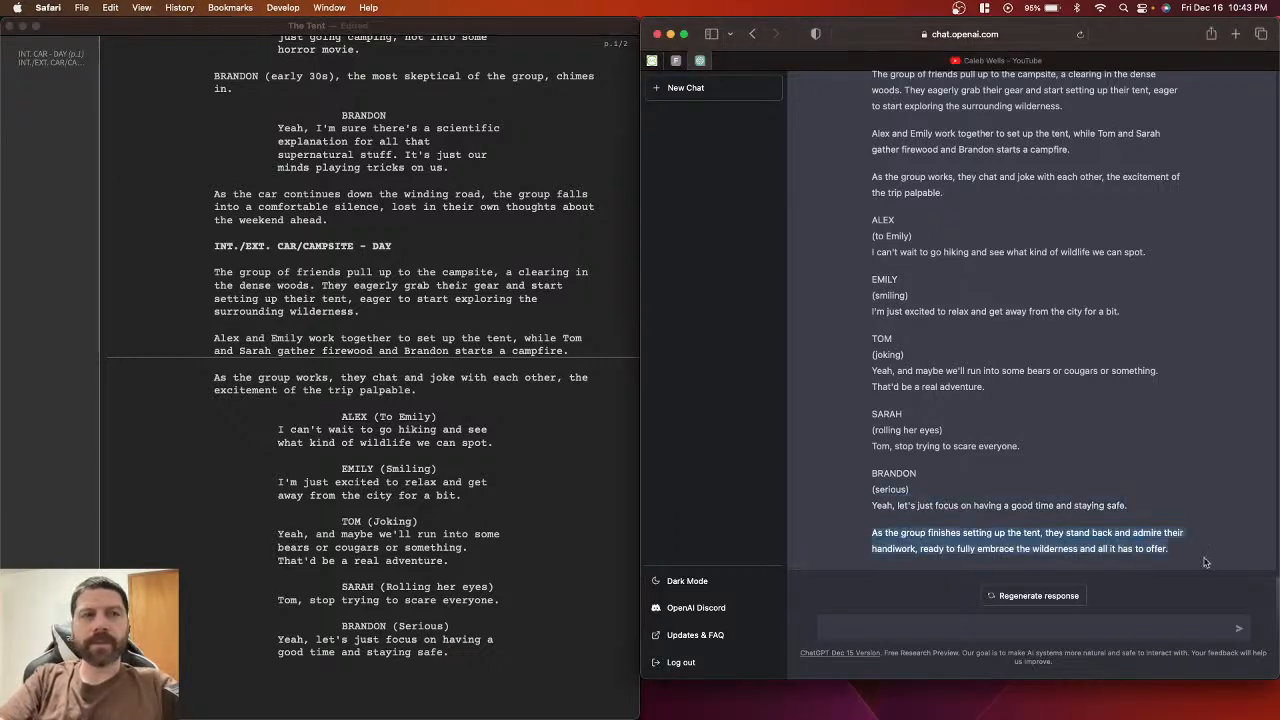
left_click(477, 673)
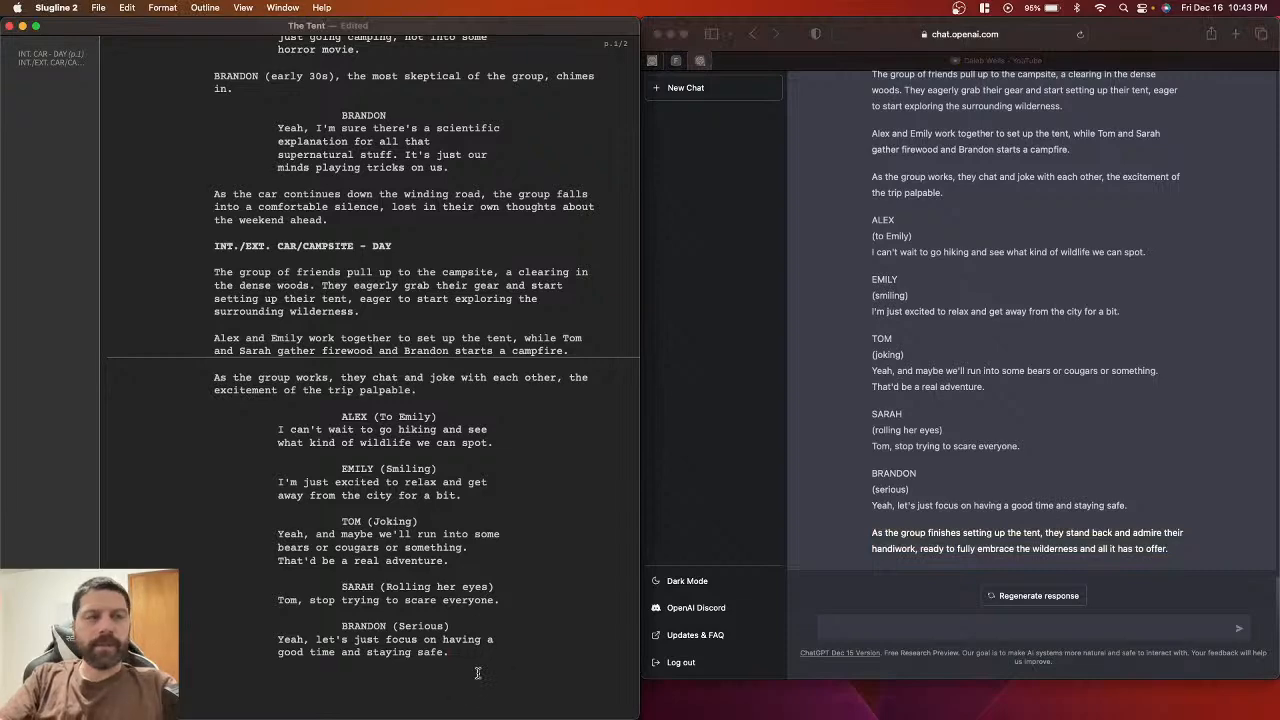
key("super+v")
scroll(475, 661, "down", 1)
key("super+s")
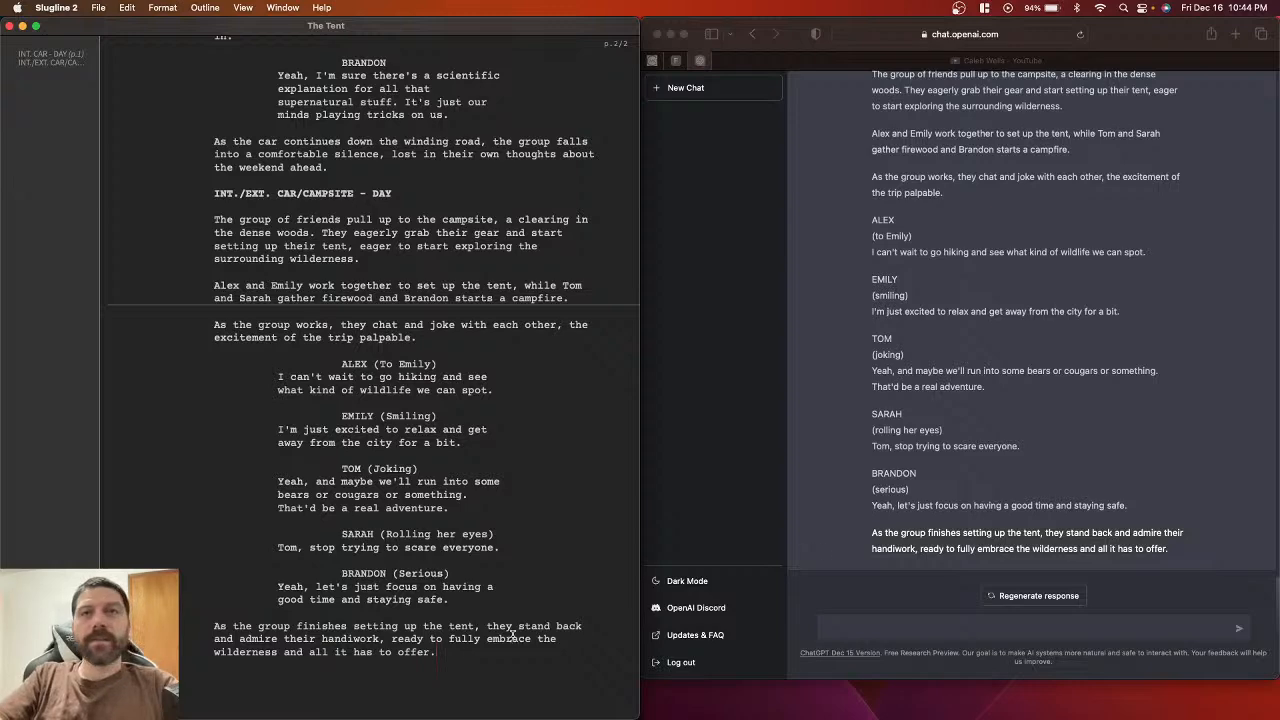
Step: Scroll ChatGPT back to the 'Rewrite this in a screenplay format' request, then show The Tent's print preview
scroll(897, 483, "up", 4)
scroll(897, 483, "up", 15)
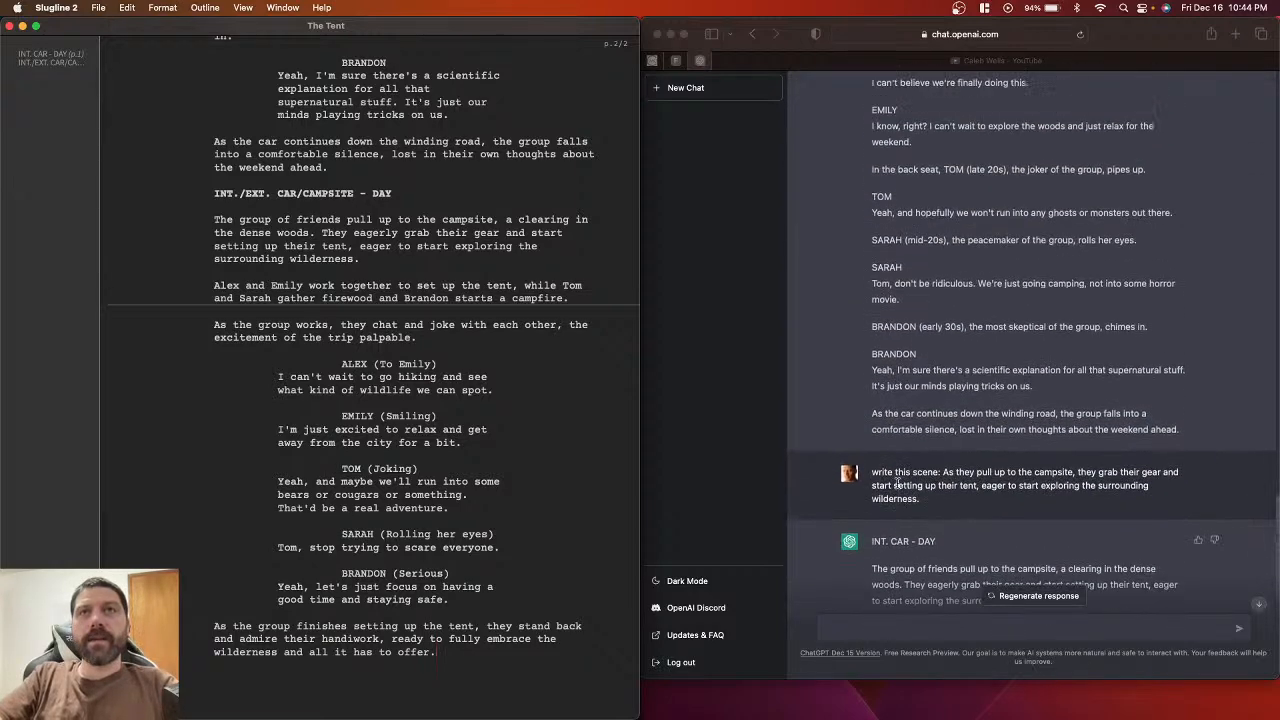
scroll(525, 264, "down", 2)
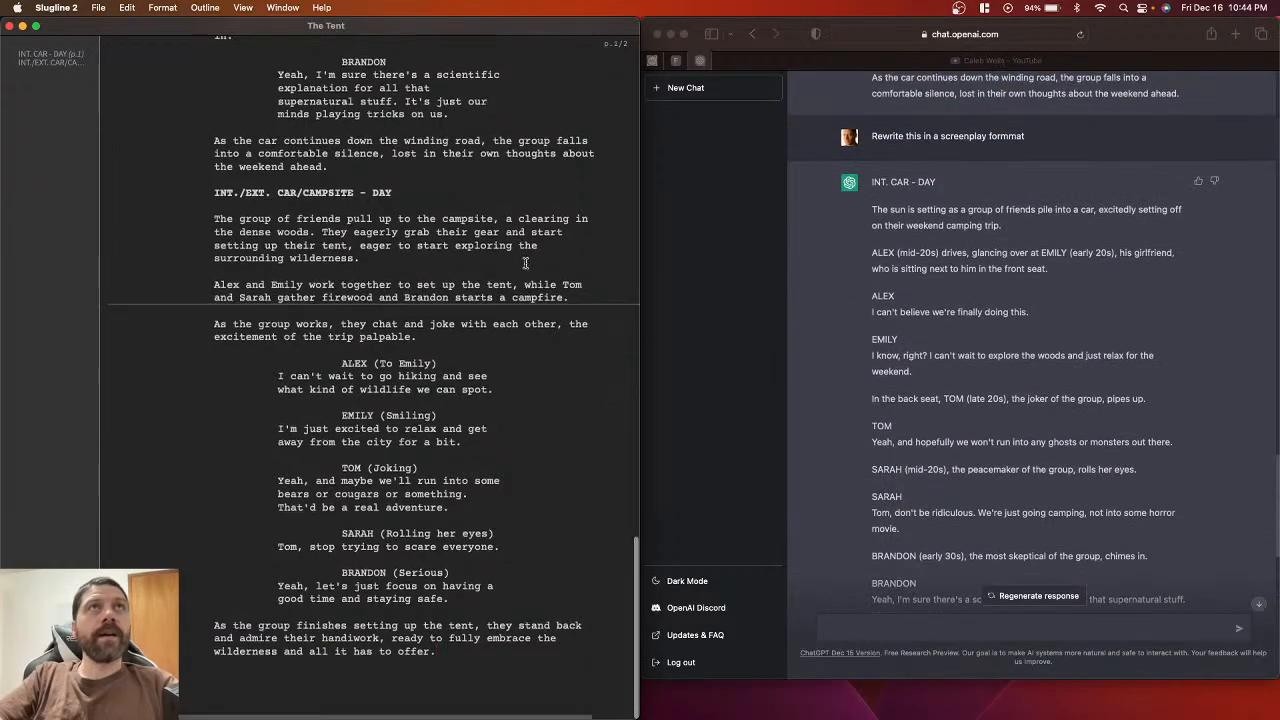
scroll(969, 400, "up", 5)
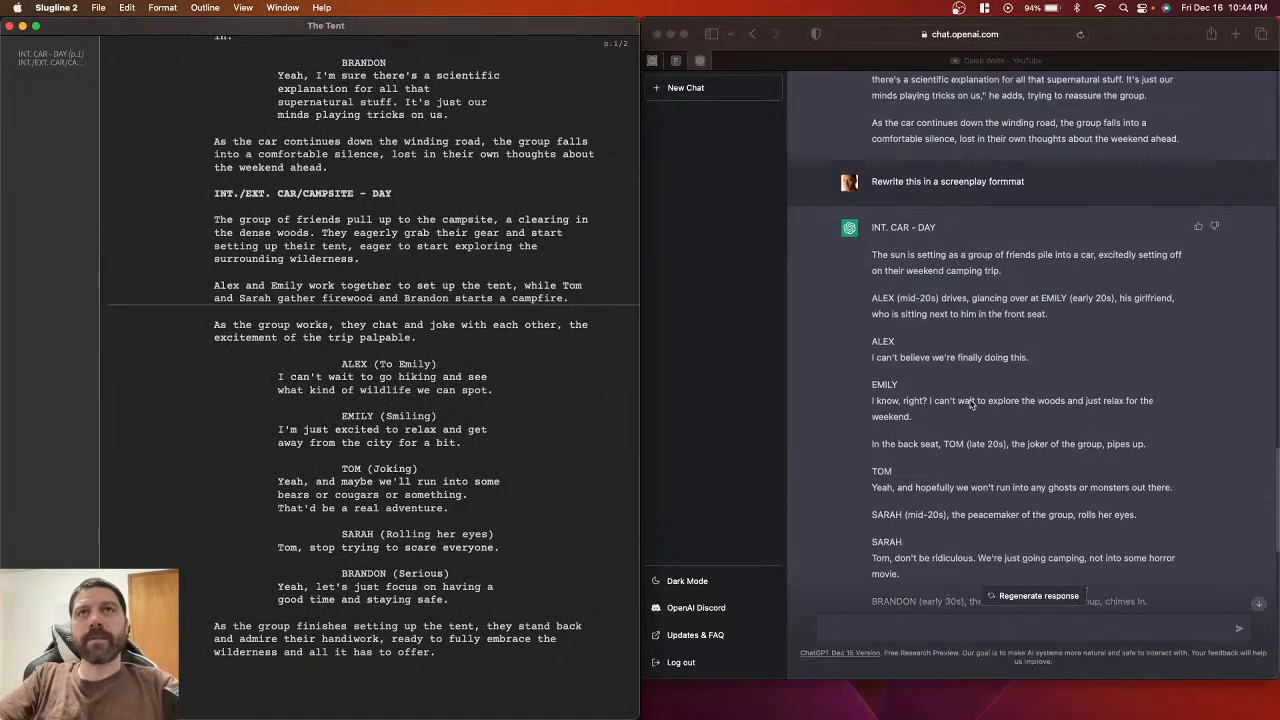
mouse_move(604, 360)
left_click(615, 427)
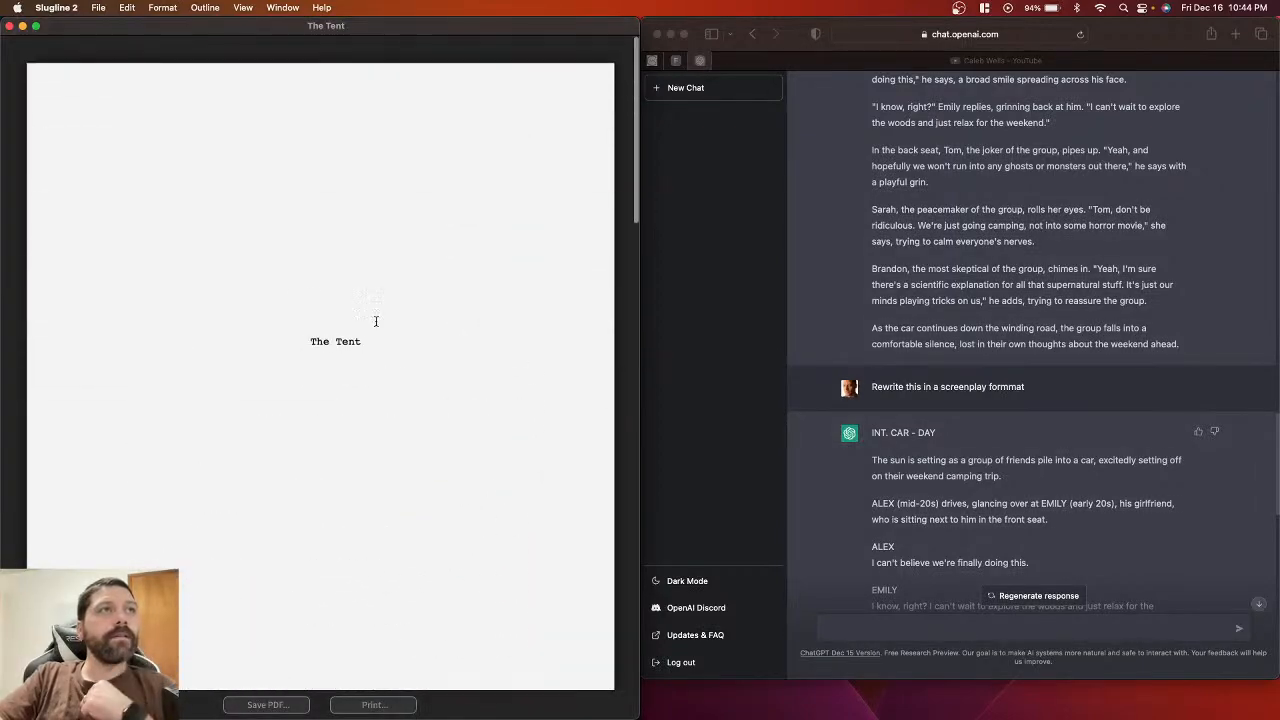
Step: Scroll through The Tent's previewed pages, then close the preview to resume editing
scroll(383, 390, "down", 10)
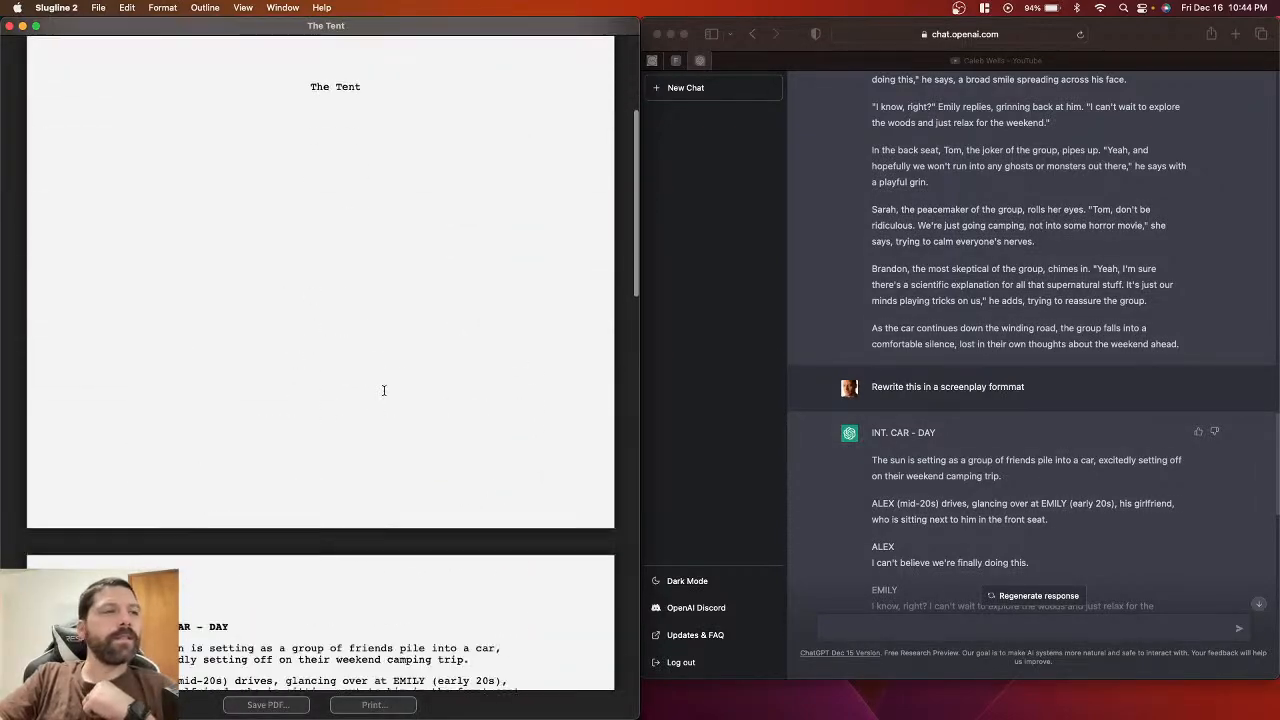
scroll(384, 395, "down", 8)
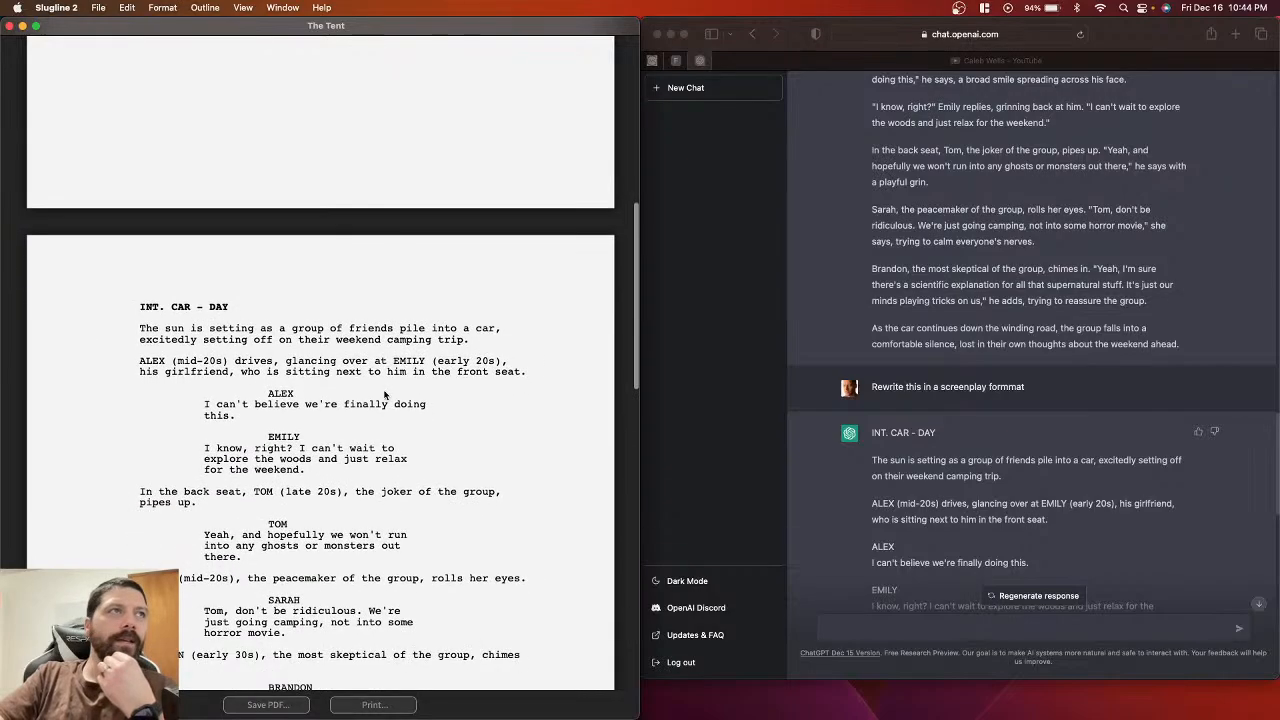
scroll(384, 395, "down", 12)
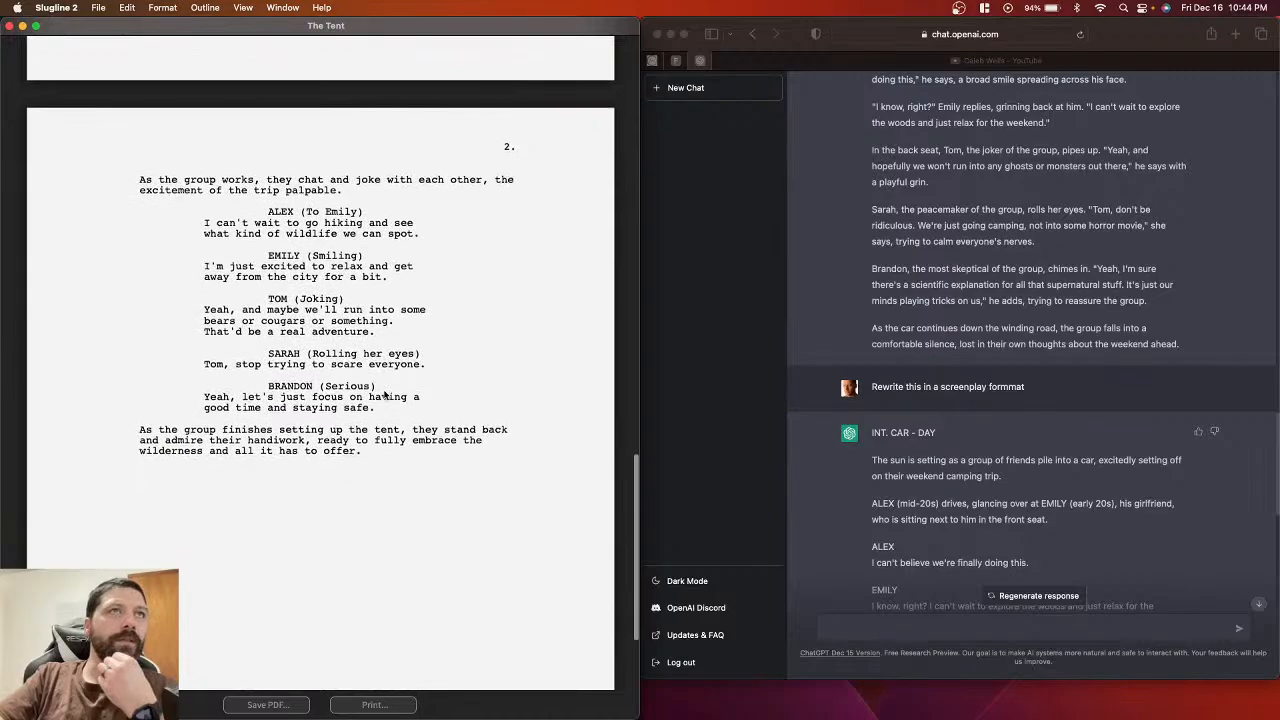
scroll(384, 395, "up", 8)
scroll(384, 395, "down", 5)
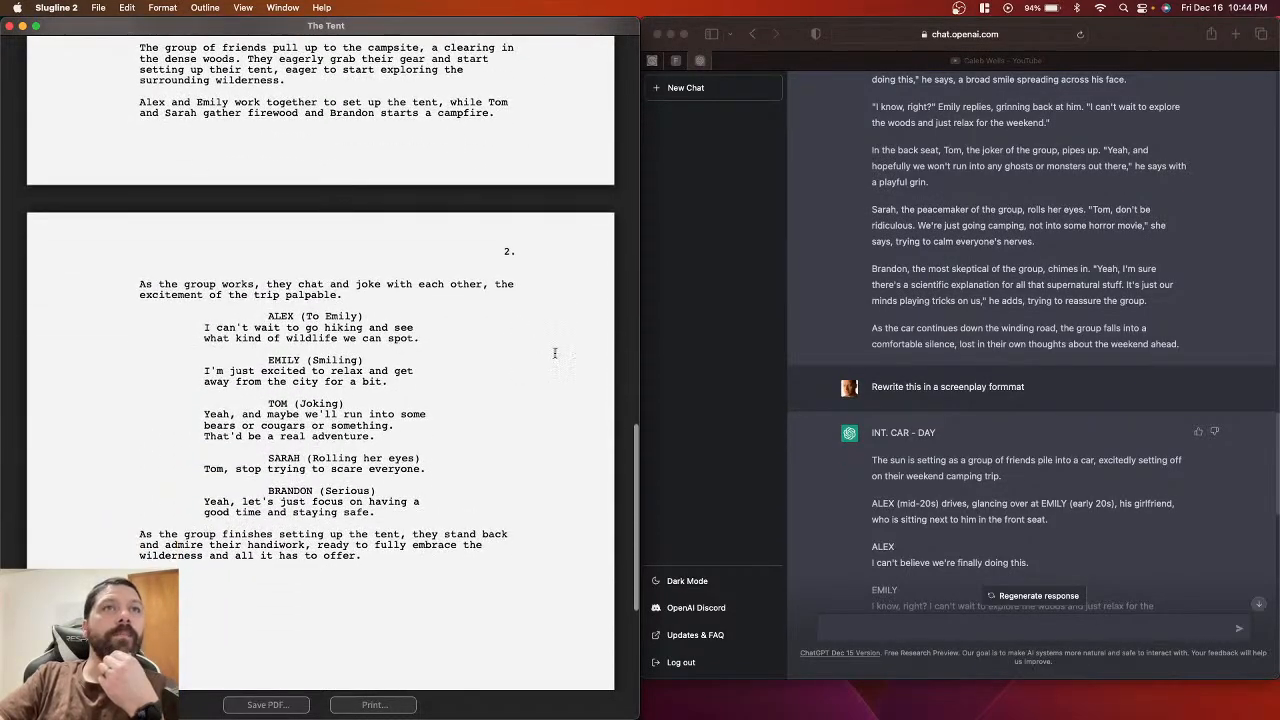
left_click(616, 363)
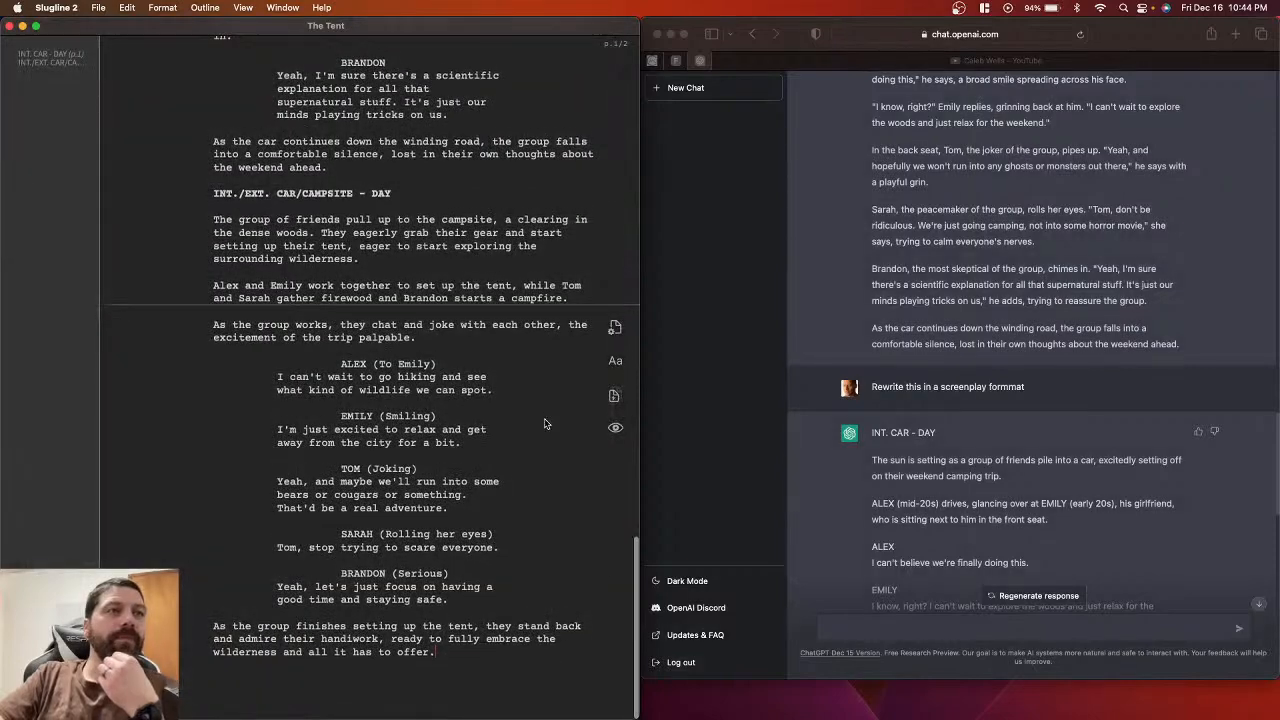
scroll(886, 460, "up", 4)
scroll(886, 460, "up", 8)
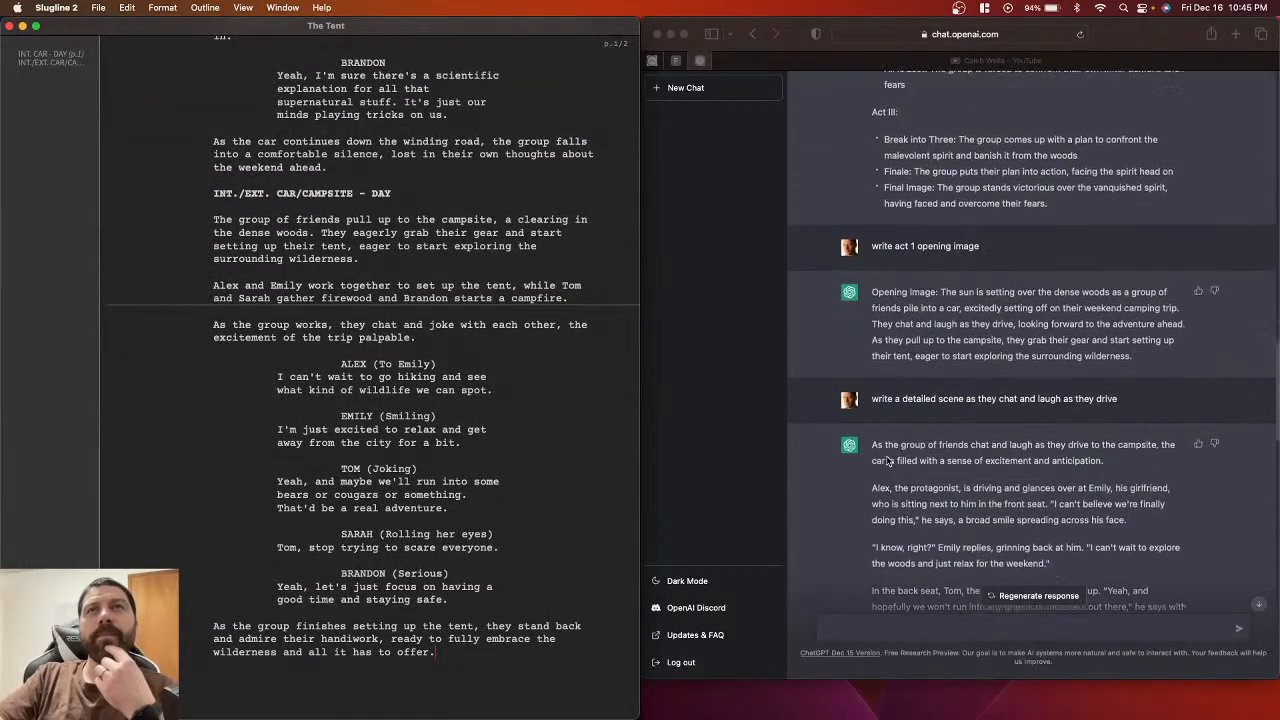
scroll(870, 293, "down", 4)
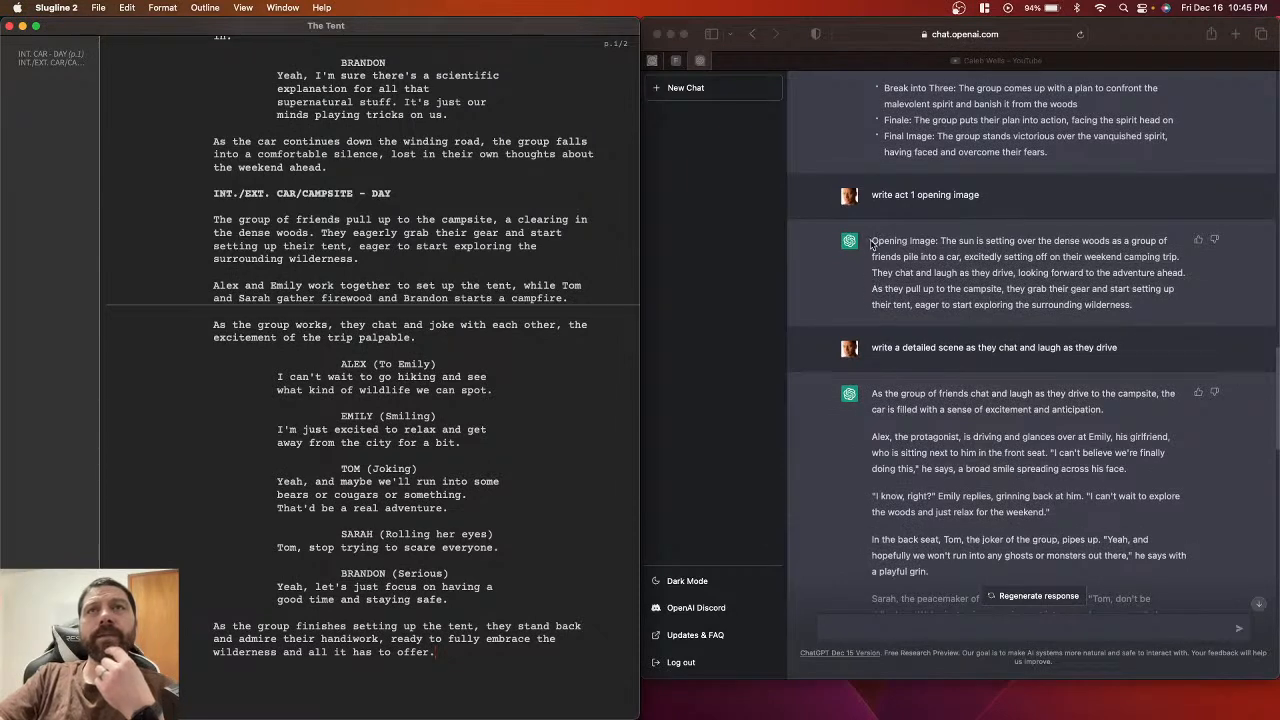
left_click(870, 241)
left_click_drag(870, 241, 877, 311)
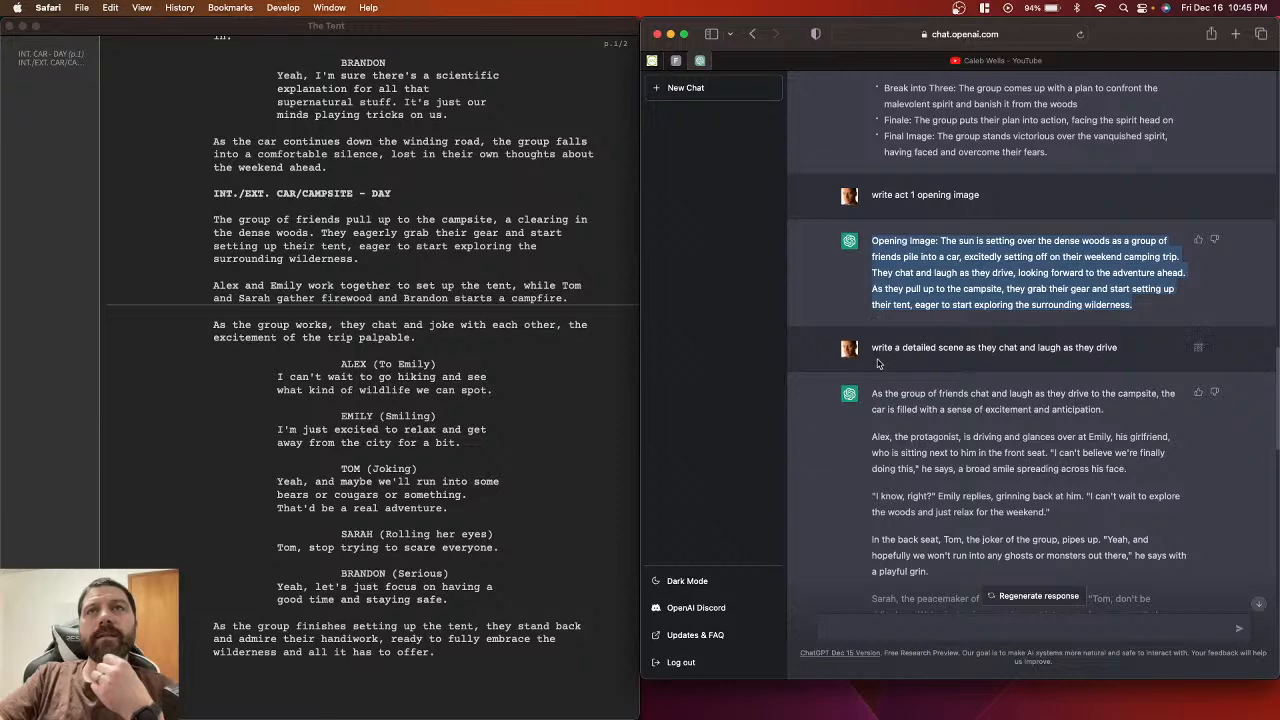
scroll(878, 330, "down", 5)
scroll(878, 363, "up", 12)
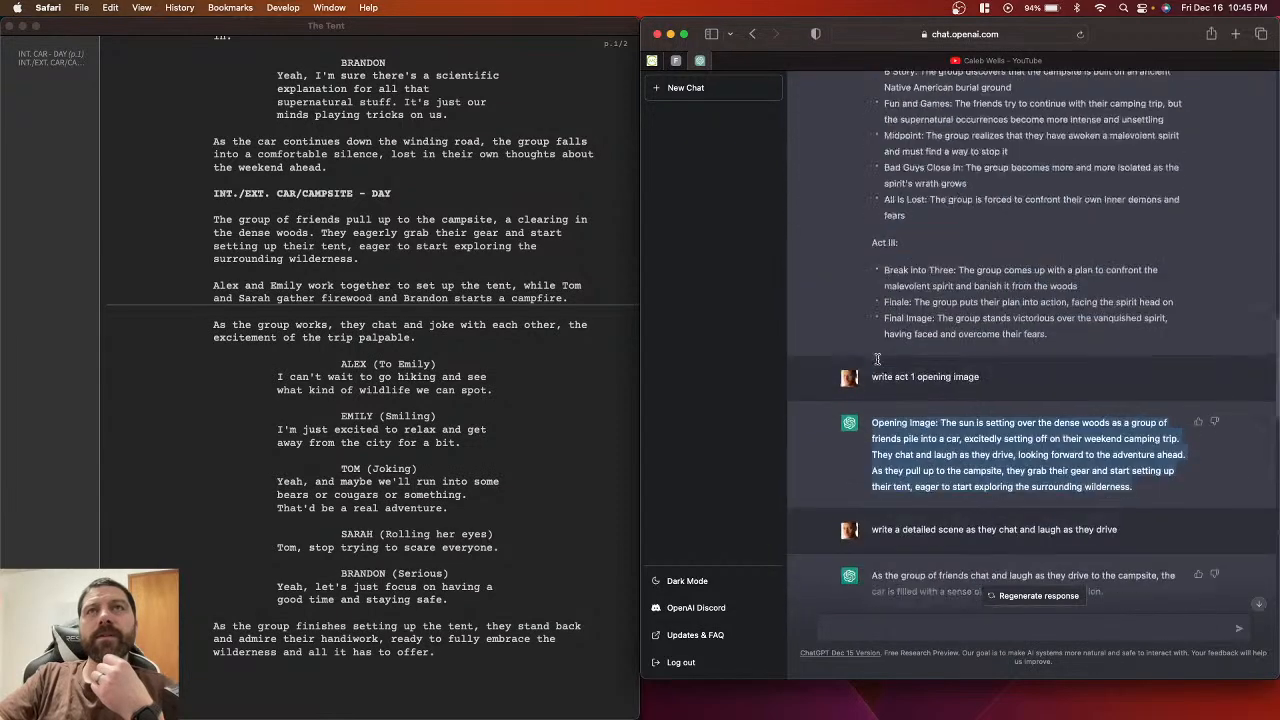
scroll(878, 363, "up", 6)
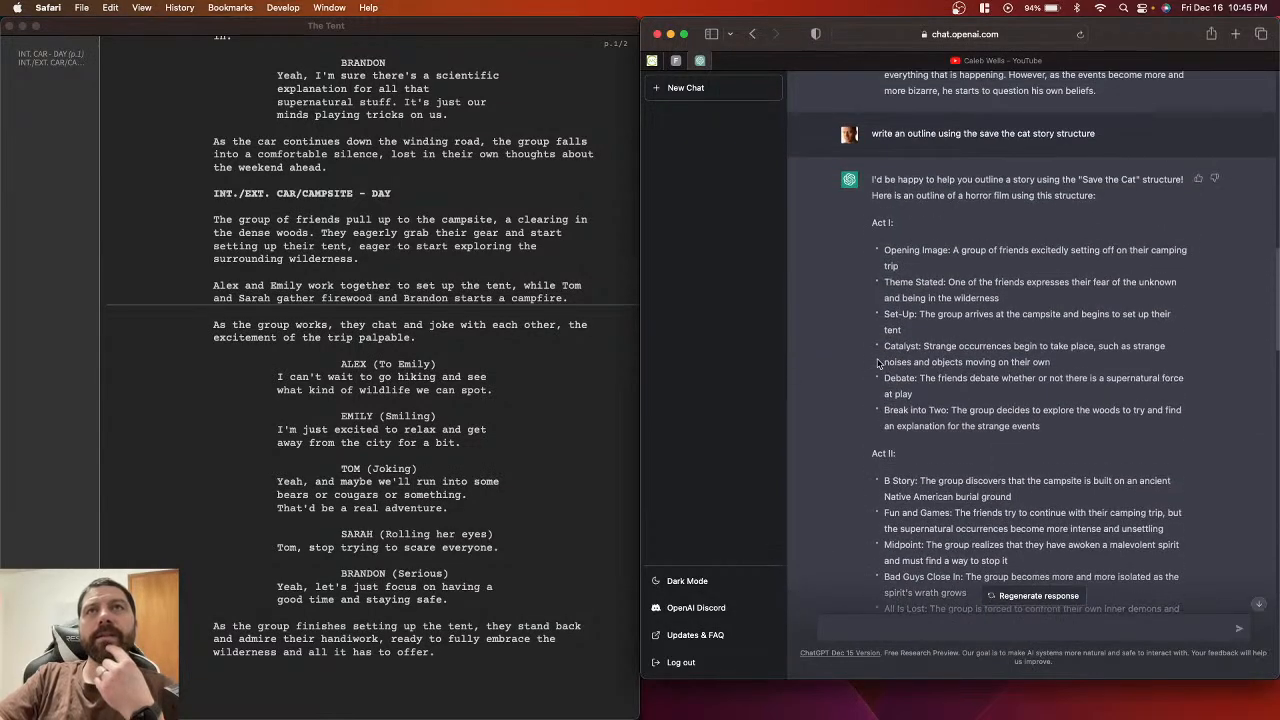
scroll(878, 363, "down", 9)
scroll(878, 363, "down", 1)
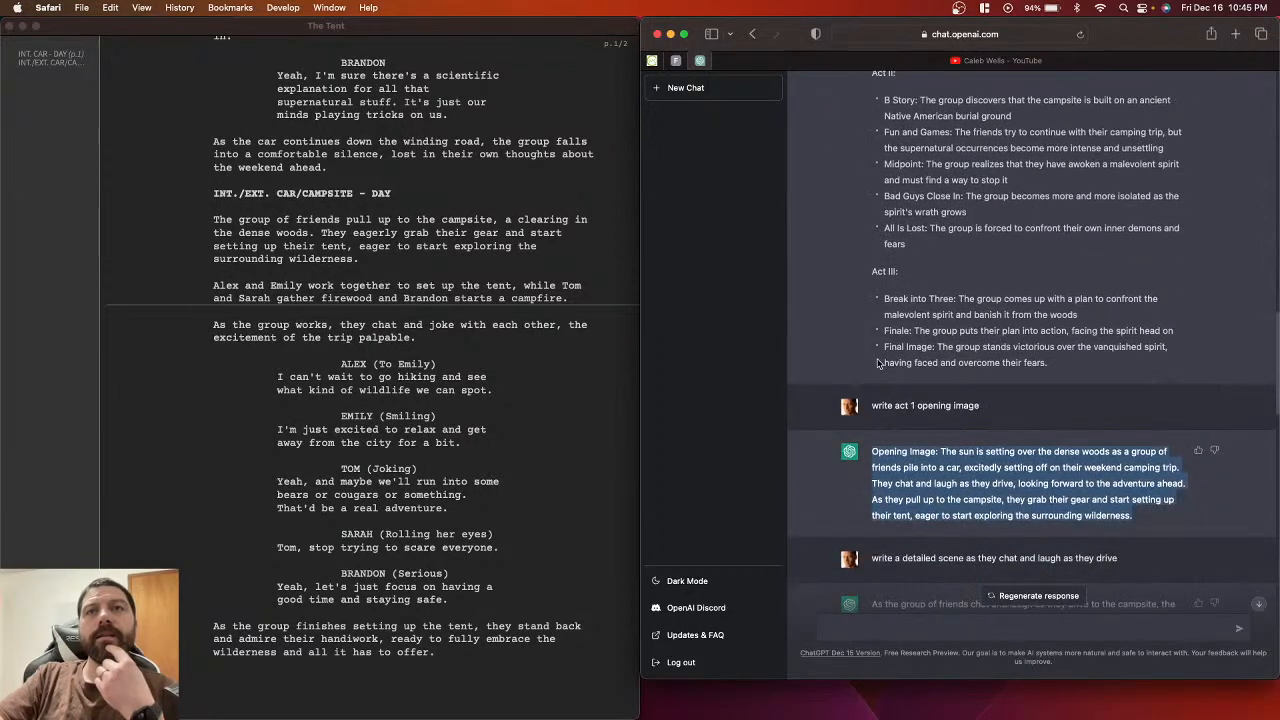
scroll(915, 410, "up", 10)
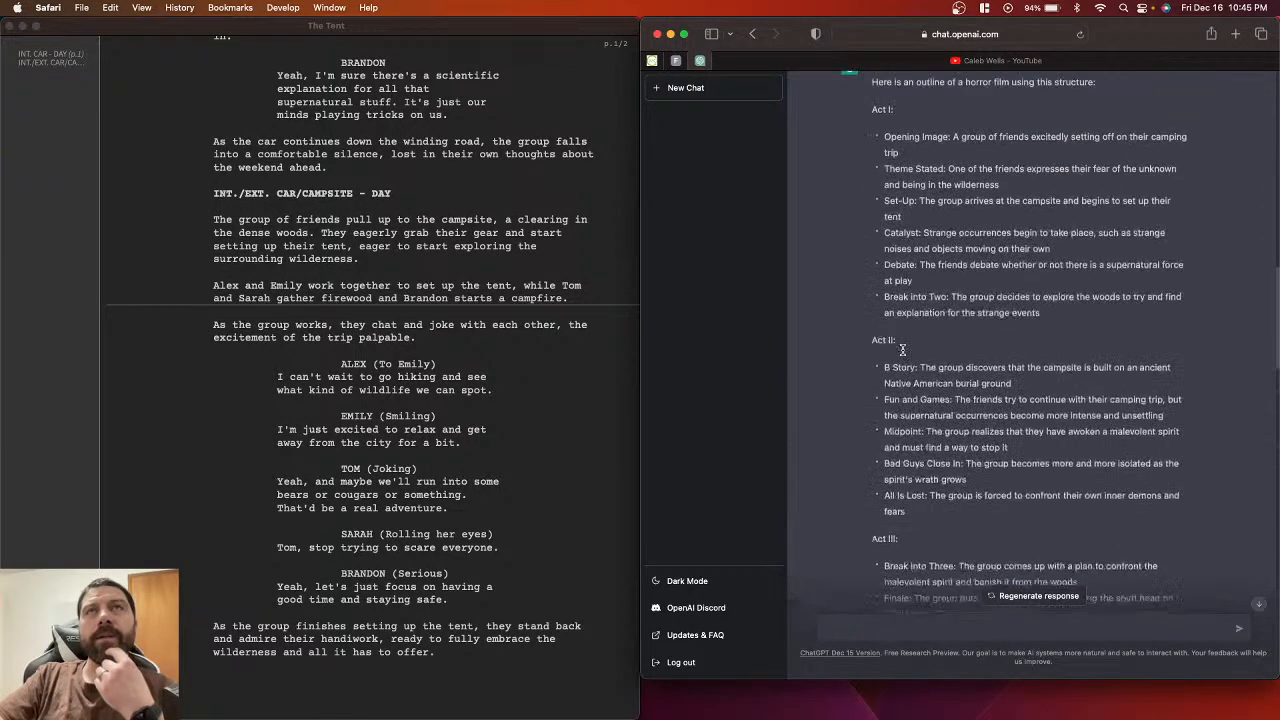
scroll(901, 349, "up", 5)
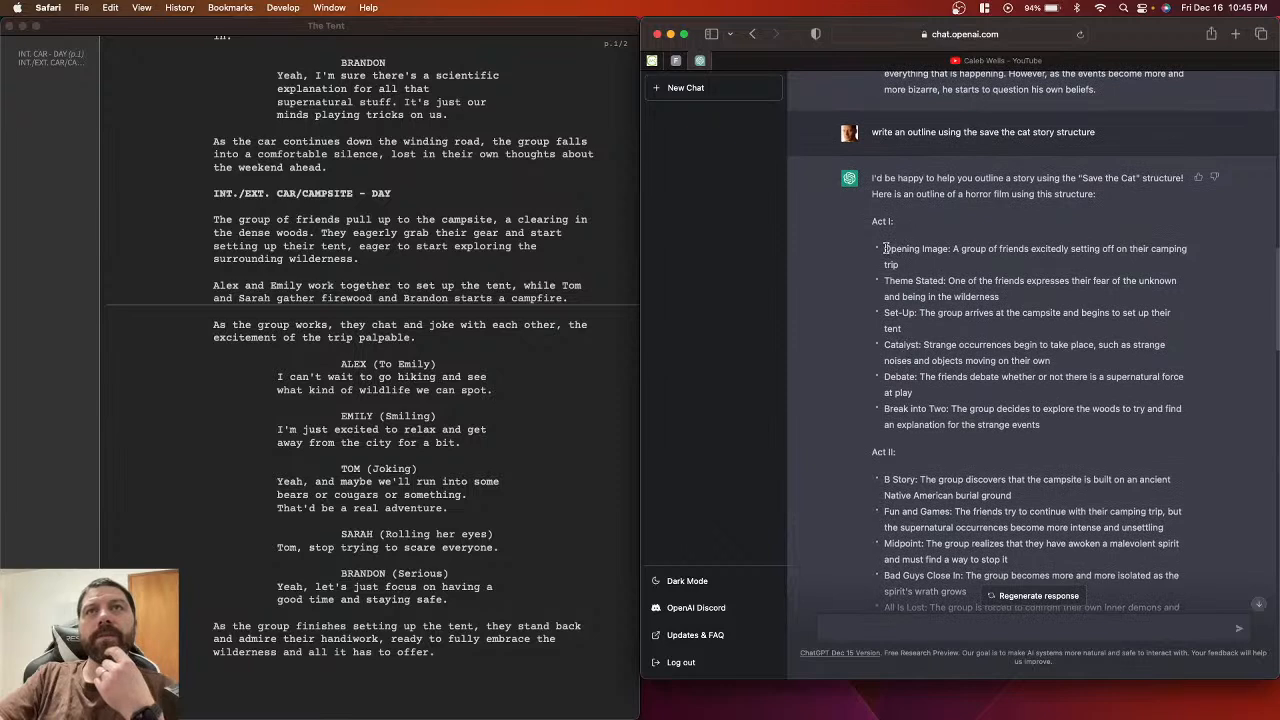
left_click_drag(885, 248, 905, 266)
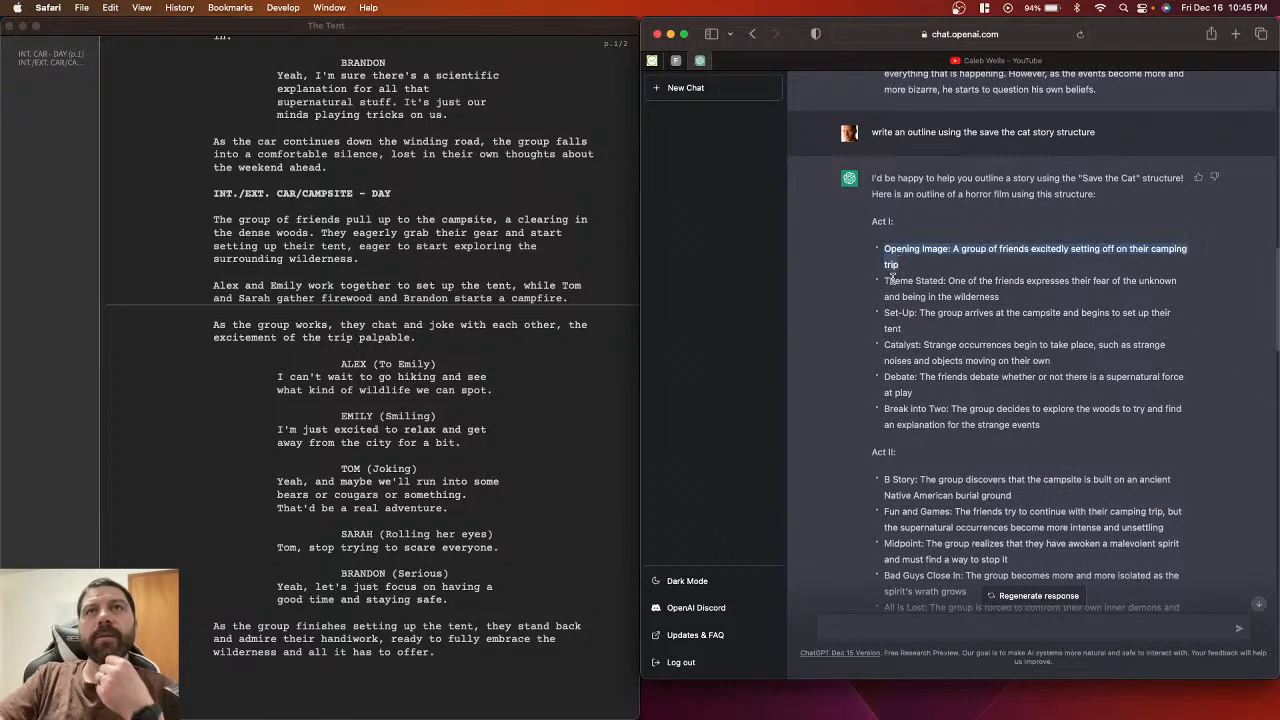
Step: Copy the Theme Stated beat and send ChatGPT the request 'write act 1 Theme Stated'
left_click(883, 280)
left_click_drag(883, 280, 945, 281)
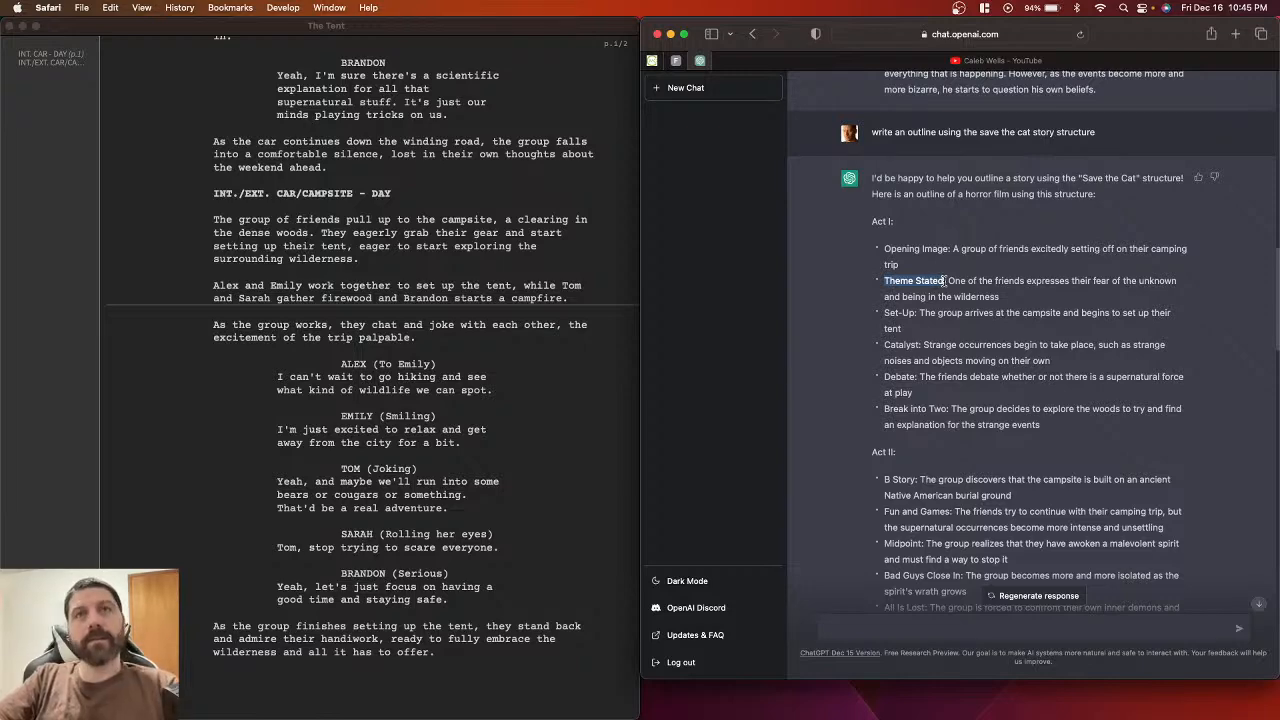
scroll(838, 371, "down", 15)
scroll(838, 371, "down", 5)
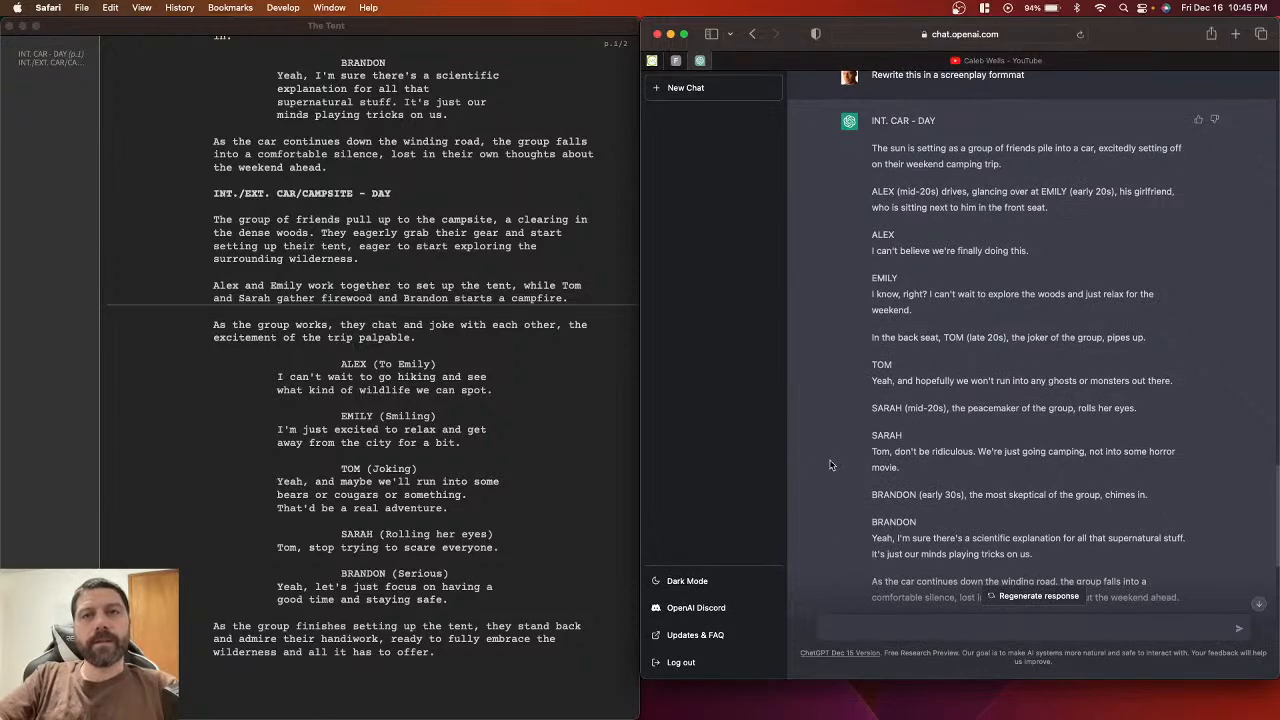
type("write this scene: As they pull up to the campsite, they grab their gear and start setting up their tent, eager to start exploring the surrounding wilderness.")
key("Return")
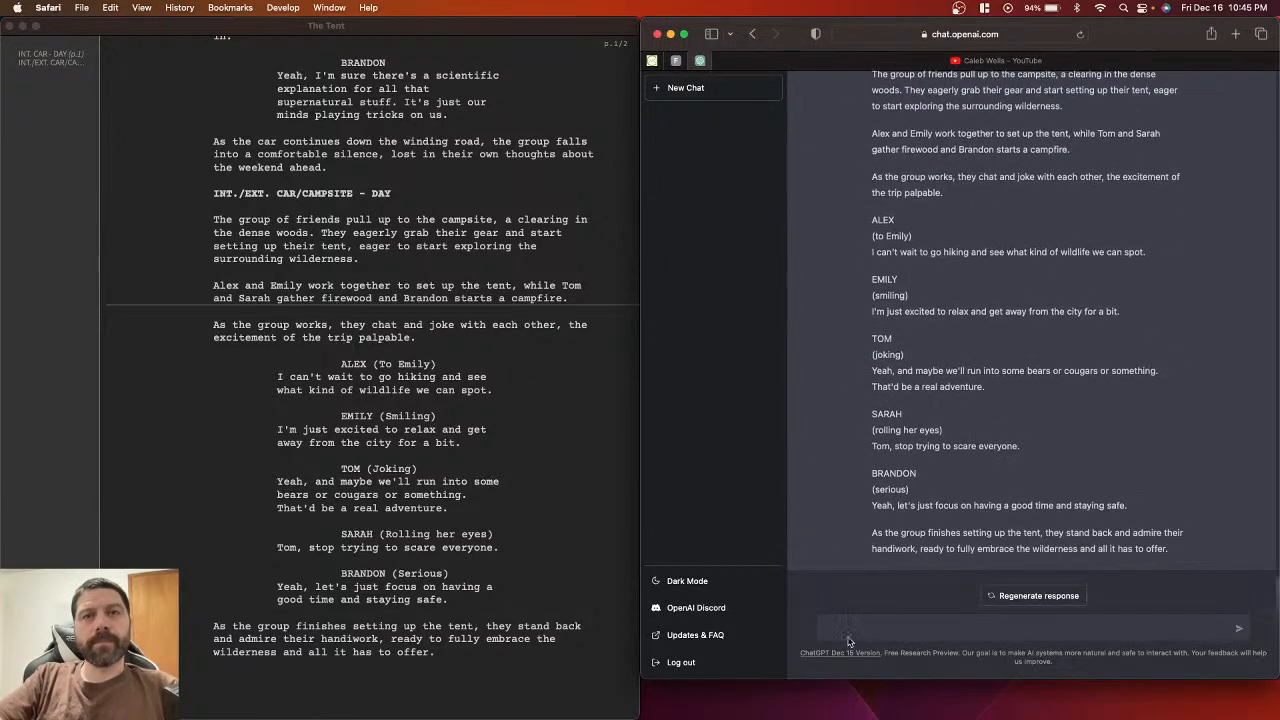
type("write act 1 Theme Stated")
key("Return")
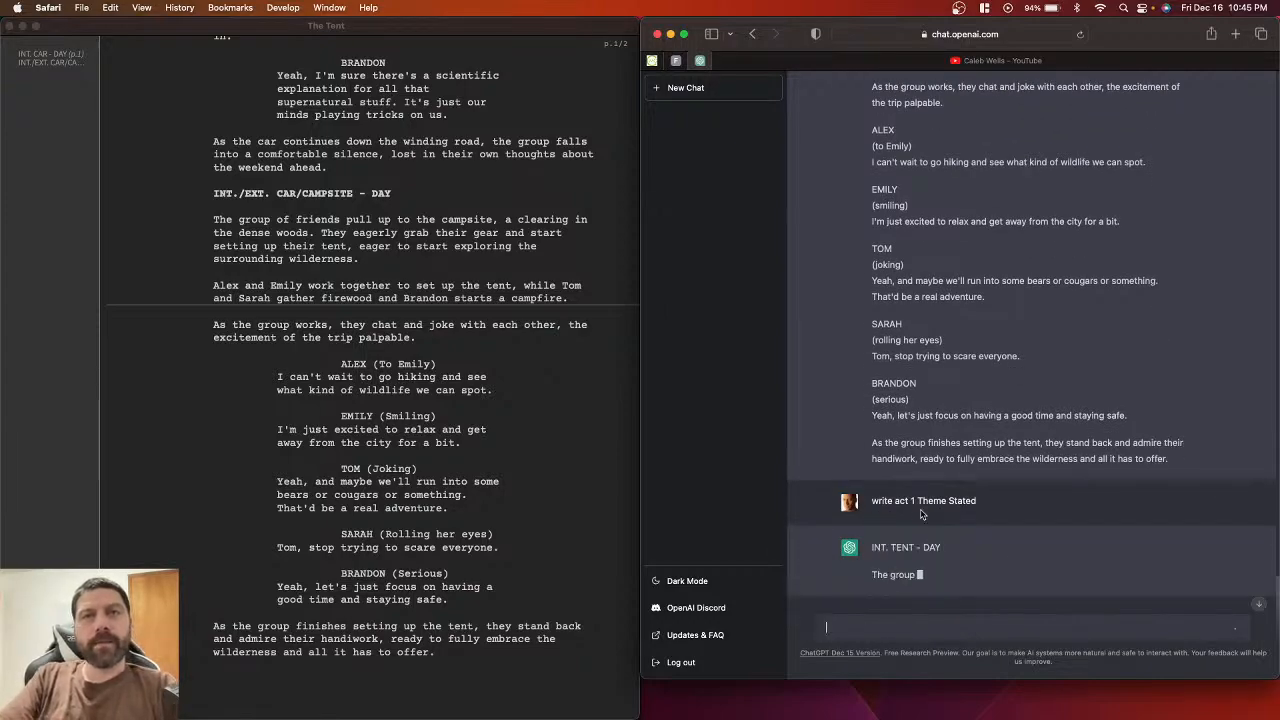
Step: Read through ChatGPT's INT. TENT - DAY storm scene as it generates, through to the fear-of-the-unknown theme
scroll(395, 277, "up", 5)
scroll(395, 277, "up", 15)
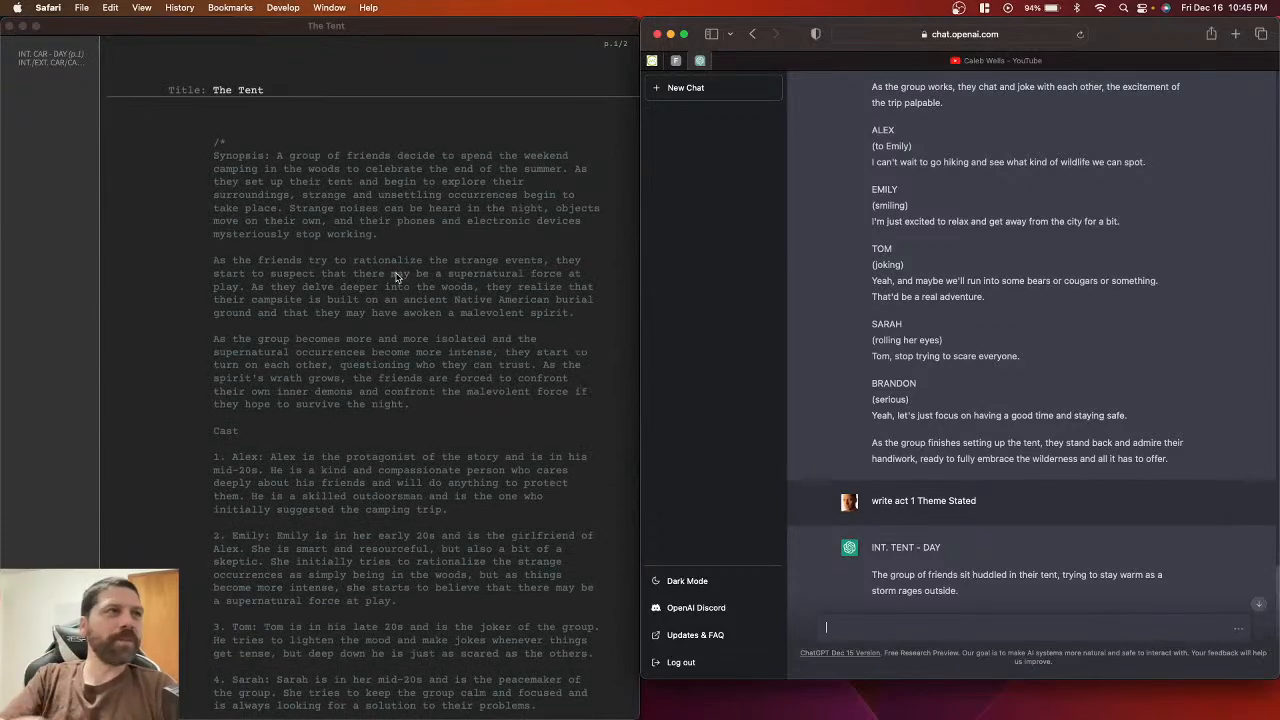
scroll(395, 277, "down", 10)
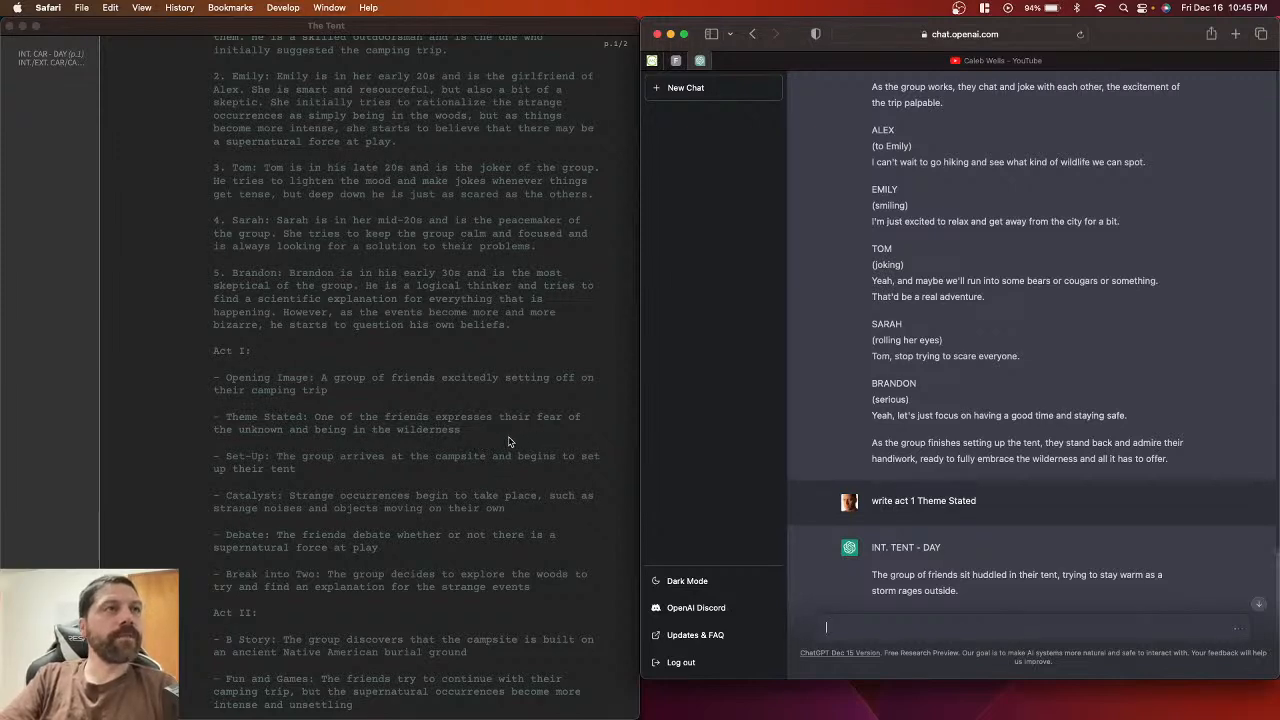
scroll(318, 450, "down", 3)
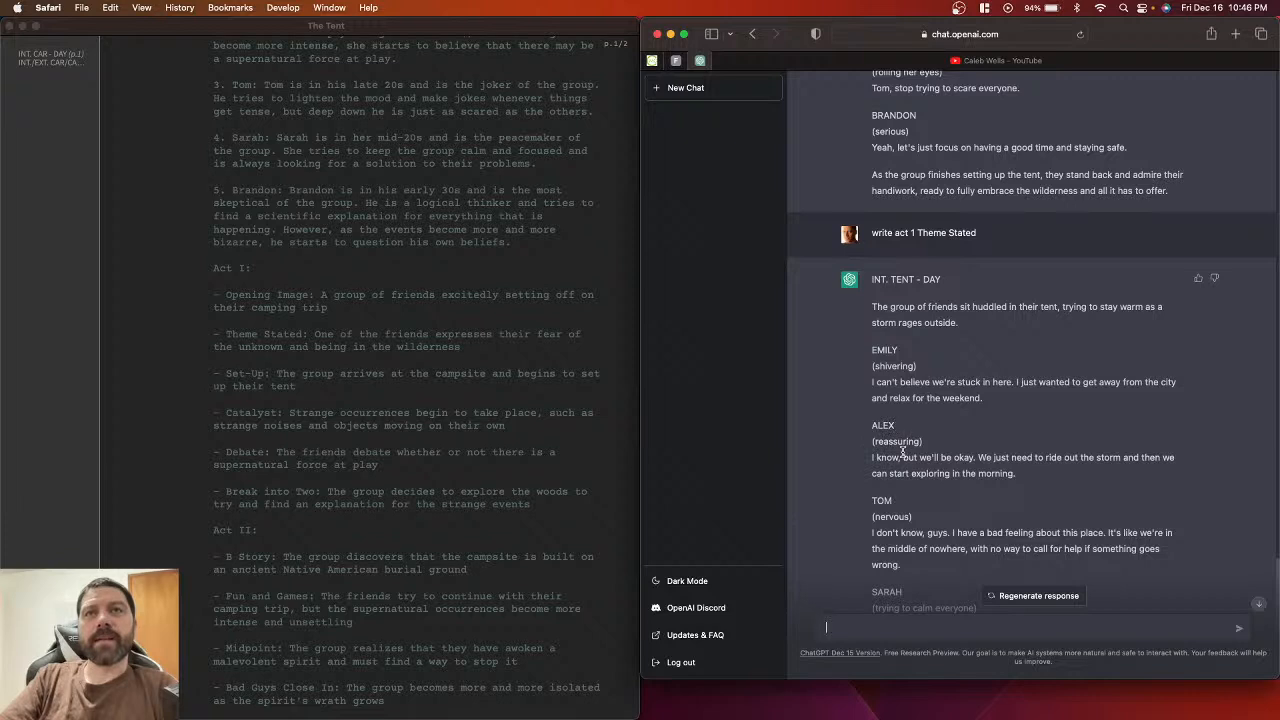
scroll(857, 489, "down", 2)
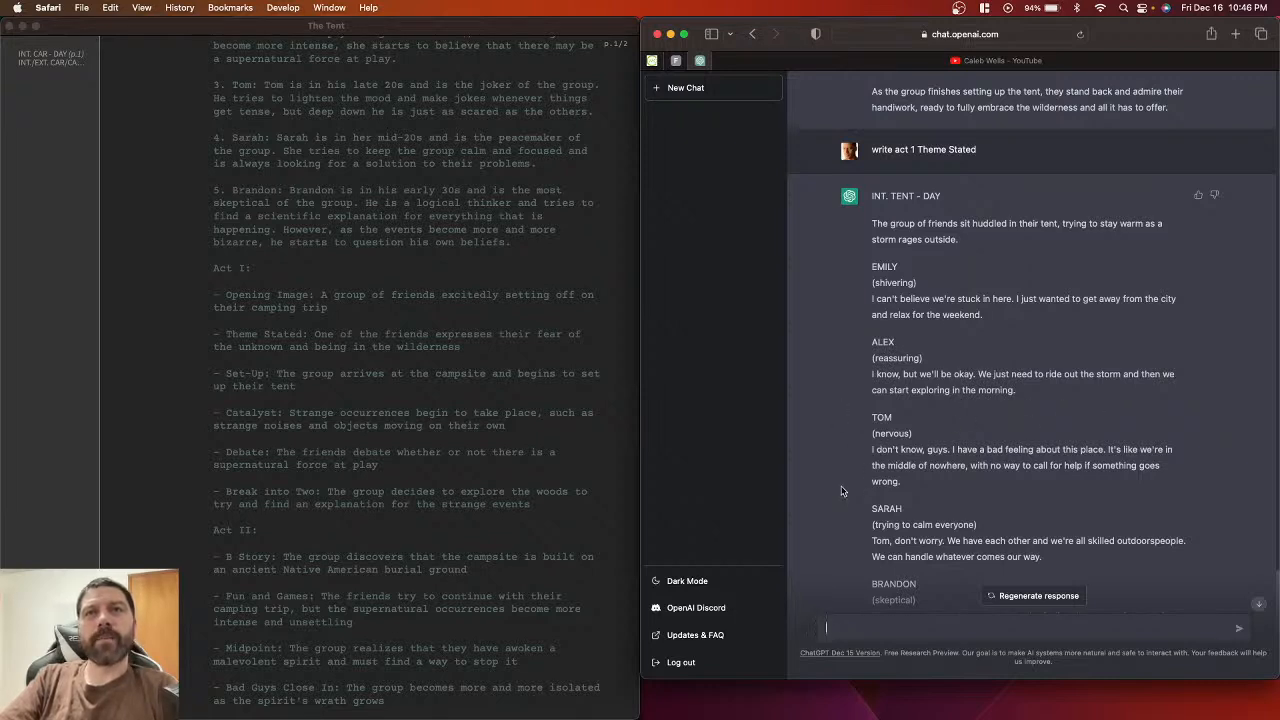
scroll(841, 490, "down", 3)
scroll(455, 490, "down", 15)
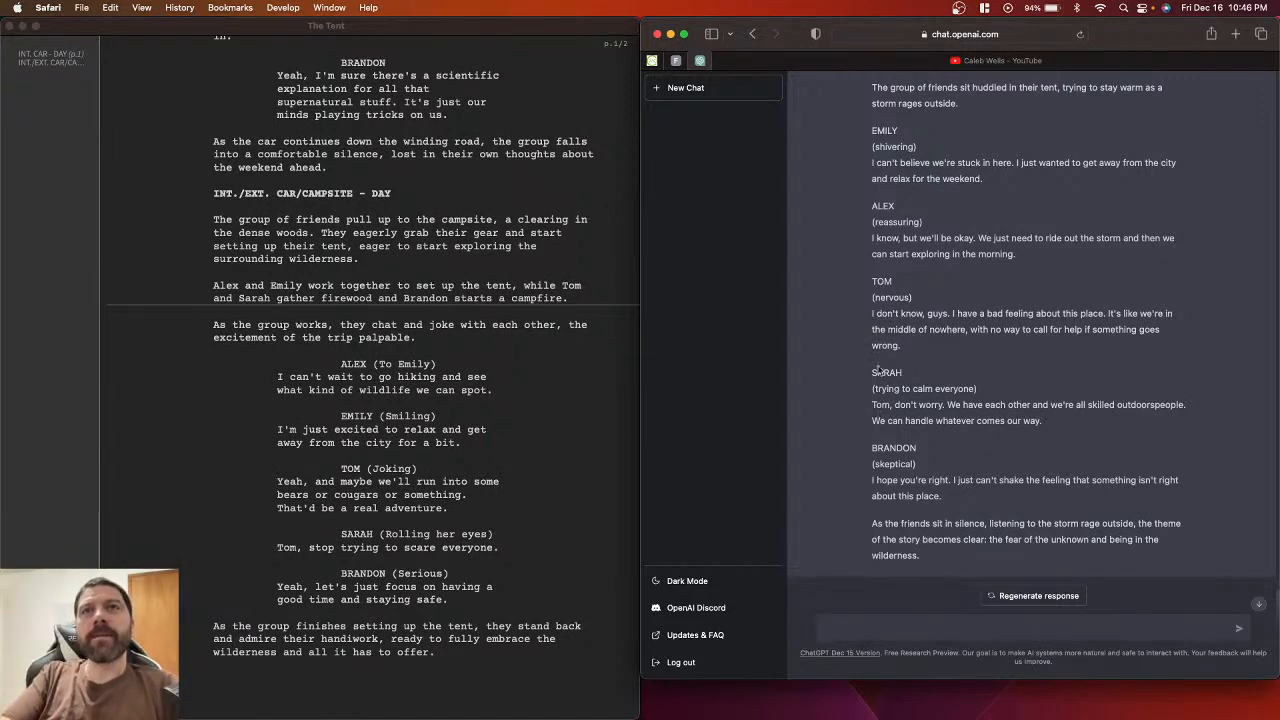
scroll(840, 292, "up", 3)
scroll(840, 292, "down", 3)
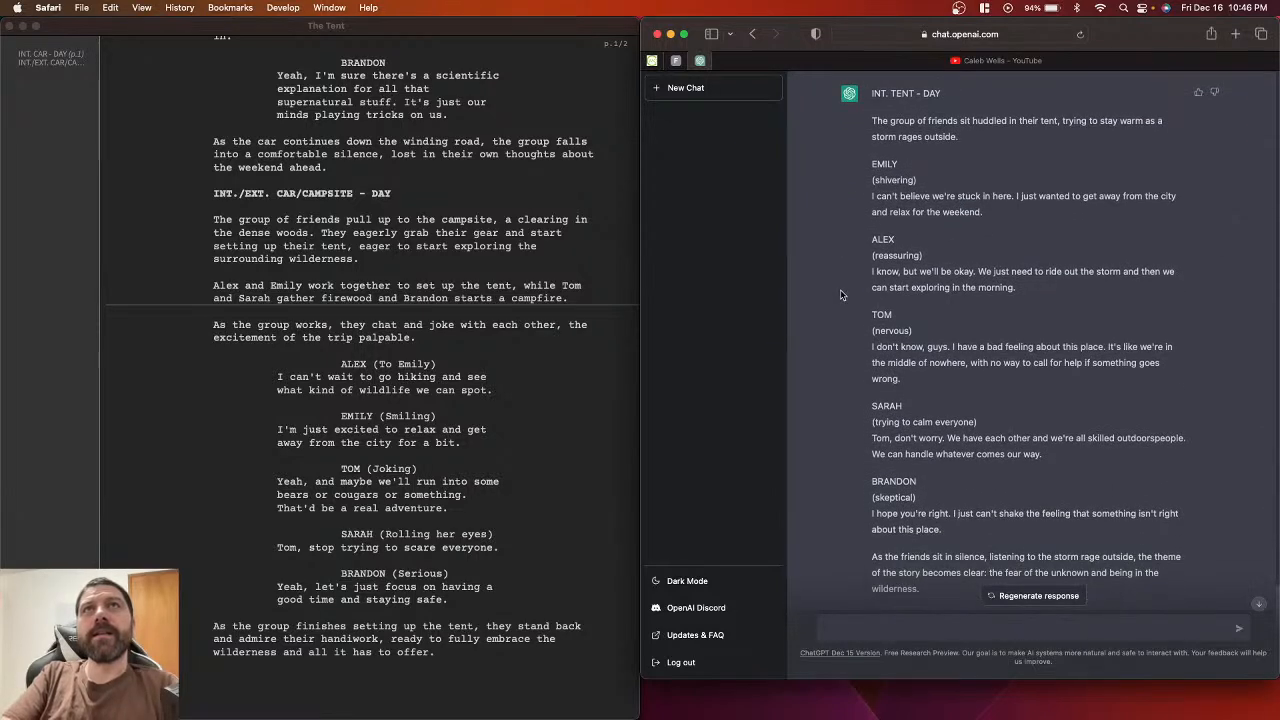
double_click(930, 93)
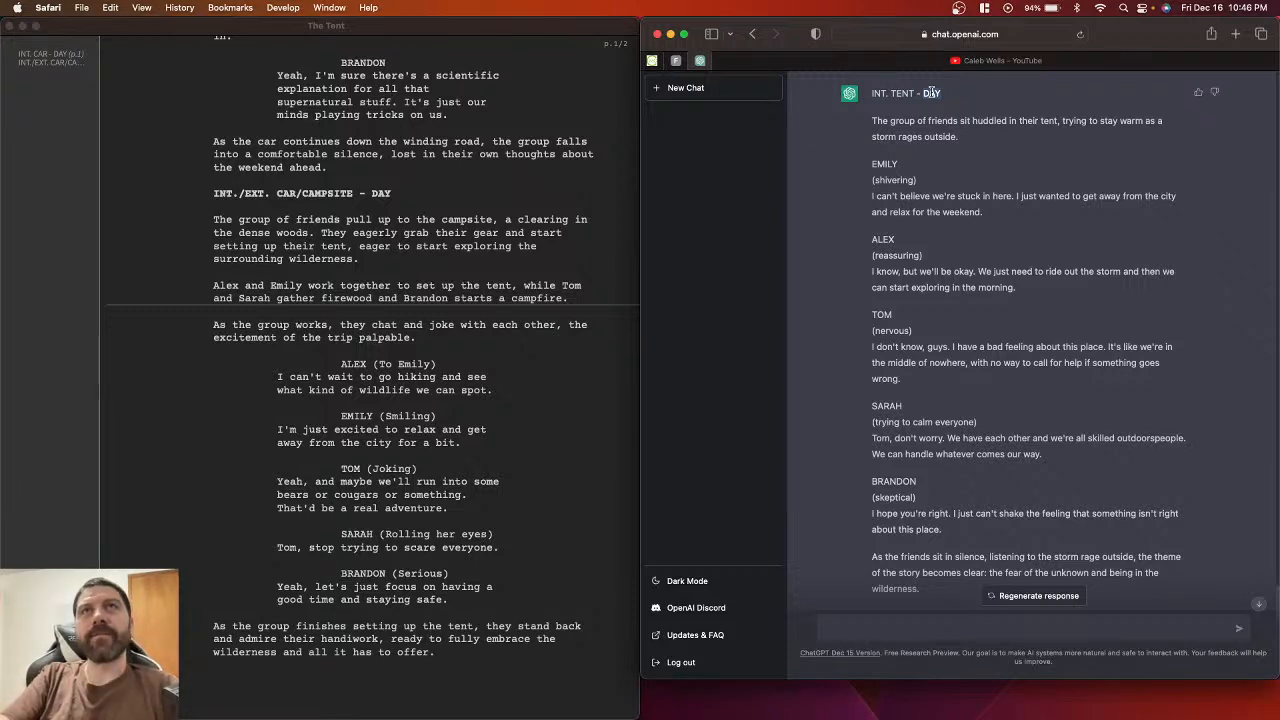
scroll(870, 380, "down", 1)
left_click(840, 628)
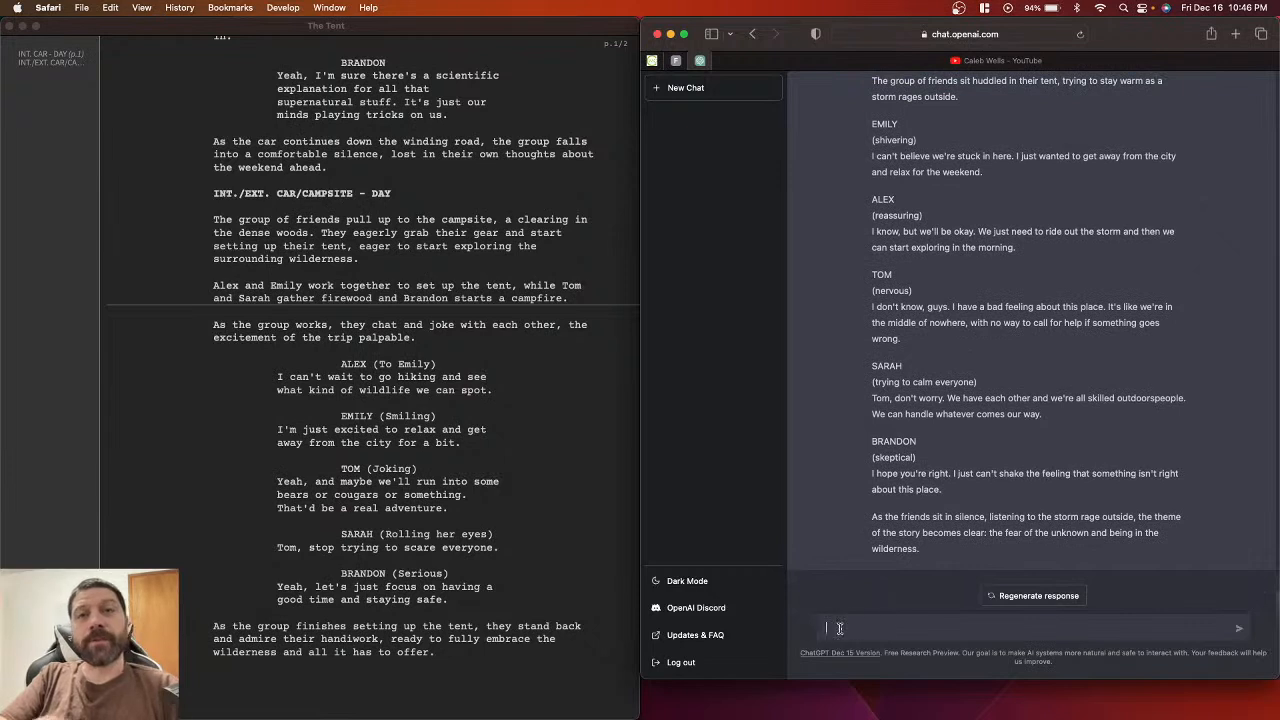
Step: Ask ChatGPT to 'Rewrite with it being night'
type("Re")
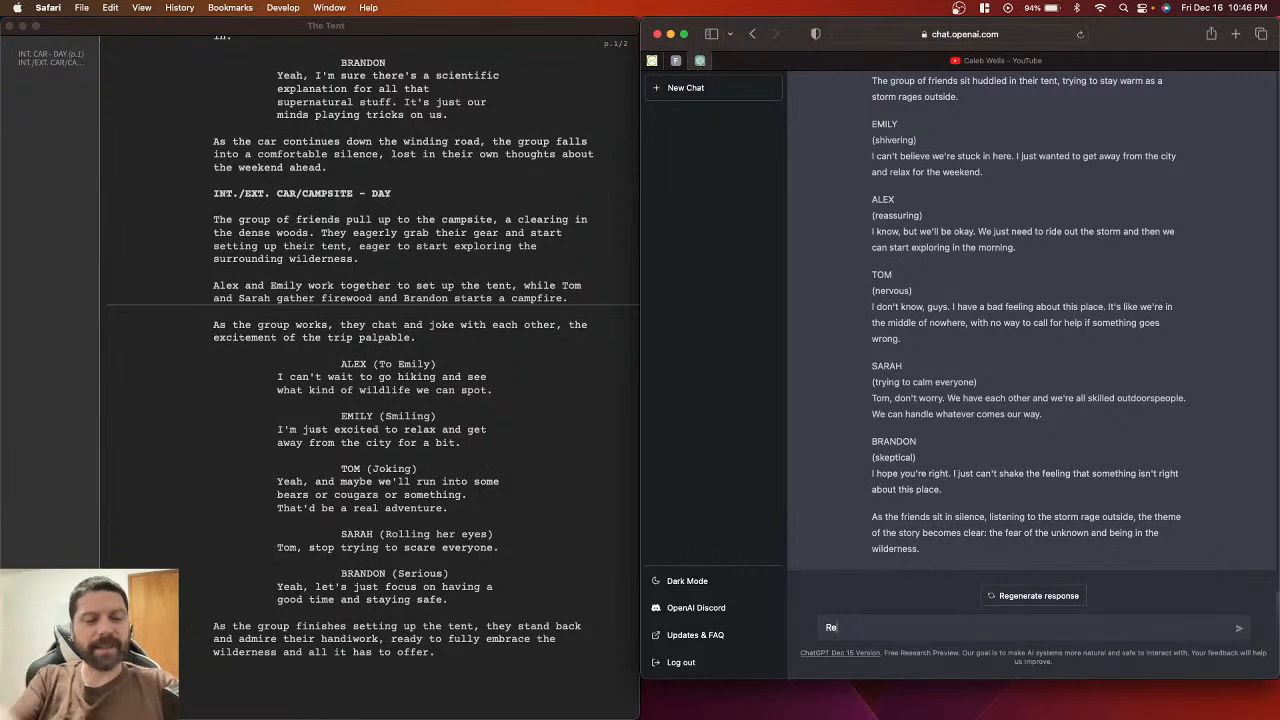
type("w")
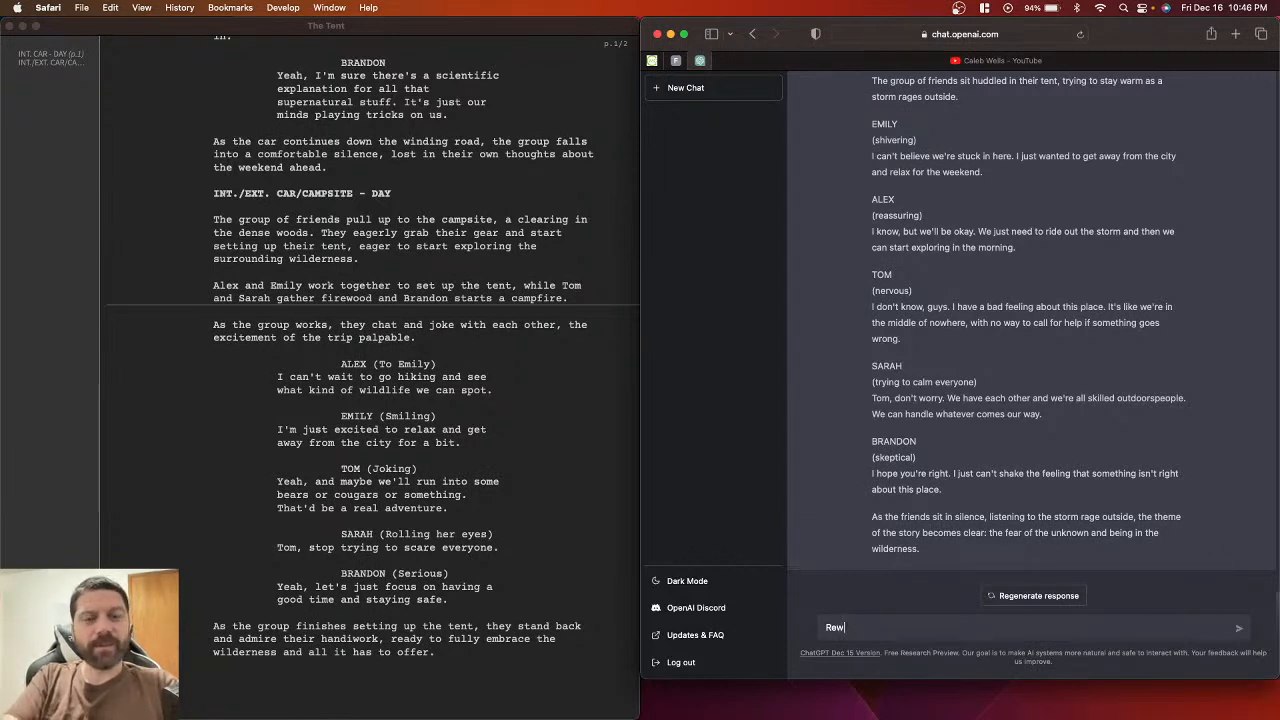
type("rite with ")
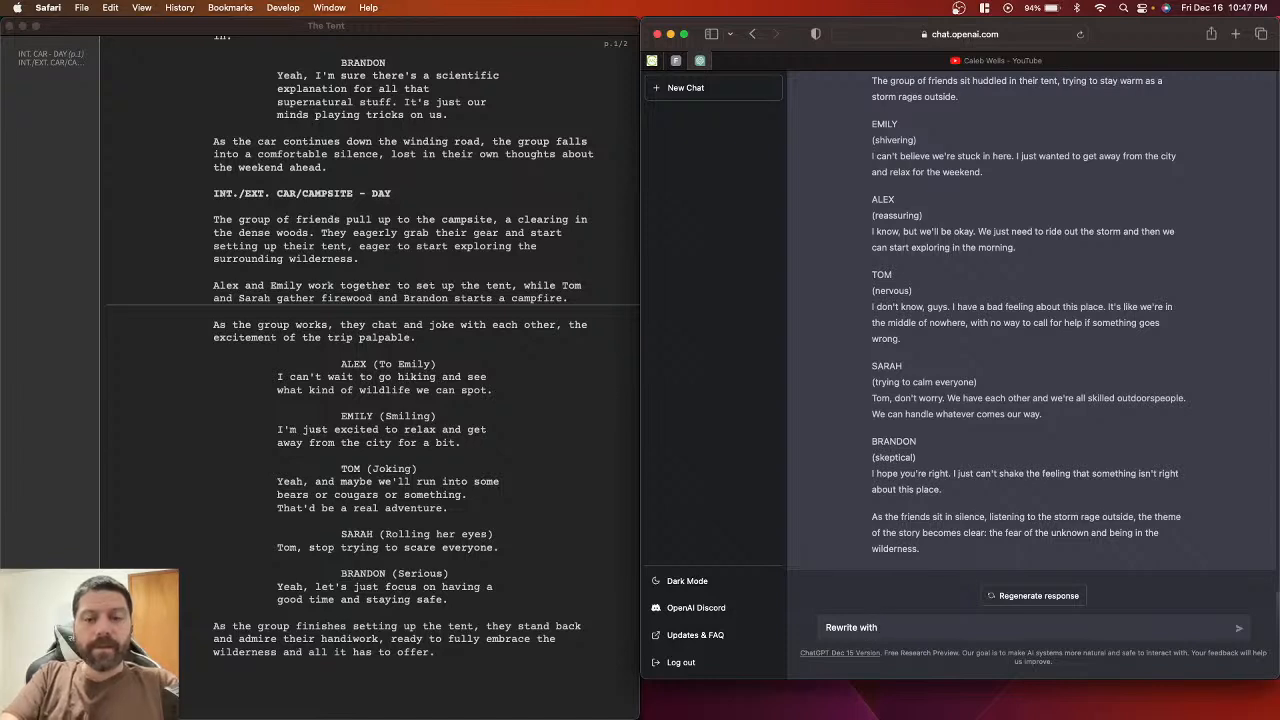
type("it bei")
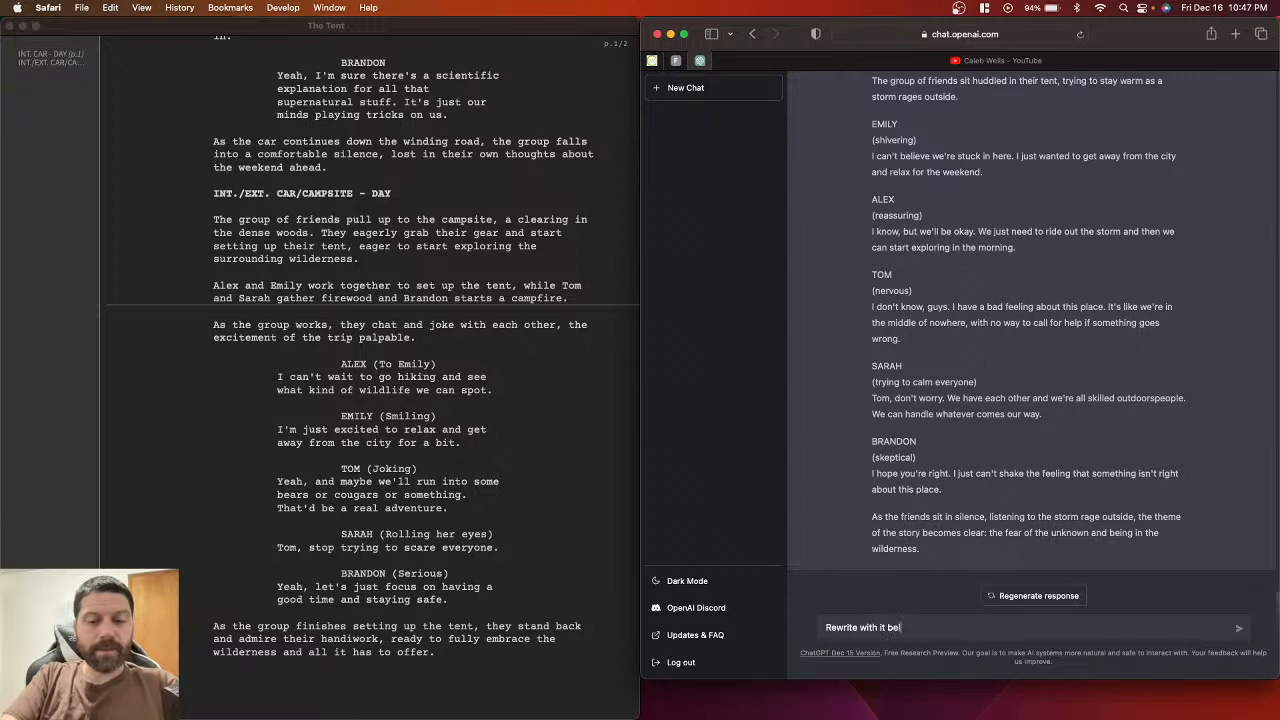
type("ng night")
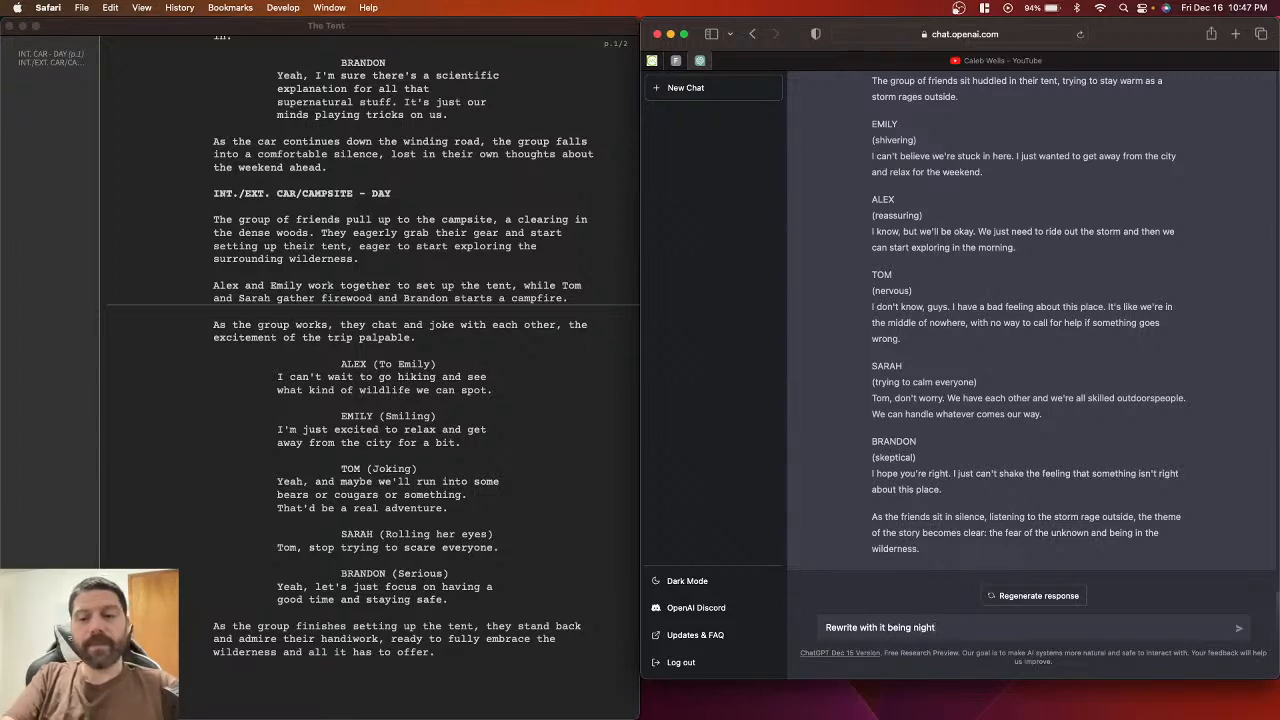
key("Return")
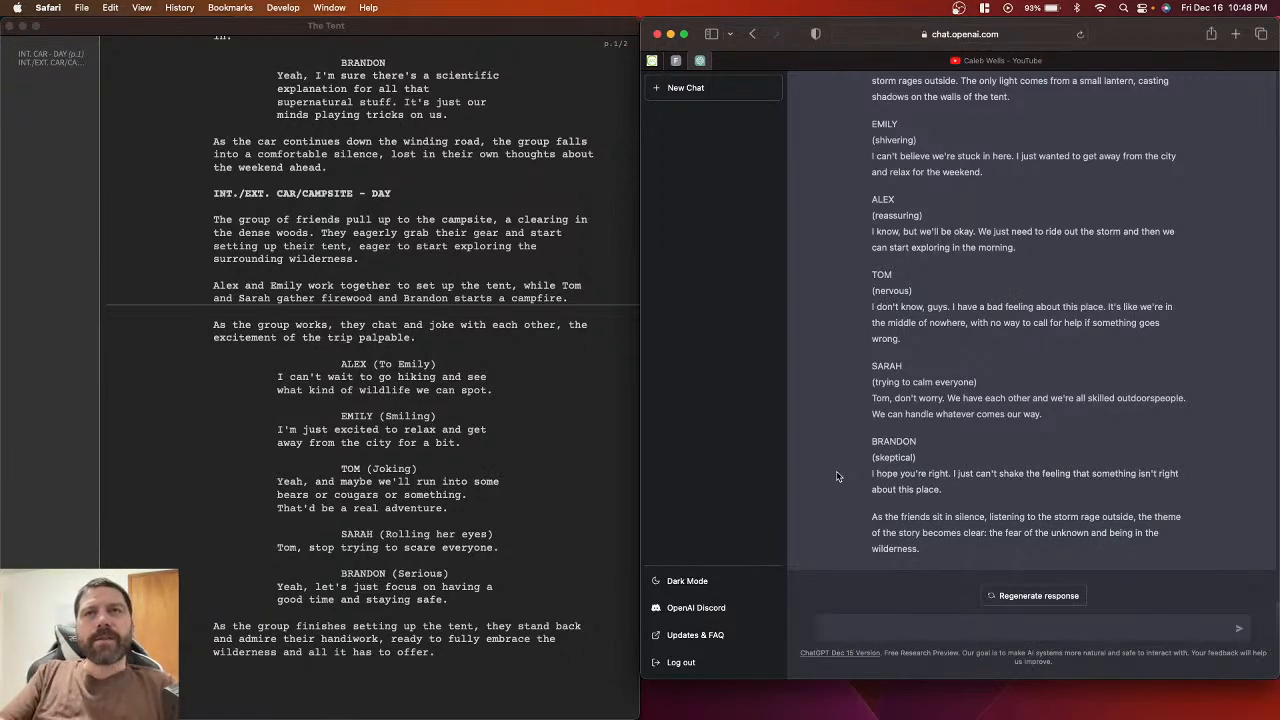
Step: Add the scene heading INT. TENT - NIGHT after the tent-admiring paragraph
scroll(860, 377, "down", 5)
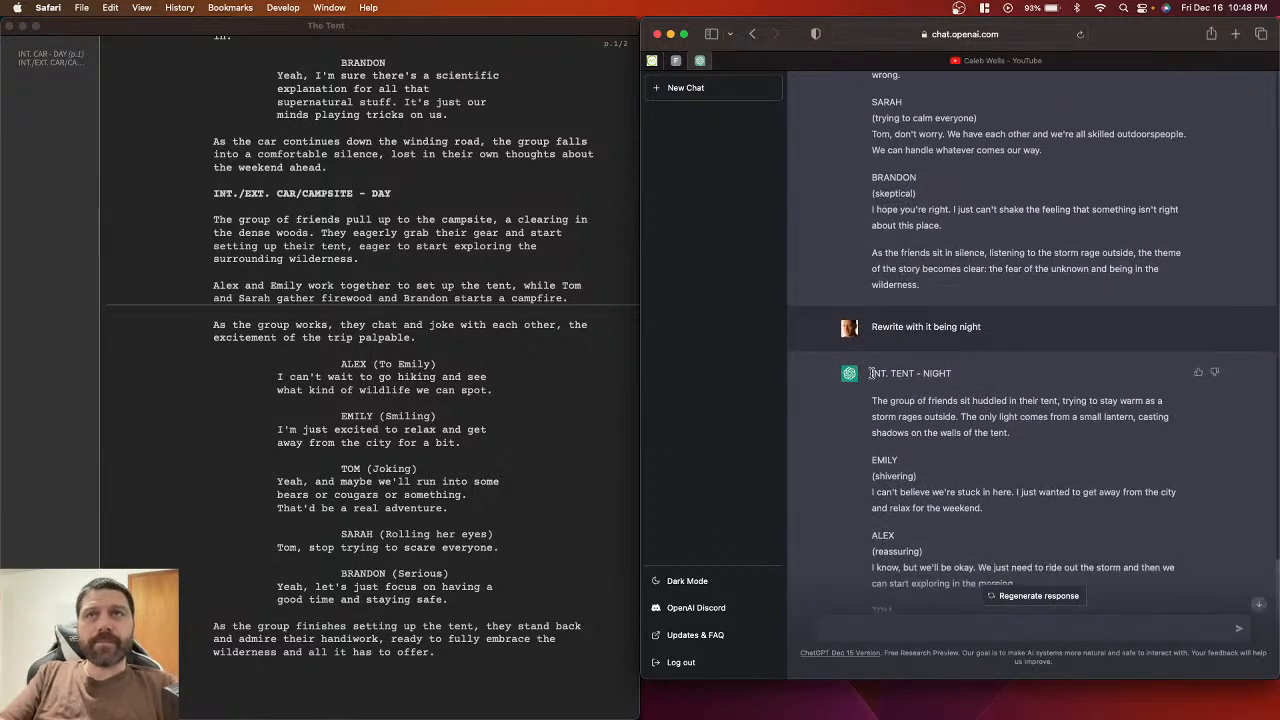
scroll(550, 570, "down", 1)
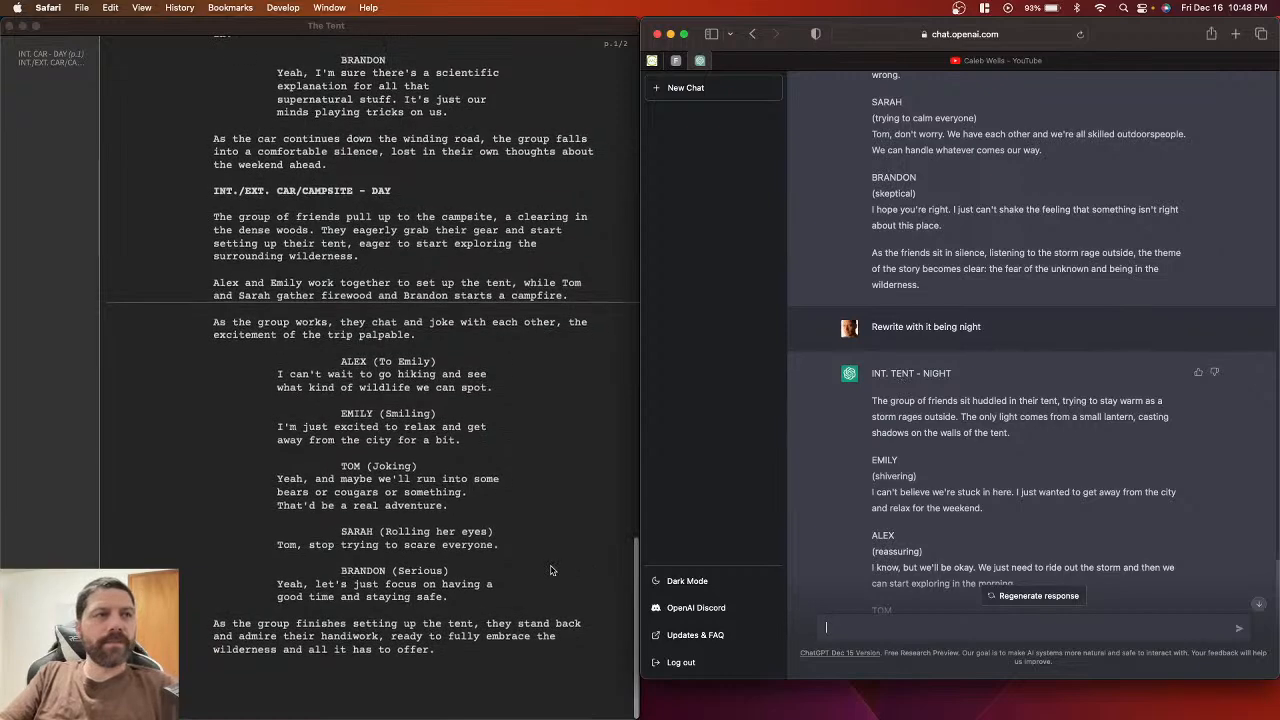
left_click(514, 674)
key("Return")
key("Return")
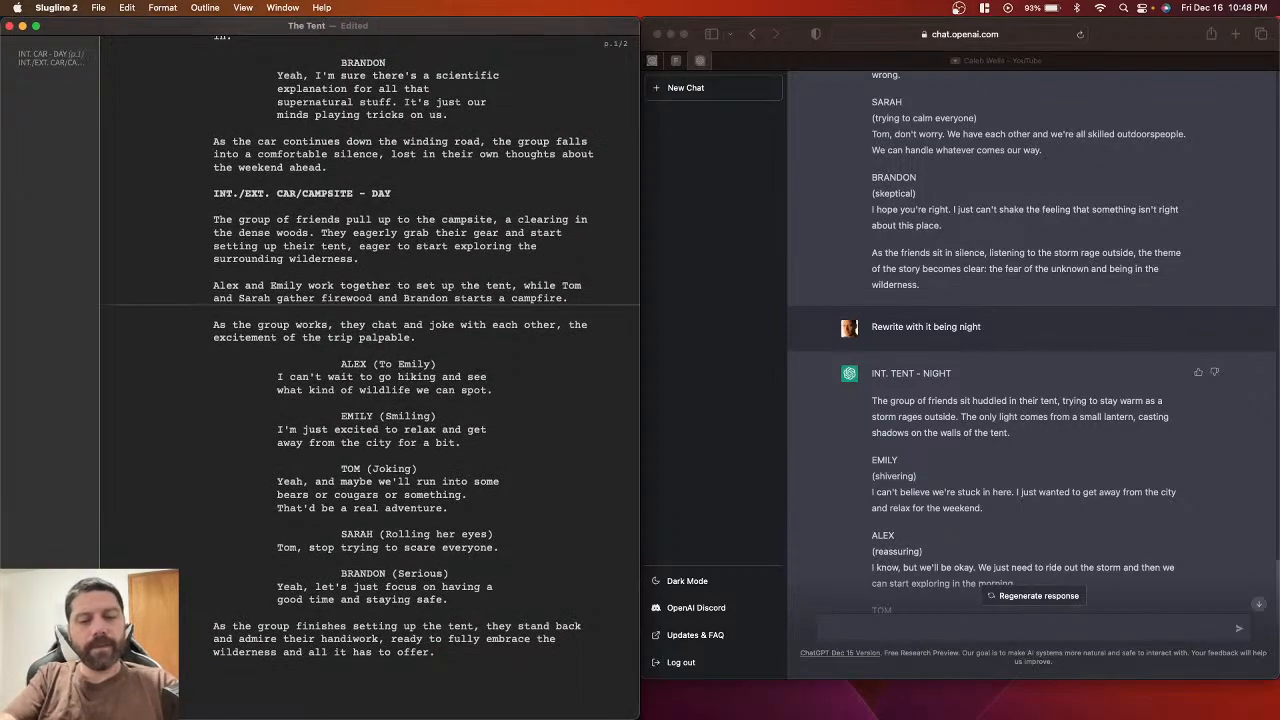
type("INT. ")
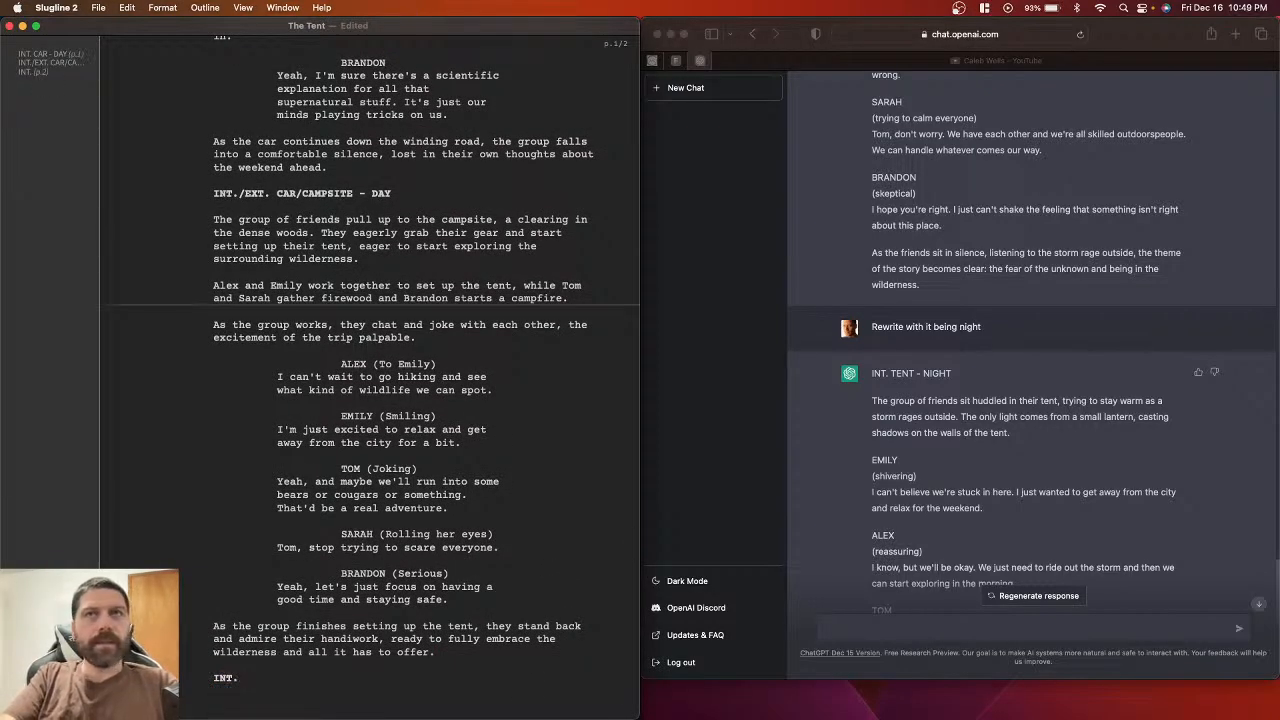
type("TENT")
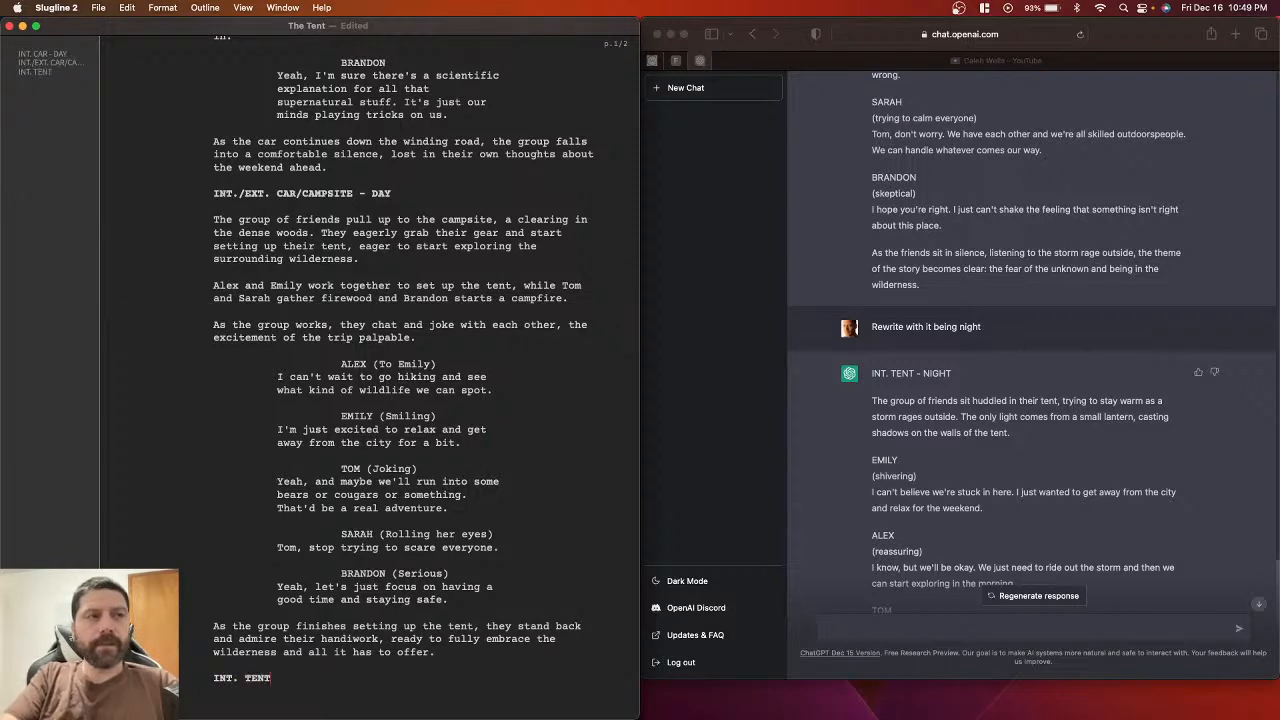
type(" - ")
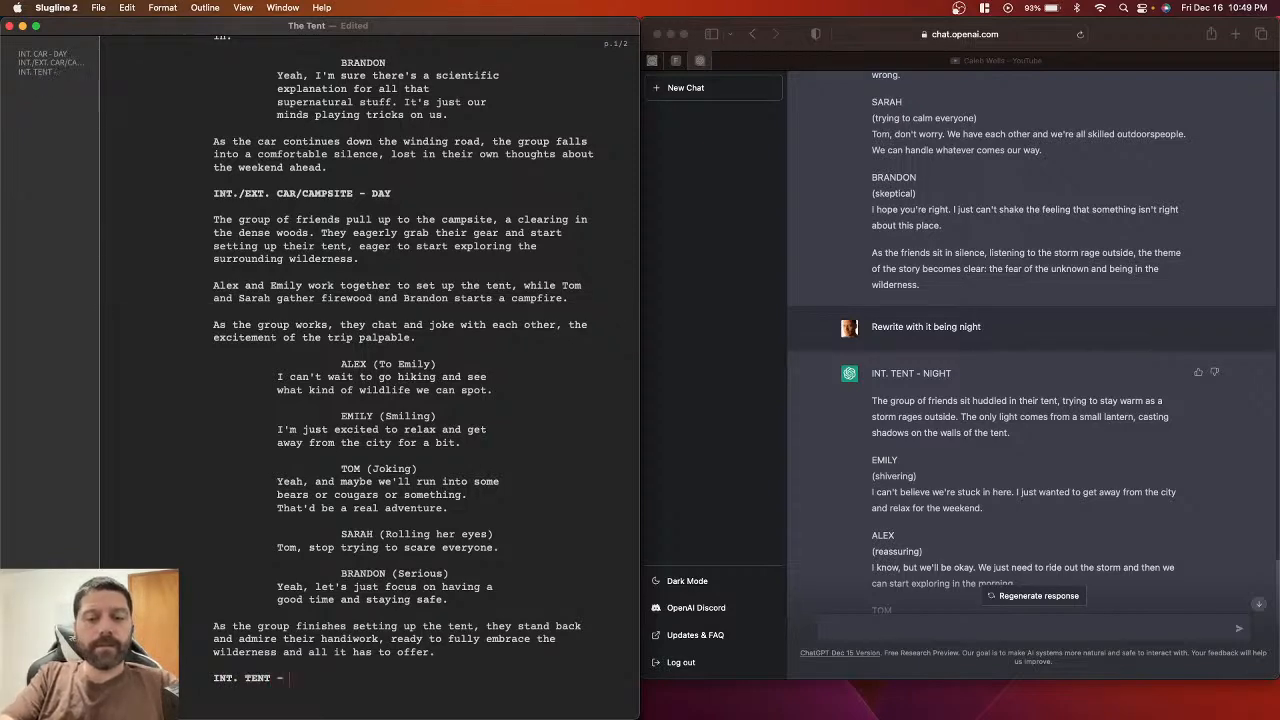
type("NIGHT")
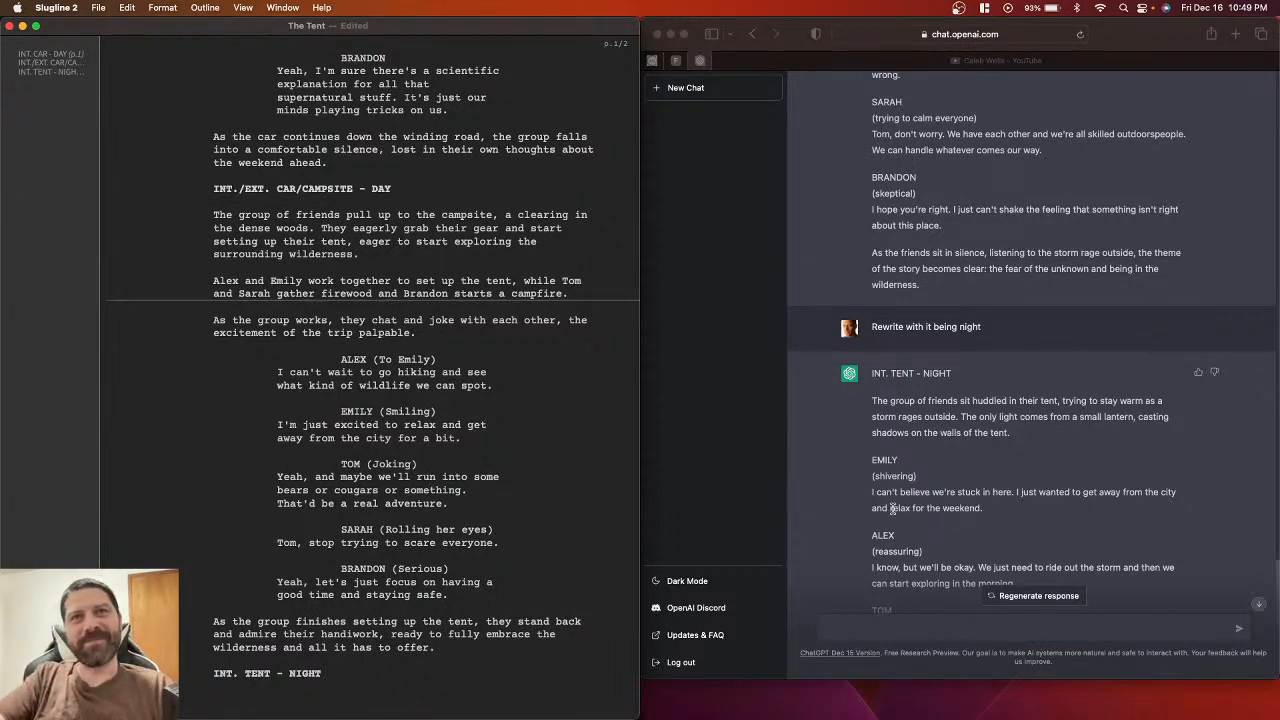
scroll(898, 506, "down", 1)
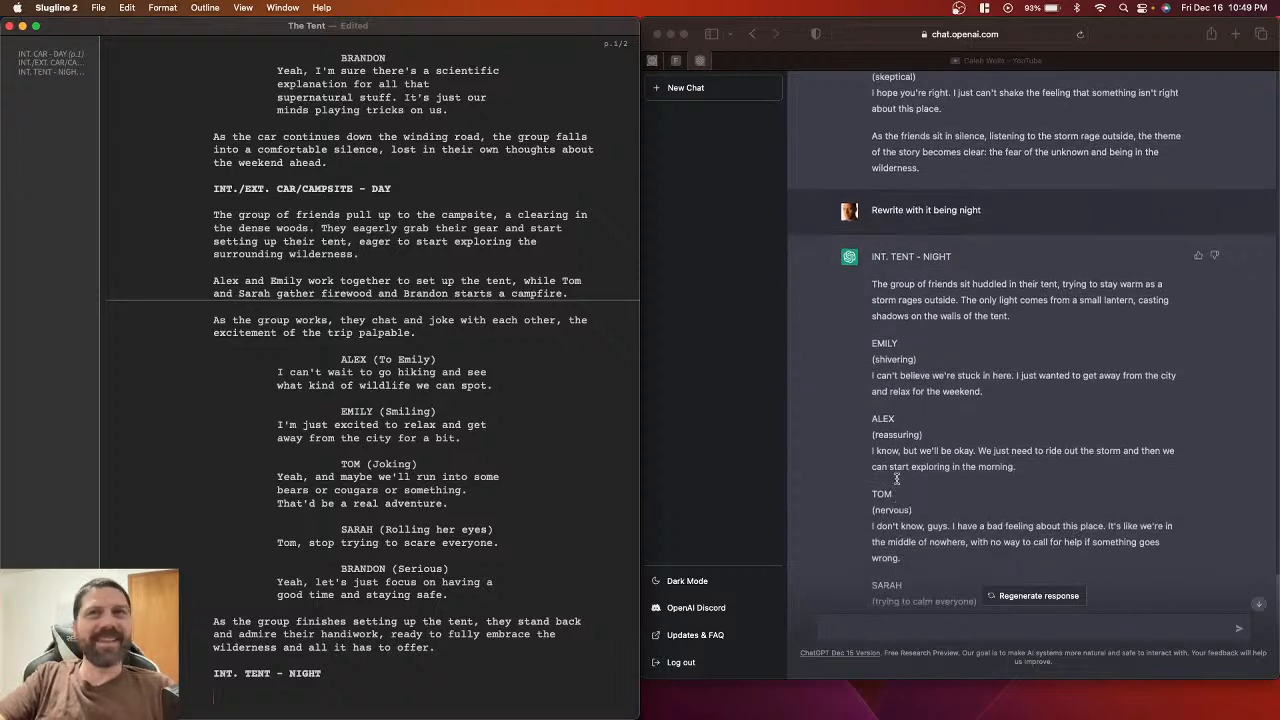
left_click(875, 285)
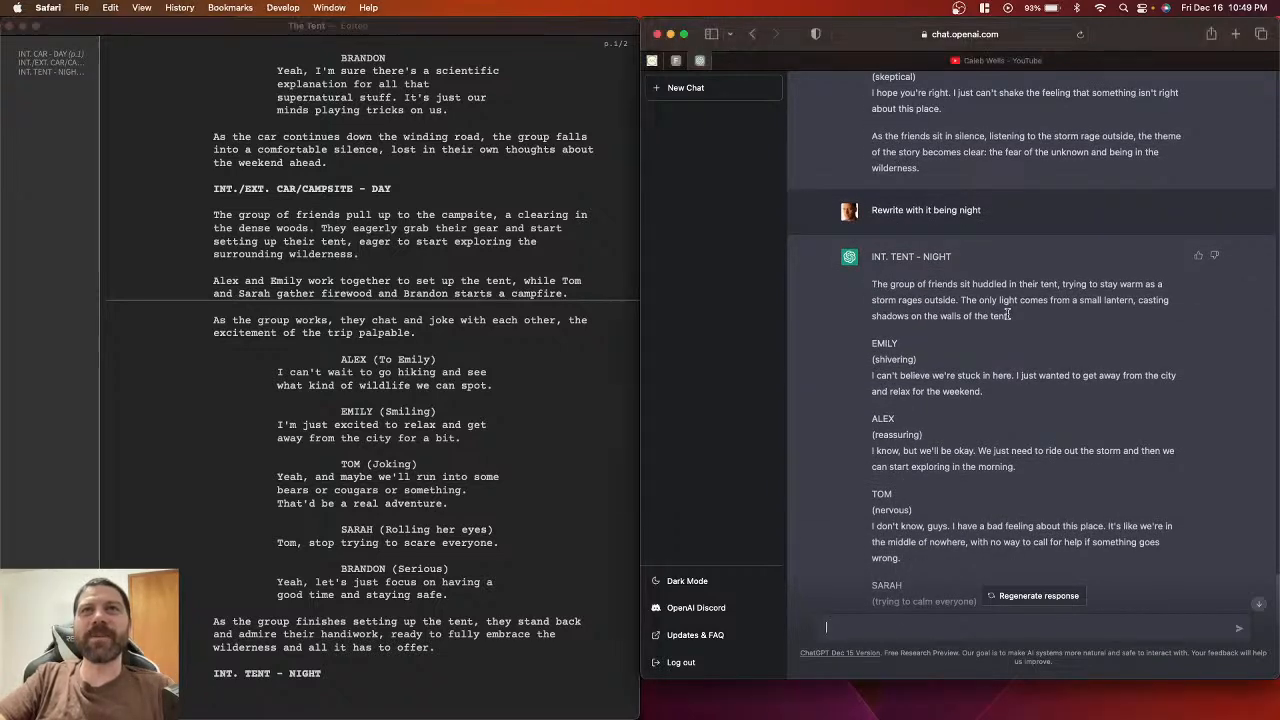
Step: Paste ChatGPT's paragraph of the friends huddled by lantern light under INT. TENT - NIGHT and save
left_click_drag(873, 284, 1019, 315)
key("super+c")
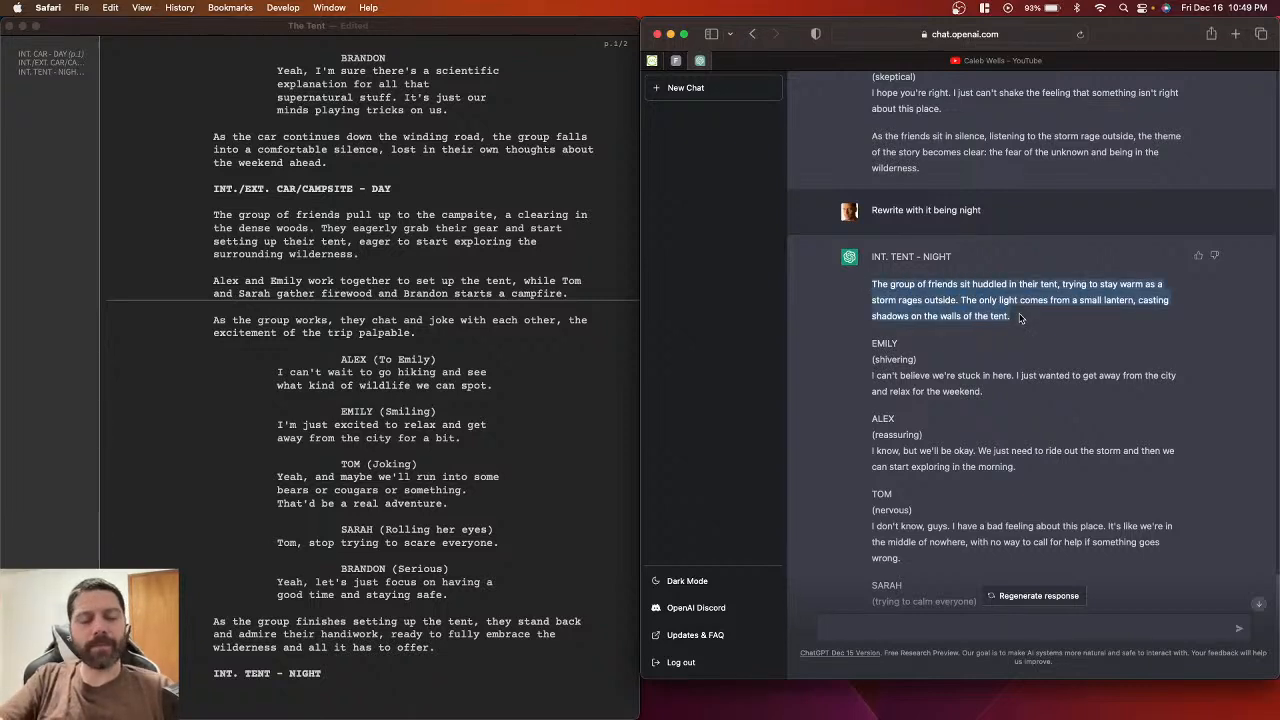
left_click(1022, 317)
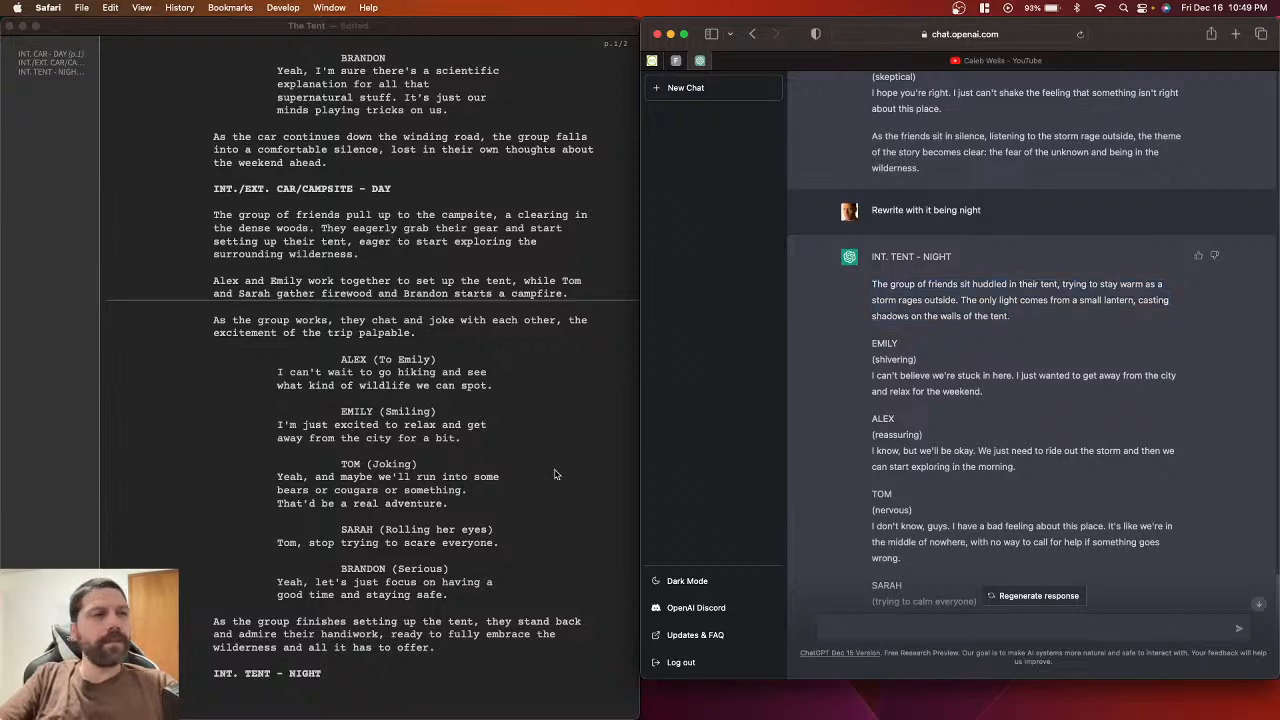
scroll(556, 474, "down", 2)
left_click(351, 635)
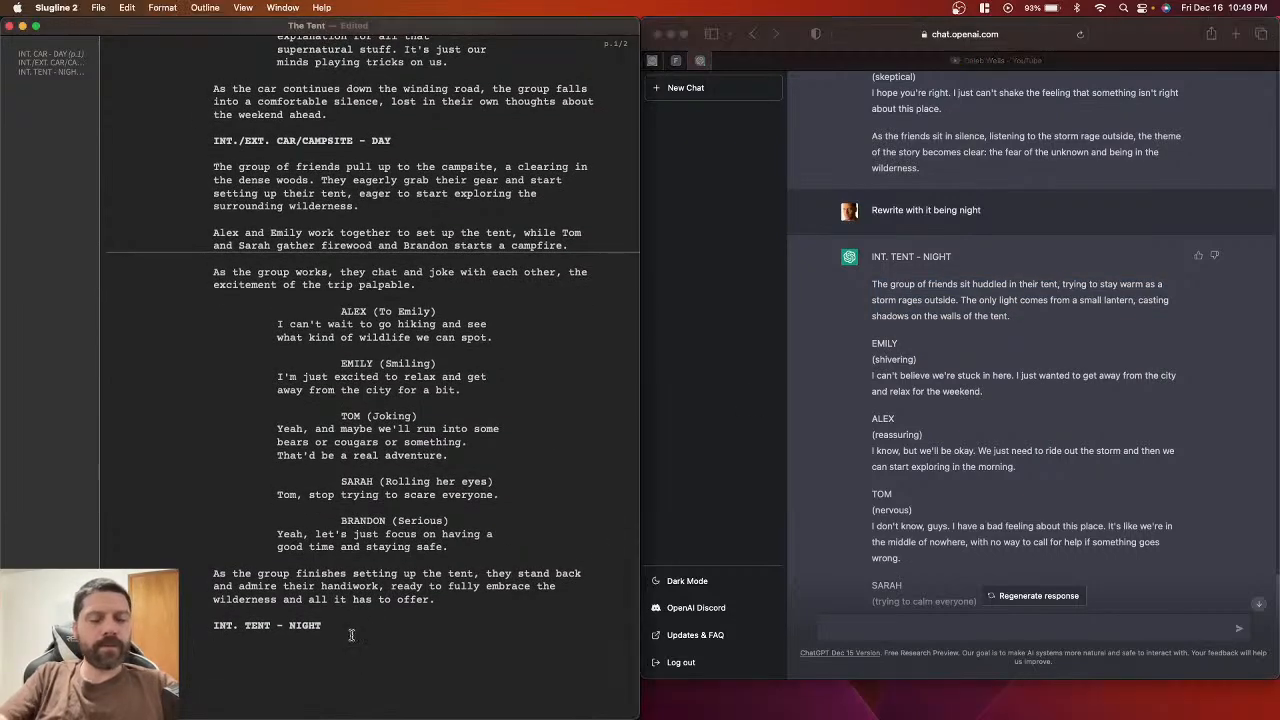
key("super+v")
scroll(351, 635, "down", 1)
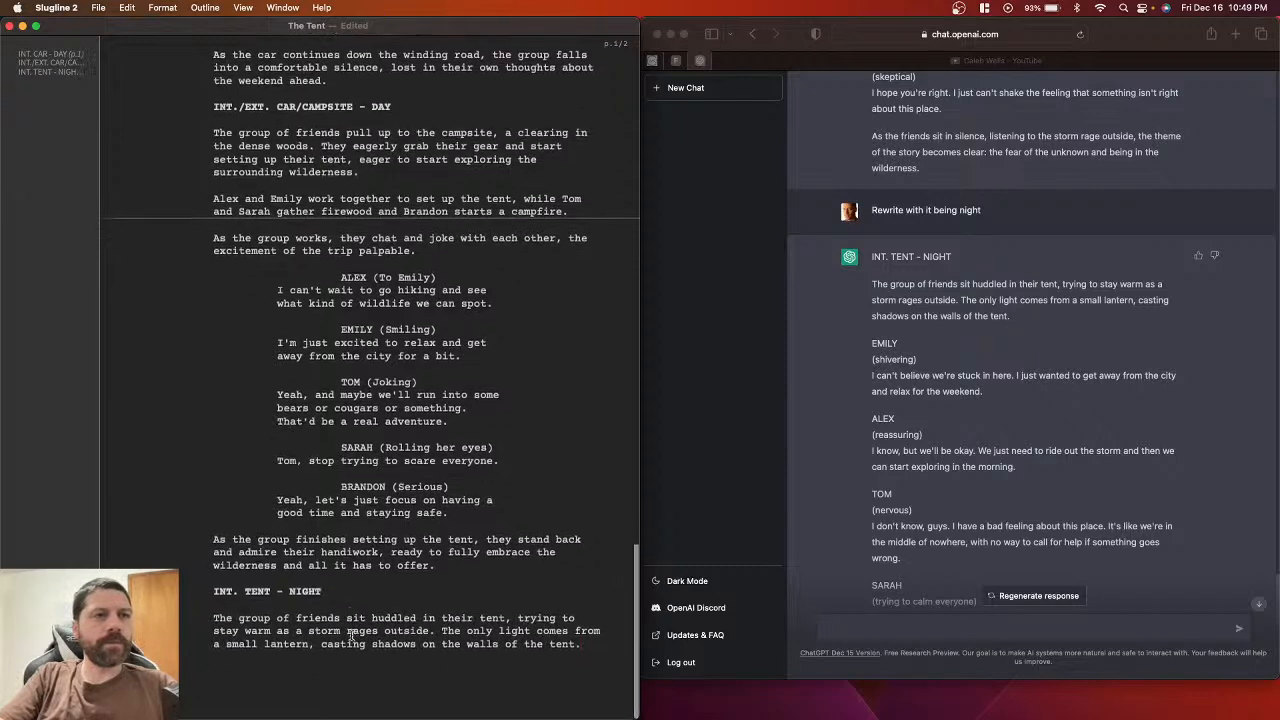
key("super+s")
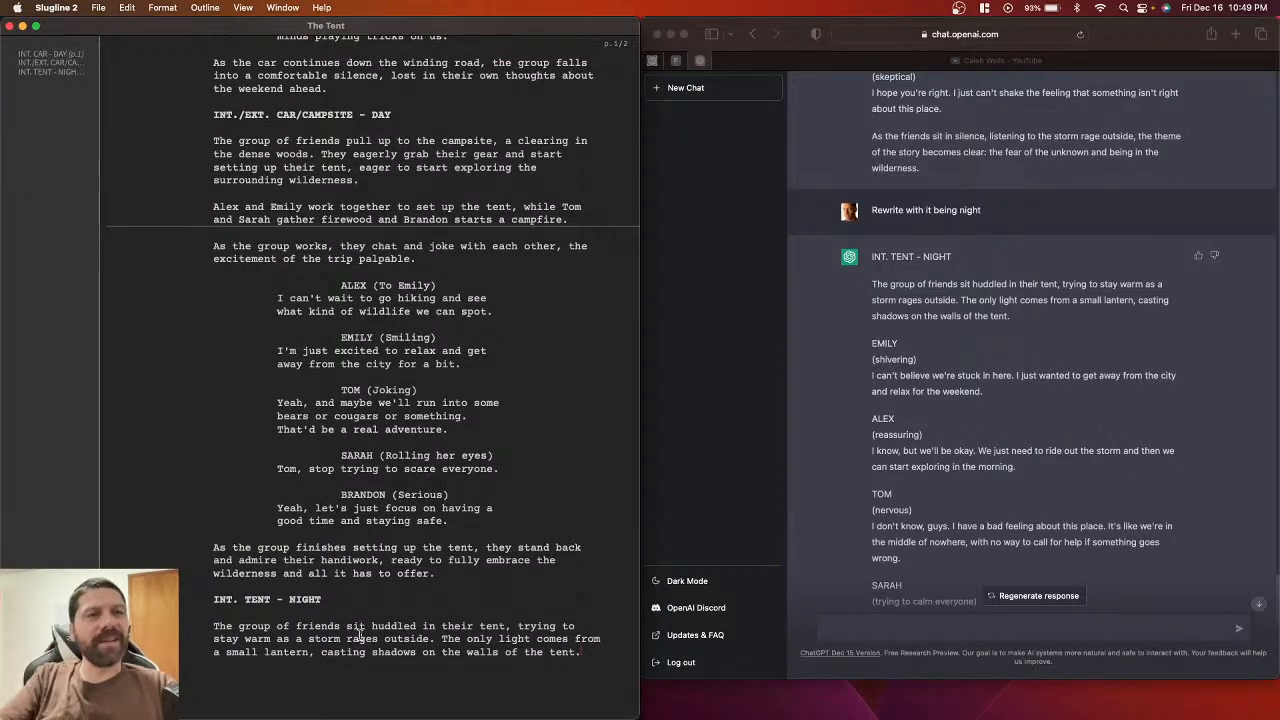
key("Return")
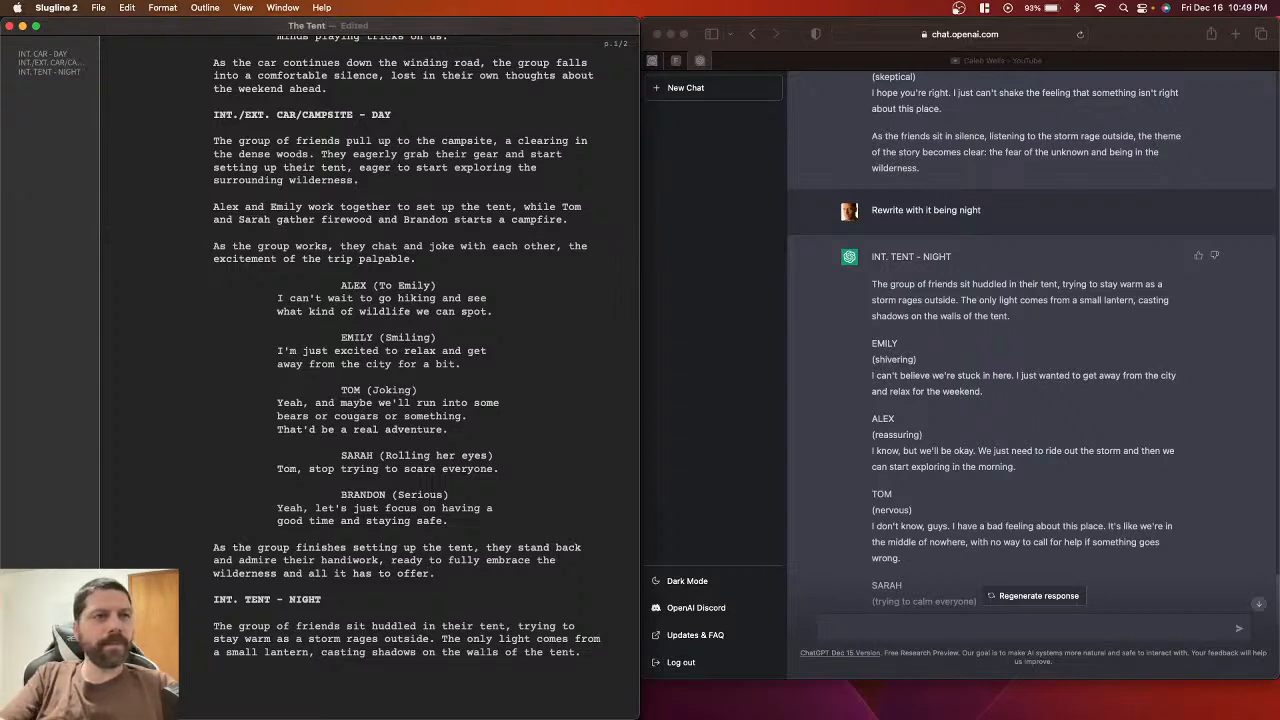
Step: Copy Emily's (shivering) parenthetical from ChatGPT and add an EMILY cue below the action paragraph
double_click(884, 343)
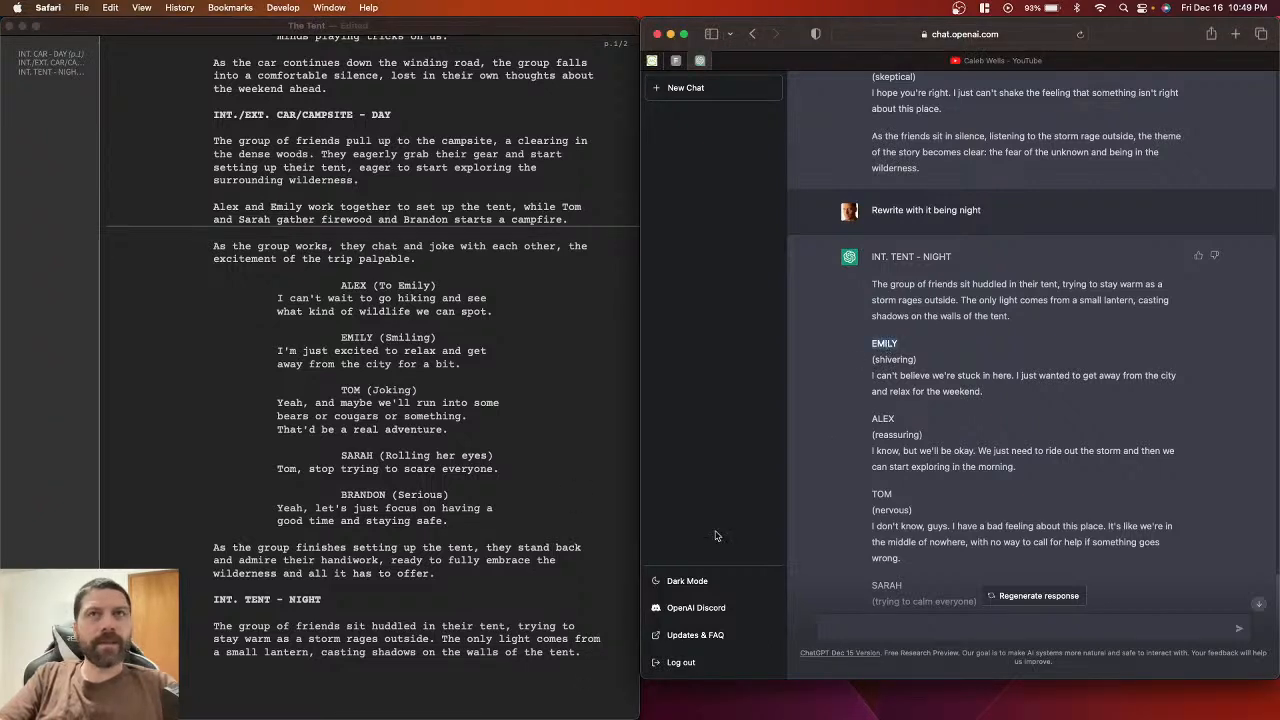
left_click_drag(917, 360, 873, 360)
key("super+c")
left_click(544, 648)
left_click(596, 648)
key("BackSpace")
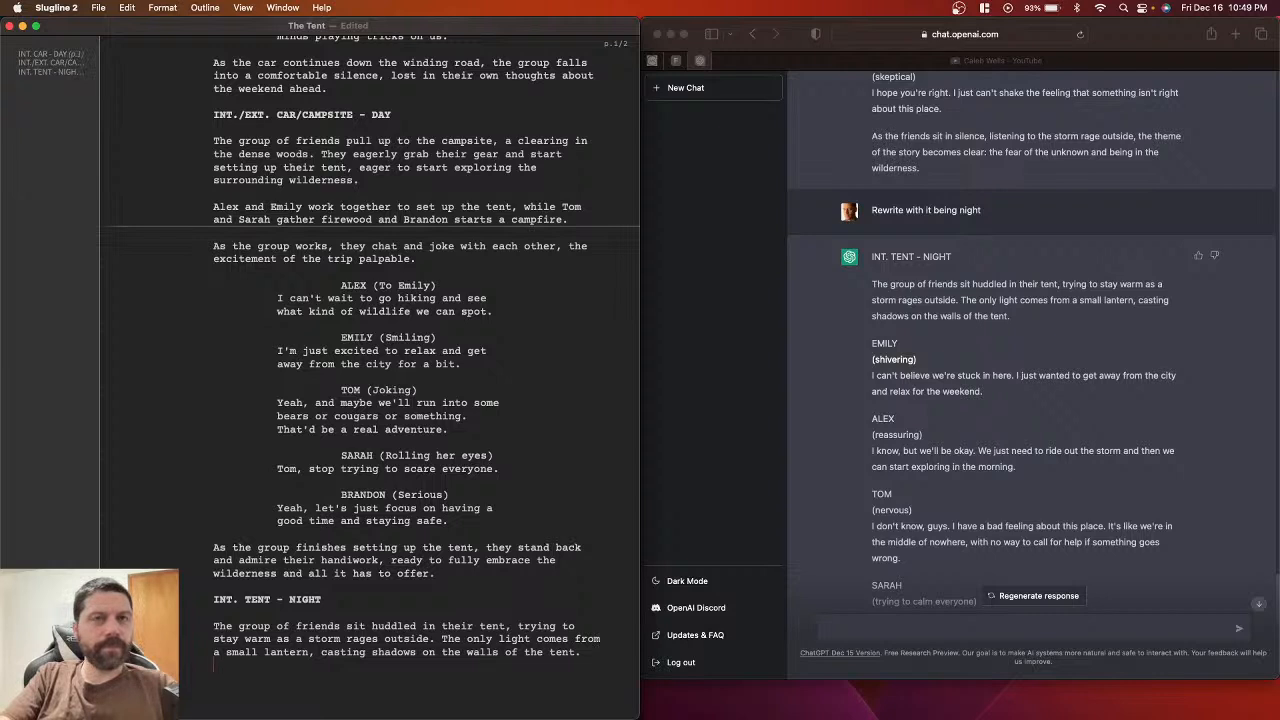
key("Return")
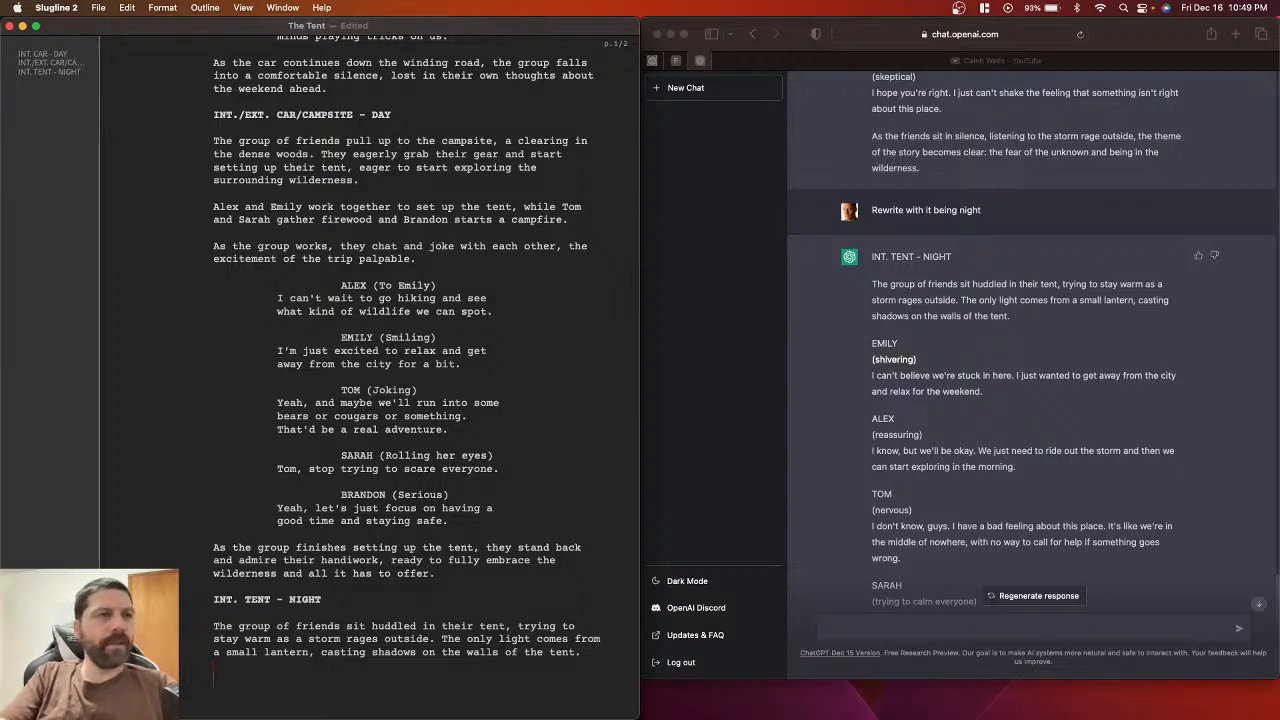
type("EMILY")
key("Return")
Step: Paste the parenthetical under EMILY and capitalise it to (Shivering)
key("super+v")
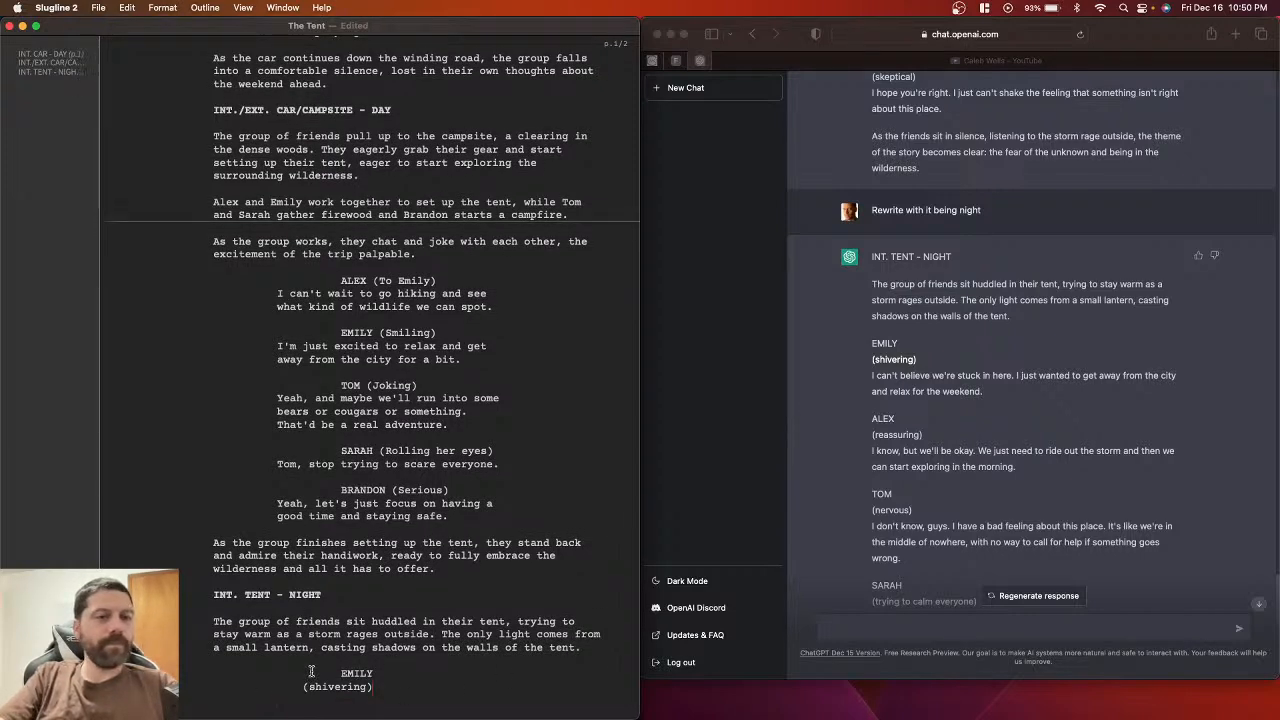
scroll(311, 671, "down", 1)
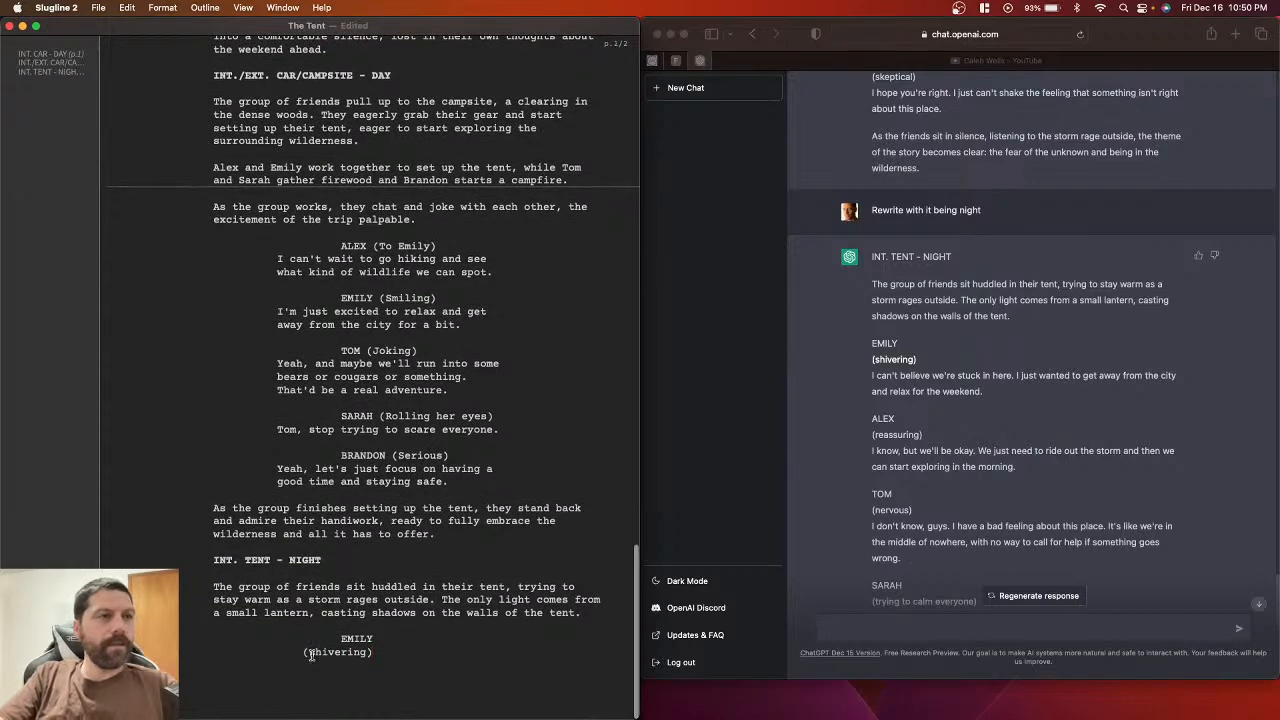
key("Return")
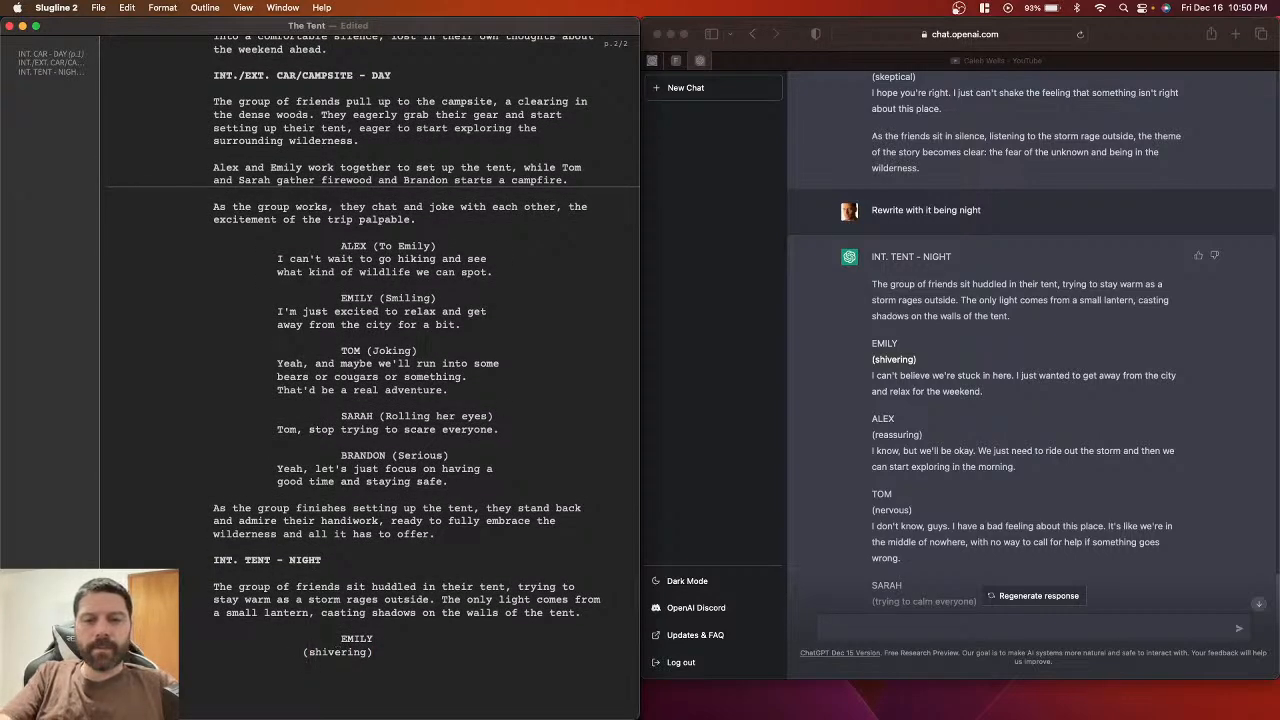
key("BackSpace")
type("S")
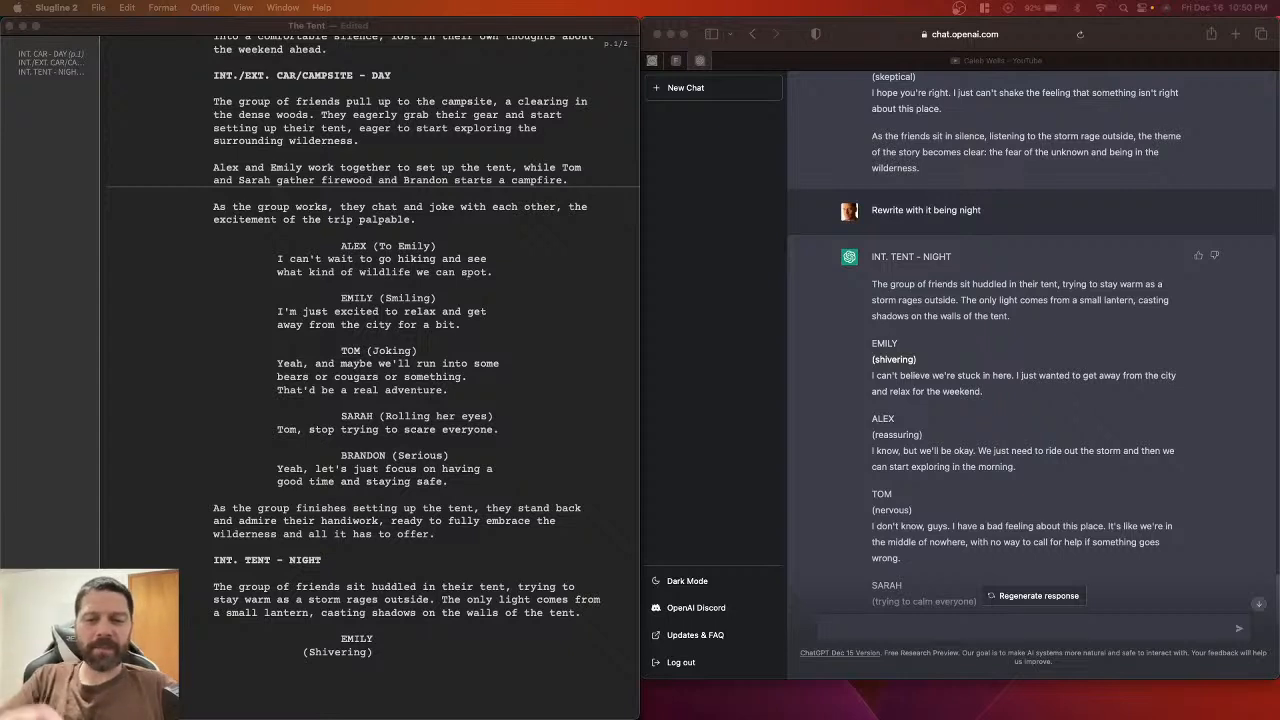
left_click(407, 655)
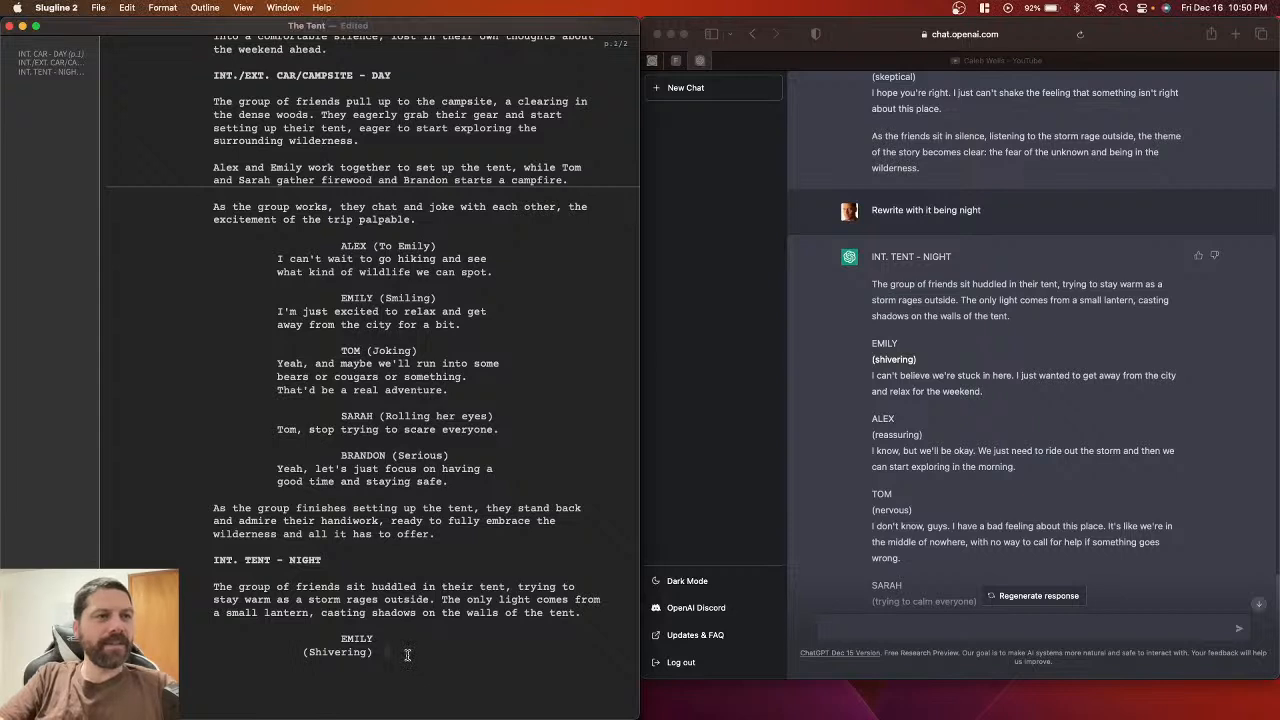
scroll(407, 655, "up", 1)
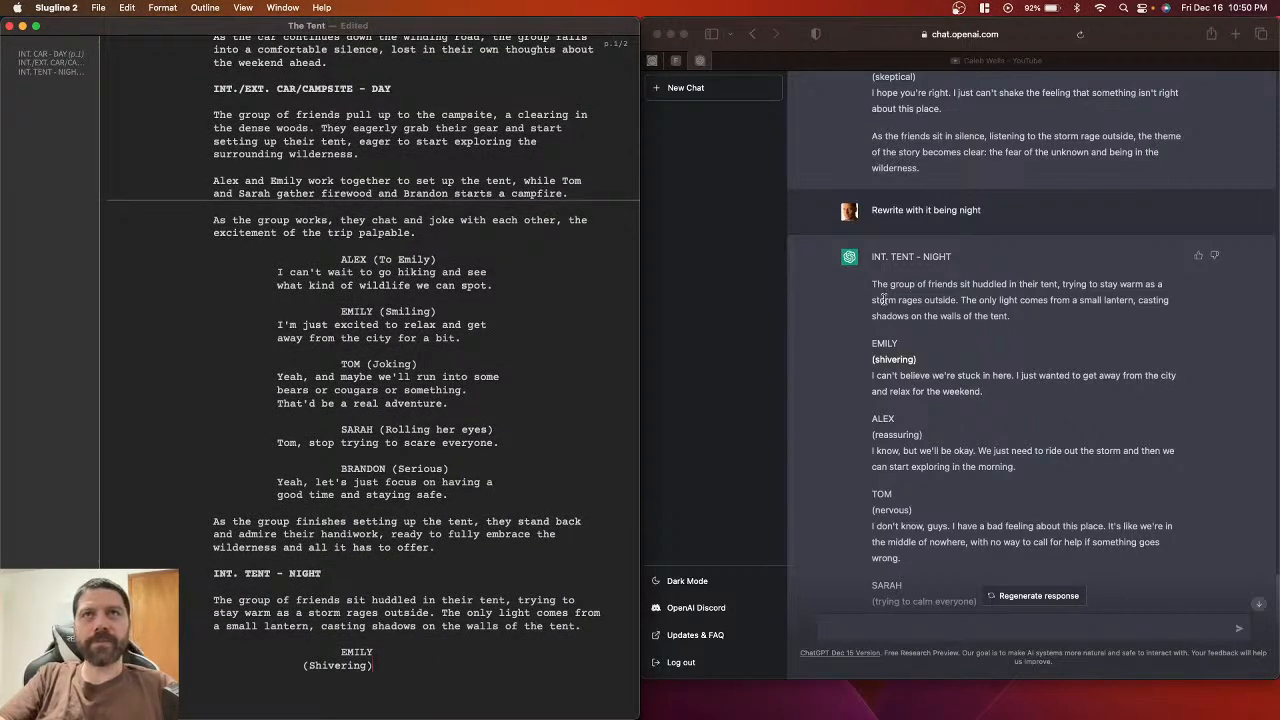
Step: Copy Emily's line about being stuck in here from ChatGPT and paste it as her dialogue
left_click(870, 377)
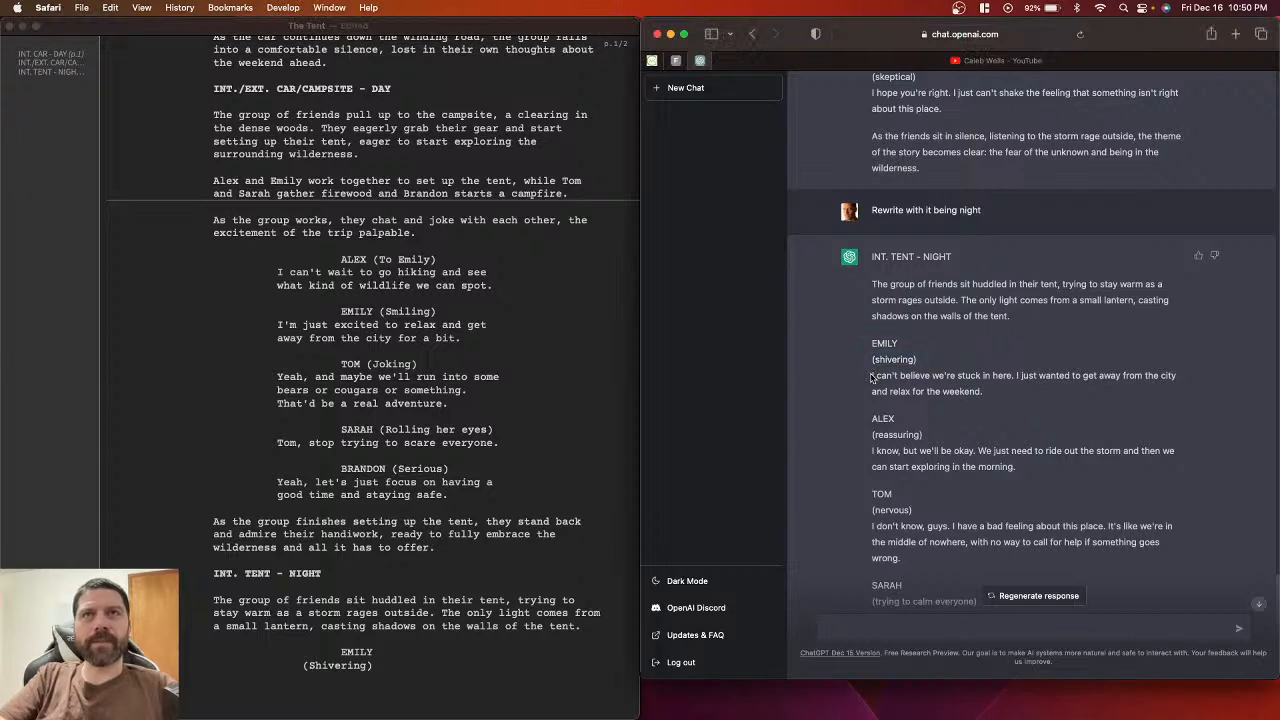
left_click_drag(870, 377, 1042, 391)
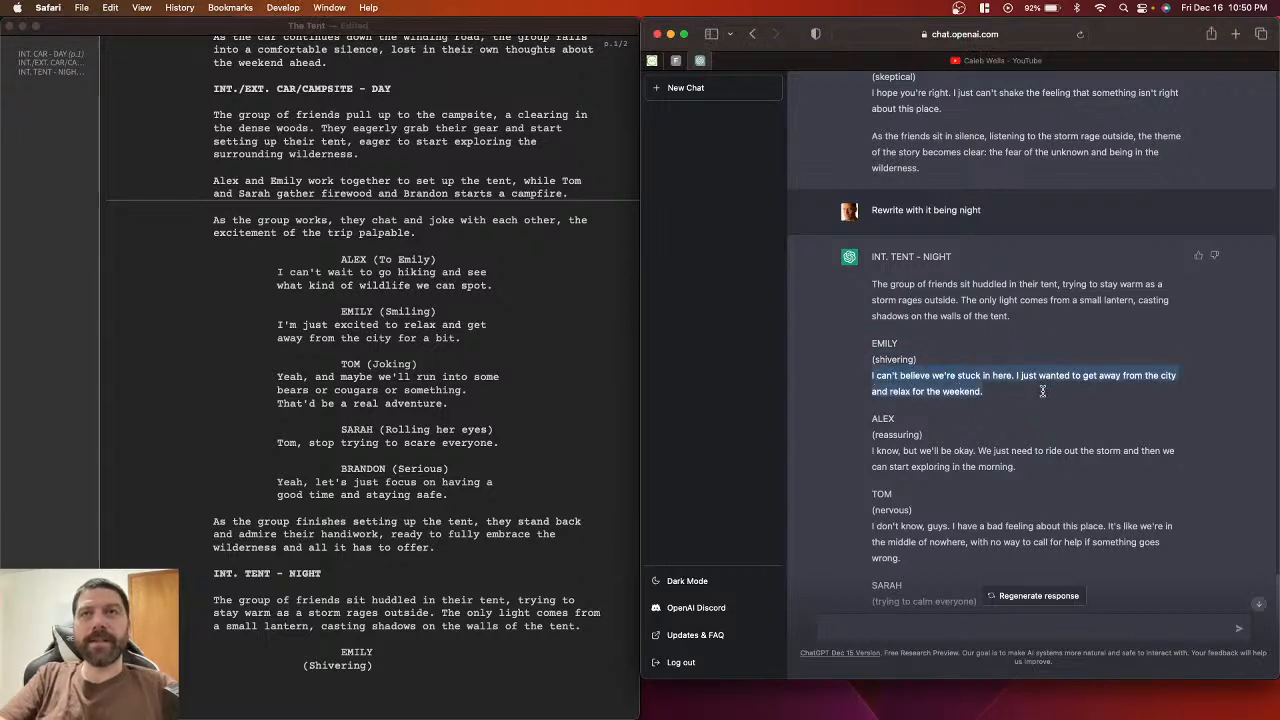
key("super+c")
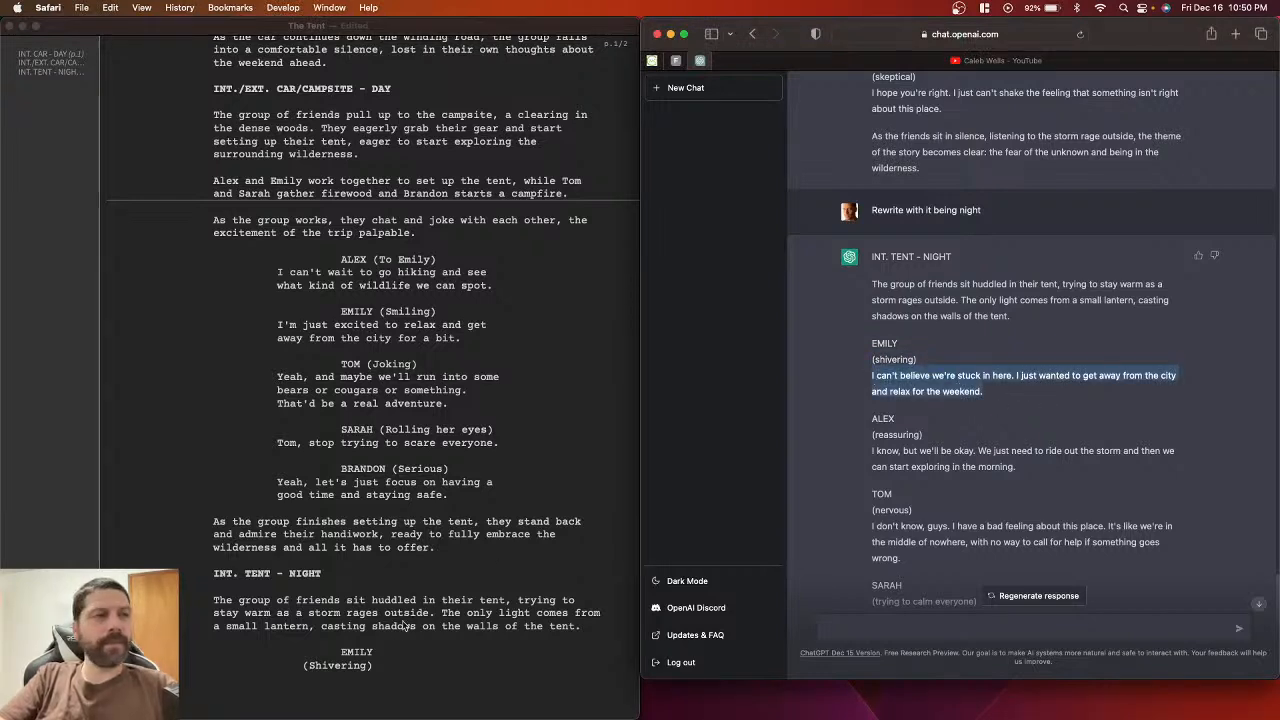
left_click(390, 661)
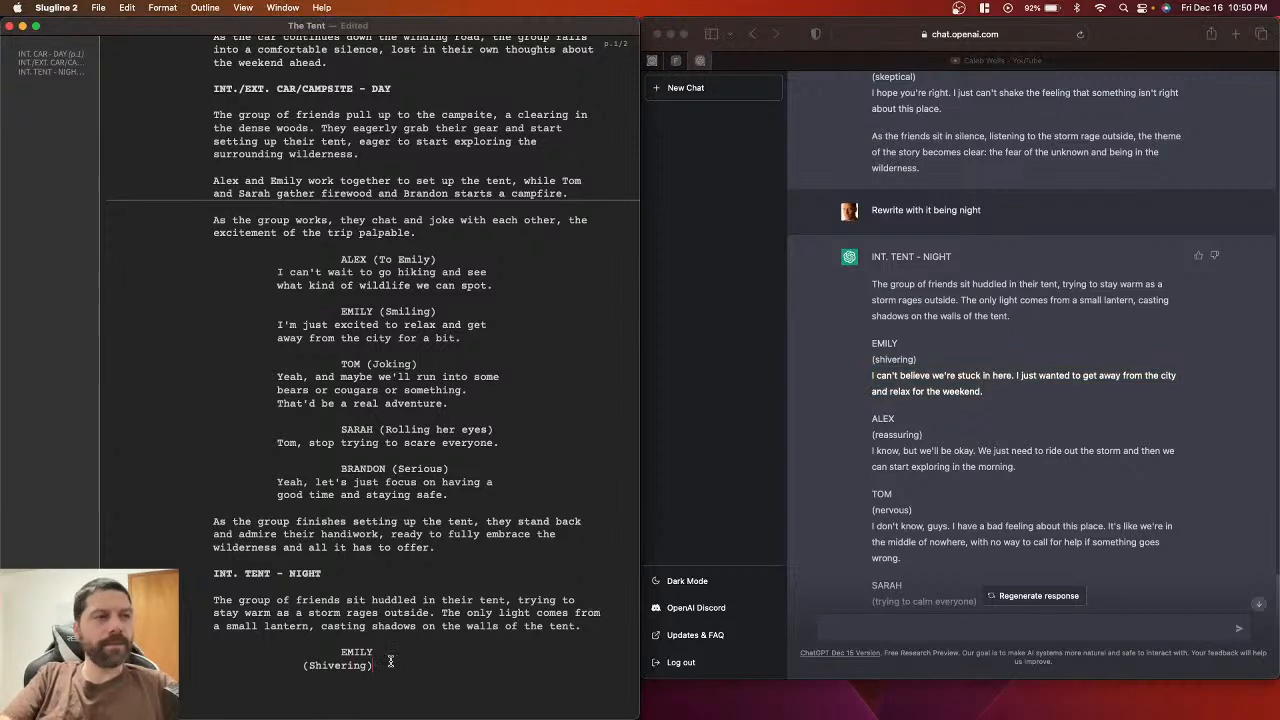
key("Return")
key("super+v")
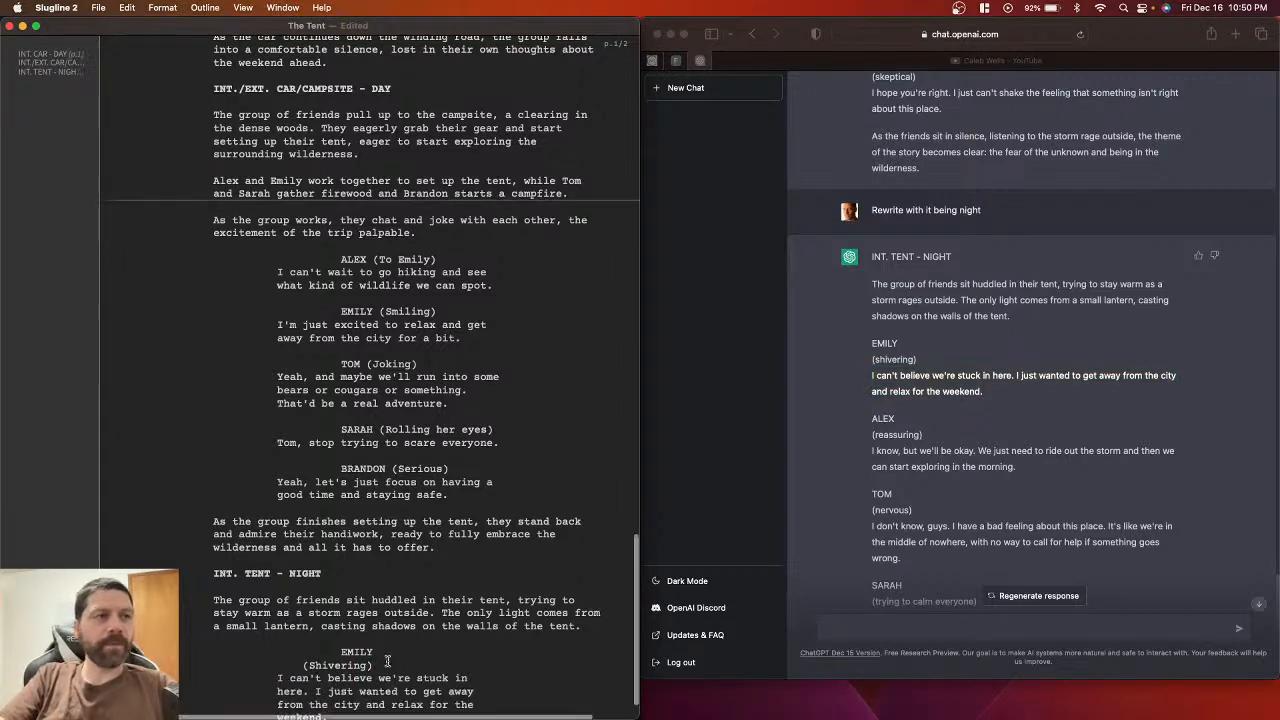
Step: Join (Shivering) onto the EMILY cue line and save the script
left_click(302, 612)
key("BackSpace")
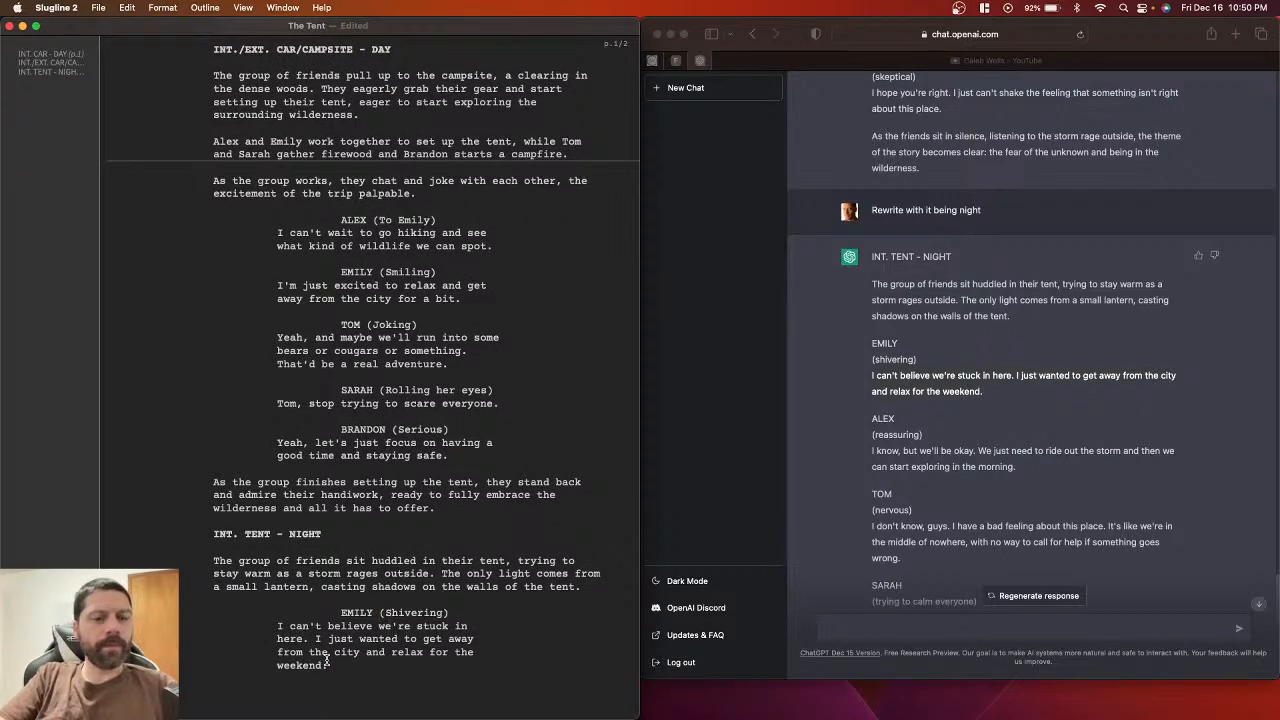
key("super+s")
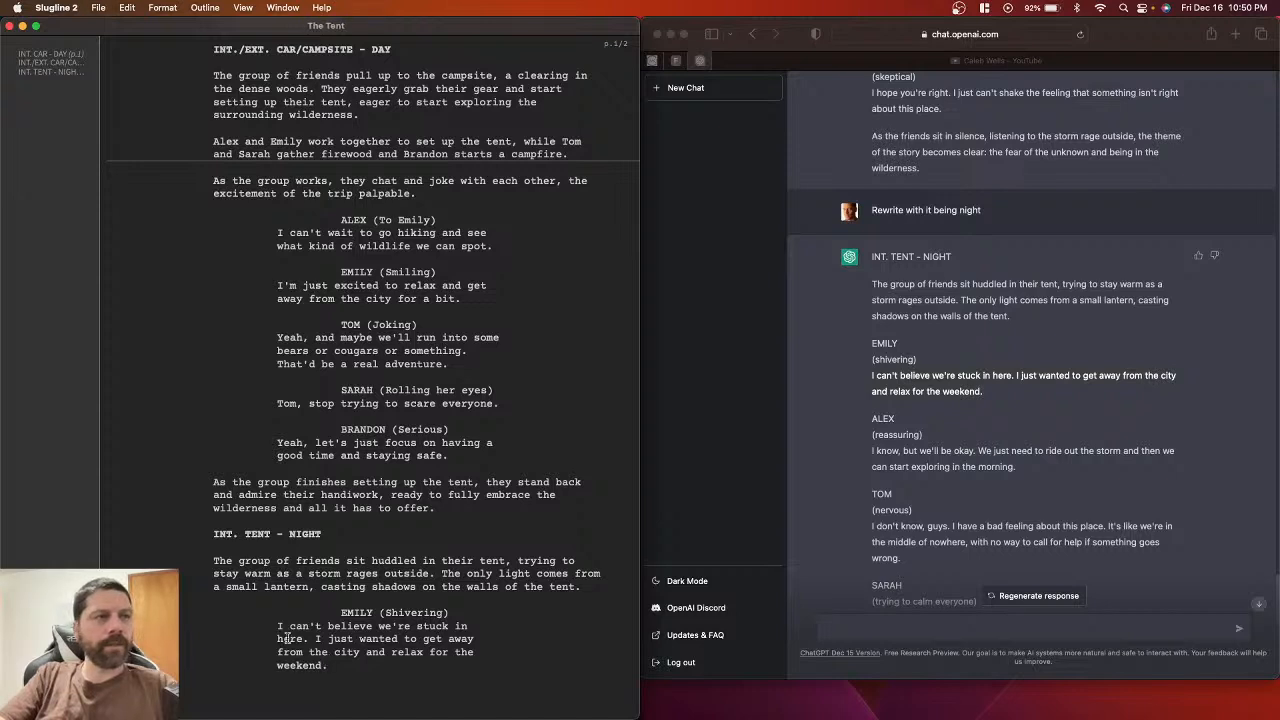
key("BackSpace")
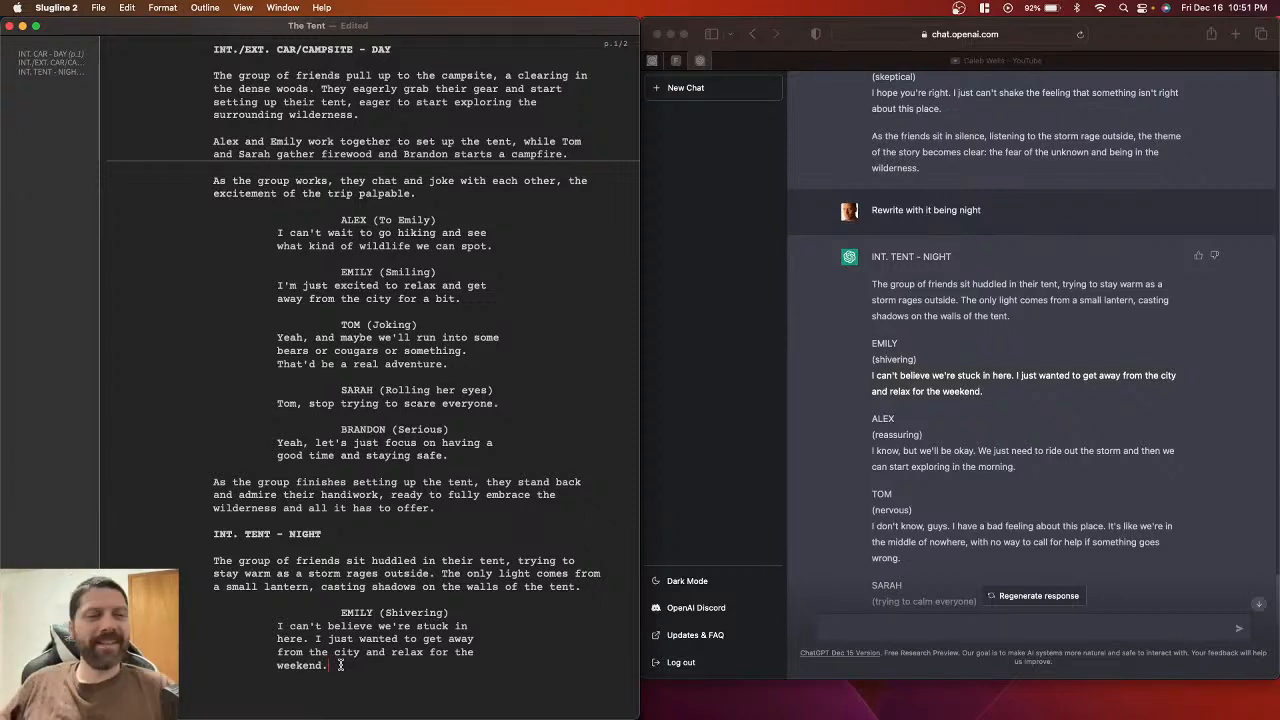
key("super+s")
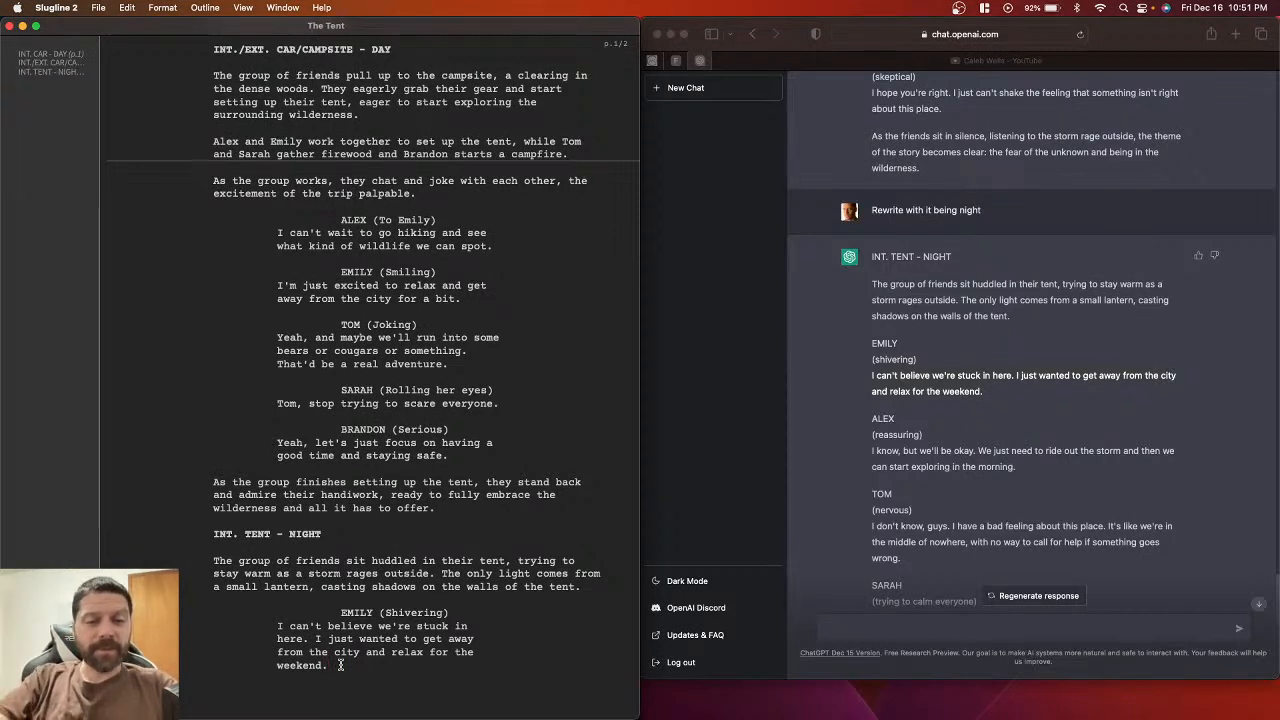
scroll(351, 652, "down", 1)
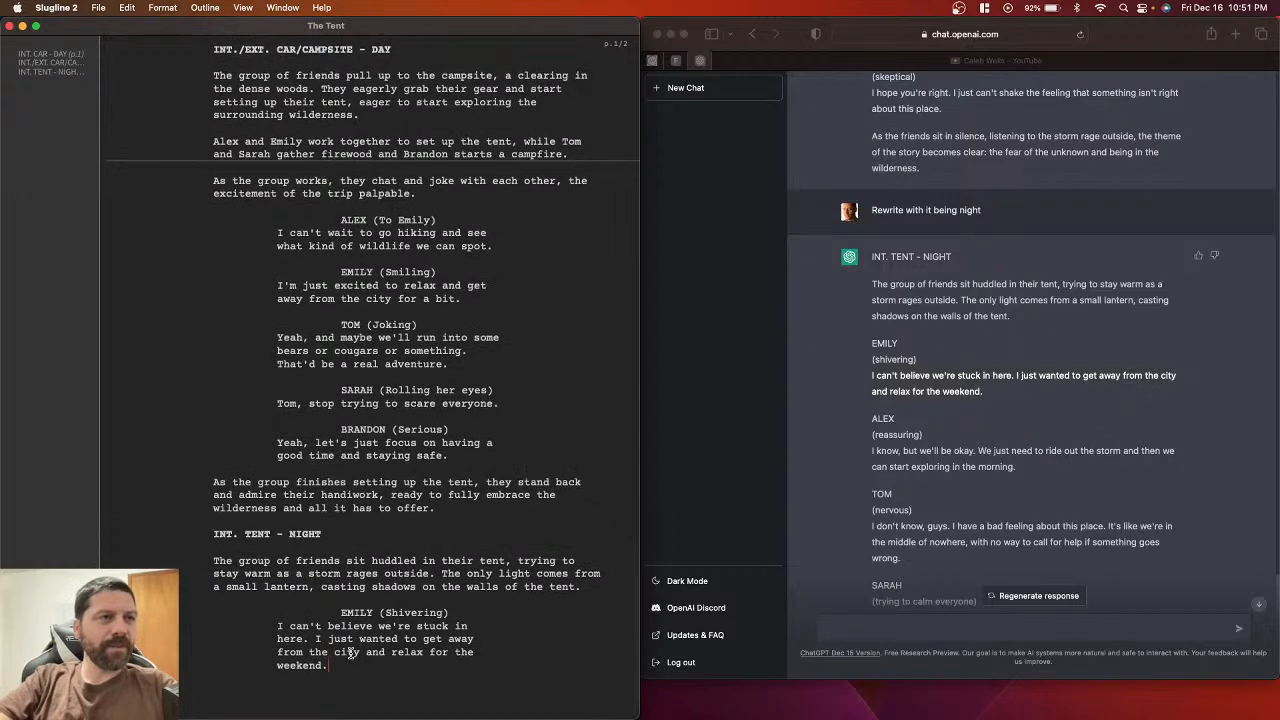
Step: Select Alex's (reassuring) parenthetical in ChatGPT and add an ALEX cue after Emily's dialogue
left_click(871, 434)
left_click(928, 438)
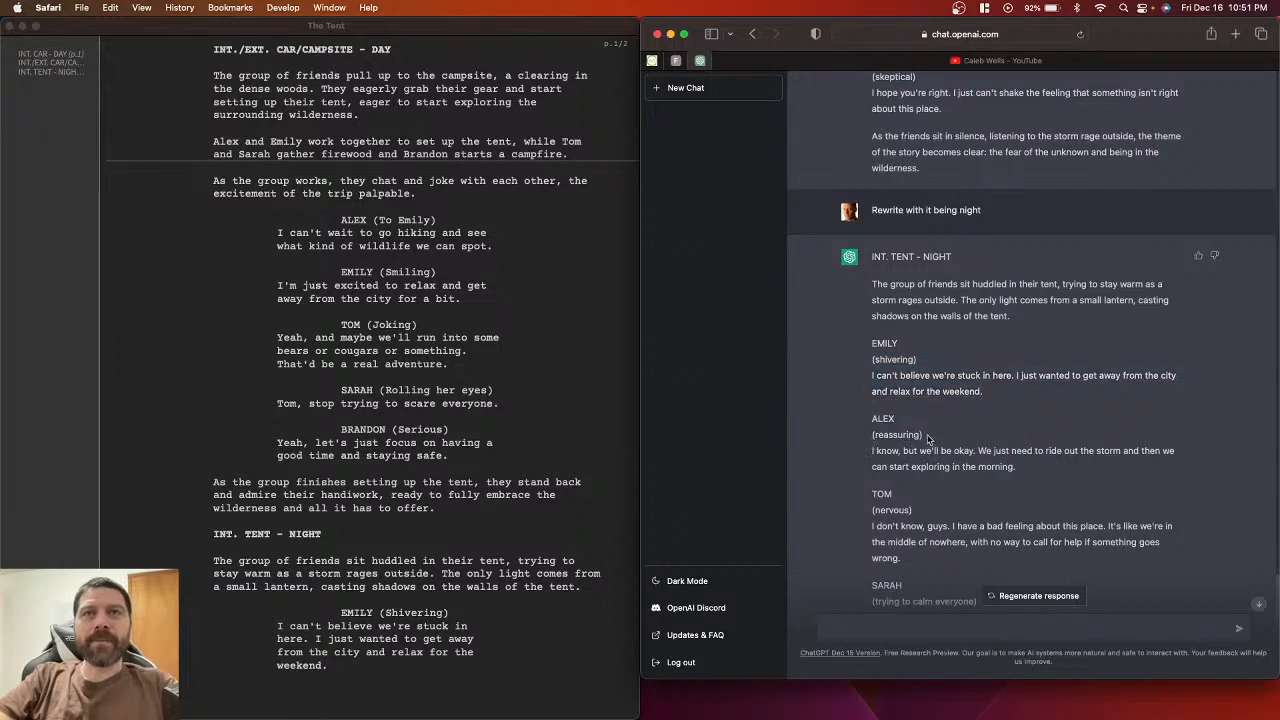
left_click_drag(928, 438, 868, 442)
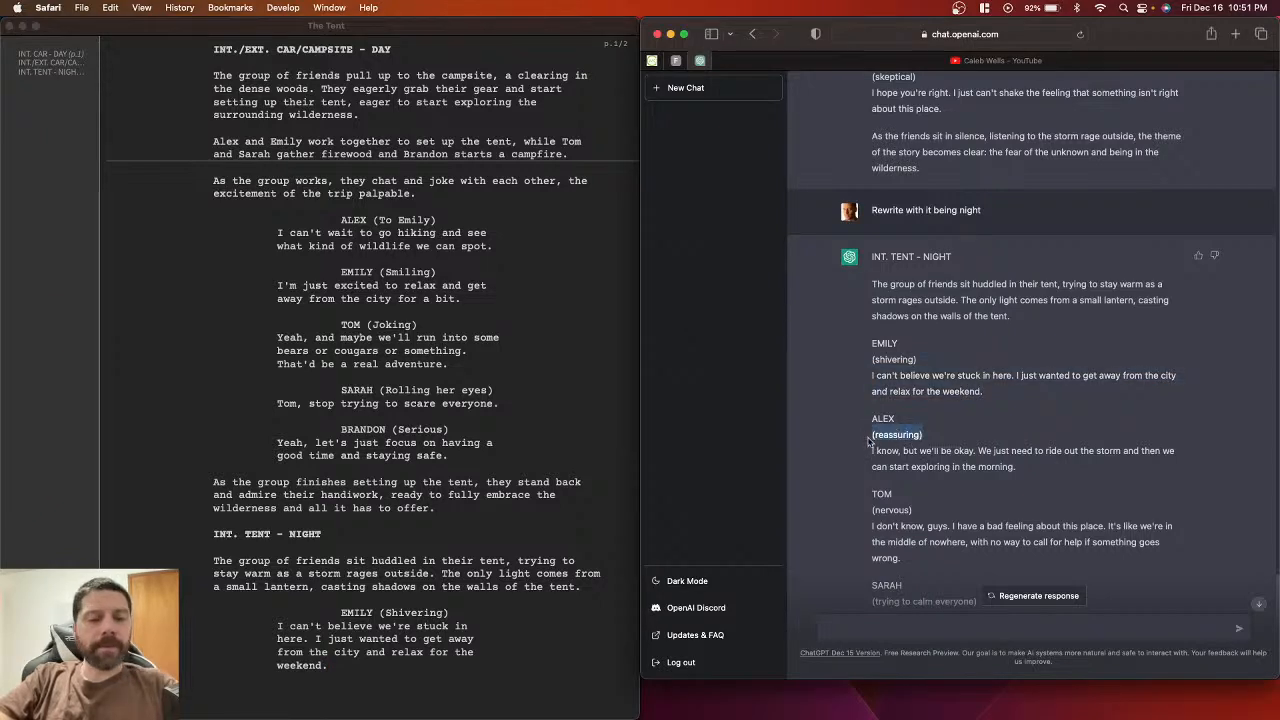
left_click(435, 685)
key("Return")
key("Return")
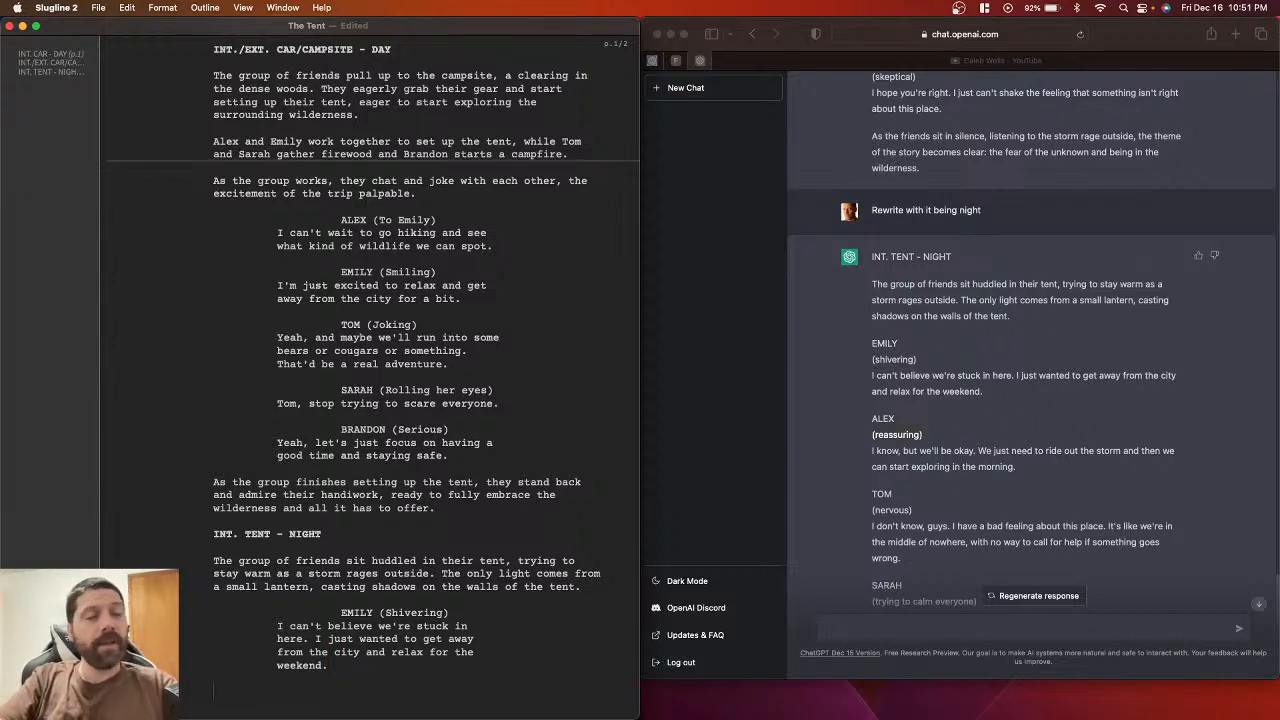
key("BackSpace")
key("BackSpace")
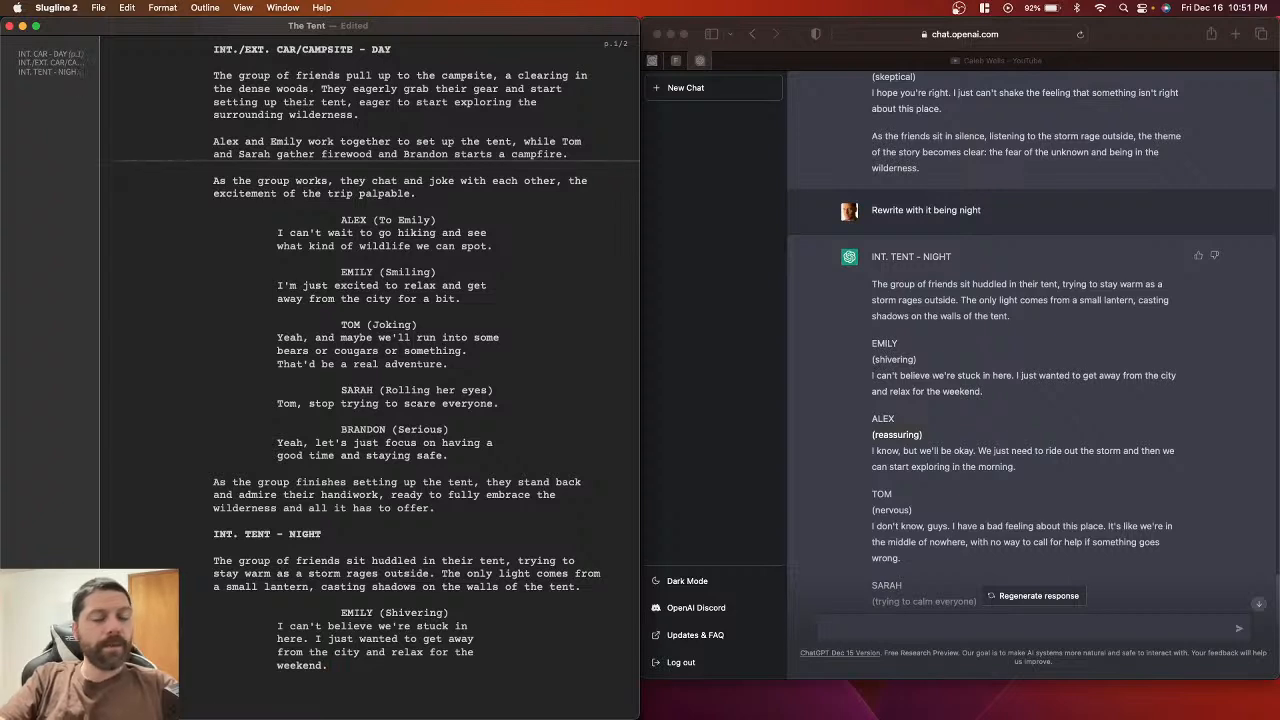
key("Return")
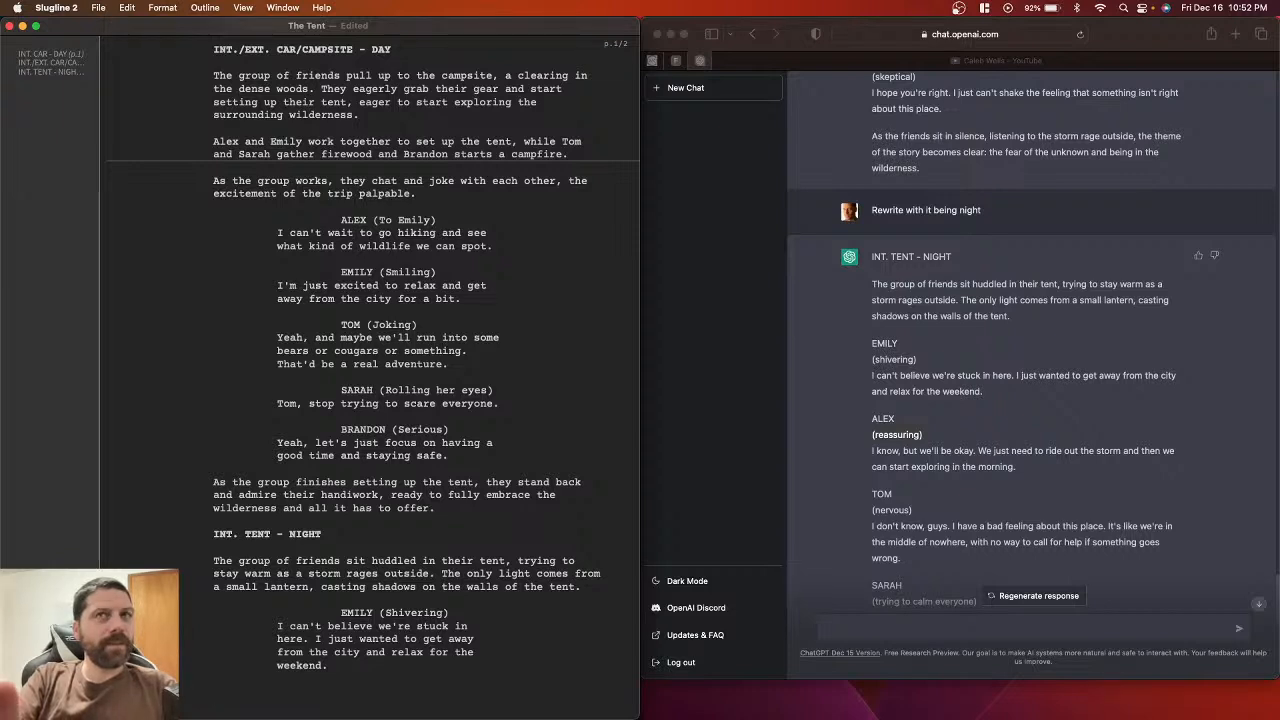
type("ALEX")
key("Return")
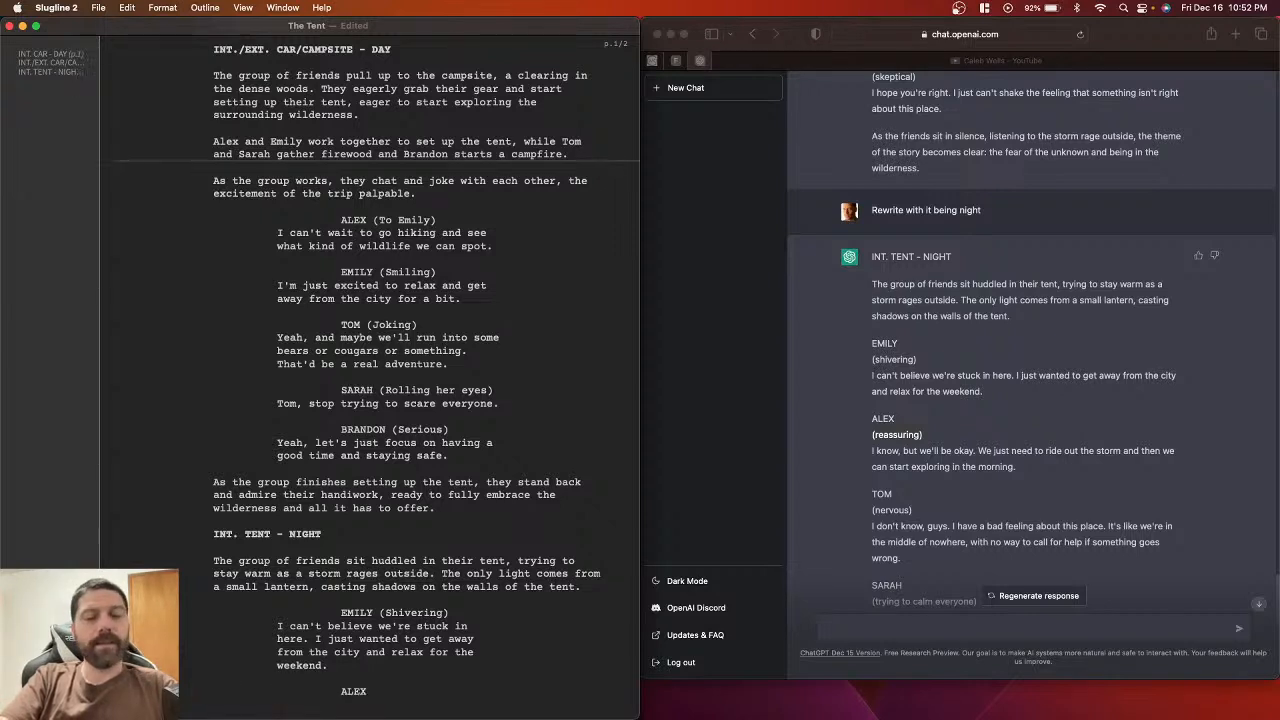
Step: Paste the parenthetical under ALEX as (Reassuring) and begin a dialogue line beneath it
key("super+v")
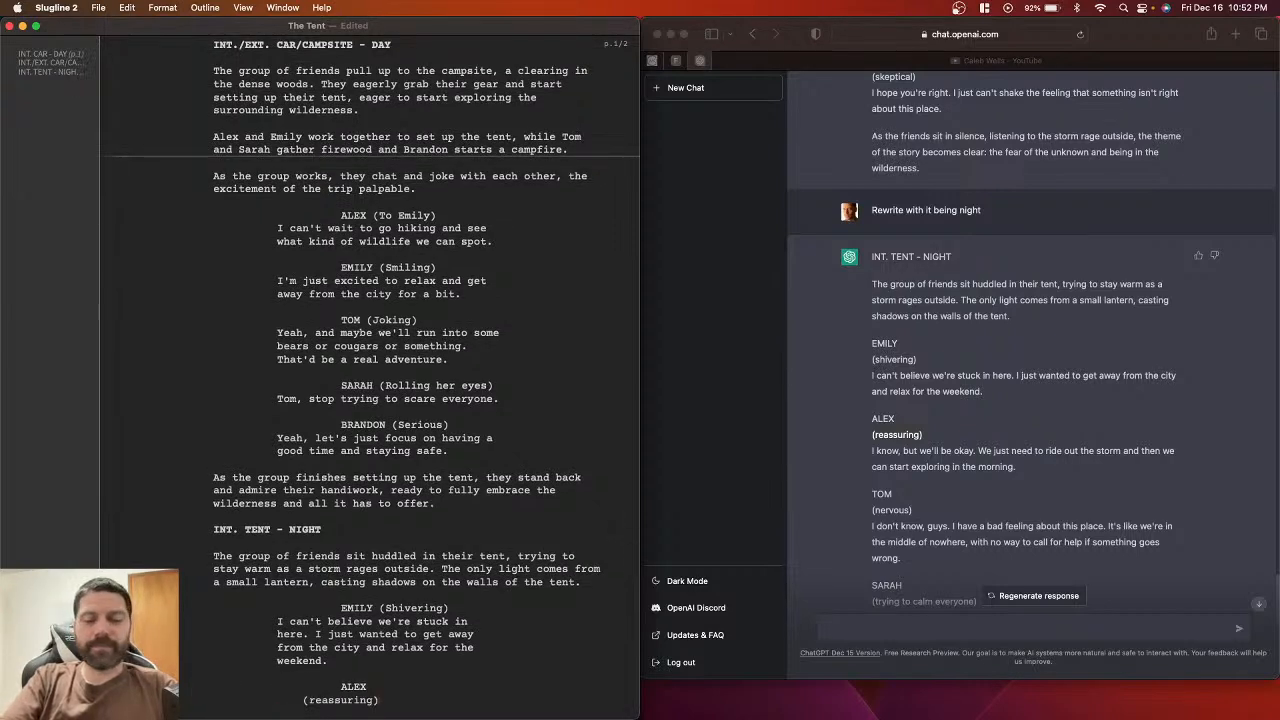
left_click(318, 699)
key("BackSpace")
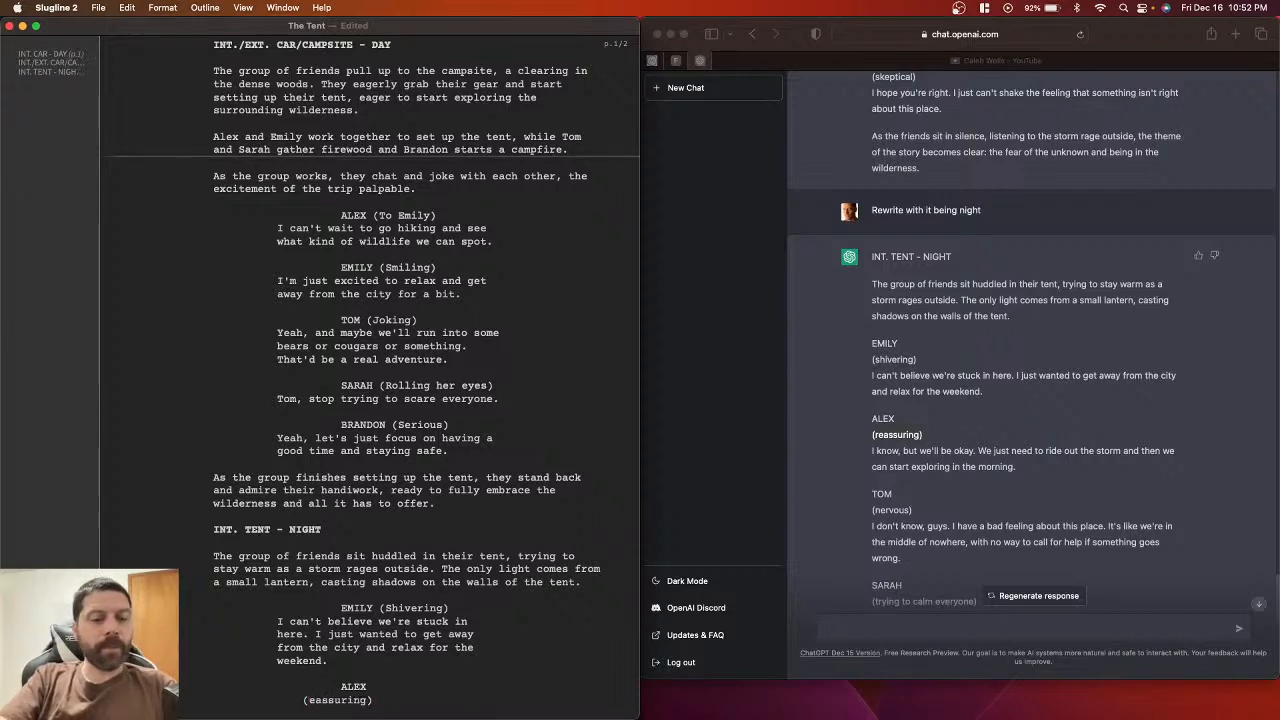
type("R")
left_click(397, 706)
key("Return")
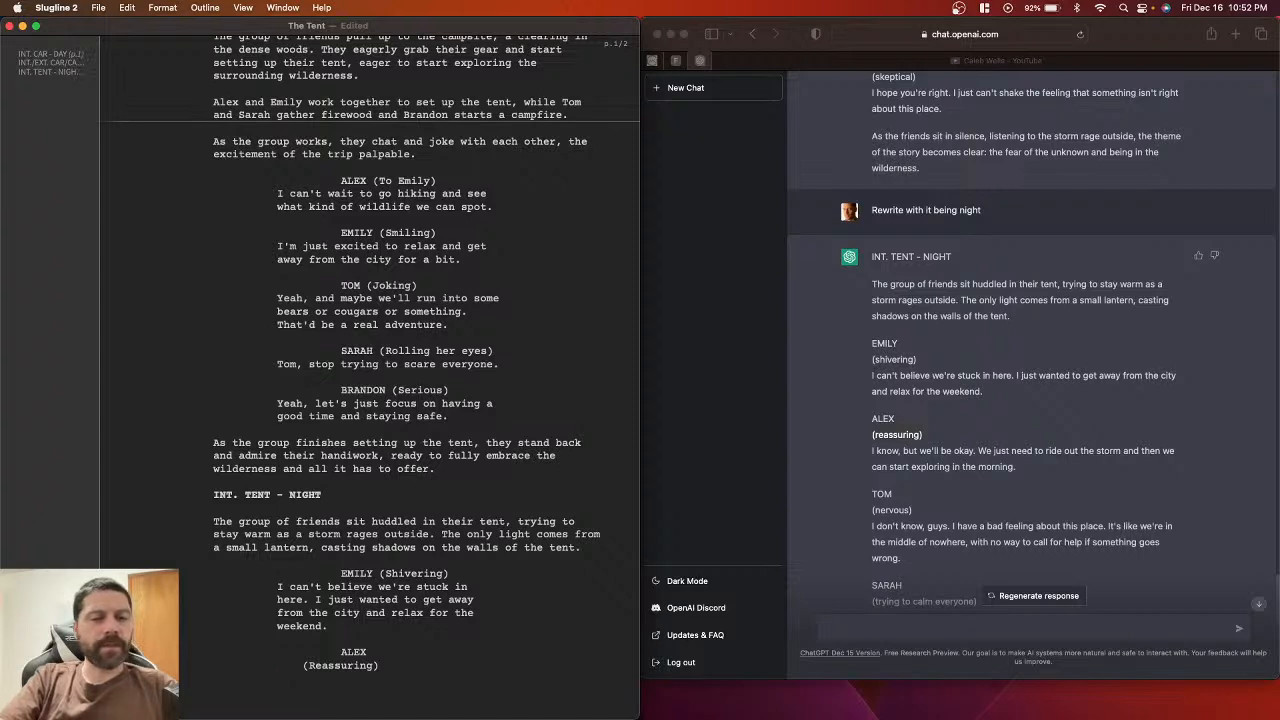
Step: Paste Alex's line about riding out the storm from ChatGPT under (Reassuring)
left_click(873, 457)
left_click_drag(872, 452, 1048, 468)
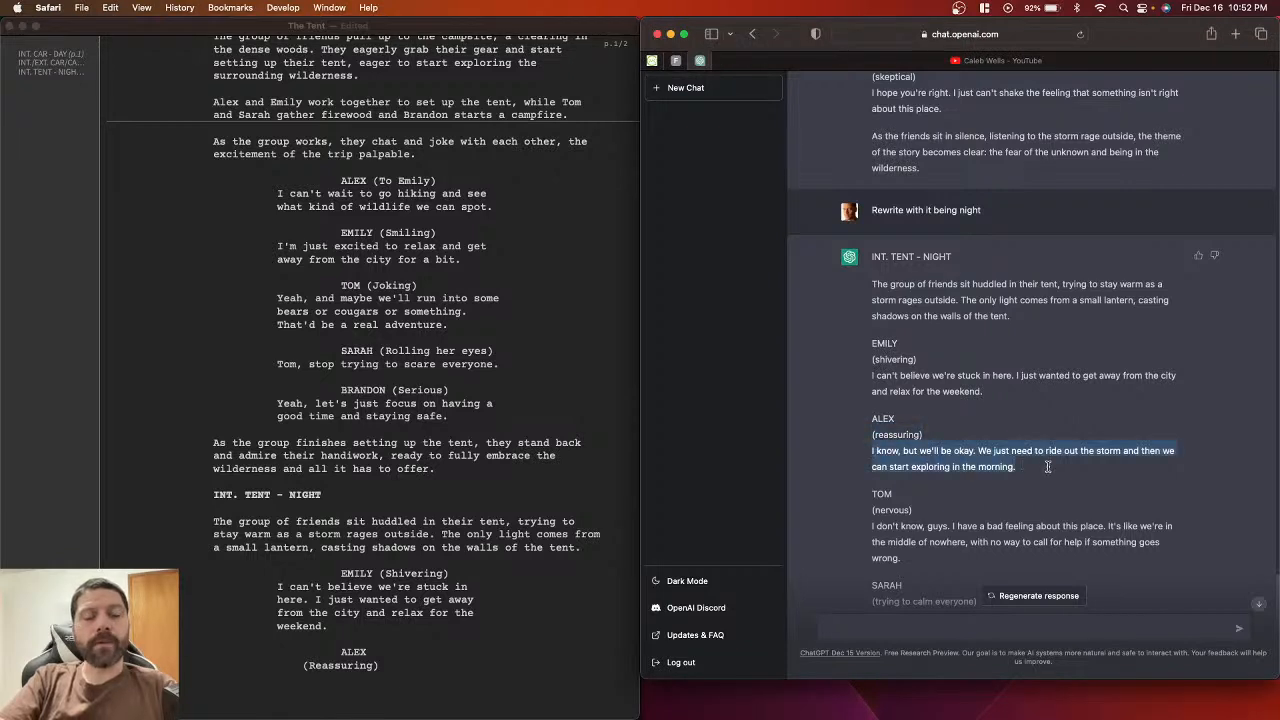
left_click(331, 675)
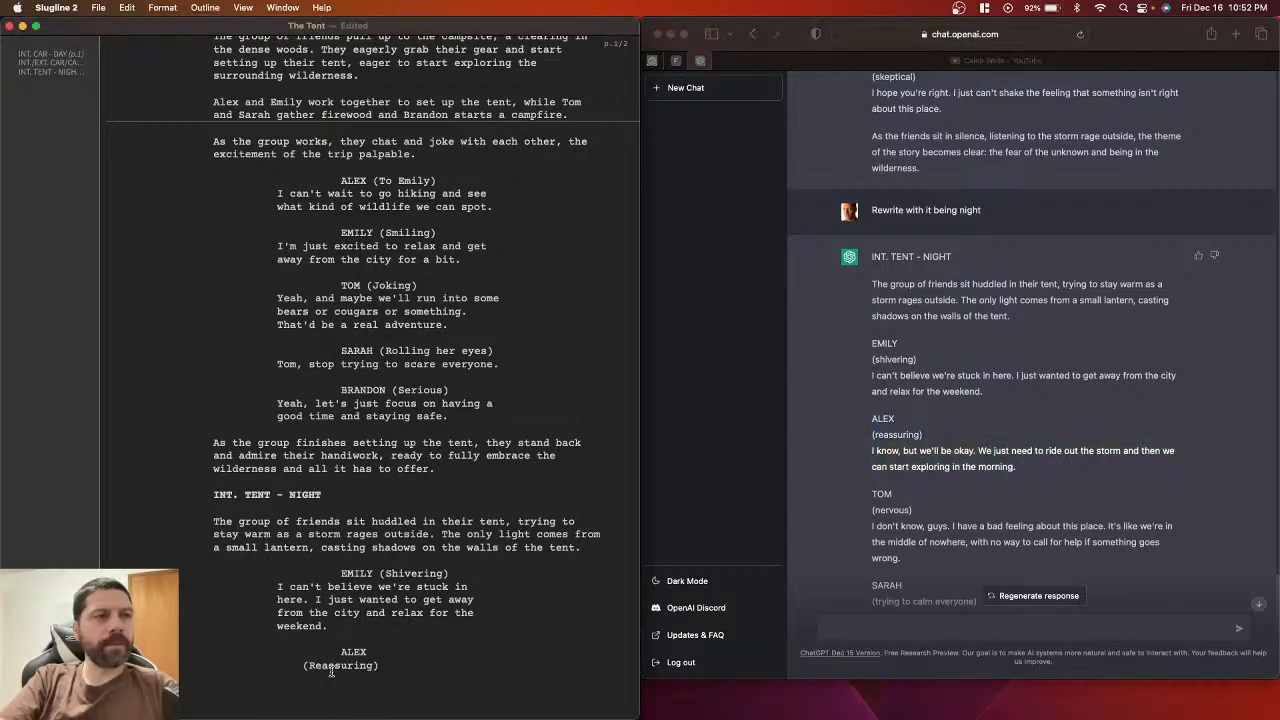
key("super+v")
scroll(331, 675, "down", 2)
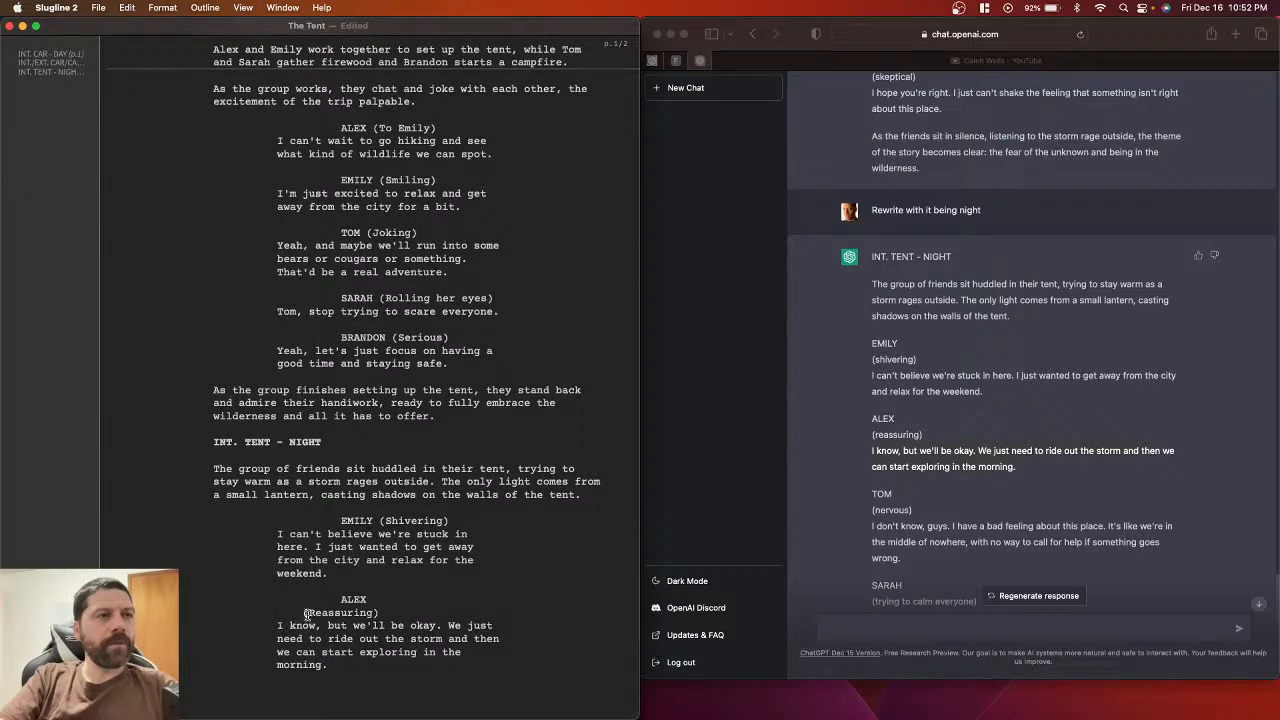
Step: Merge (Reassuring) onto the ALEX cue line and save the script
left_click(374, 599)
key("Delete")
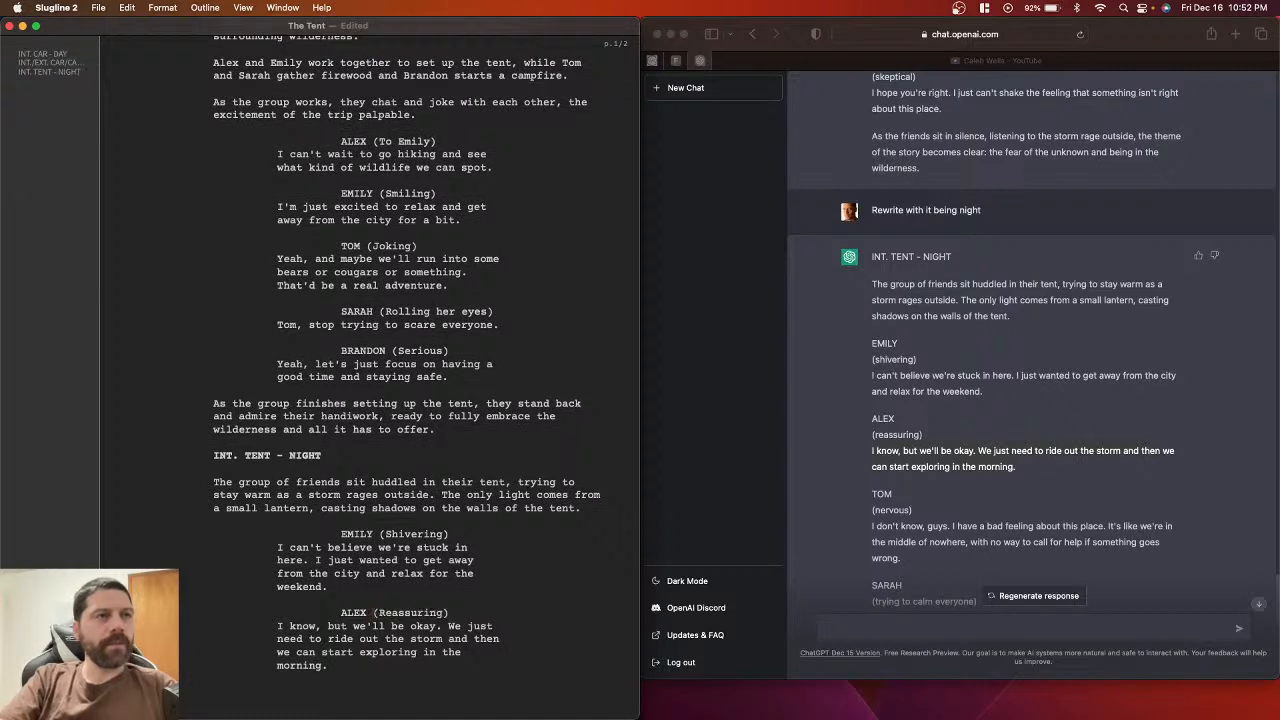
left_click(351, 667)
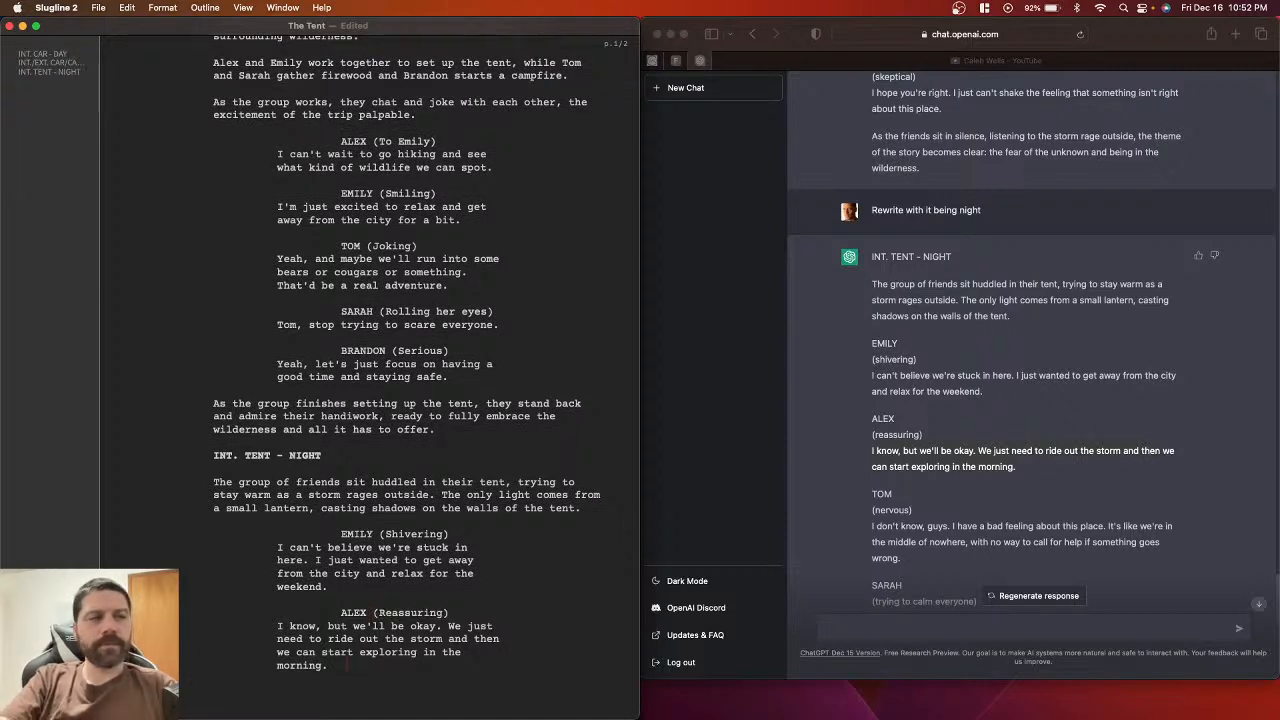
key("super+s")
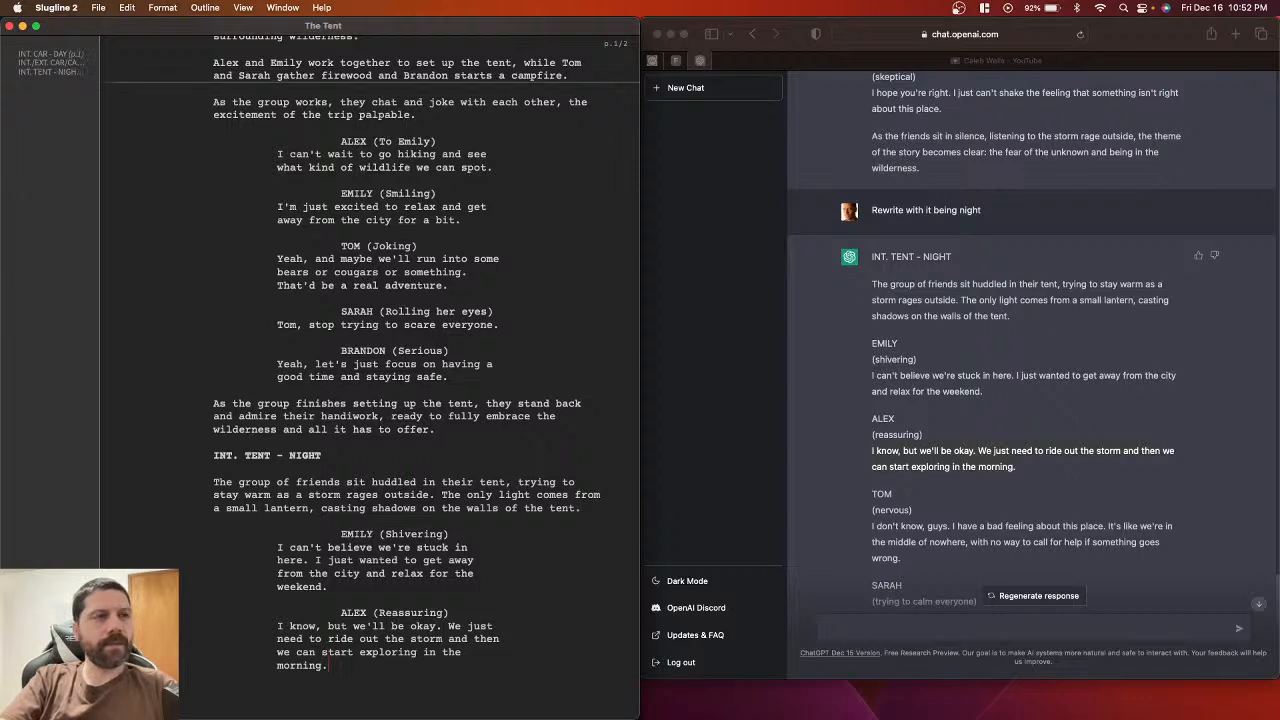
scroll(373, 378, "down", 1)
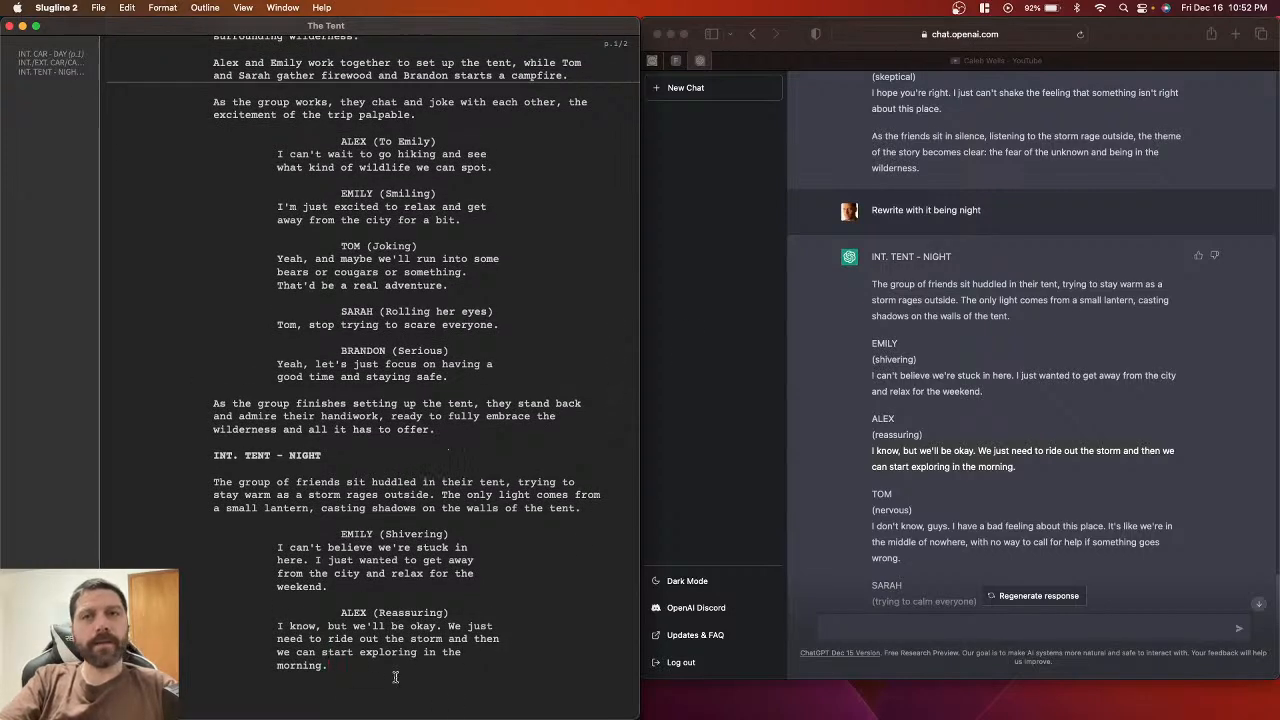
scroll(1006, 505, "down", 2)
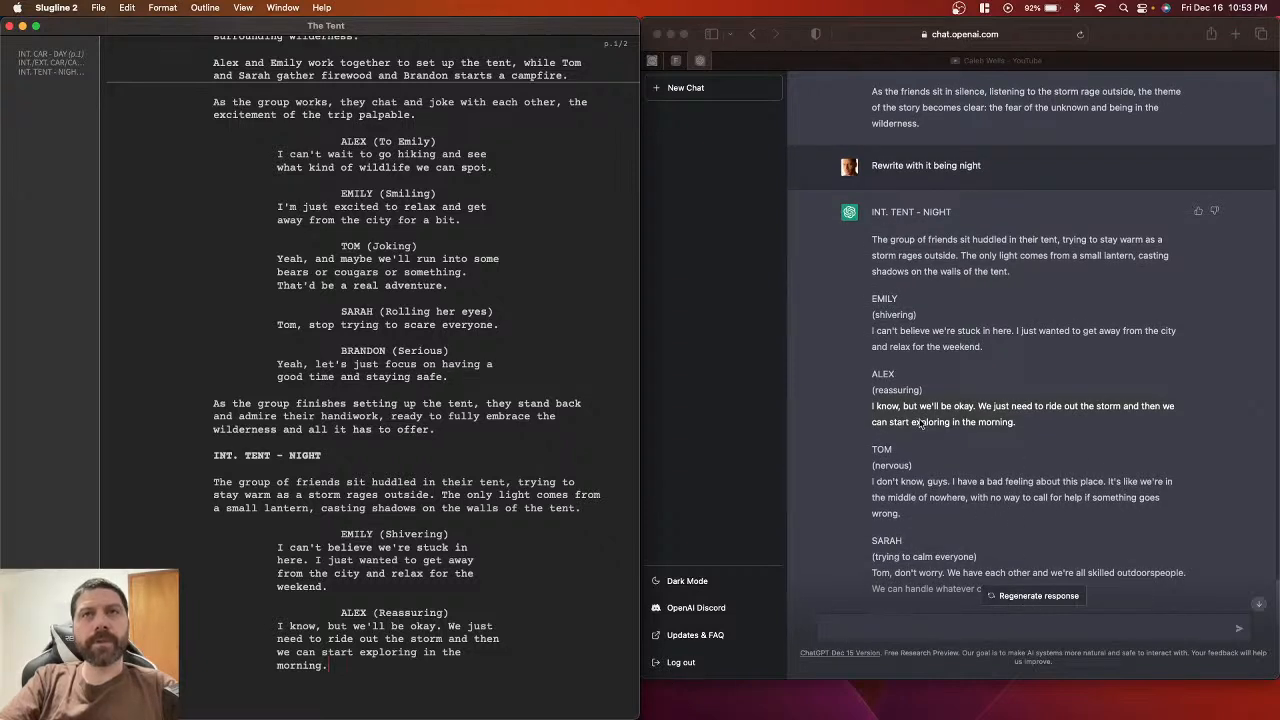
scroll(872, 418, "down", 2)
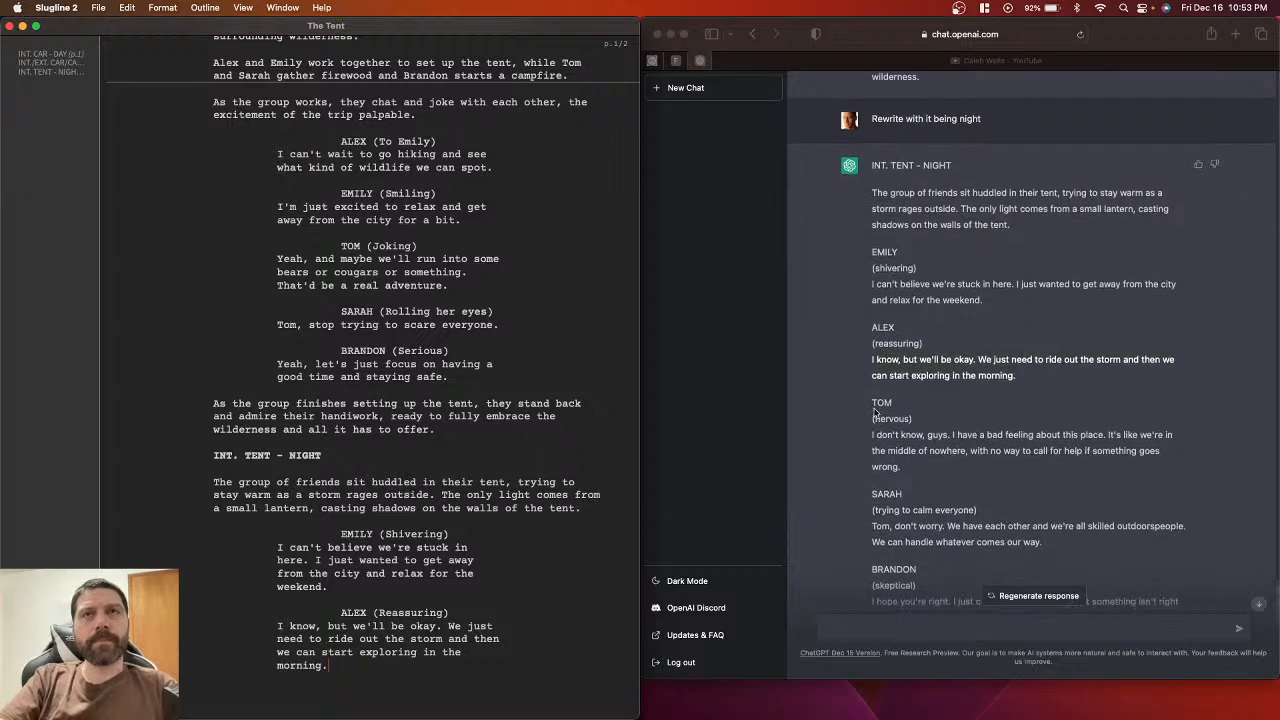
Step: Add a TOM character cue after Alex's dialogue
left_click(880, 405)
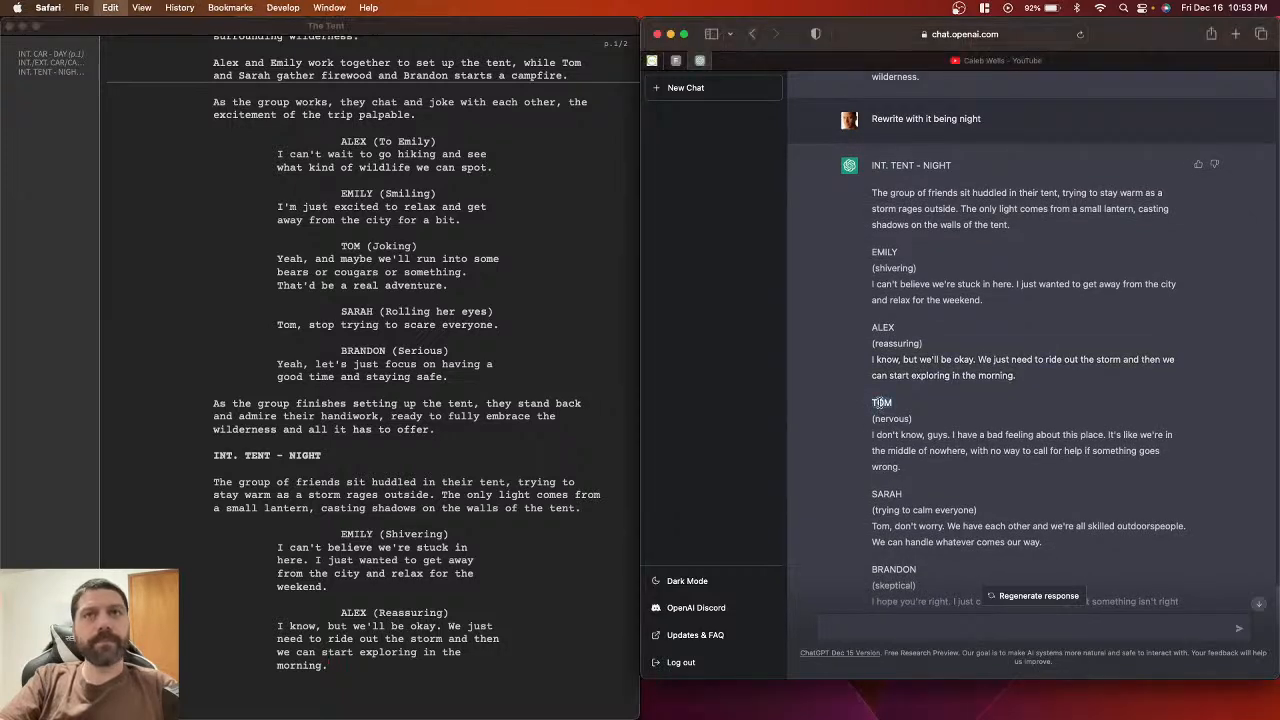
left_click(347, 673)
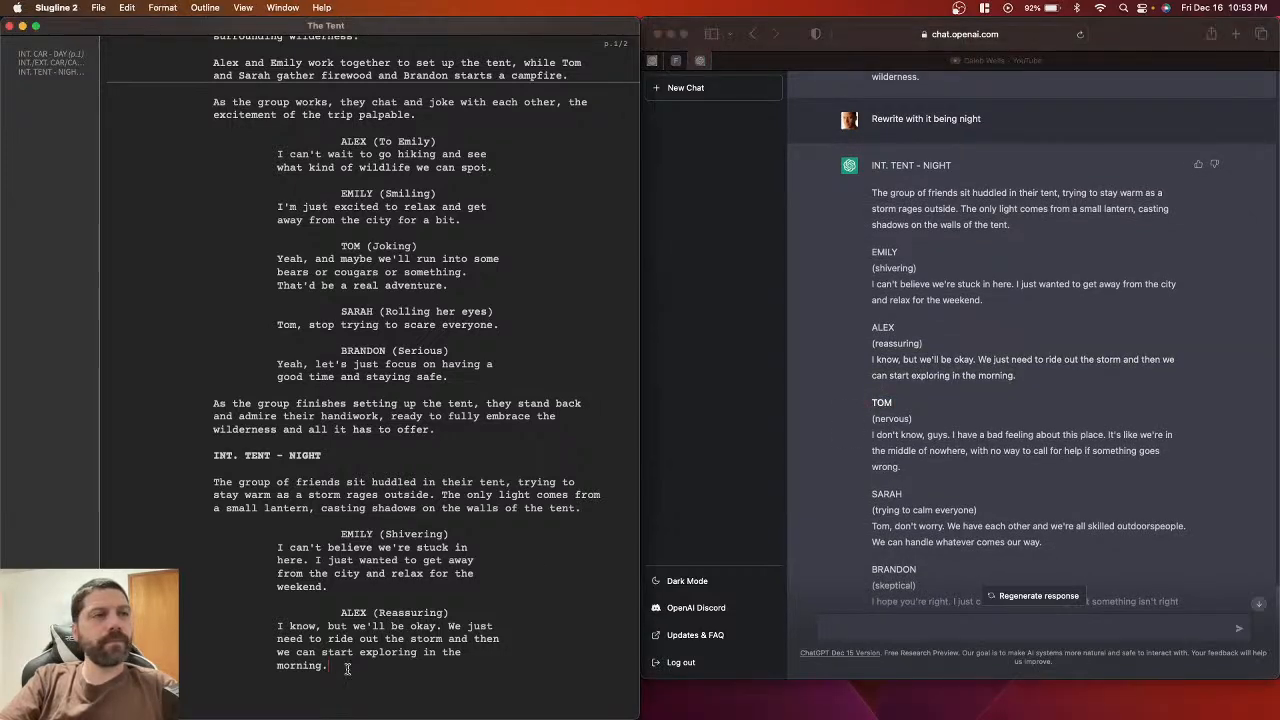
type("TOM")
key("Return")
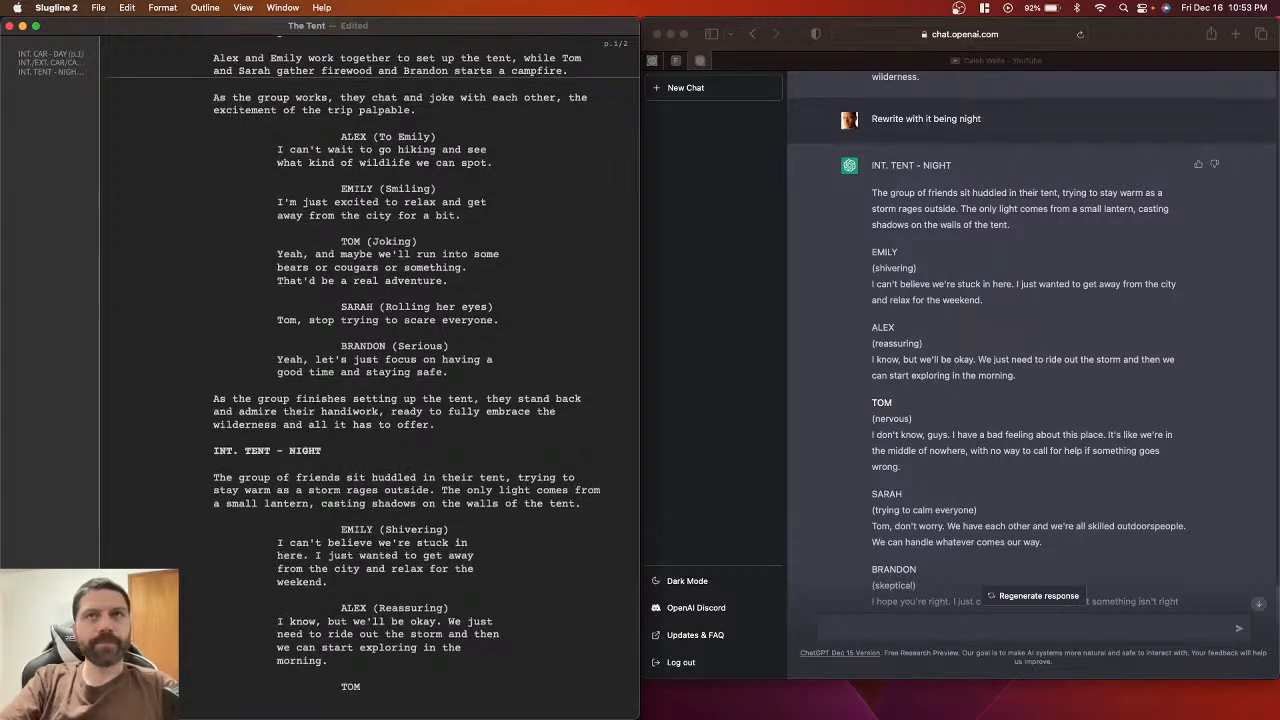
Step: Paste Tom's parenthetical from ChatGPT under TOM and capitalise it to (Nervous)
left_click(872, 420)
left_click(914, 421)
left_click_drag(914, 421, 872, 422)
key("super+c")
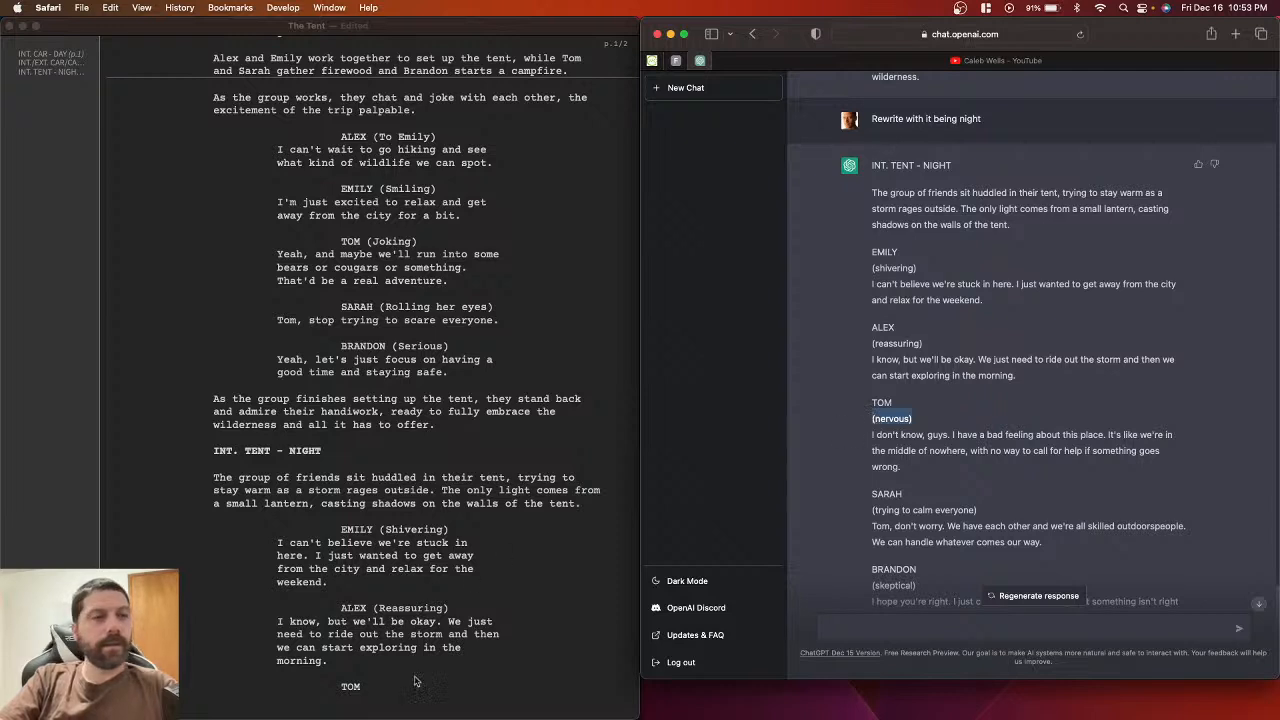
left_click(383, 690)
key("super+v")
scroll(330, 690, "down", 3)
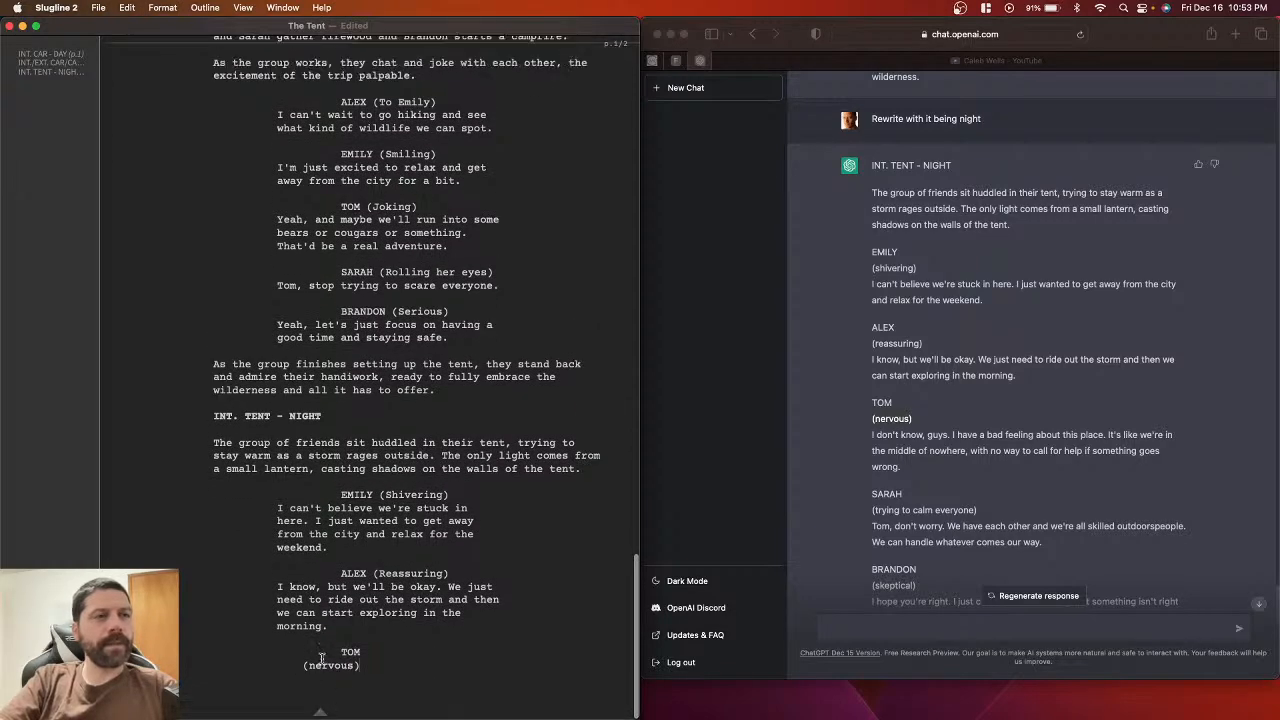
left_click(316, 664)
key("BackSpace")
type("N")
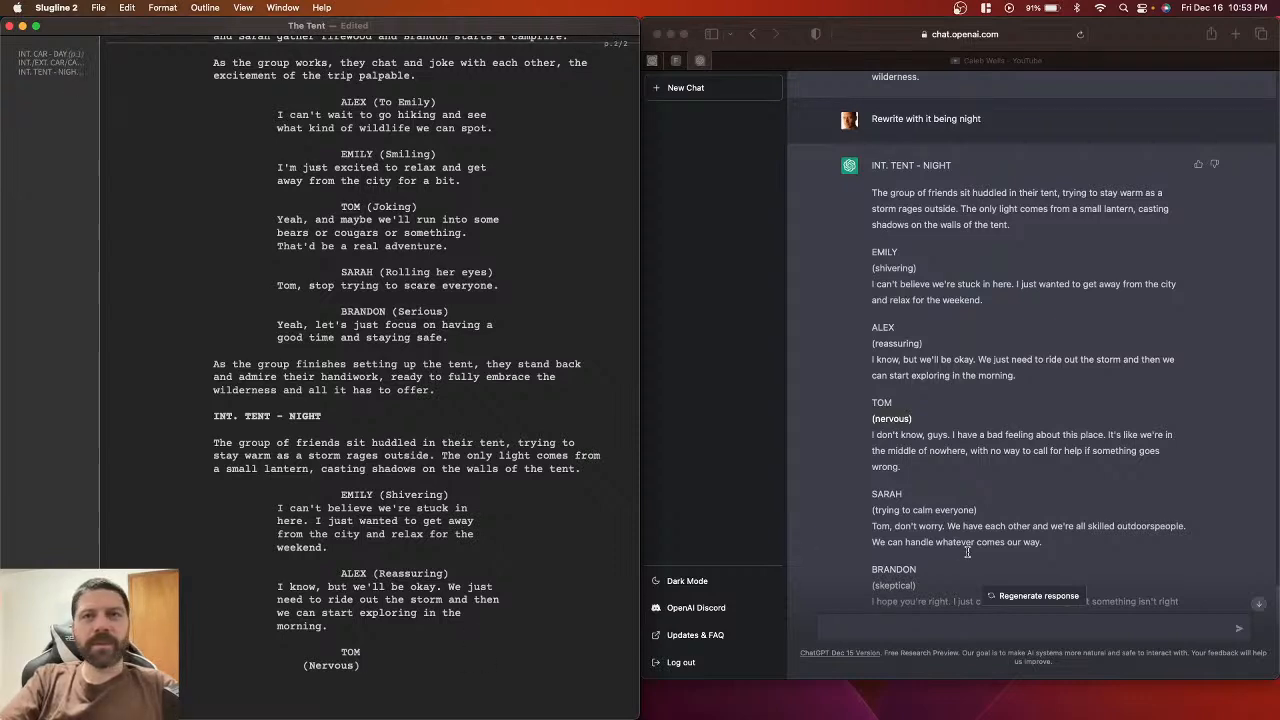
Step: Copy Tom's line about having a bad feeling from ChatGPT and paste it under (Nervous)
left_click(869, 436)
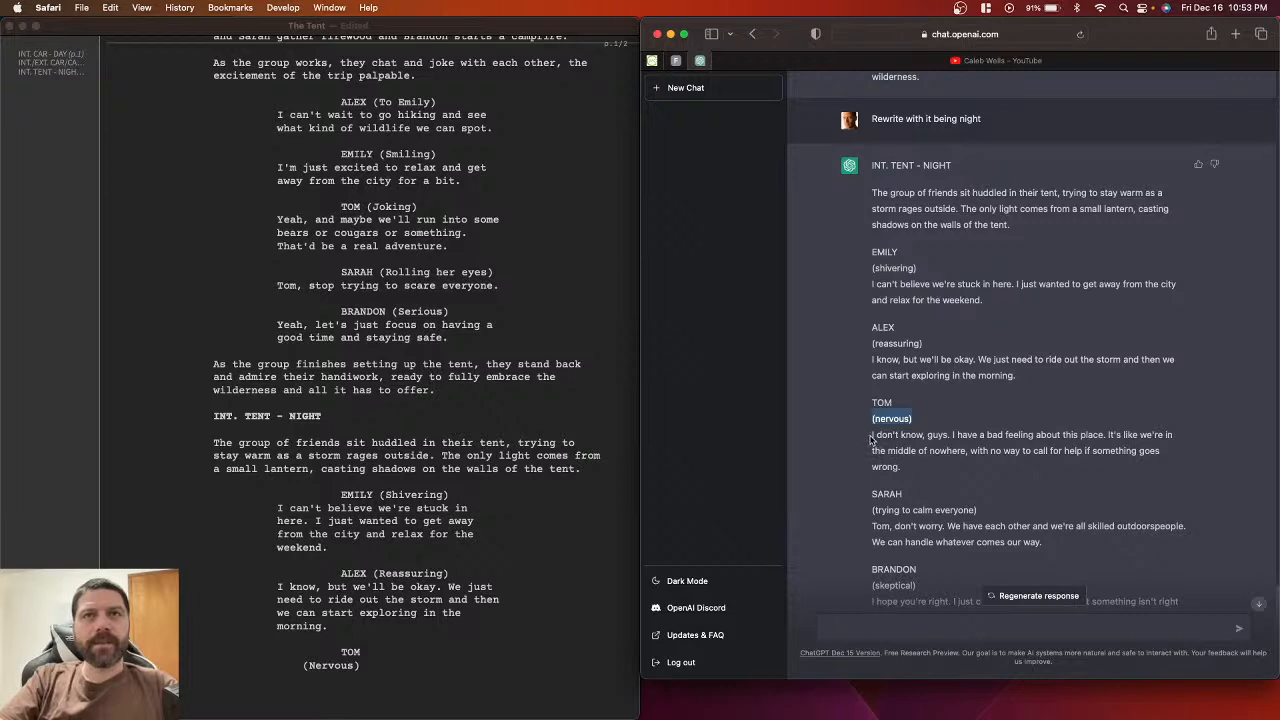
left_click_drag(871, 439, 927, 464)
key("super+c")
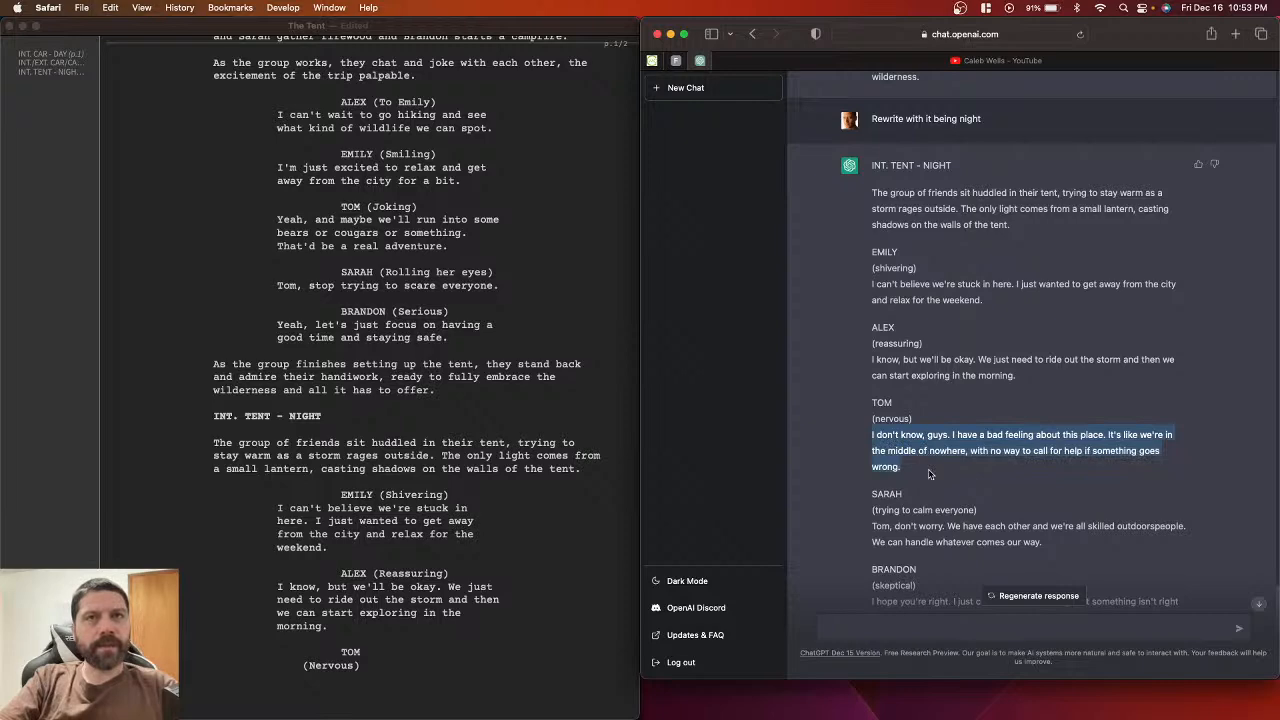
left_click(375, 690)
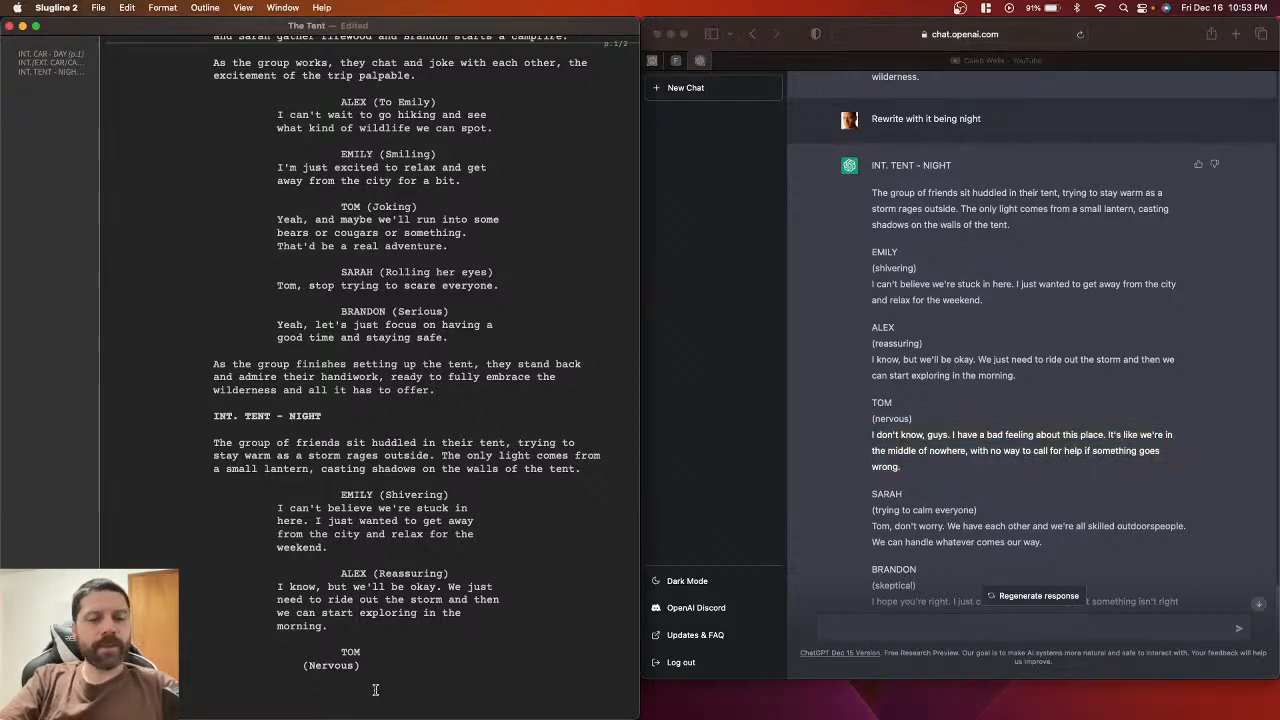
key("super+v")
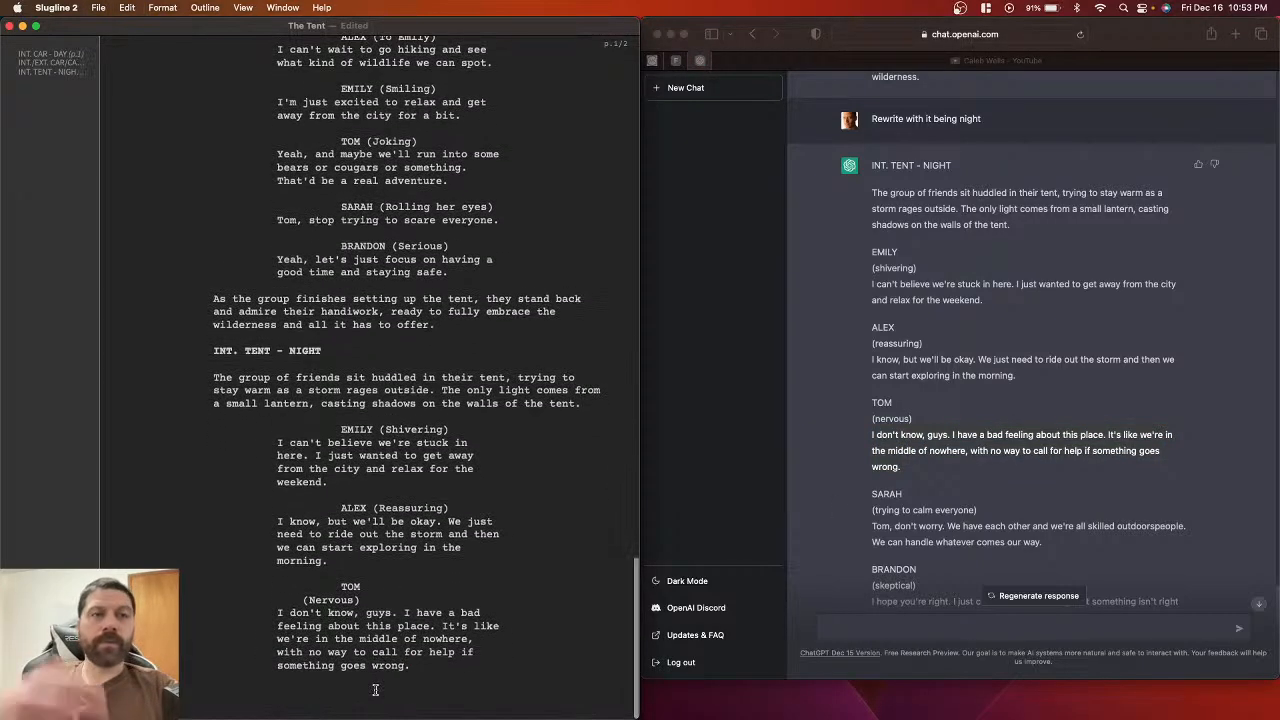
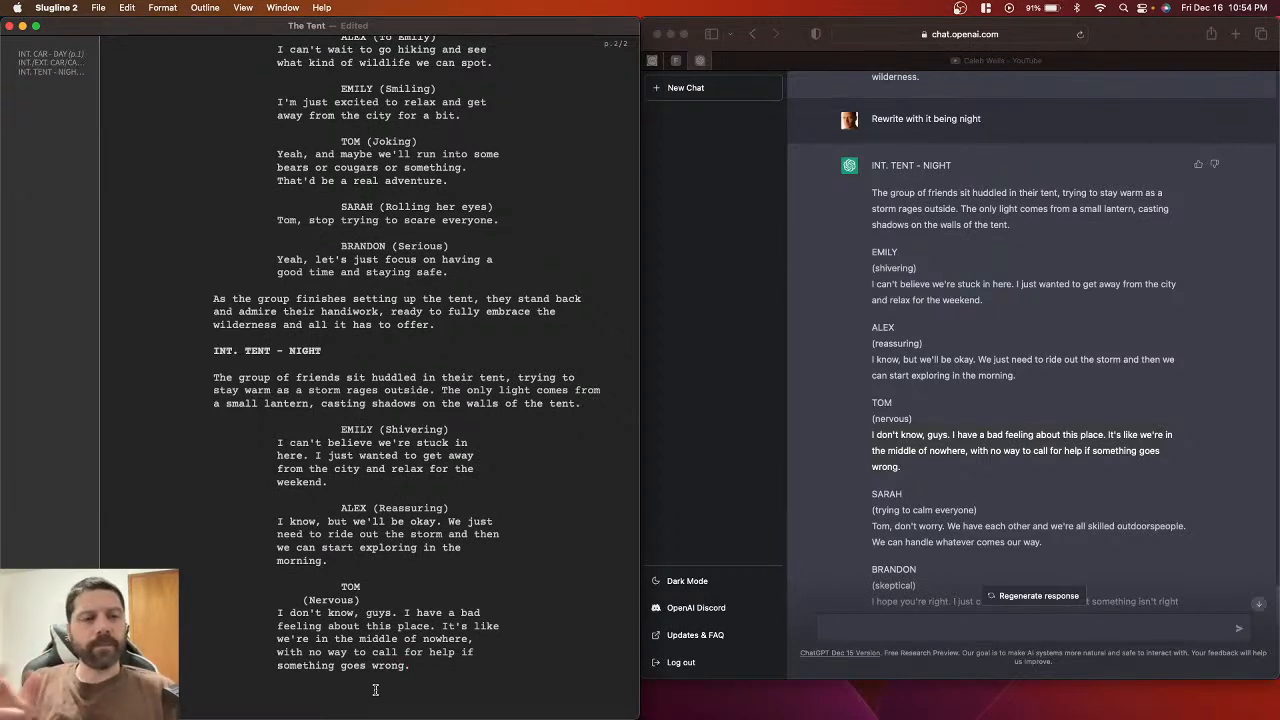
Step: Save 'The Tent' and start a new blank line below Tom's nervous dialogue
key("super+s")
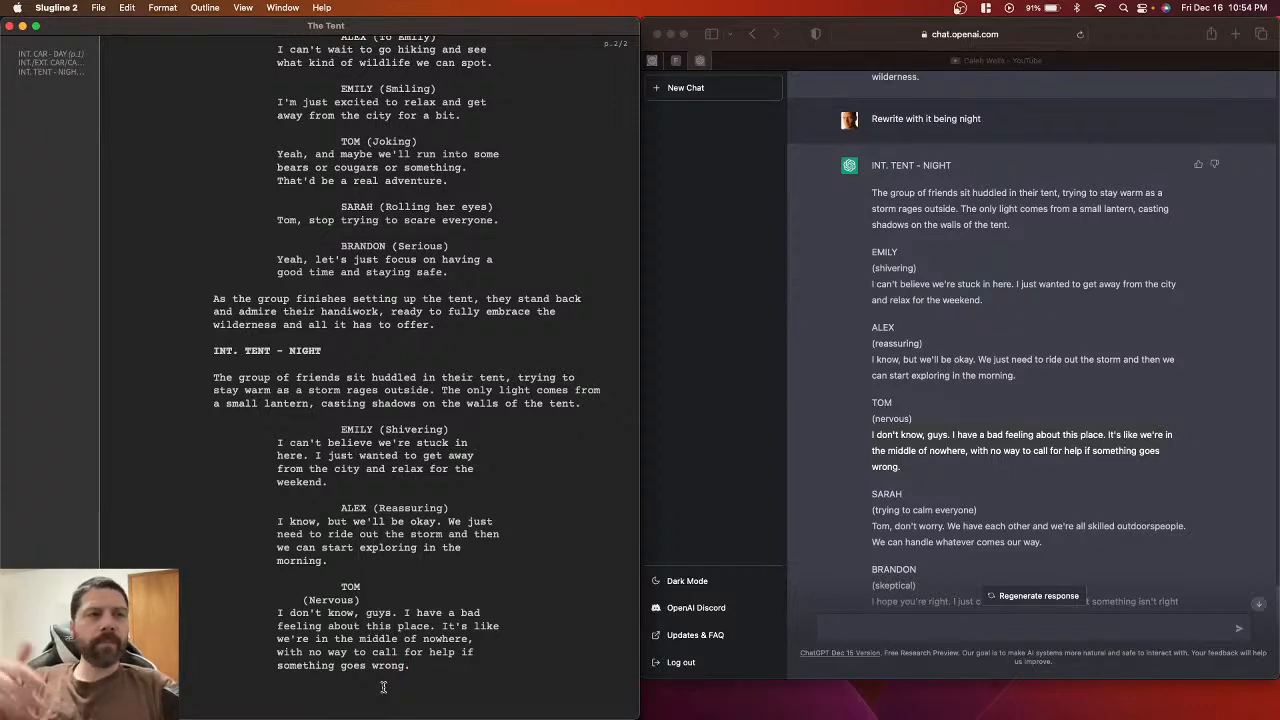
key("Return")
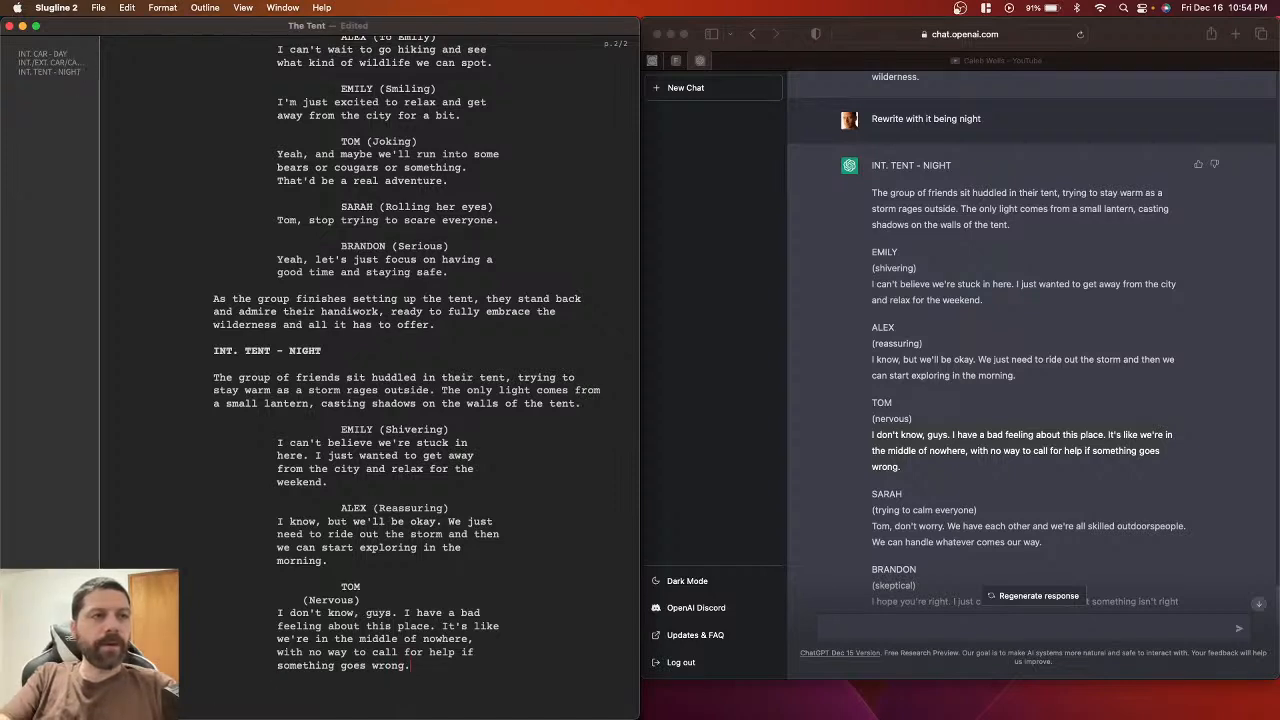
Step: Add a SARAH cue with the parenthetical from ChatGPT, capitalised to (Trying to calm everyone)
scroll(396, 664, "down", 1)
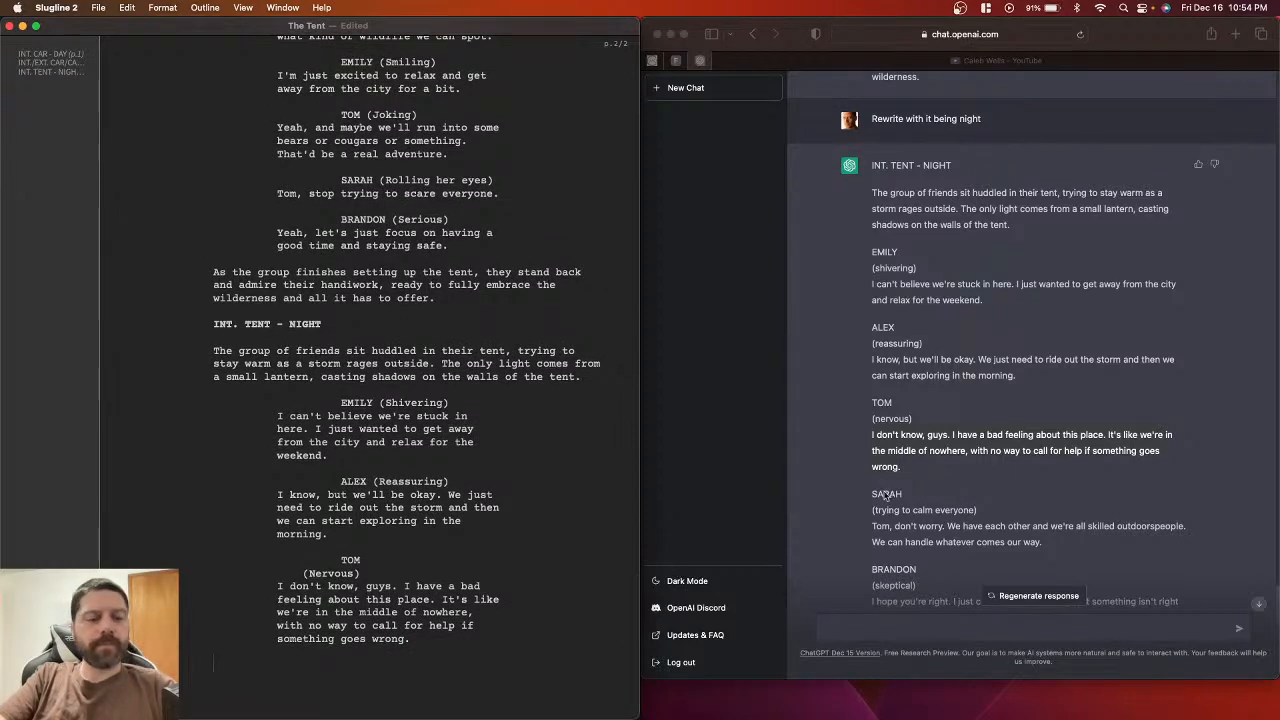
type("SARAH")
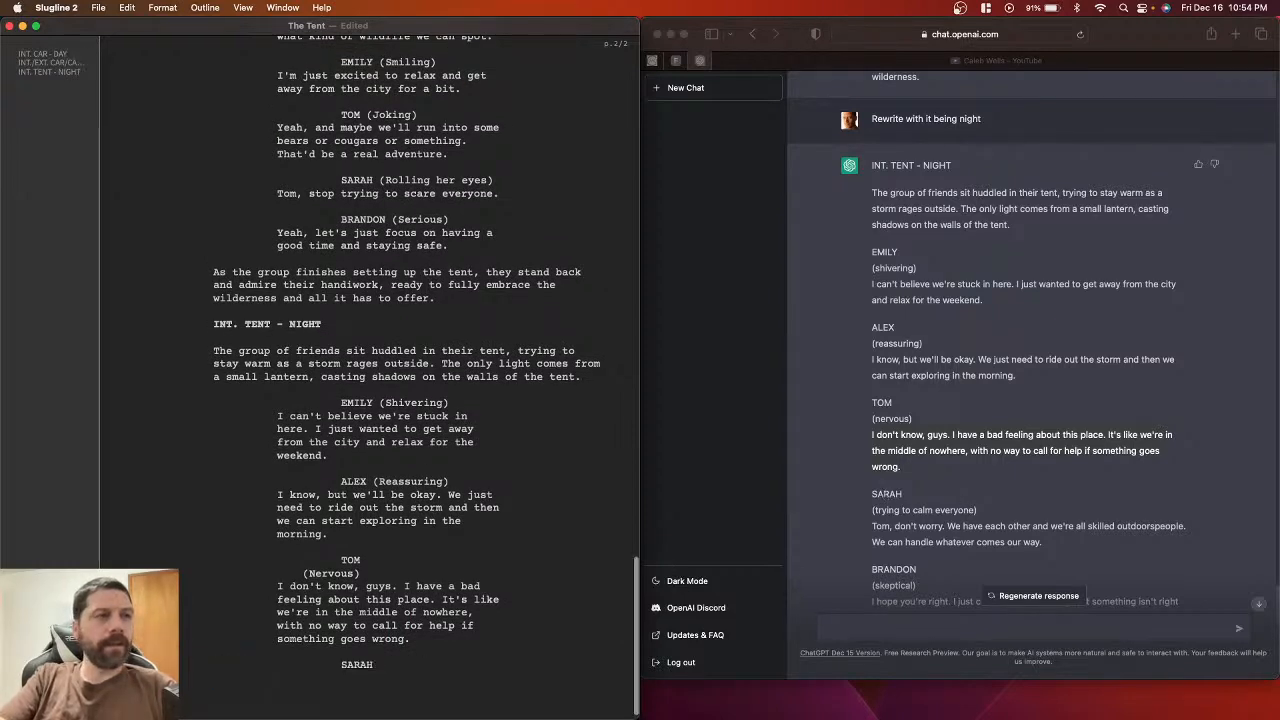
left_click(985, 511)
left_click_drag(980, 514, 869, 511)
key("super+c")
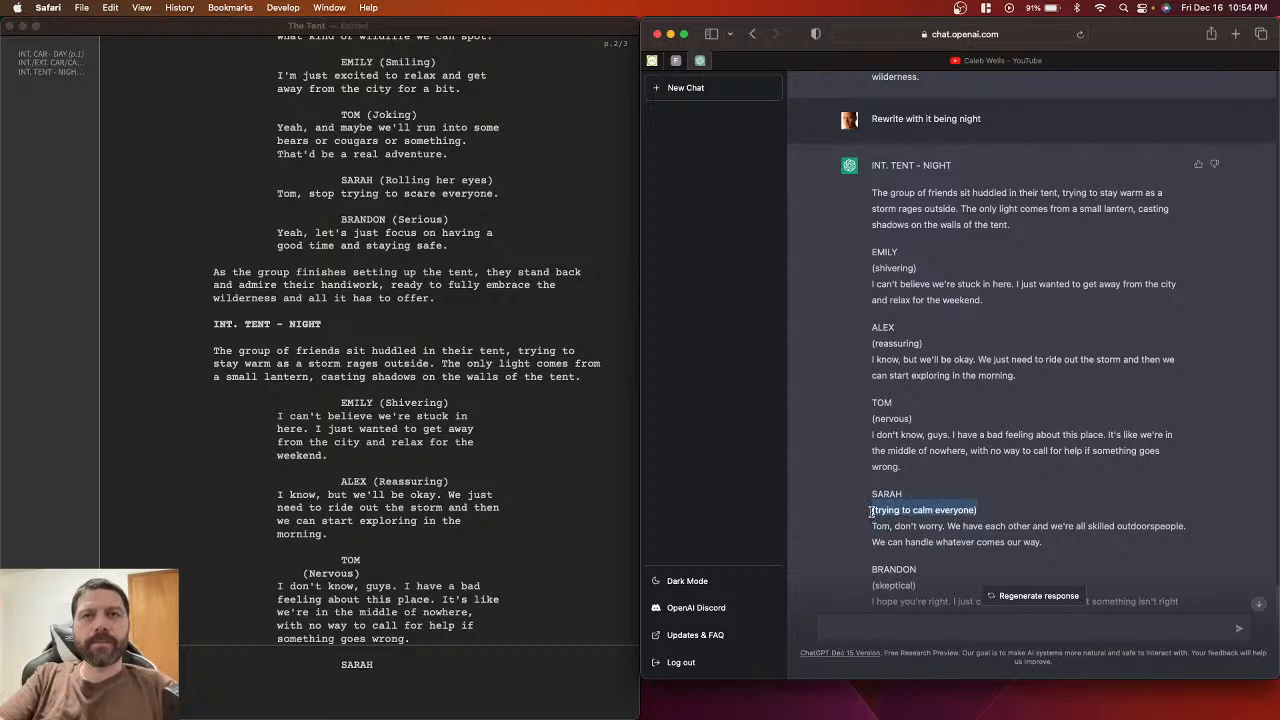
left_click(377, 653)
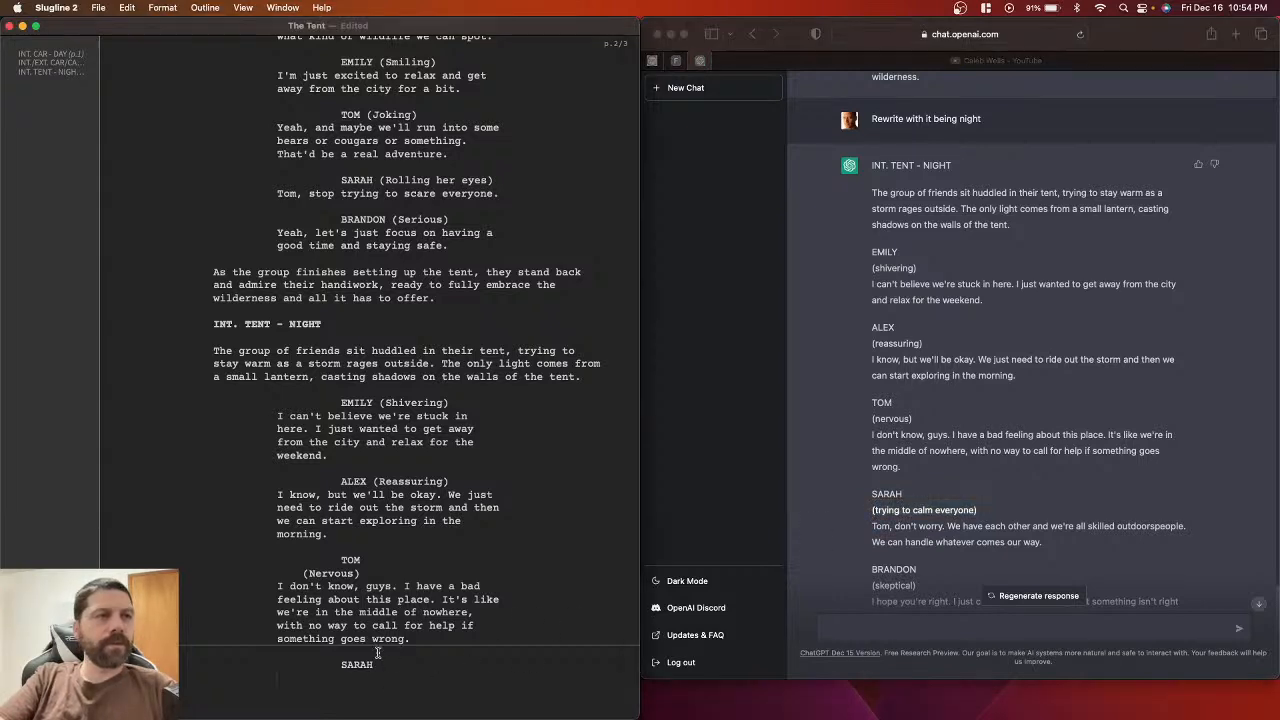
key("super+v")
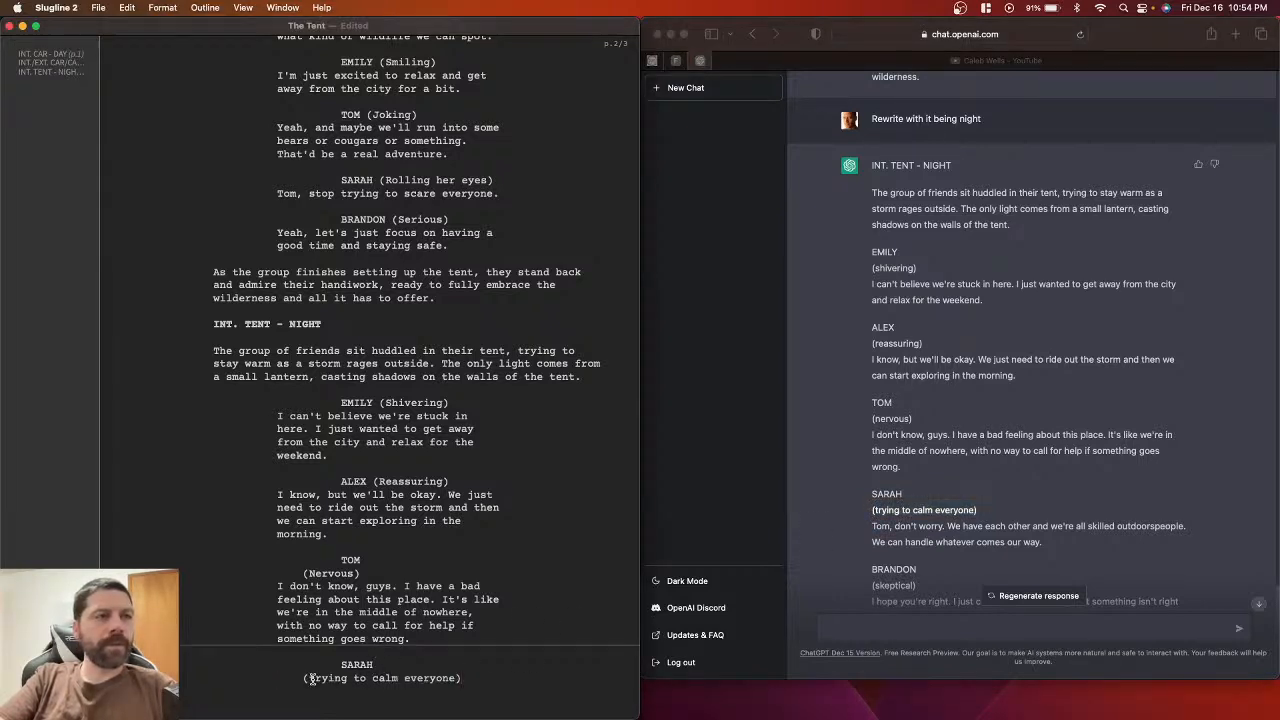
left_click(313, 678)
key("Delete")
type("T")
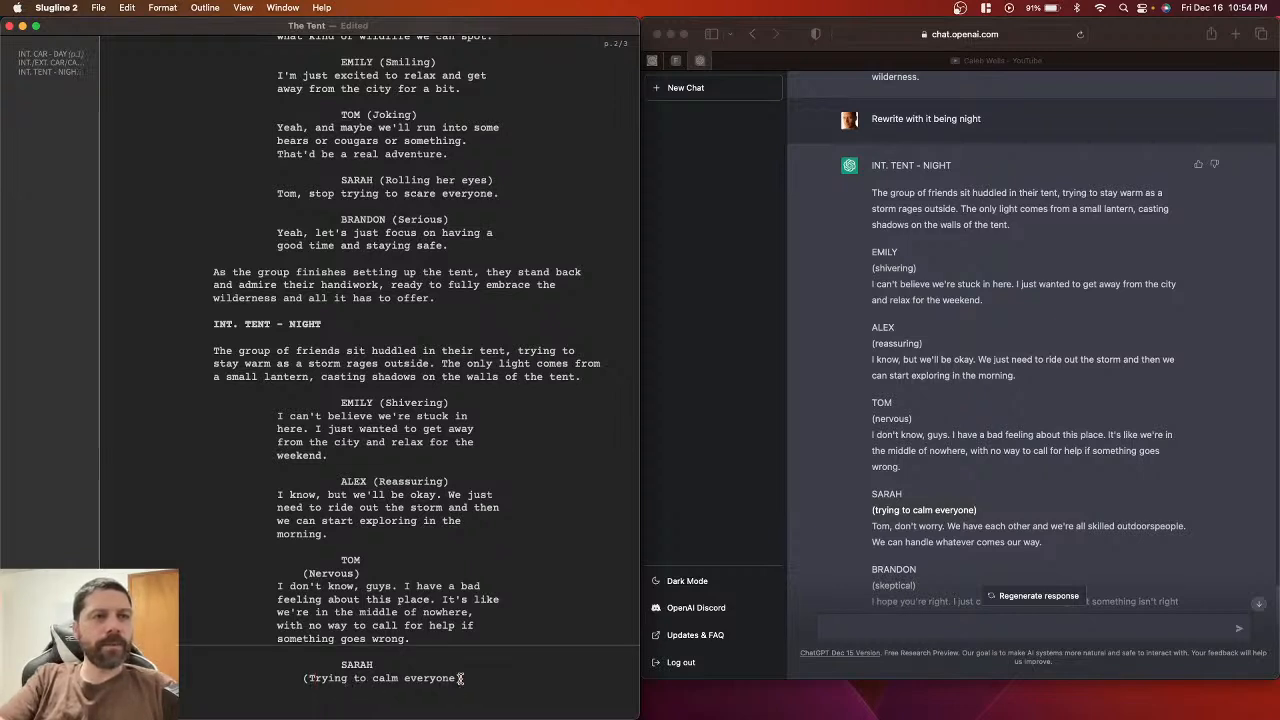
key("Return")
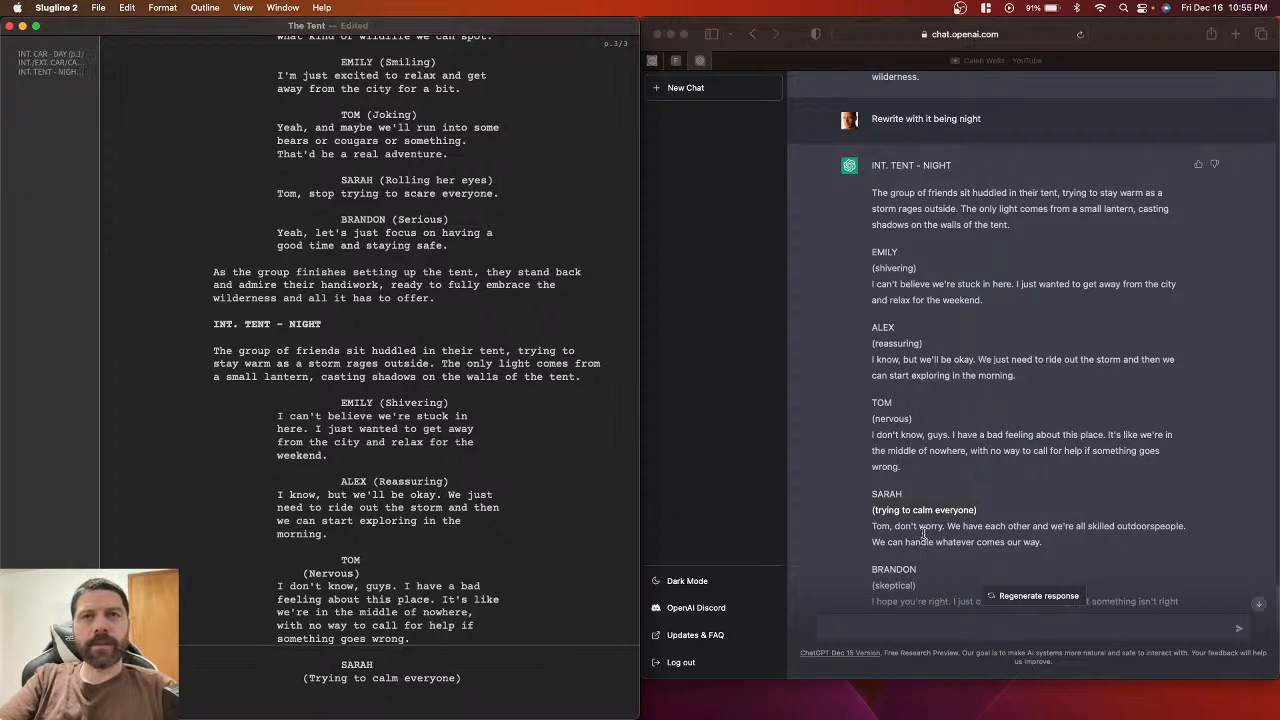
Step: Paste Sarah's calming dialogue, fix 'outdoors people', join the parenthetical onto SARAH, and save
left_click(872, 527)
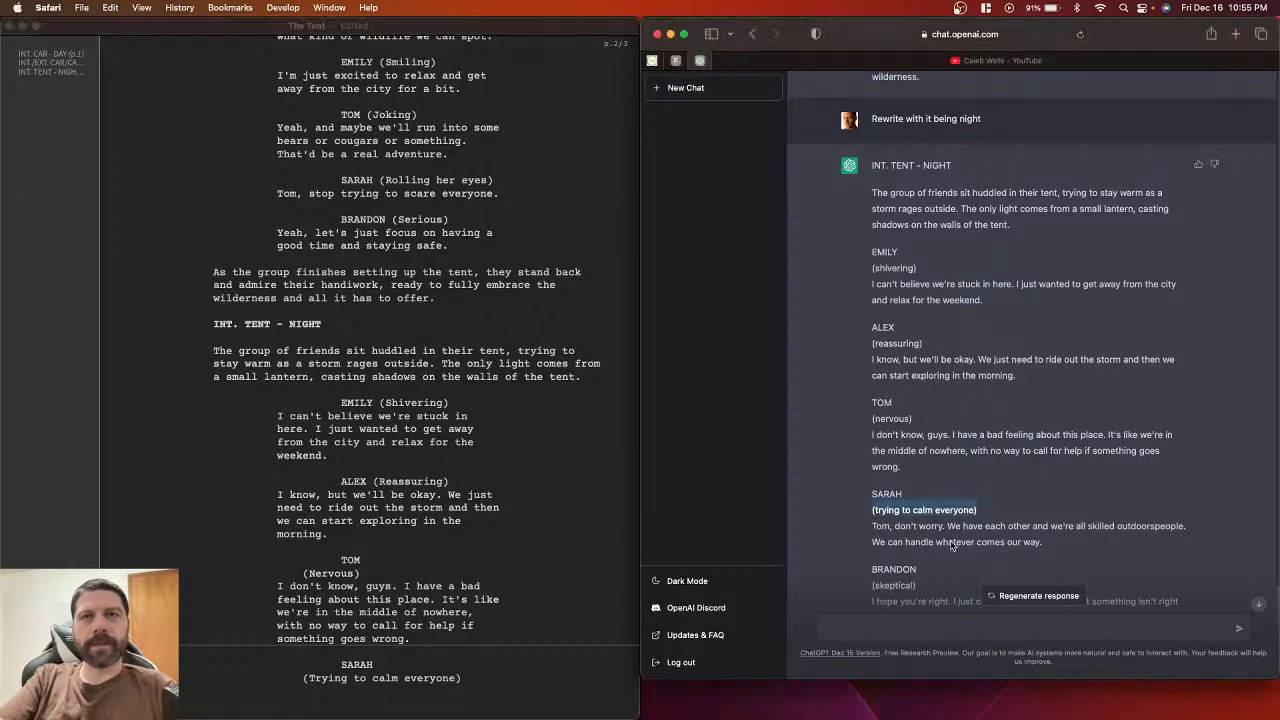
left_click(1026, 542)
left_click_drag(1044, 546, 872, 527)
key("super+c")
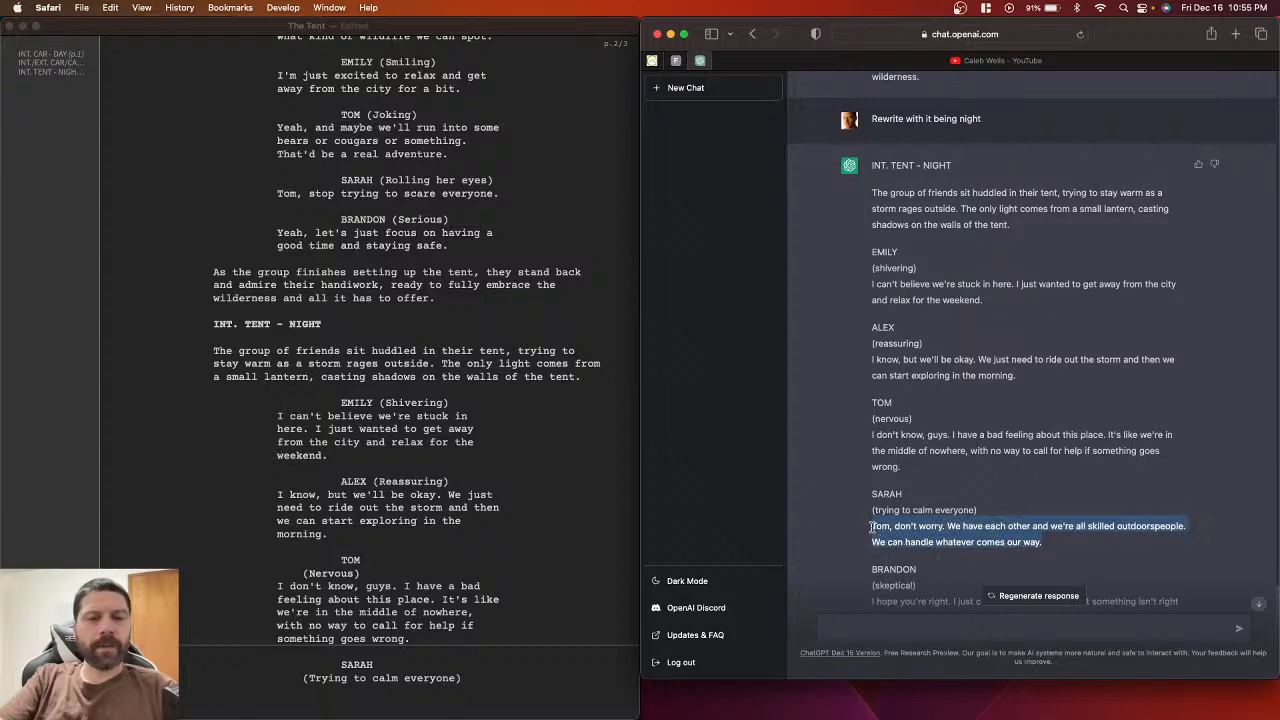
left_click(357, 686)
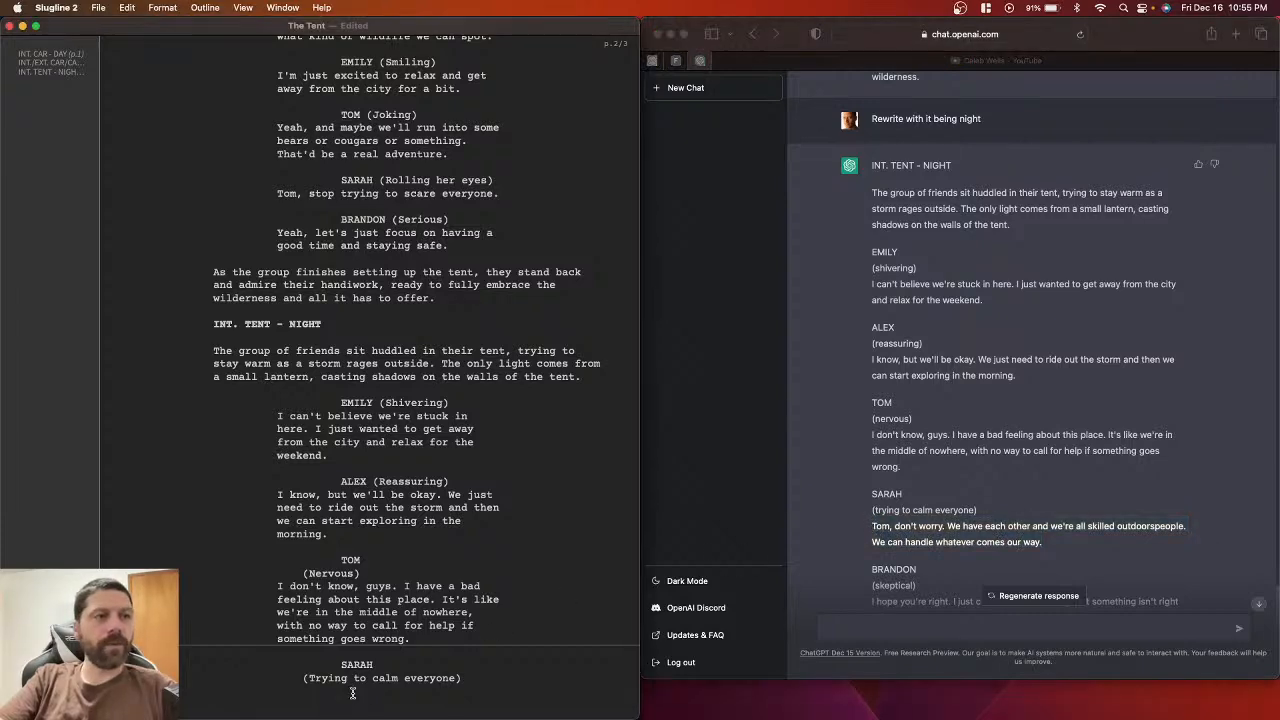
key("super+v")
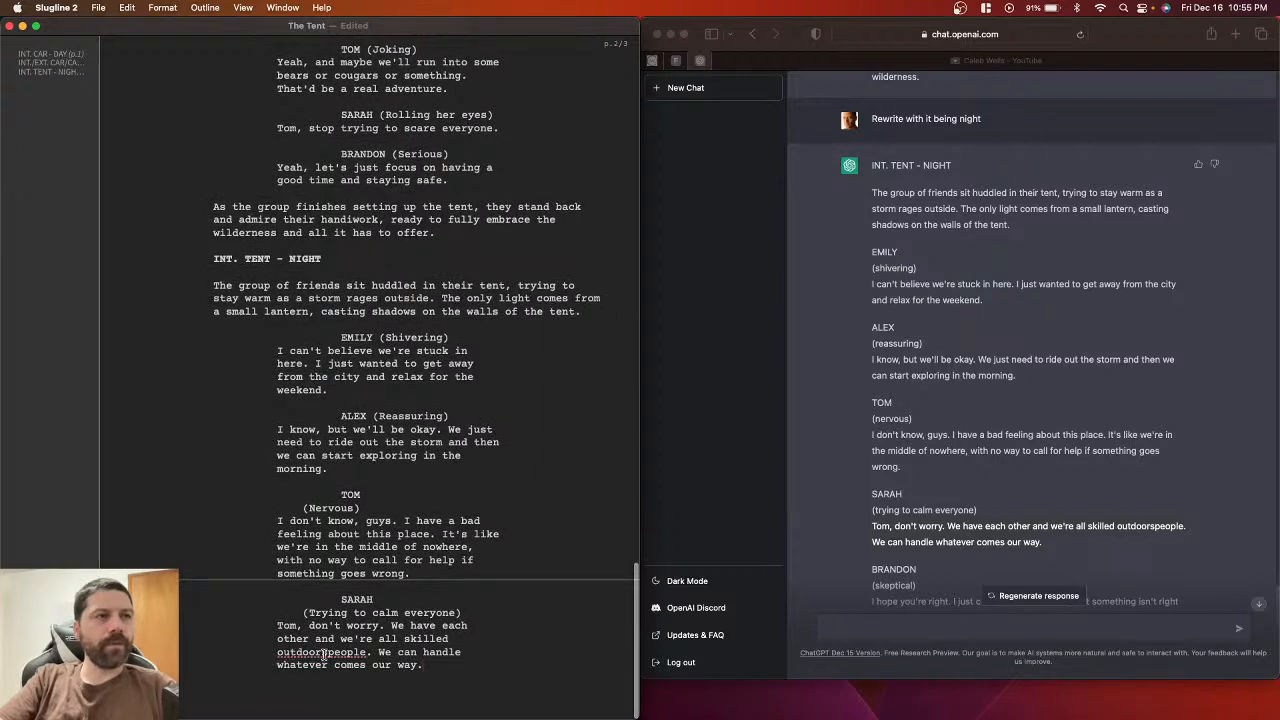
left_click(329, 652)
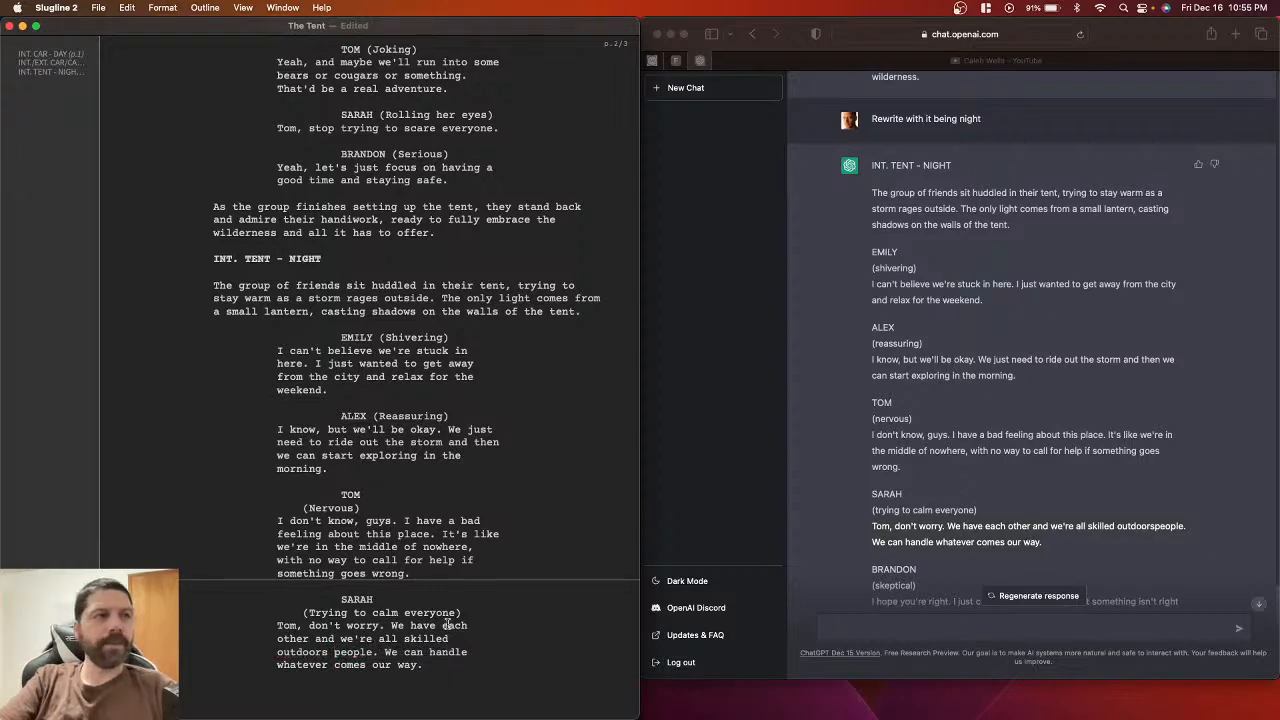
left_click(302, 613)
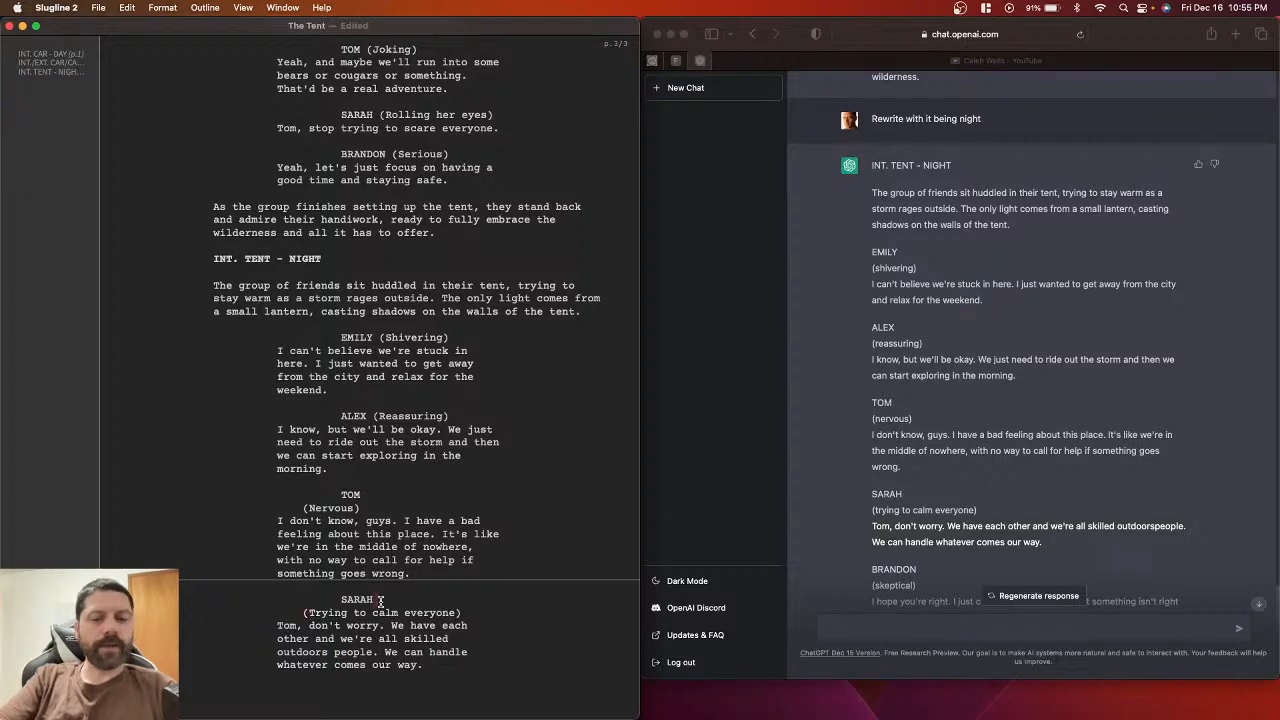
key("BackSpace")
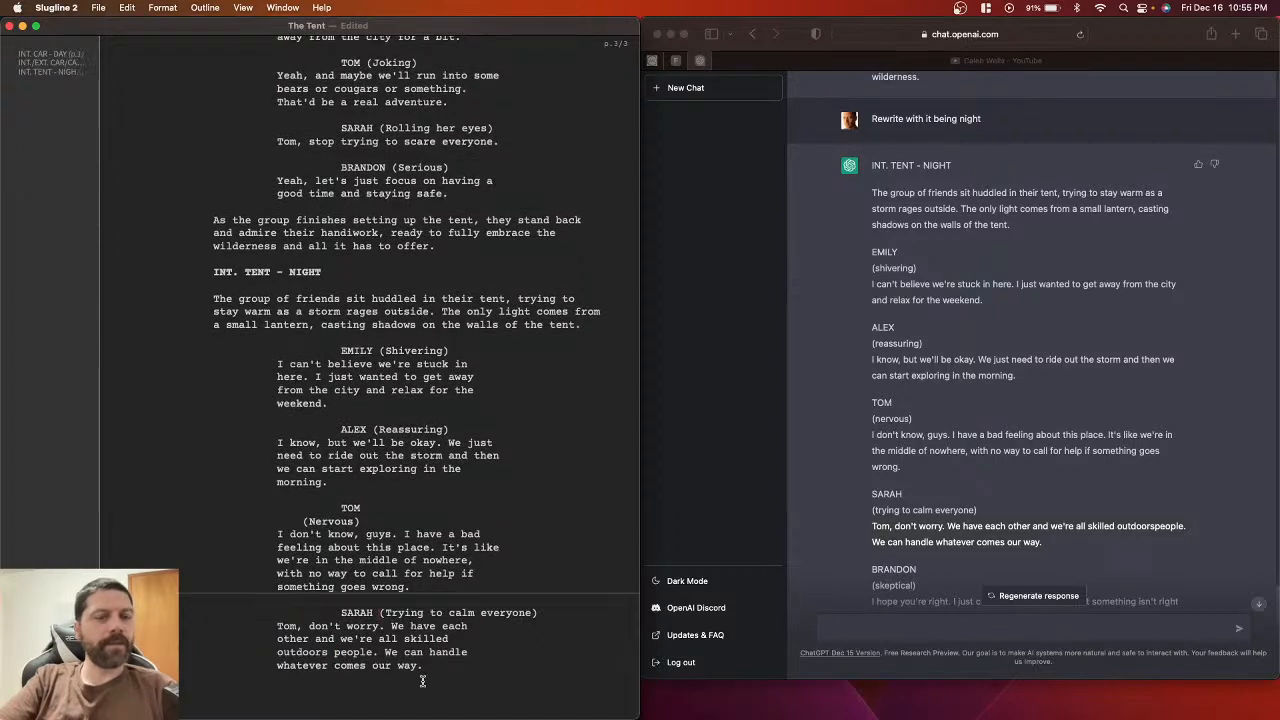
key("super+s")
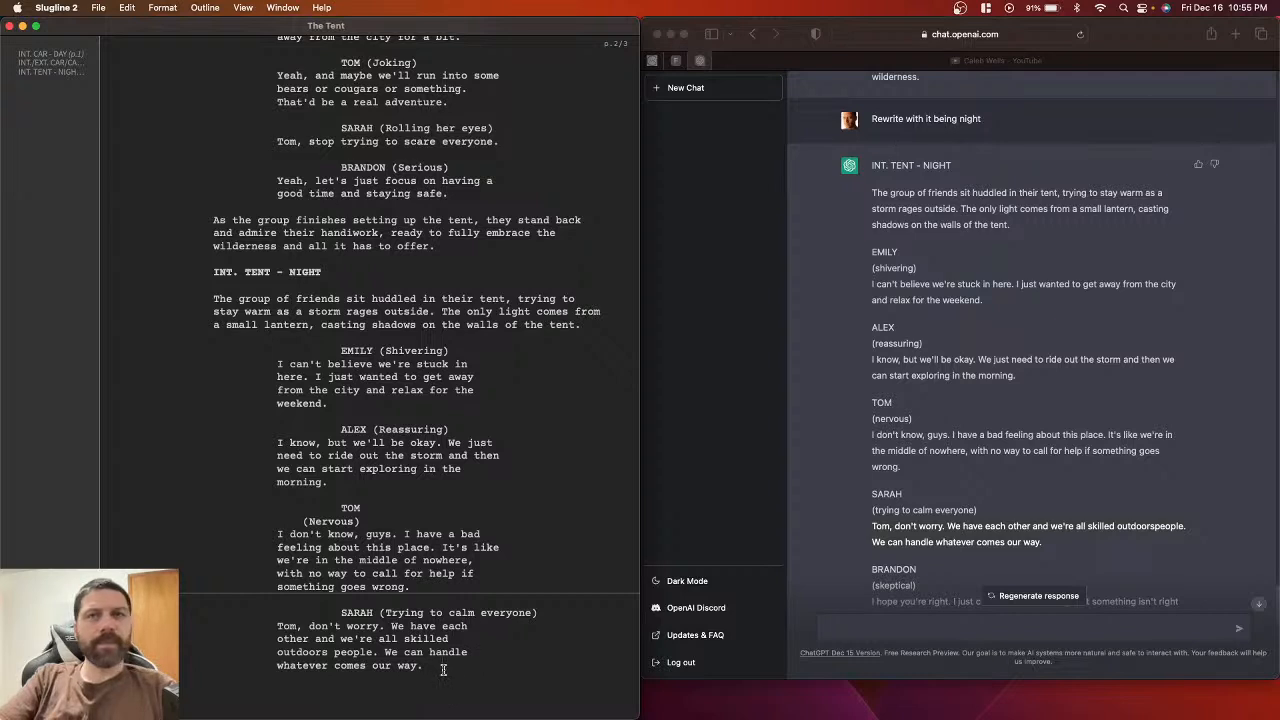
Step: Add a BRANDON character cue after Sarah's dialogue
scroll(871, 519, "down", 3)
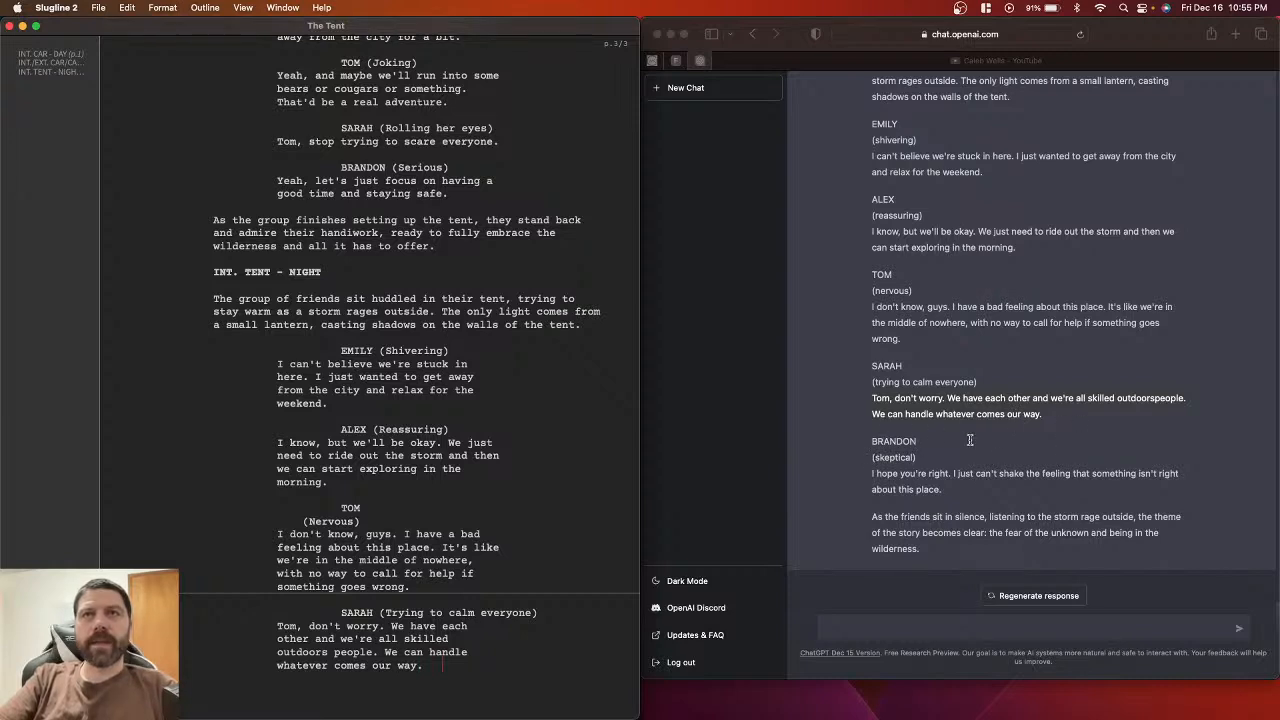
double_click(882, 447)
left_click(882, 450)
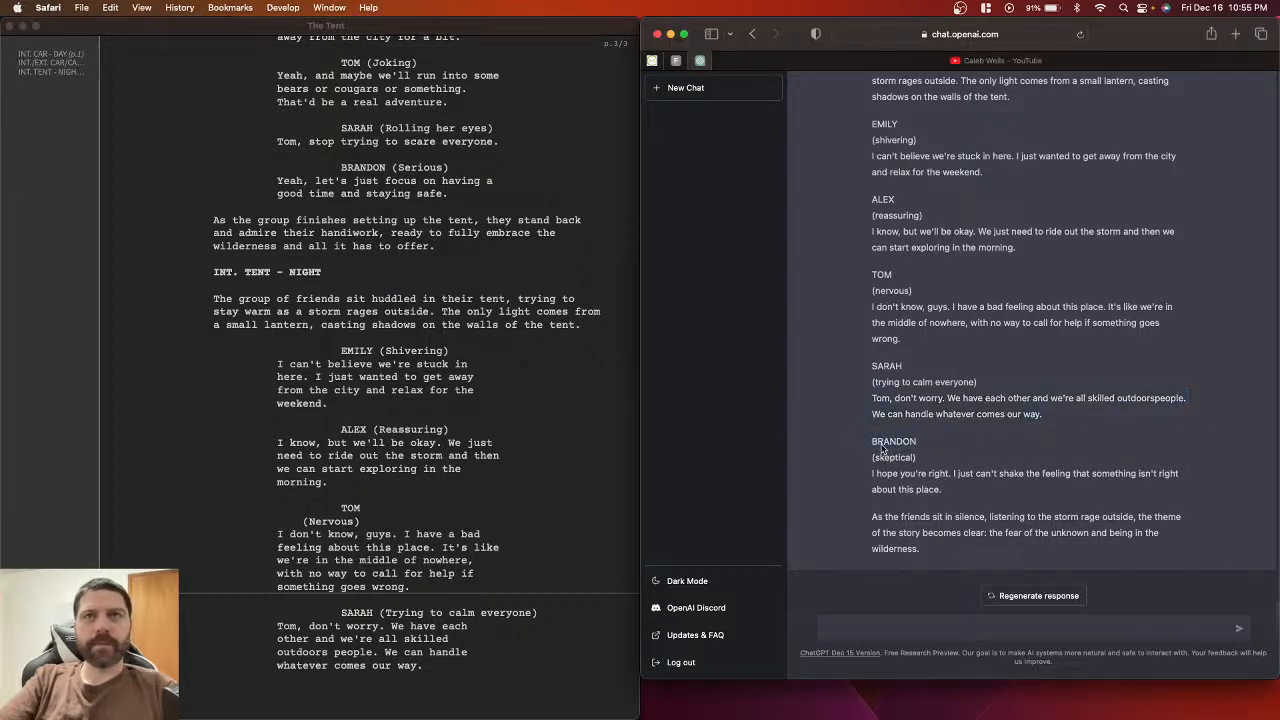
left_click(434, 669)
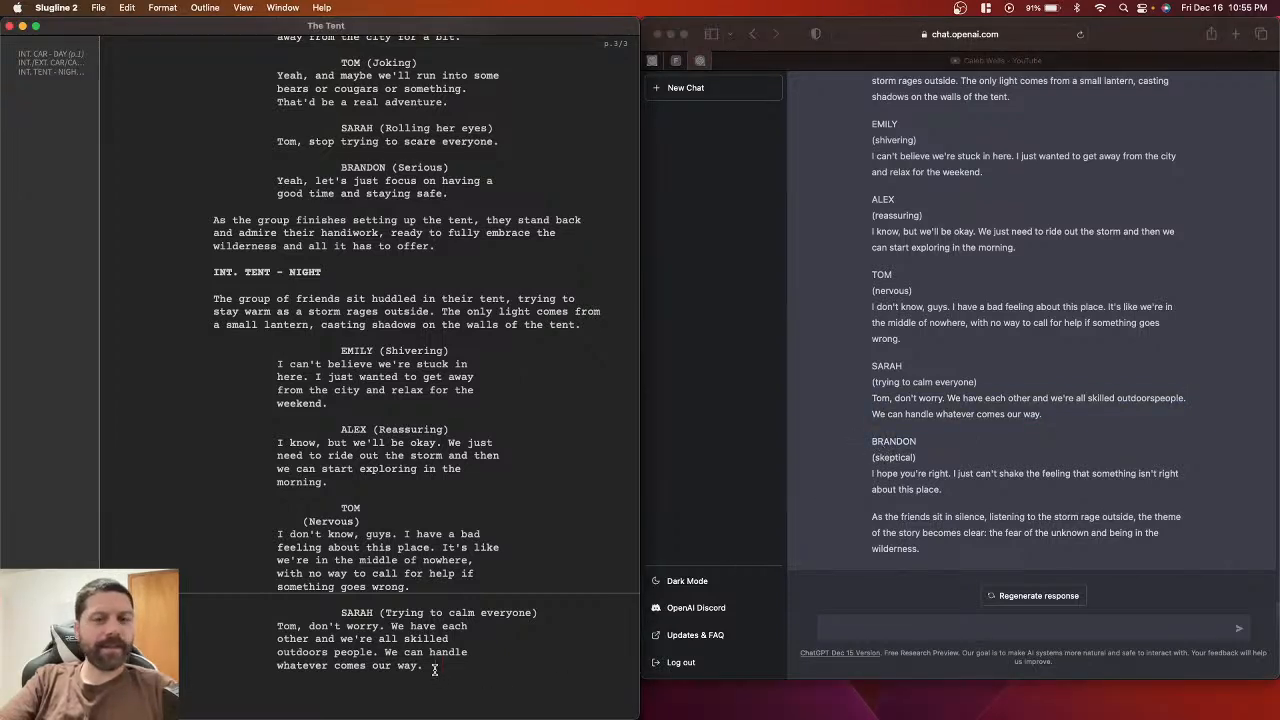
key("Return")
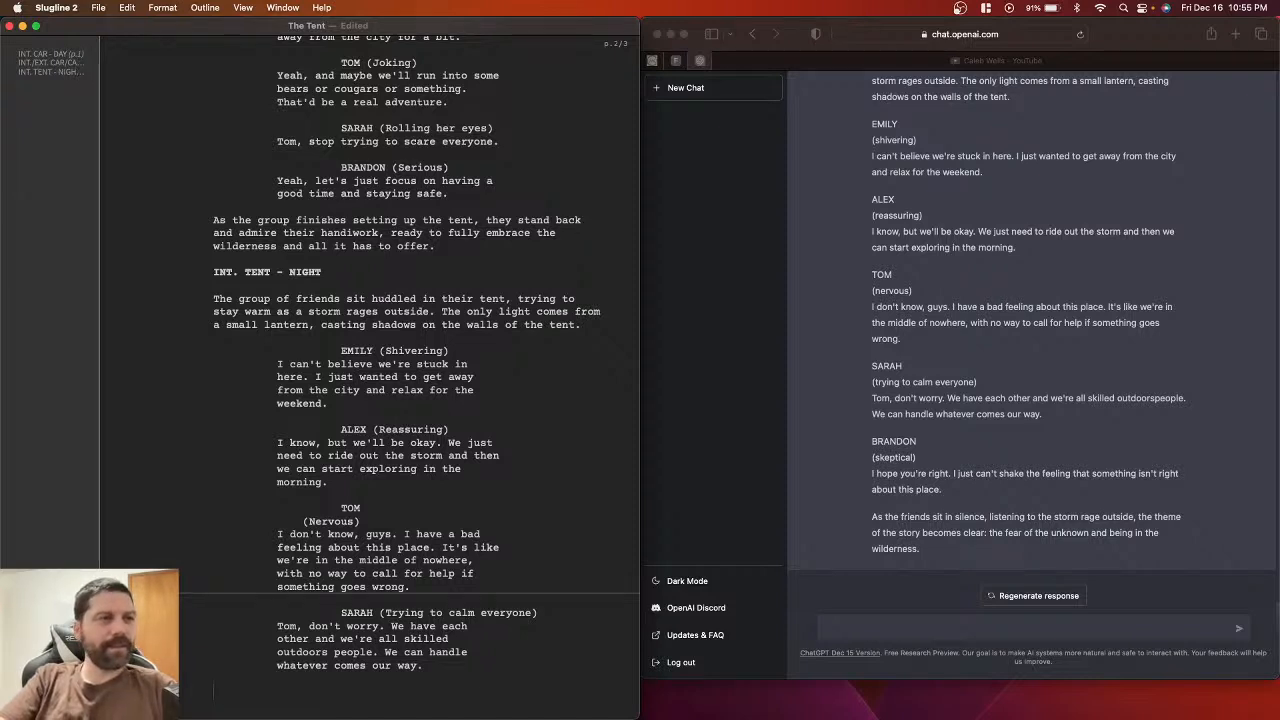
type("BRANDON")
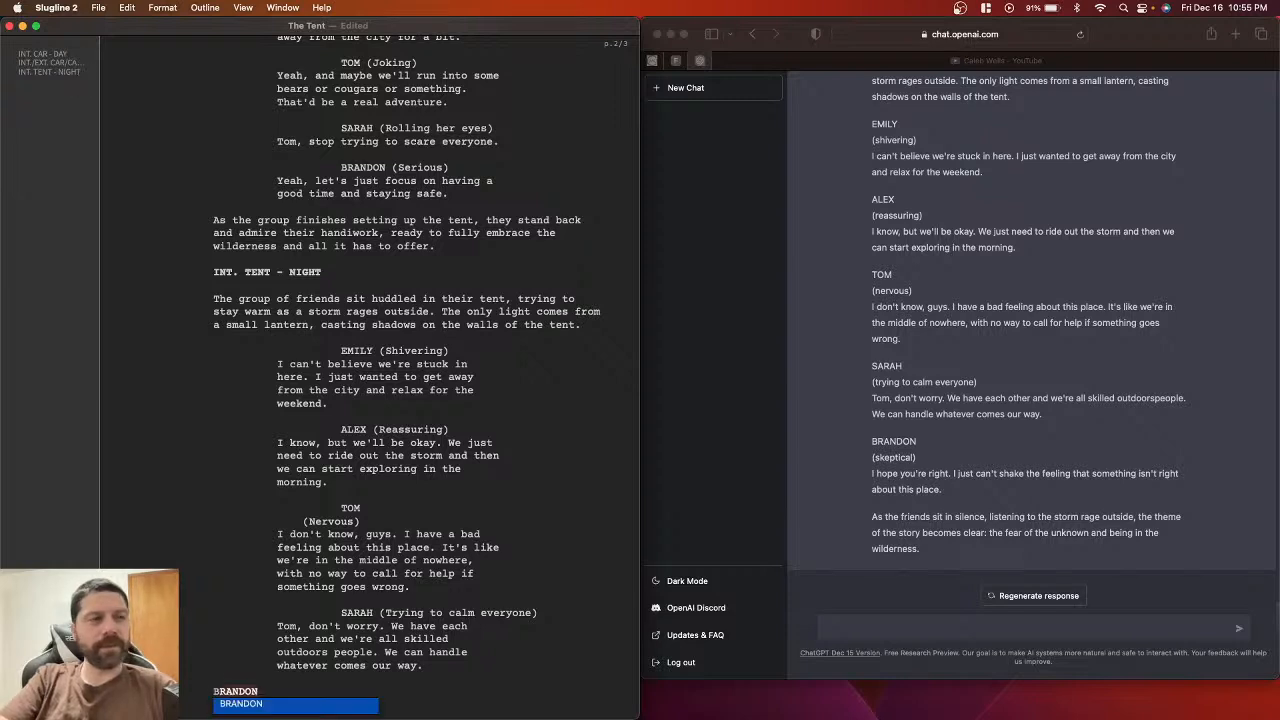
key("Escape")
type("RANDON")
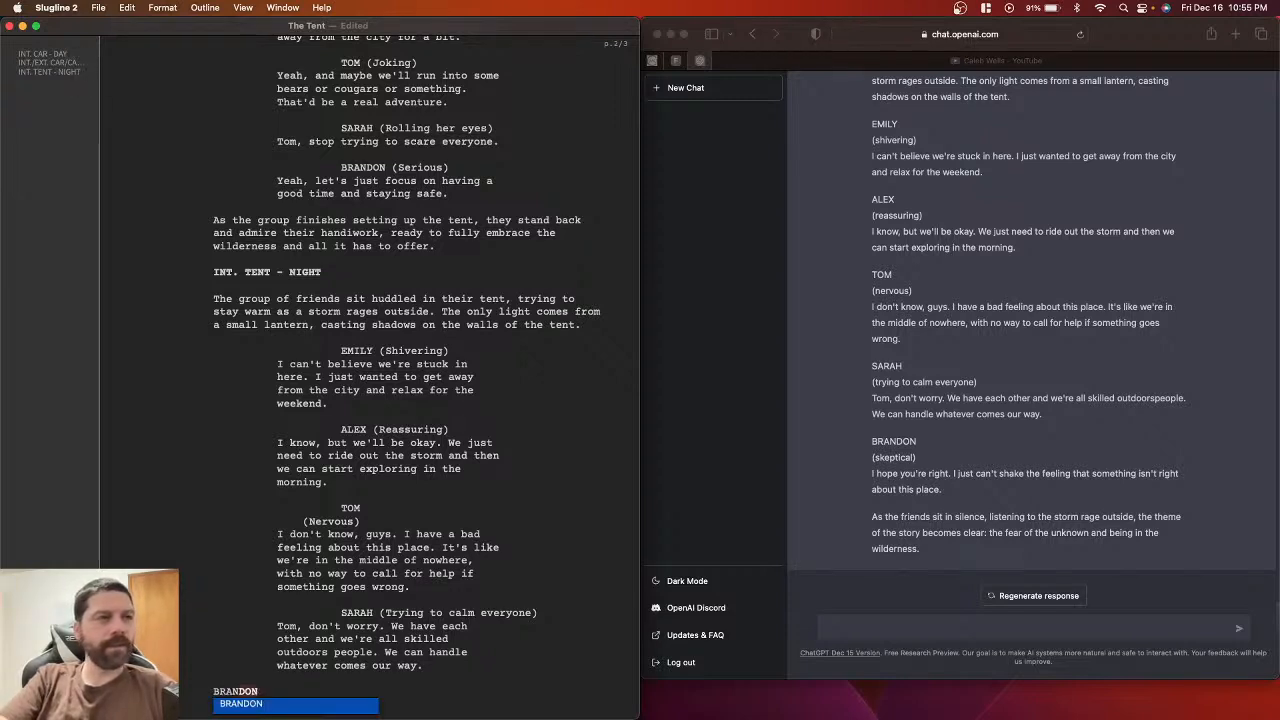
key("Return")
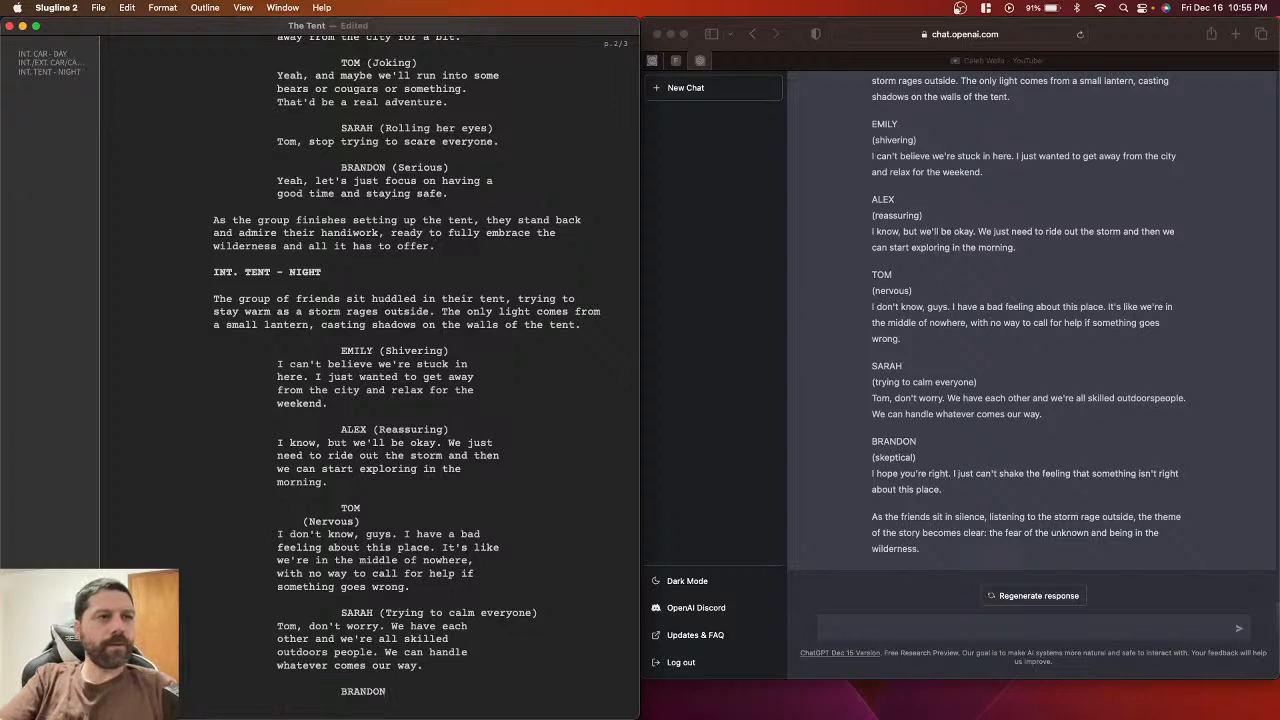
Step: Paste Brandon's parenthetical from ChatGPT under BRANDON, capitalised to (Skeptical)
left_click(916, 459)
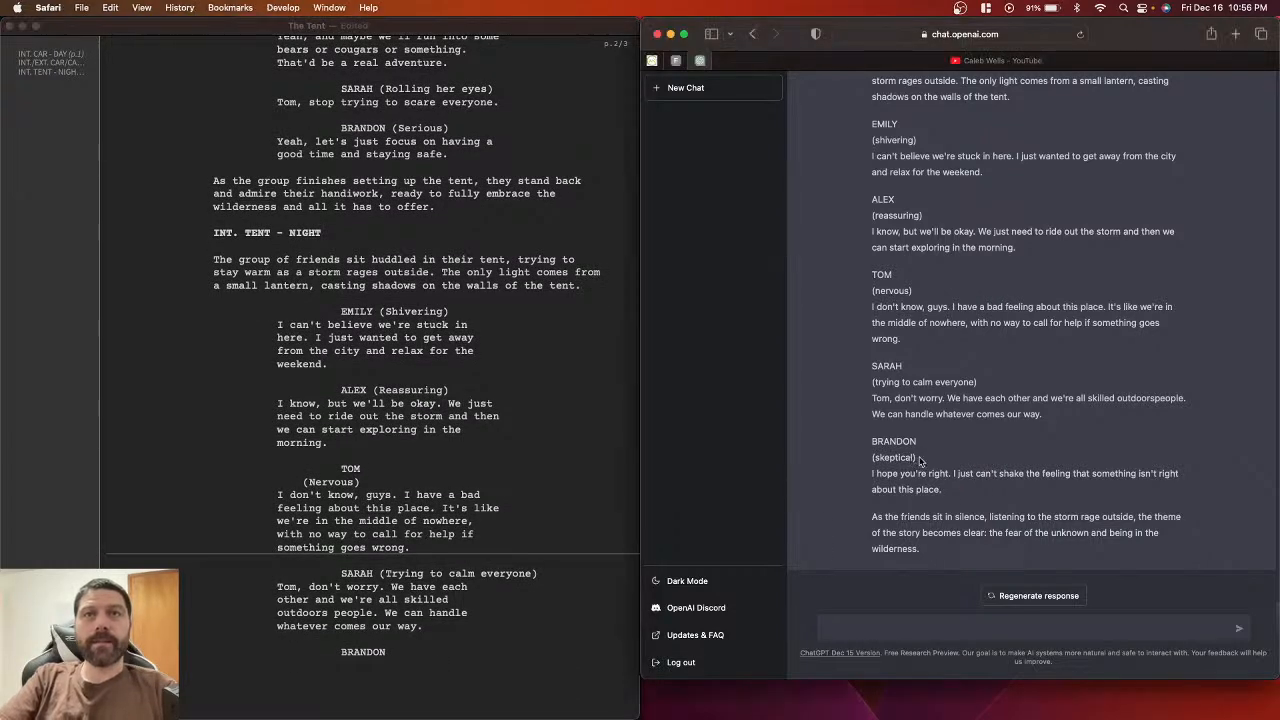
left_click_drag(916, 459, 878, 456)
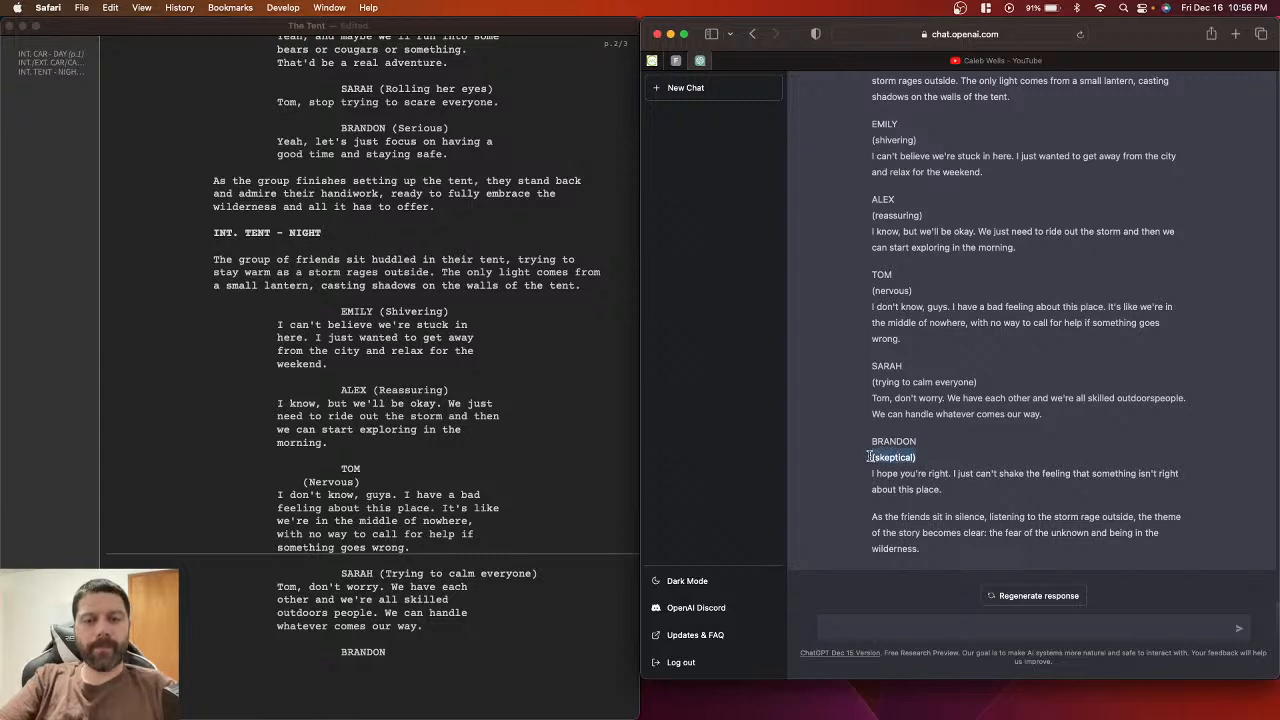
left_click(371, 660)
key("super+v")
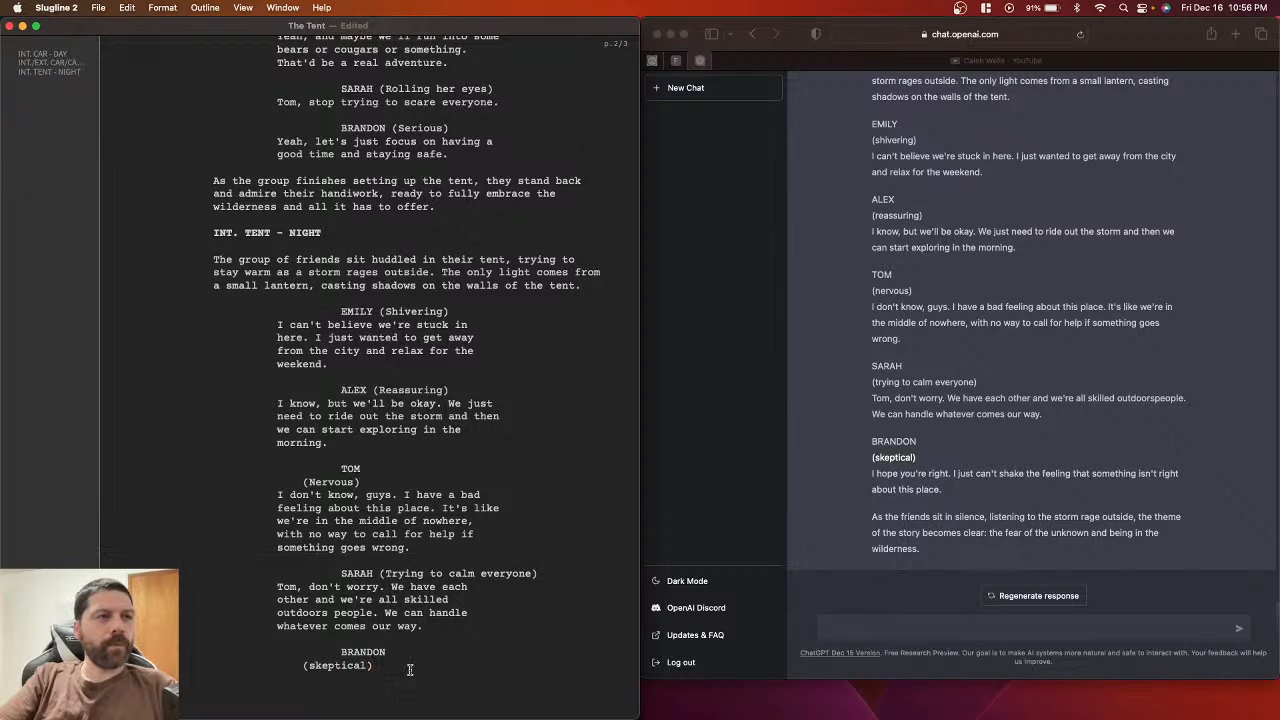
double_click(312, 665)
type("S")
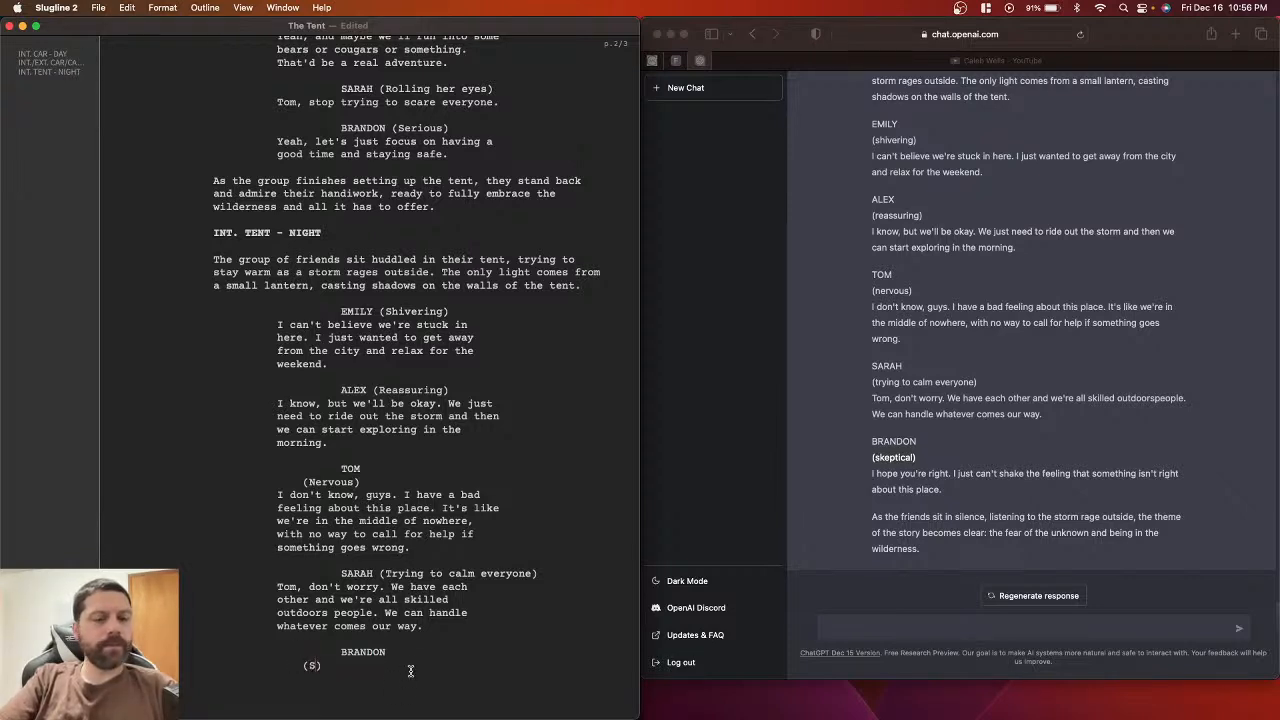
key("super+z")
key("Left")
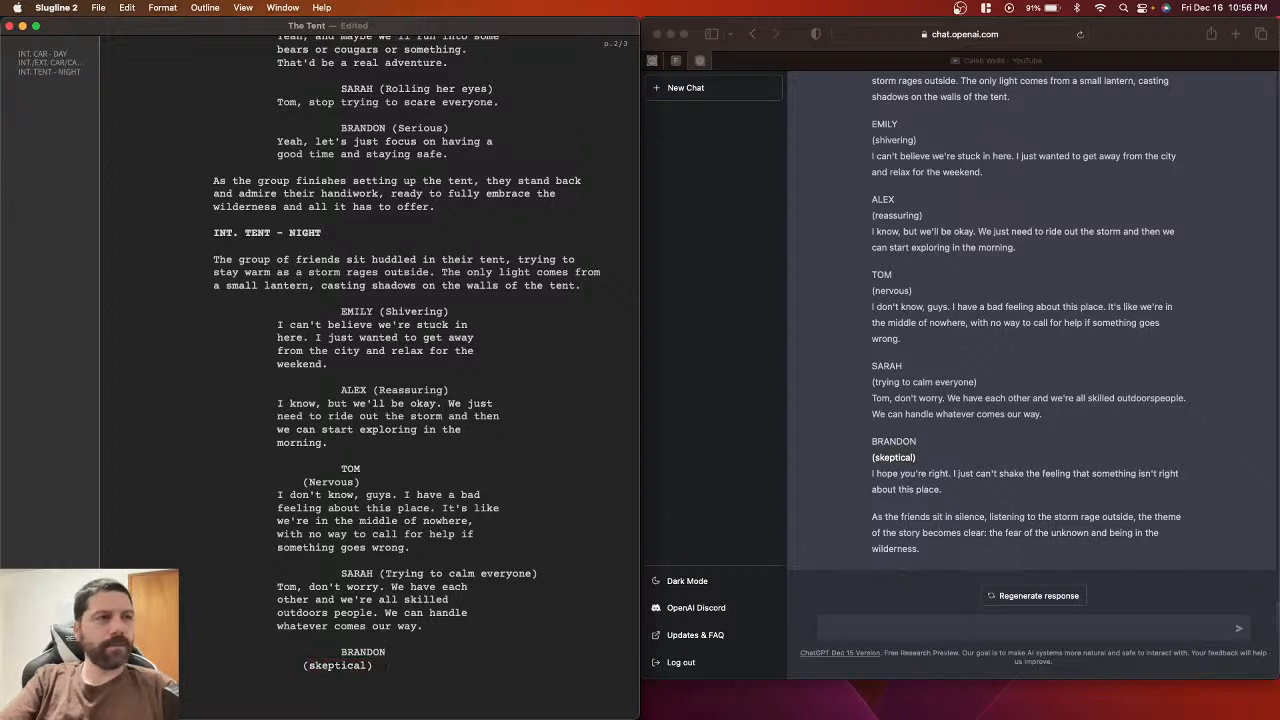
key("Delete")
type("S")
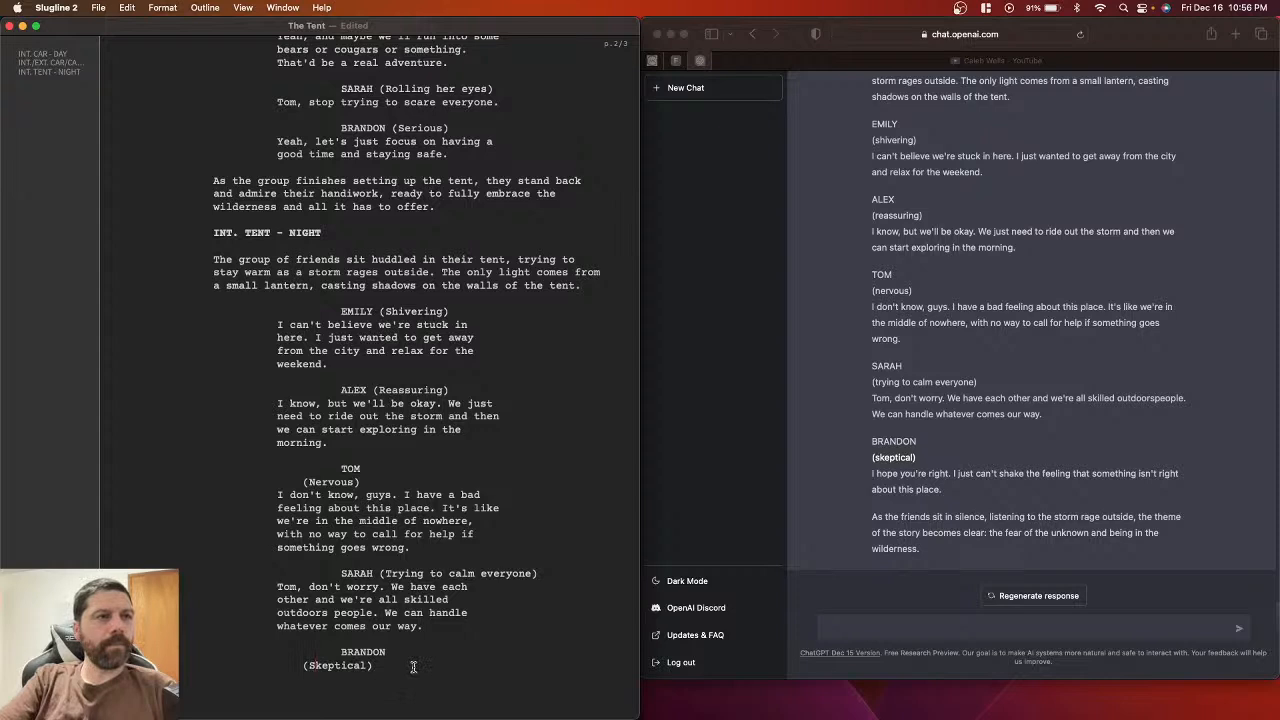
key("Return")
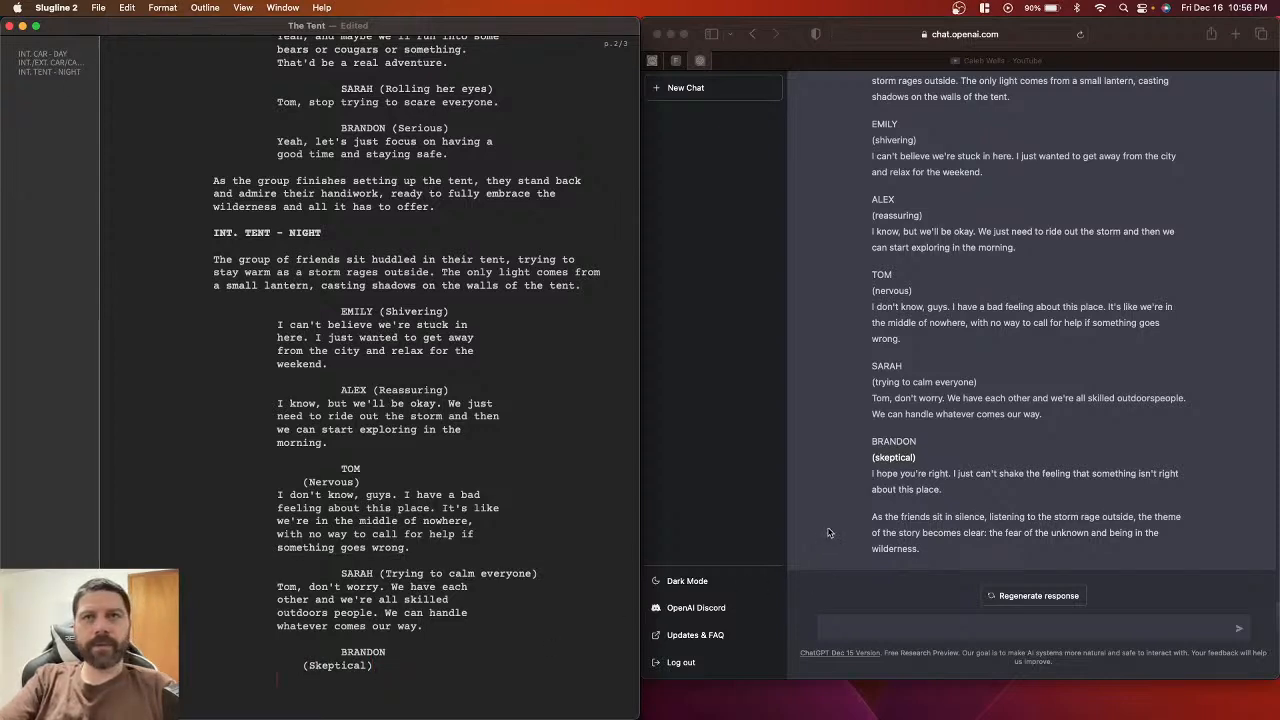
Step: Paste Brandon's line about the feeling something isn't right as his dialogue, then save
left_click(870, 476)
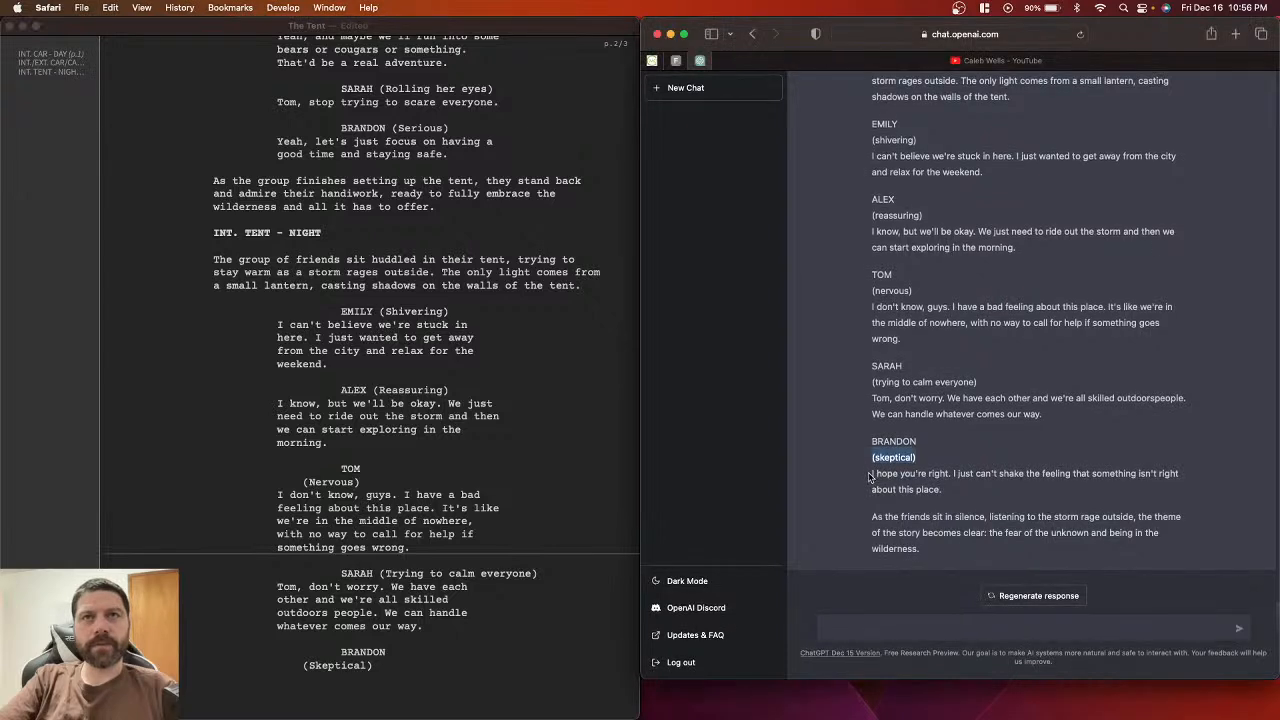
left_click(870, 478)
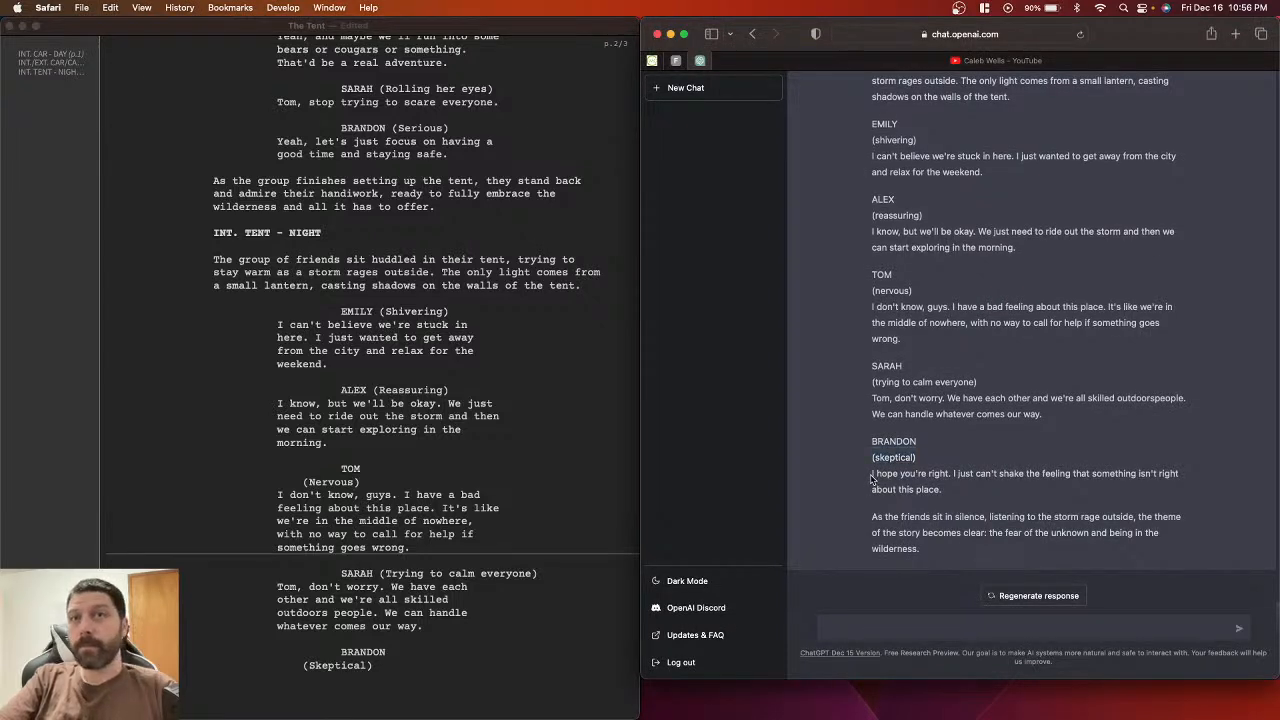
left_click_drag(871, 476, 977, 492)
key("cmd+c")
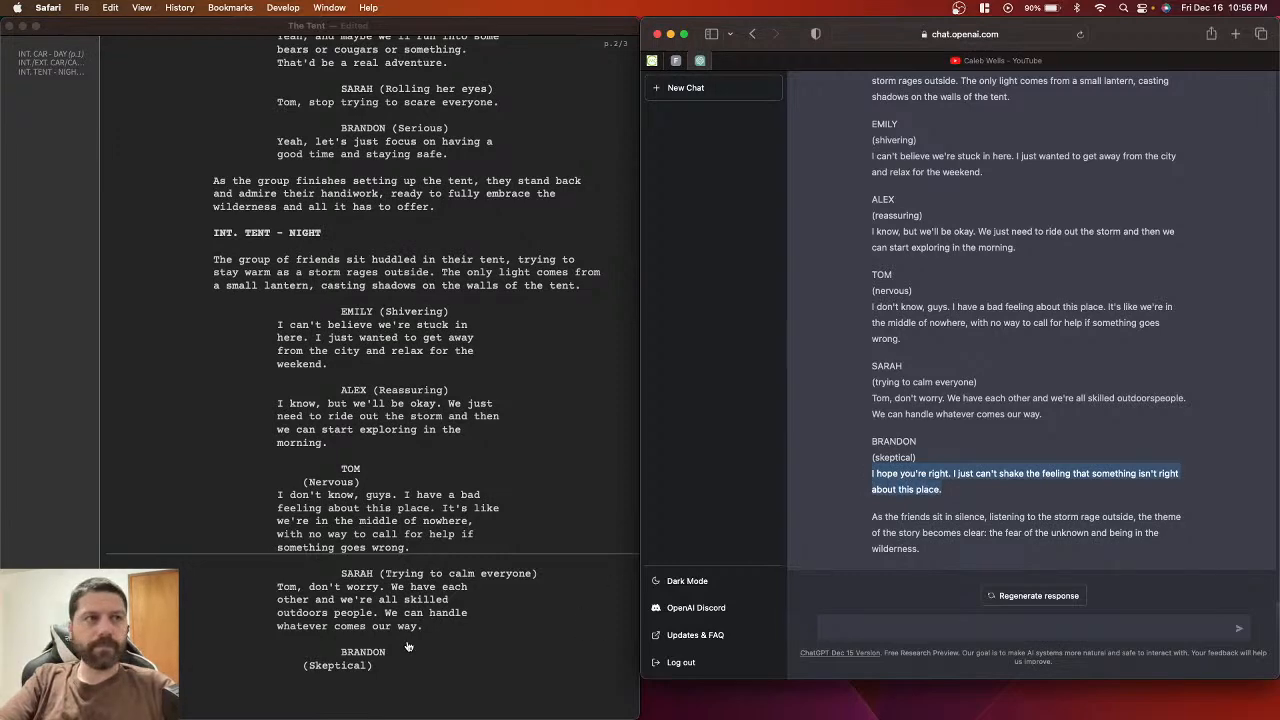
left_click(363, 676)
key("Return")
key("cmd+v")
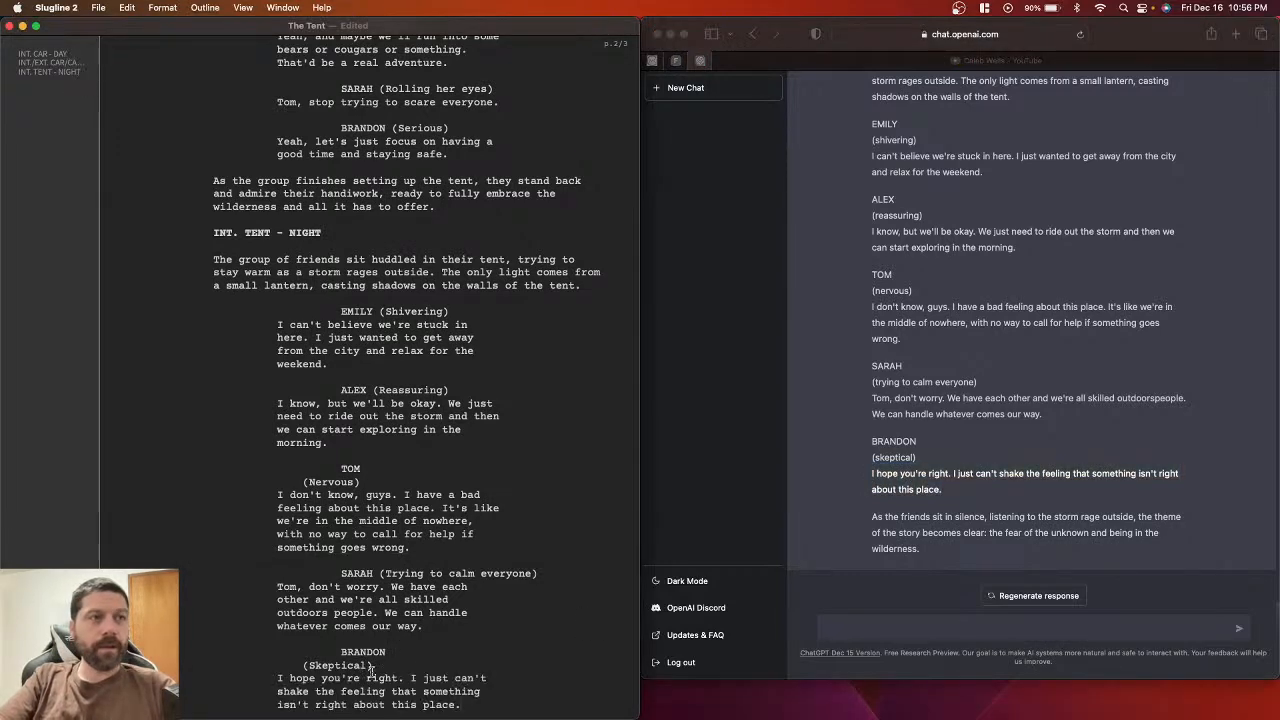
scroll(420, 680, "down", 2)
key("cmd+s")
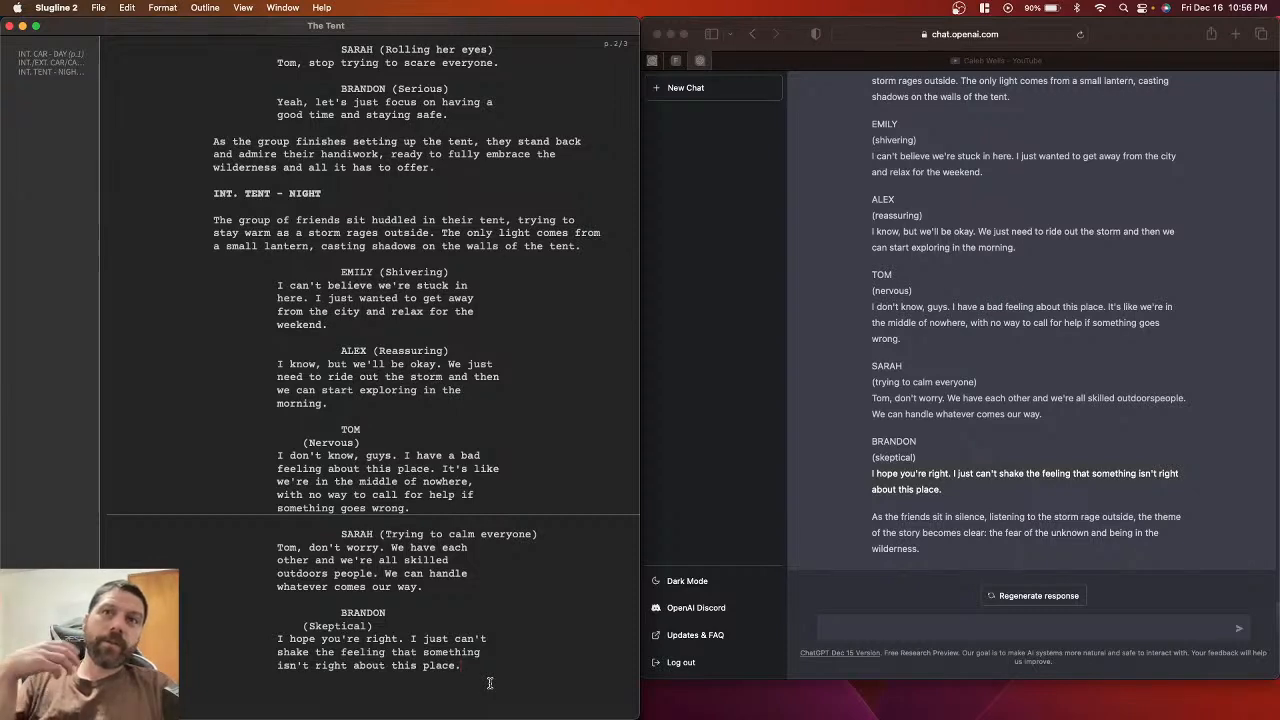
Step: Paste ChatGPT's closing paragraph about fear of the unknown as the final action line, then save
left_click(873, 519)
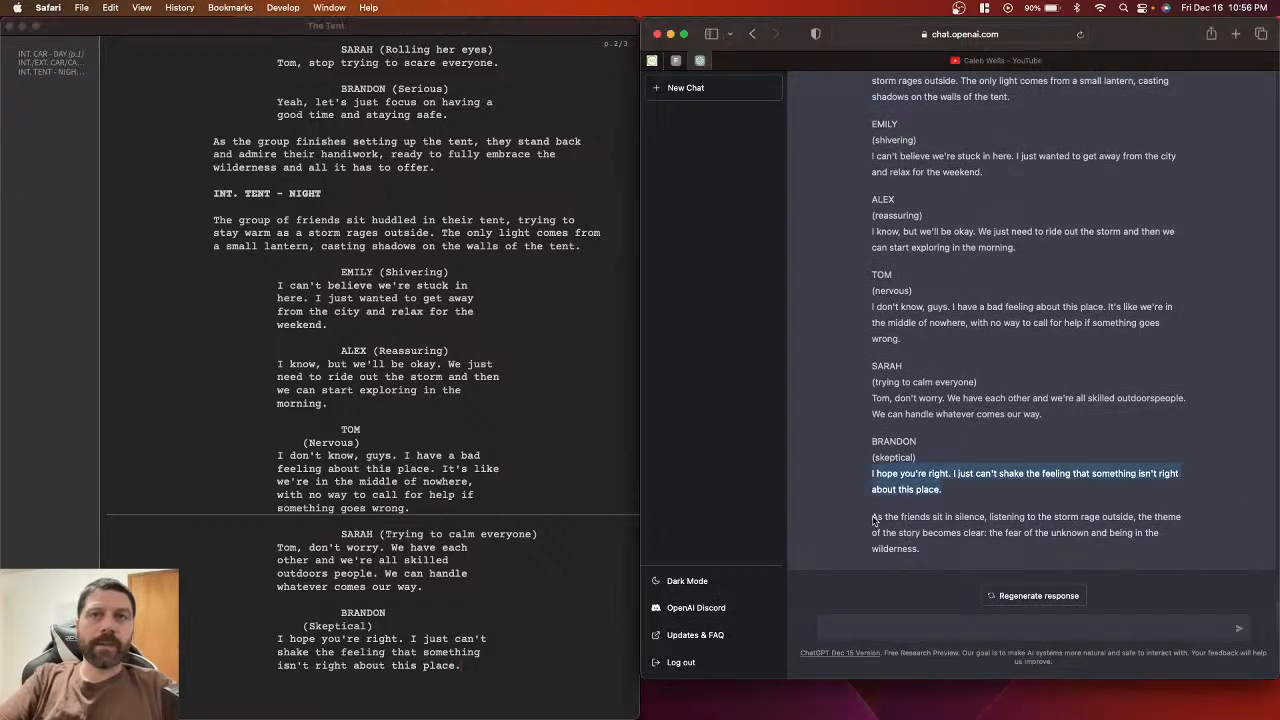
left_click(873, 519)
left_click_drag(873, 519, 931, 548)
key("ctrl+c")
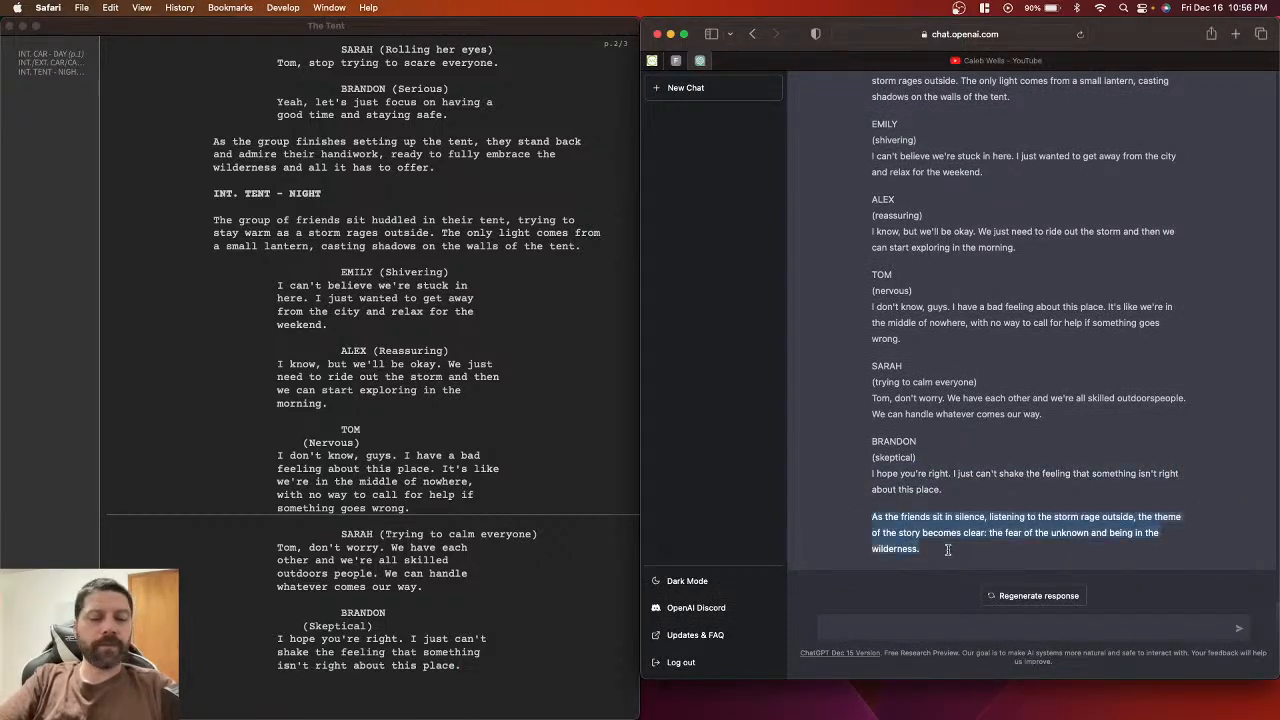
left_click(361, 690)
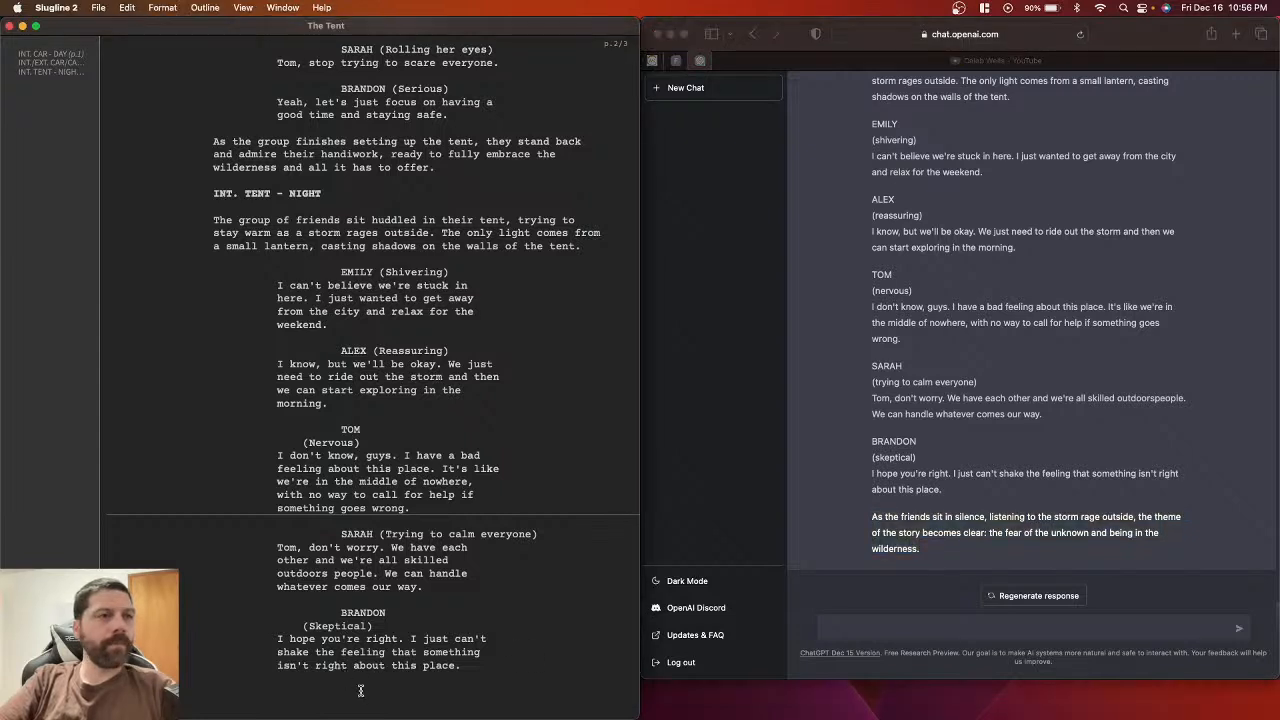
key("Return")
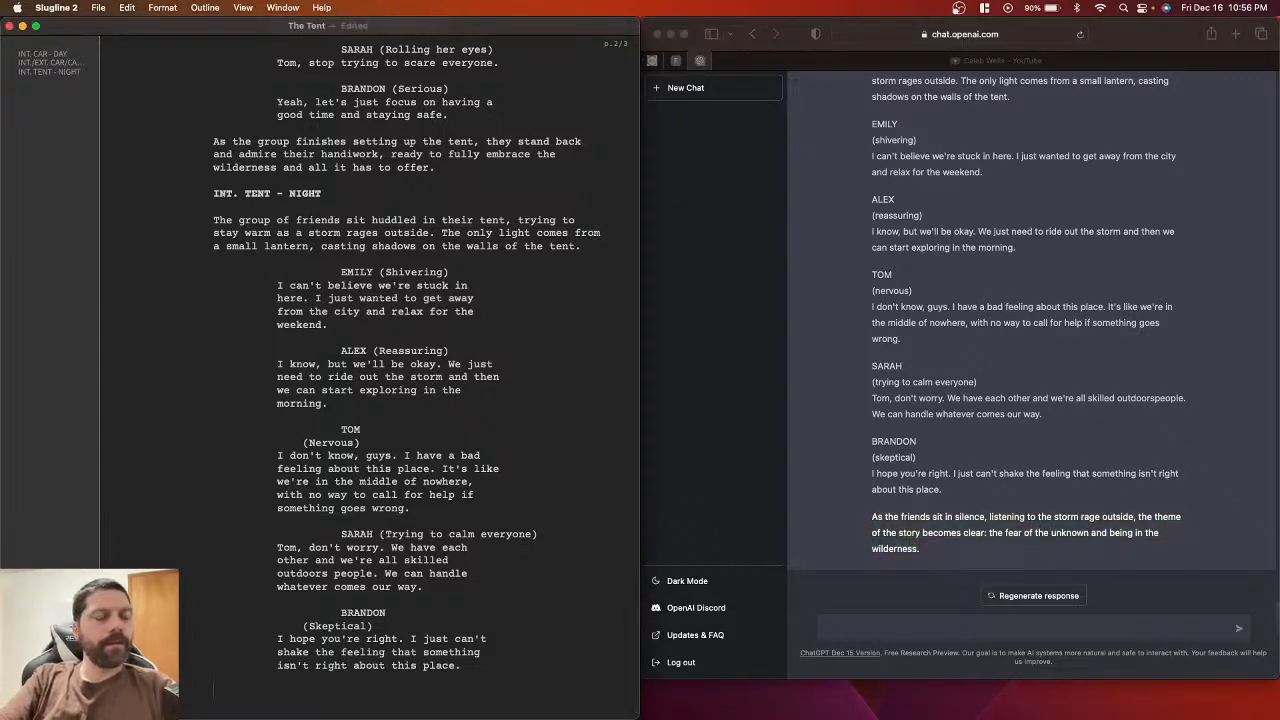
key("ctrl+v")
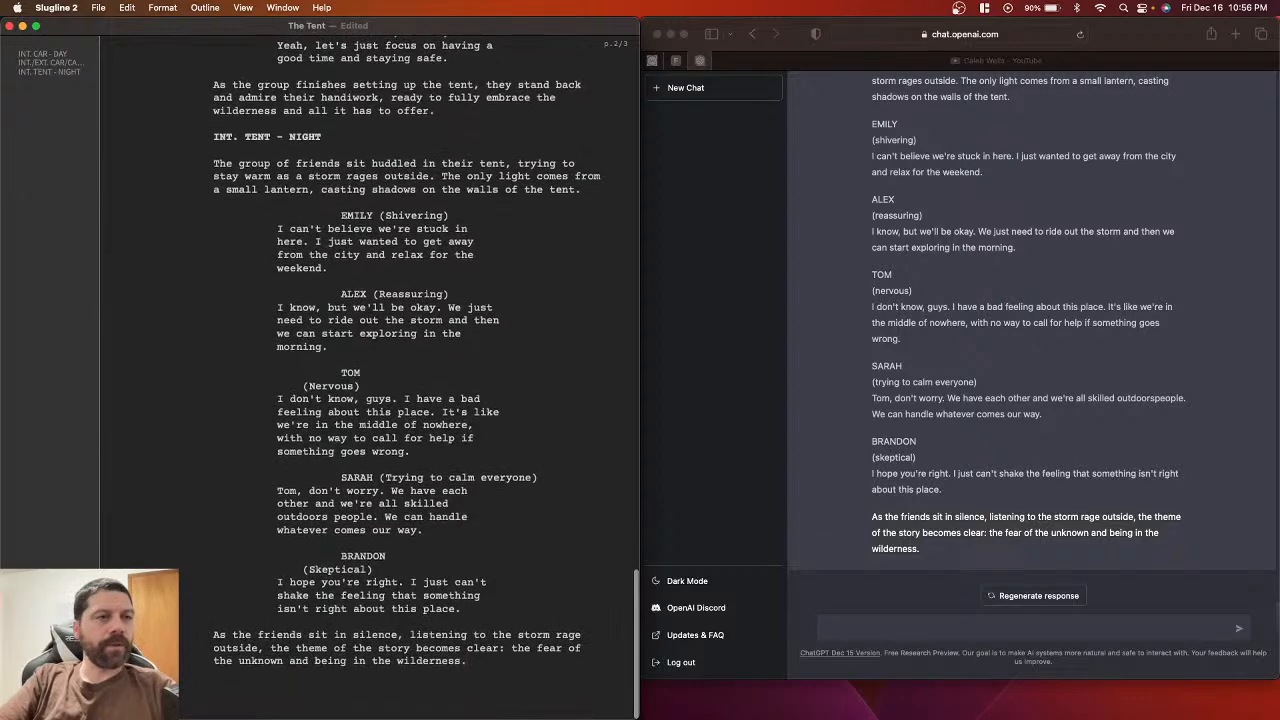
key("super+s")
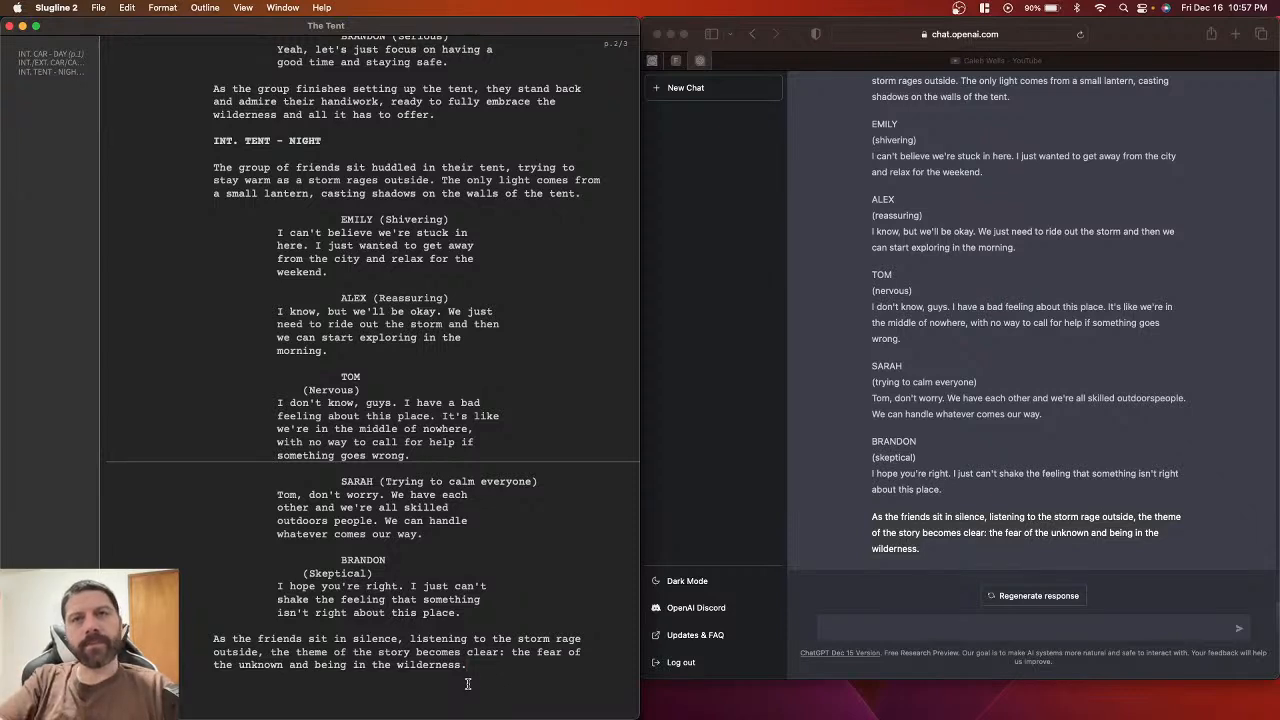
left_click(930, 567)
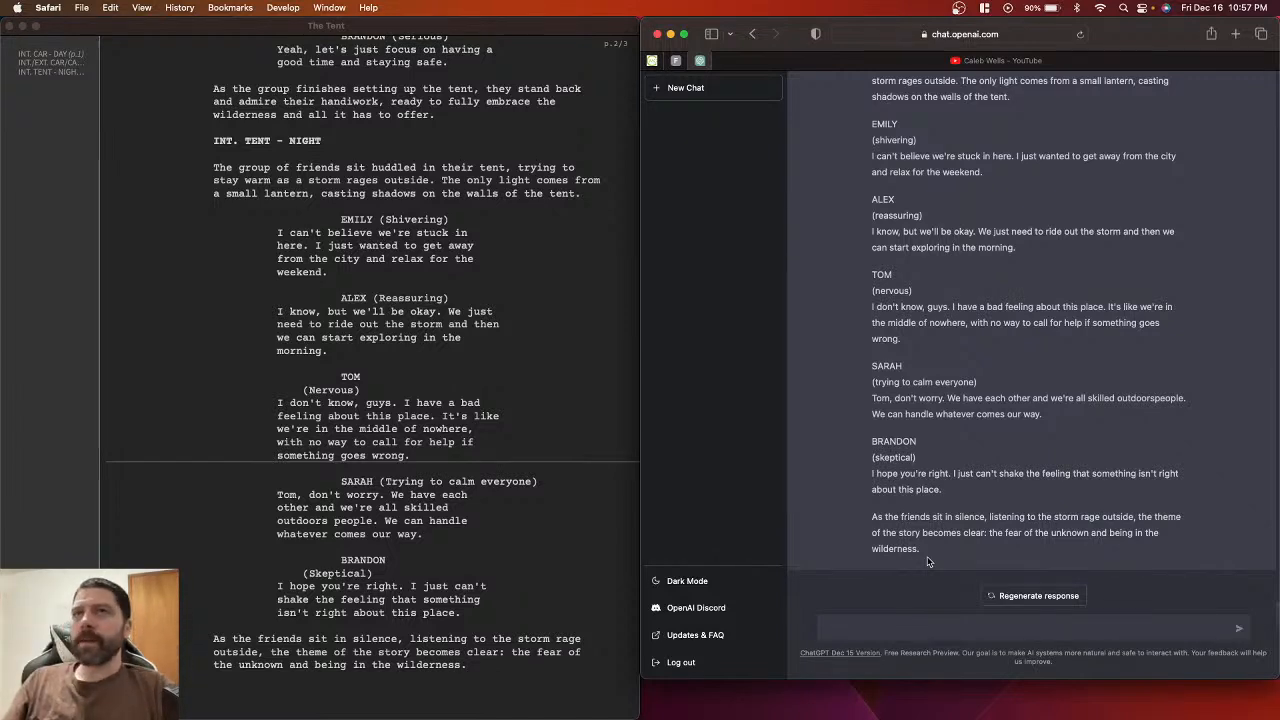
scroll(508, 550, "down", 1)
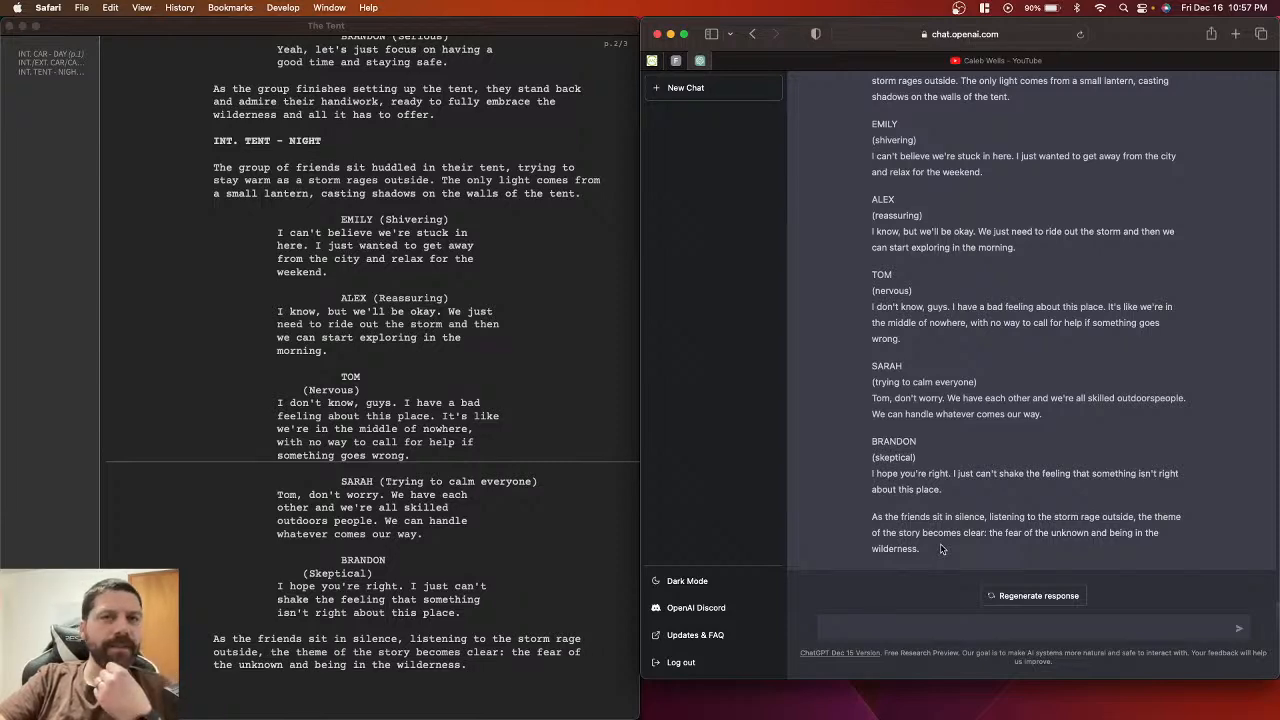
scroll(868, 428, "up", 5)
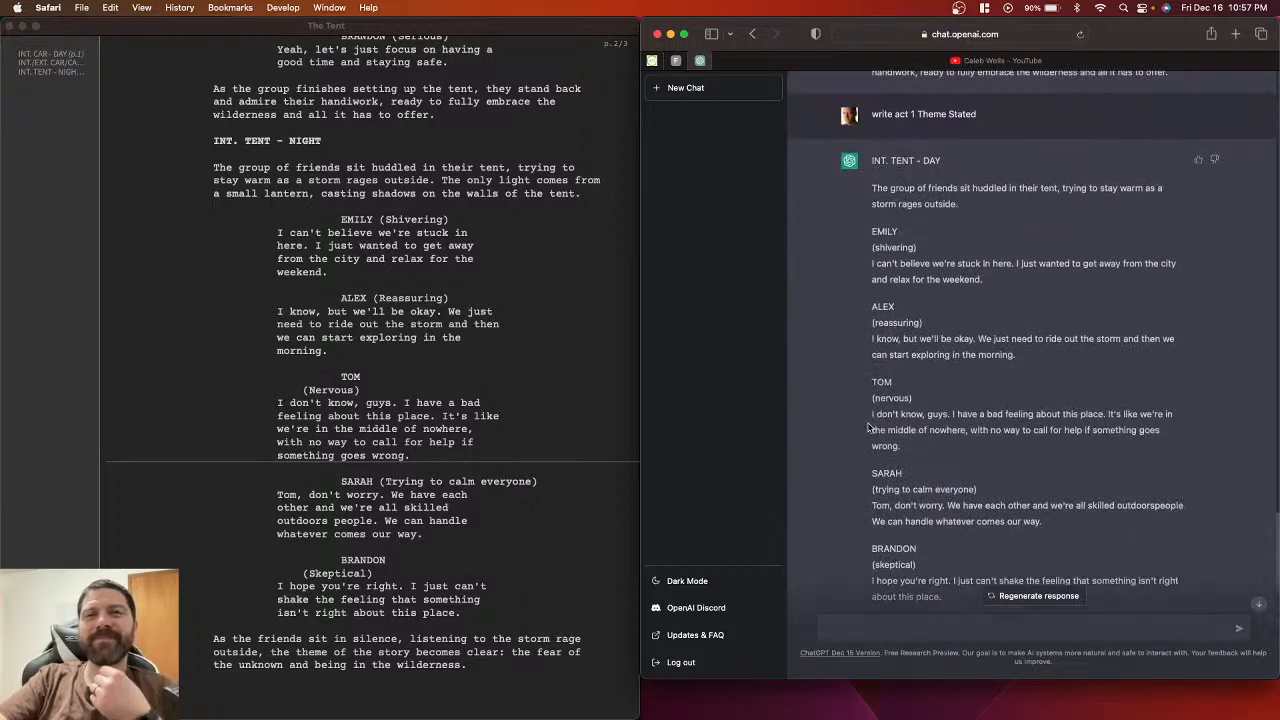
scroll(868, 428, "down", 5)
scroll(878, 257, "up", 3)
scroll(878, 257, "up", 5)
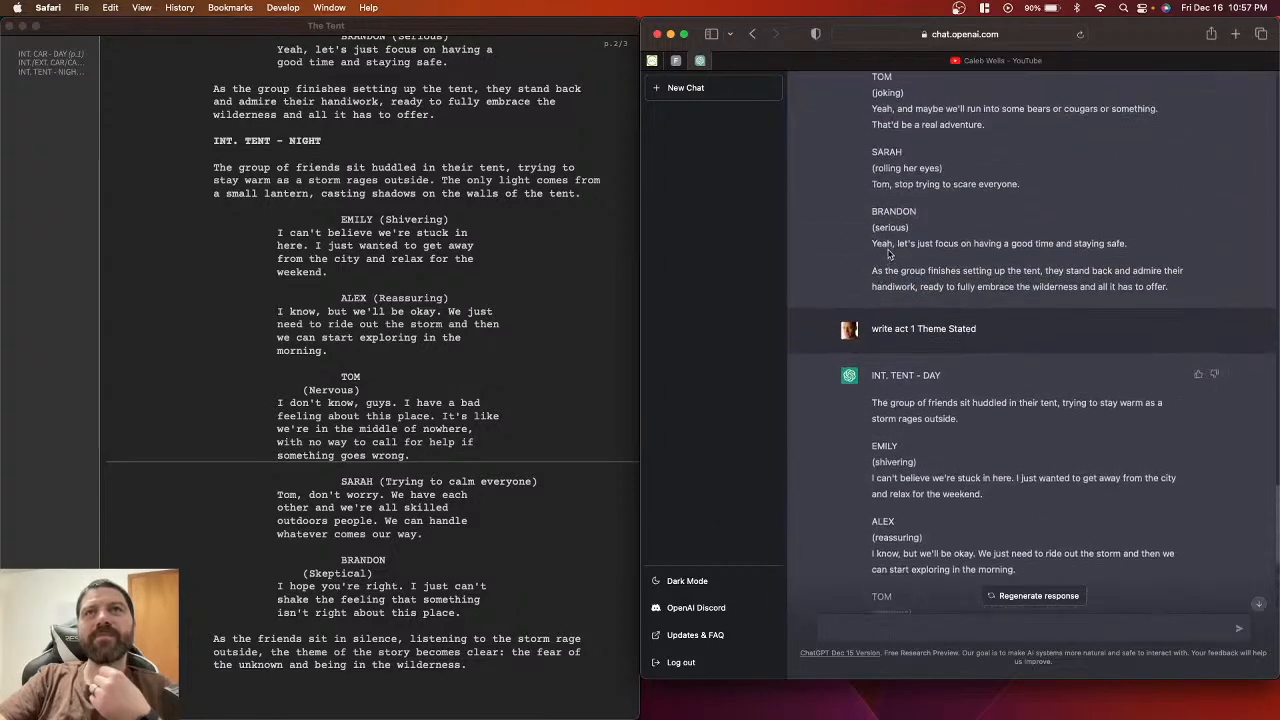
scroll(887, 254, "up", 2)
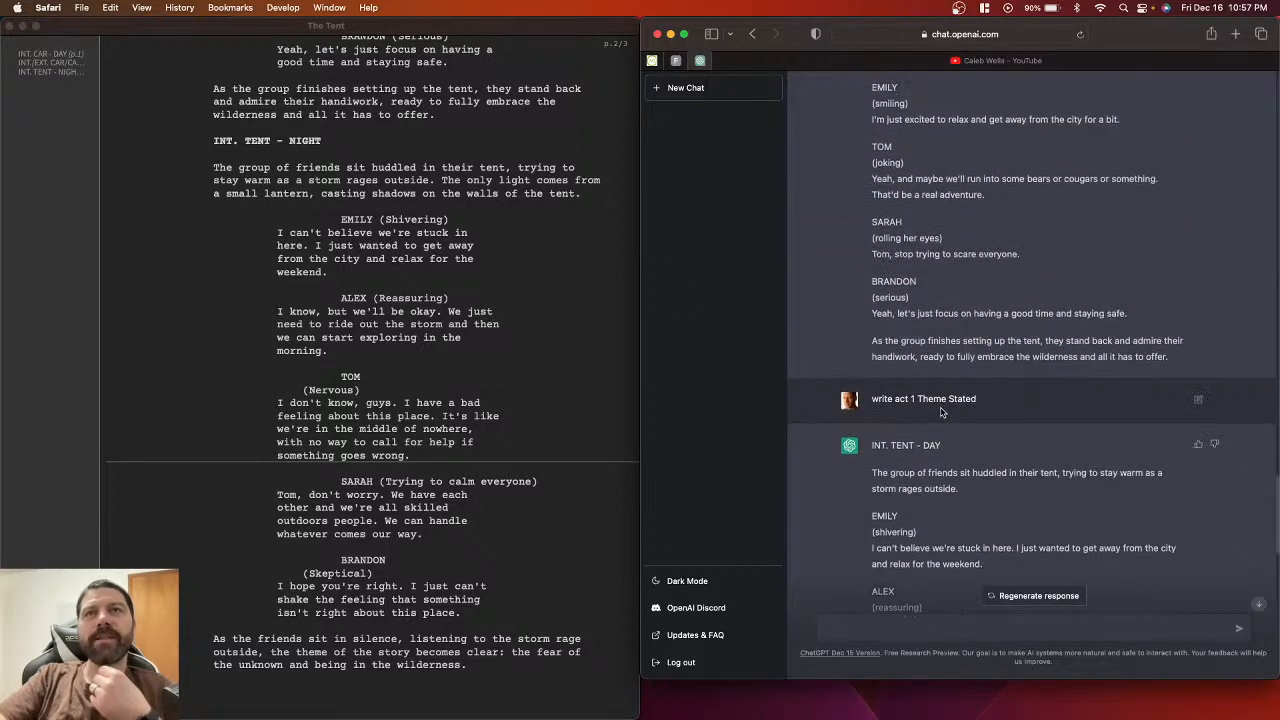
scroll(940, 410, "down", 5)
scroll(433, 312, "up", 5)
scroll(433, 312, "up", 15)
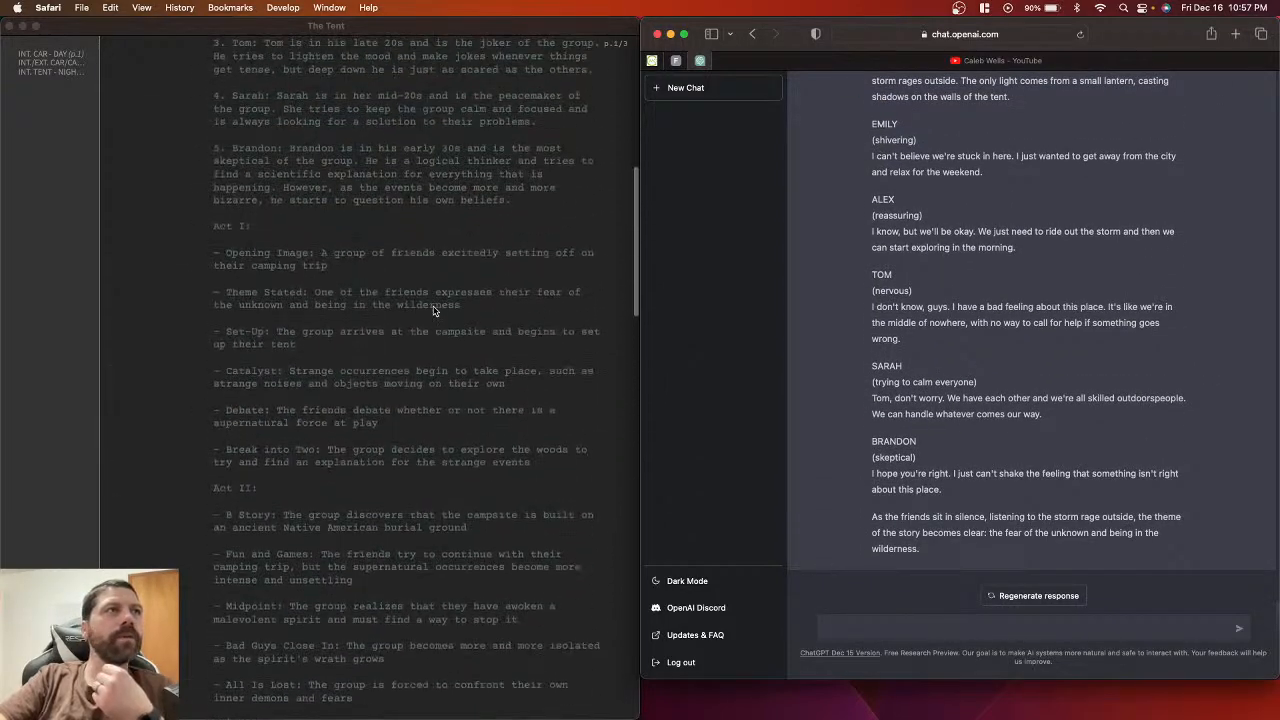
left_click(228, 332)
left_click_drag(226, 331, 265, 331)
key("super+c")
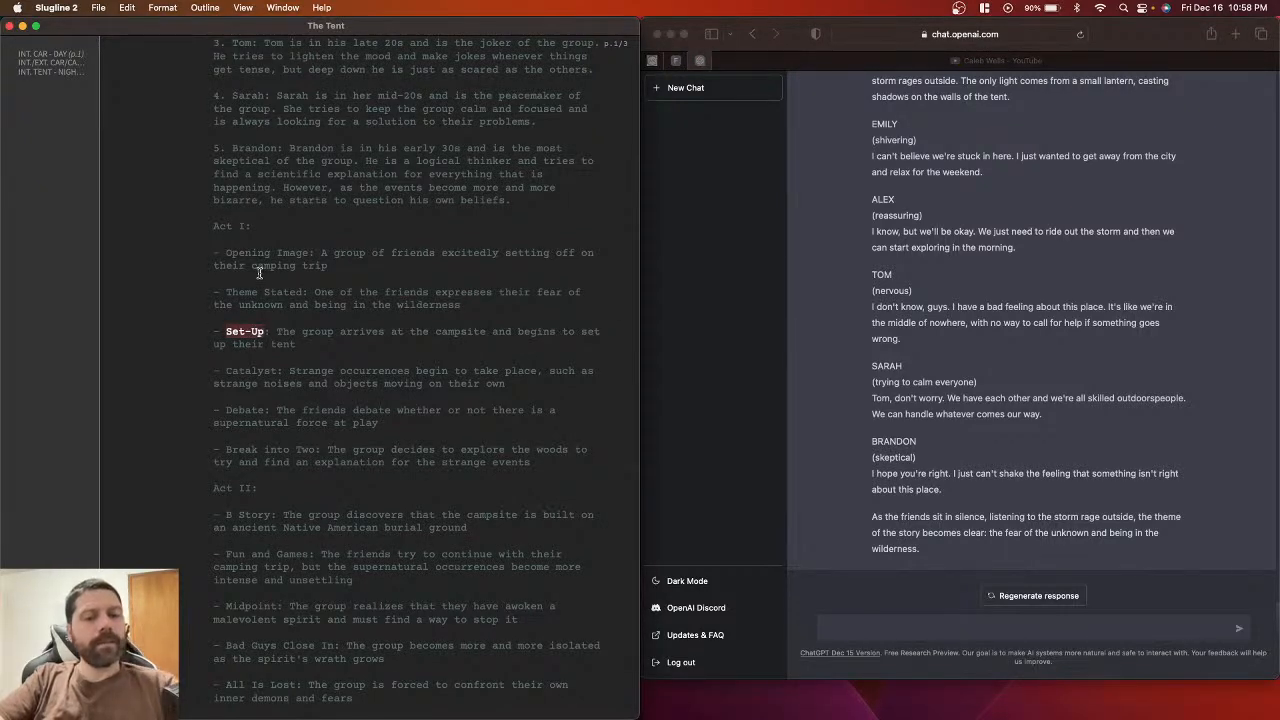
scroll(259, 272, "down", 6)
scroll(259, 272, "down", 20)
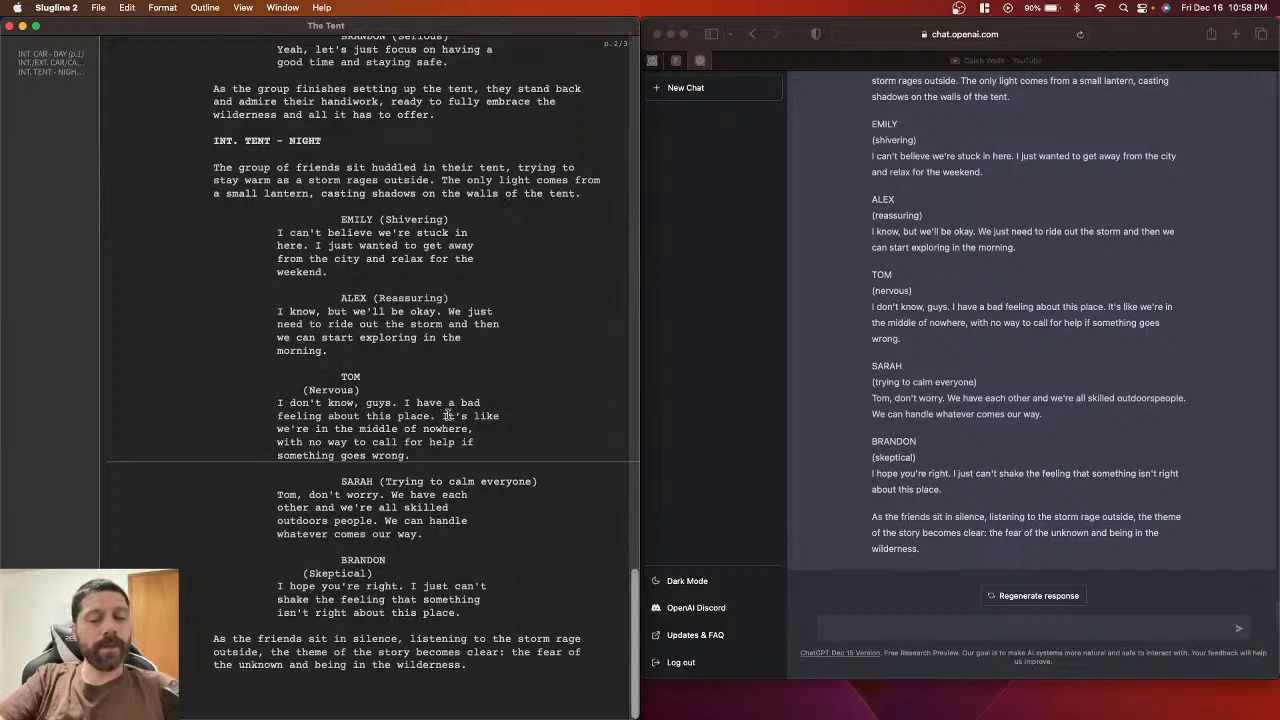
Step: Send 'write act 1 Set-Up' to ChatGPT and scroll through the error reply
left_click(845, 625)
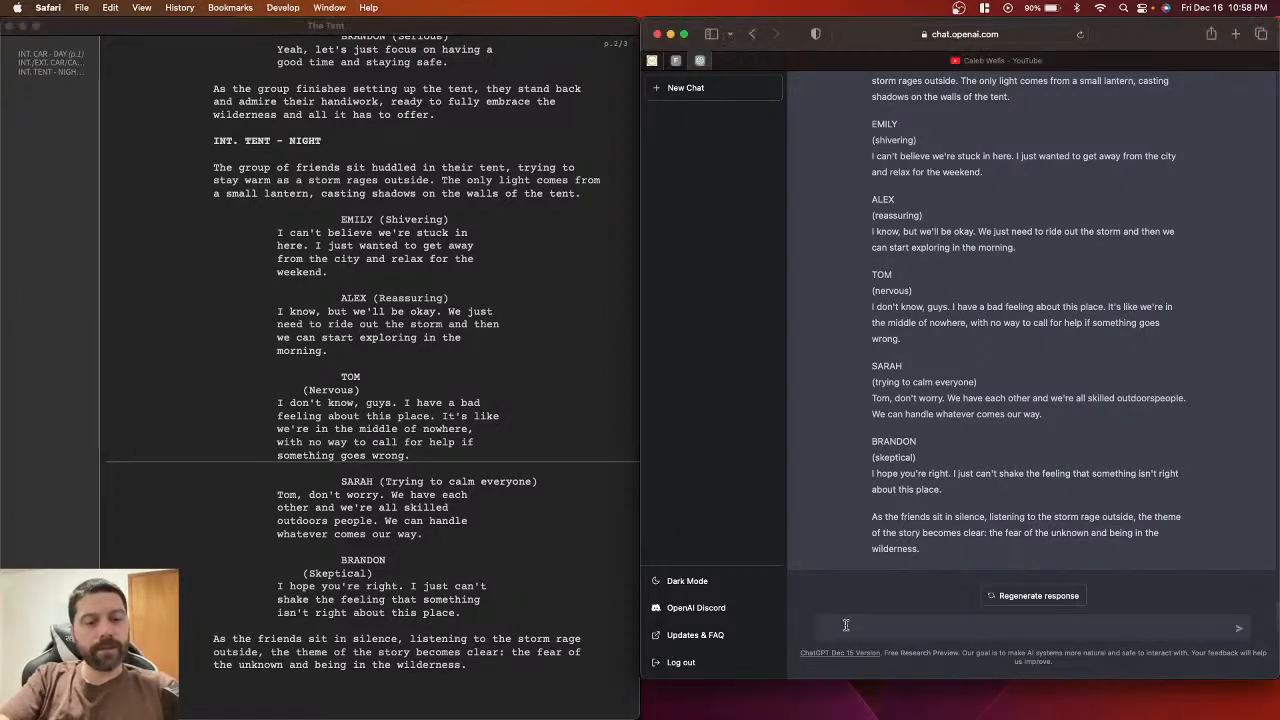
type("write act 1")
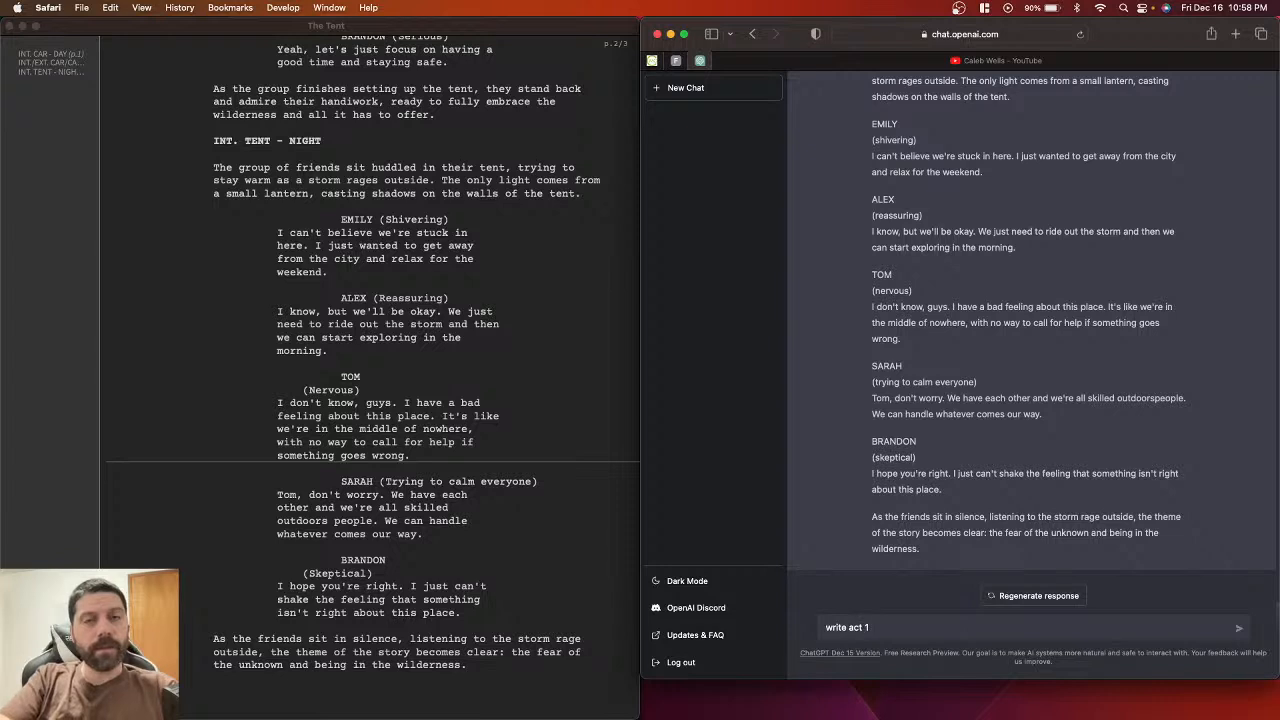
type(" Set-Up")
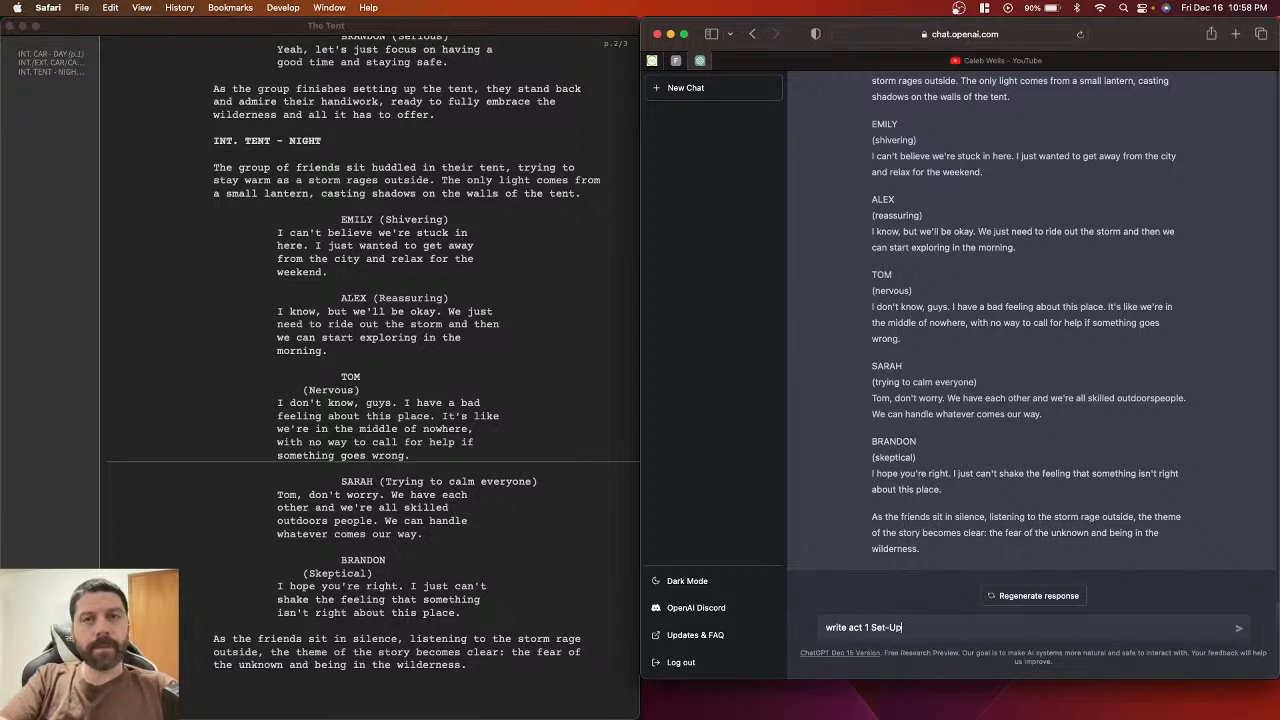
key("Return")
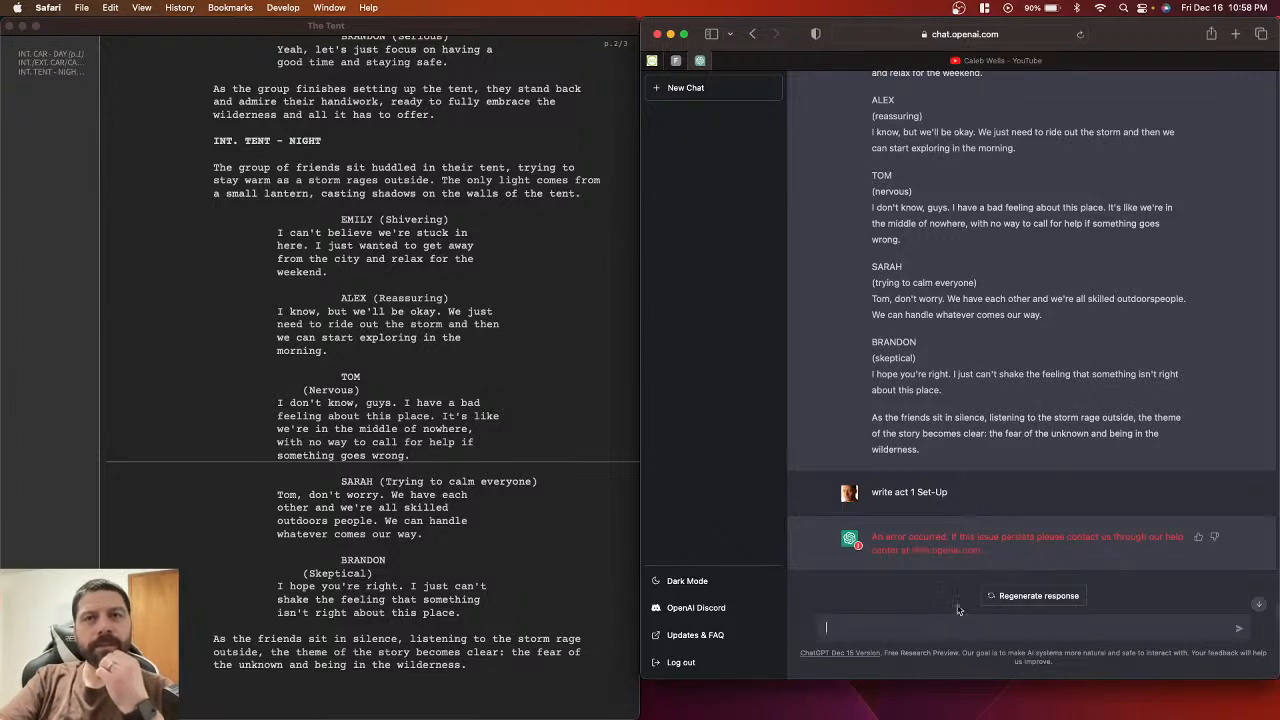
scroll(998, 604, "up", 1)
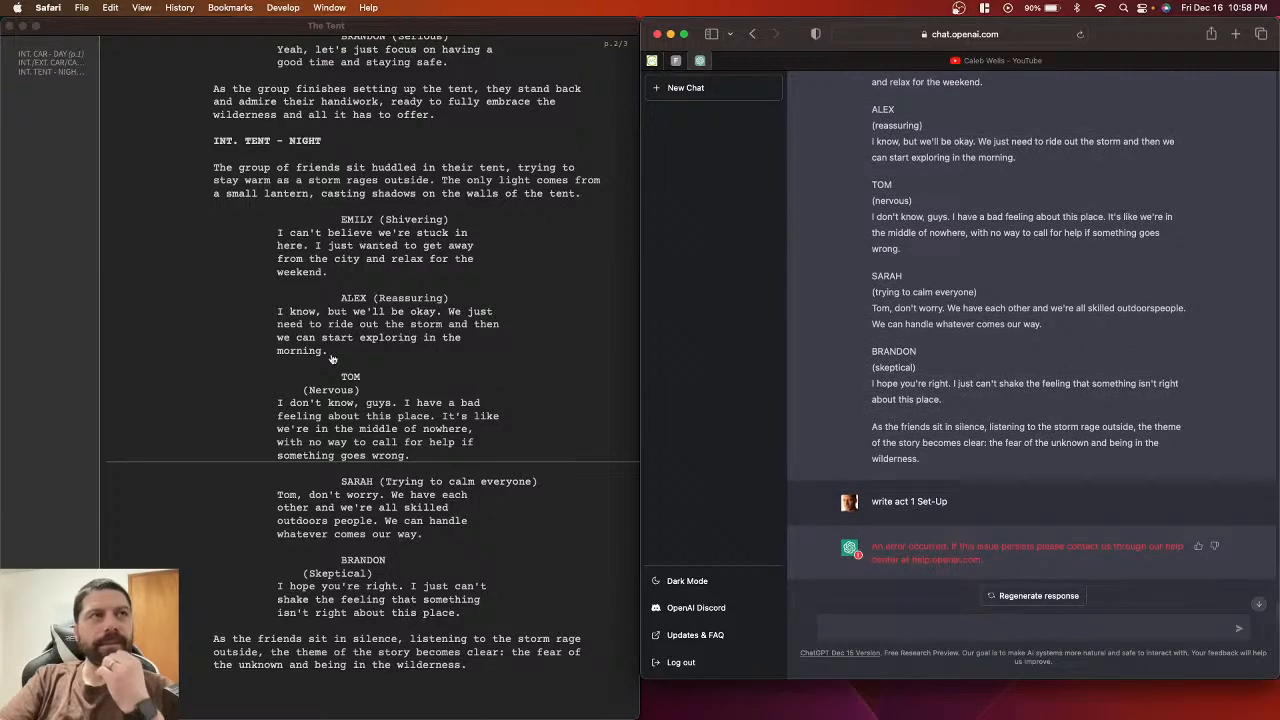
scroll(333, 360, "up", 20)
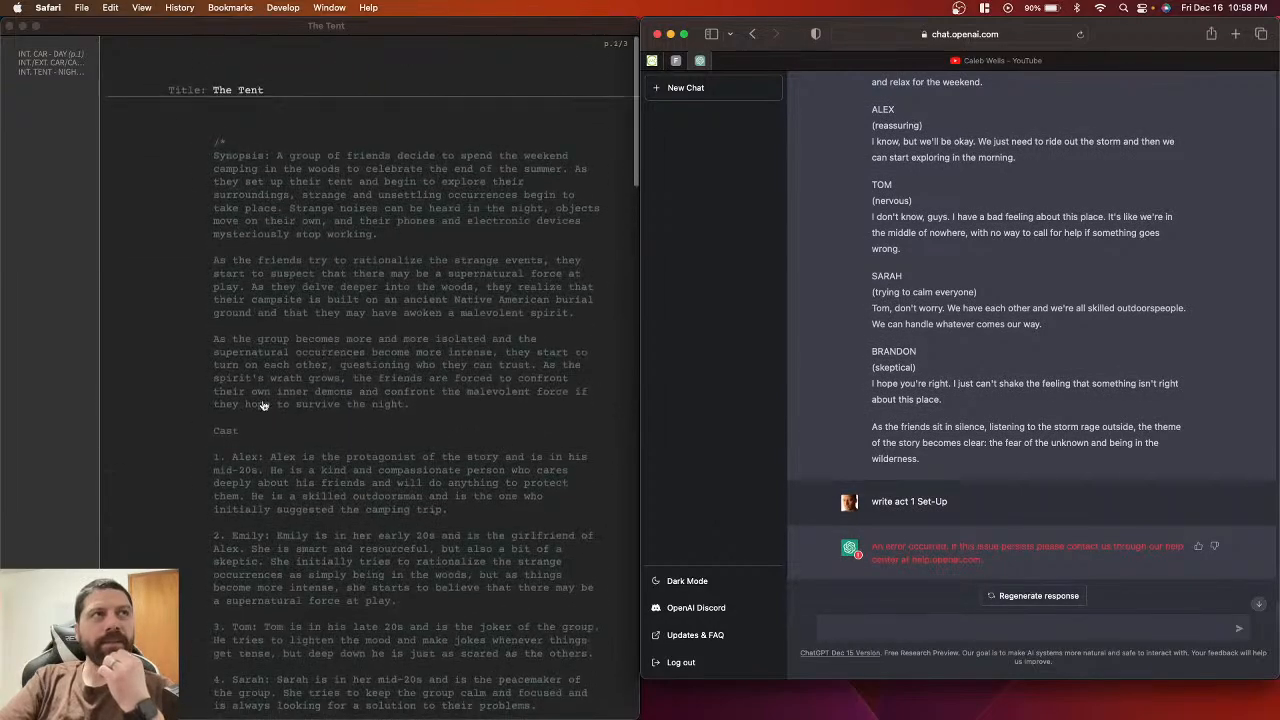
scroll(253, 495, "down", 5)
scroll(253, 507, "down", 6)
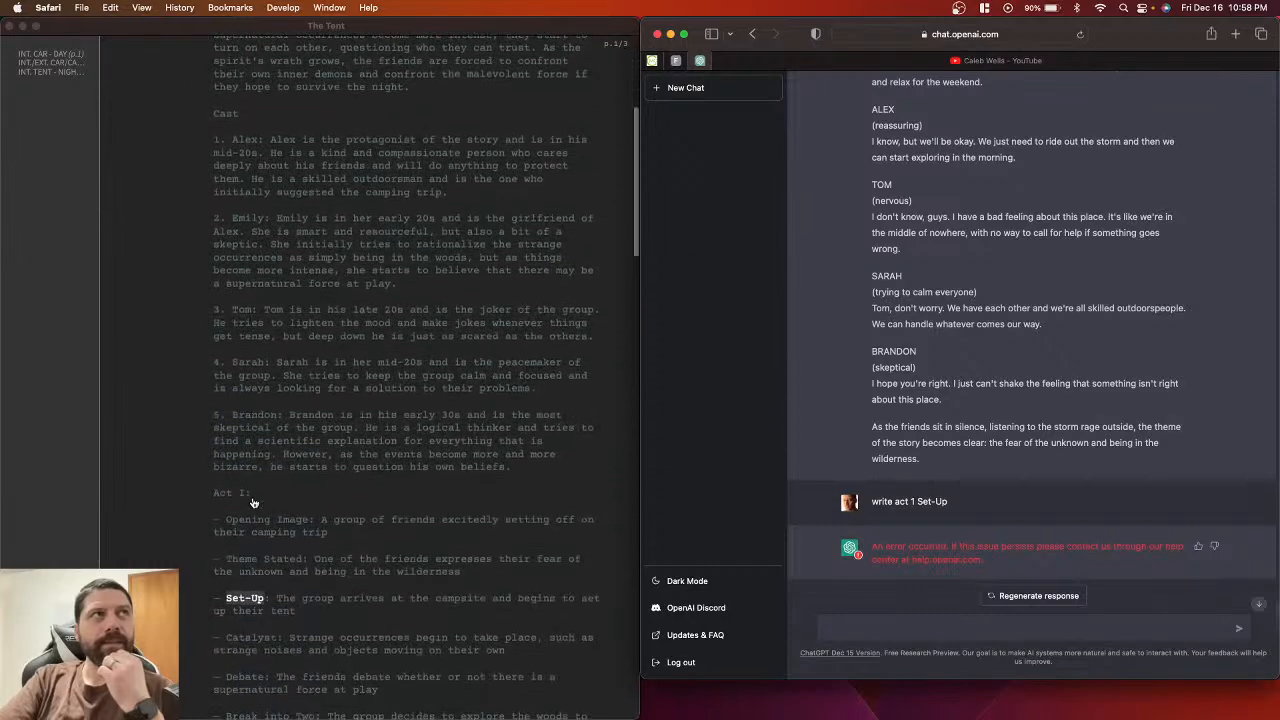
scroll(222, 298, "down", 7)
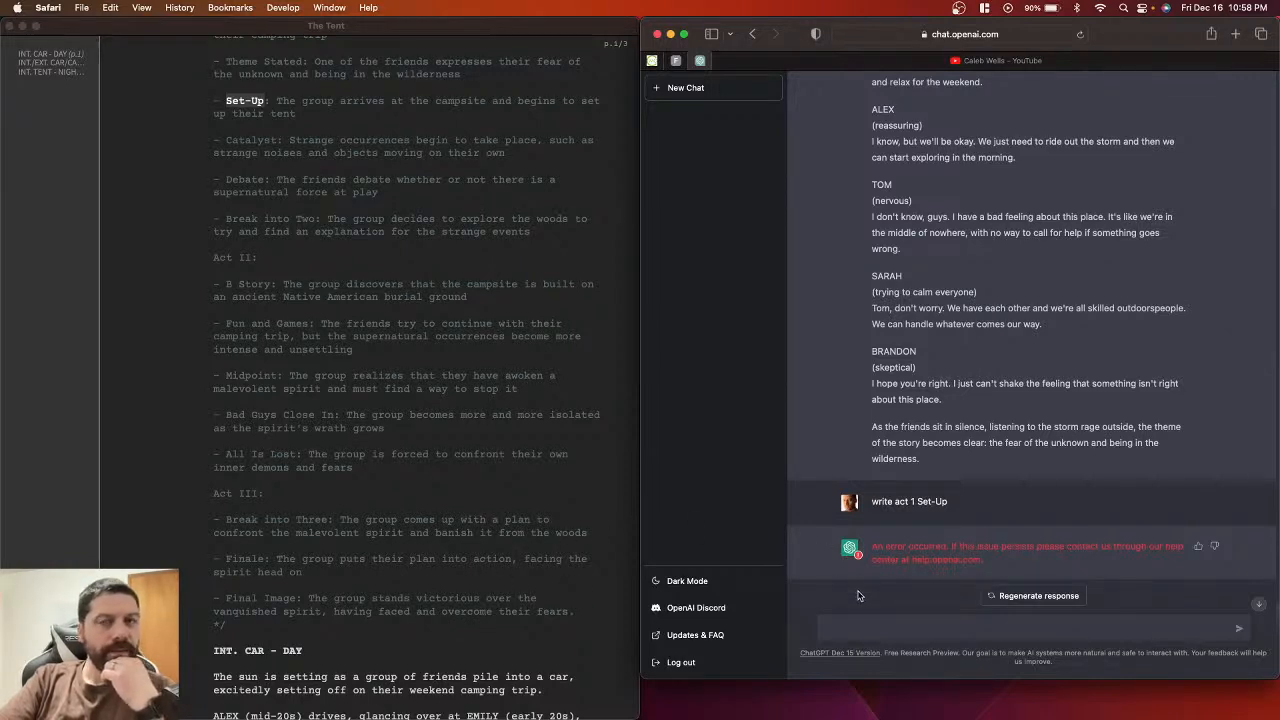
Step: Resend the 'write act 1 Set-Up' request to ChatGPT
left_click(923, 629)
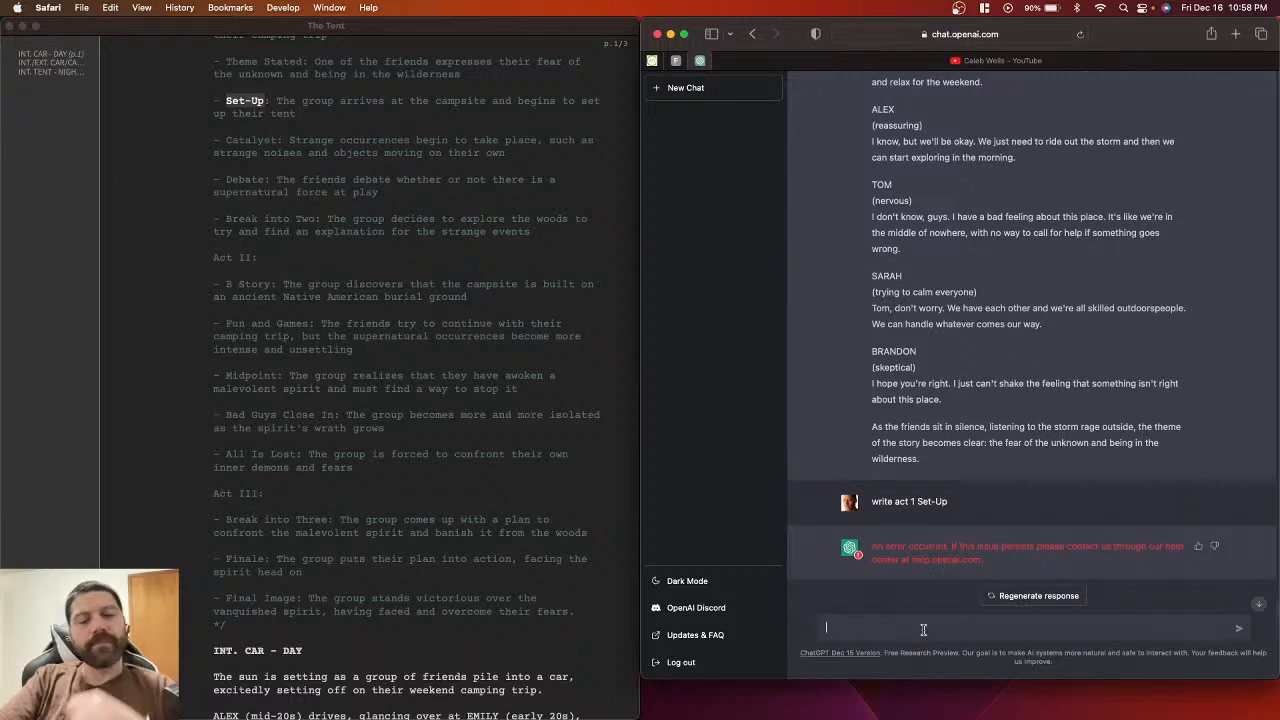
type("wriet")
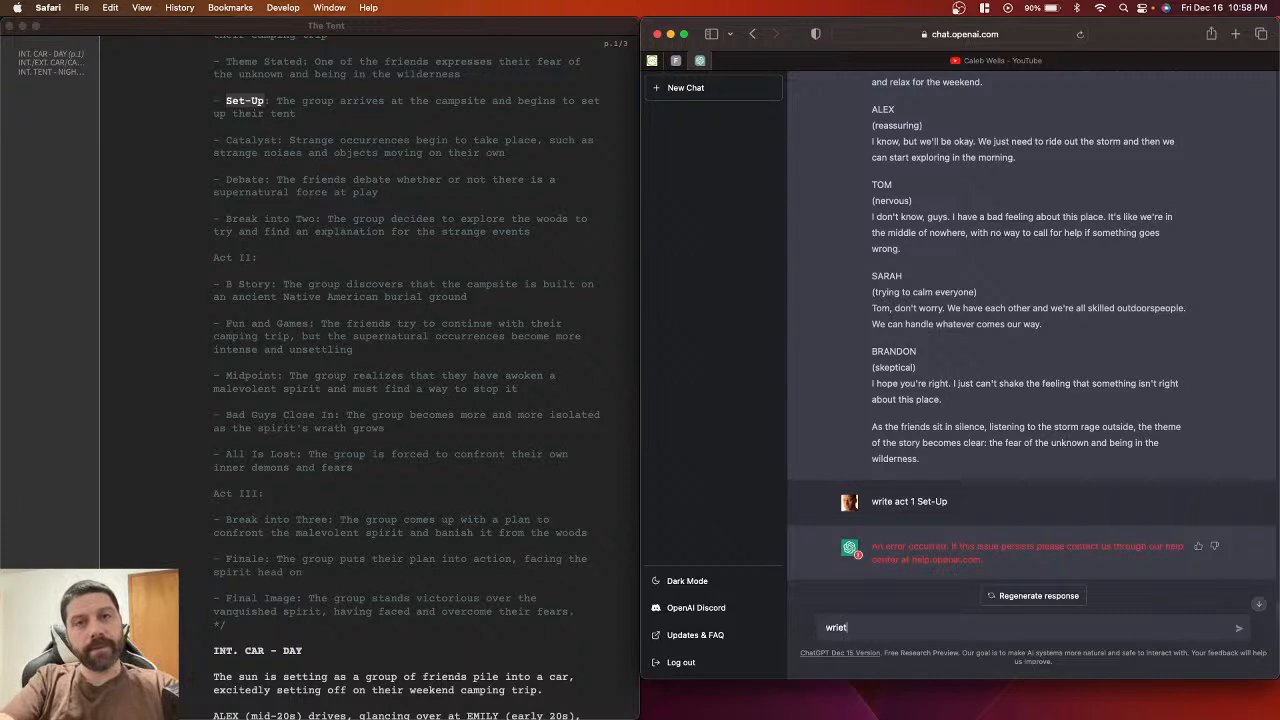
key("BackSpace")
key("BackSpace")
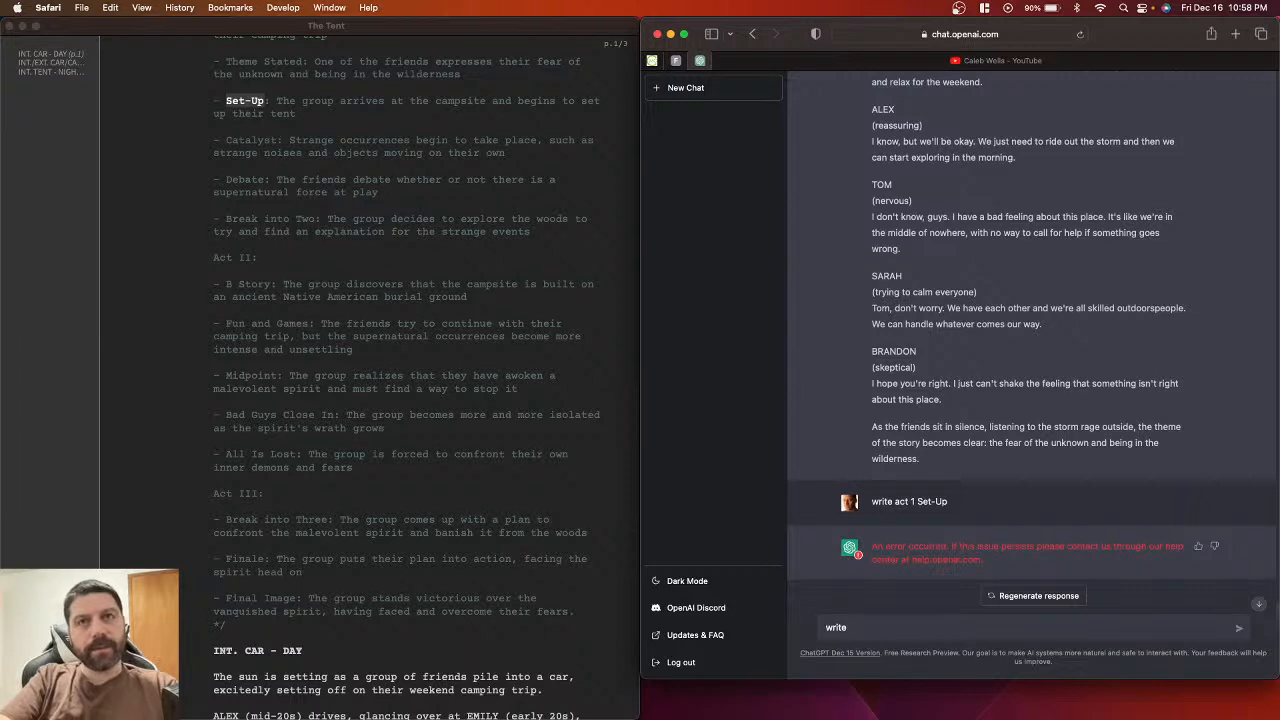
type("te act 1")
key("super+v")
key("Return")
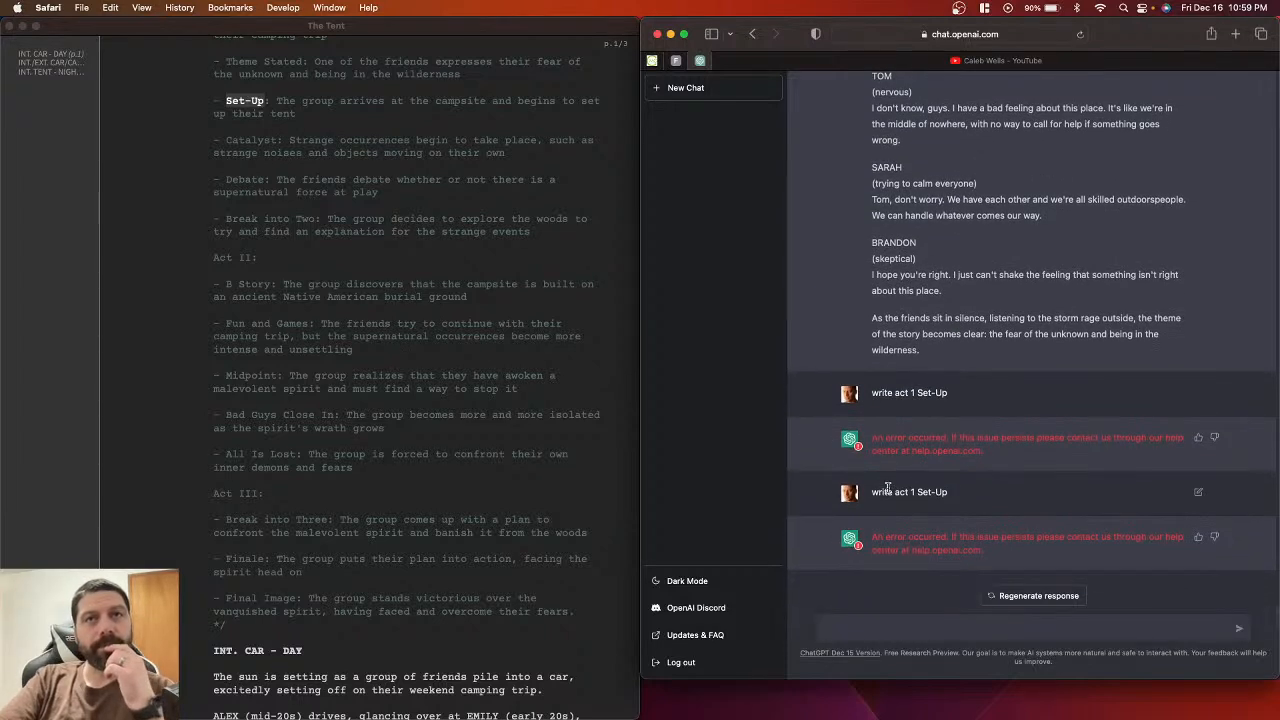
Step: Select the synopsis, cast list and beat outline in the Slugline script
left_click(462, 492)
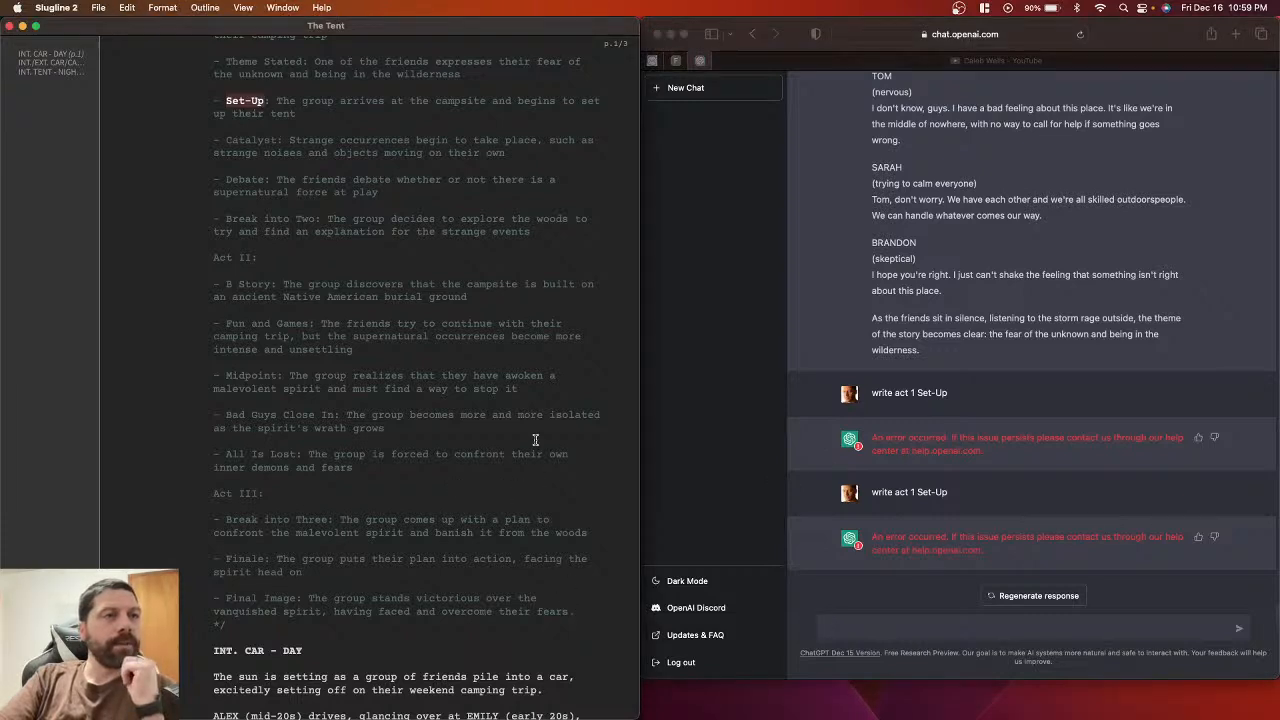
left_click(579, 612)
left_click_drag(579, 612, 210, 157)
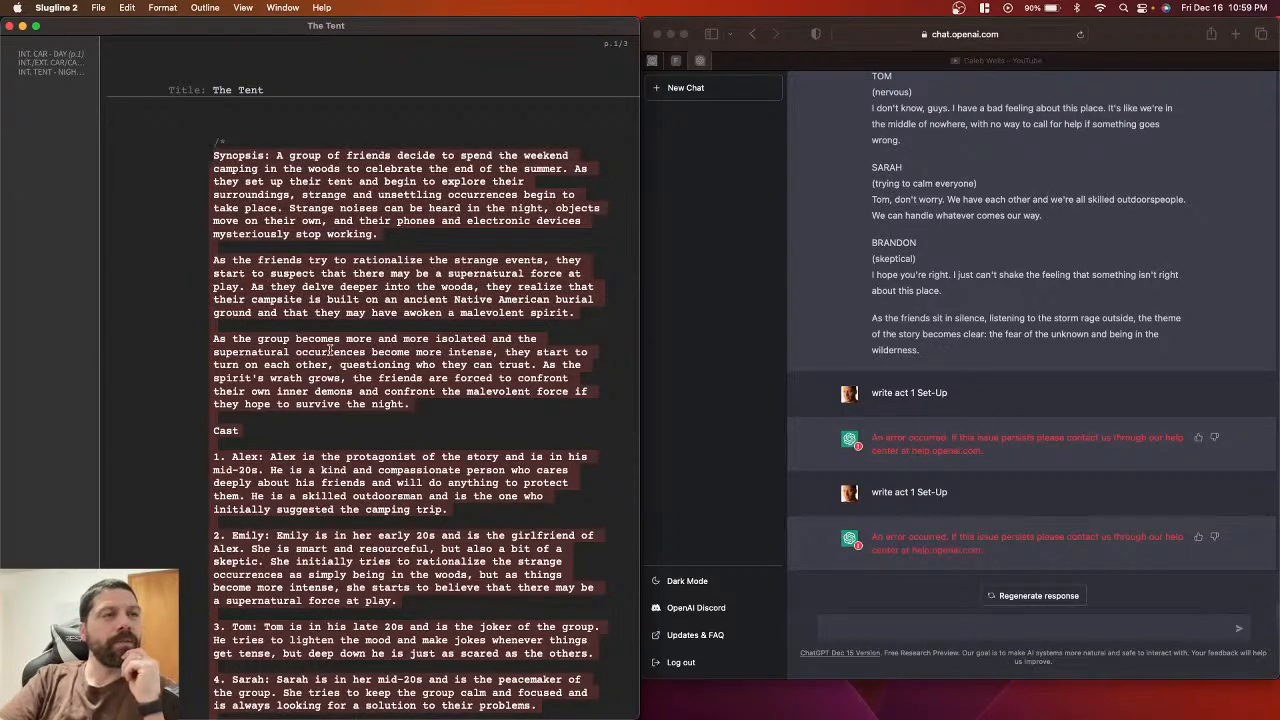
scroll(330, 340, "down", 5)
scroll(392, 524, "down", 3)
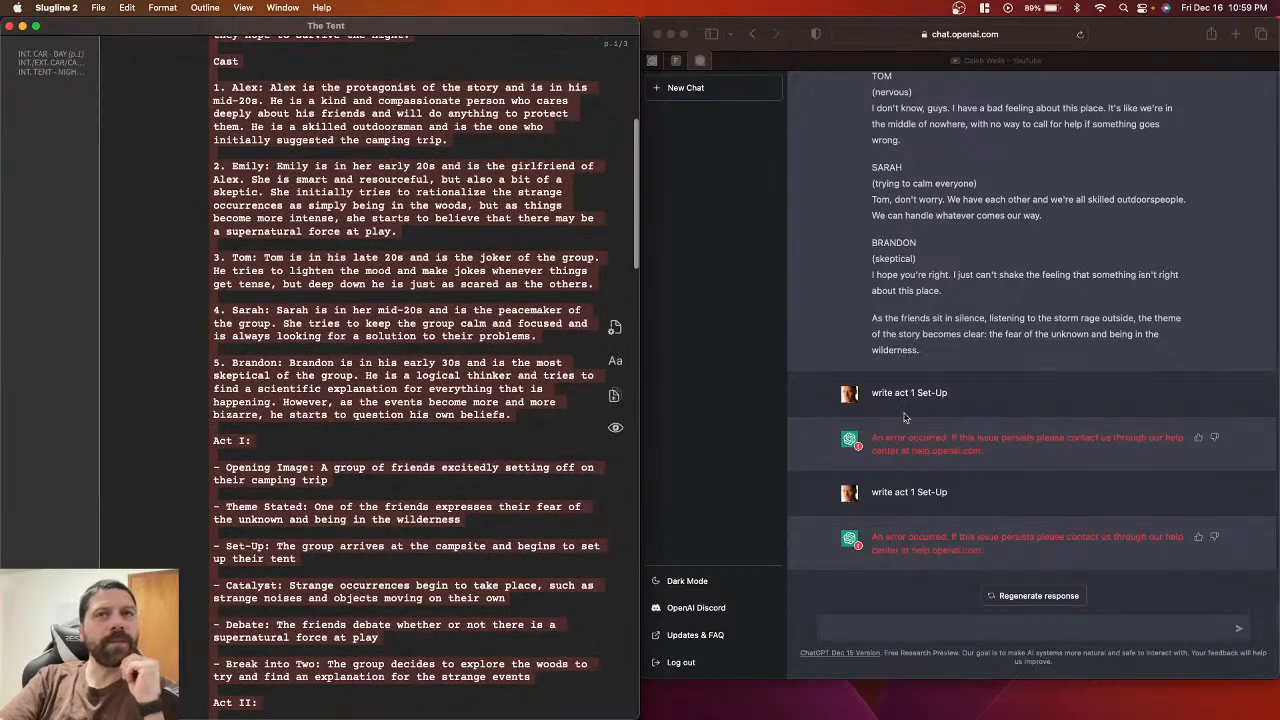
Step: Reload ChatGPT in Safari to get a fresh, empty chat
left_click(672, 173)
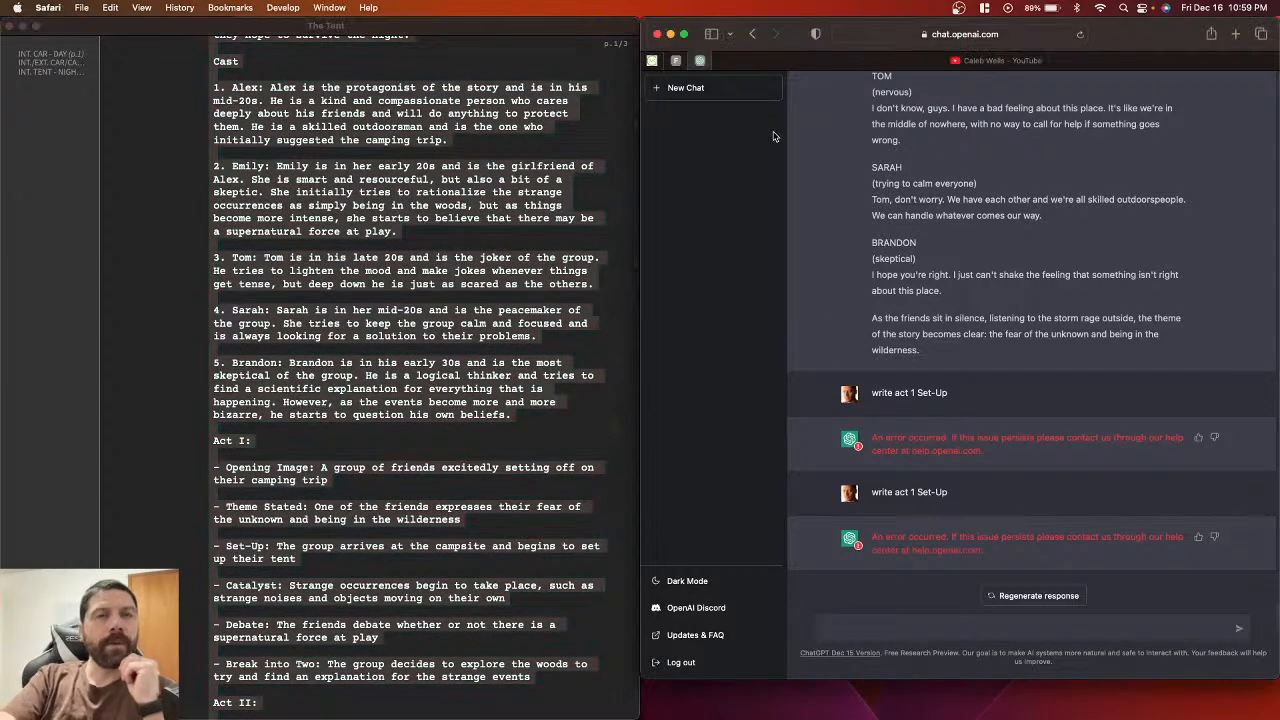
key("super+r")
left_click(997, 411)
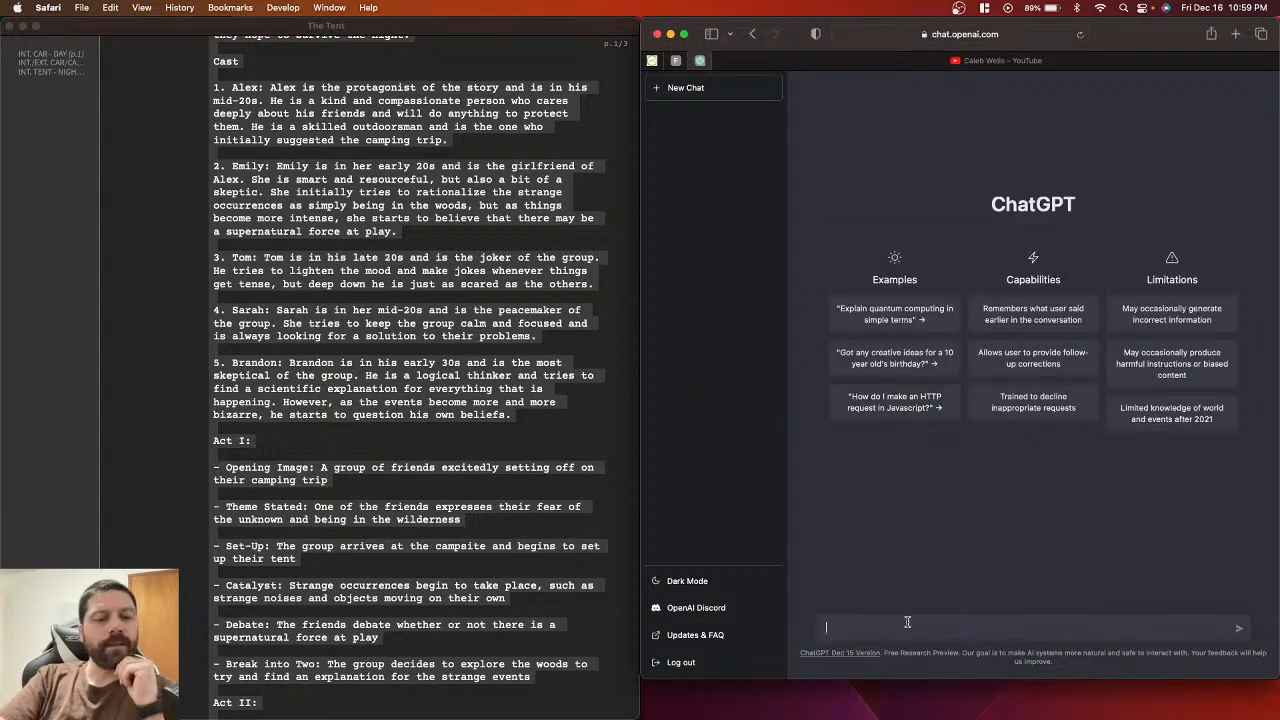
Step: Paste the story outline into the new ChatGPT message, followed by a blank line
key("super+v")
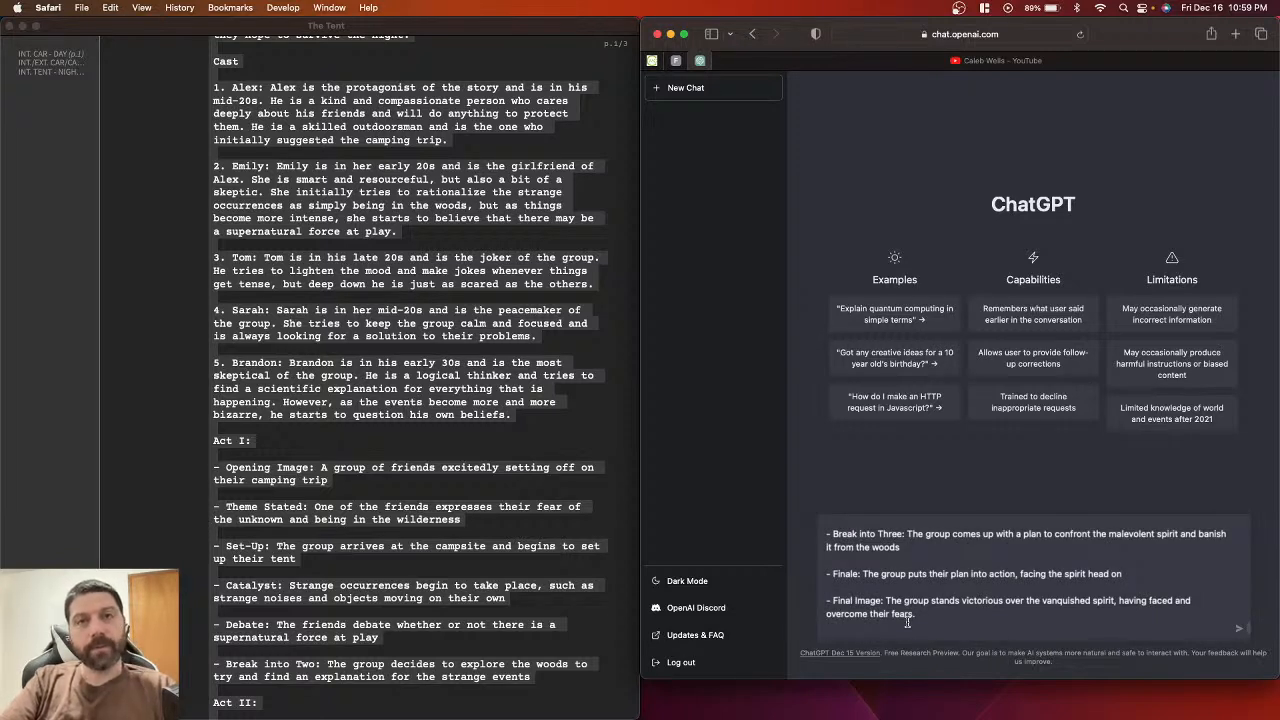
key("shift+Return")
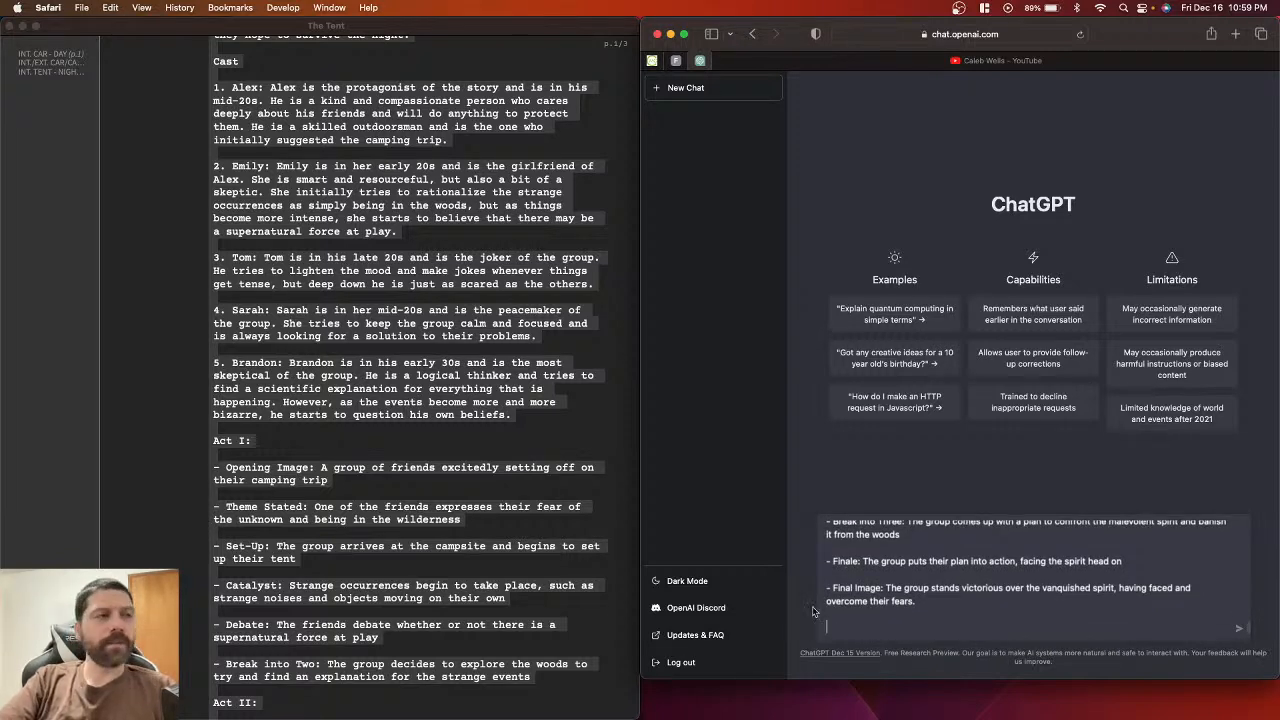
left_click(390, 515)
scroll(390, 515, "down", 15)
scroll(390, 515, "up", 1)
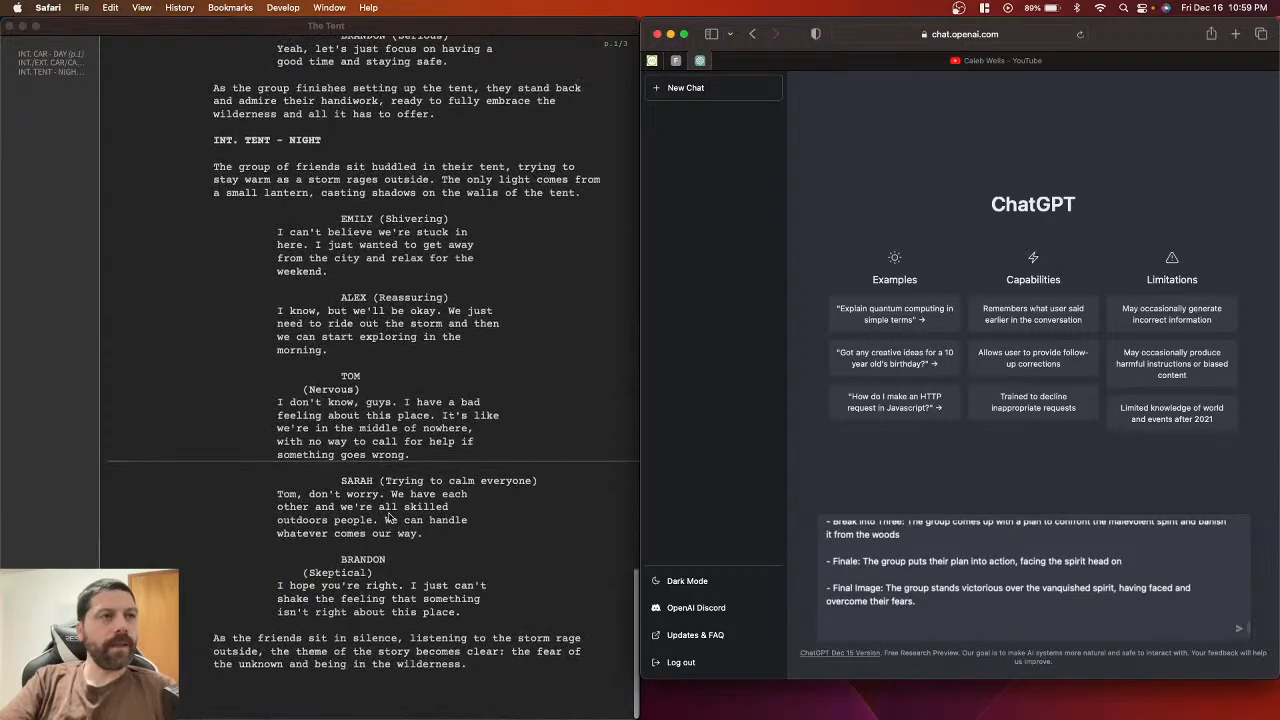
scroll(400, 425, "up", 15)
scroll(404, 373, "up", 6)
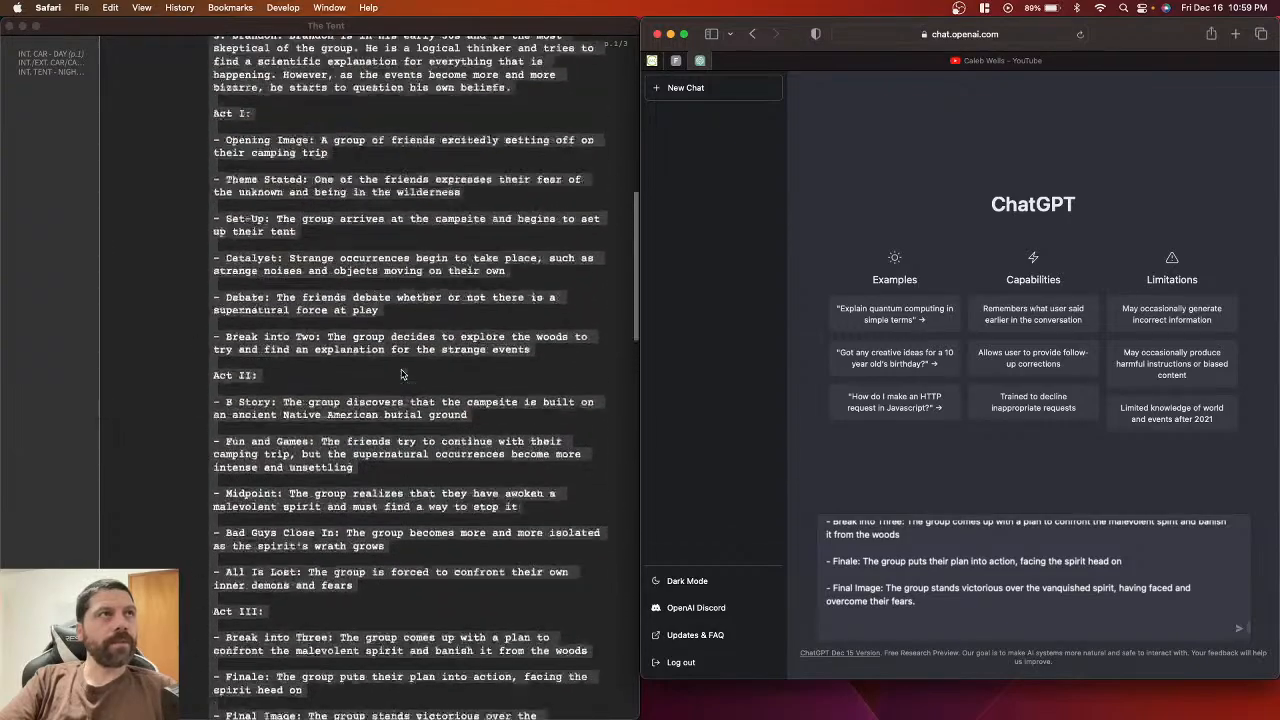
Step: Copy the beat name Set-Up from the Slugline outline into the ChatGPT message
left_click(396, 377)
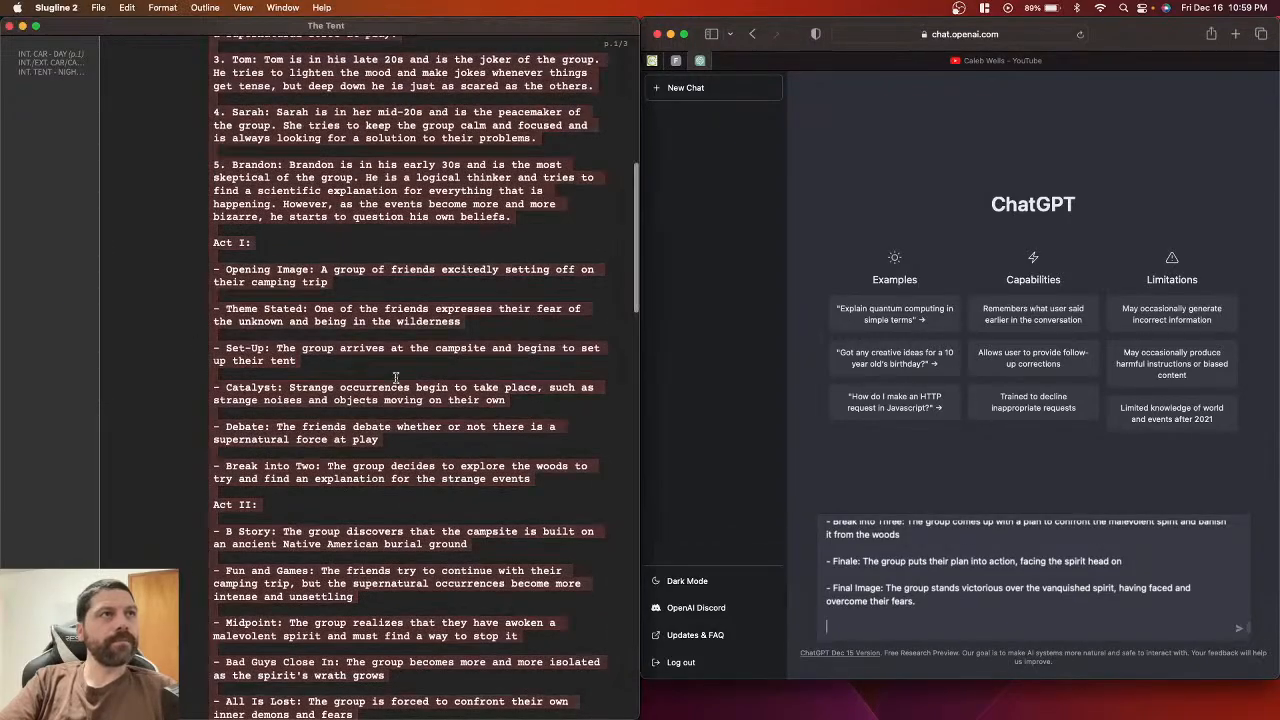
left_click(300, 361)
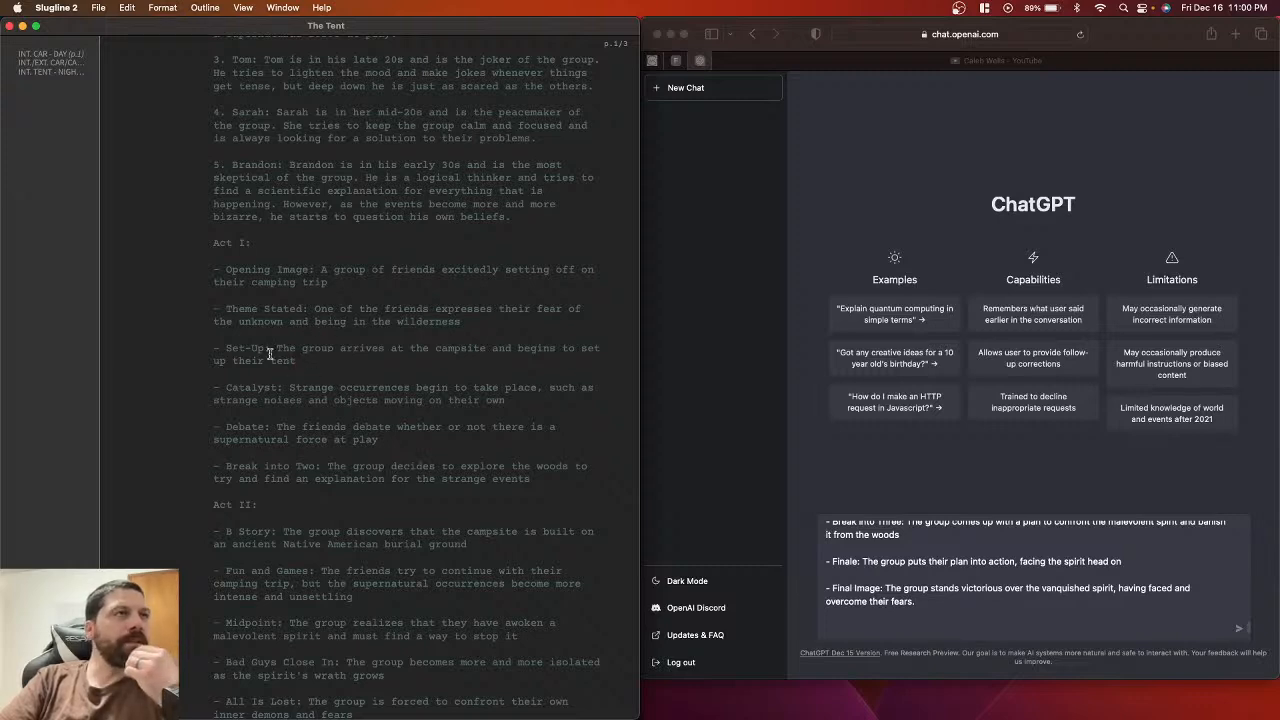
left_click_drag(264, 347, 224, 347)
key("super+c")
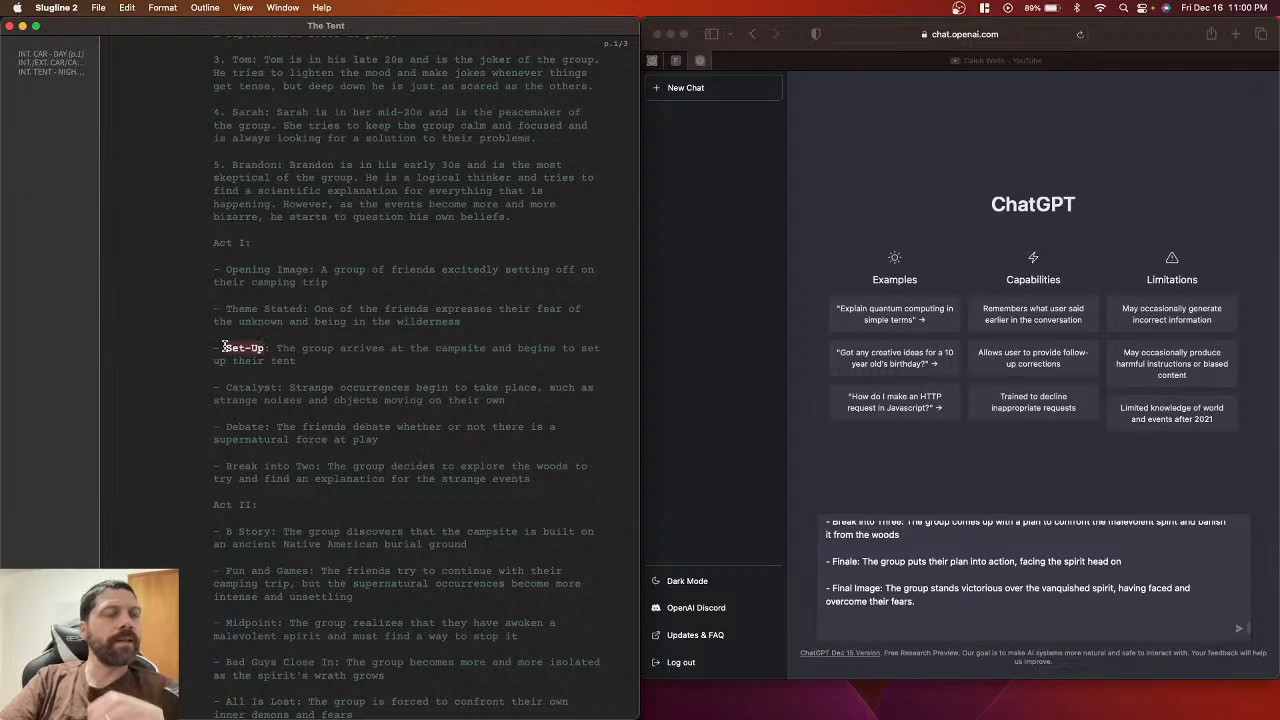
left_click(325, 366)
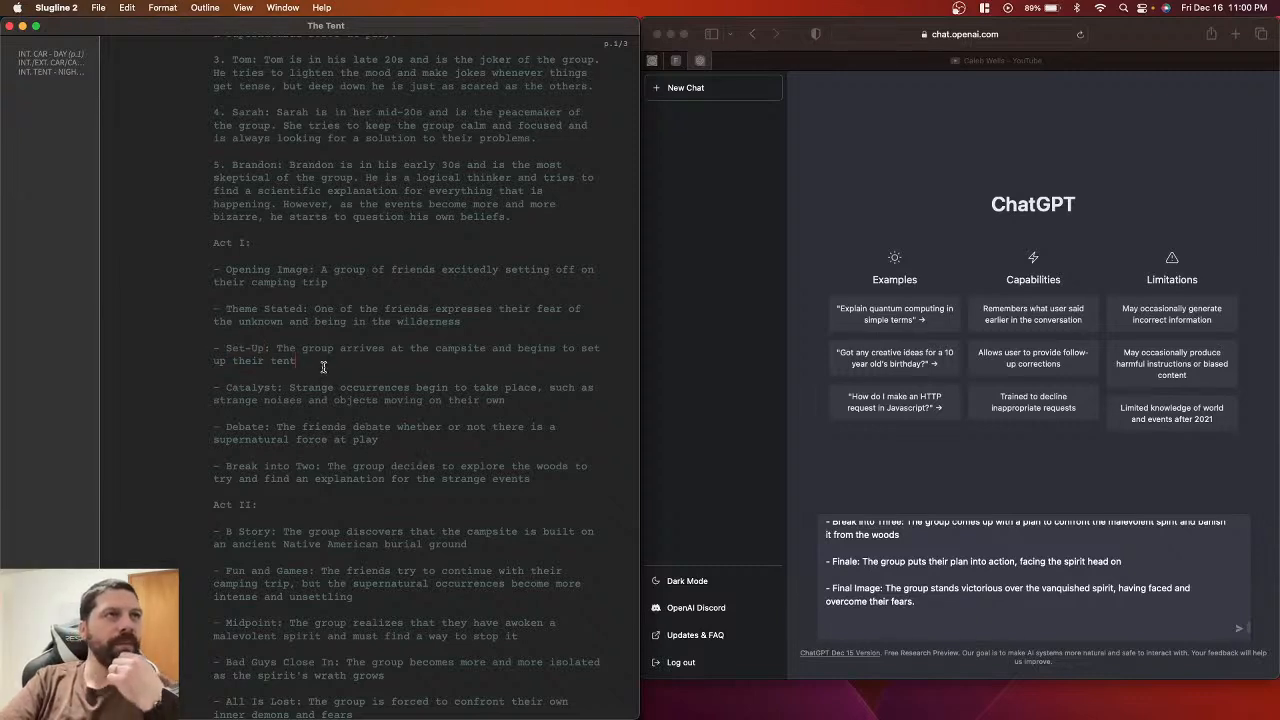
left_click(845, 630)
key("super+v")
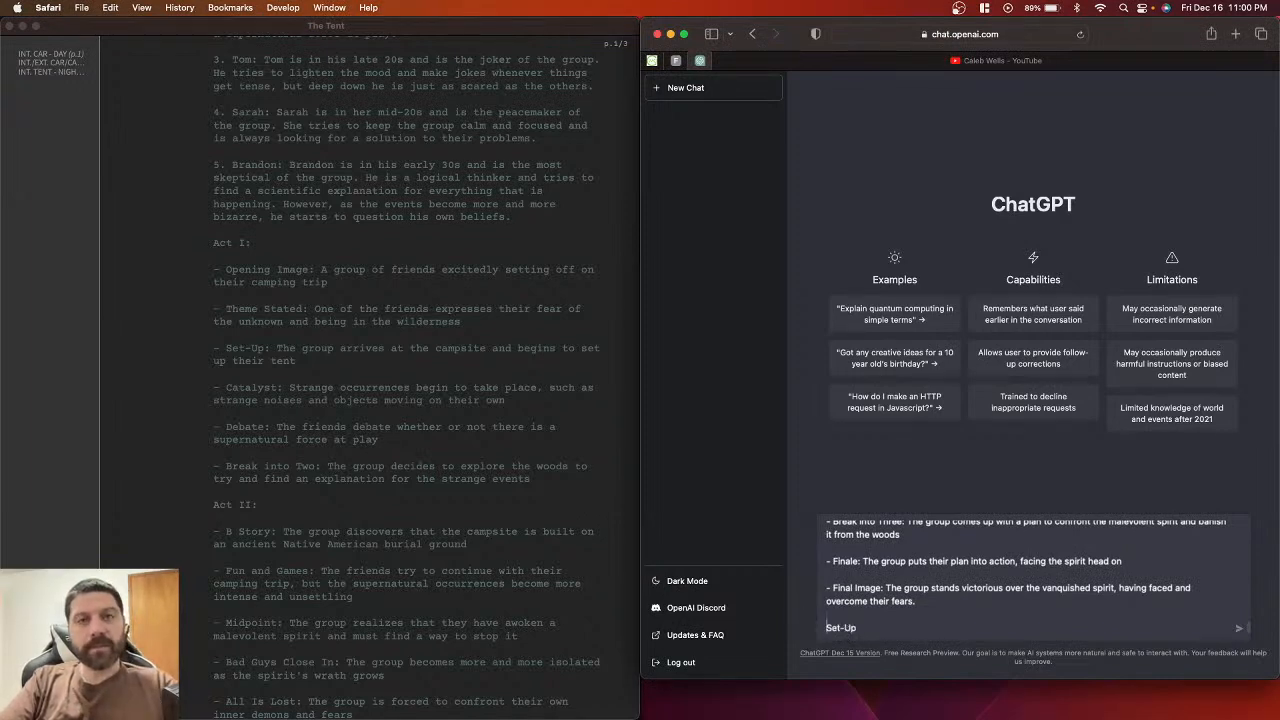
Step: Complete the prompt as 'write act I Set-Up in screenplay format' and send it
key("super+Left")
type("write ")
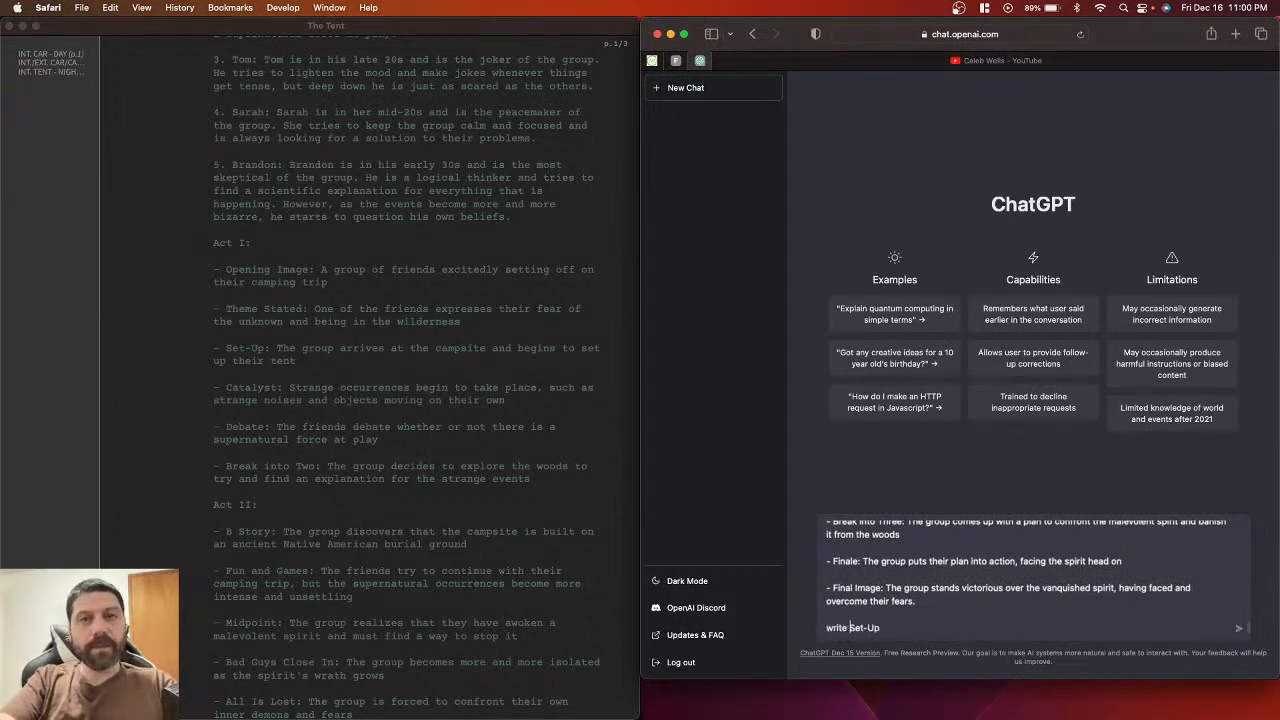
type("act")
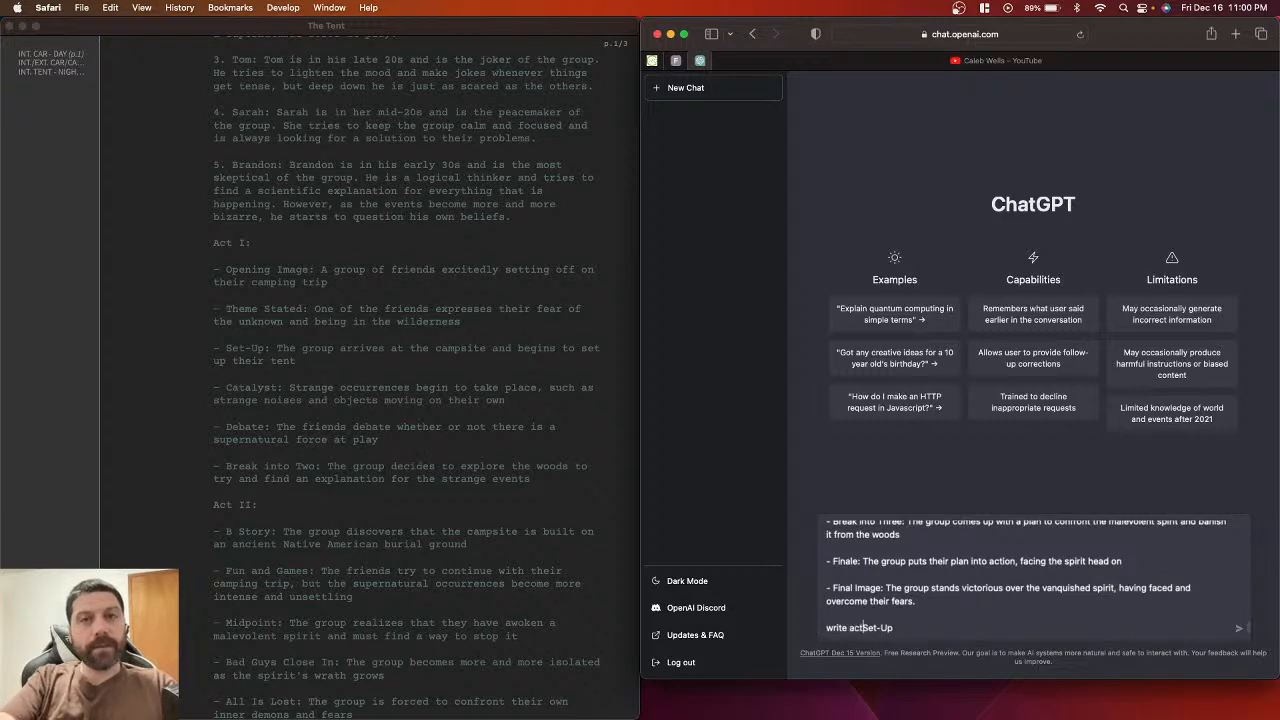
type(" 1")
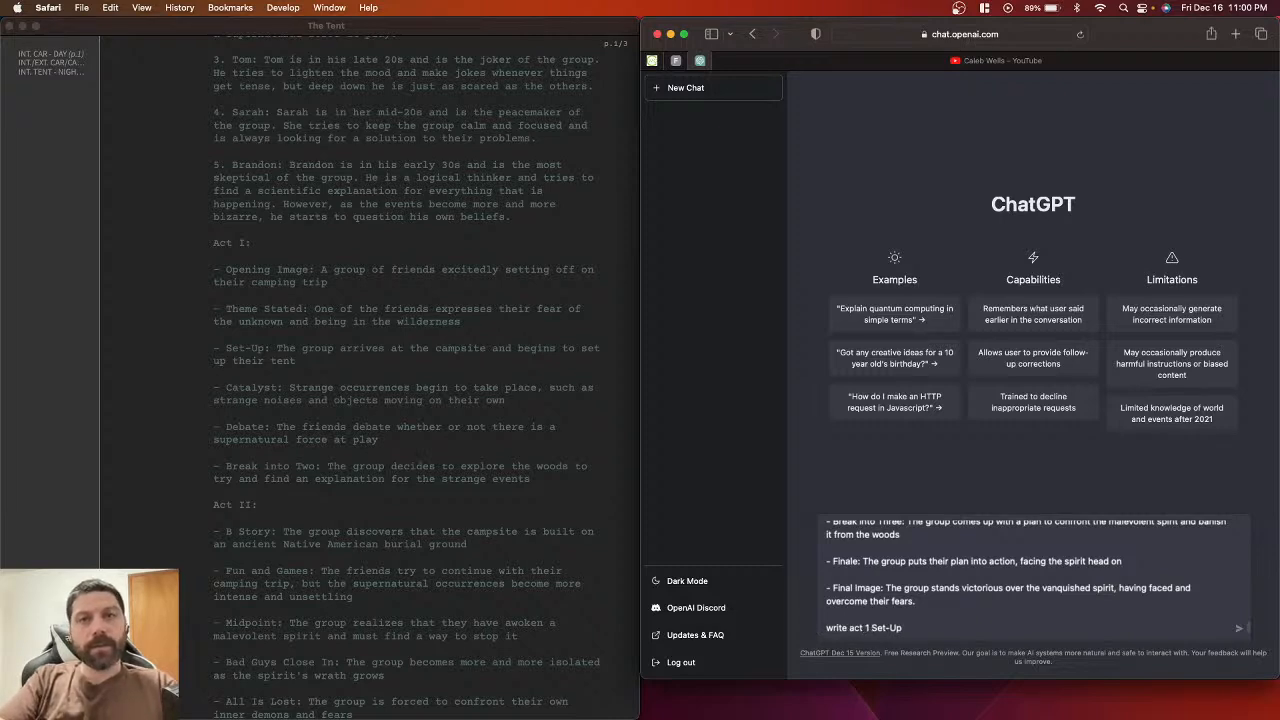
key("BackSpace")
key("BackSpace")
type("I")
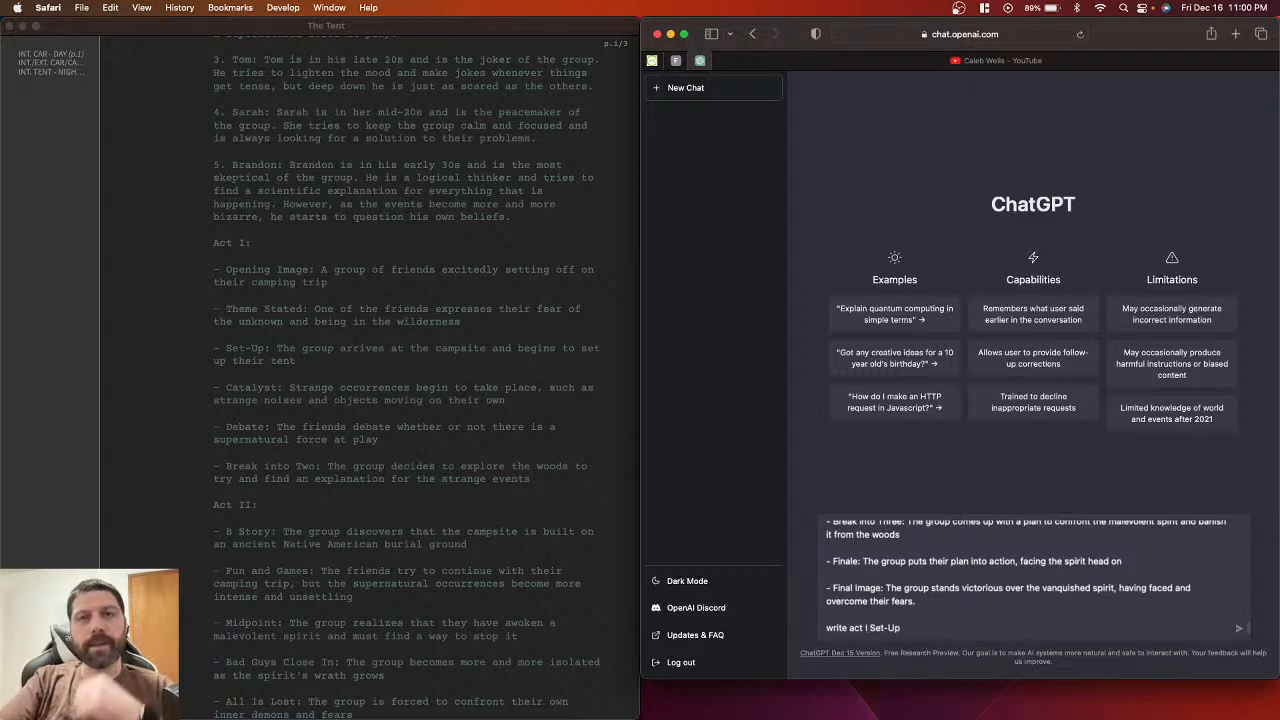
left_click(988, 630)
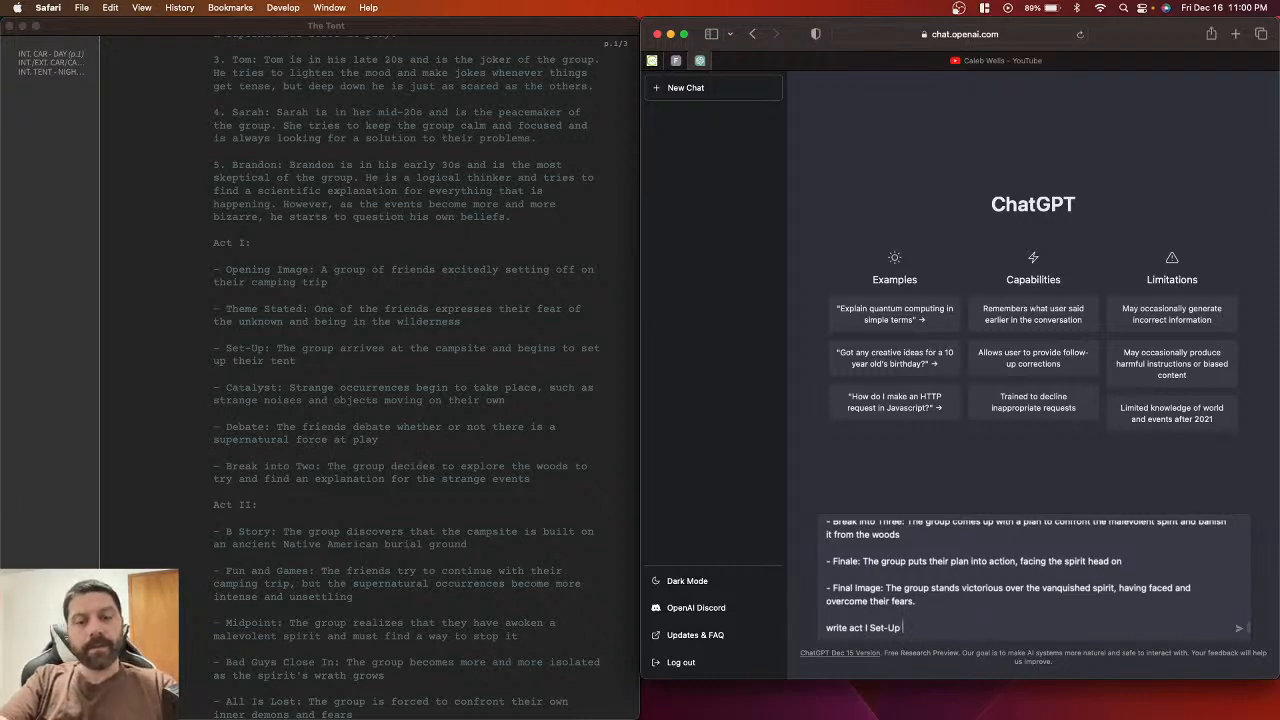
type("in screenpla")
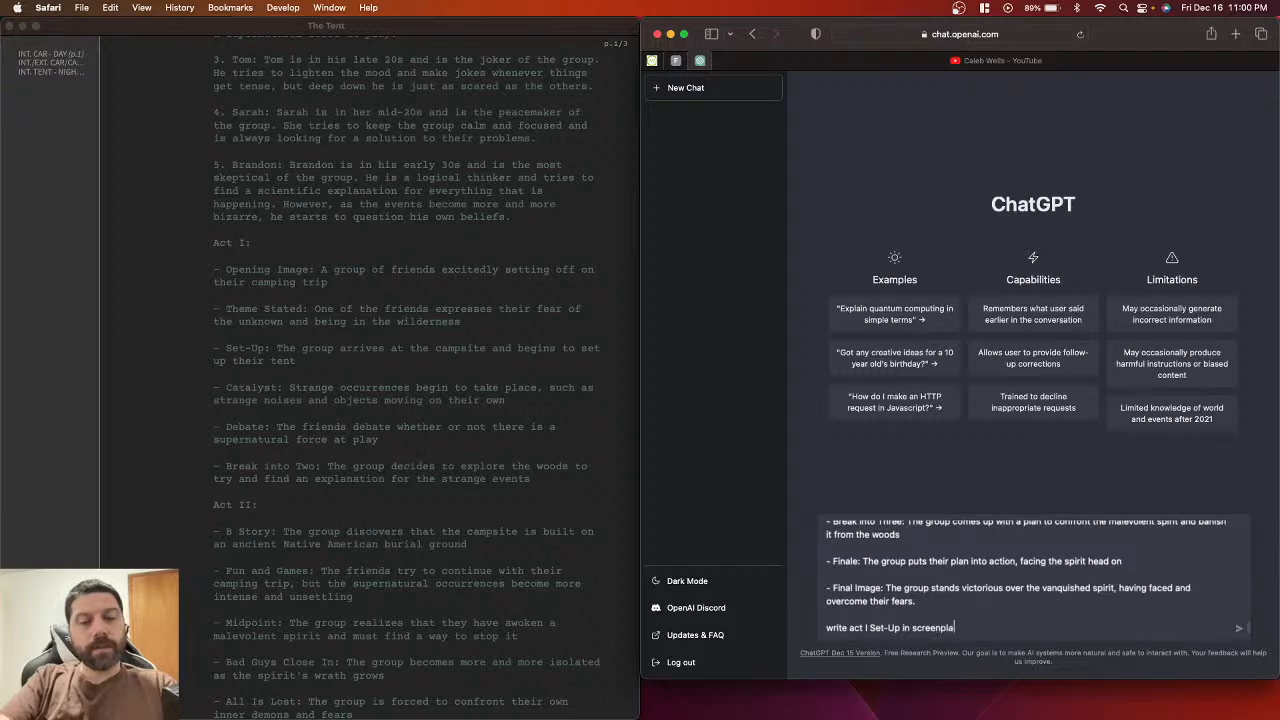
type("y format")
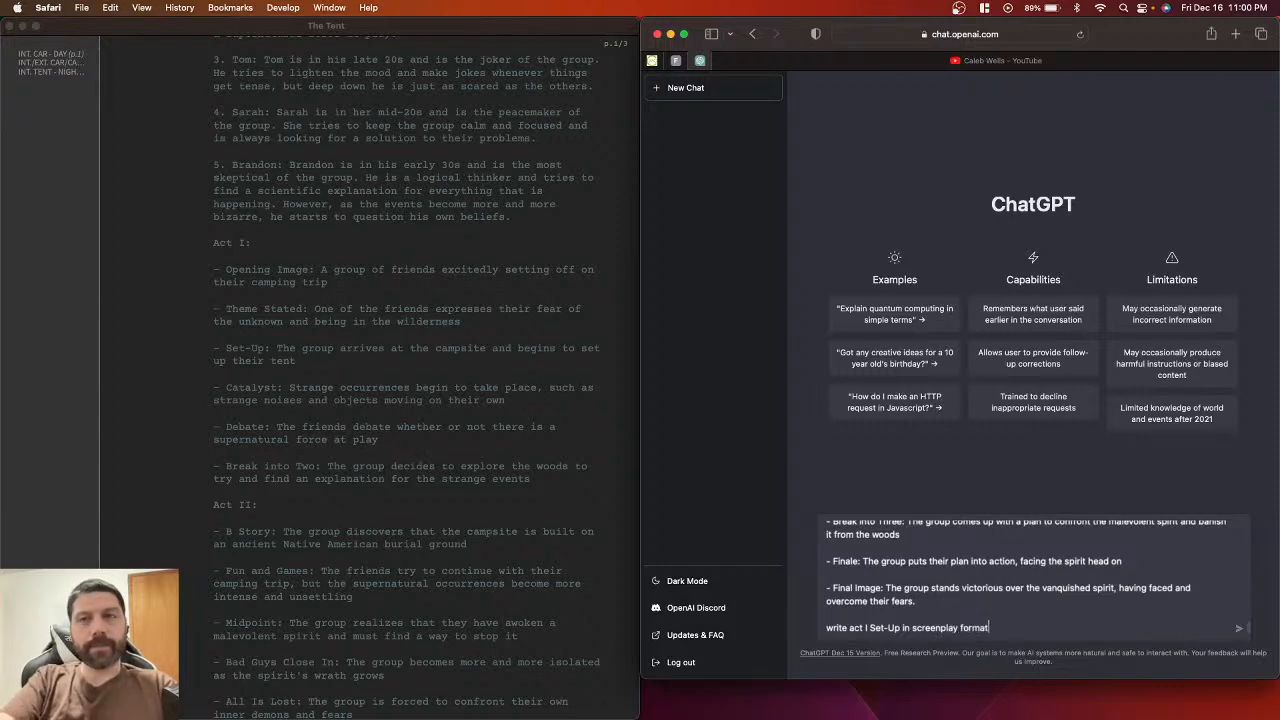
key("Return")
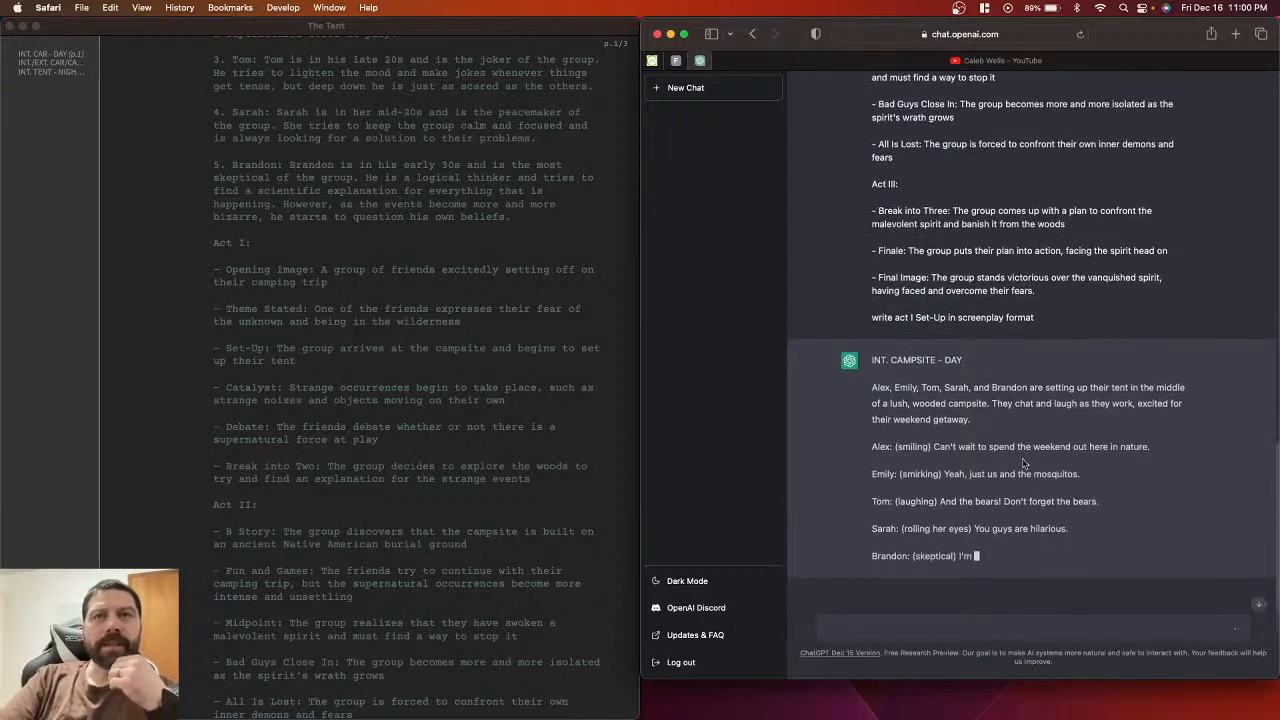
Step: Scroll through ChatGPT's INT. CAMPSITE - DAY scene while it finishes generating
scroll(918, 345, "up", 15)
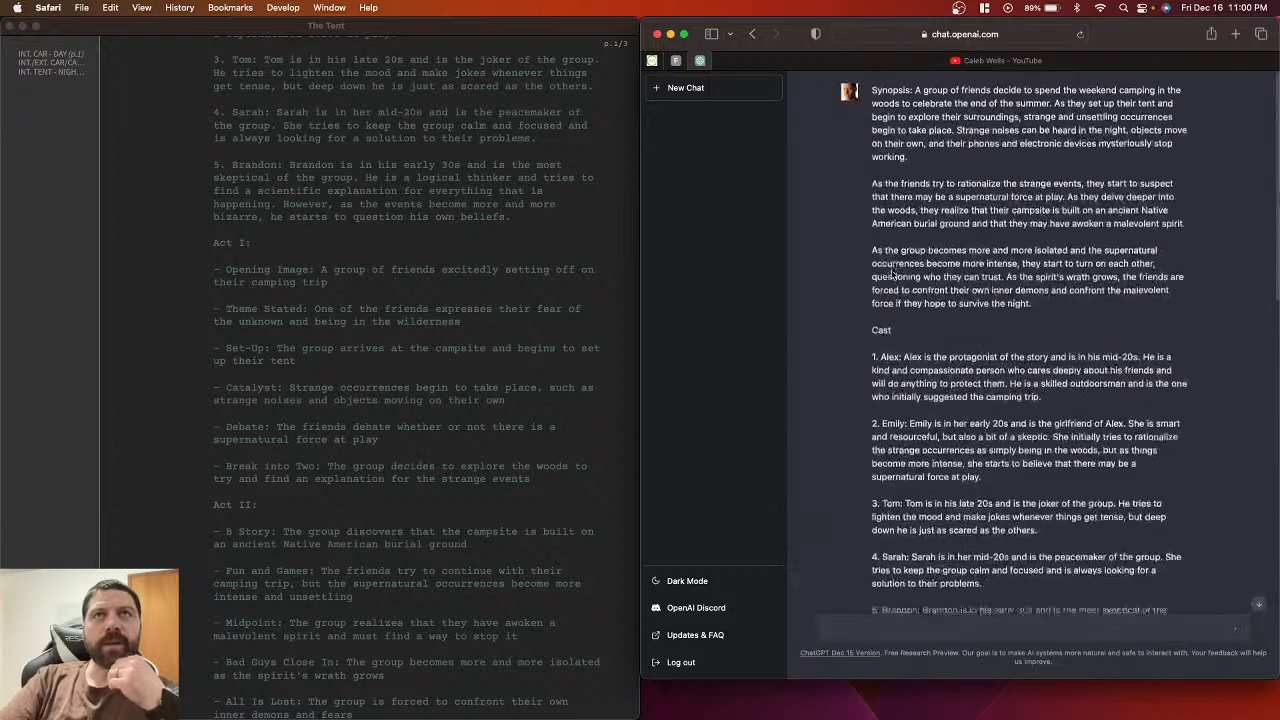
scroll(842, 405, "down", 15)
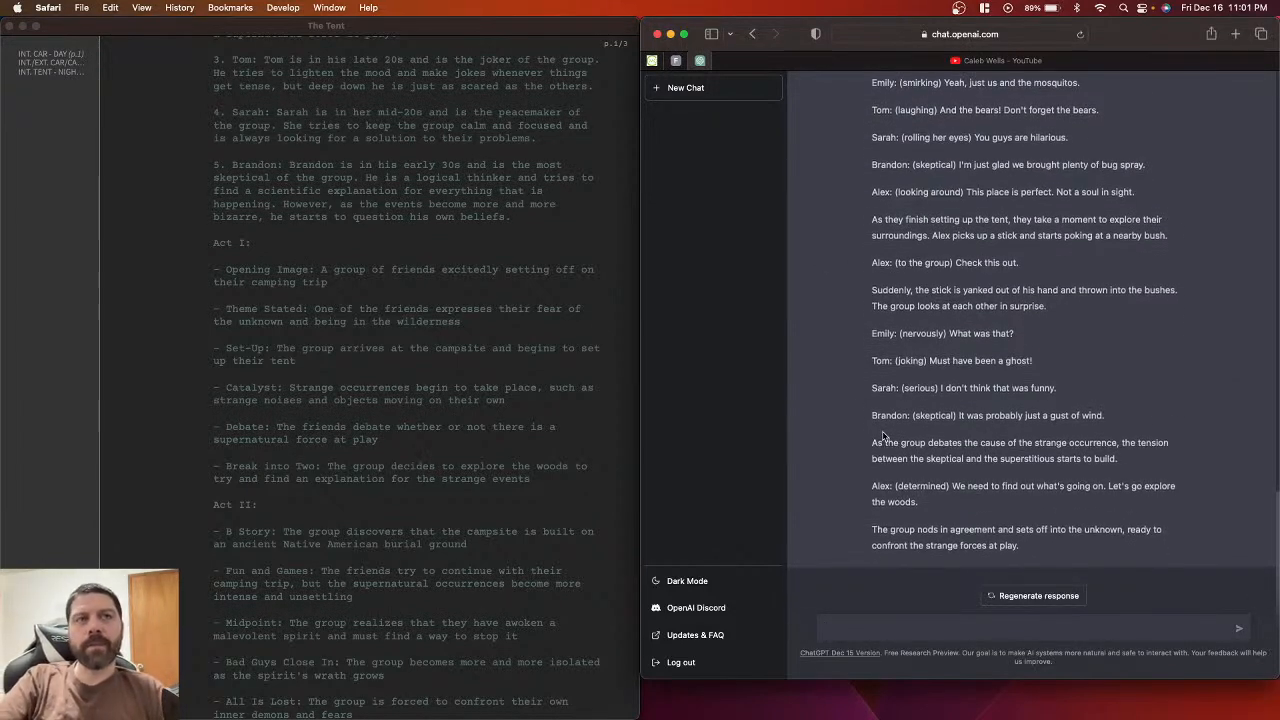
left_click(465, 418)
scroll(465, 418, "down", 10)
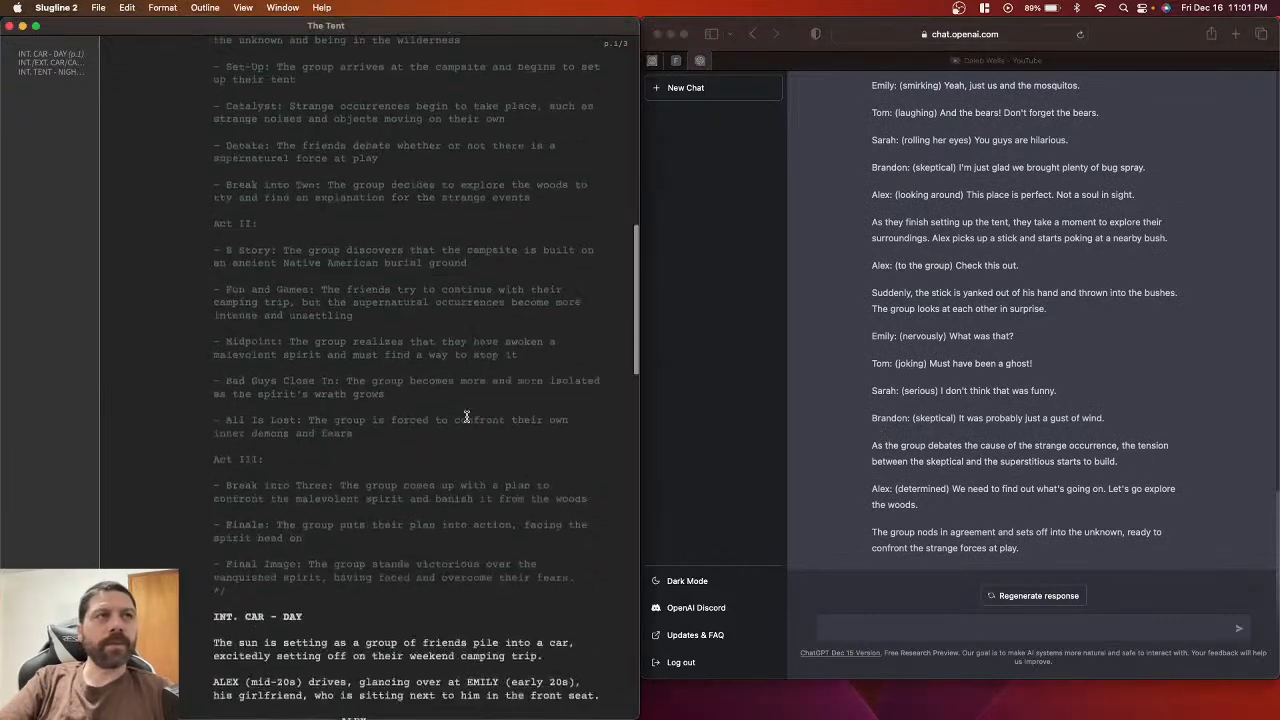
scroll(465, 418, "up", 15)
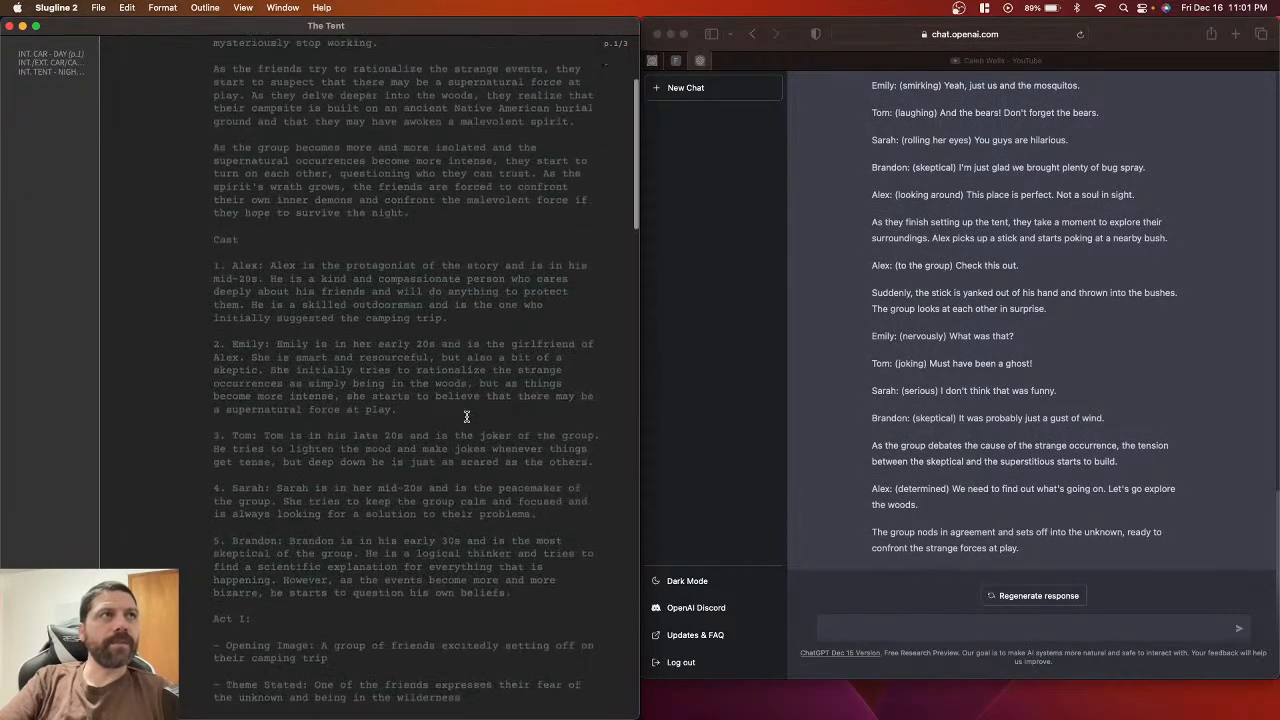
scroll(300, 301, "down", 2)
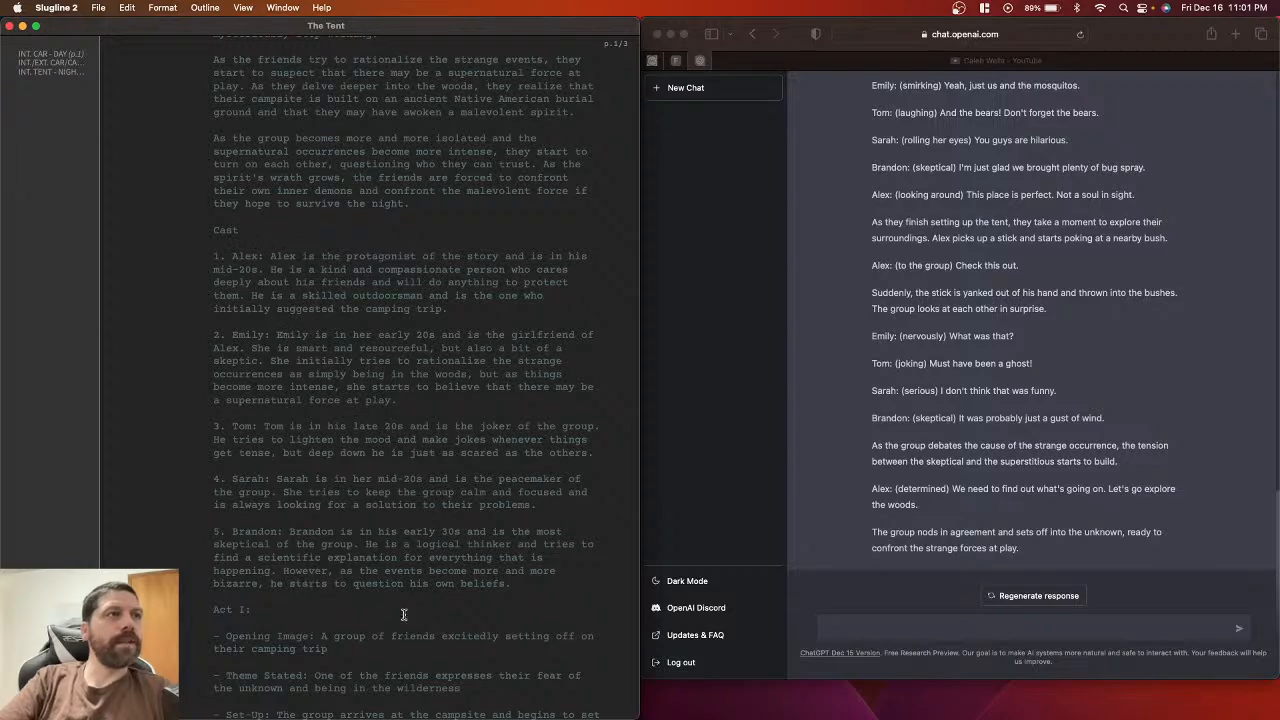
scroll(403, 614, "down", 20)
scroll(403, 614, "down", 10)
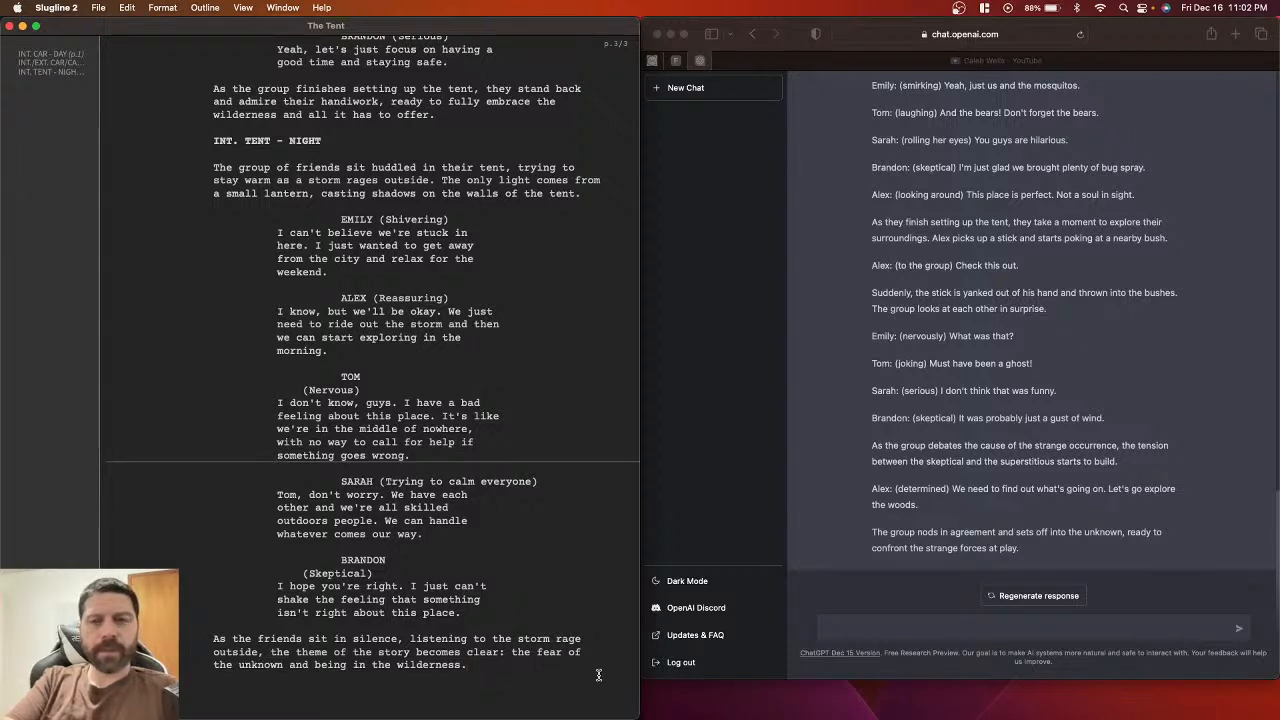
key("super+Tab")
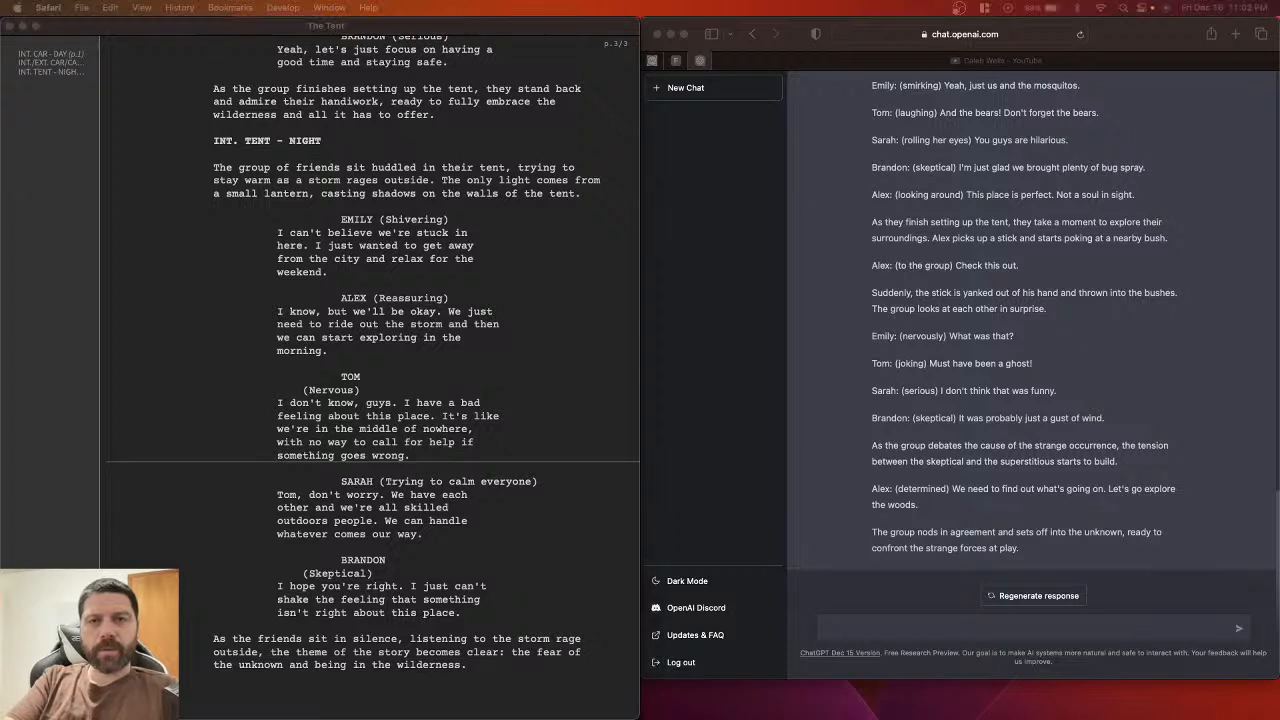